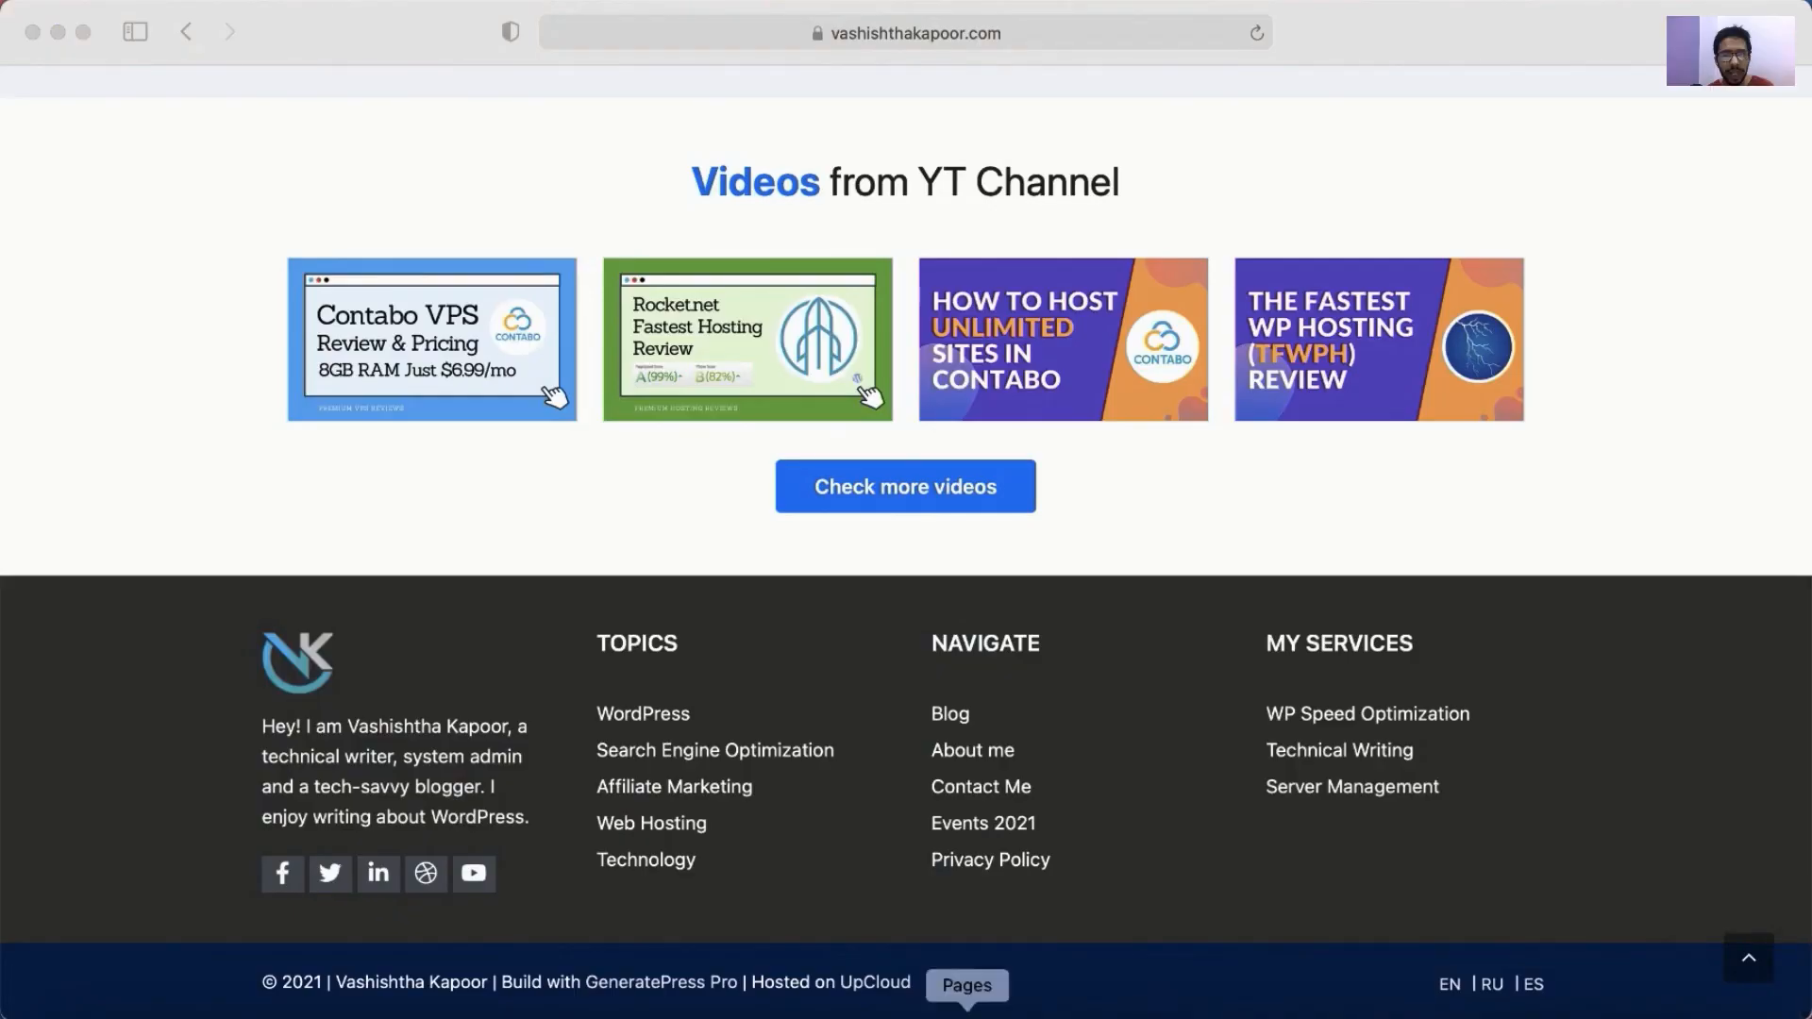
Open UpCloud's Read Review link from the comparison table in a new tab.
scroll(865, 986, up, 20)
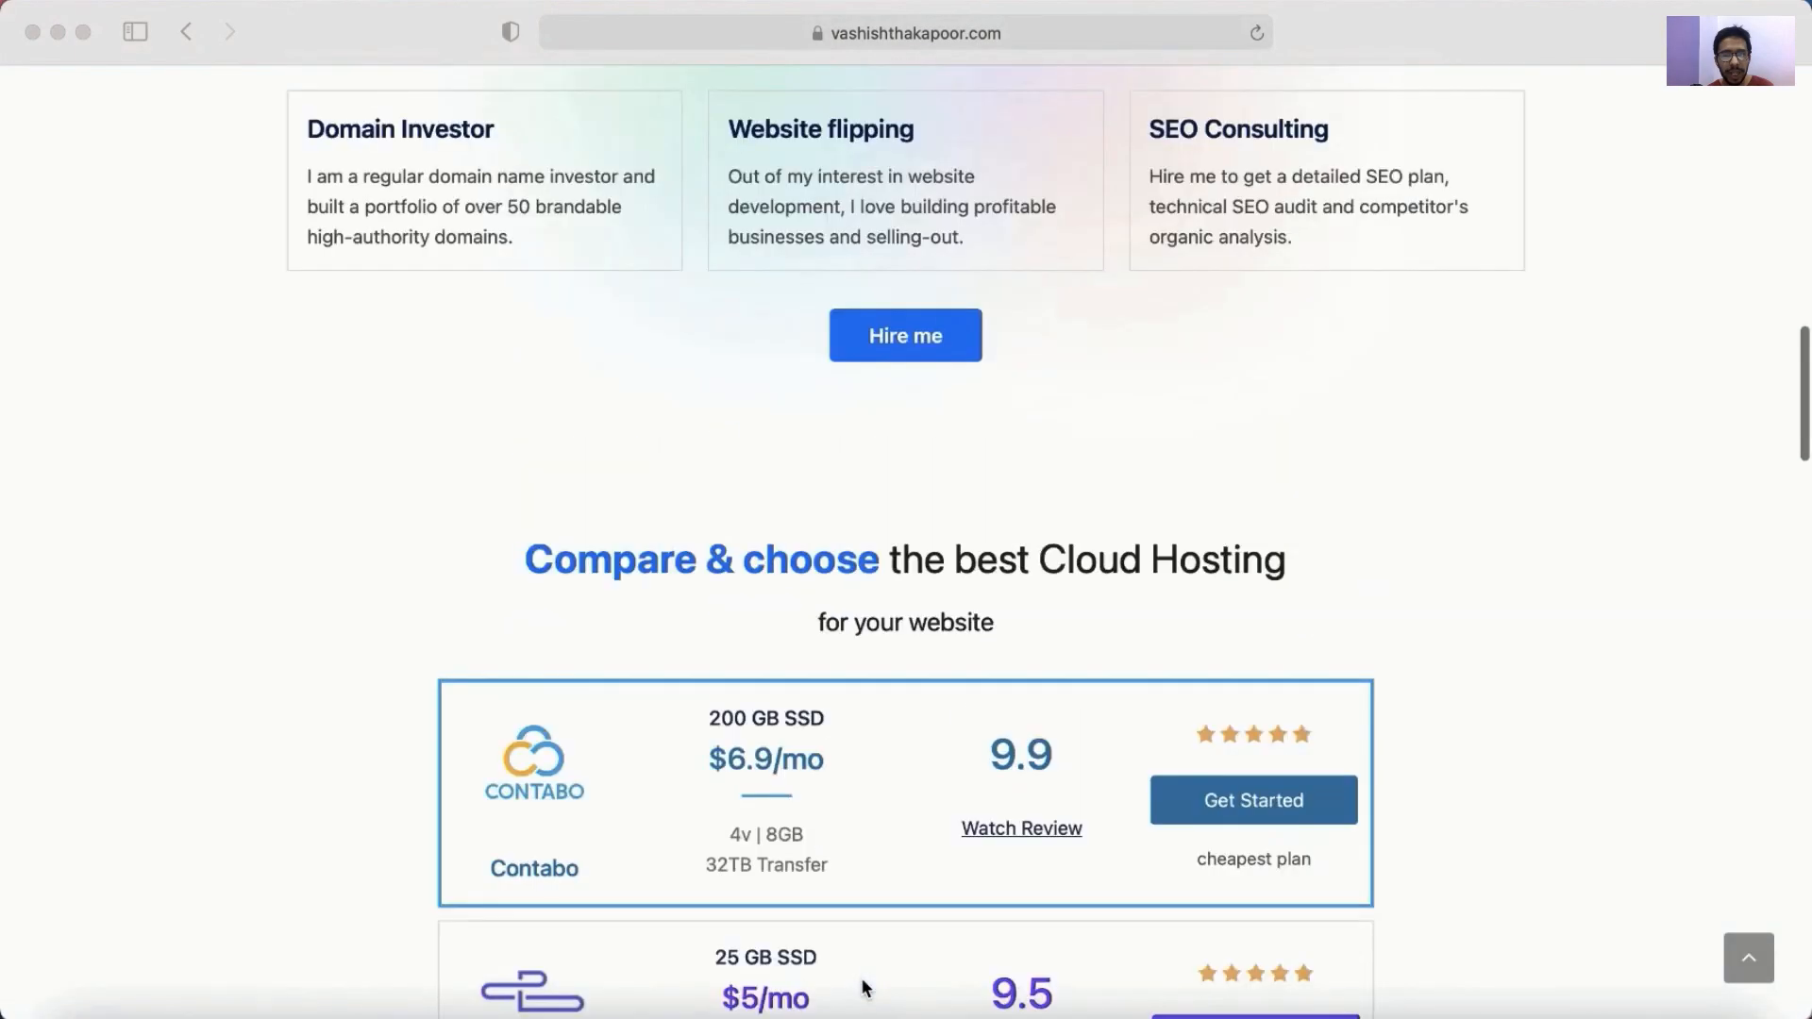
scroll(861, 977, down, 15)
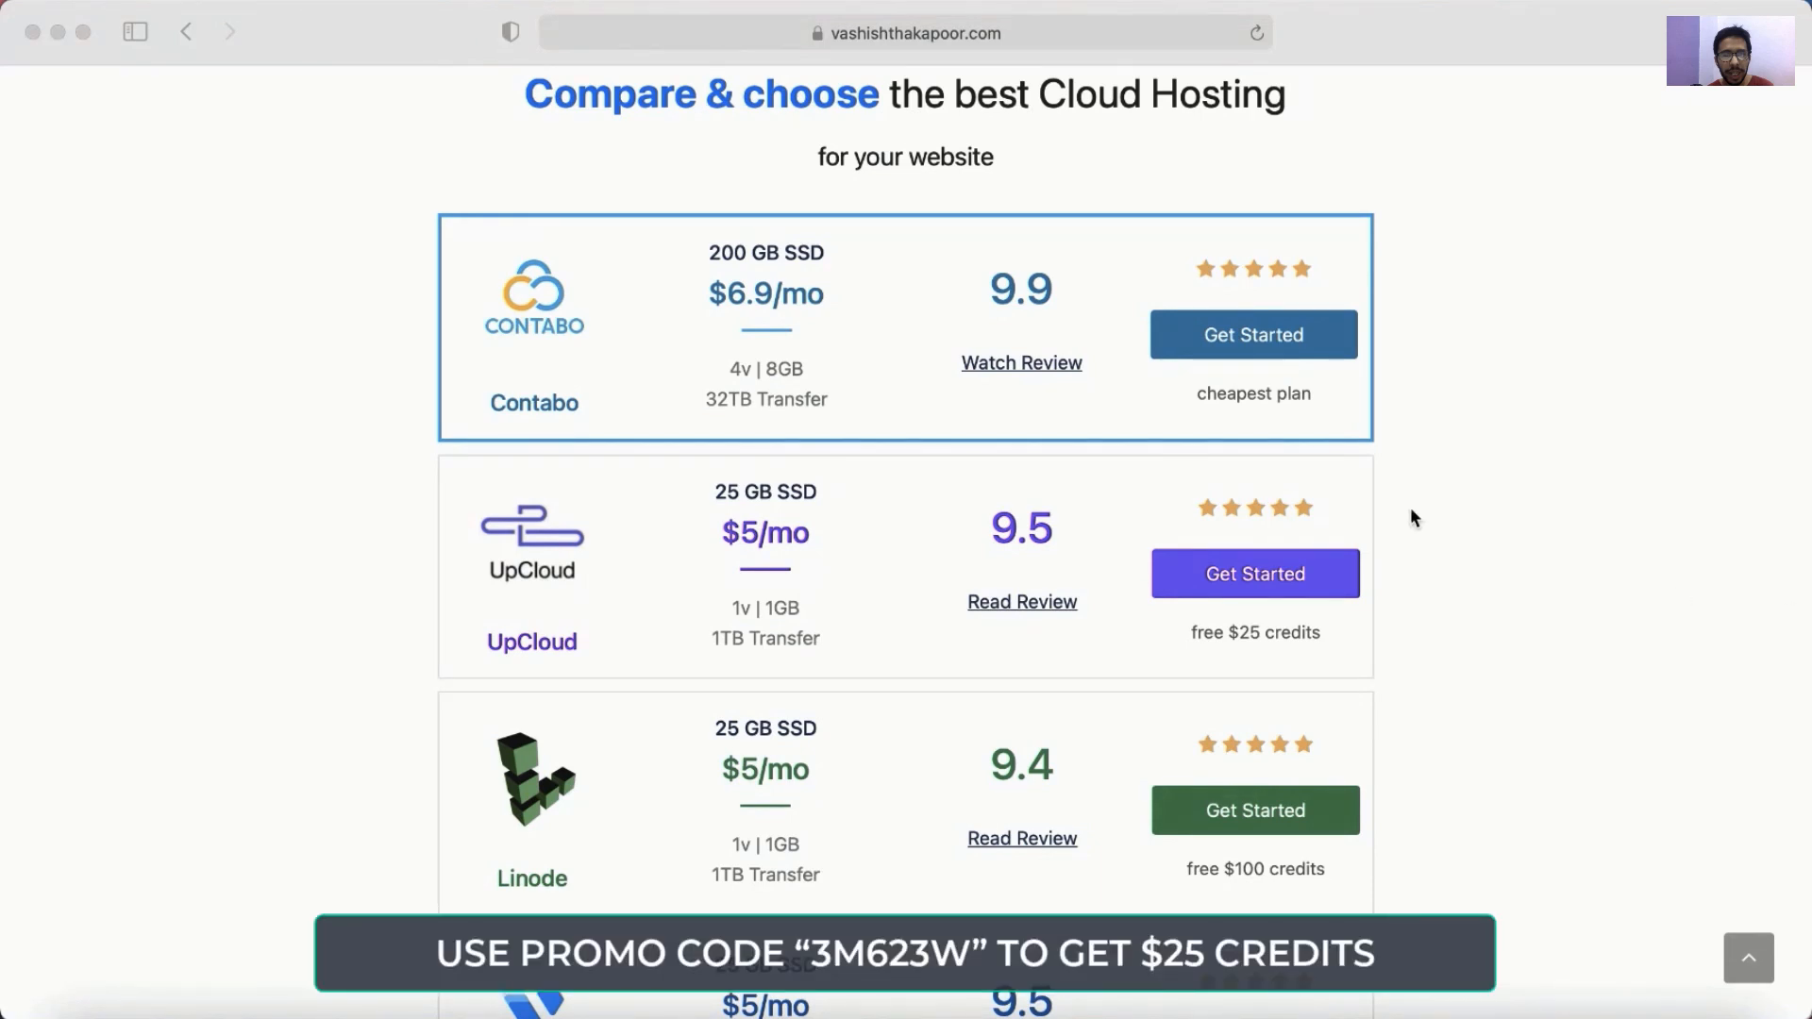
super+click(1010, 604)
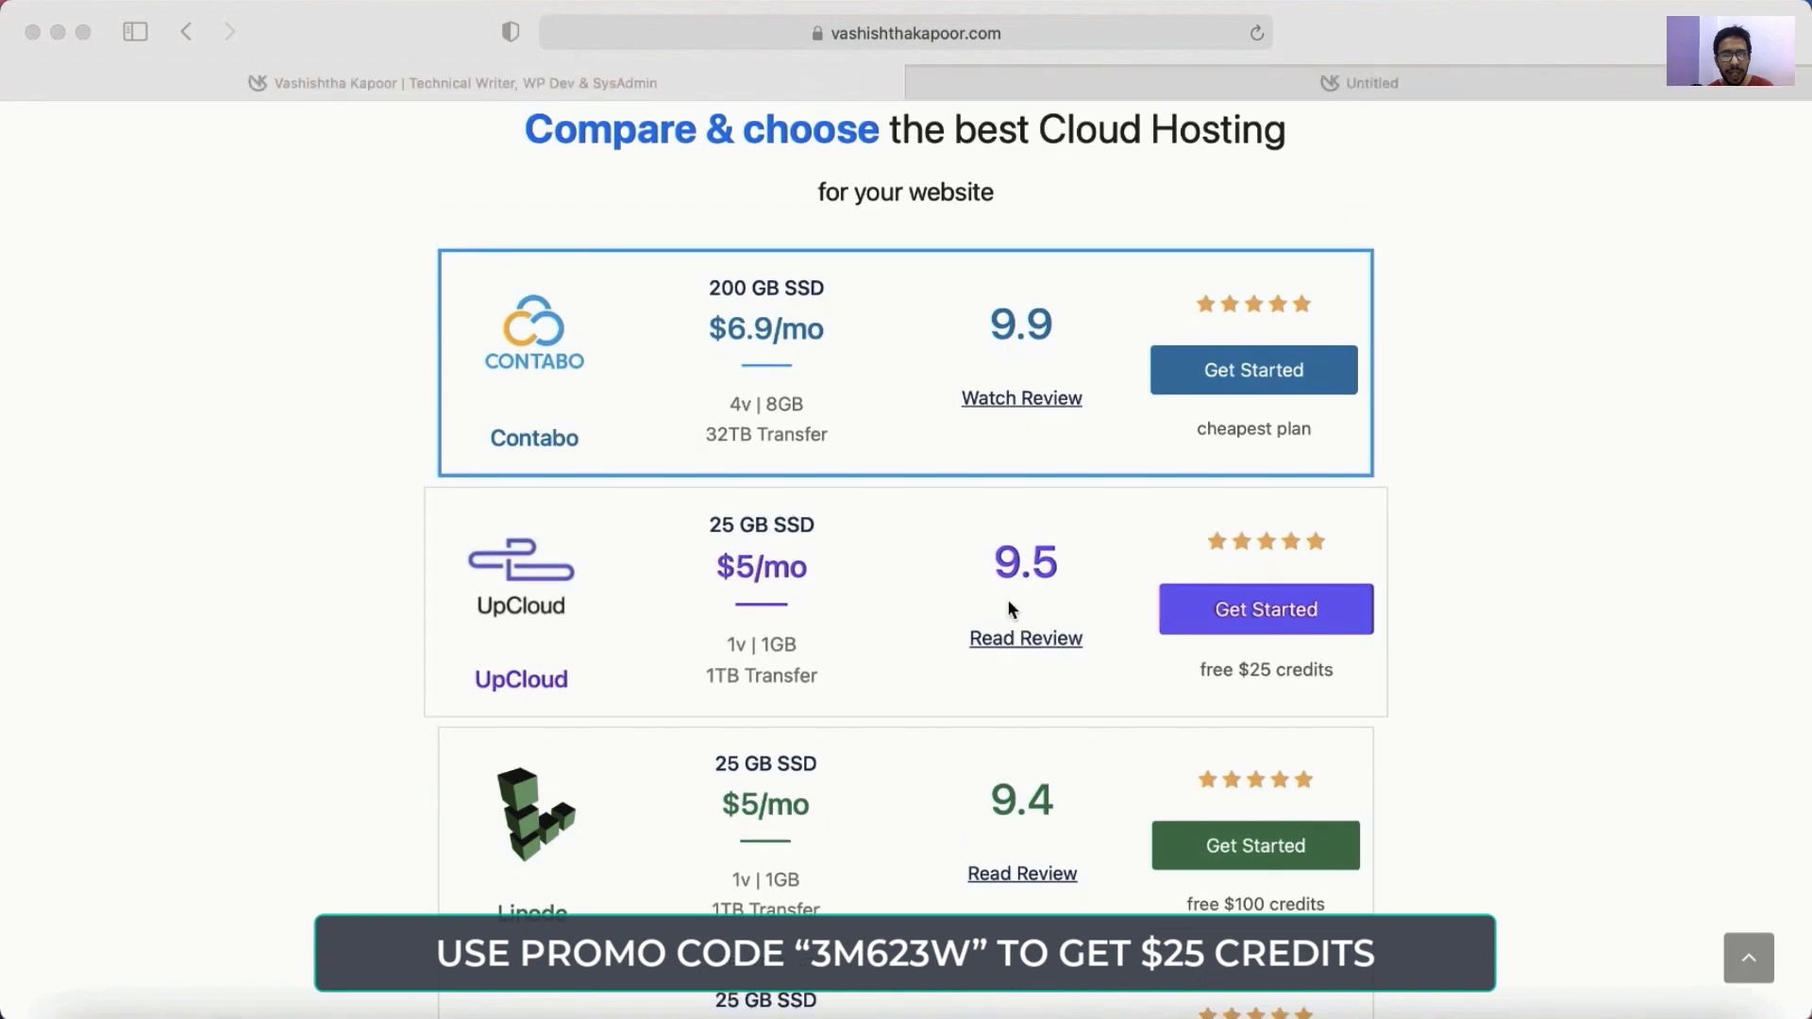
Skim the UpCloud Review article, then return to the hosting comparison tab.
click(1186, 81)
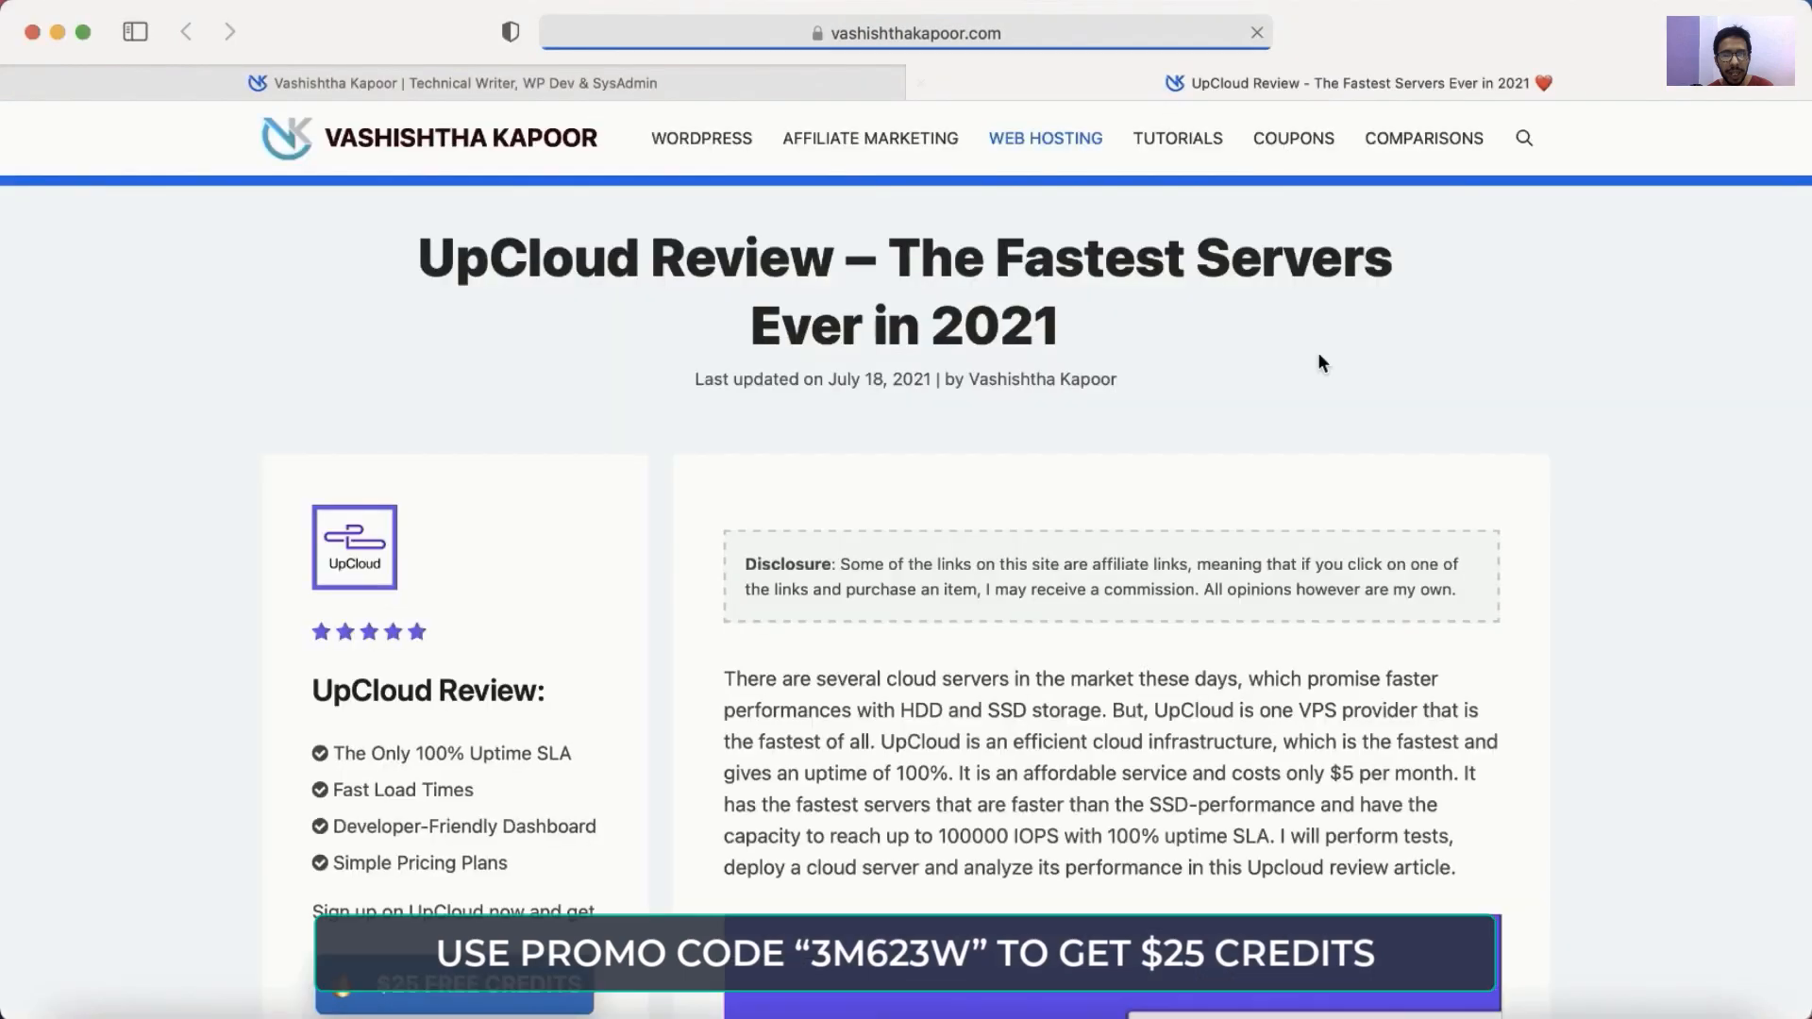
scroll(876, 406, down, 6)
scroll(875, 413, down, 10)
scroll(876, 413, up, 15)
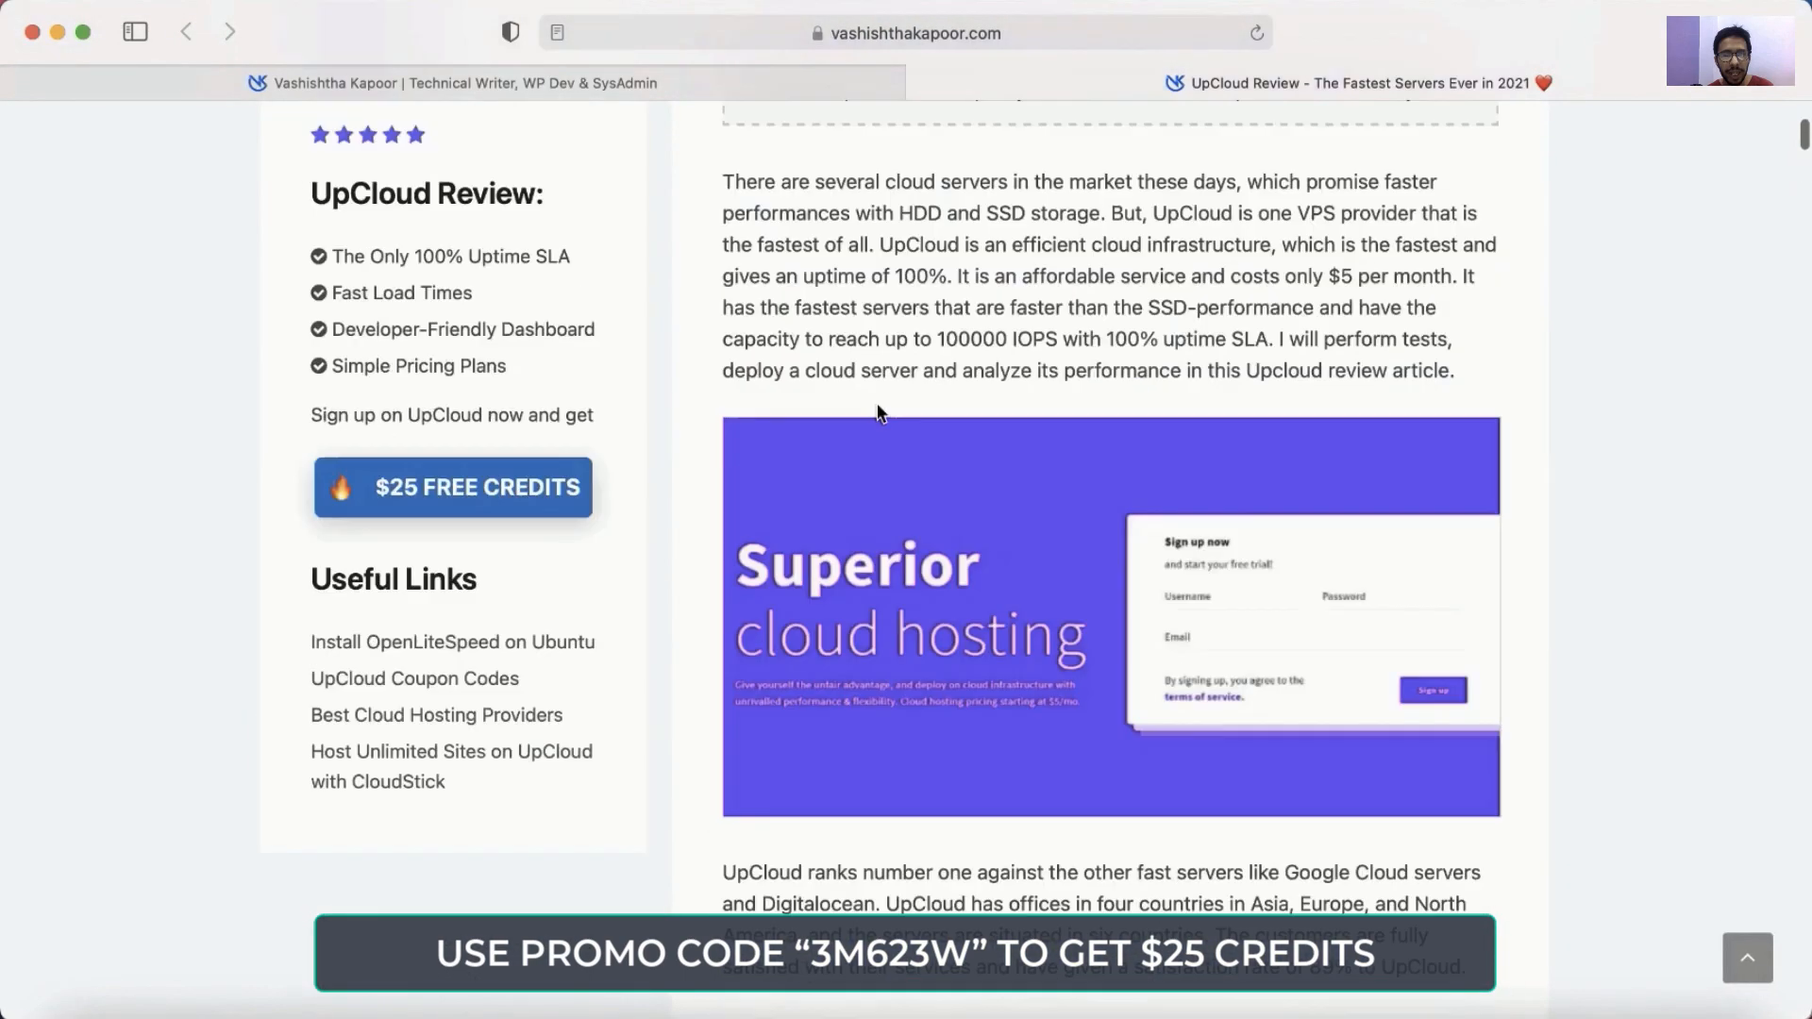
click(680, 71)
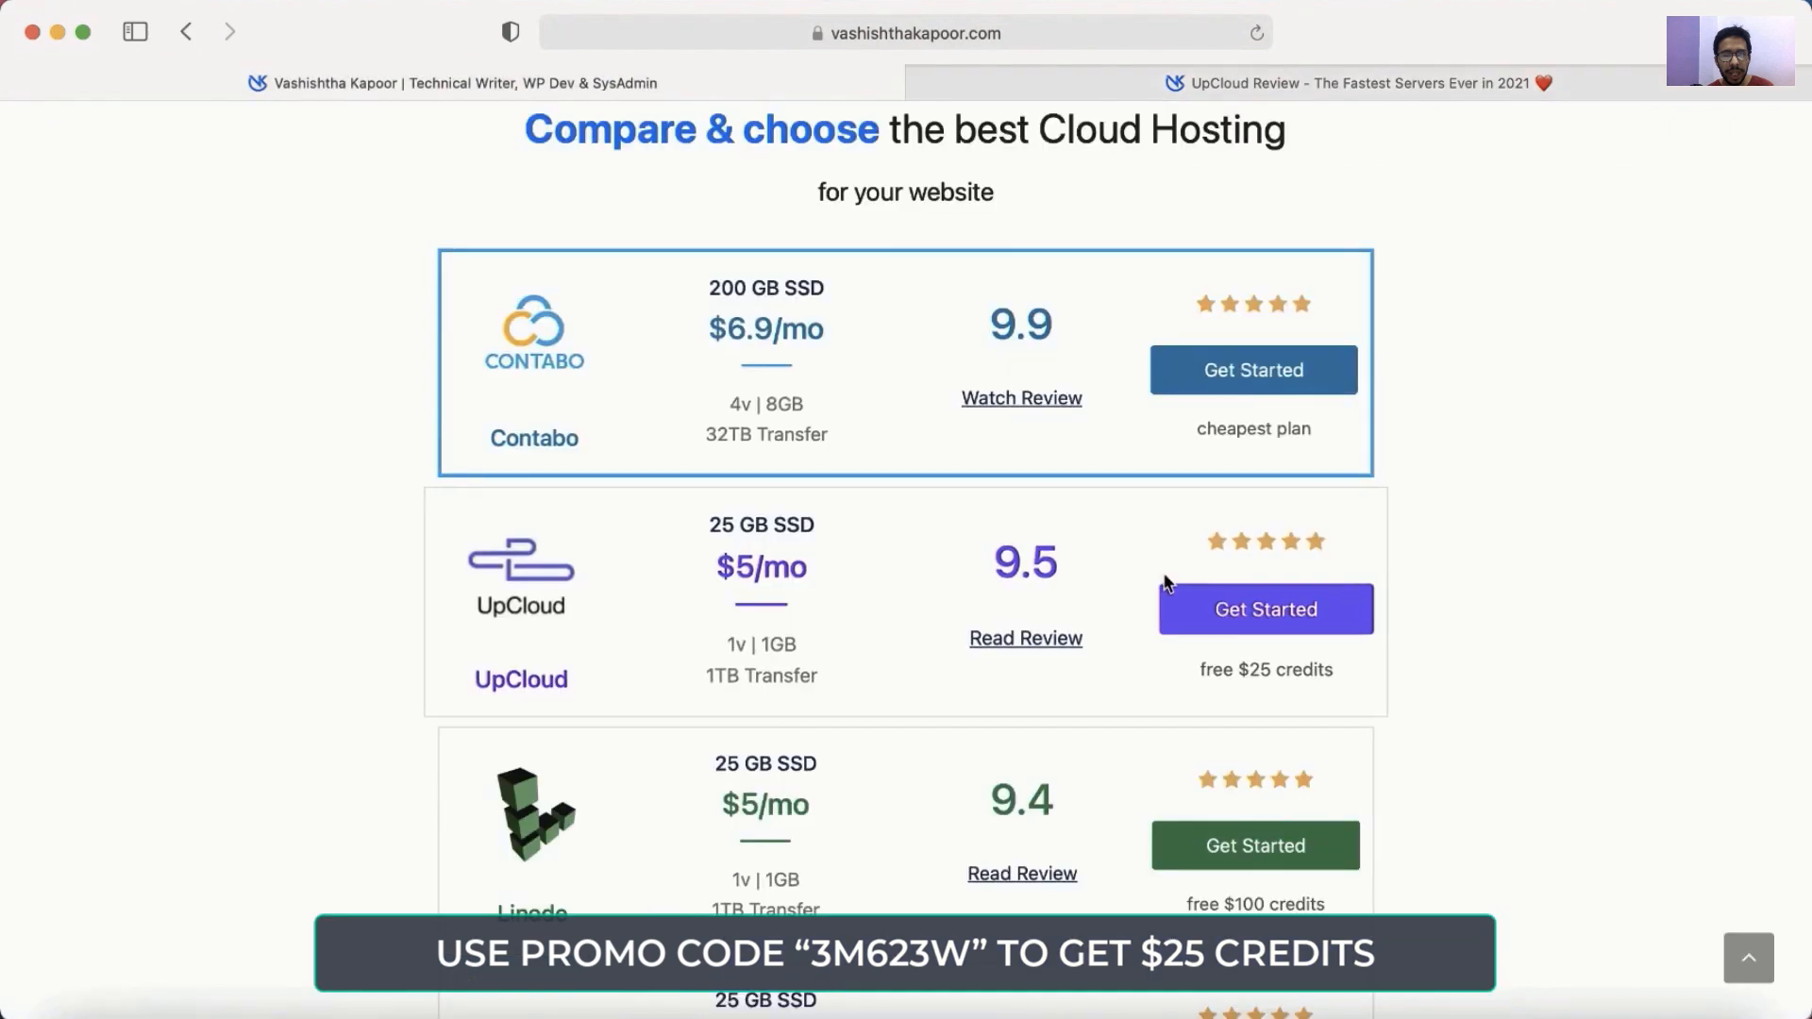
click(1231, 612)
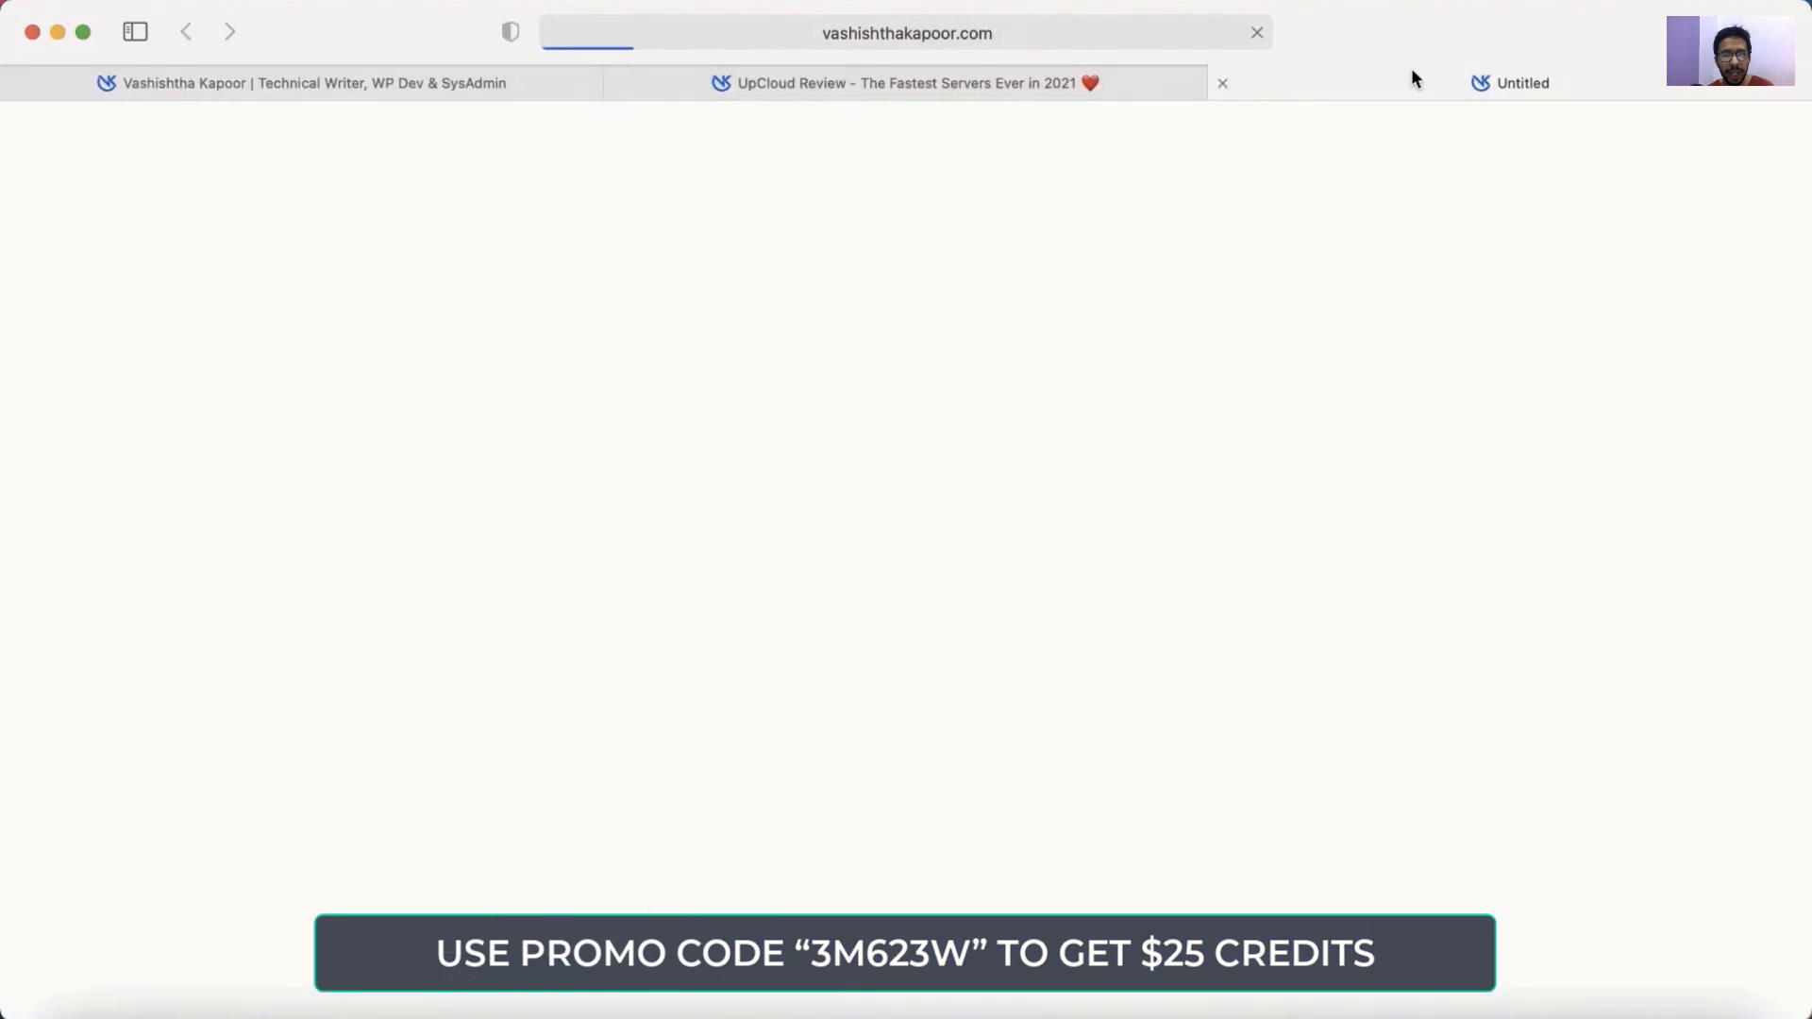
scroll(1187, 696, down, 8)
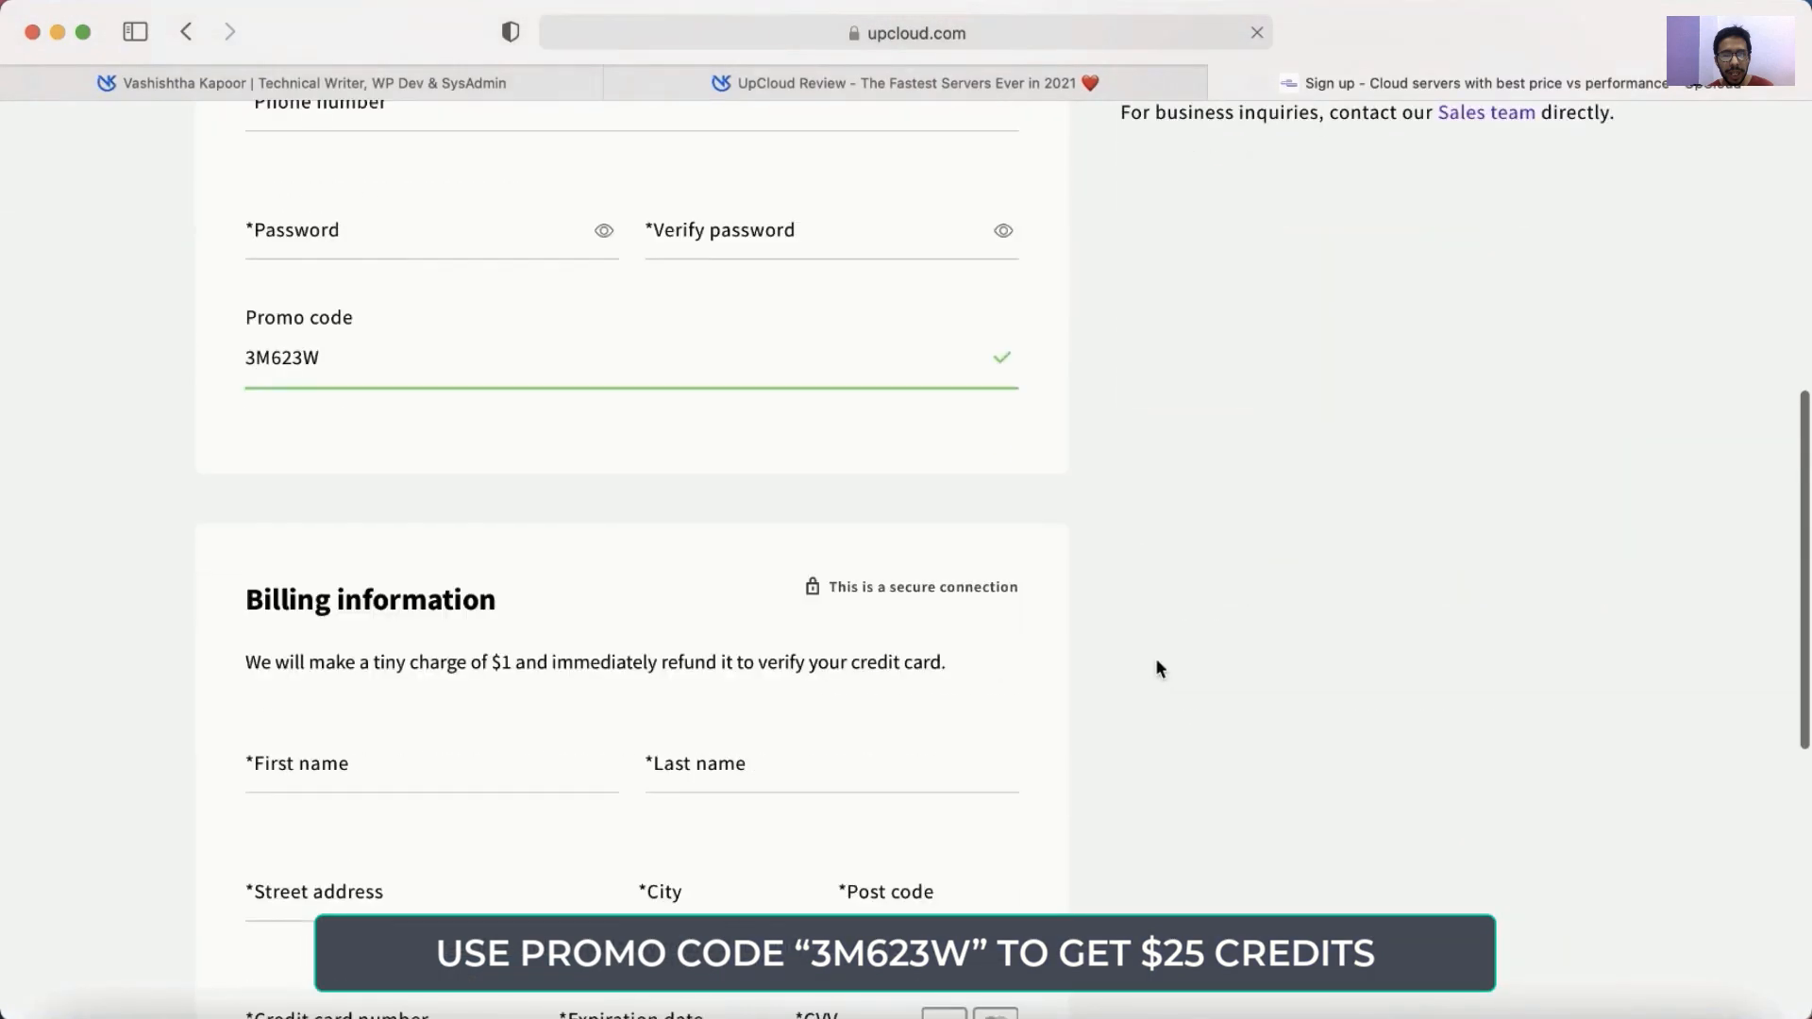
scroll(1158, 664, up, 5)
click(361, 403)
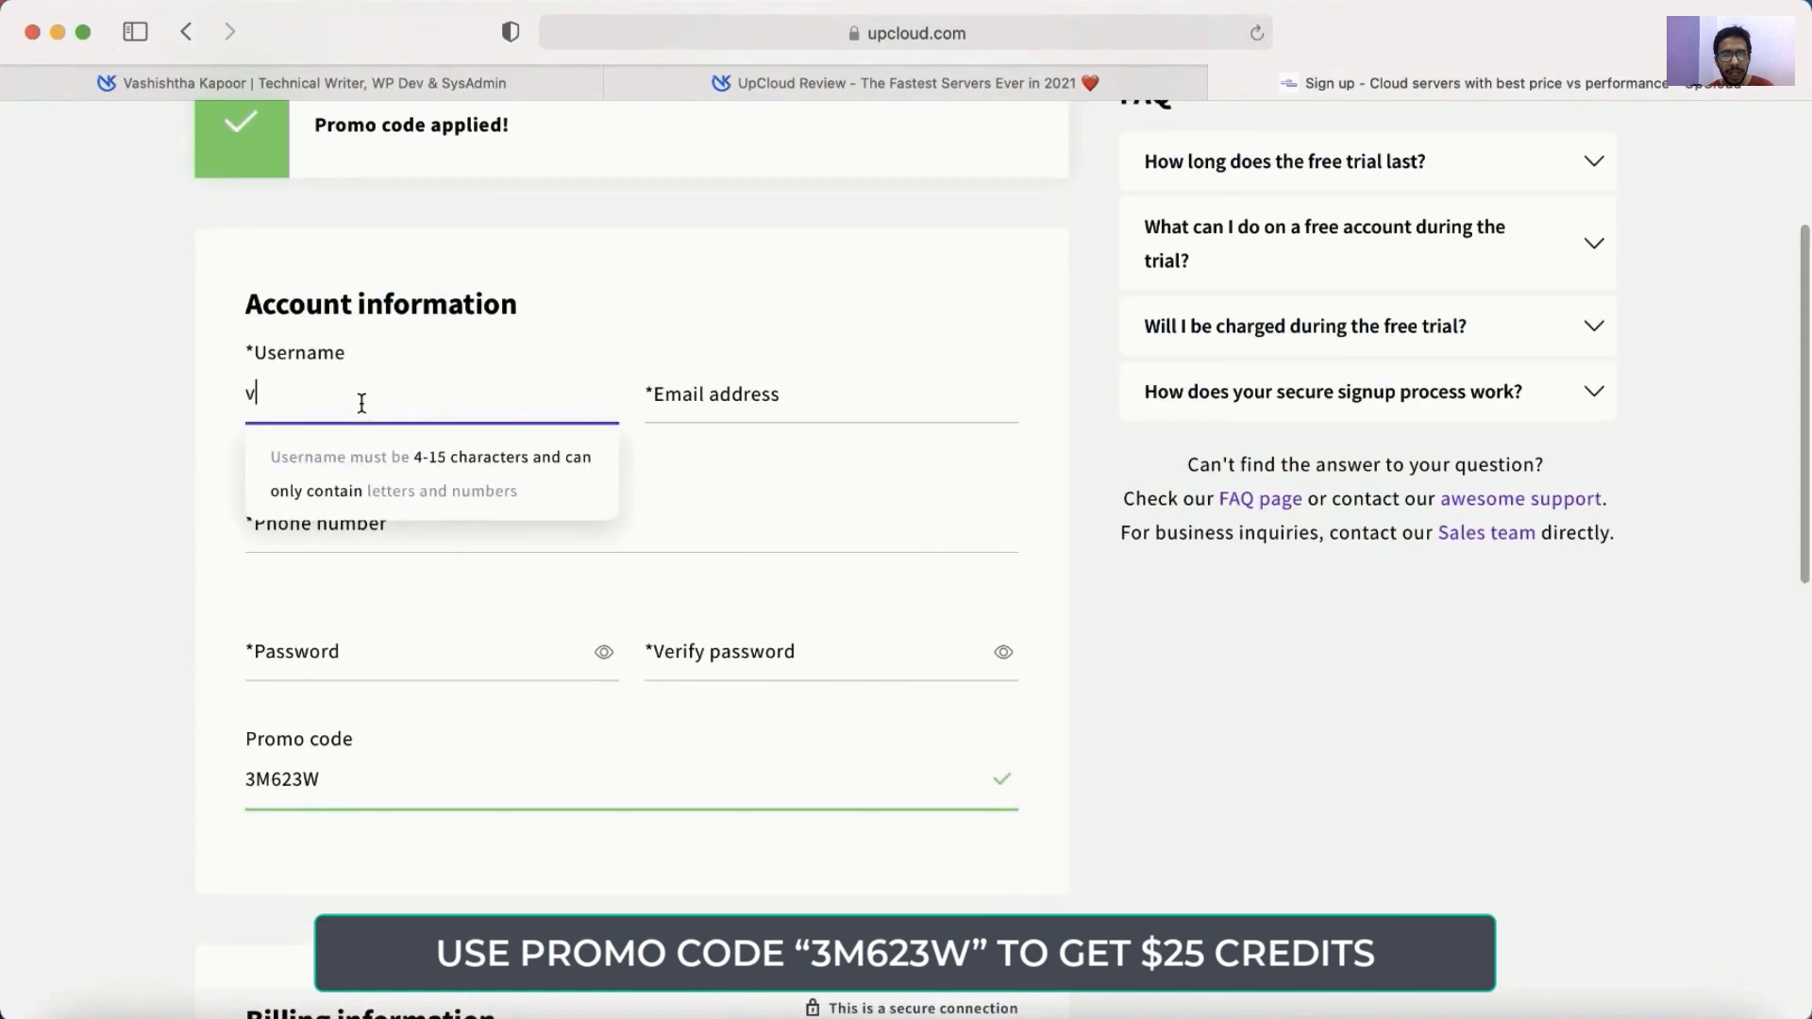
key(Tab)
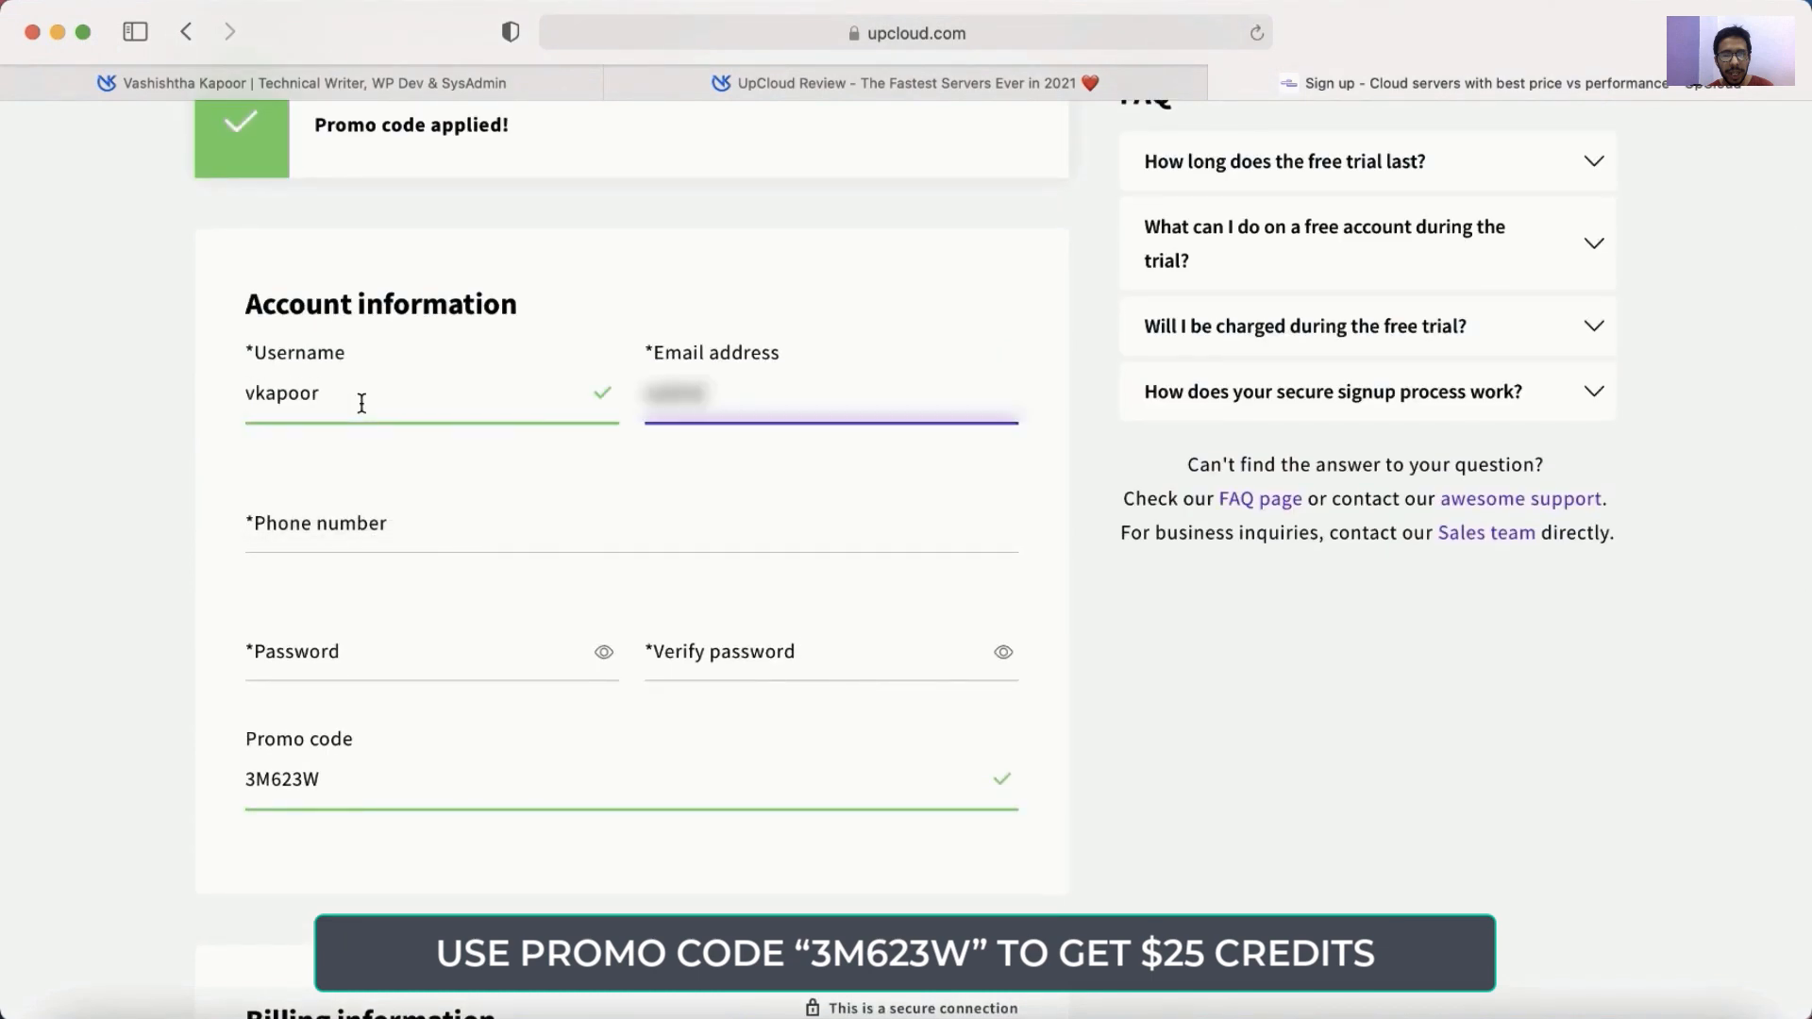
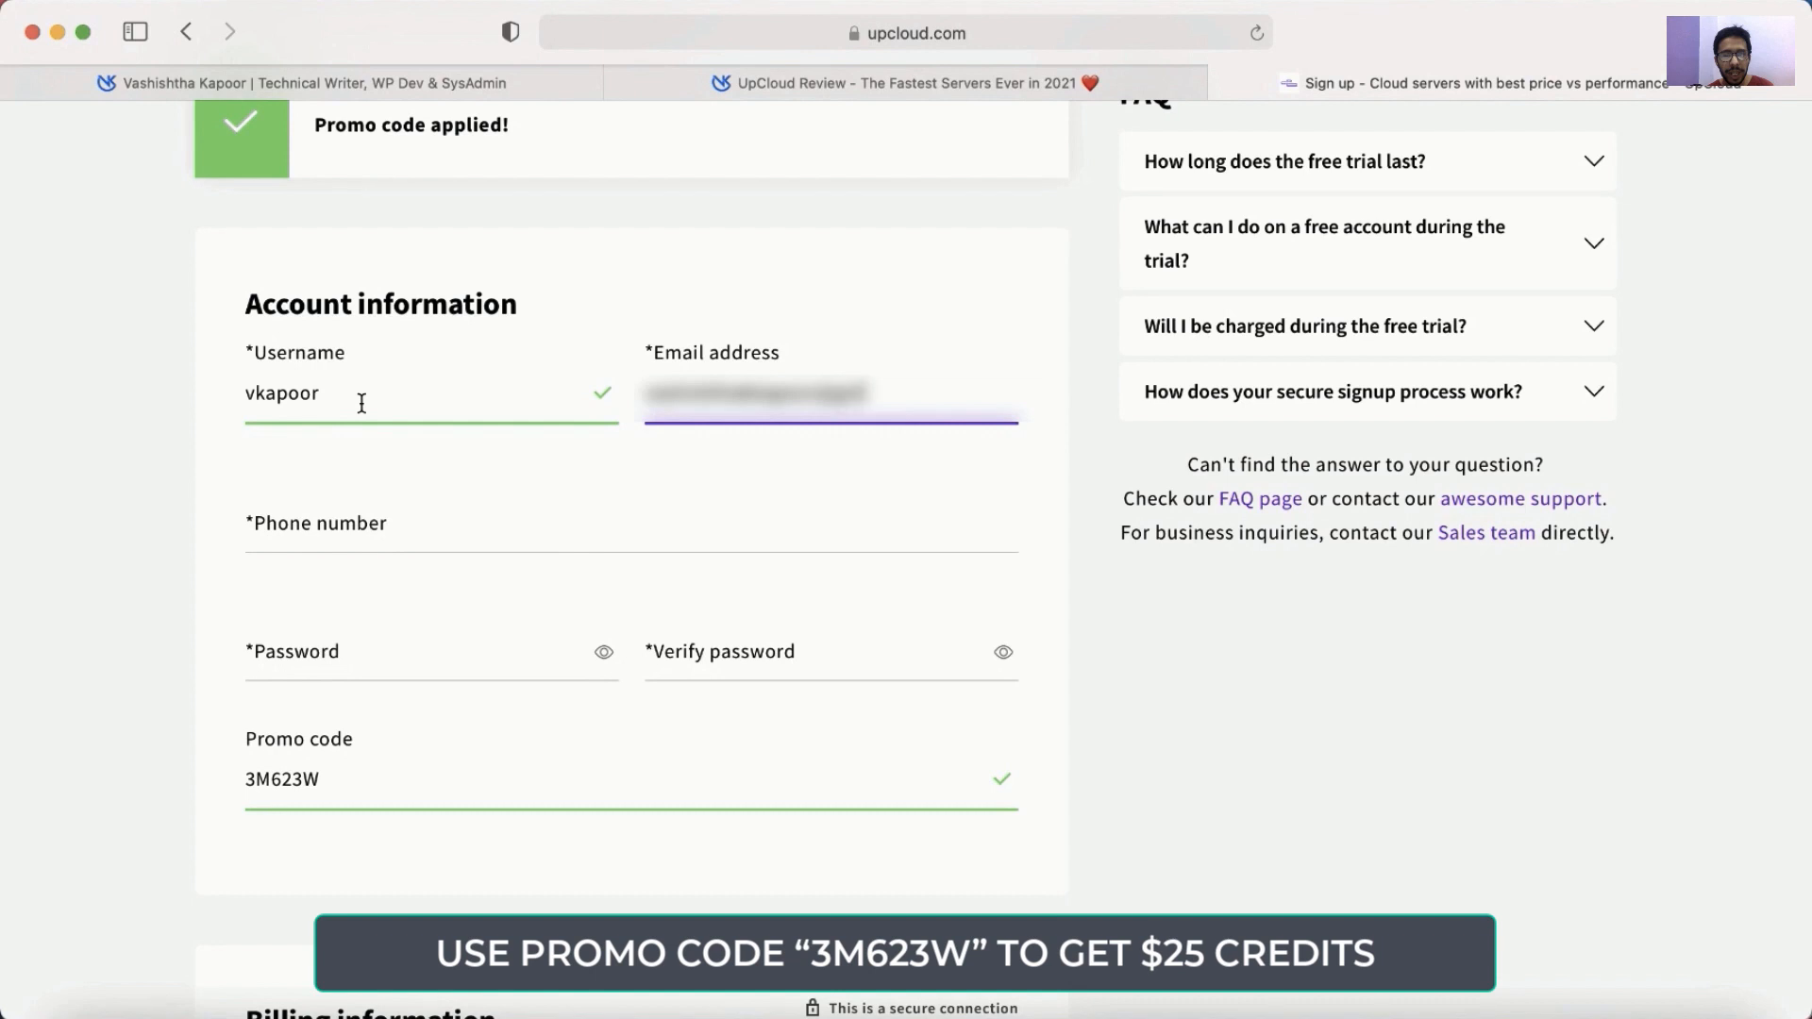
key(Tab)
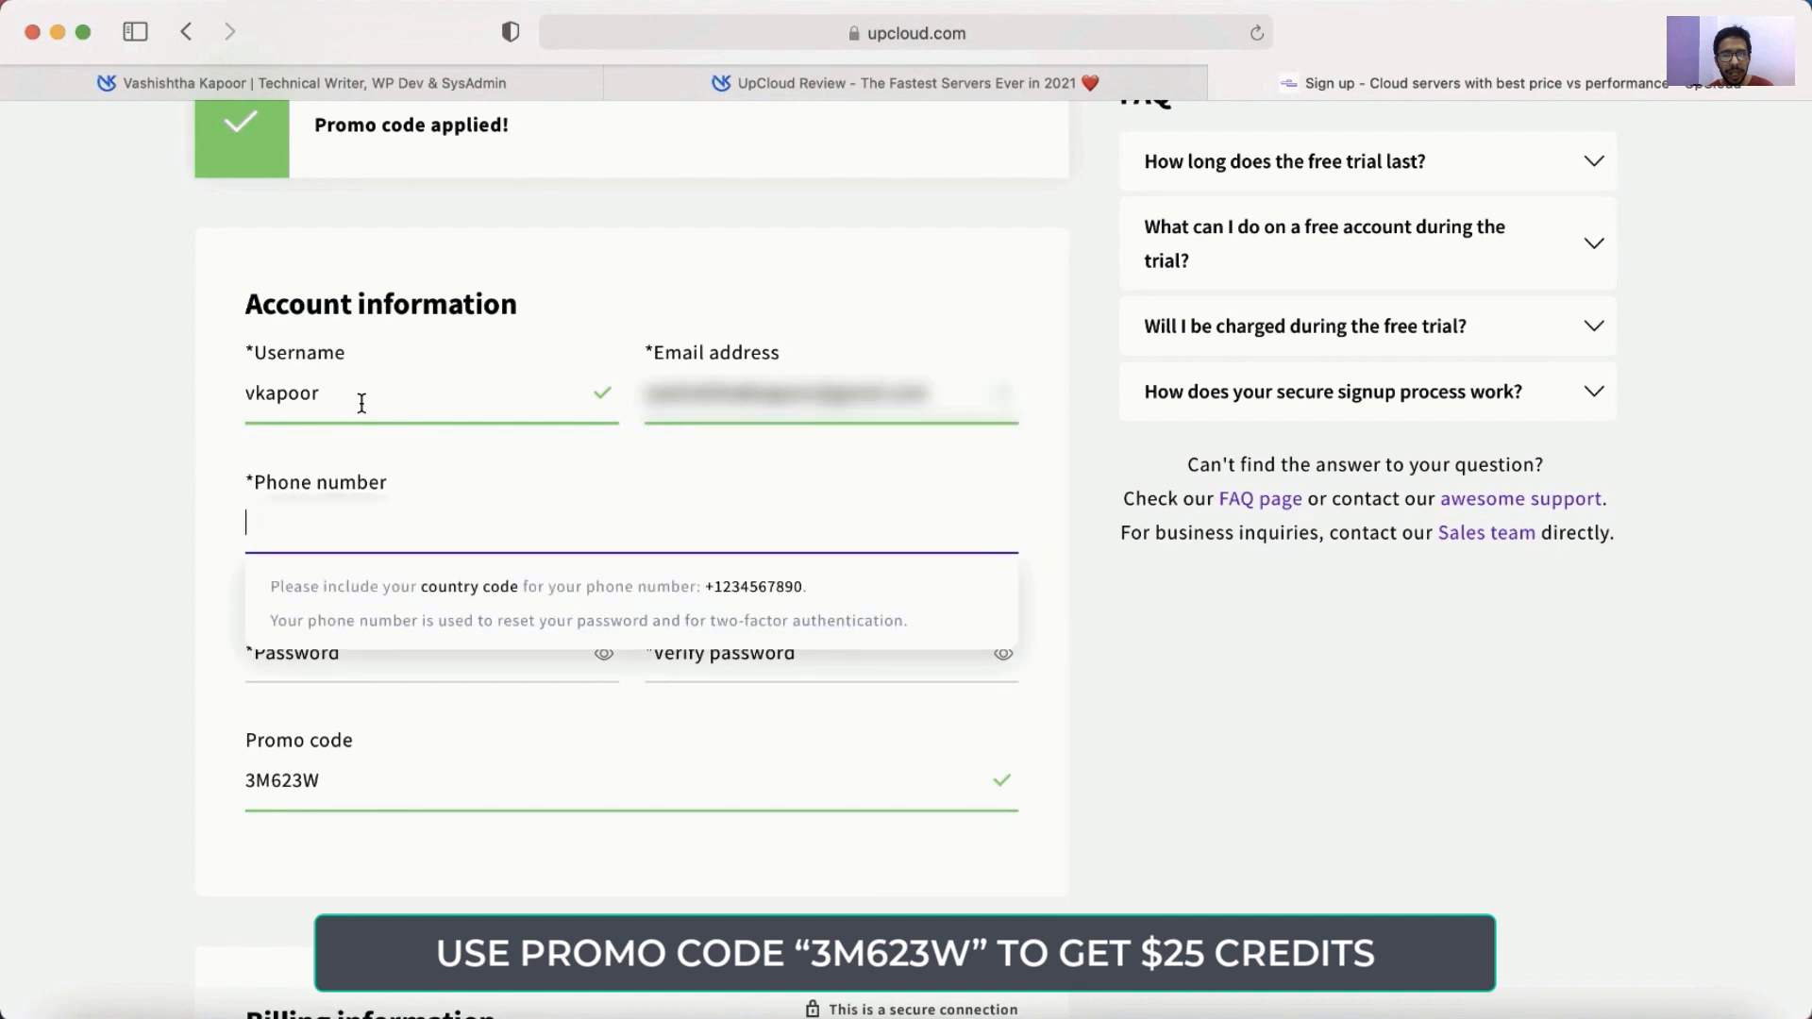
text(+919876543210)
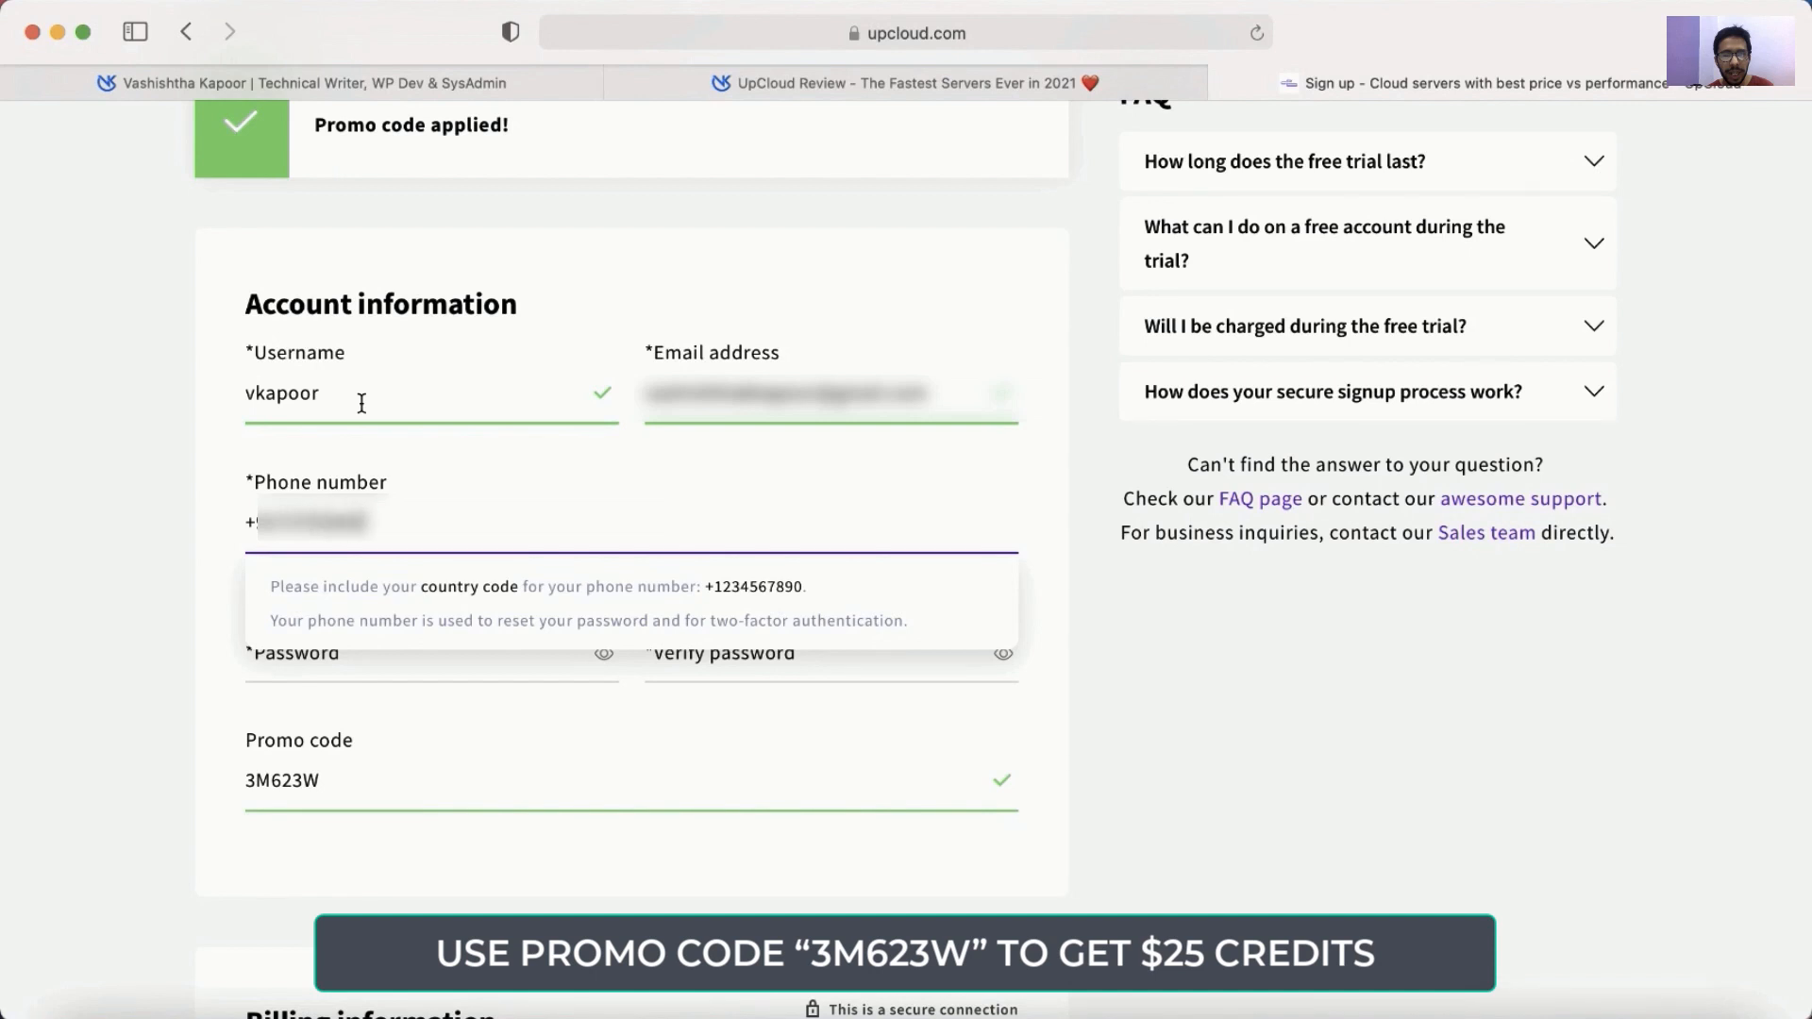
Set the account password and repeat it in the Verify password field.
key(Tab)
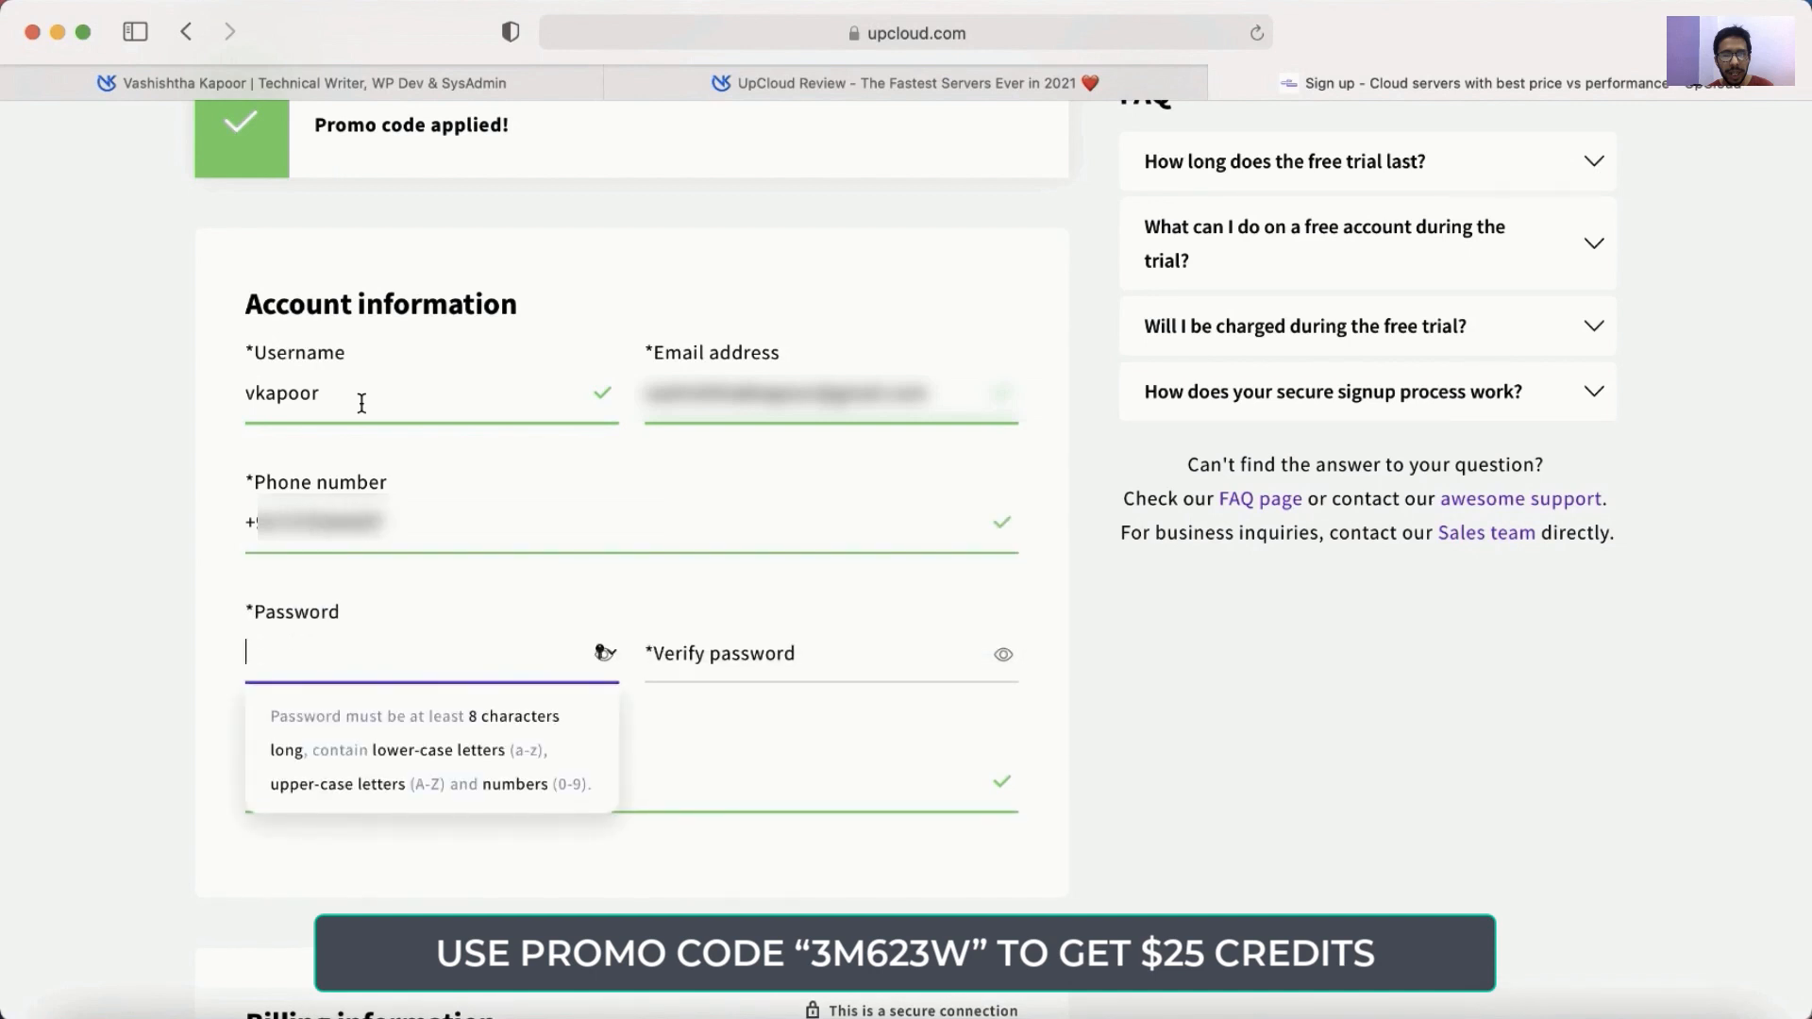
text(•••••)
key(super+a)
text(•••••)
key(super+a)
text(••••••••••••)
key(Tab)
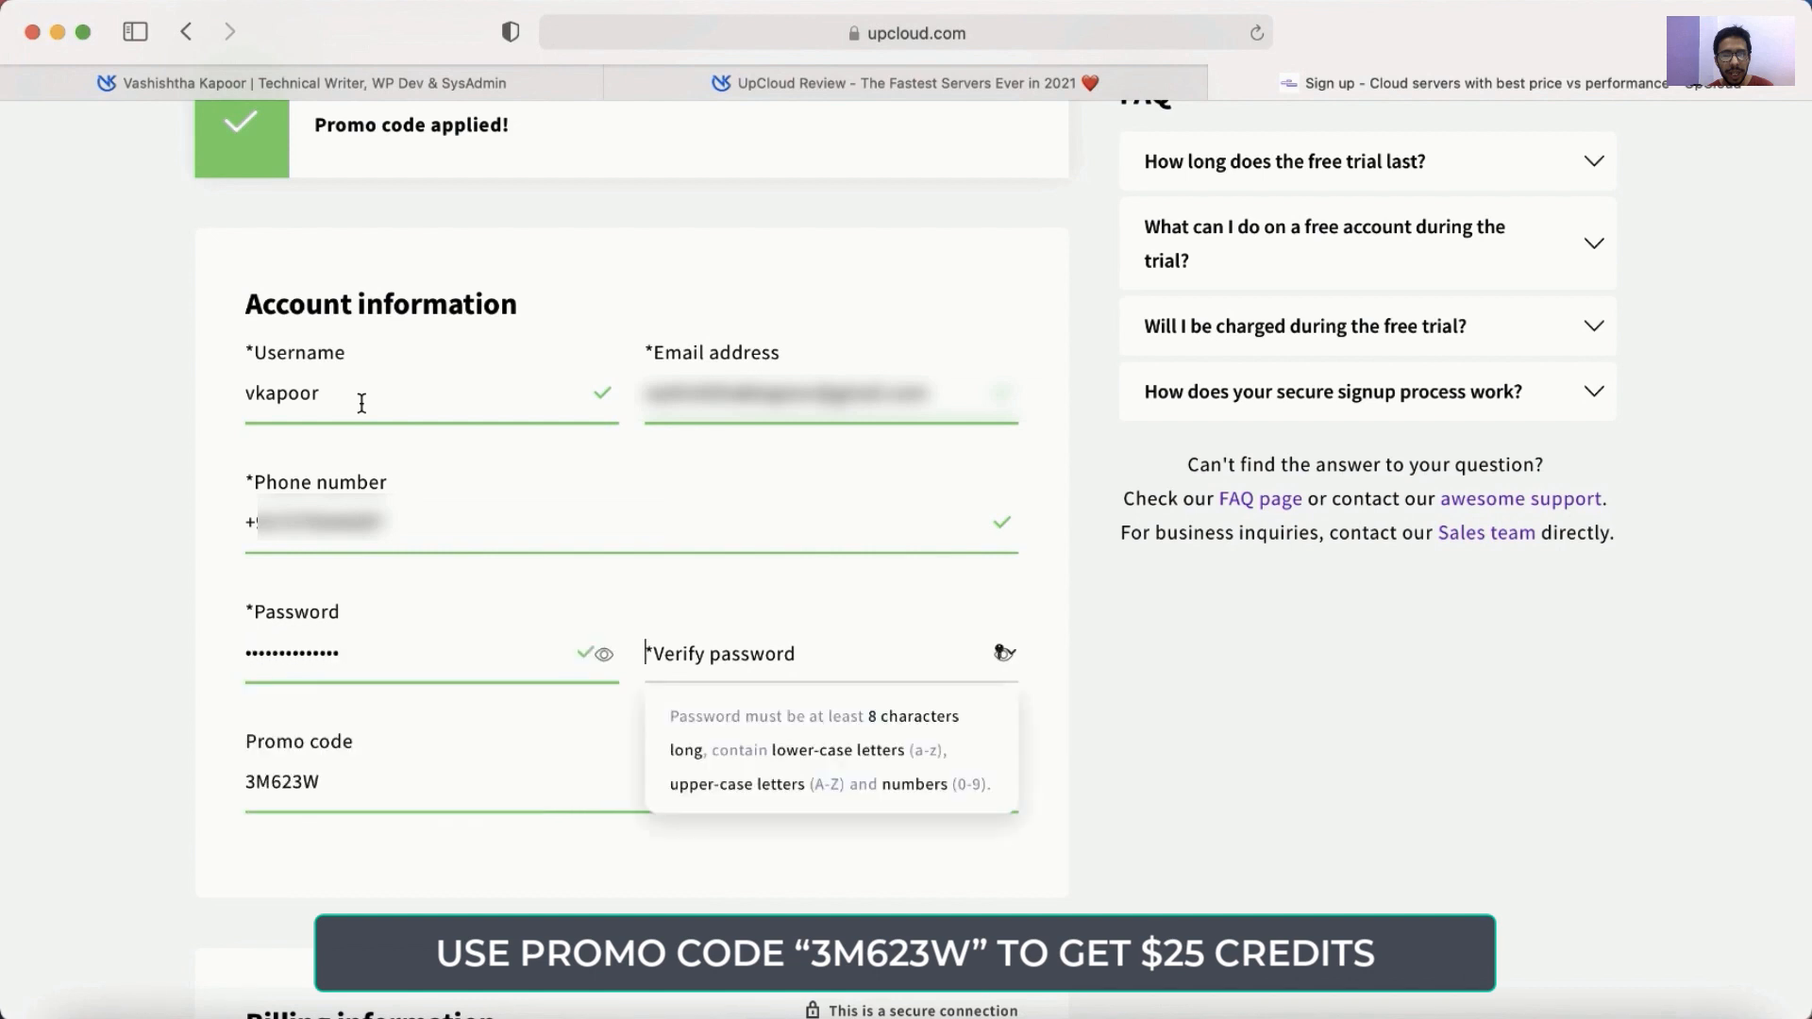
text(••••••)
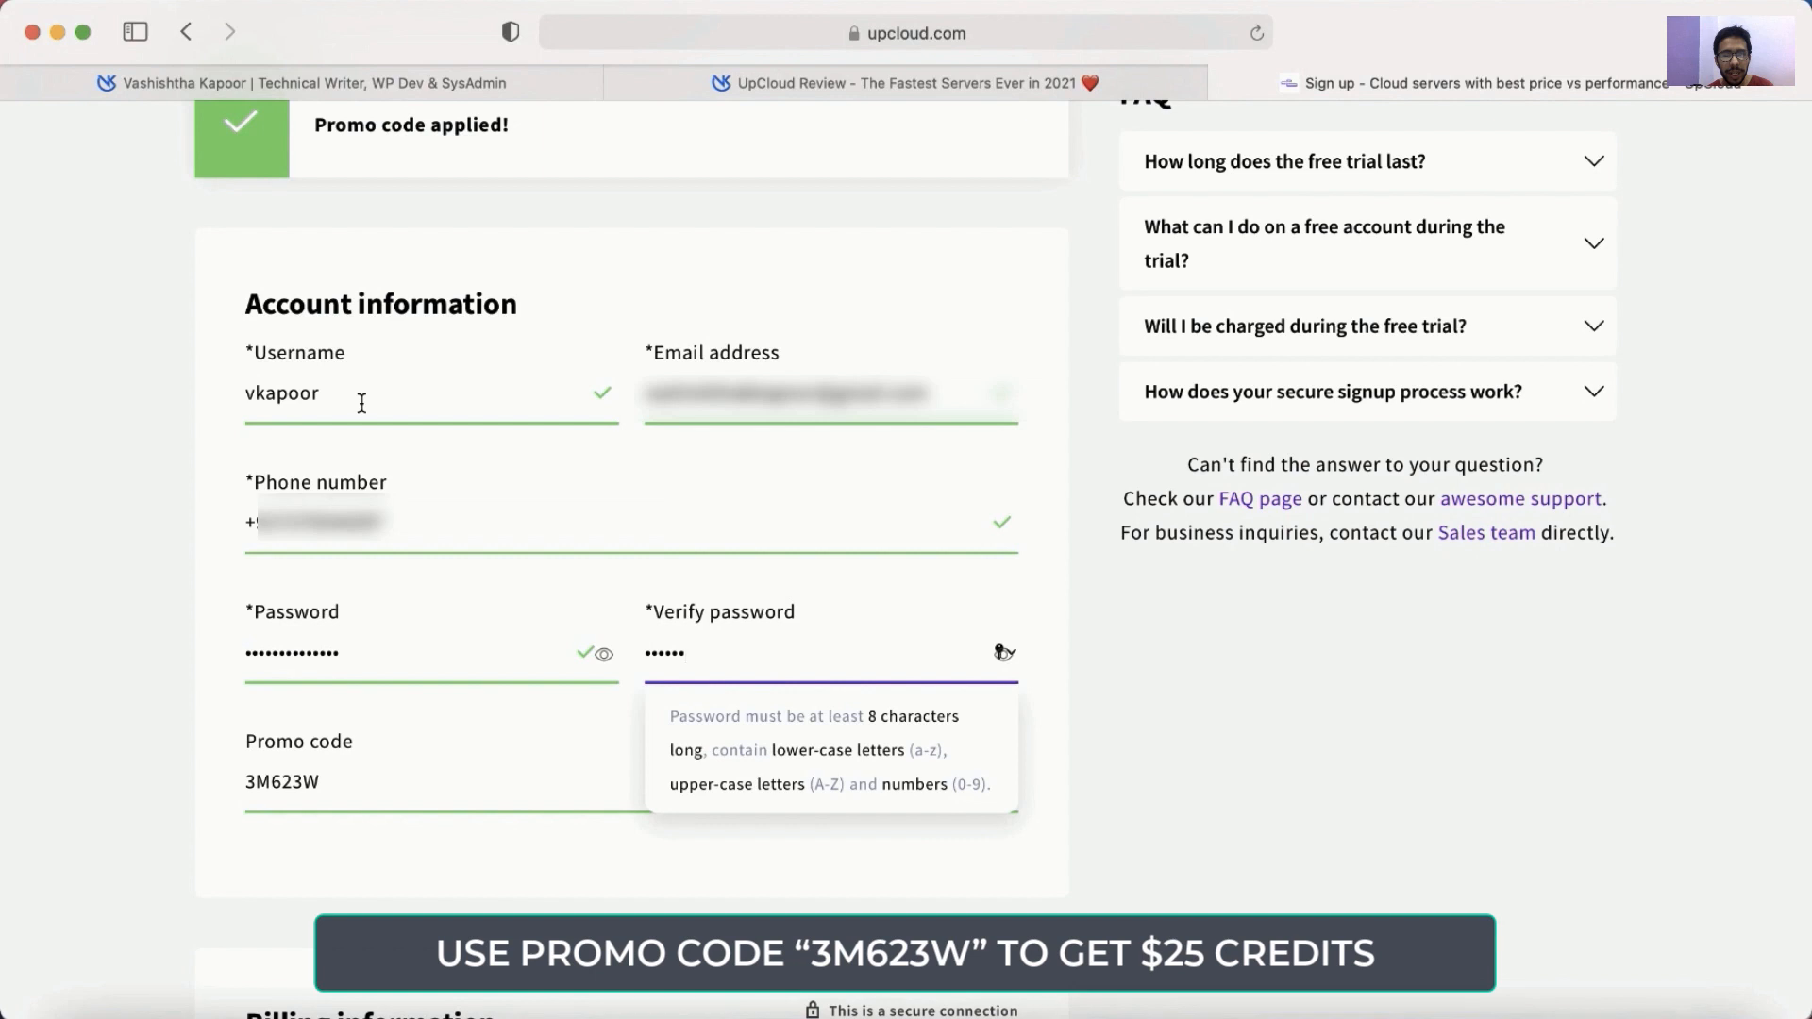
text(•••)
key(Tab)
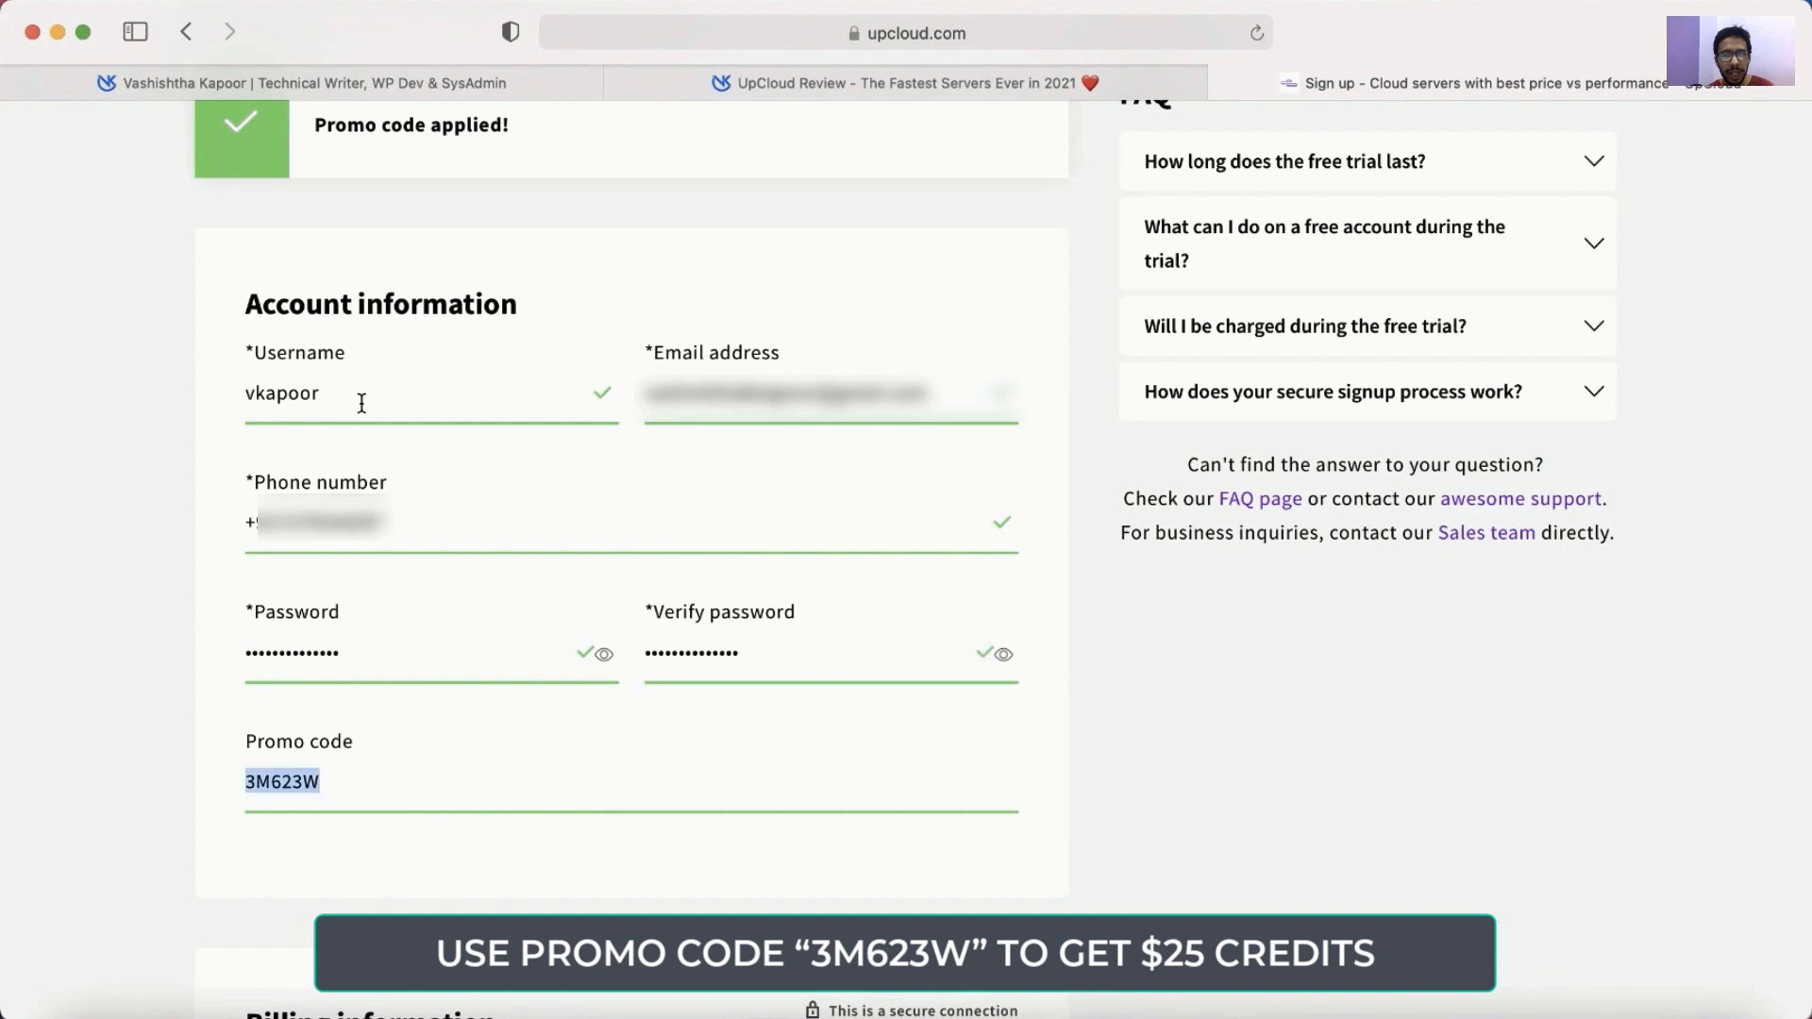
Fill in the billing first and last name, street address, city and post code.
scroll(362, 403, down, 10)
scroll(361, 403, down, 4)
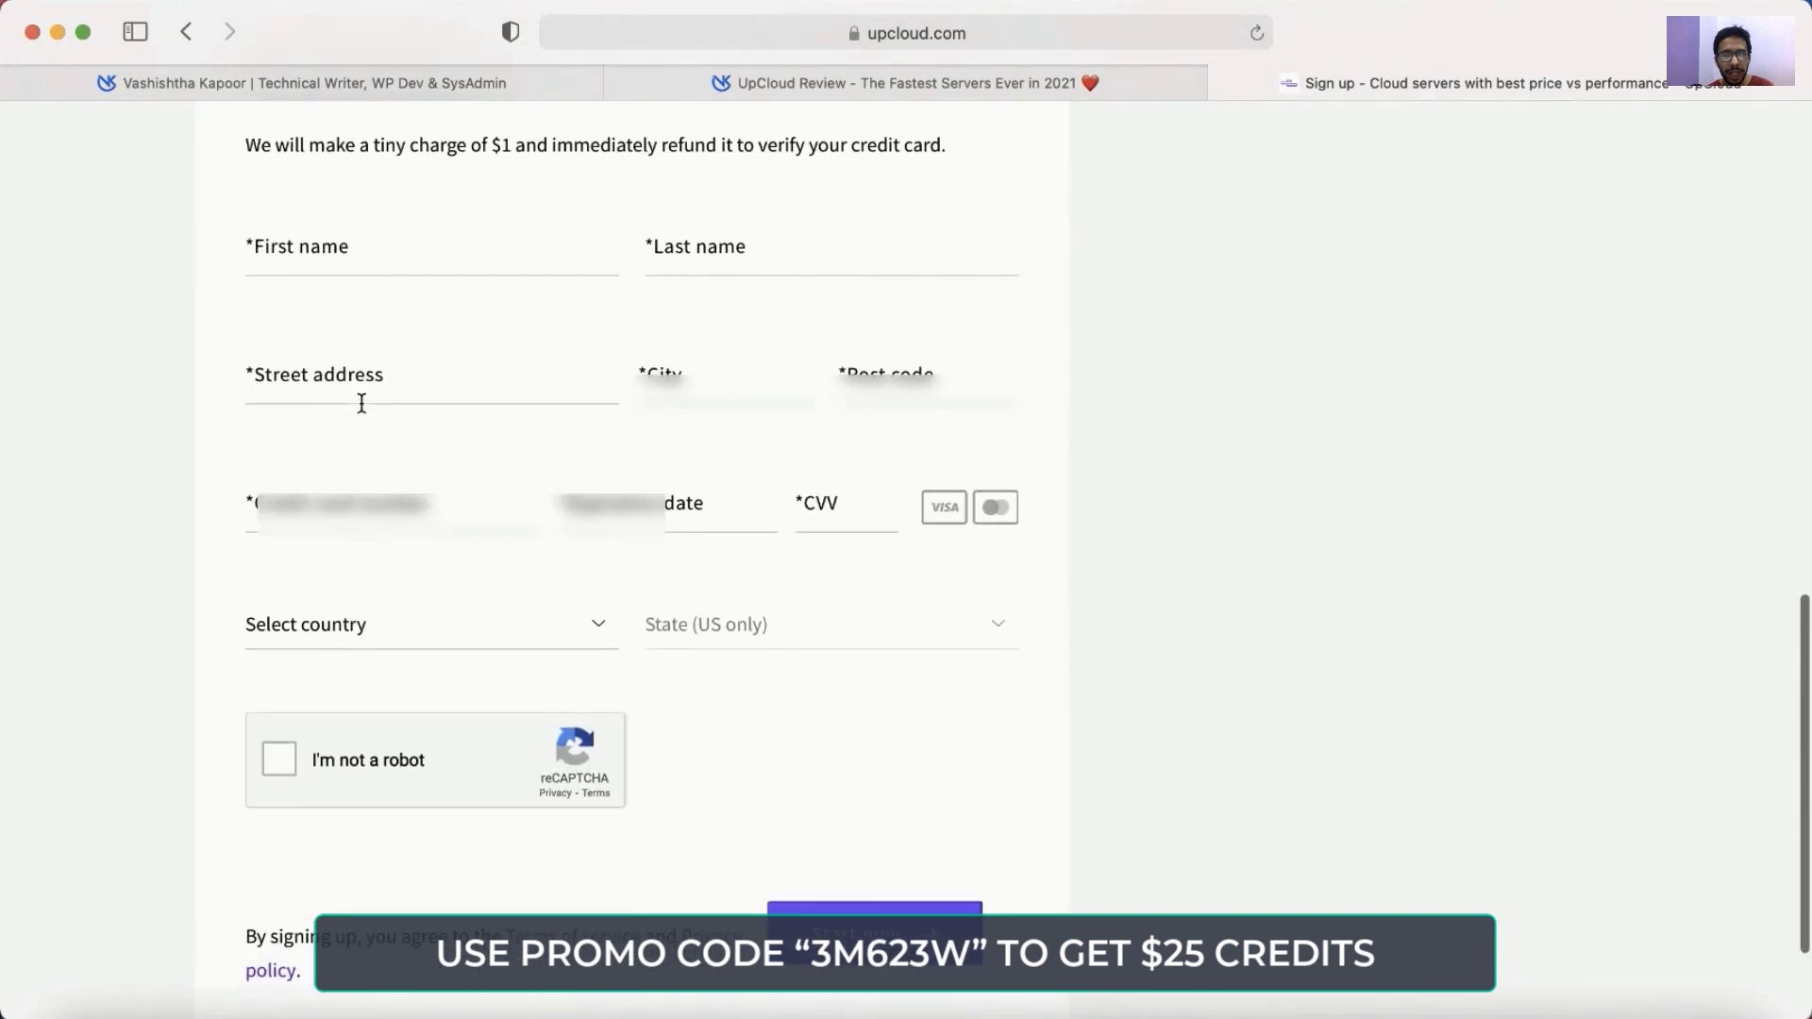
scroll(362, 403, up, 1)
click(313, 307)
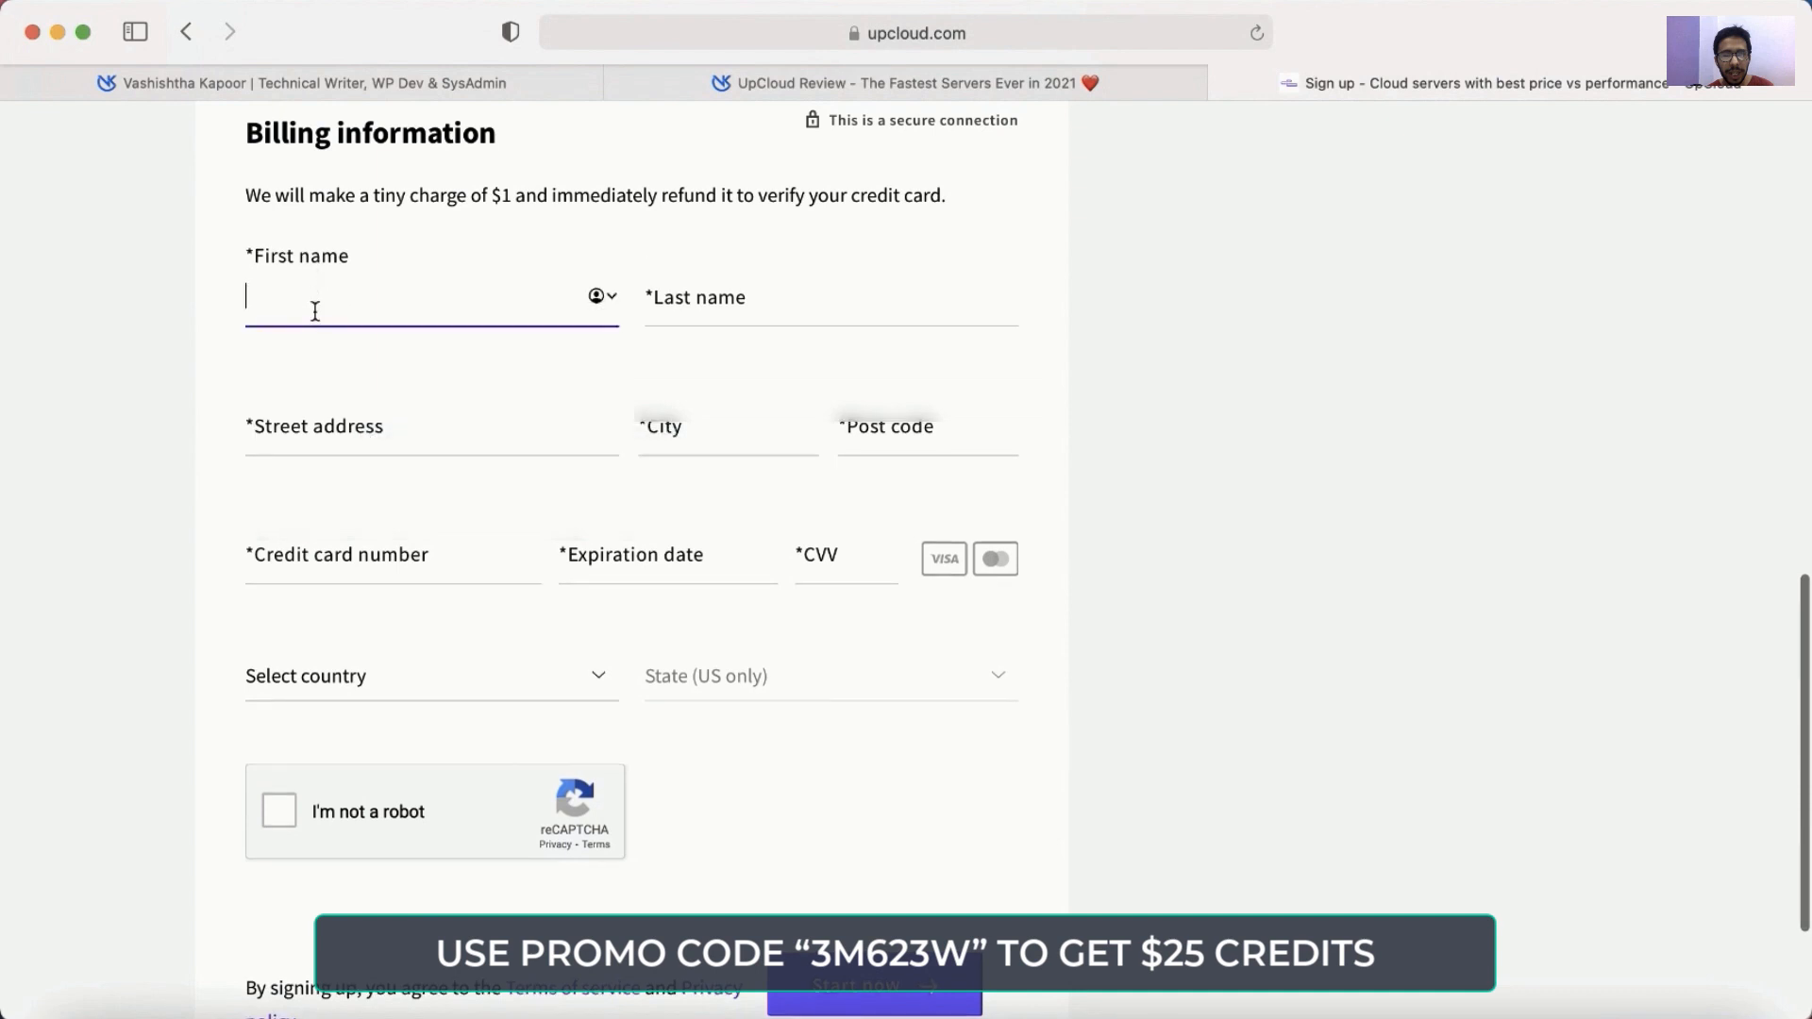
key(Tab)
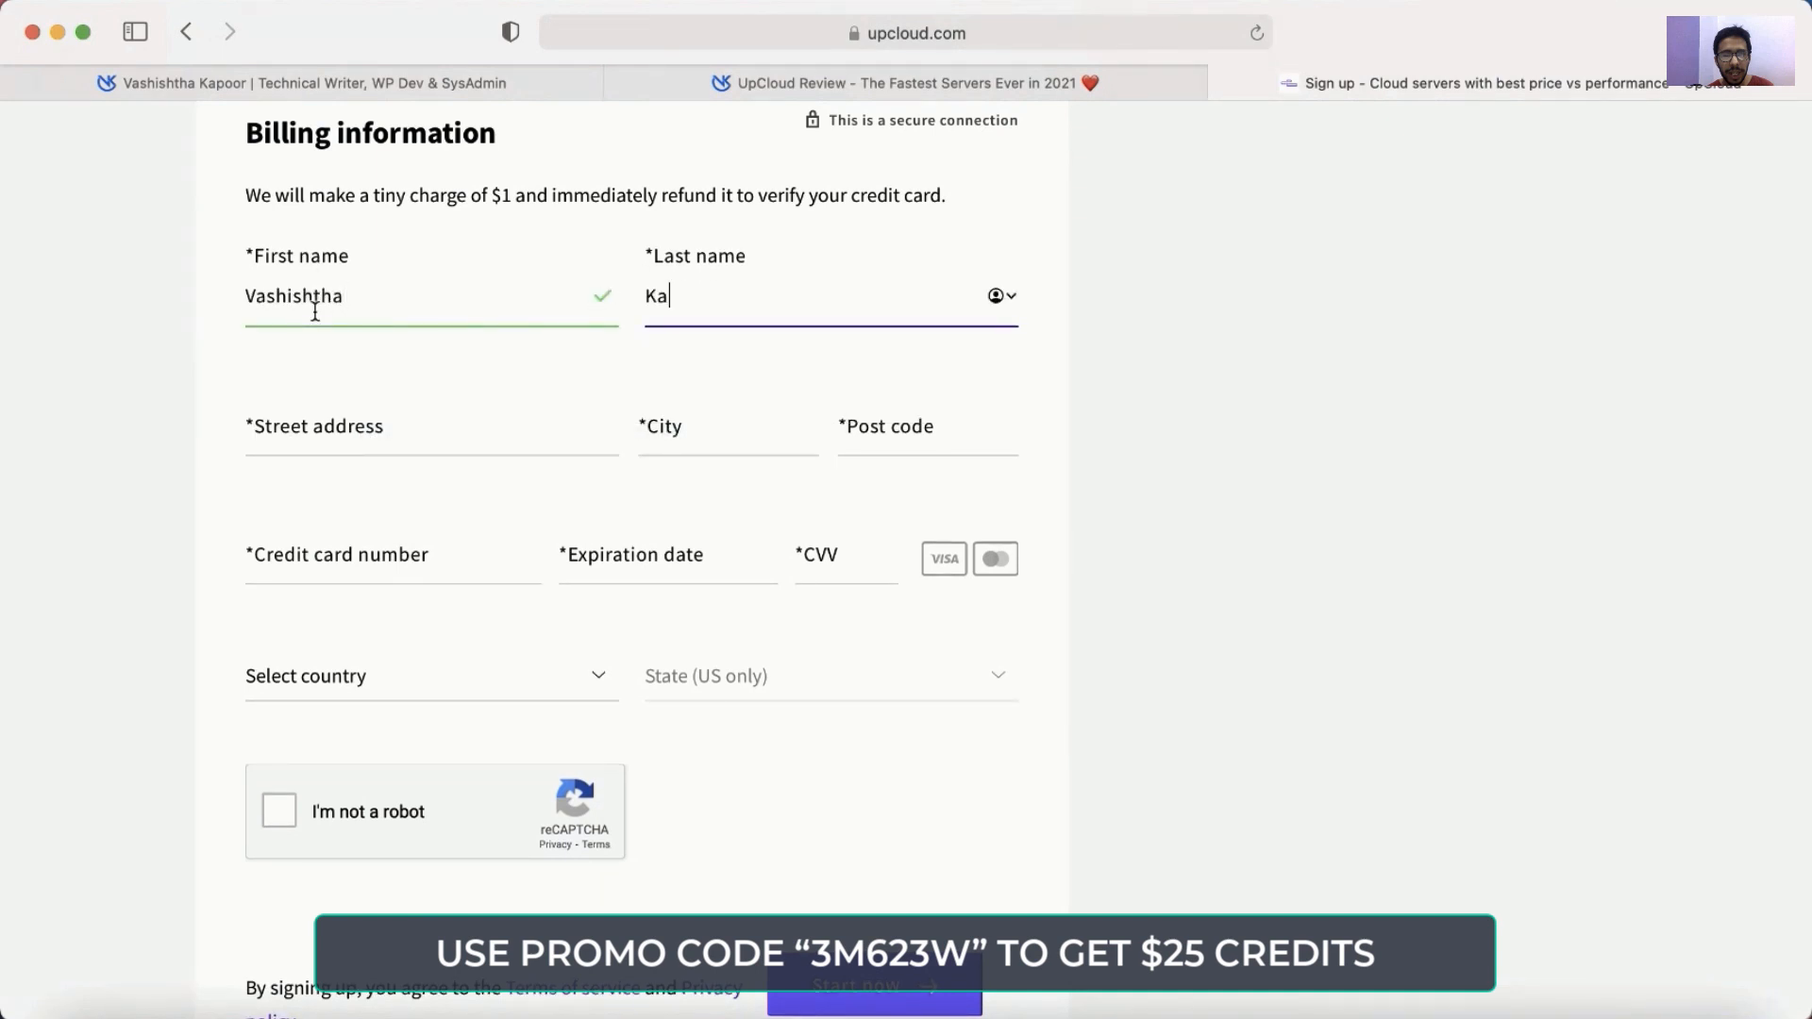
key(Tab)
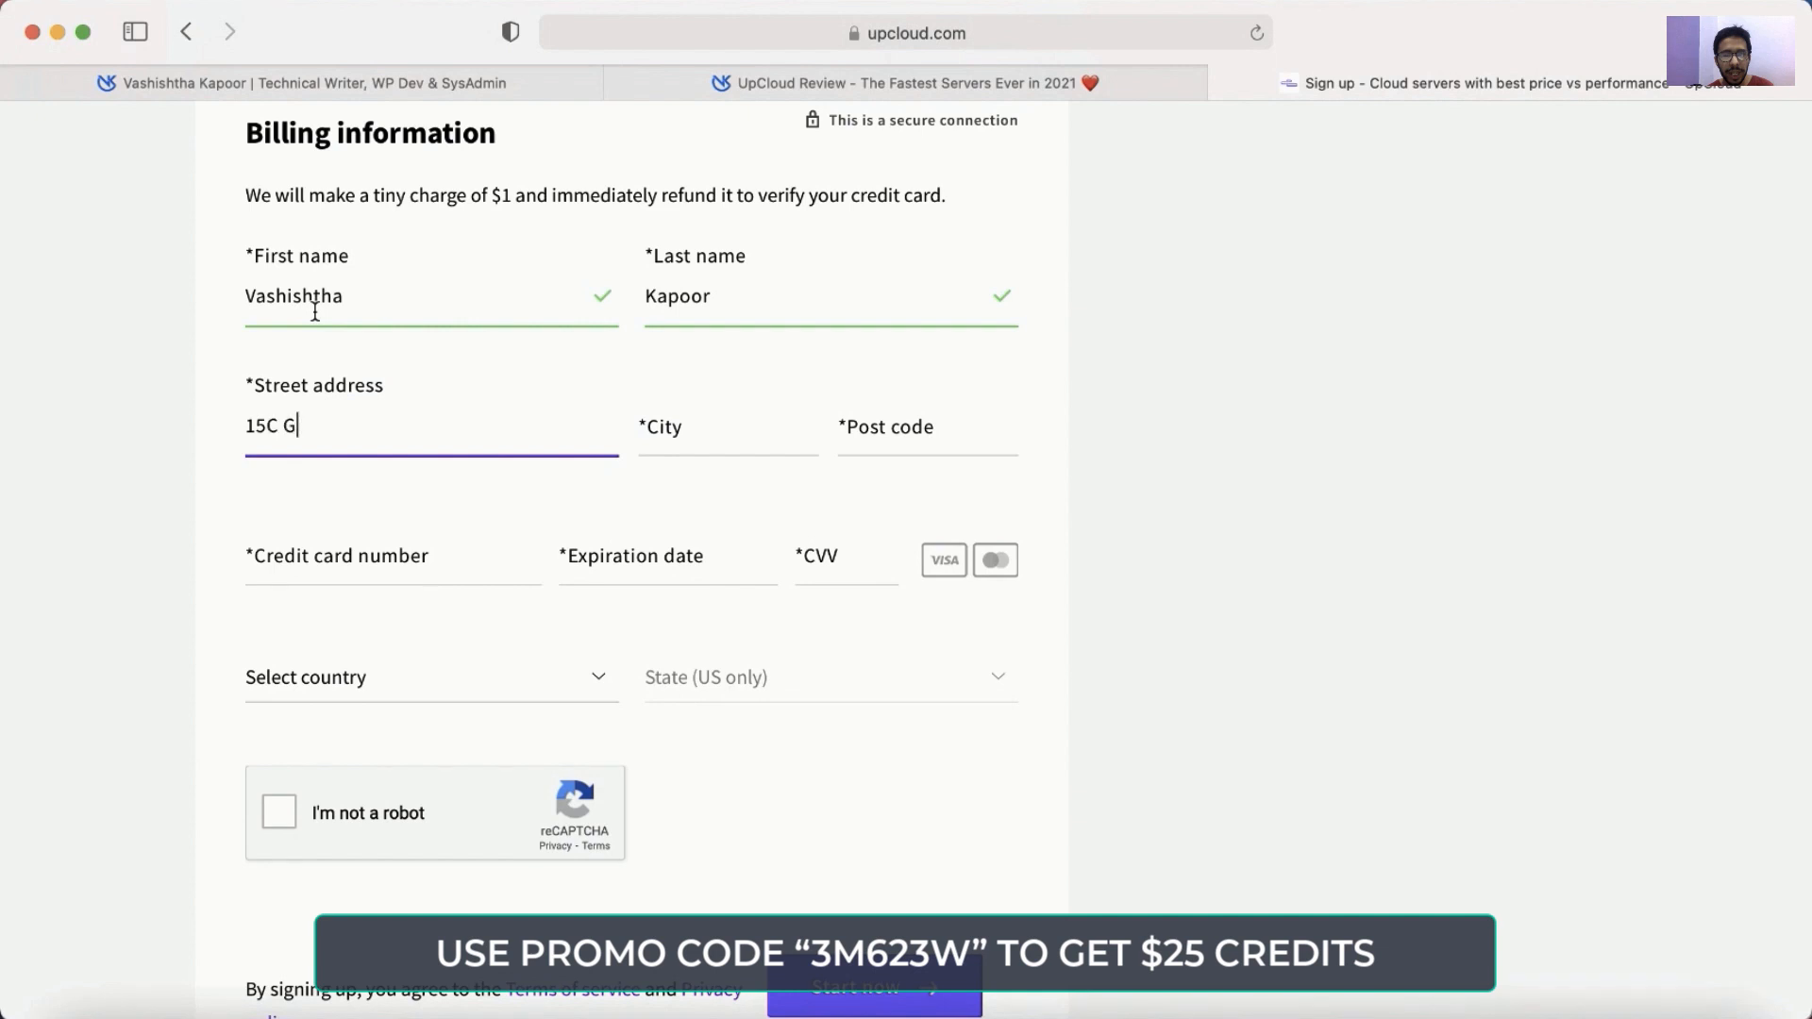
key(Tab)
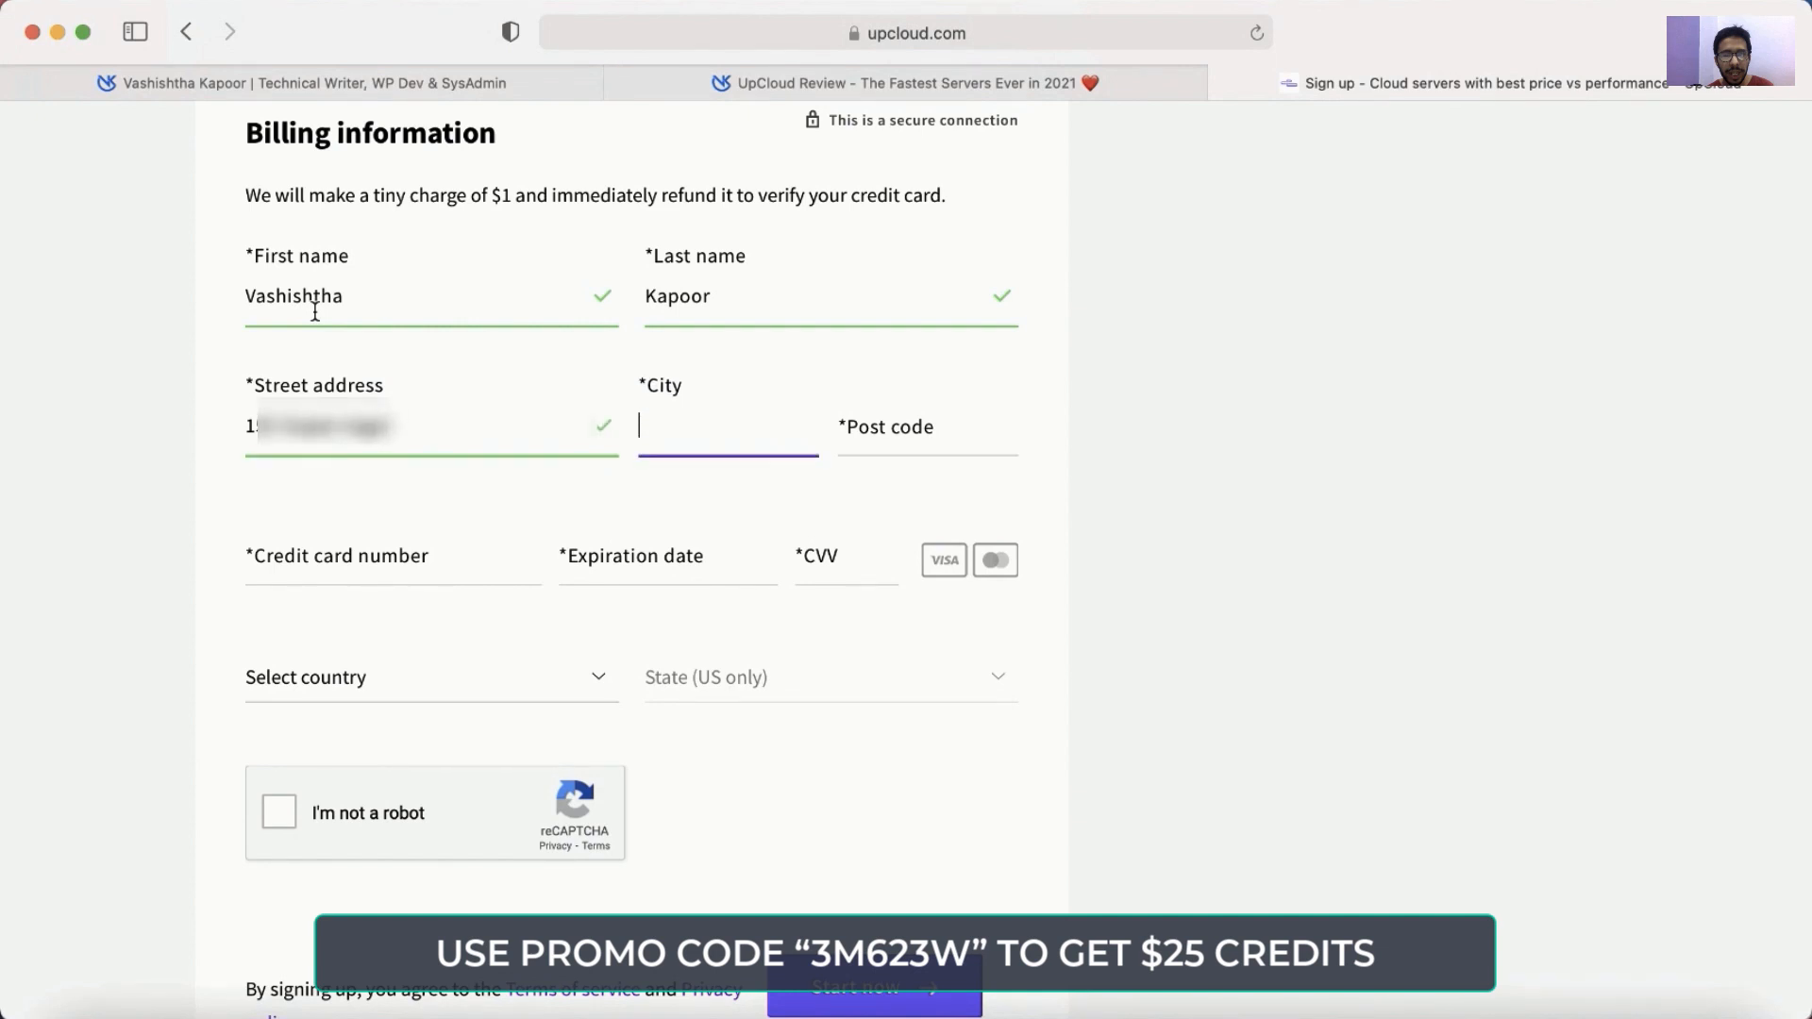
text(Kanpur)
key(Tab)
text(2080)
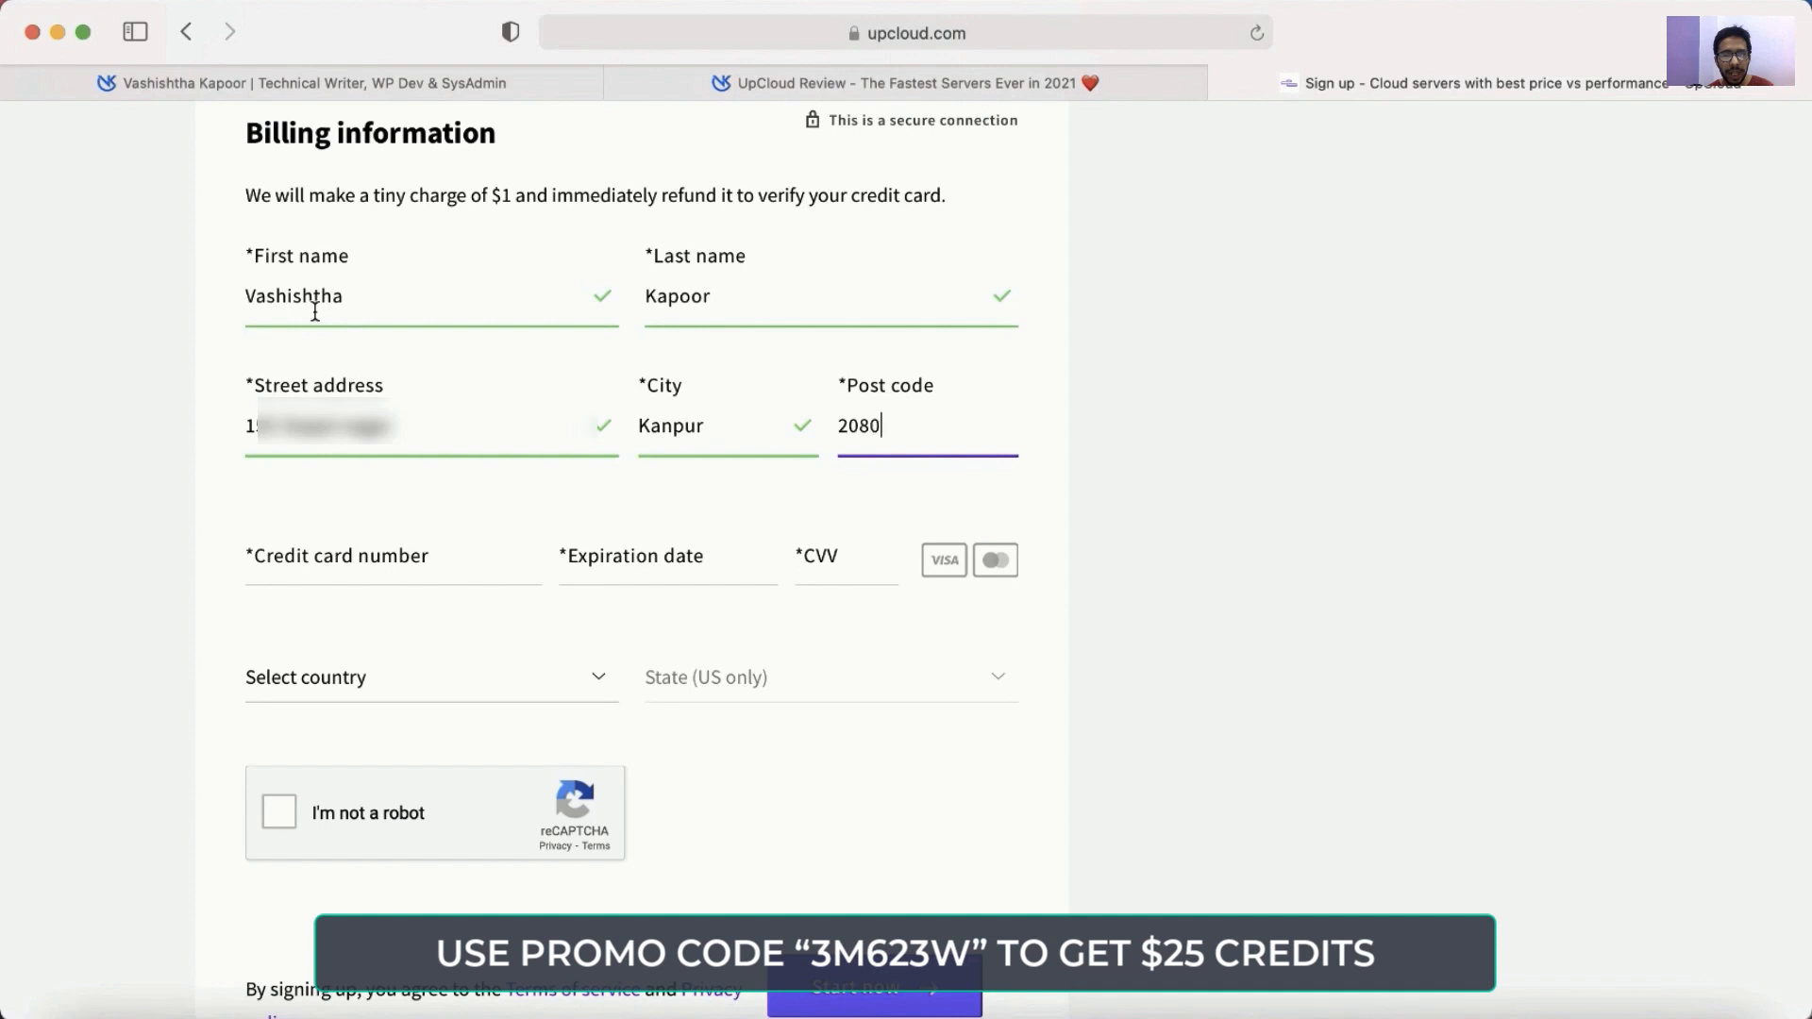
text(11)
Enter the credit card number and expiry, and choose India as the billing country.
key(Tab)
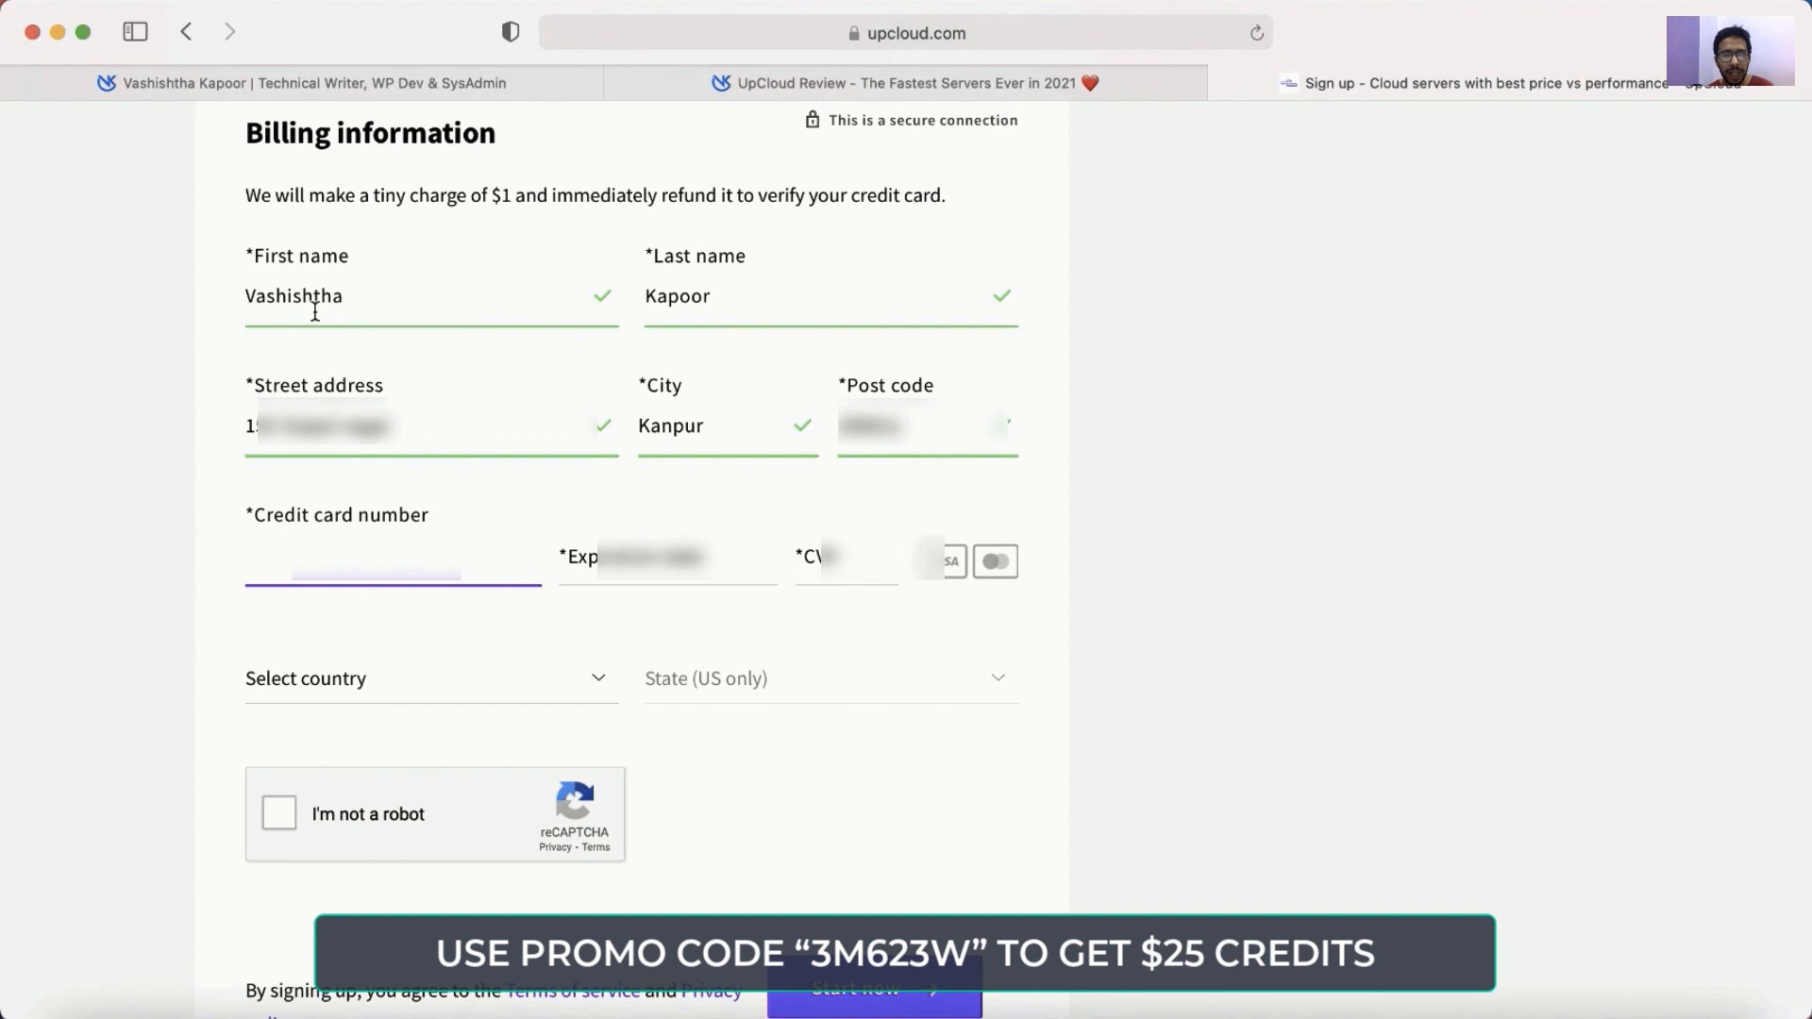
key(BackSpace)
key(BackSpace)
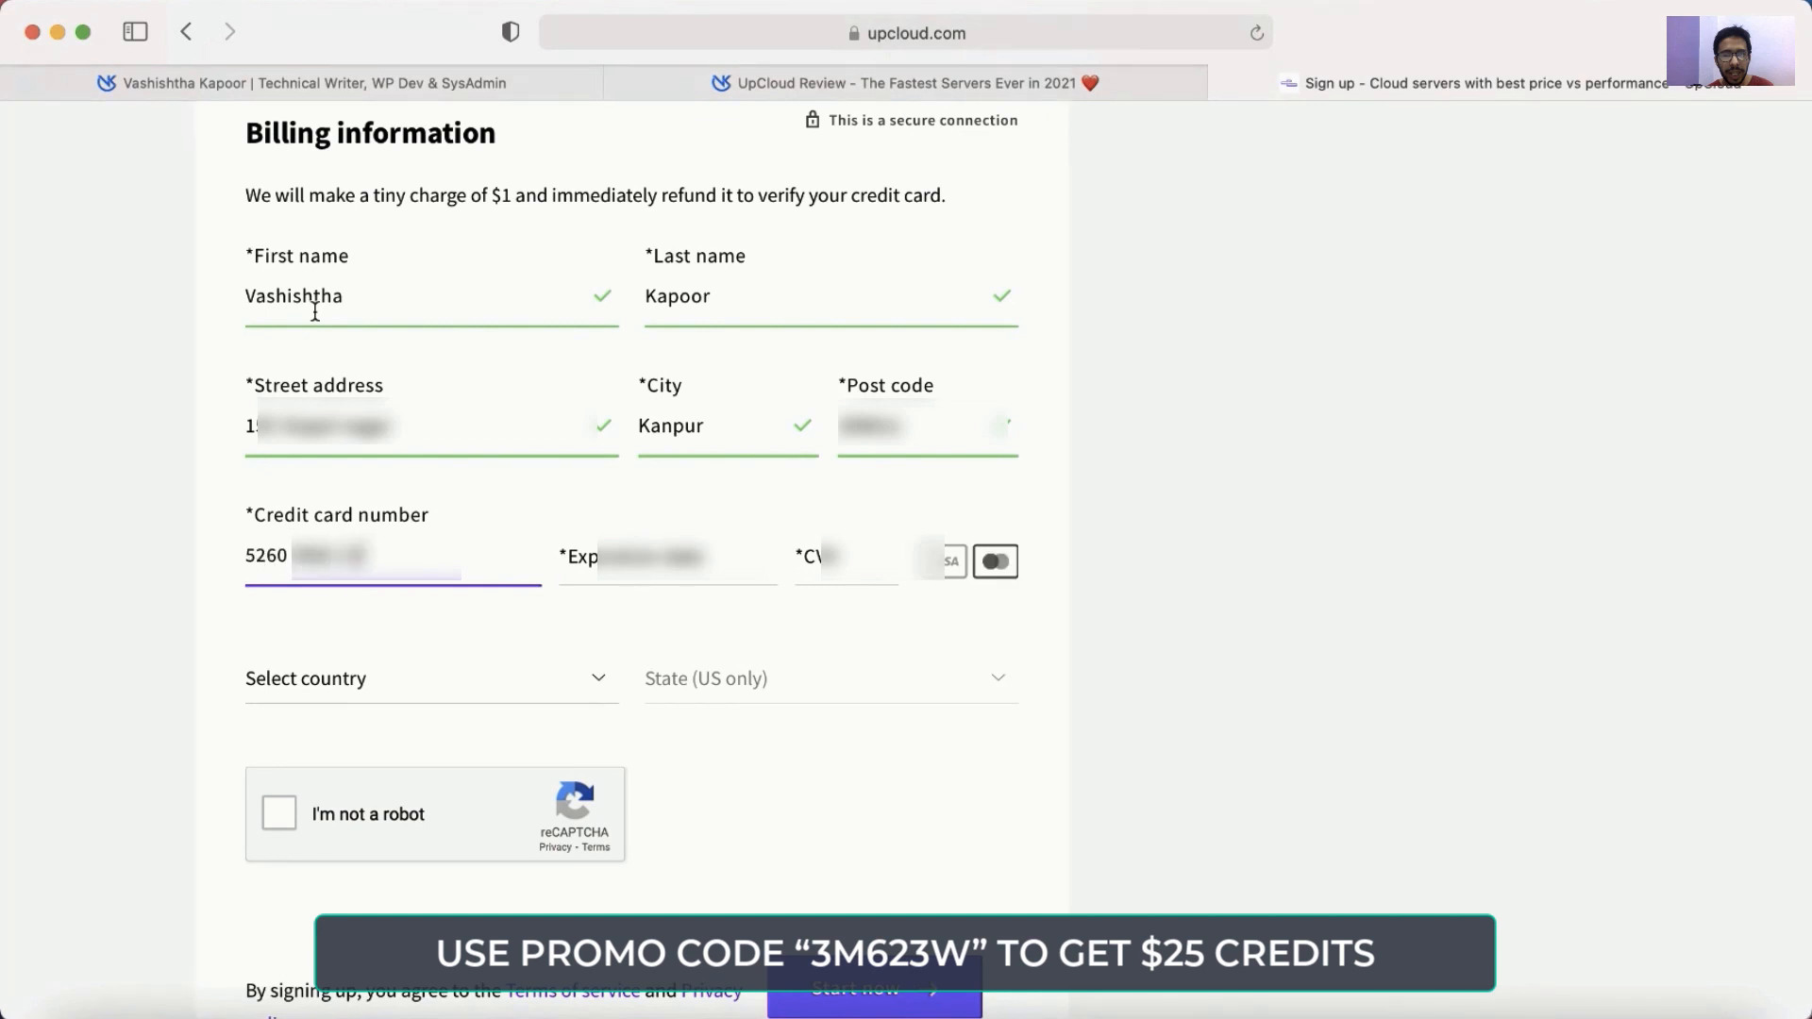
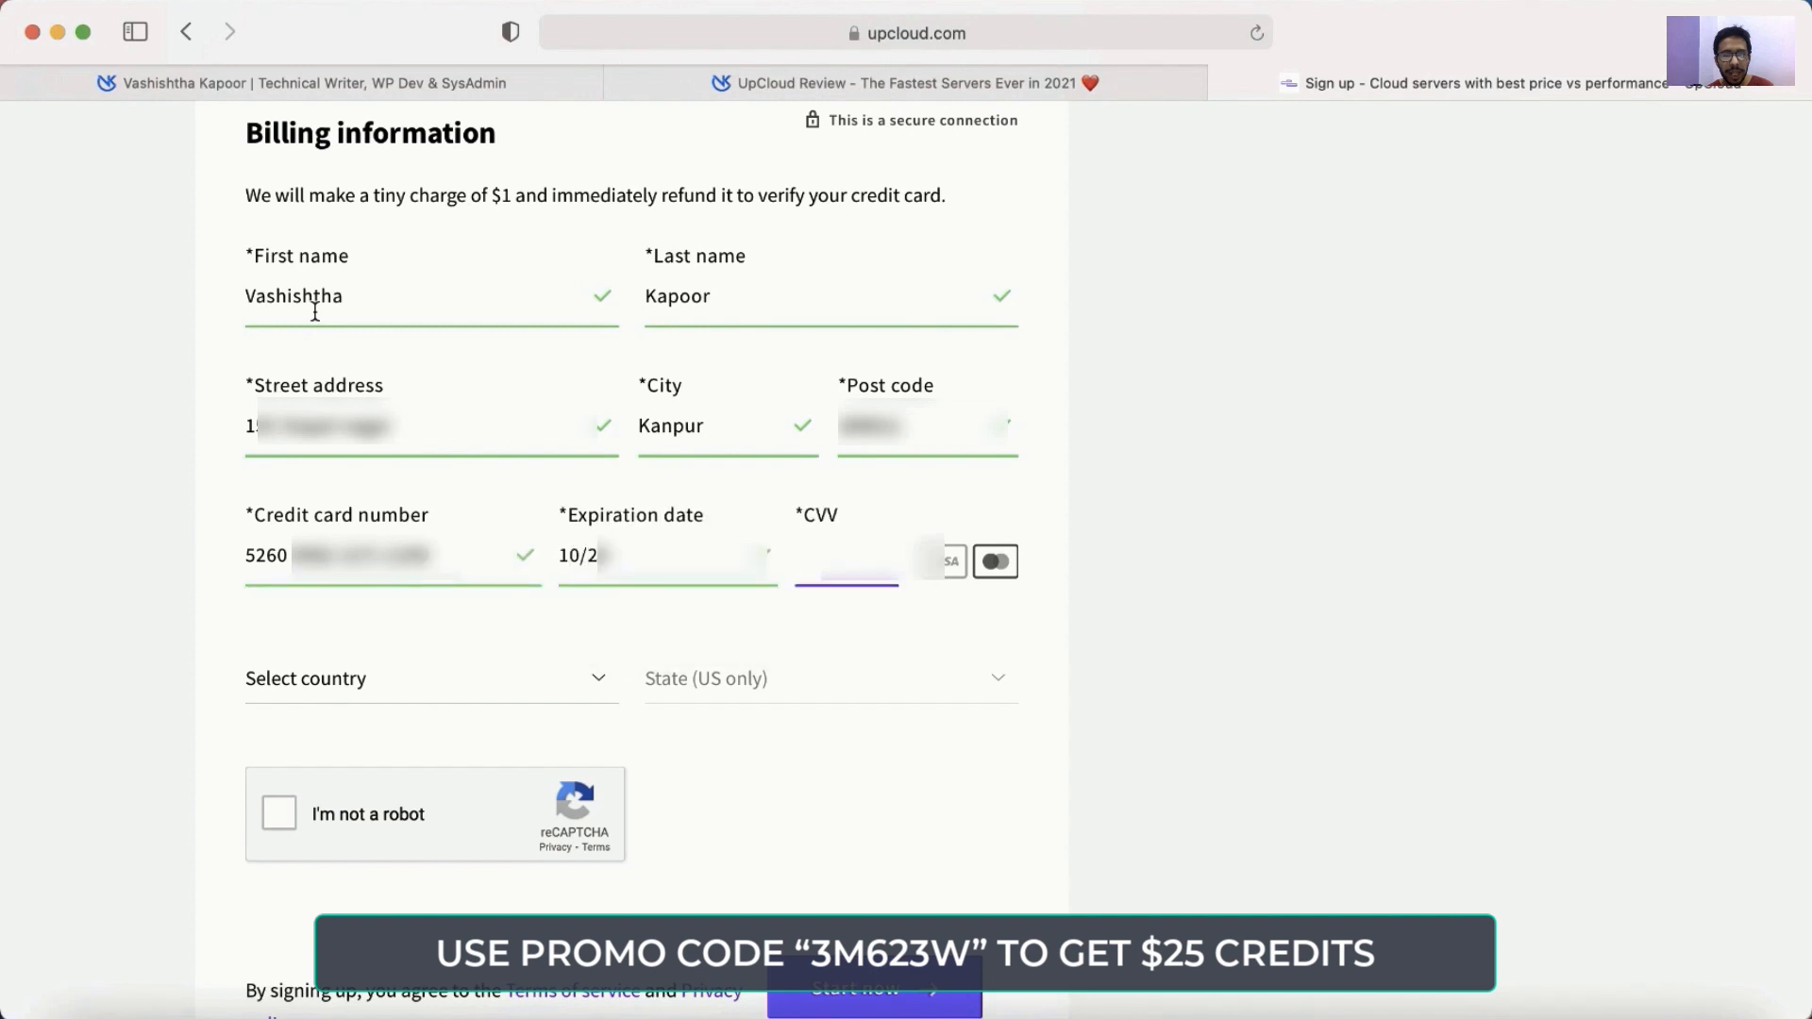
click(330, 695)
text(in)
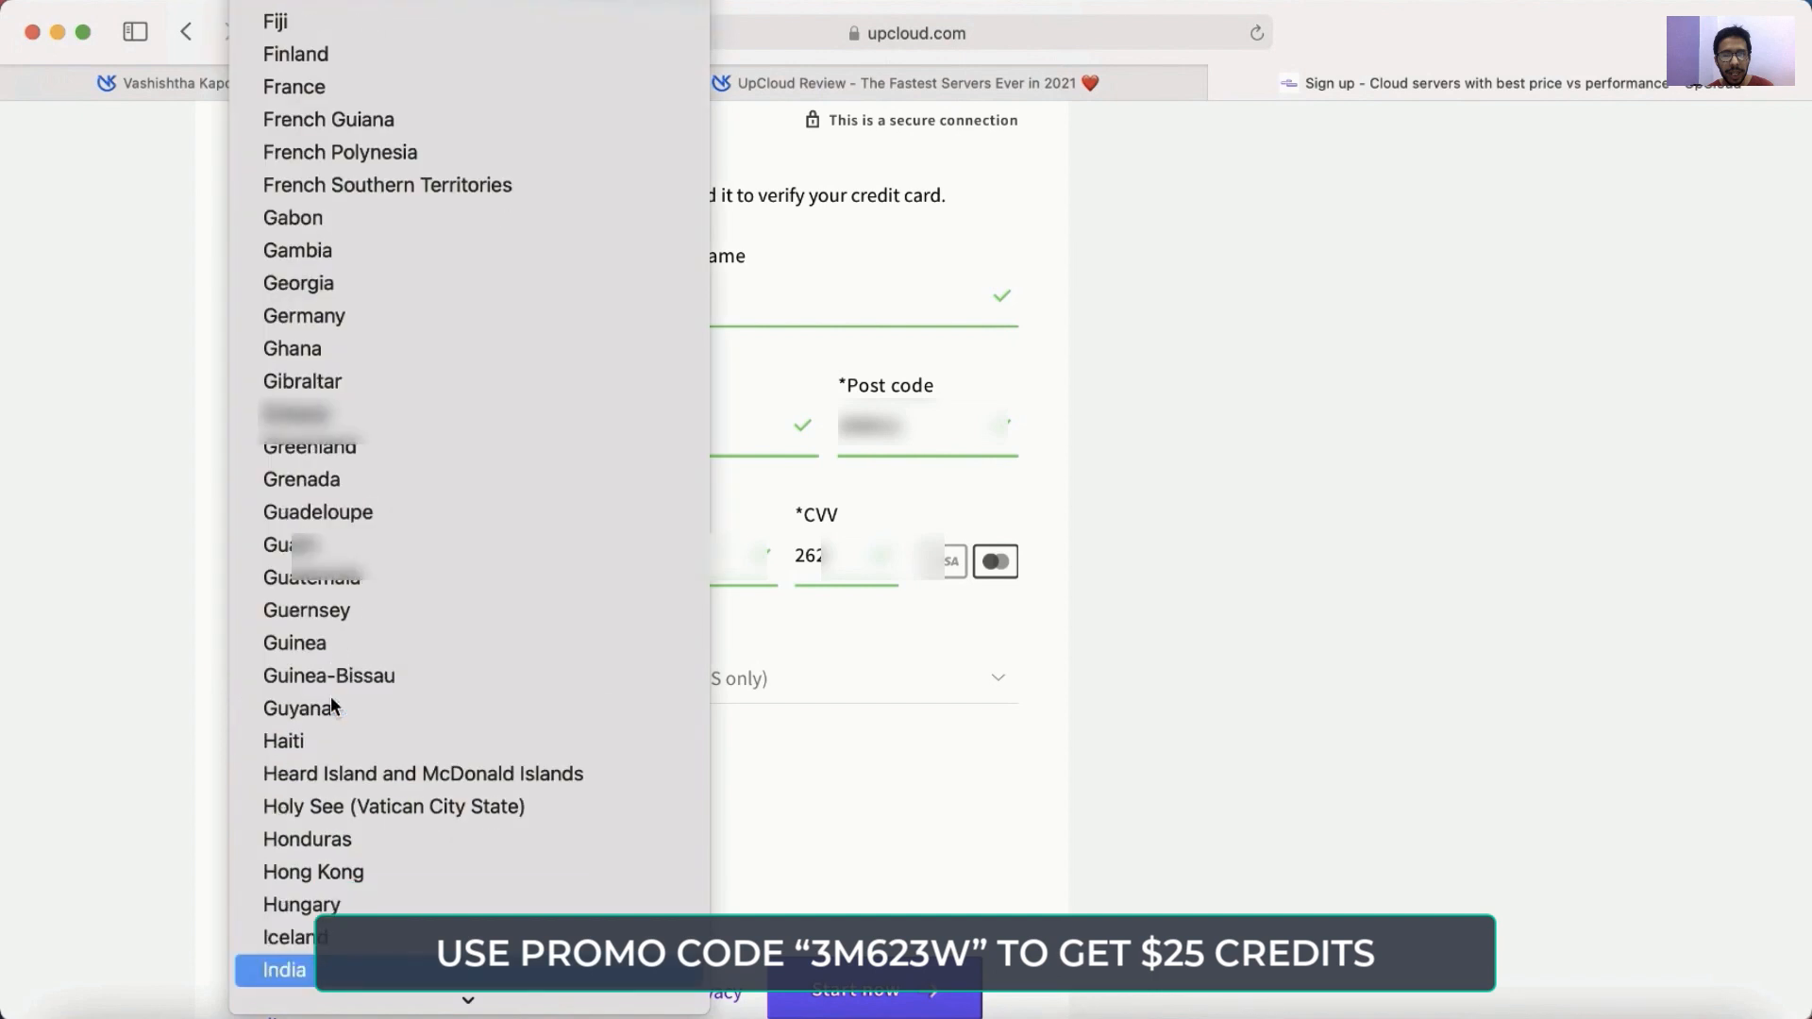
click(288, 971)
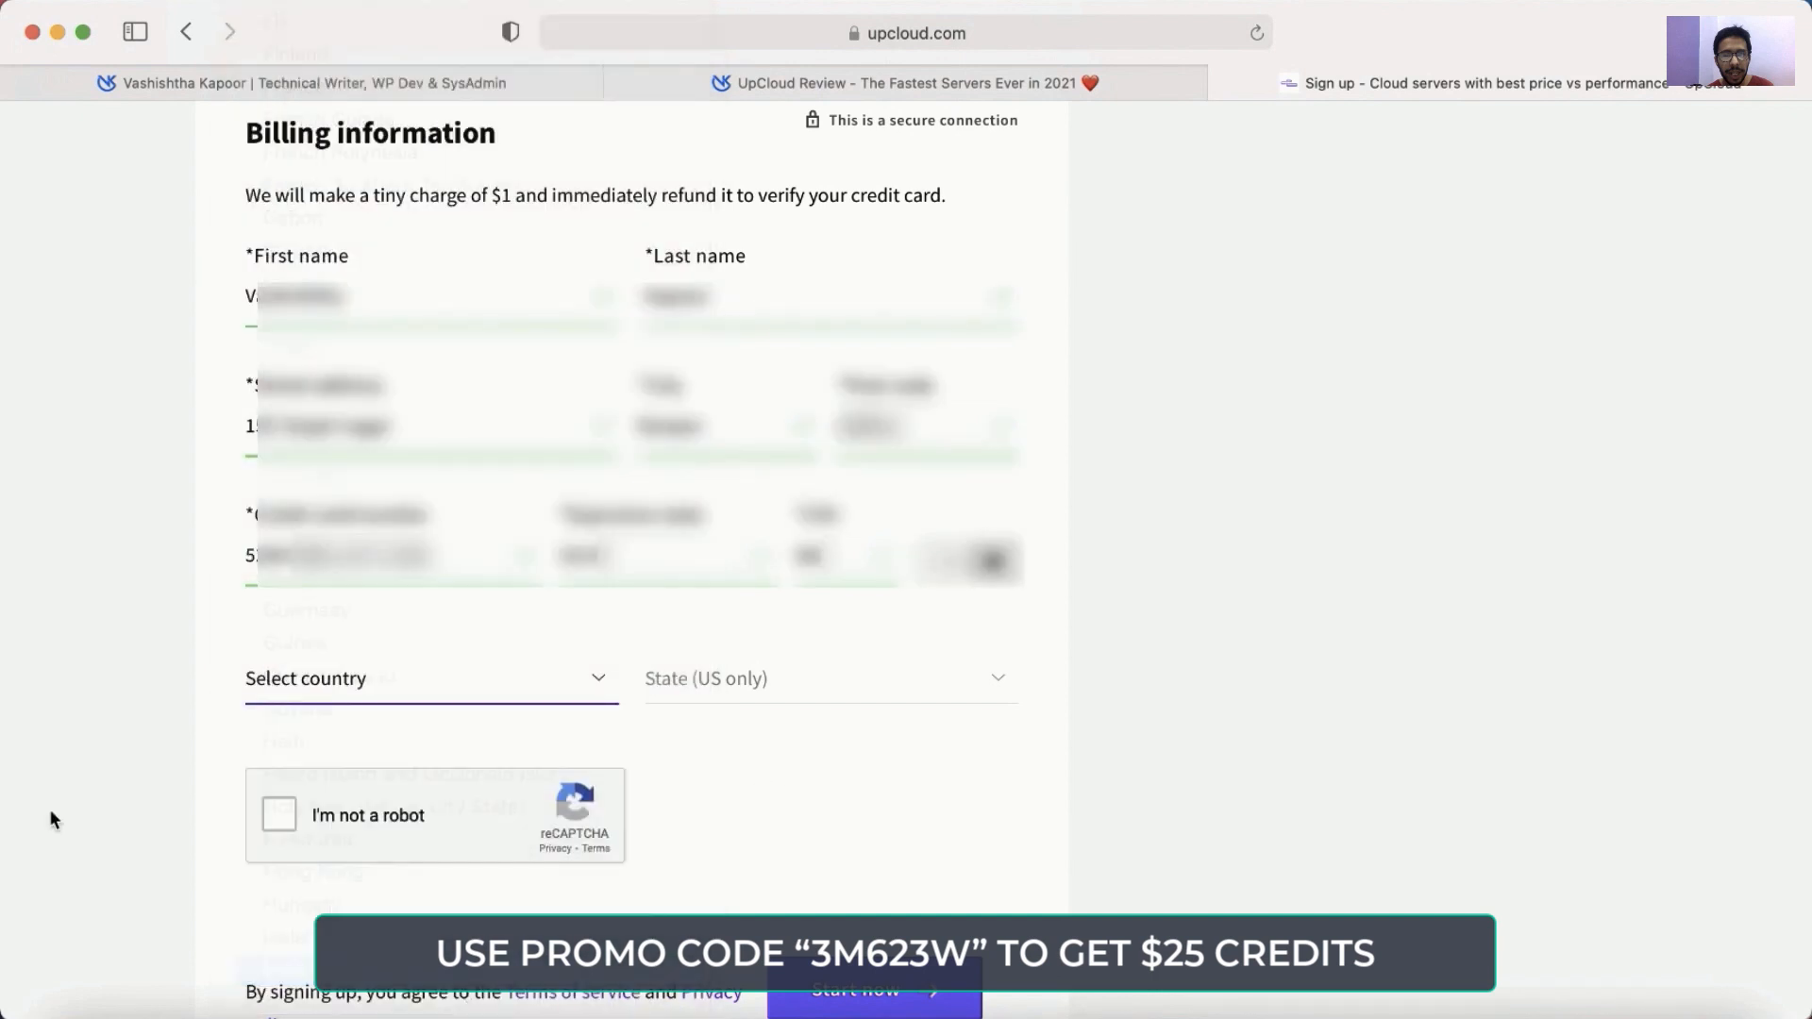
Pass the reCAPTCHA check and submit the sign-up with Start now.
click(361, 790)
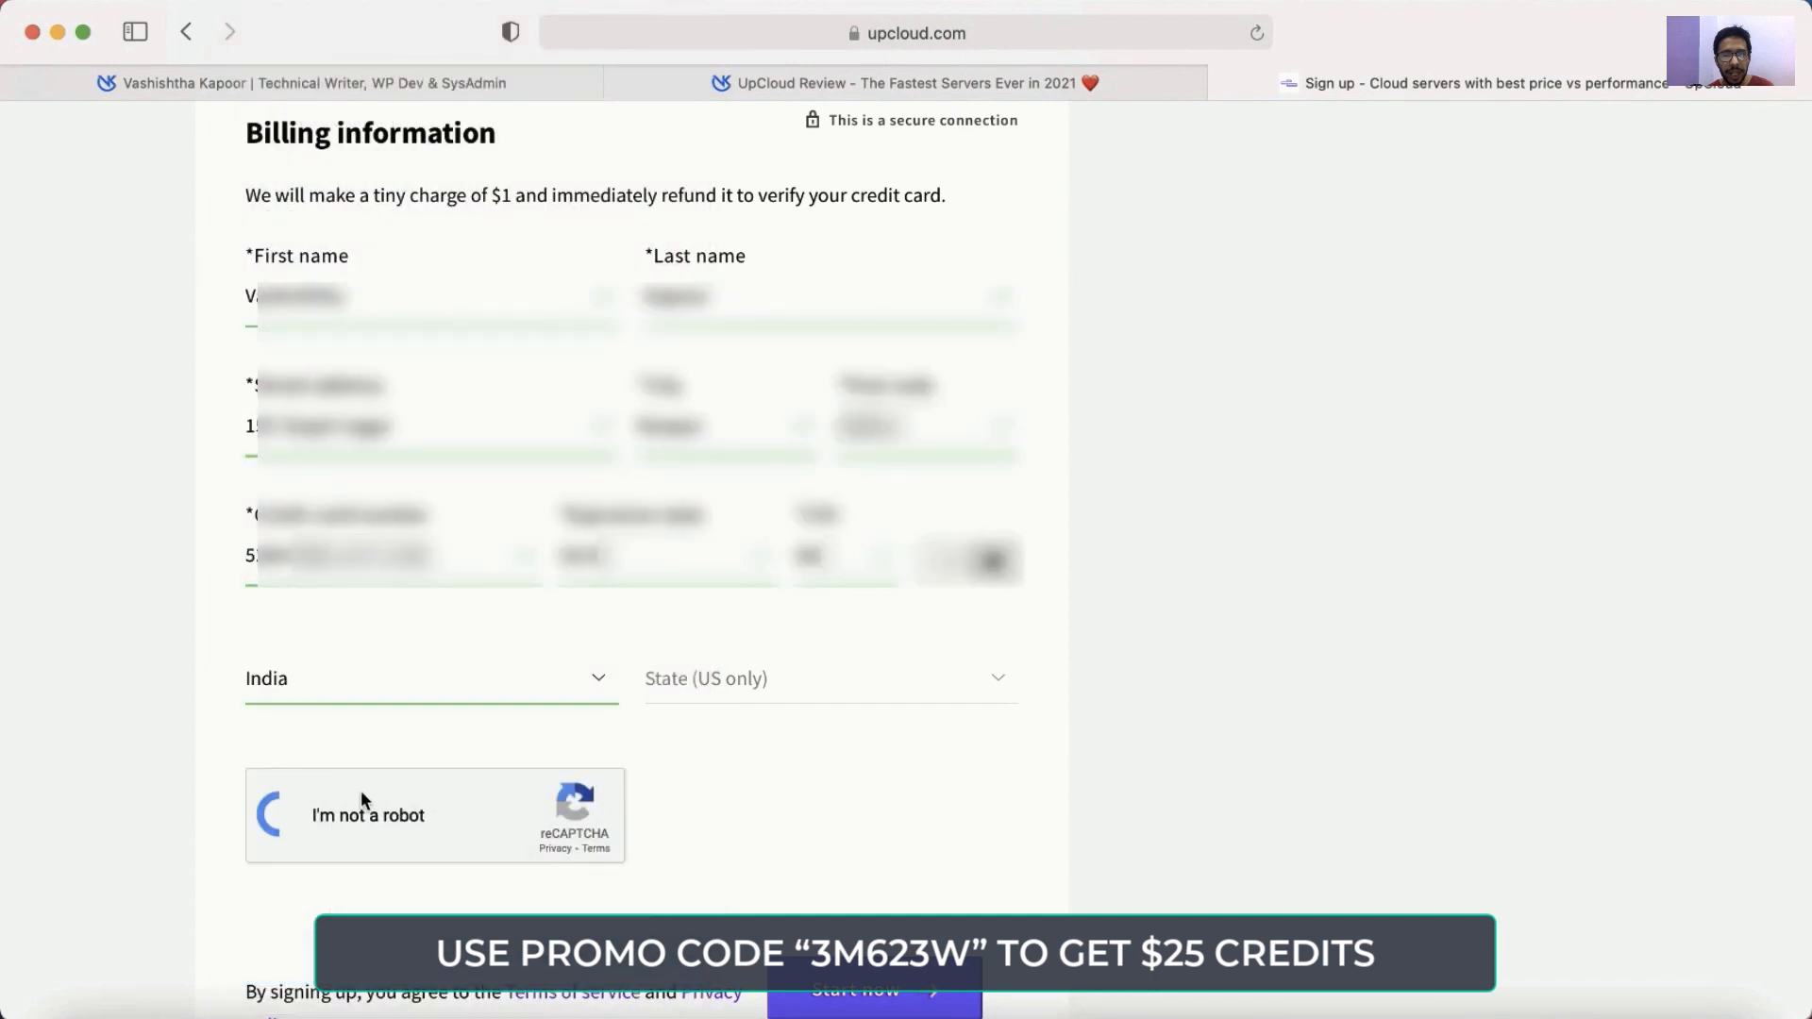
scroll(877, 808, down, 4)
scroll(855, 598, up, 2)
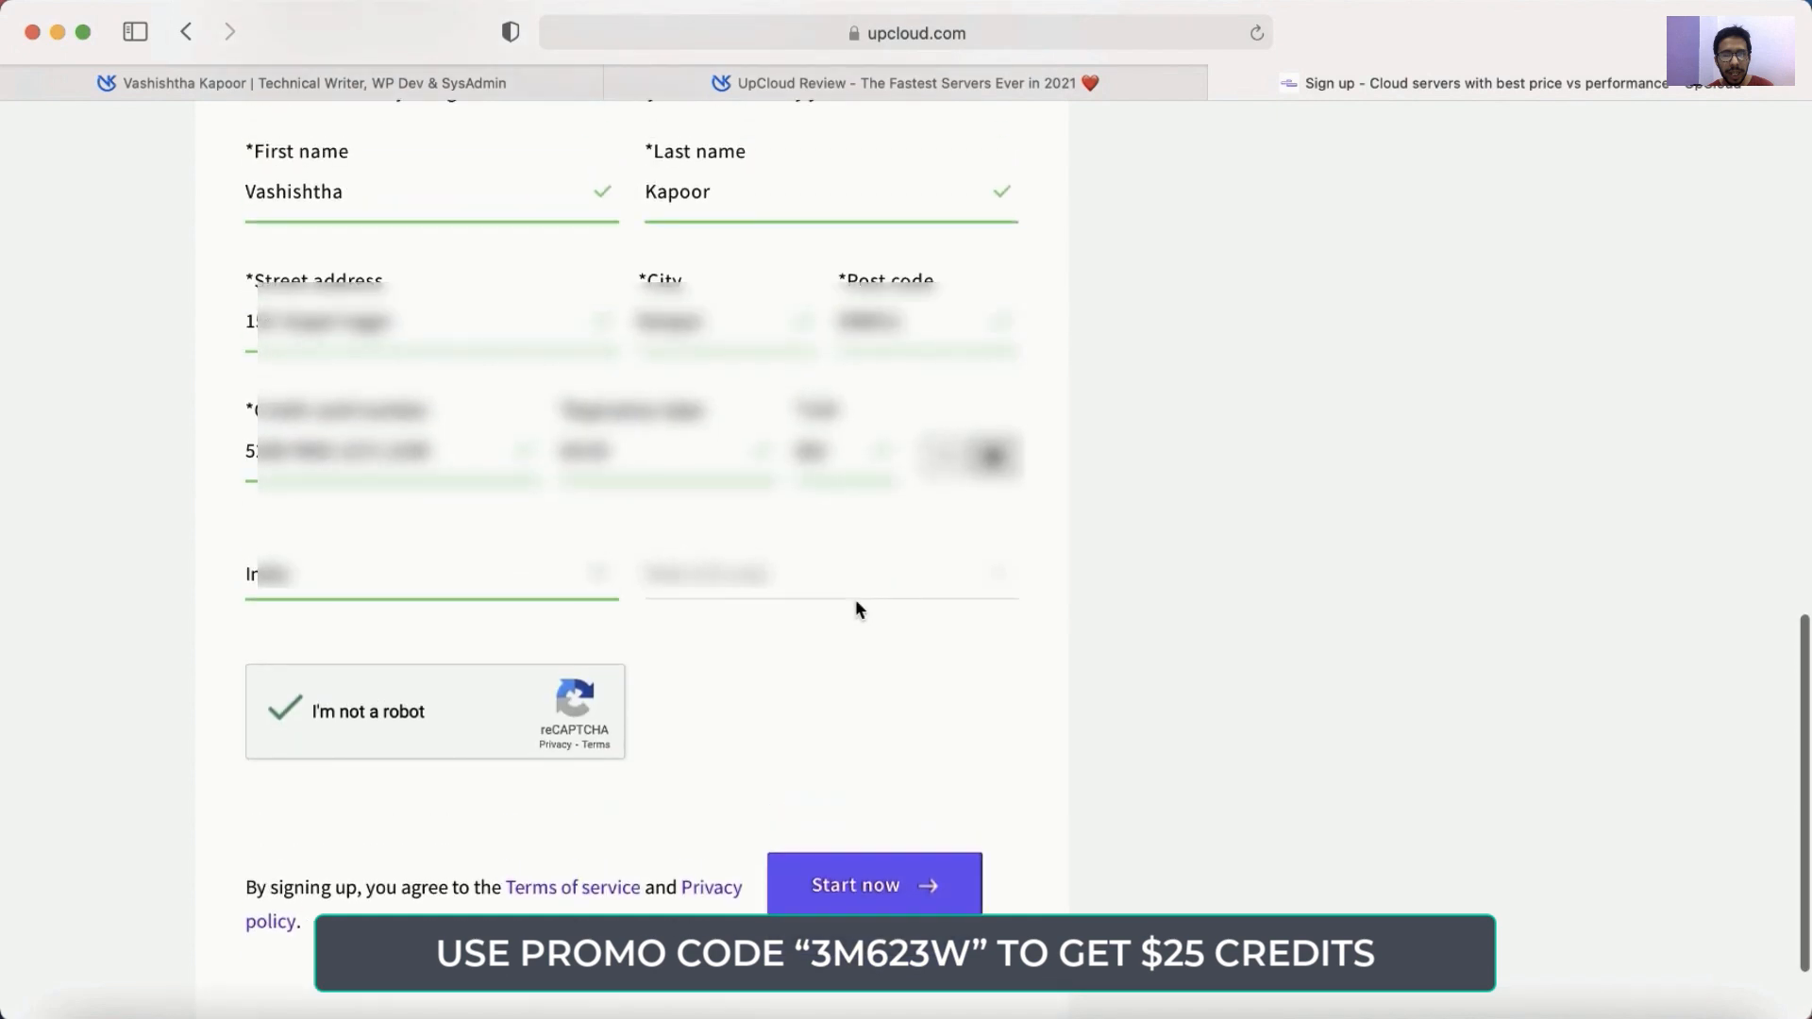
click(900, 876)
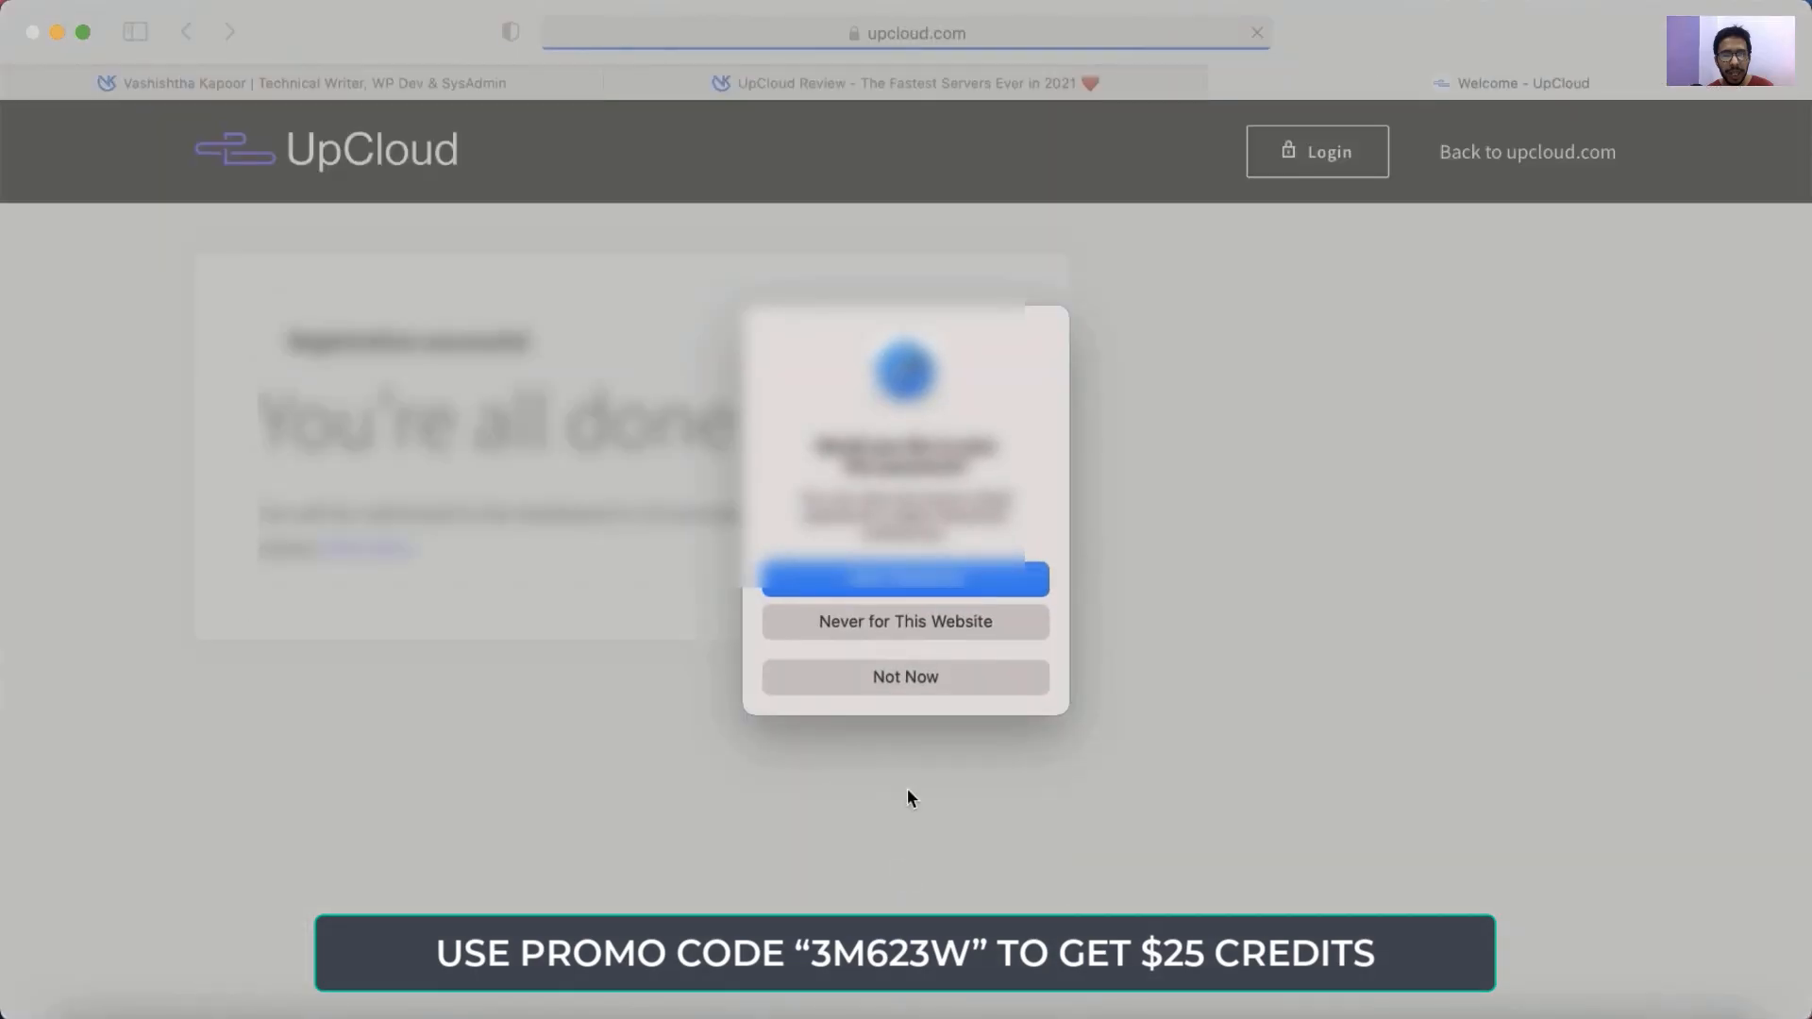
Decline Safari's password save and close the browser notification.
click(915, 678)
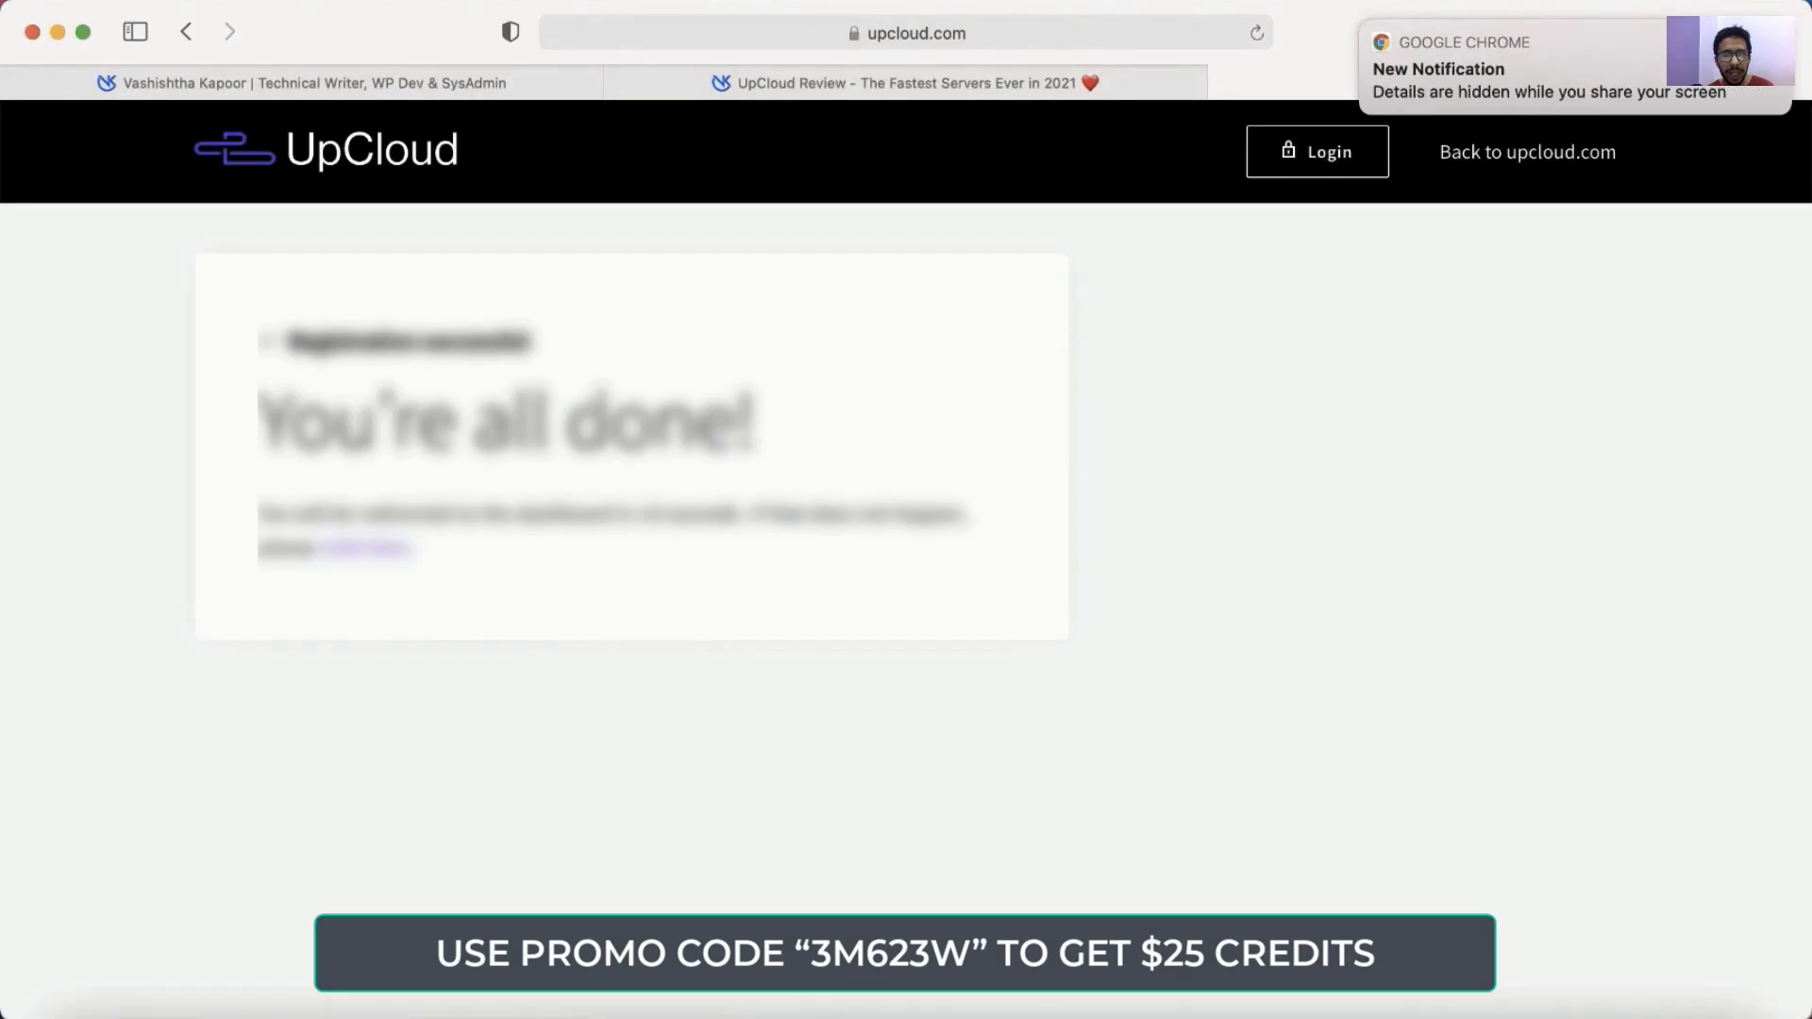
click(1364, 27)
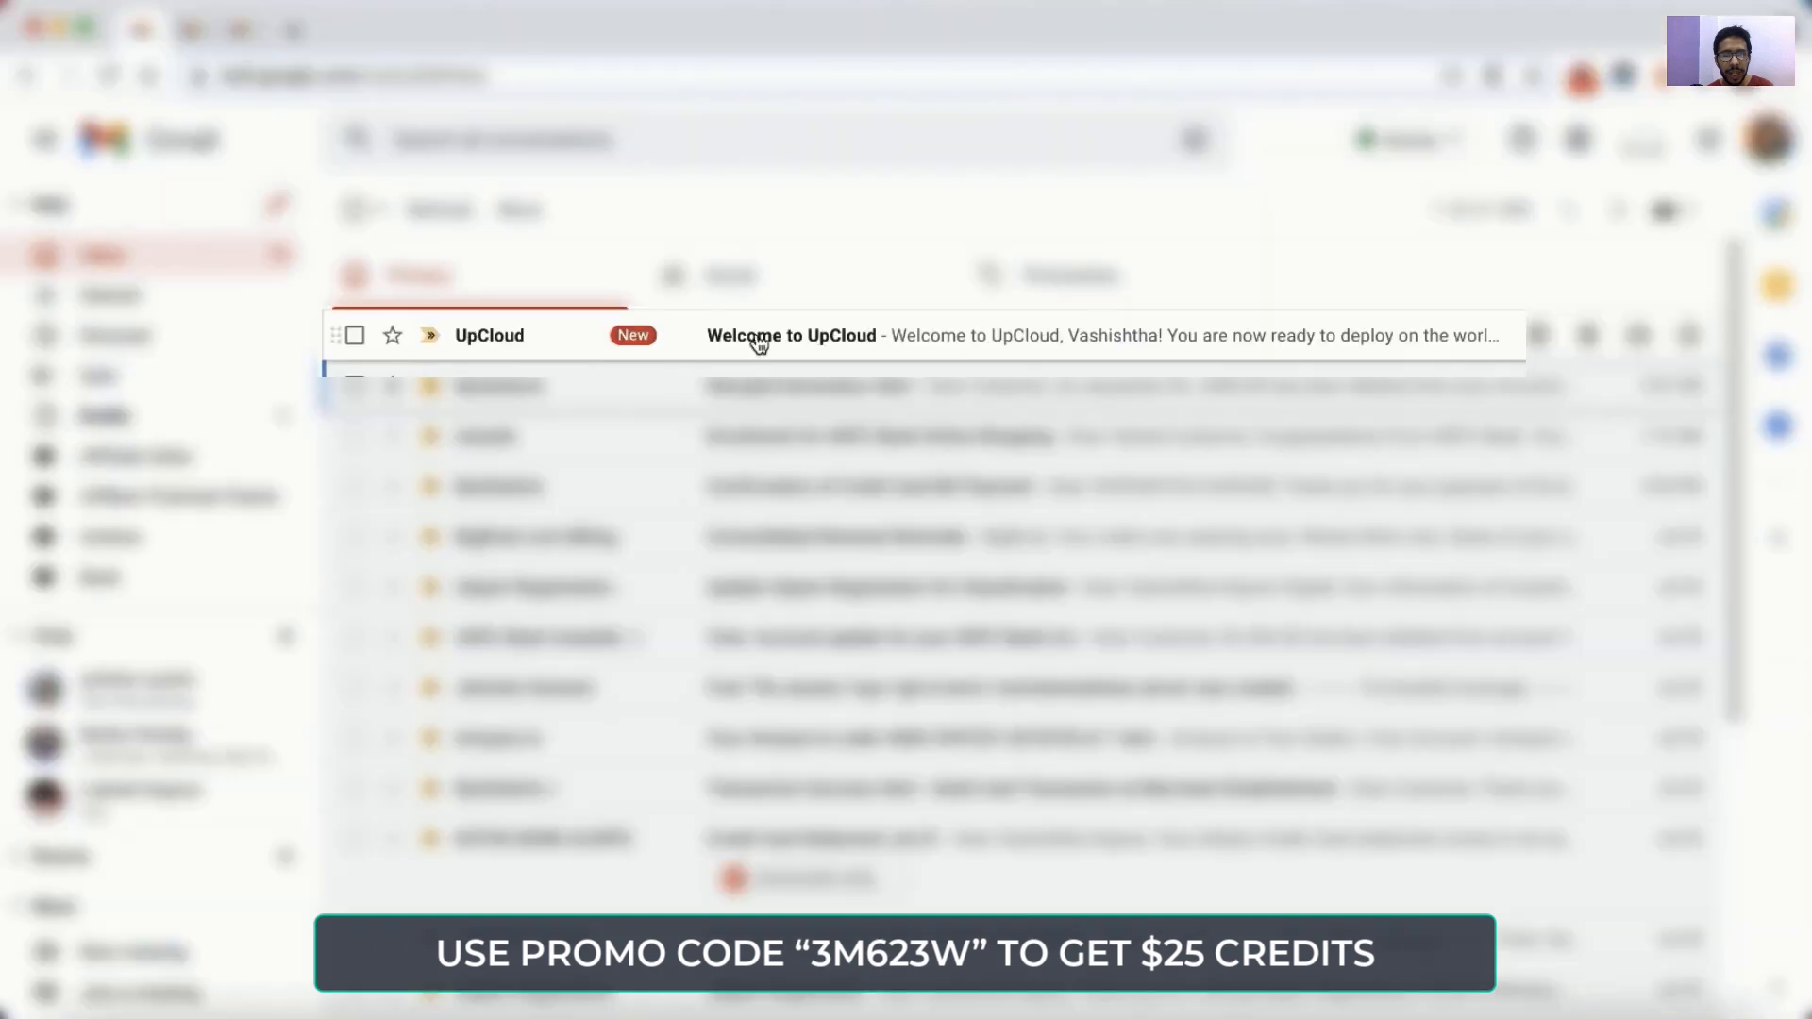
Open the Welcome to UpCloud email in Gmail and read its trial-mode details.
click(815, 344)
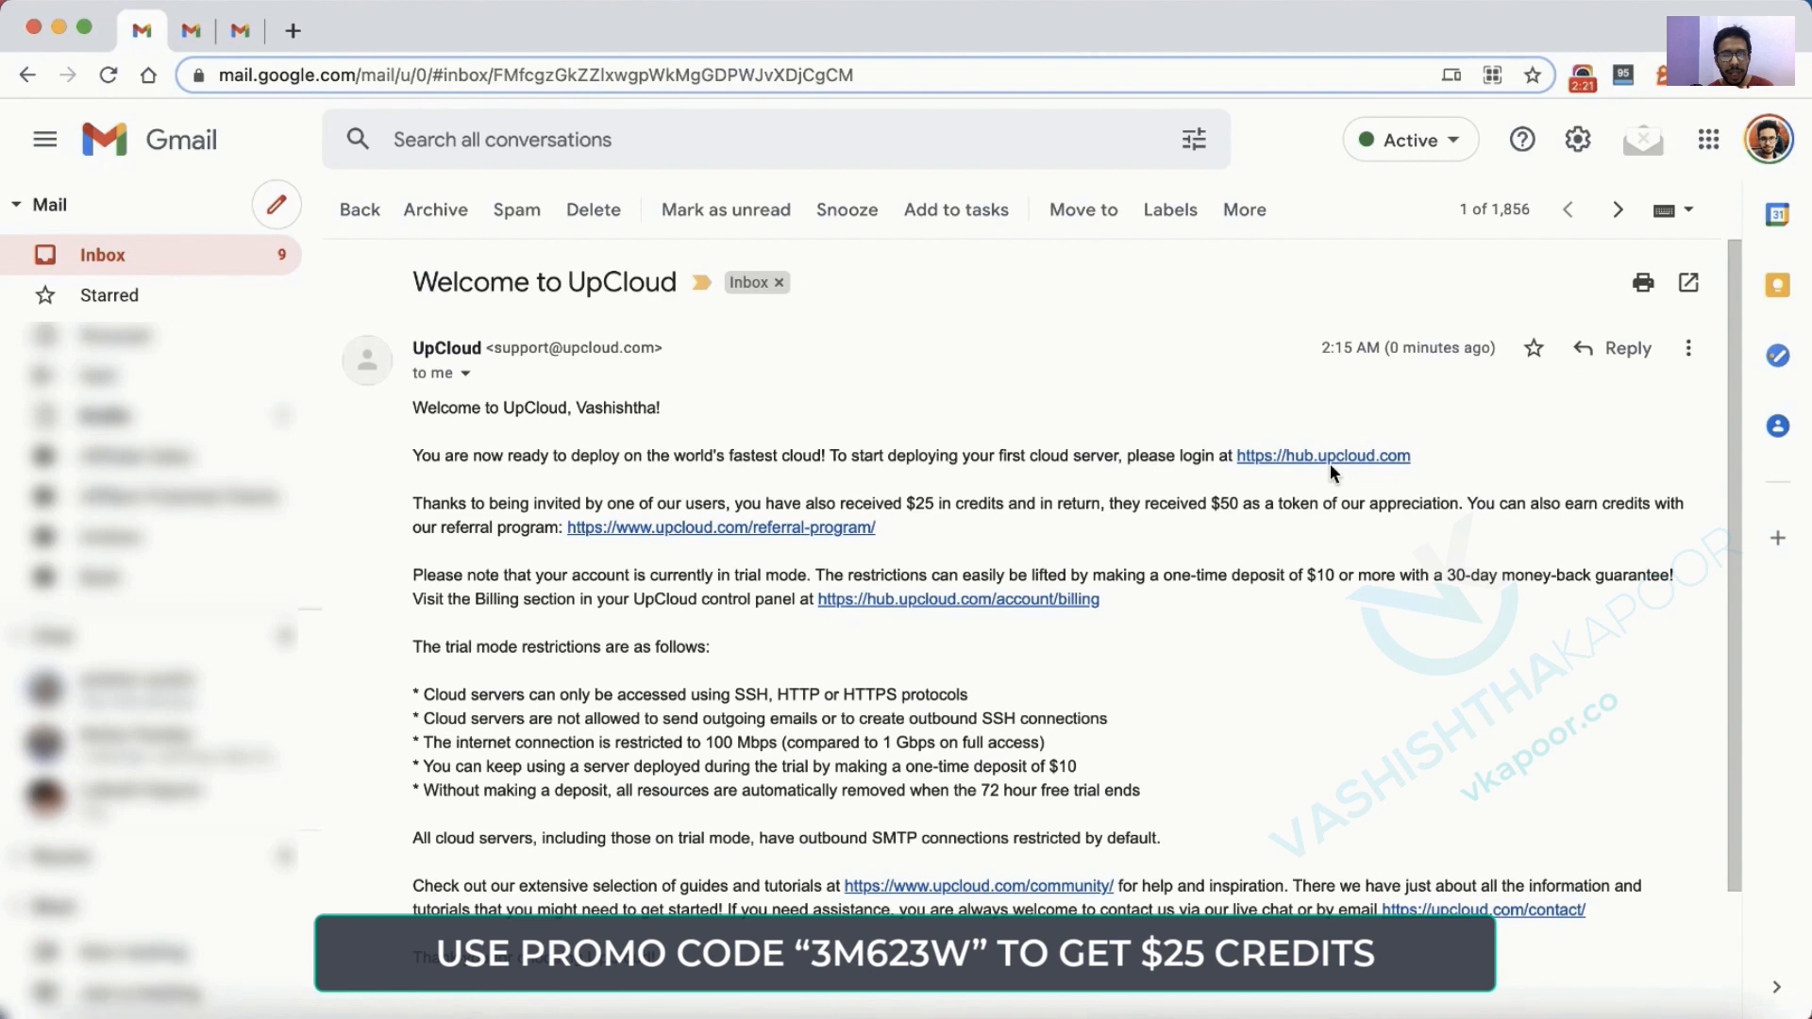
scroll(906, 549, down, 1)
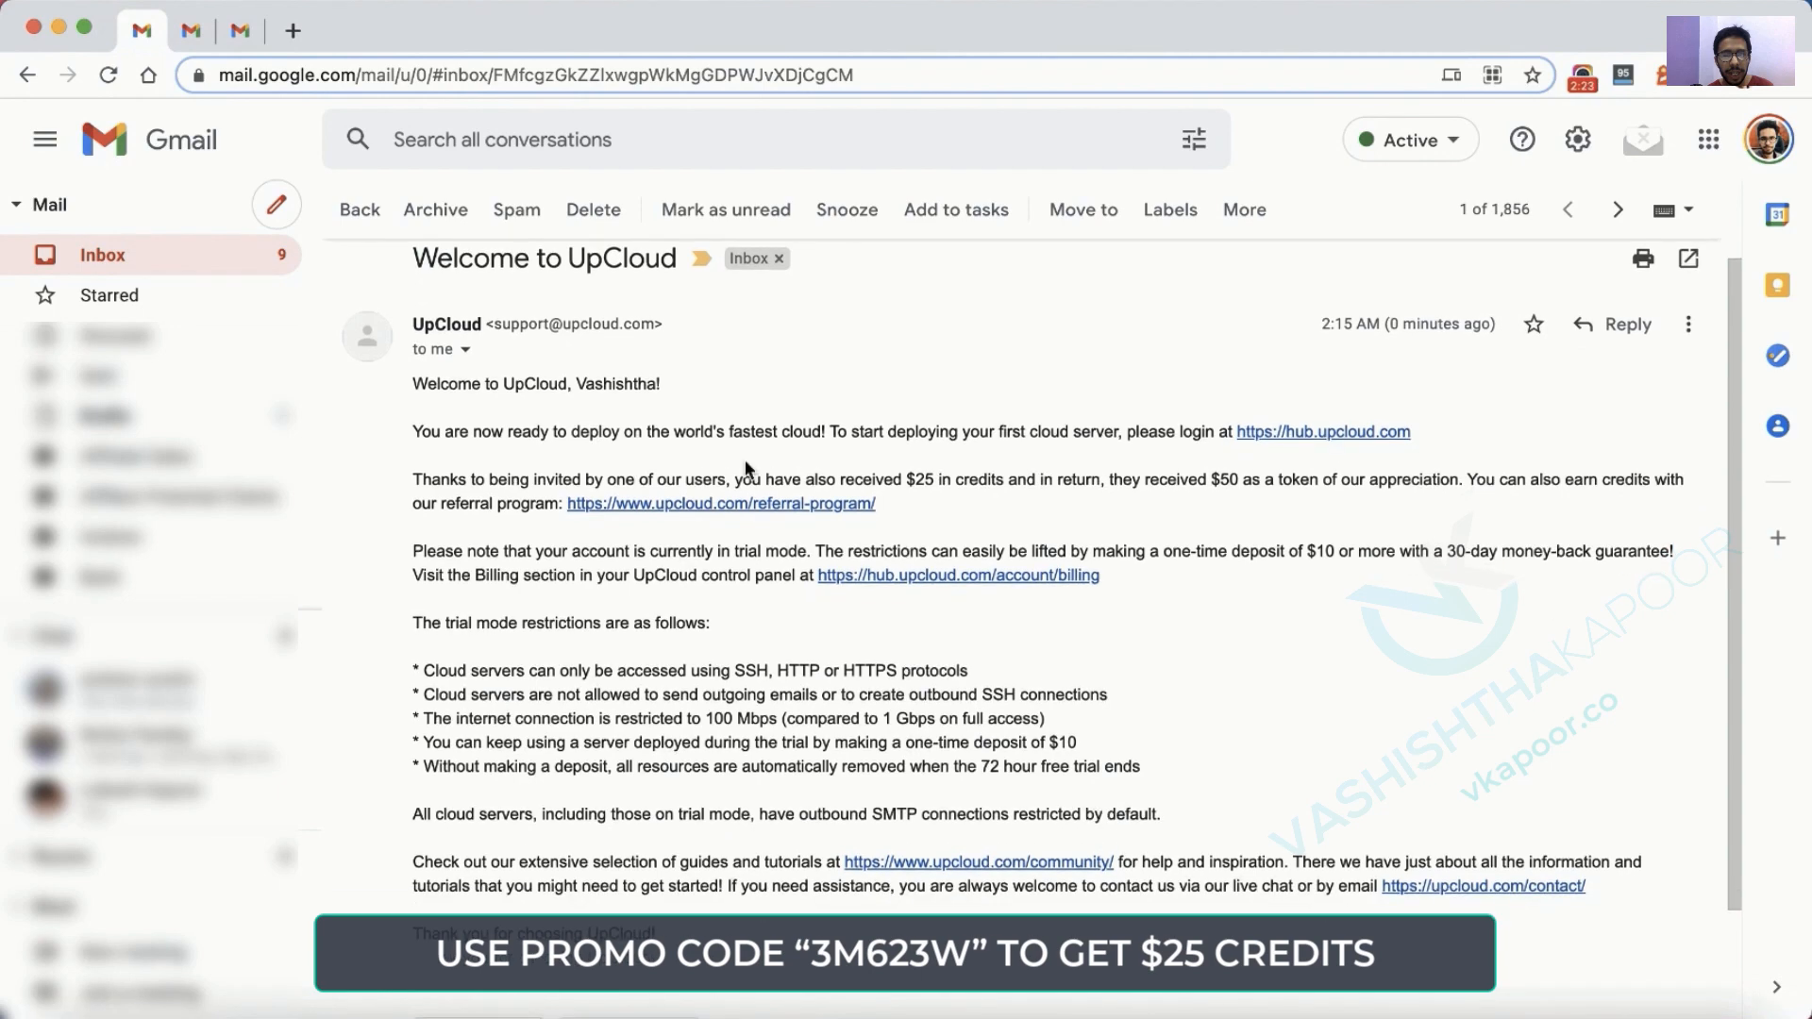
scroll(704, 694, up, 1)
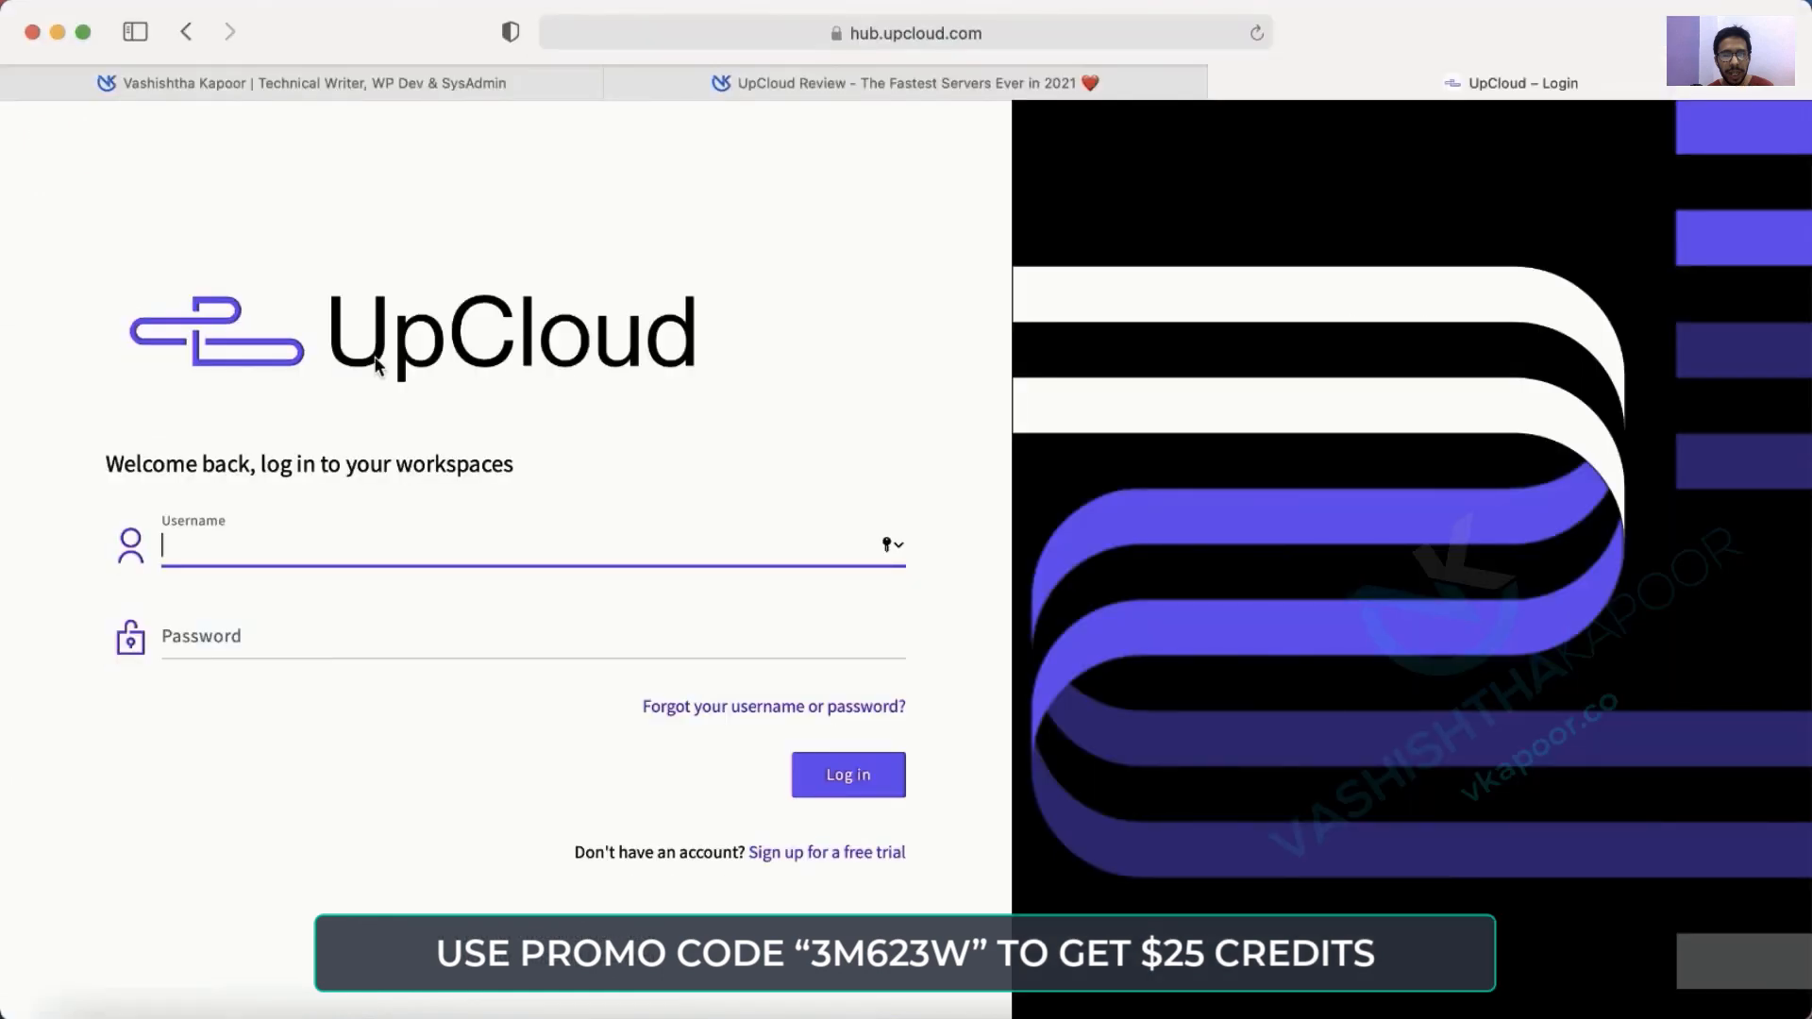
Sign in at hub.upcloud.com with the new username and password, declining password saving.
key(Tab)
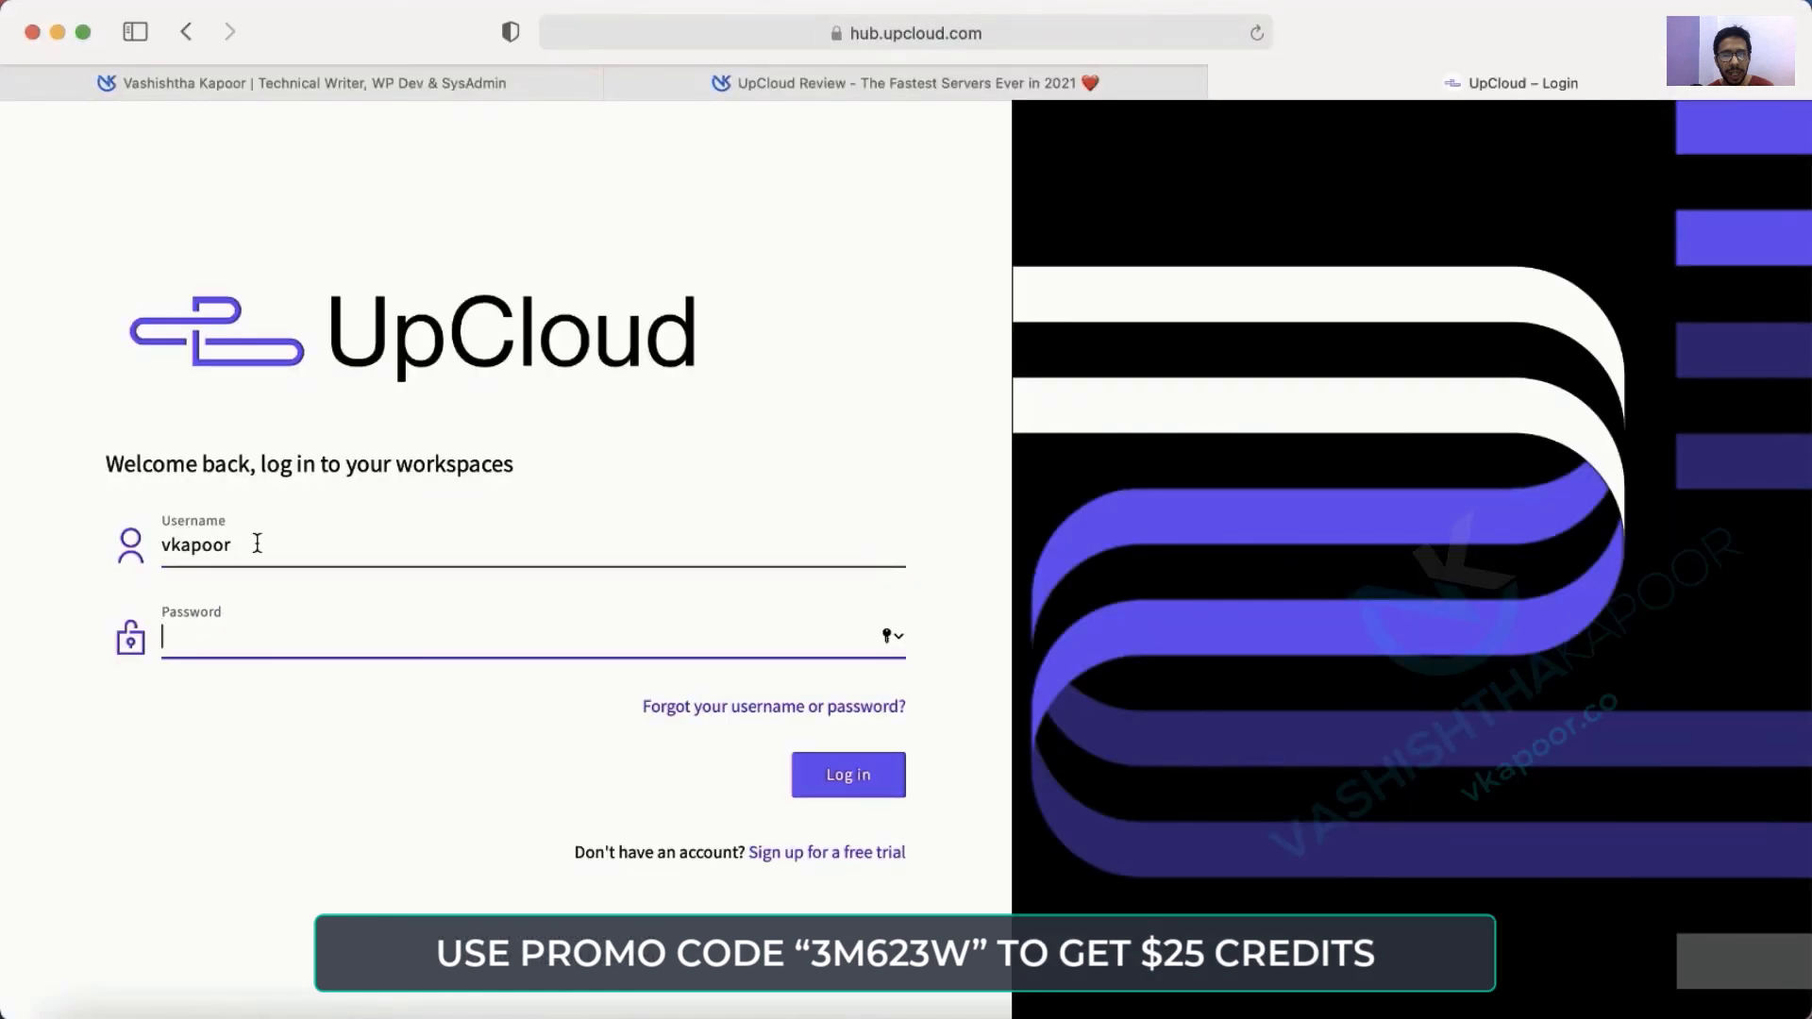
text(•••••••••••)
click(861, 766)
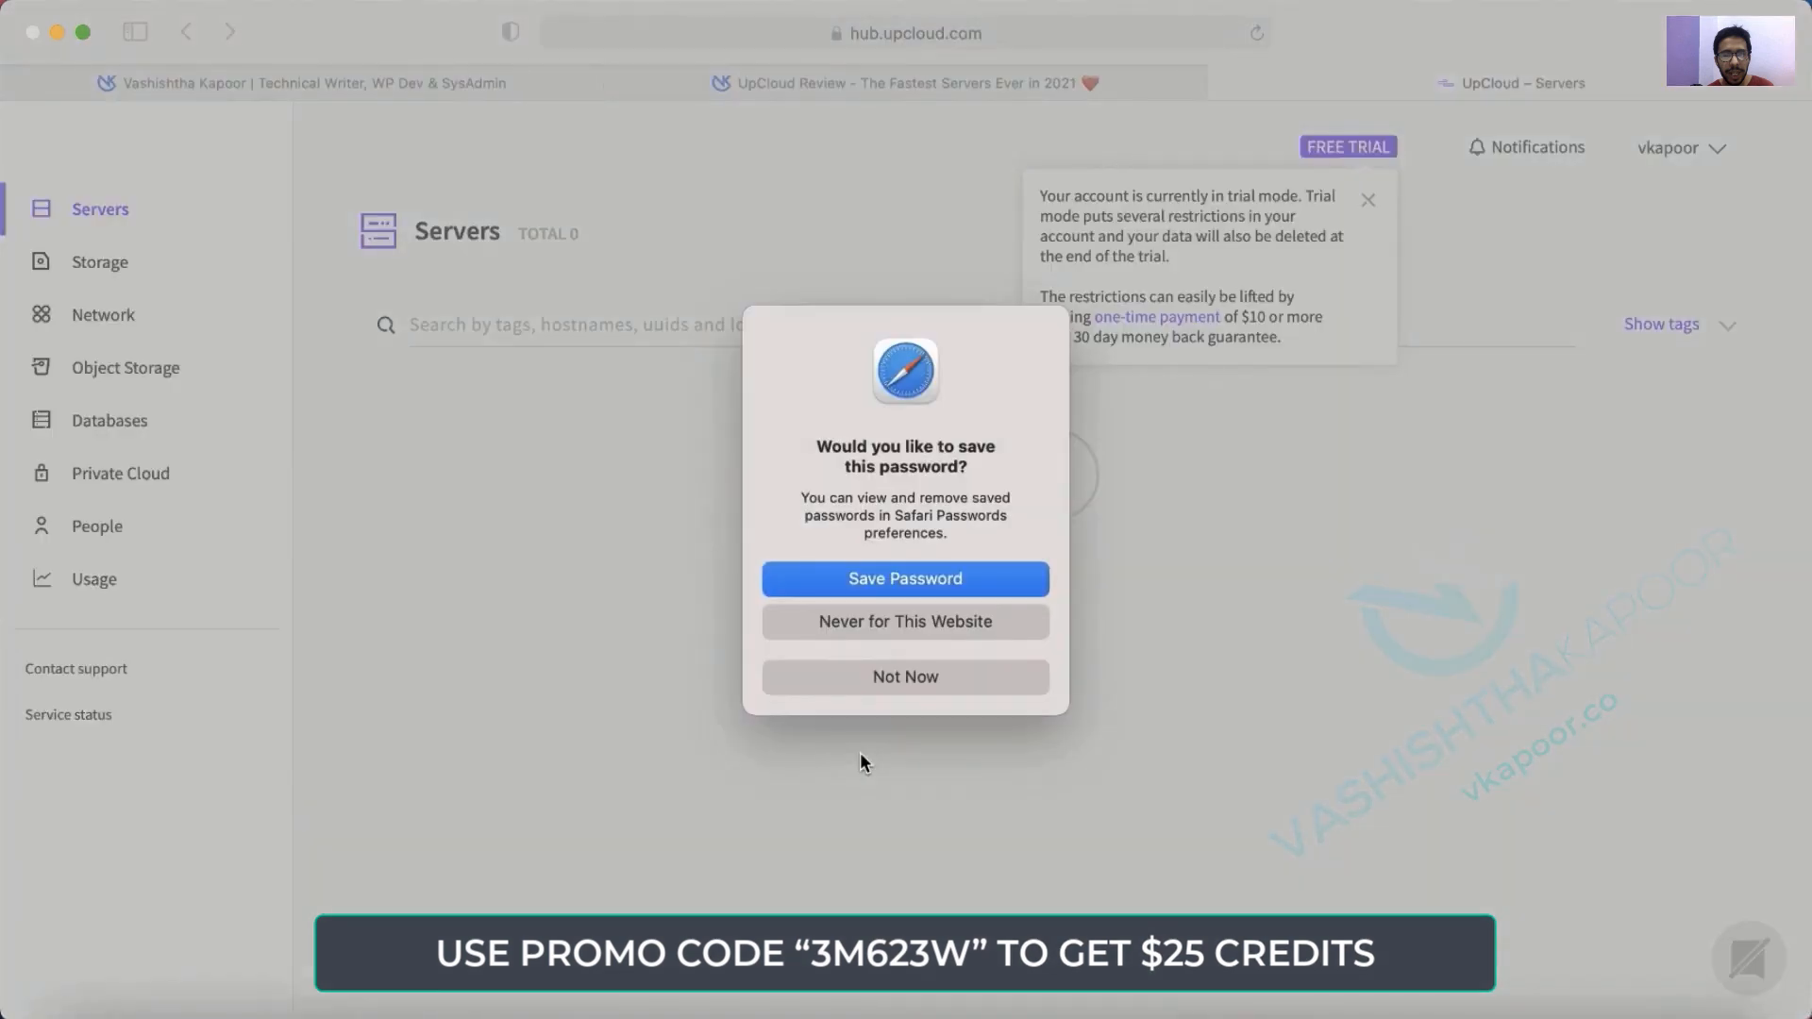
click(921, 674)
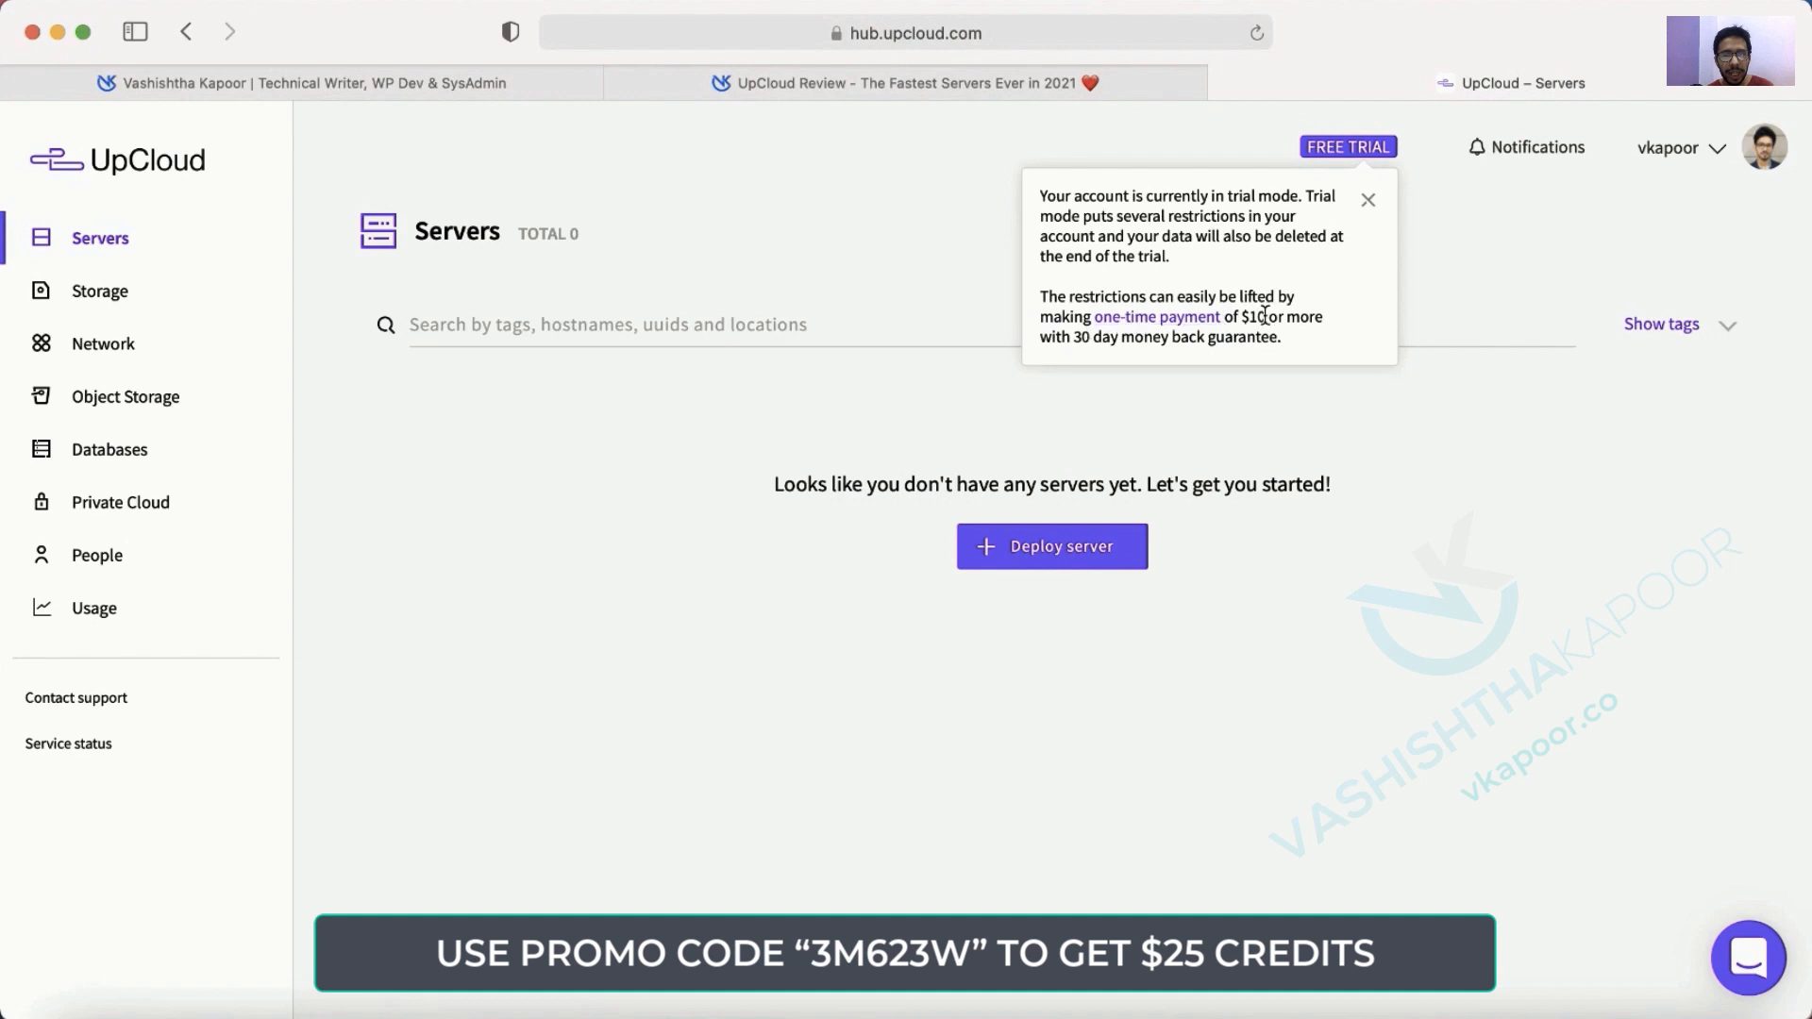
Highlight the trial restriction notice and the 30-day money-back guarantee on the dashboard.
triple_click(1118, 335)
click(1074, 347)
double_click(1076, 340)
Go to Billing from the account menu and check the $25.00 current balance.
click(1718, 151)
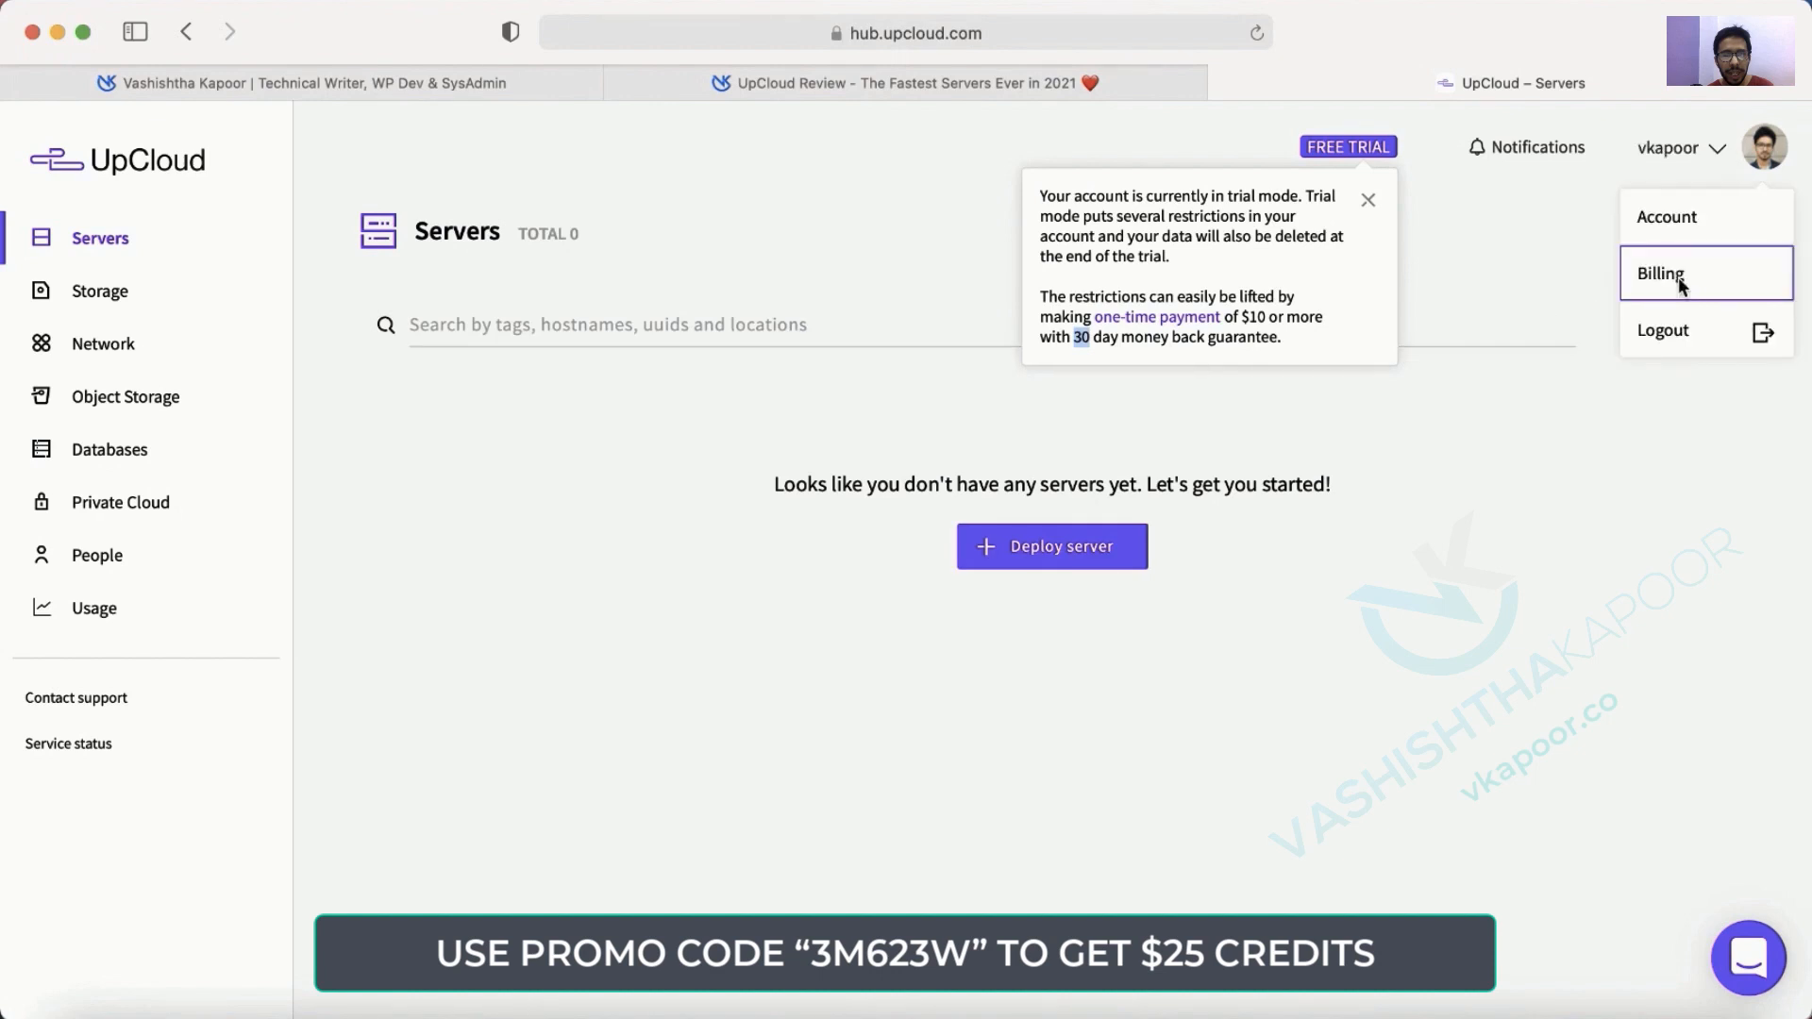
click(1663, 274)
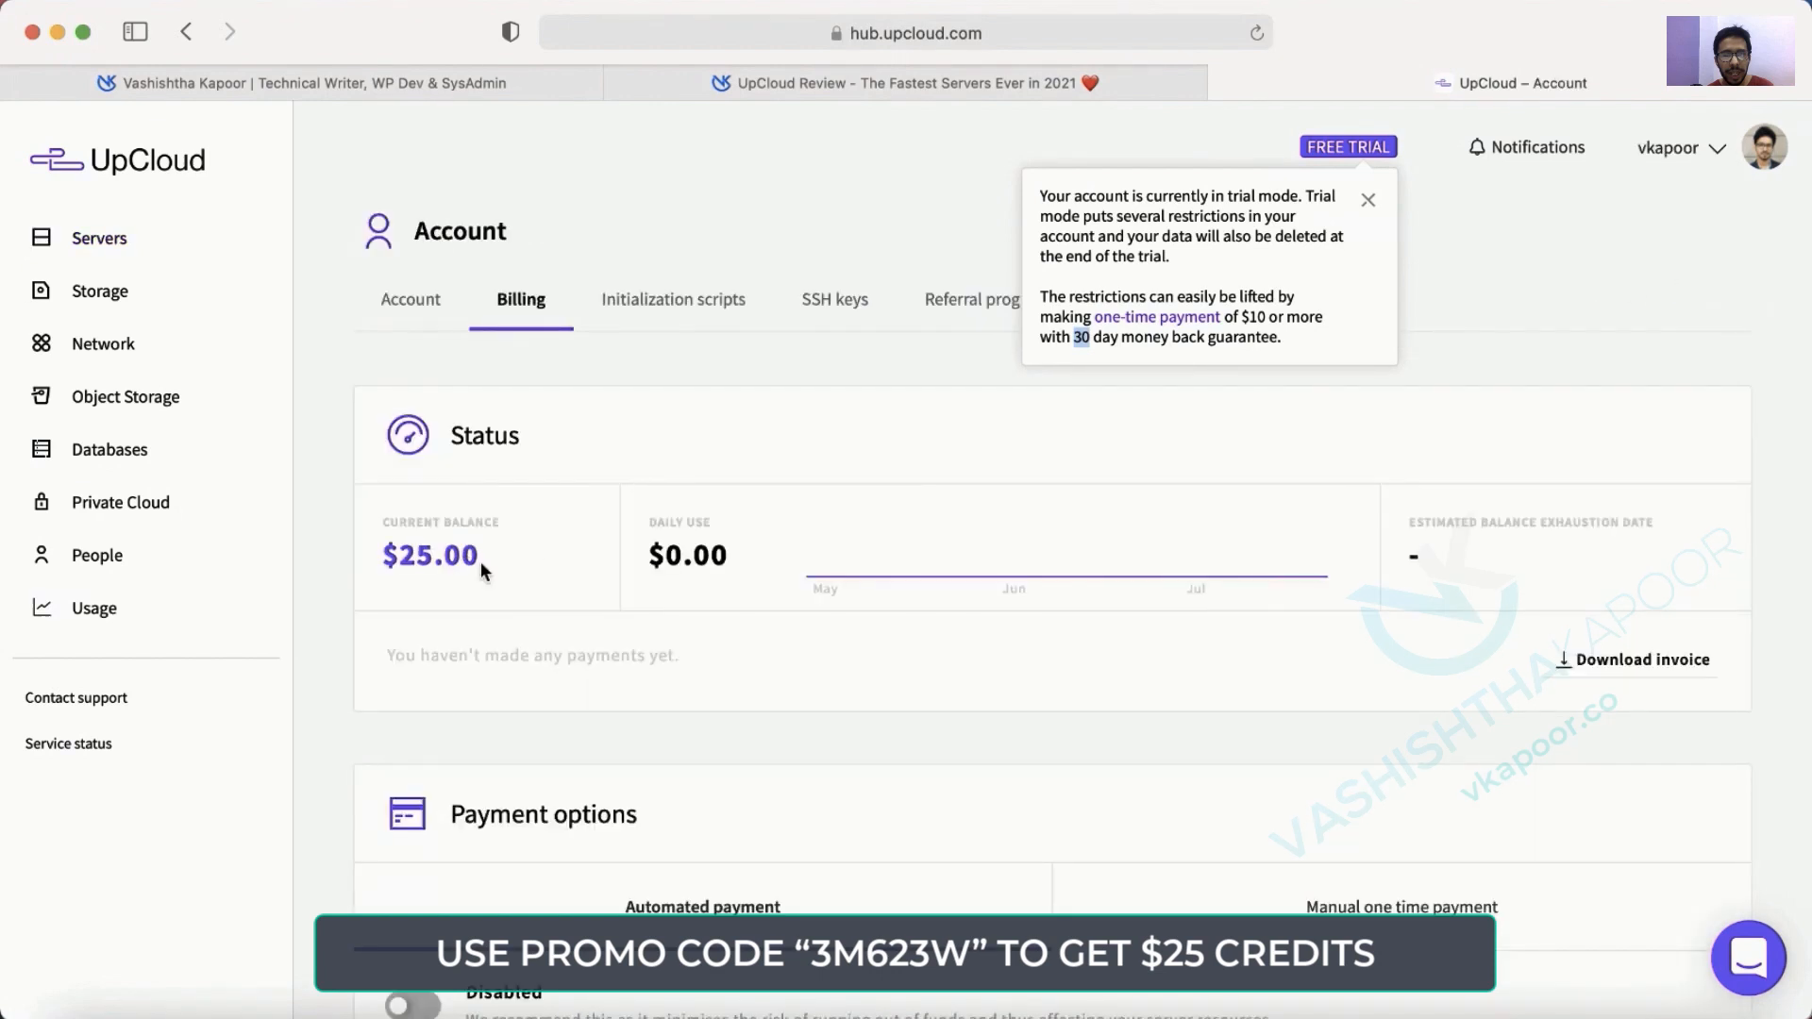
triple_click(415, 557)
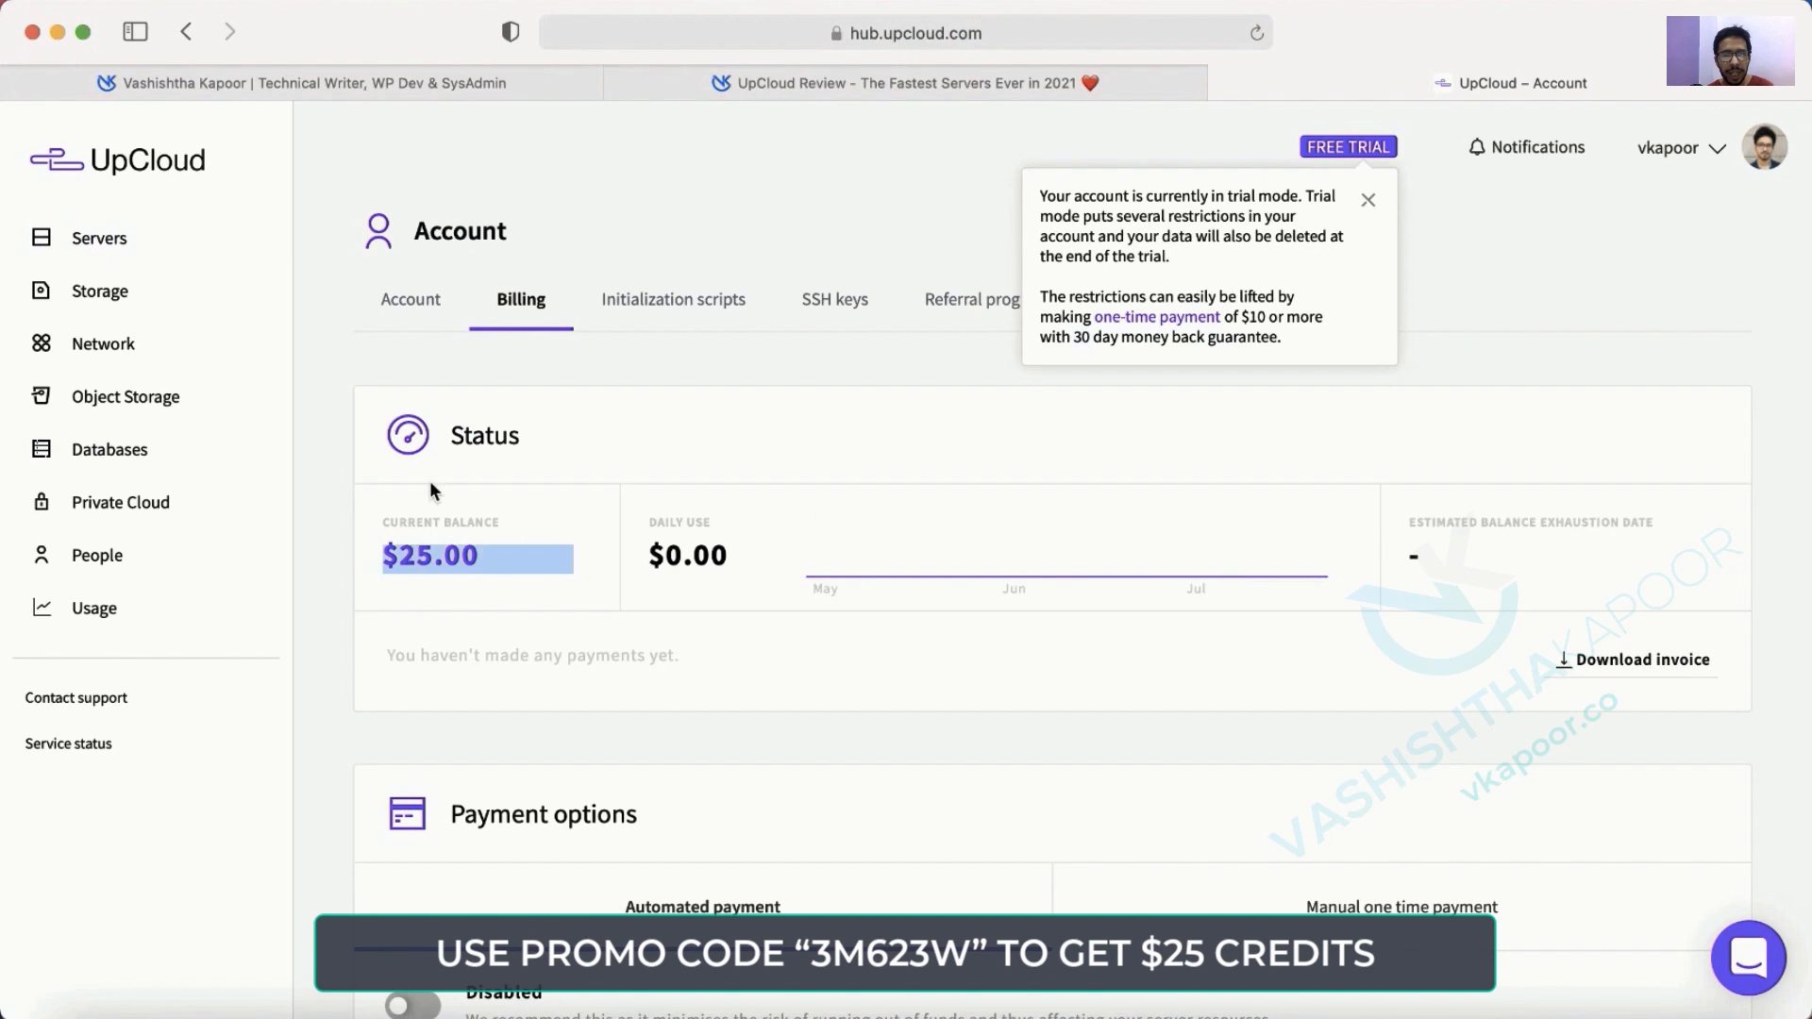
scroll(700, 609, down, 3)
scroll(701, 612, up, 3)
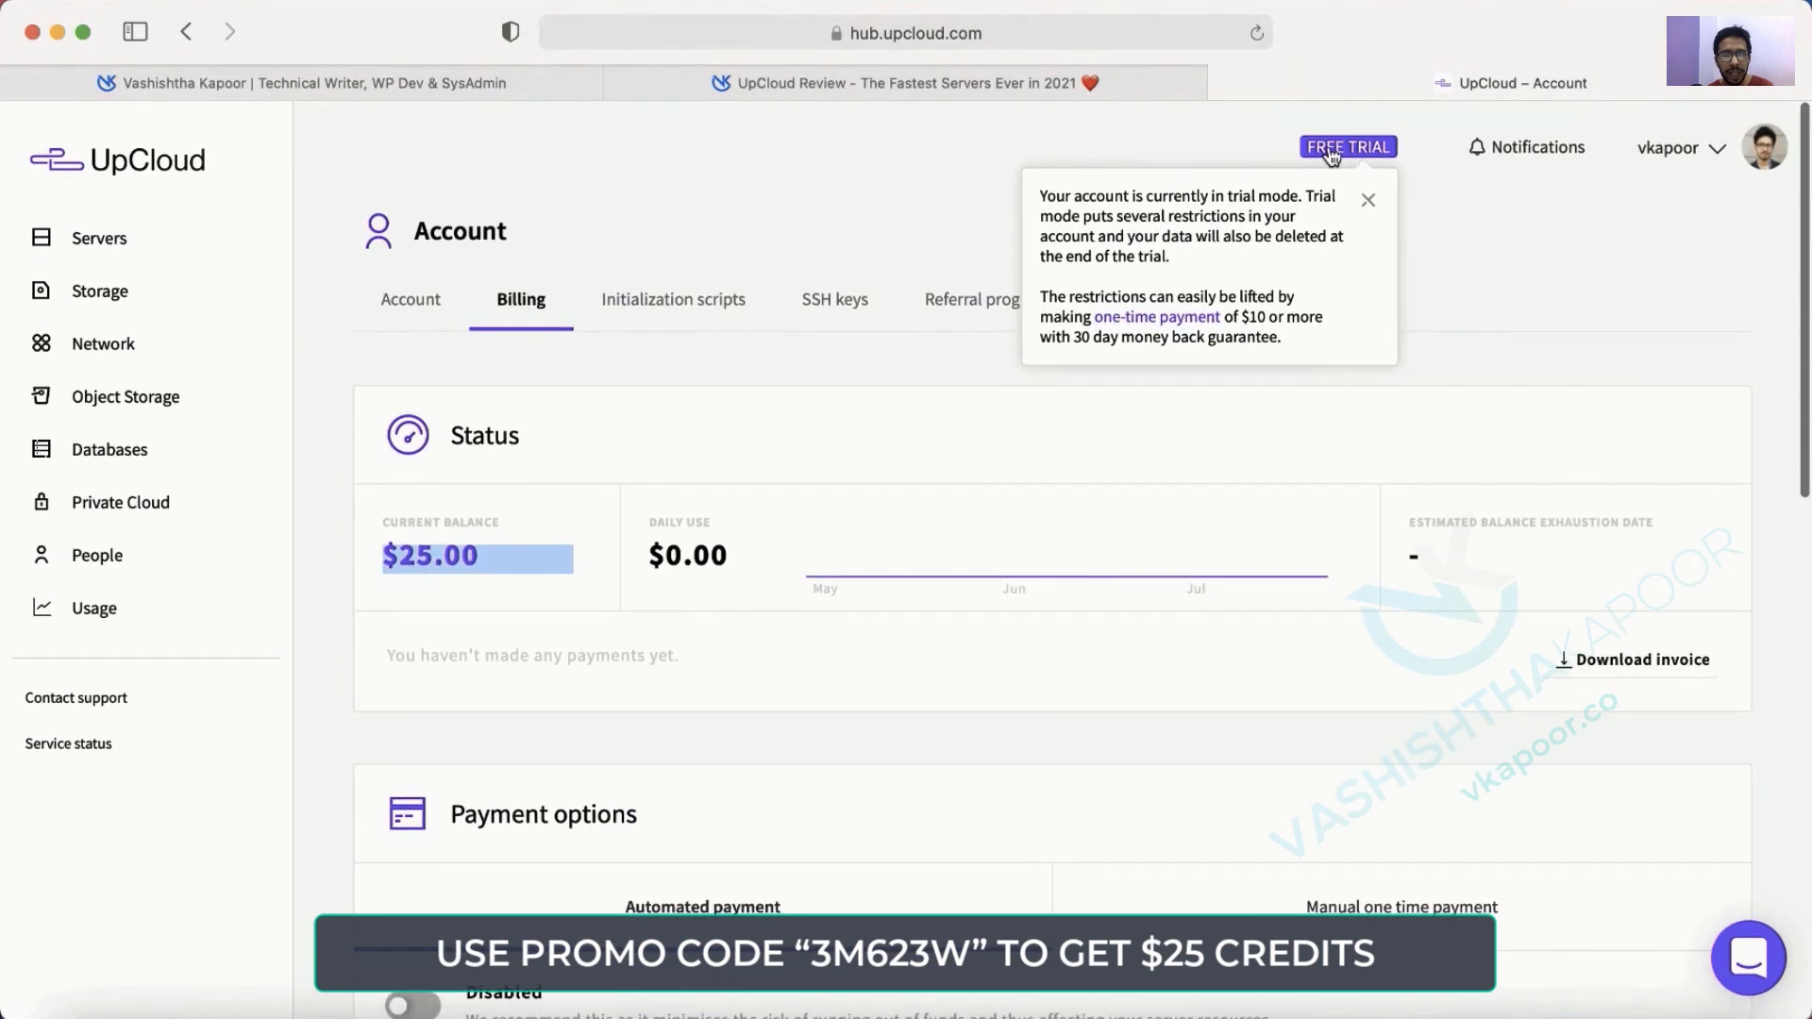
Set up a manual one-time credit card payment of 10 in USD.
click(1145, 330)
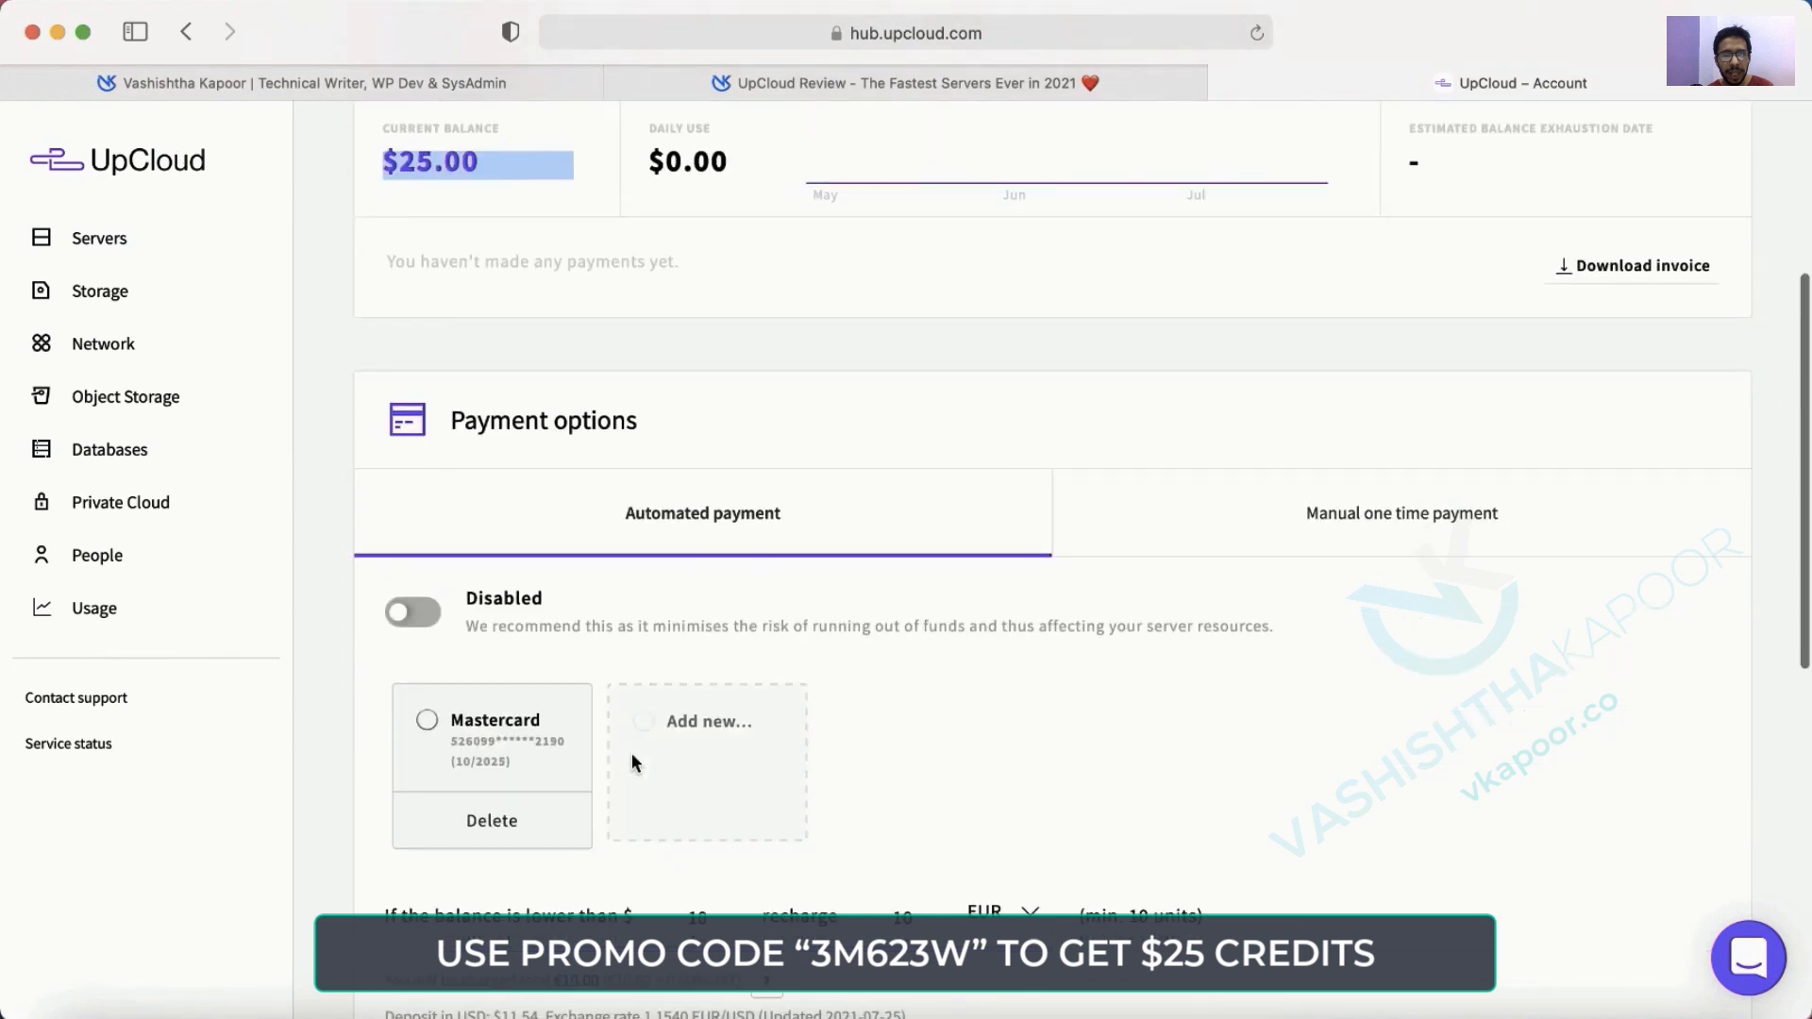
click(1379, 527)
scroll(1288, 538, down, 4)
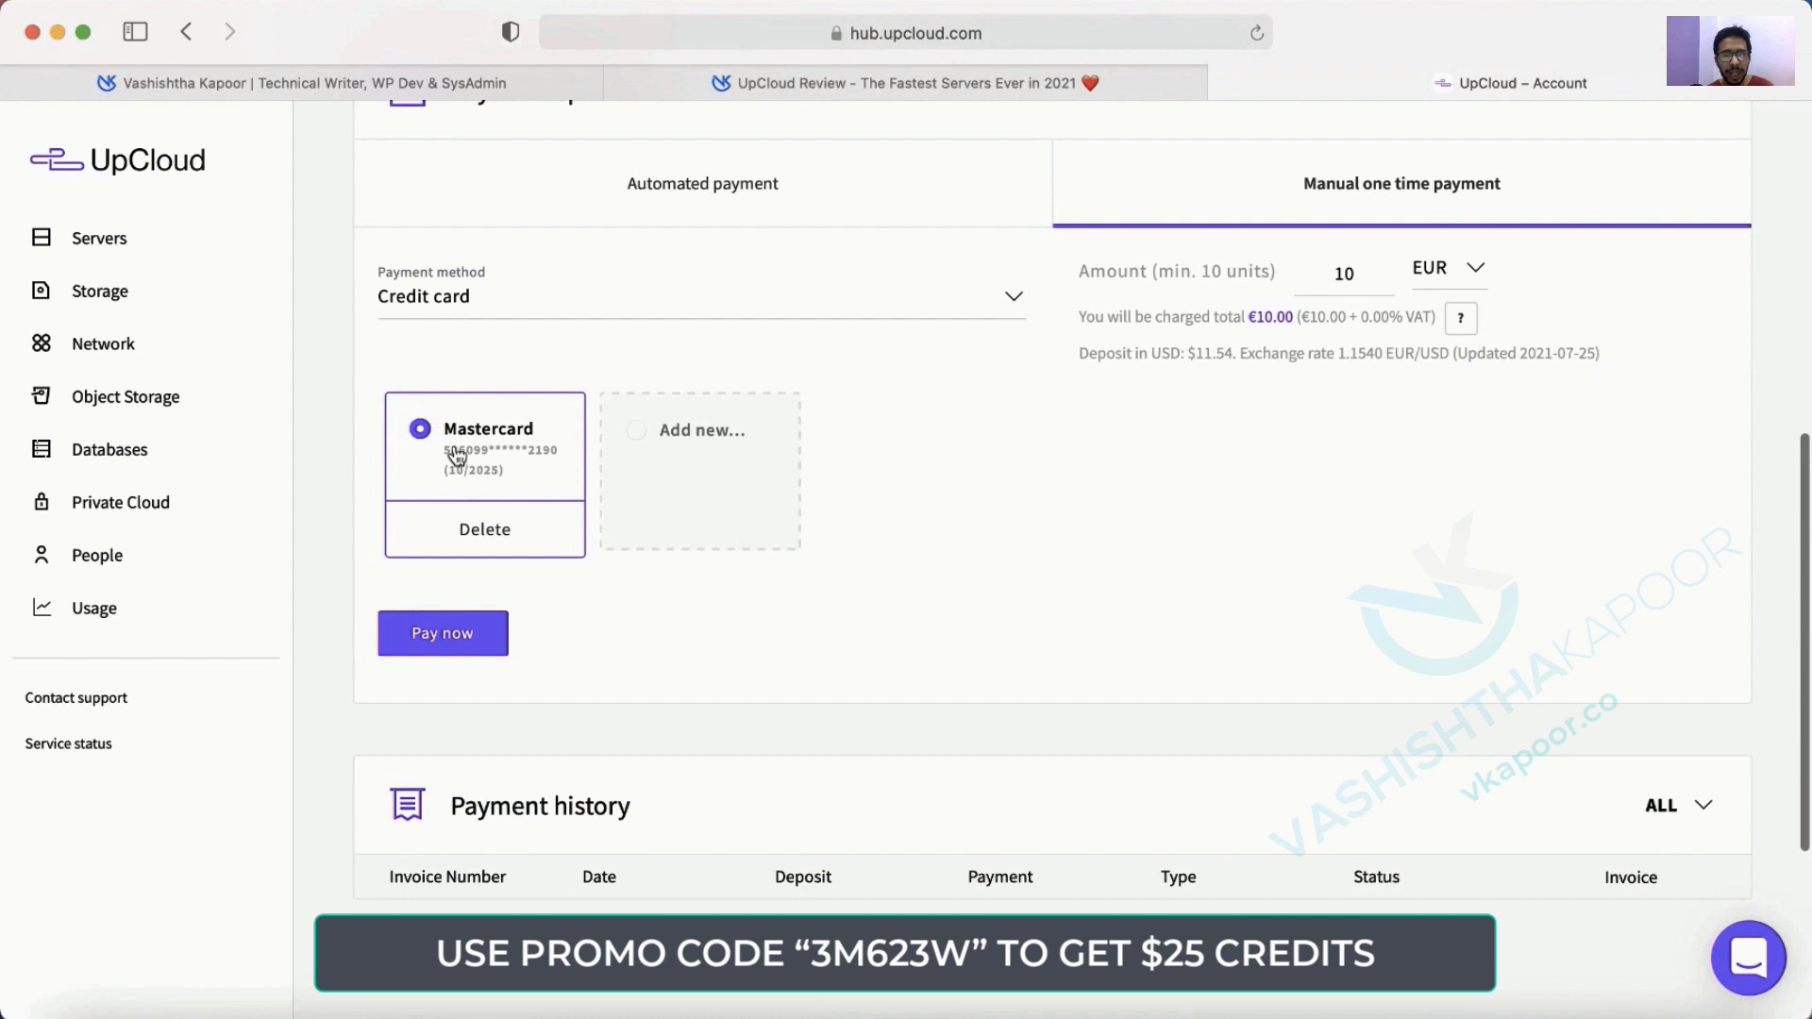
click(716, 303)
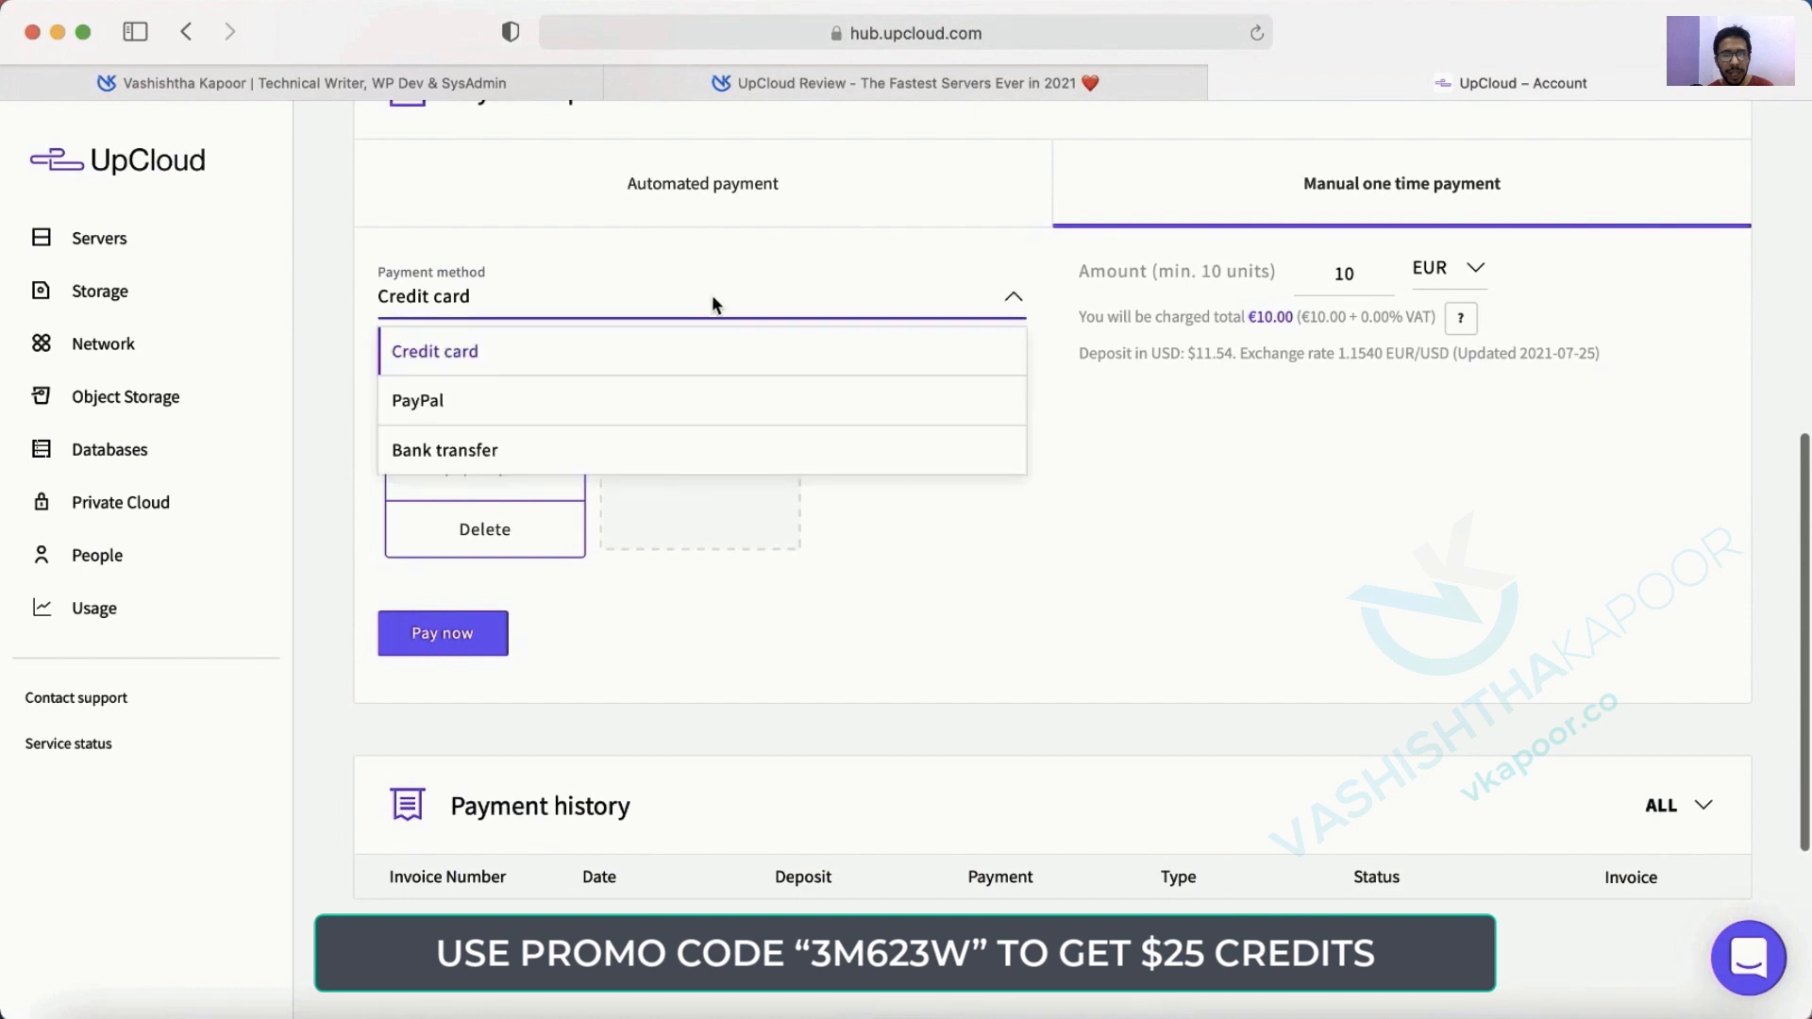
click(715, 303)
click(1347, 273)
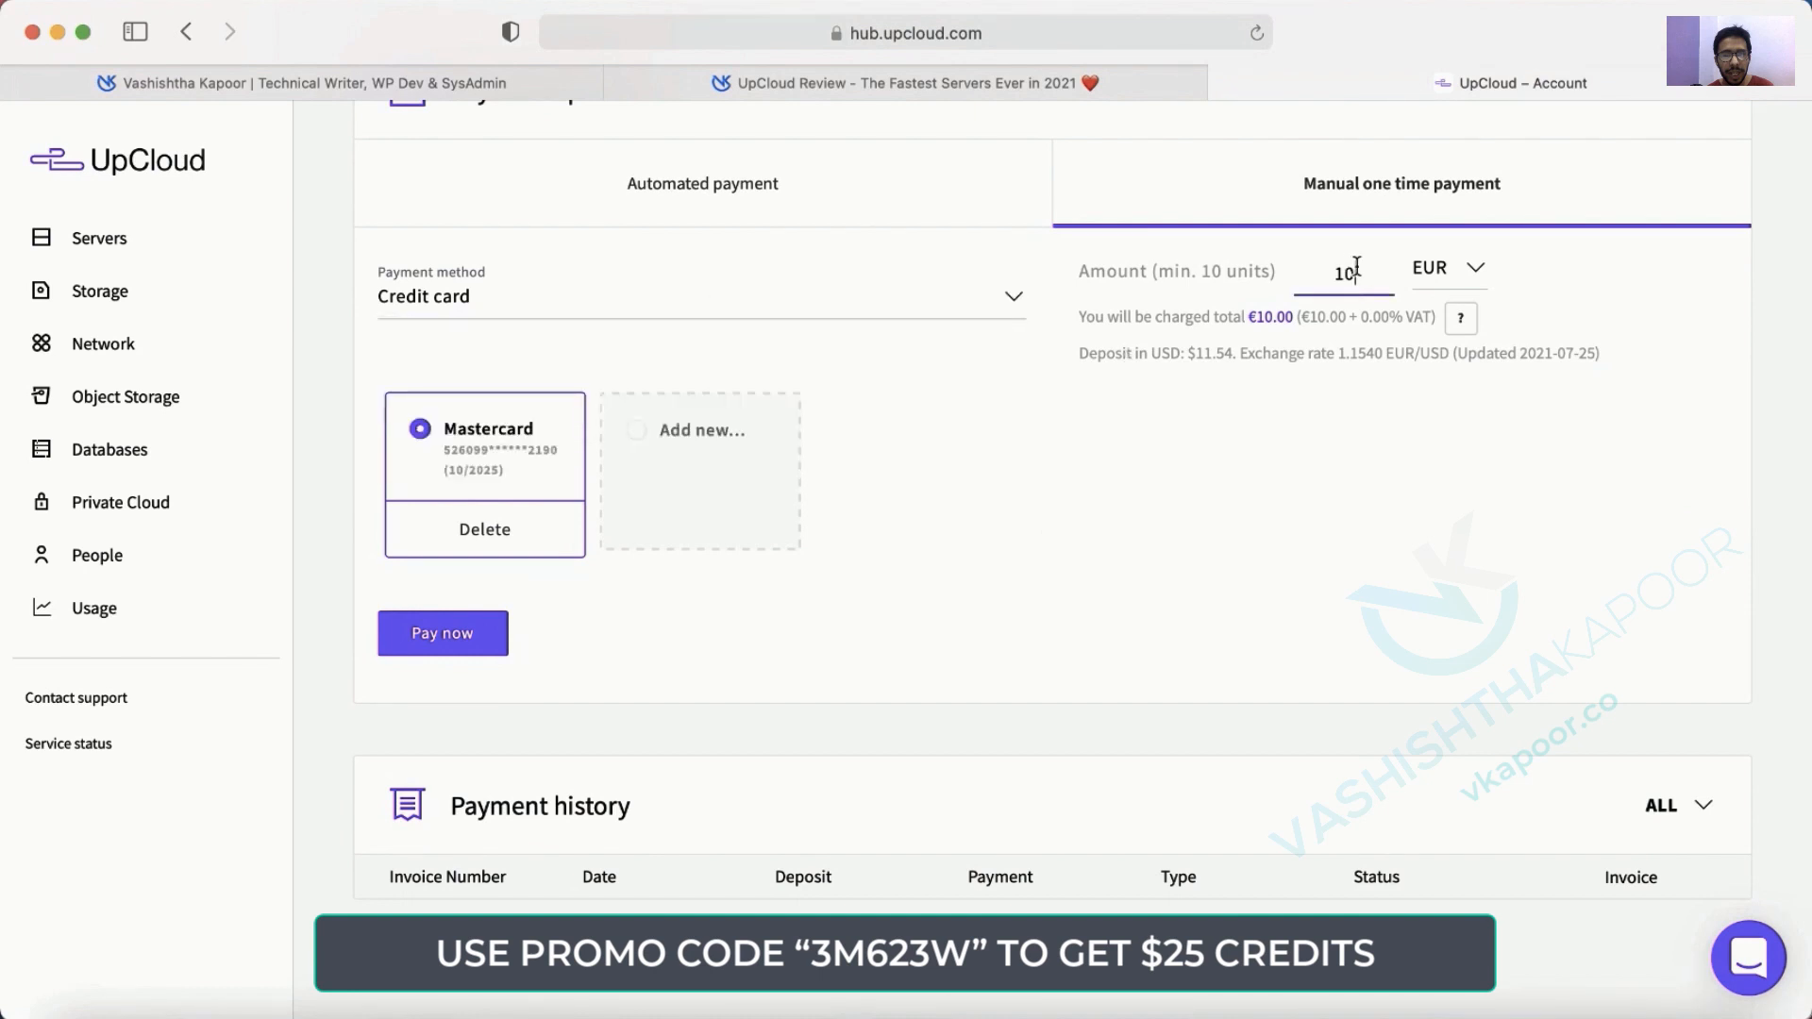
double_click(1356, 274)
click(1448, 274)
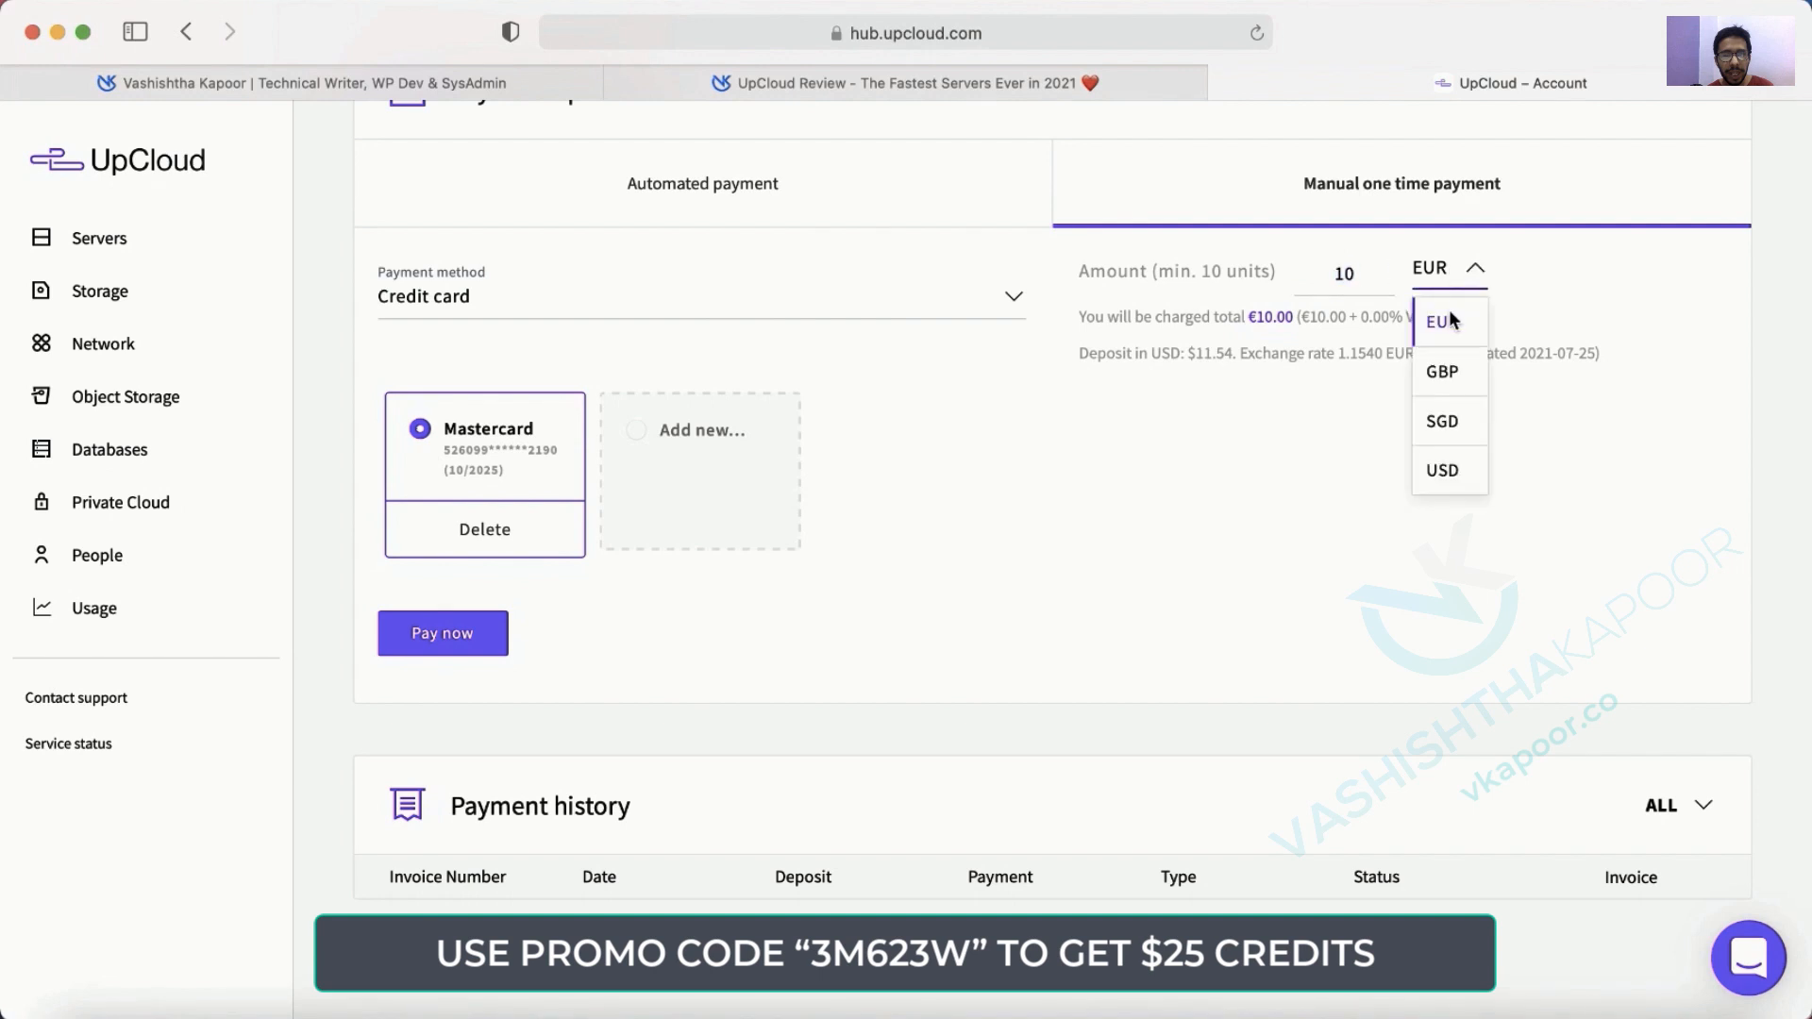
click(1445, 472)
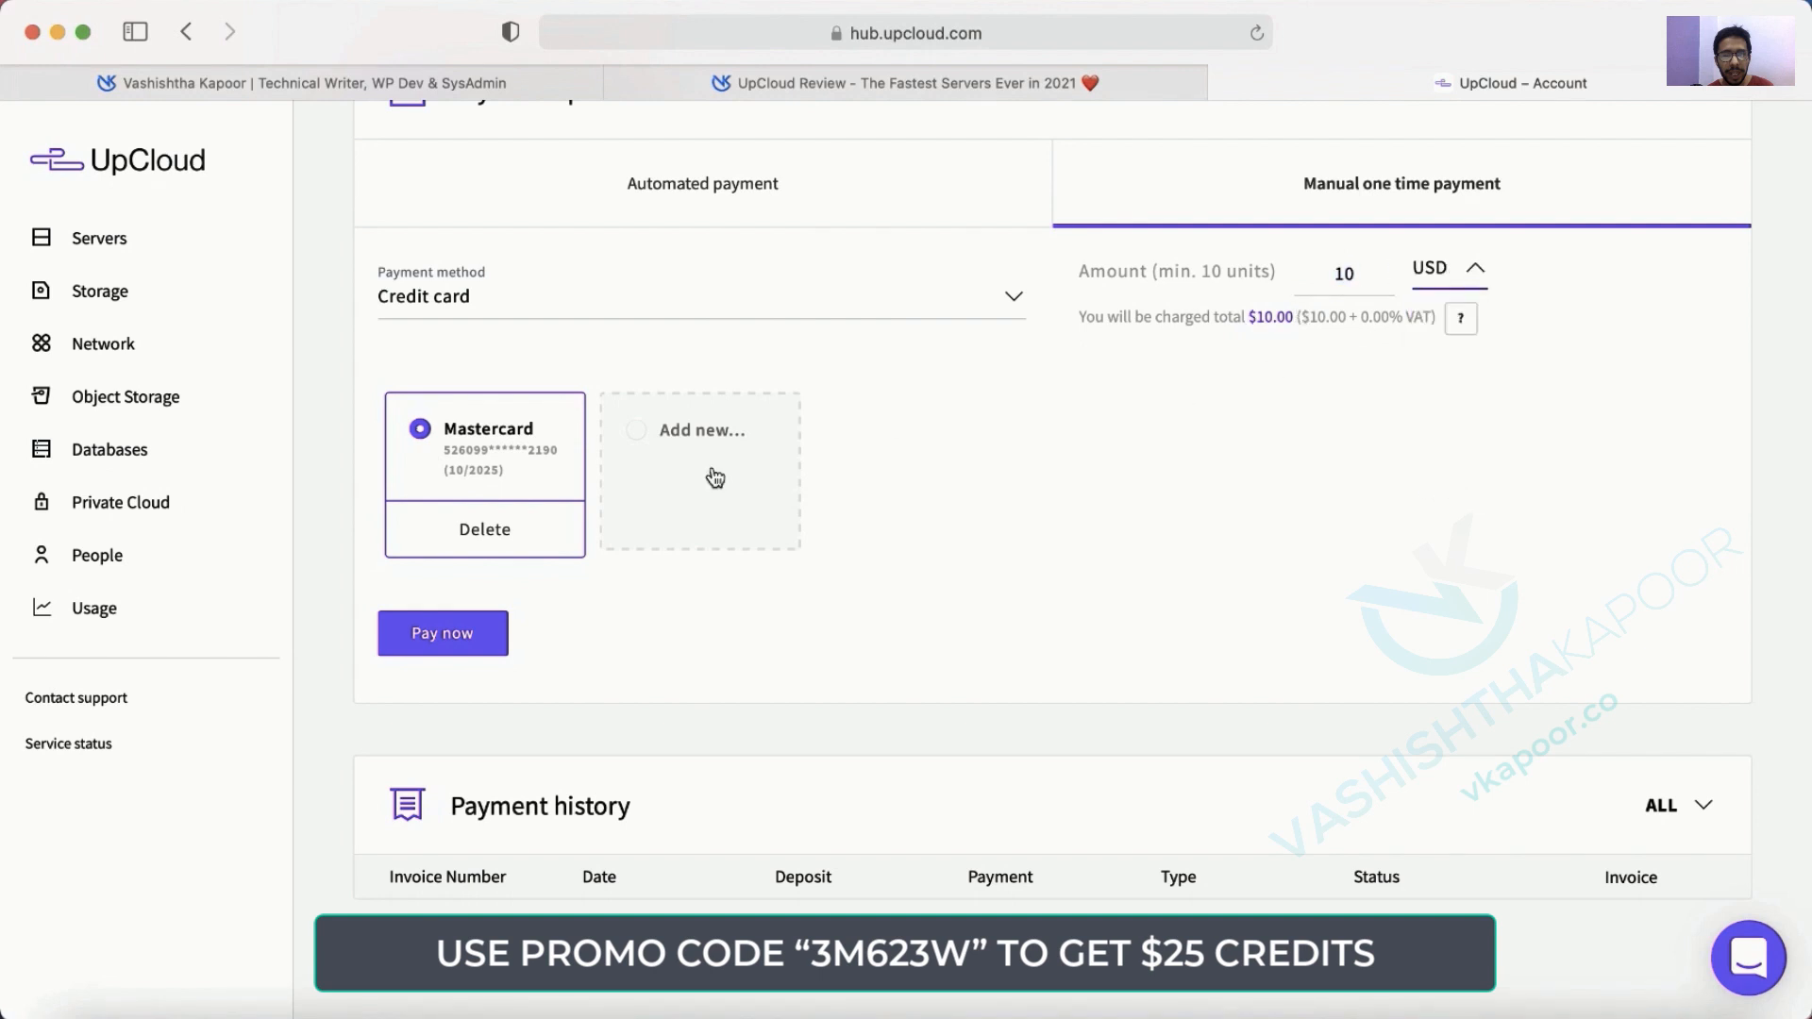
Confirm the $10.00 payment and submit the bank's OTP verification code.
click(457, 650)
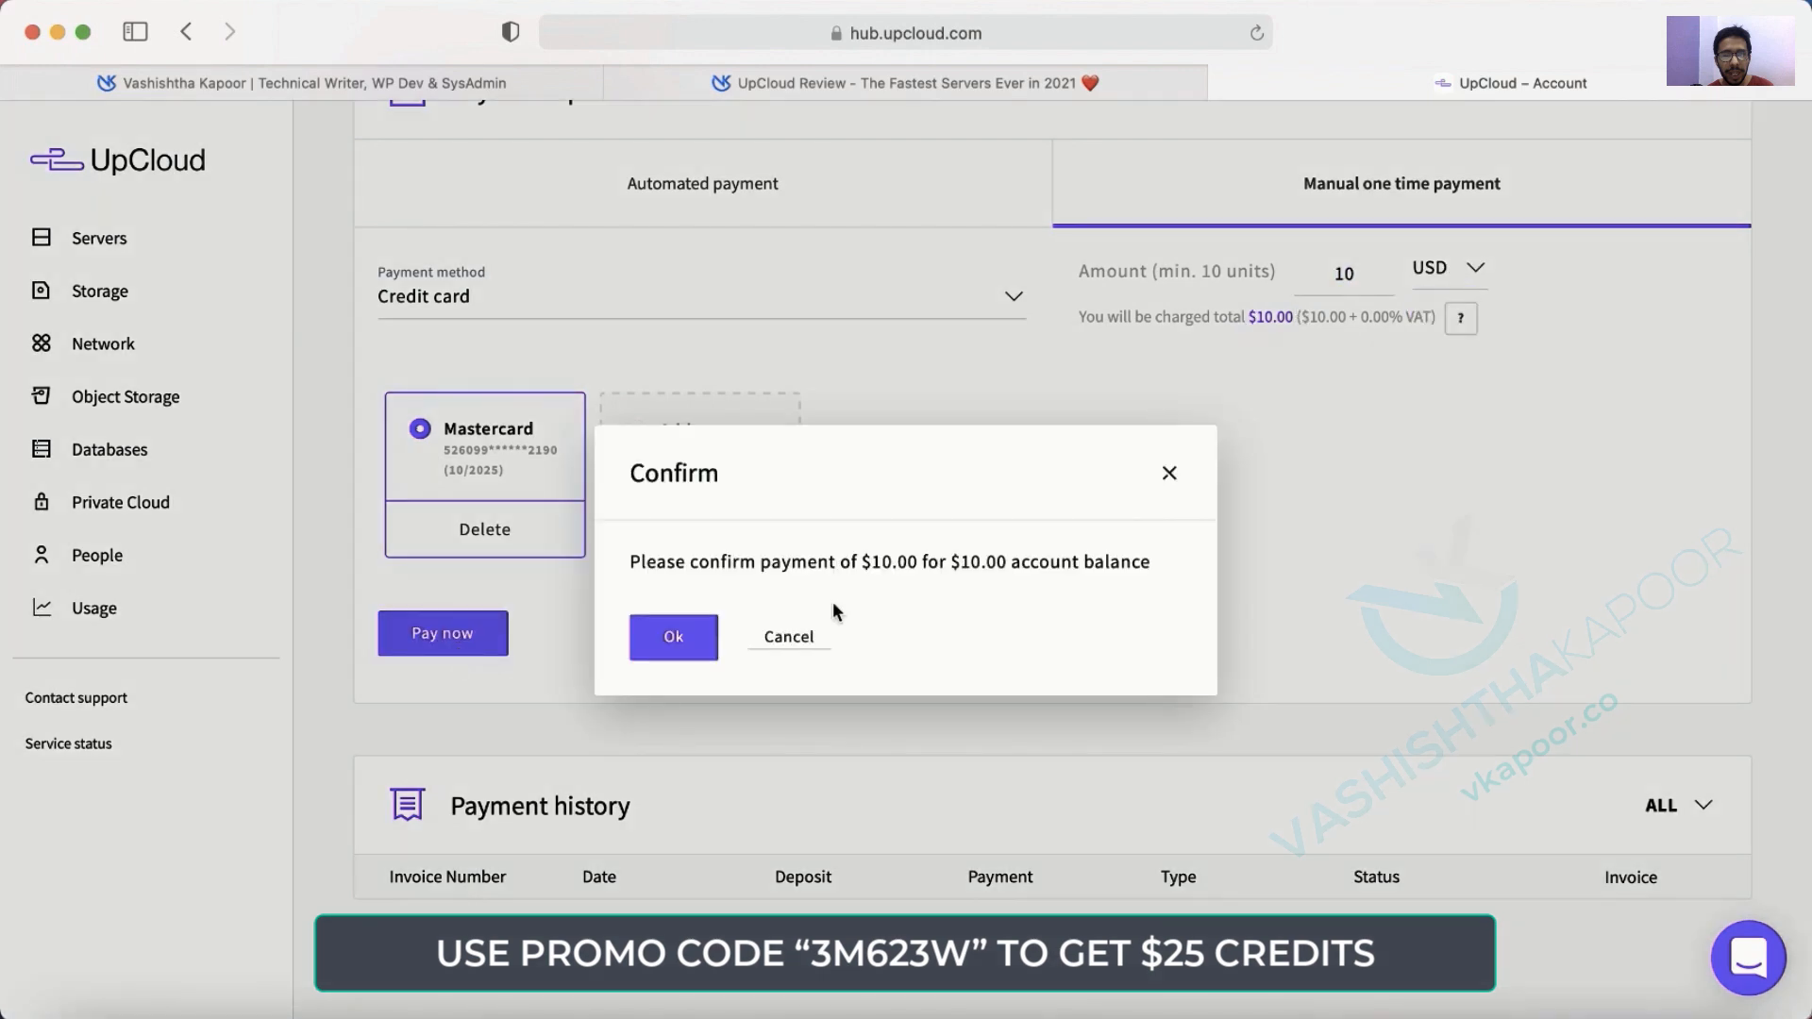
click(687, 647)
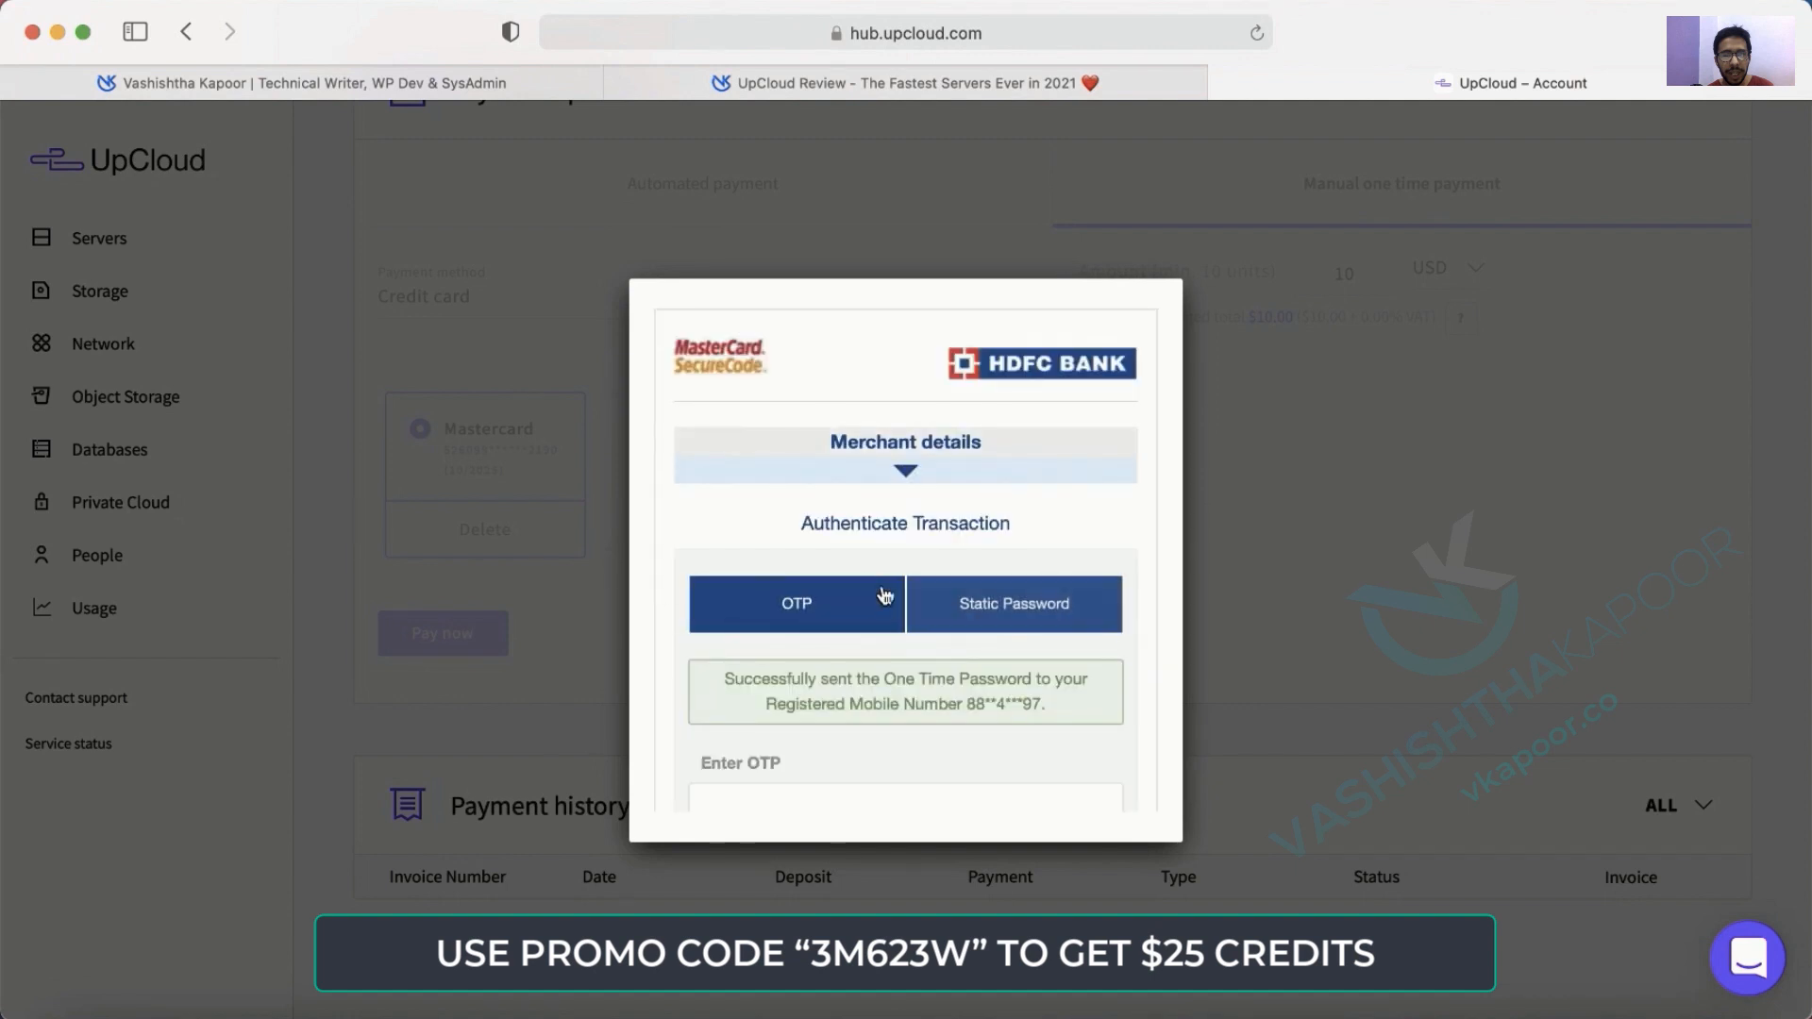
scroll(793, 490, down, 5)
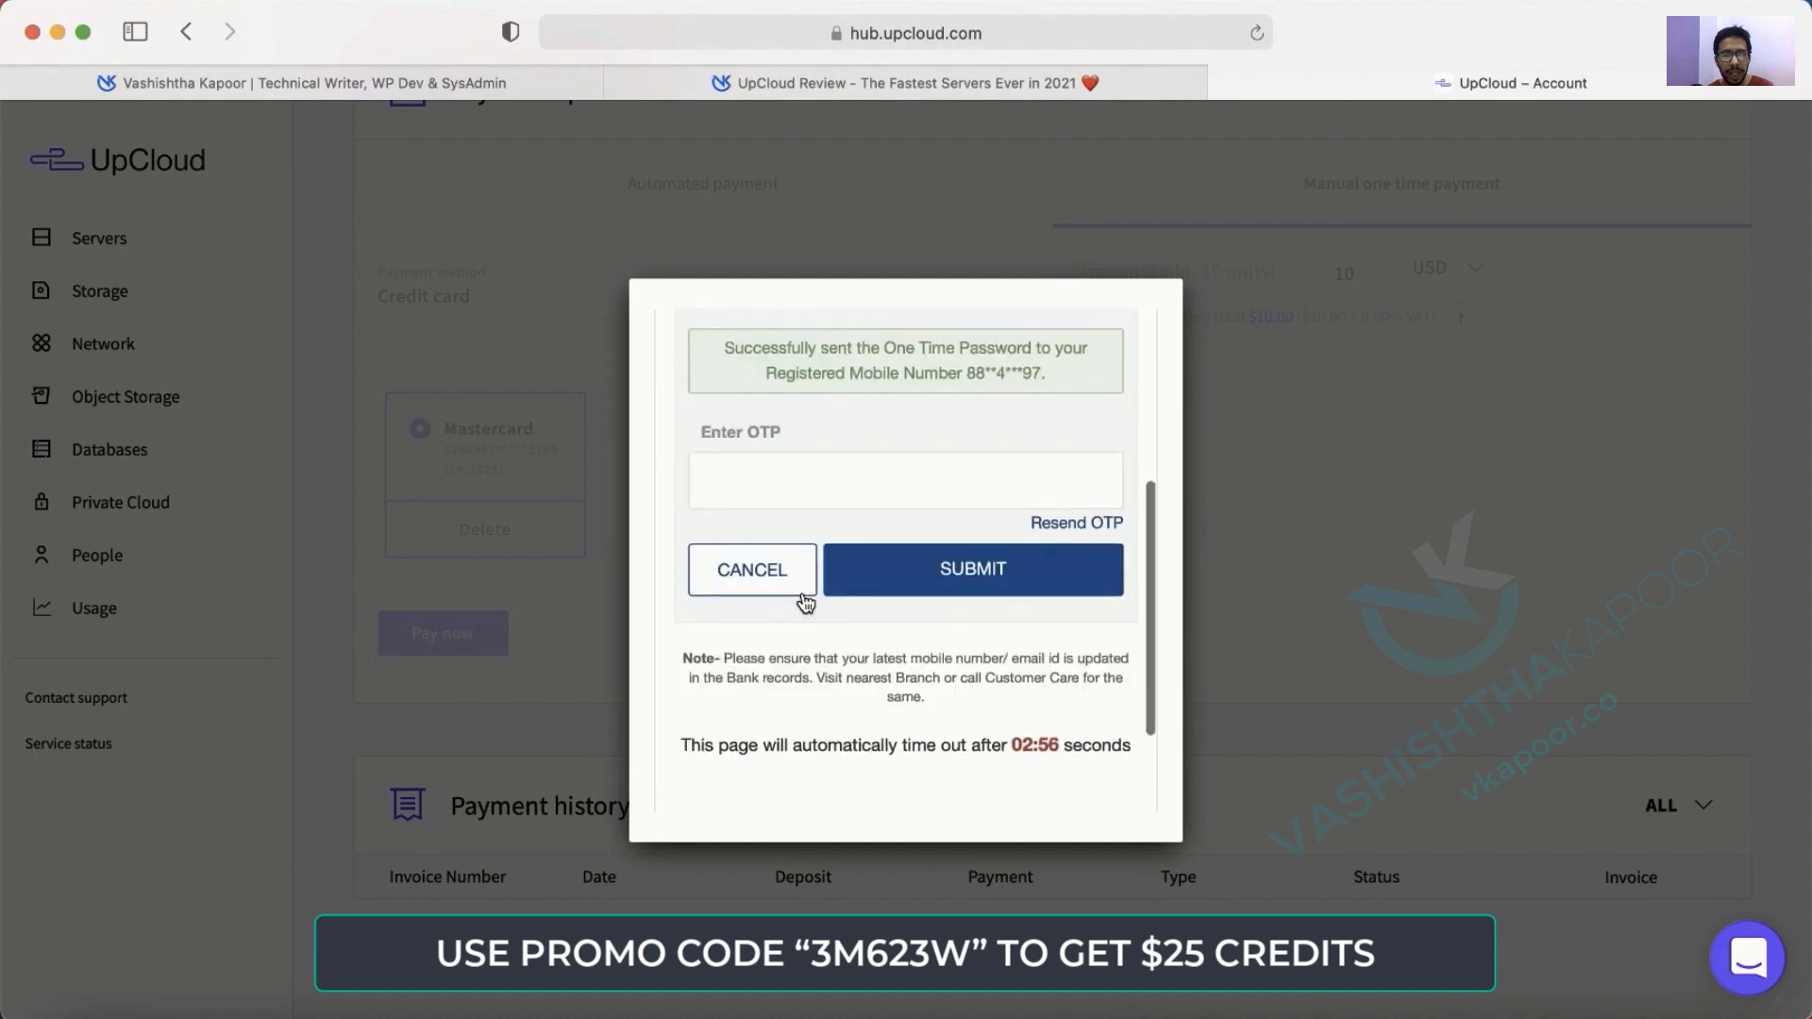
click(781, 441)
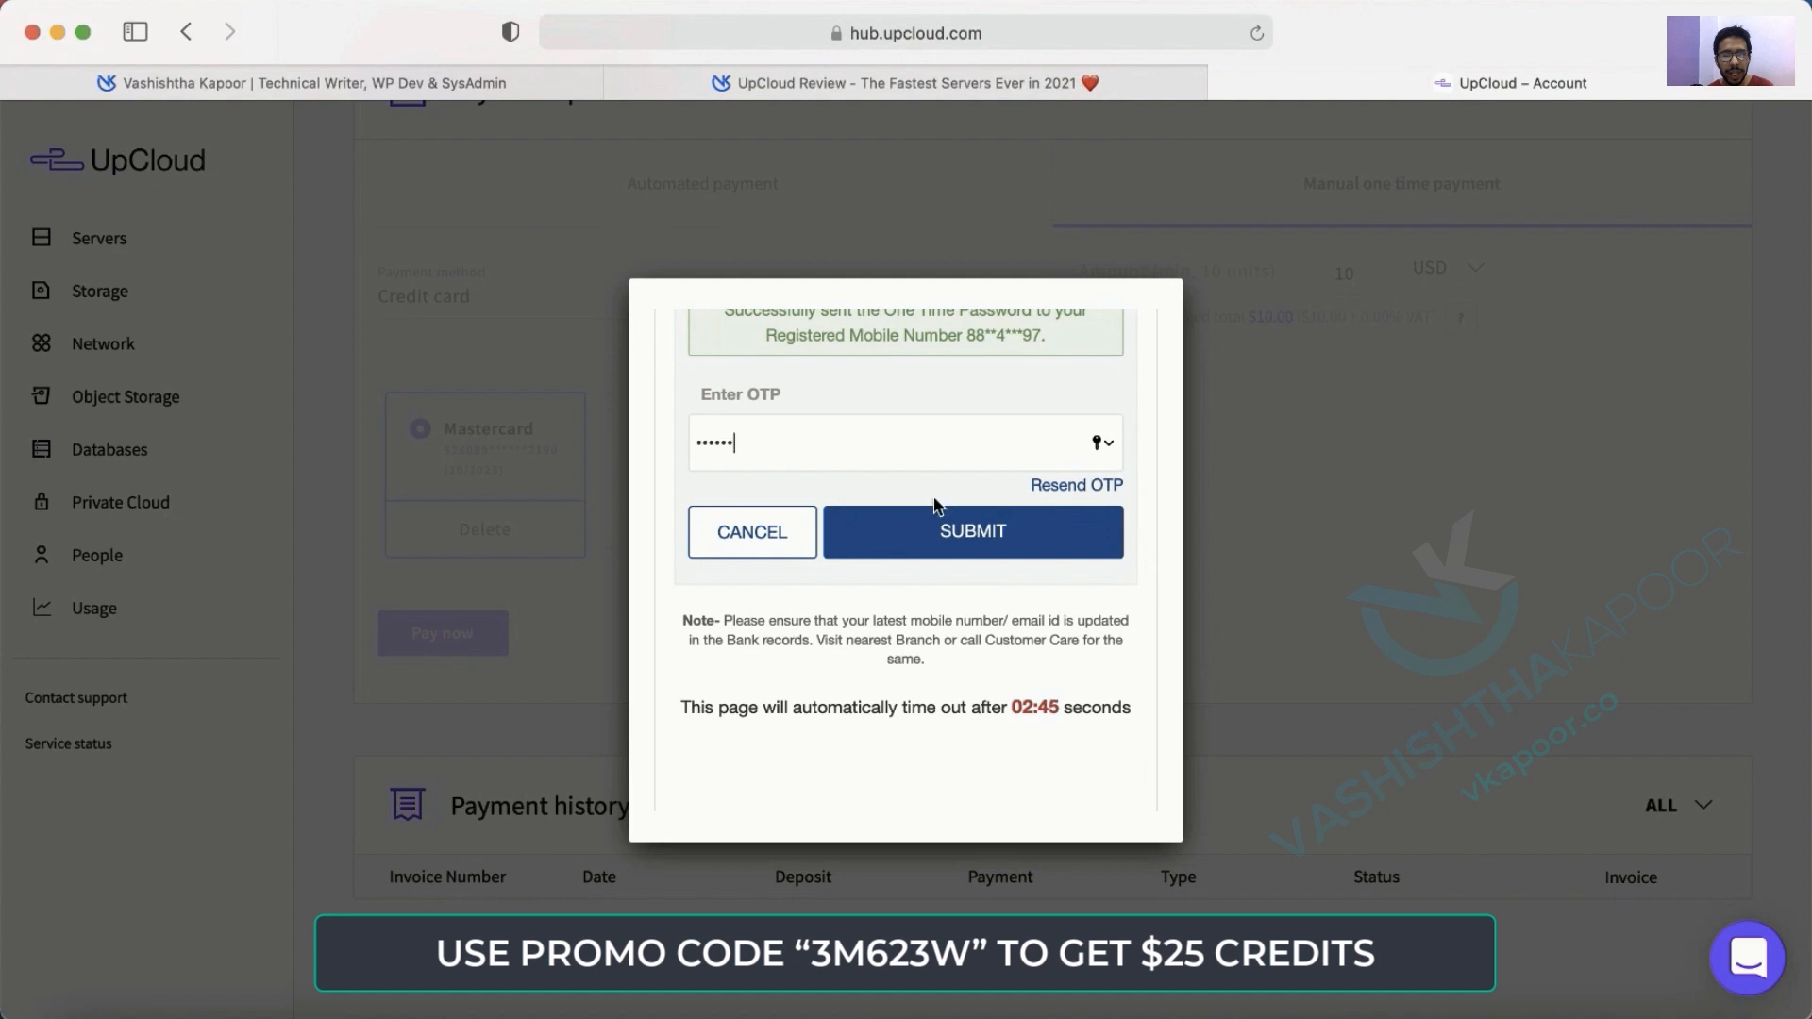
click(977, 549)
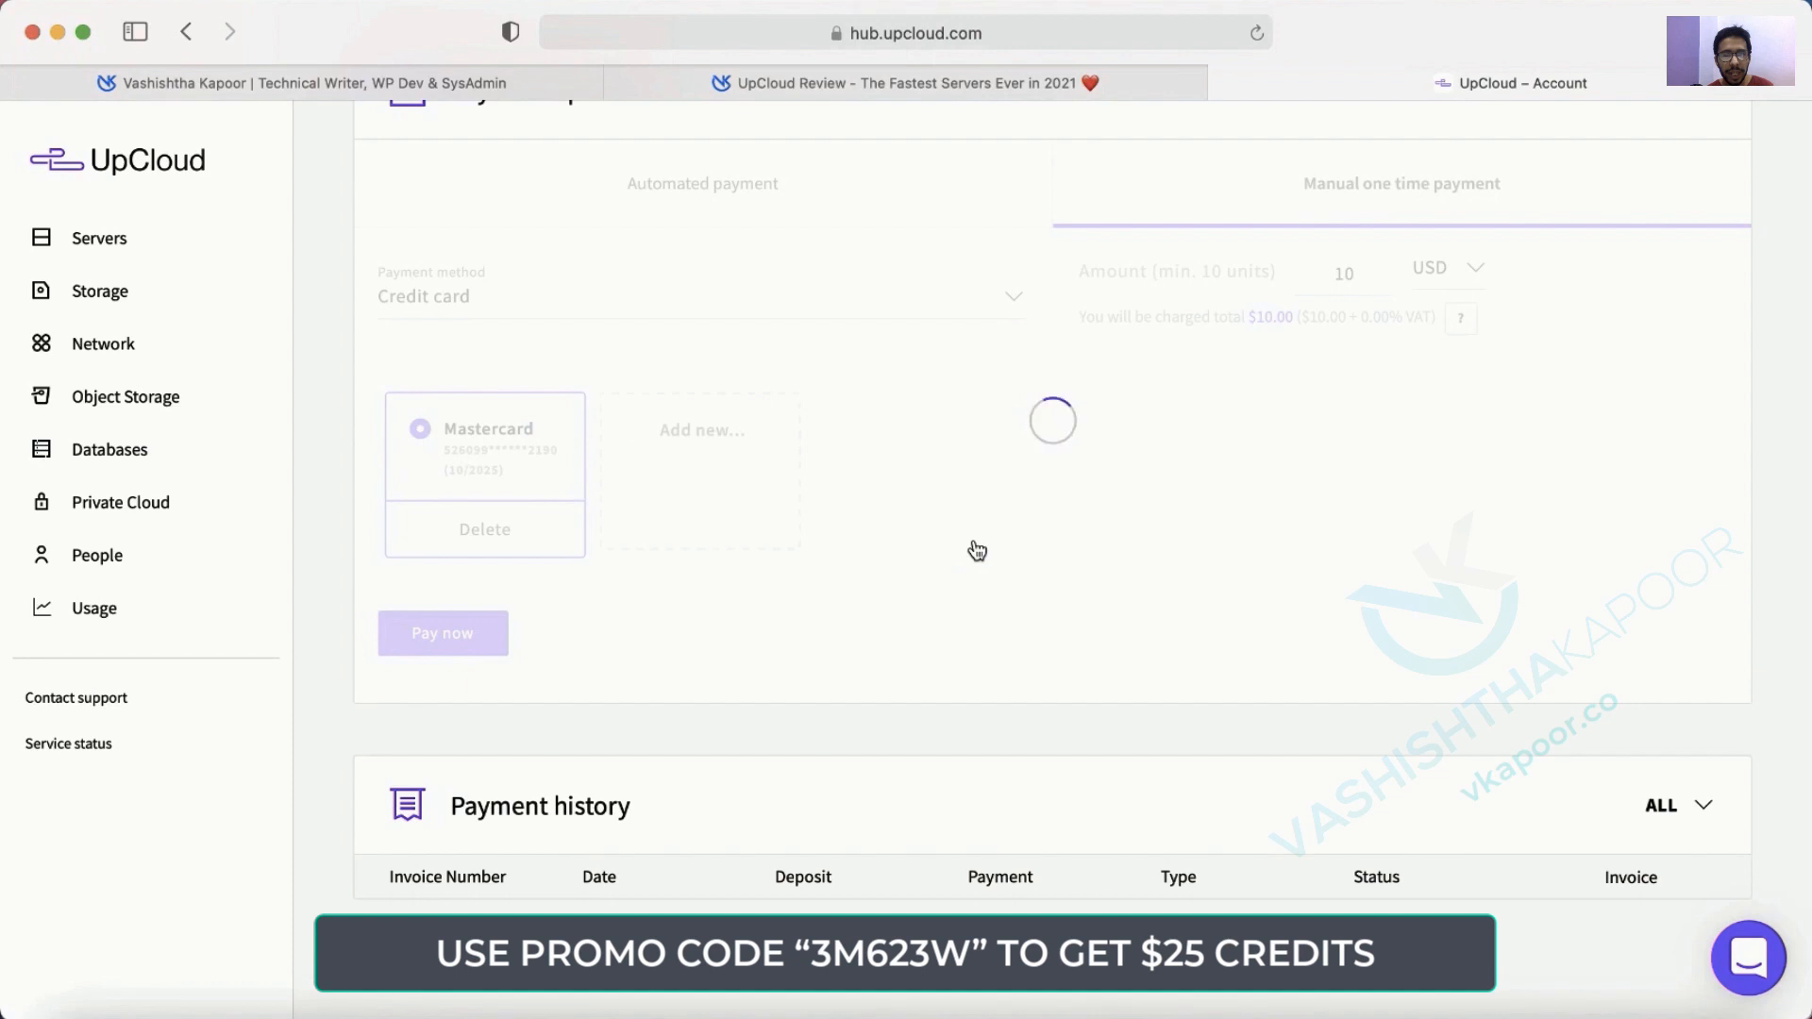
Verify the new $35.00 balance and the $10.00 last payment on the Billing page.
scroll(973, 551, up, 5)
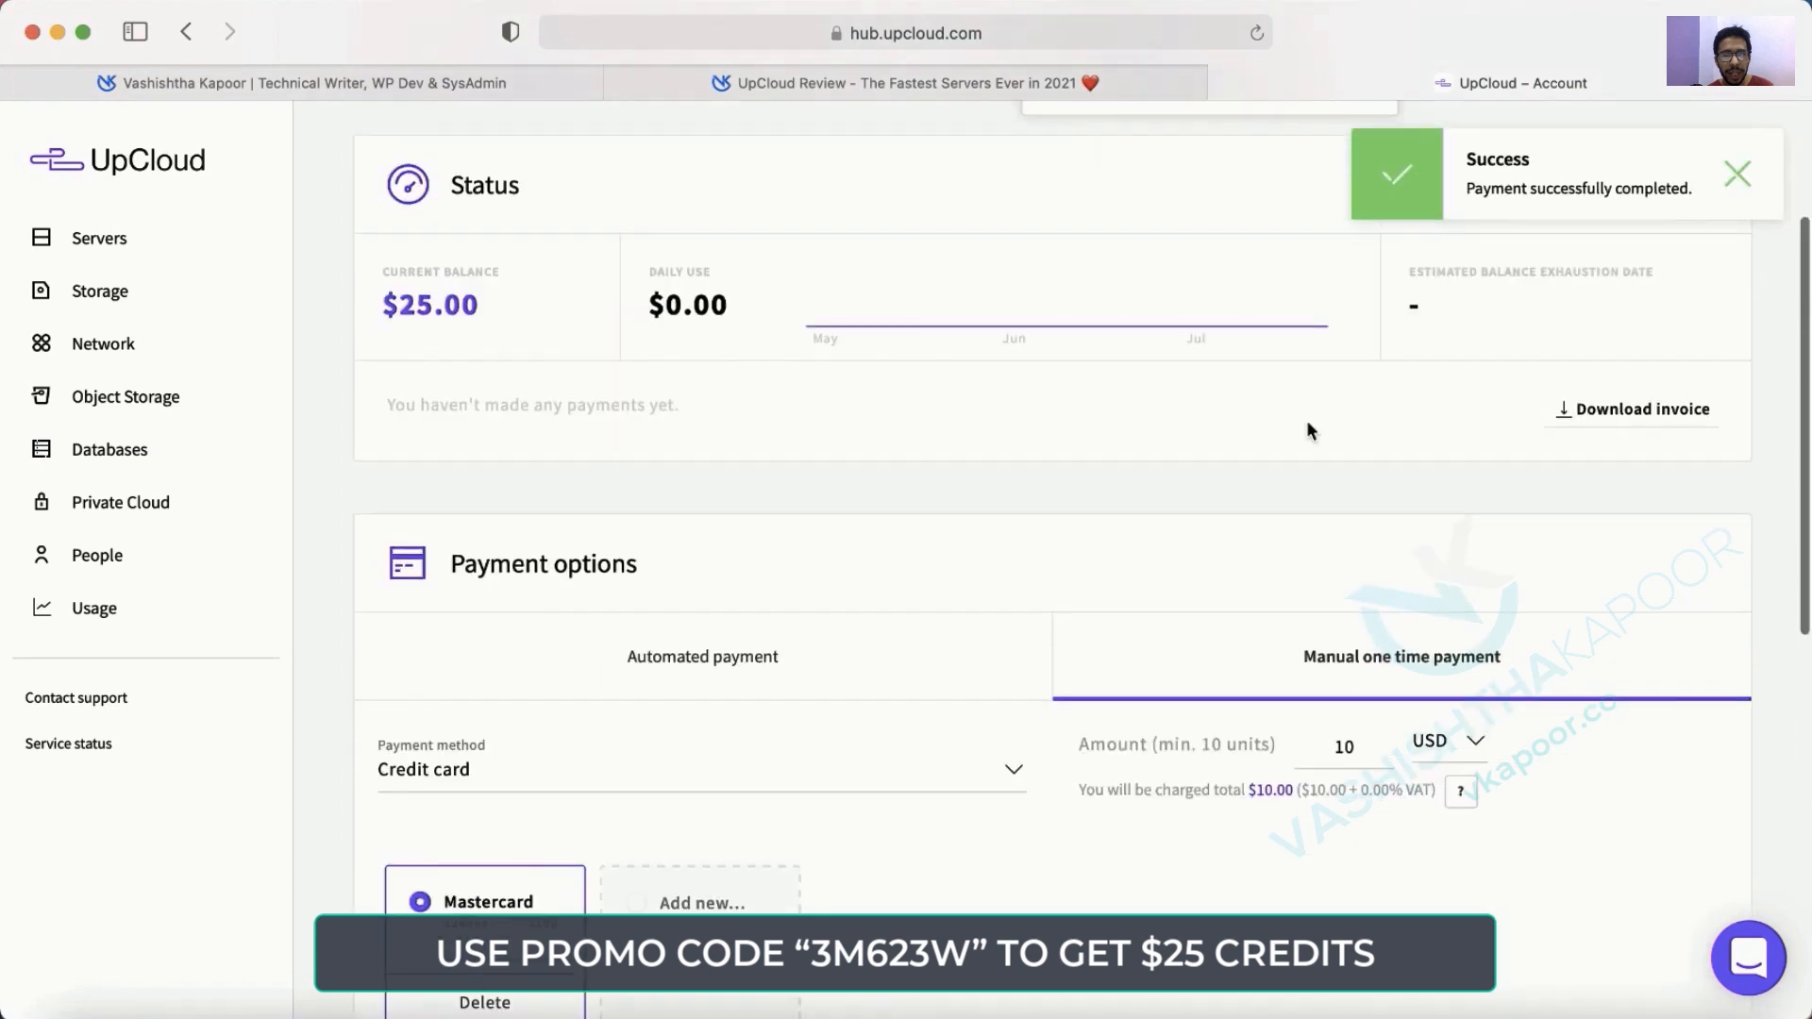
scroll(1331, 310, up, 3)
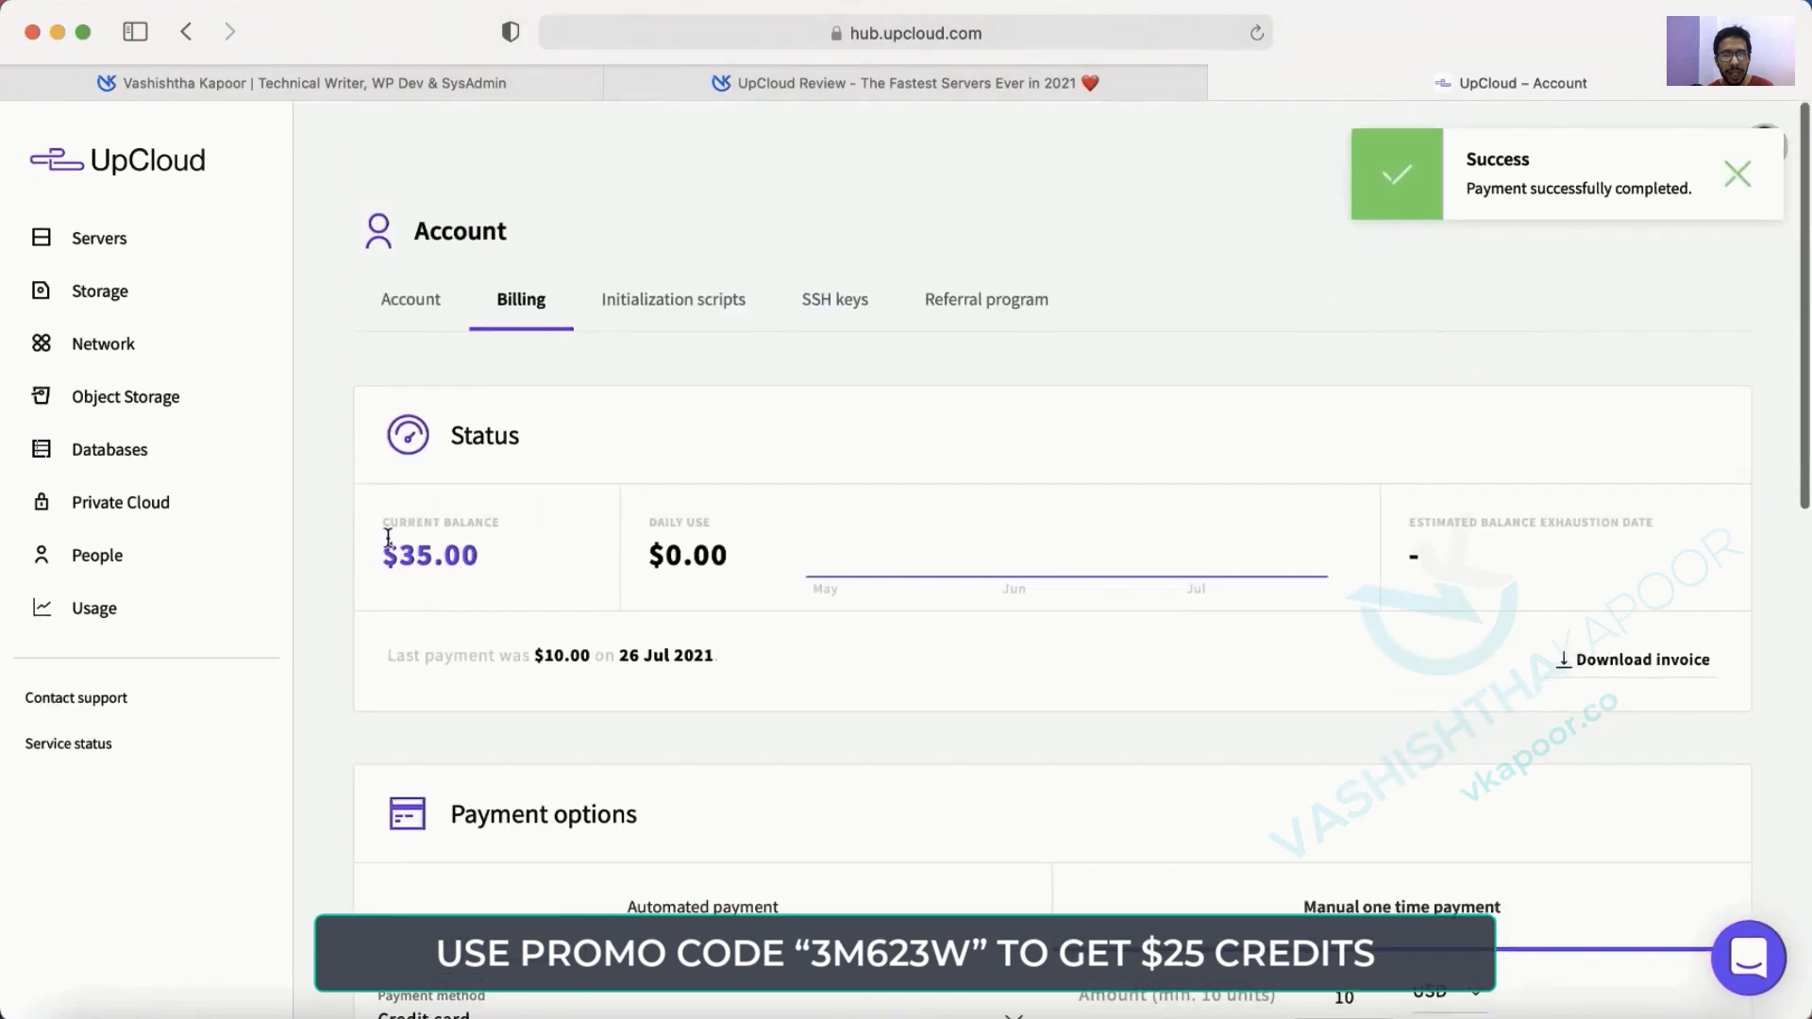
drag(387, 559, 472, 557)
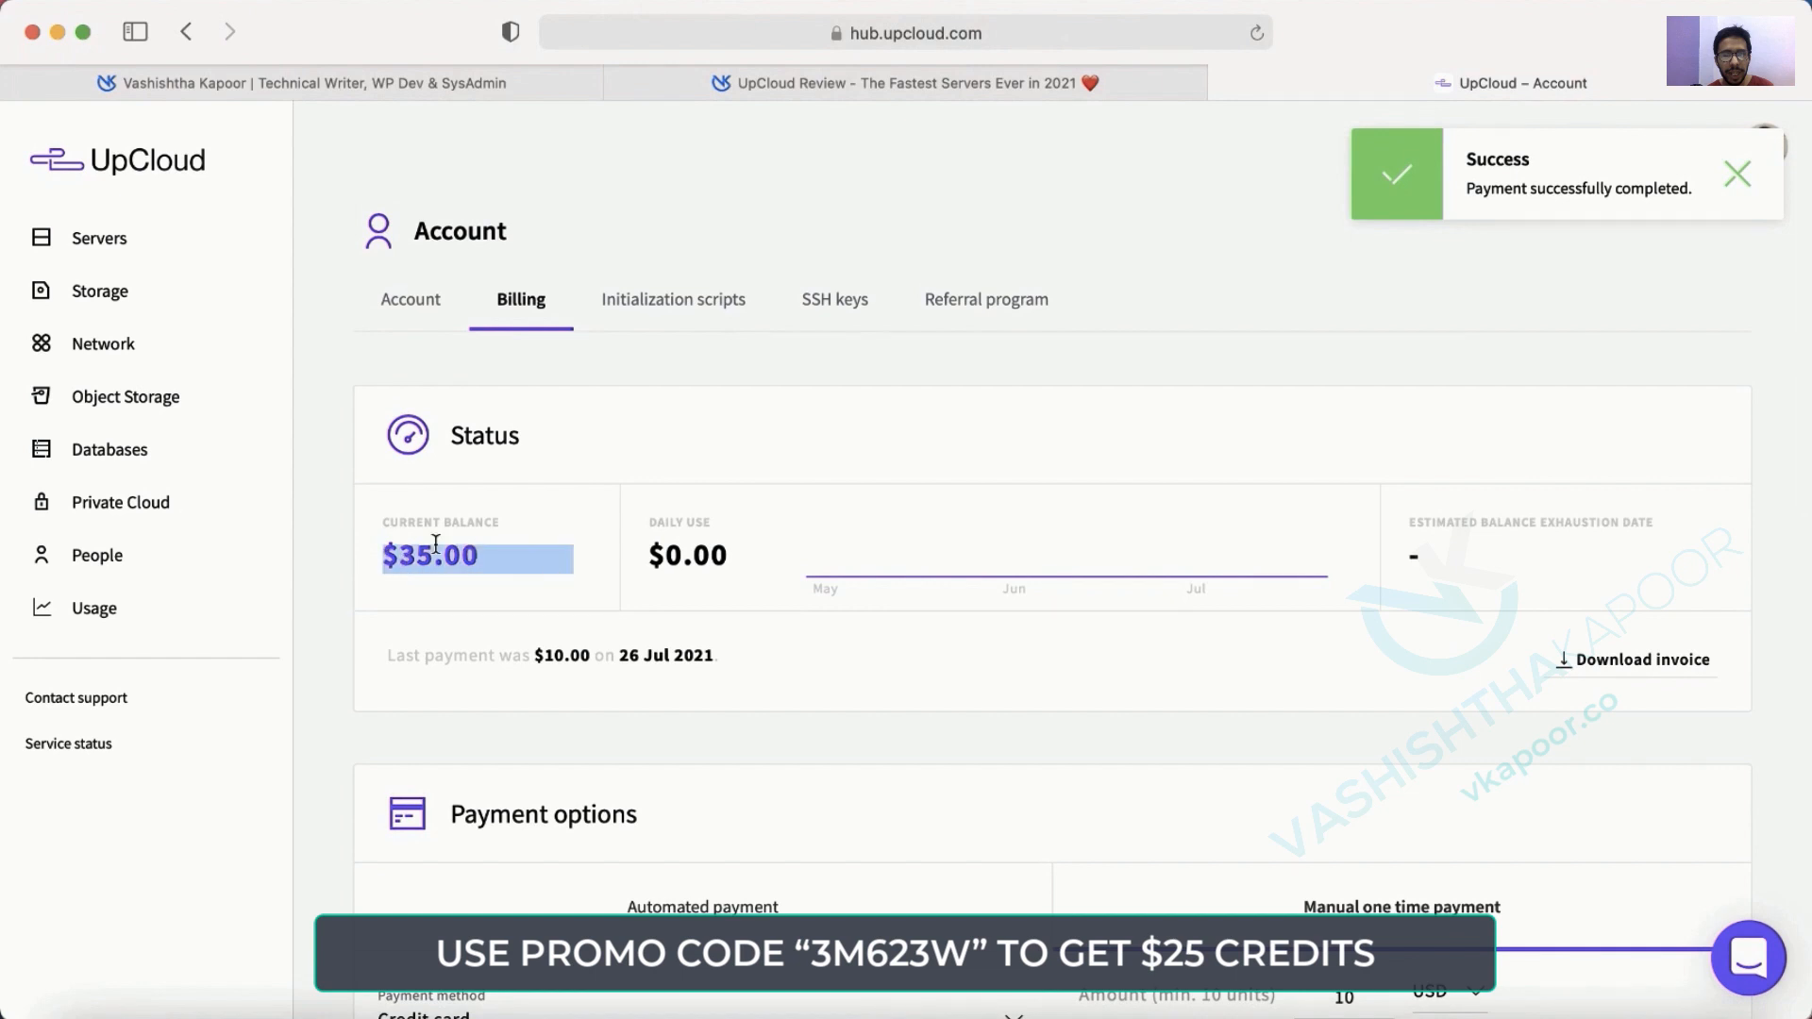
drag(387, 655, 753, 651)
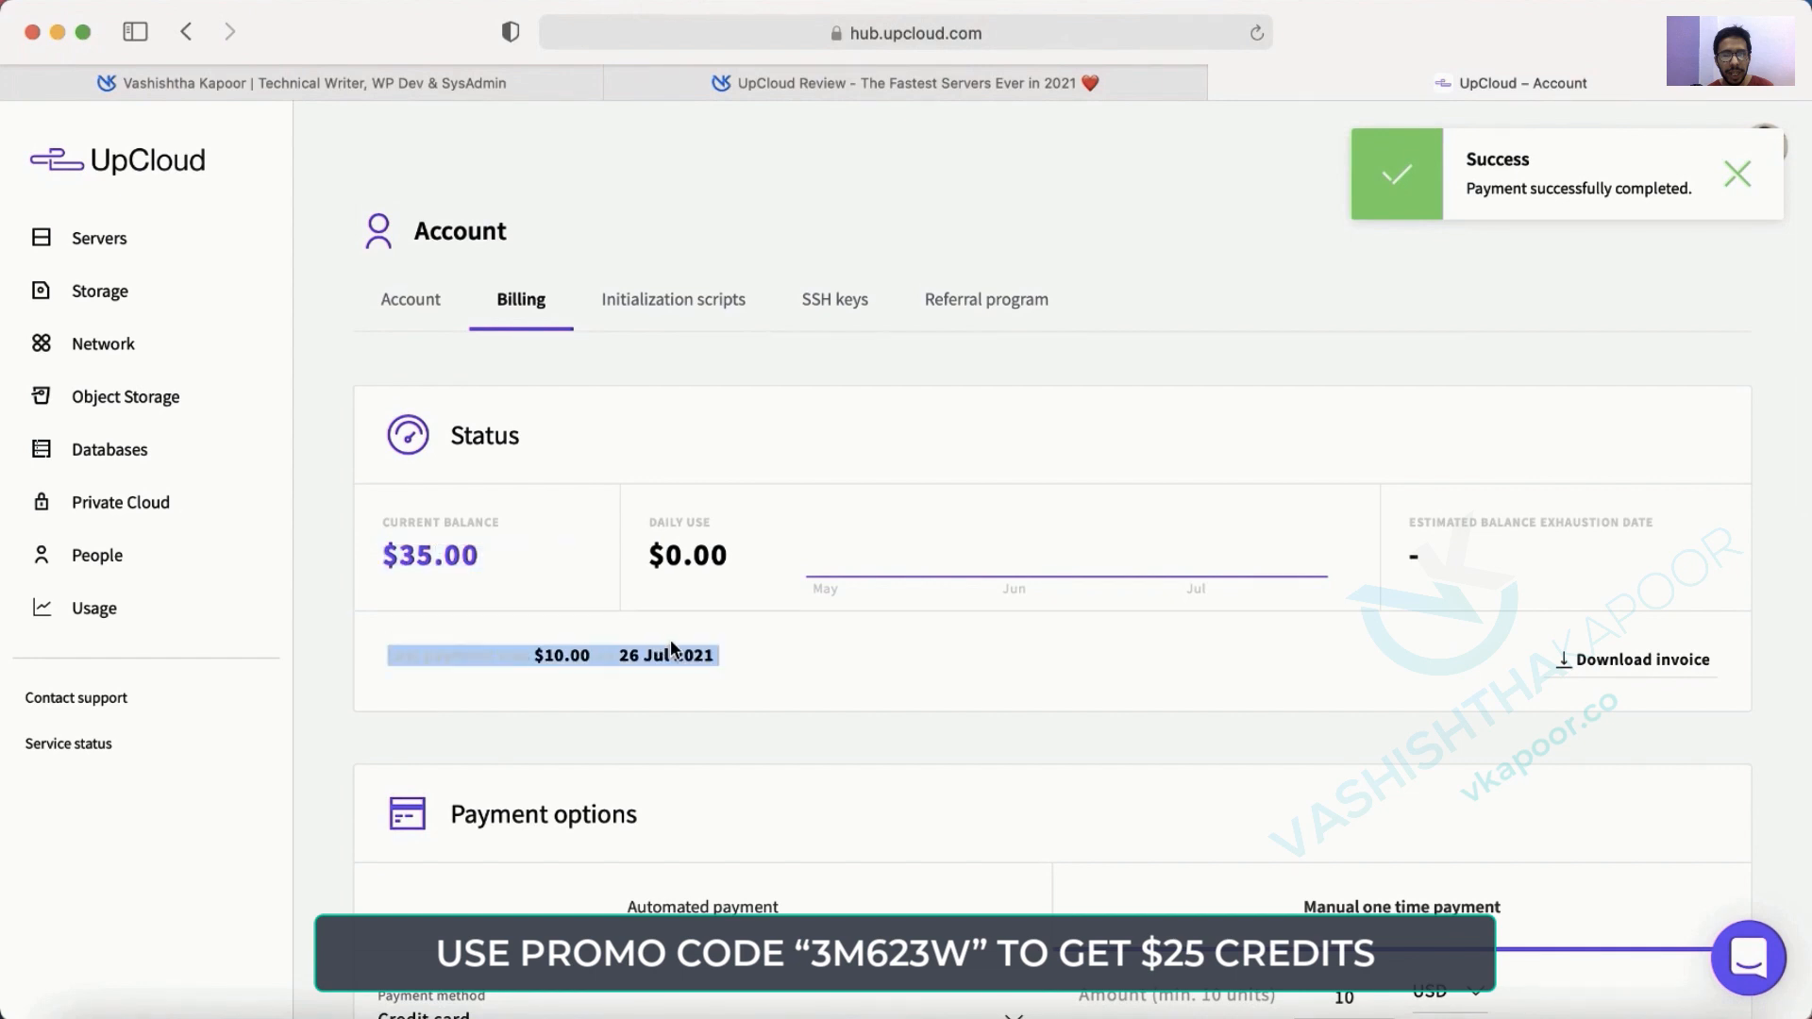
click(819, 671)
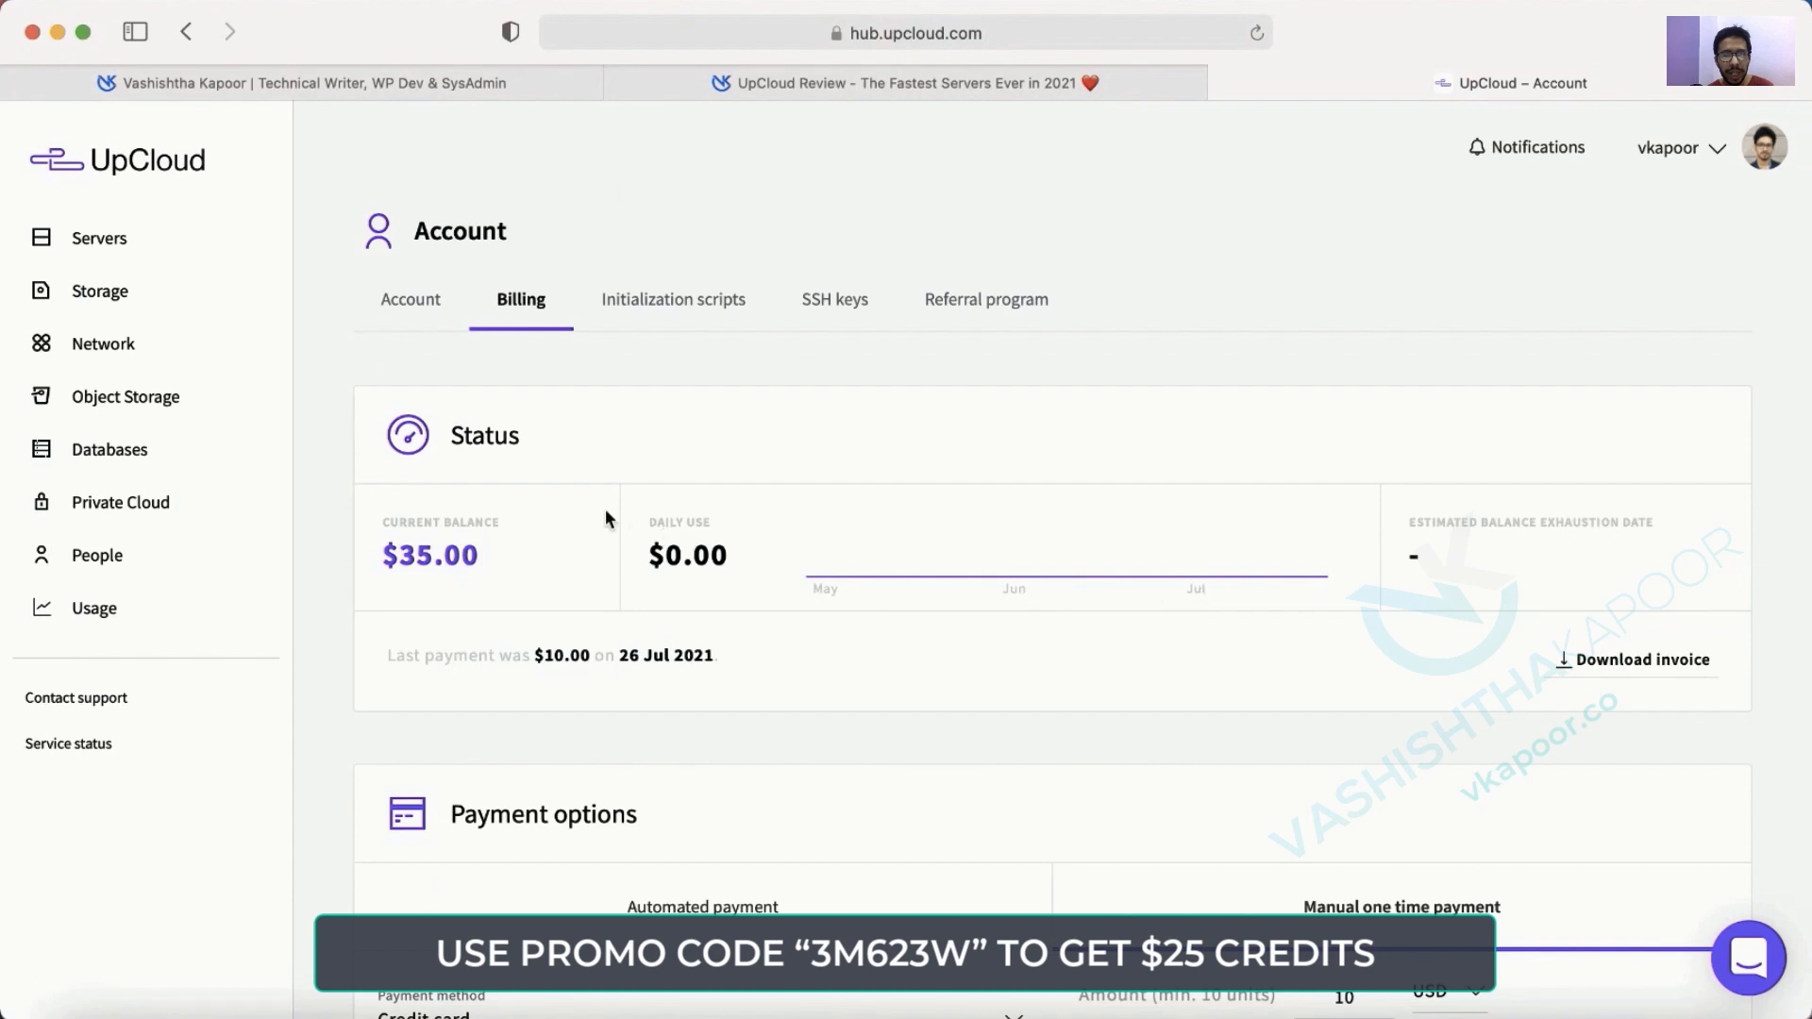
Review the Account tab's profile and password forms, then go to Servers.
click(396, 304)
scroll(1029, 543, down, 5)
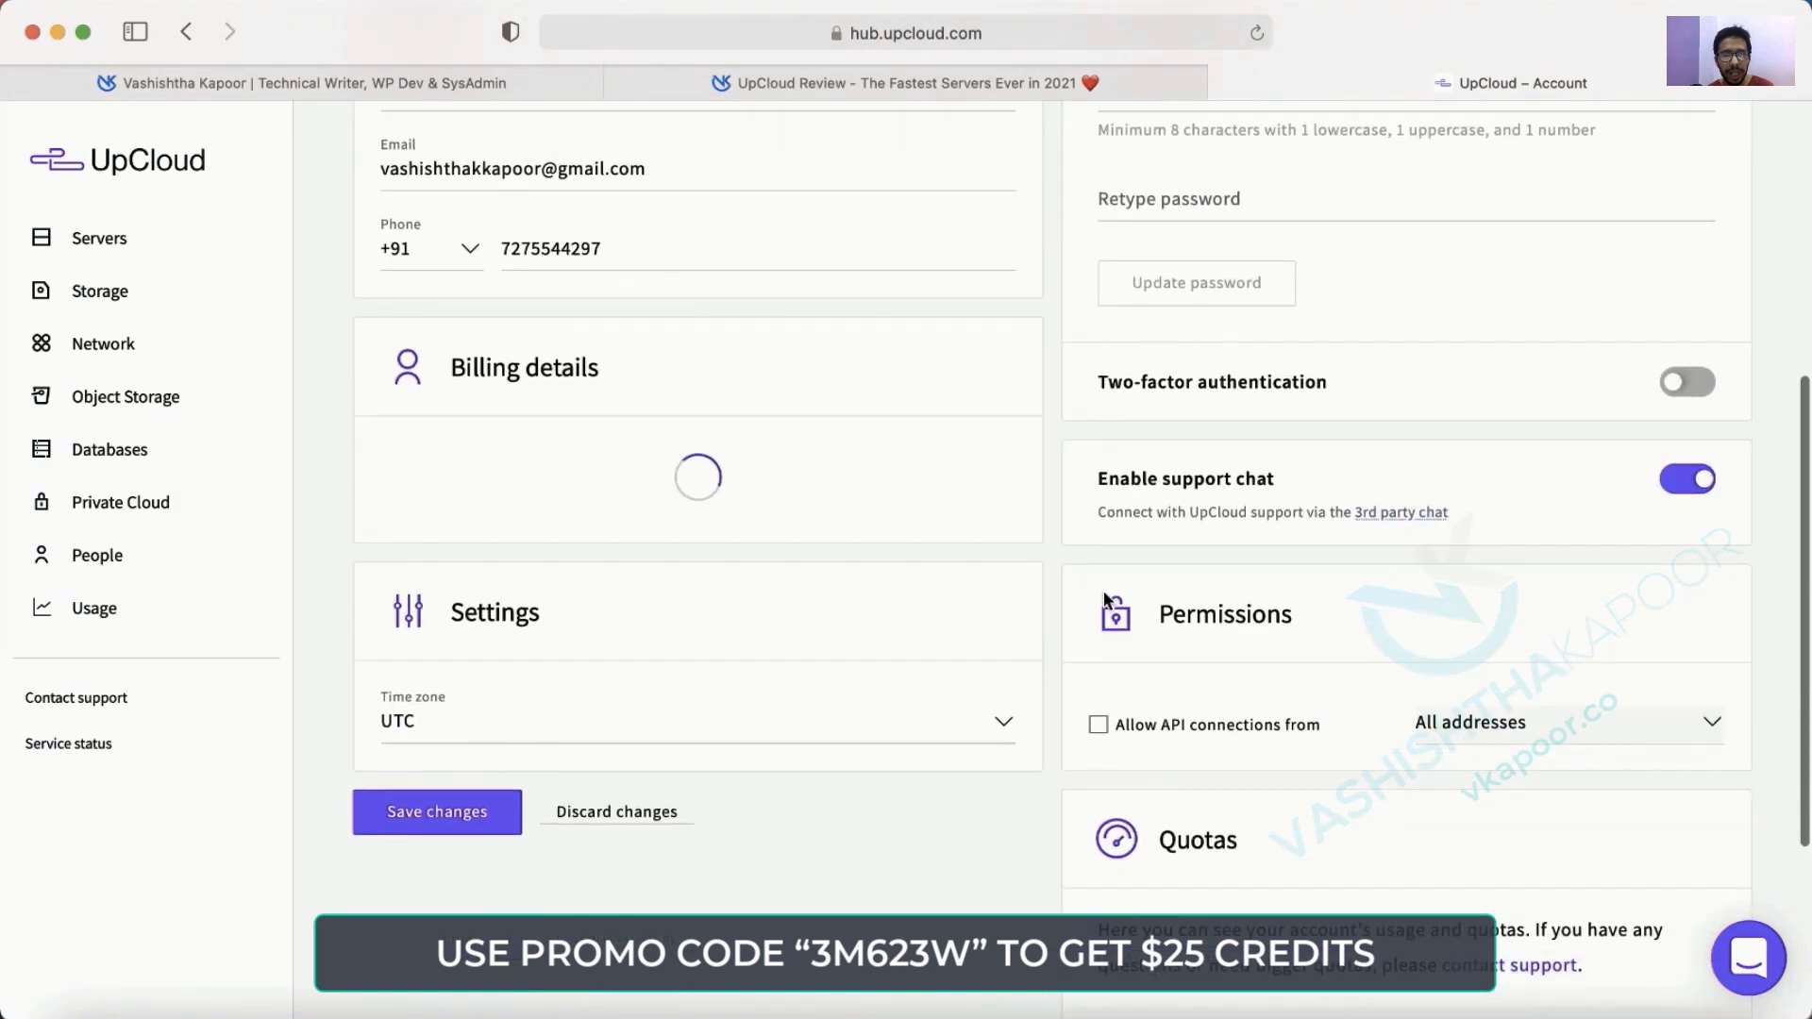
scroll(1102, 591, up, 5)
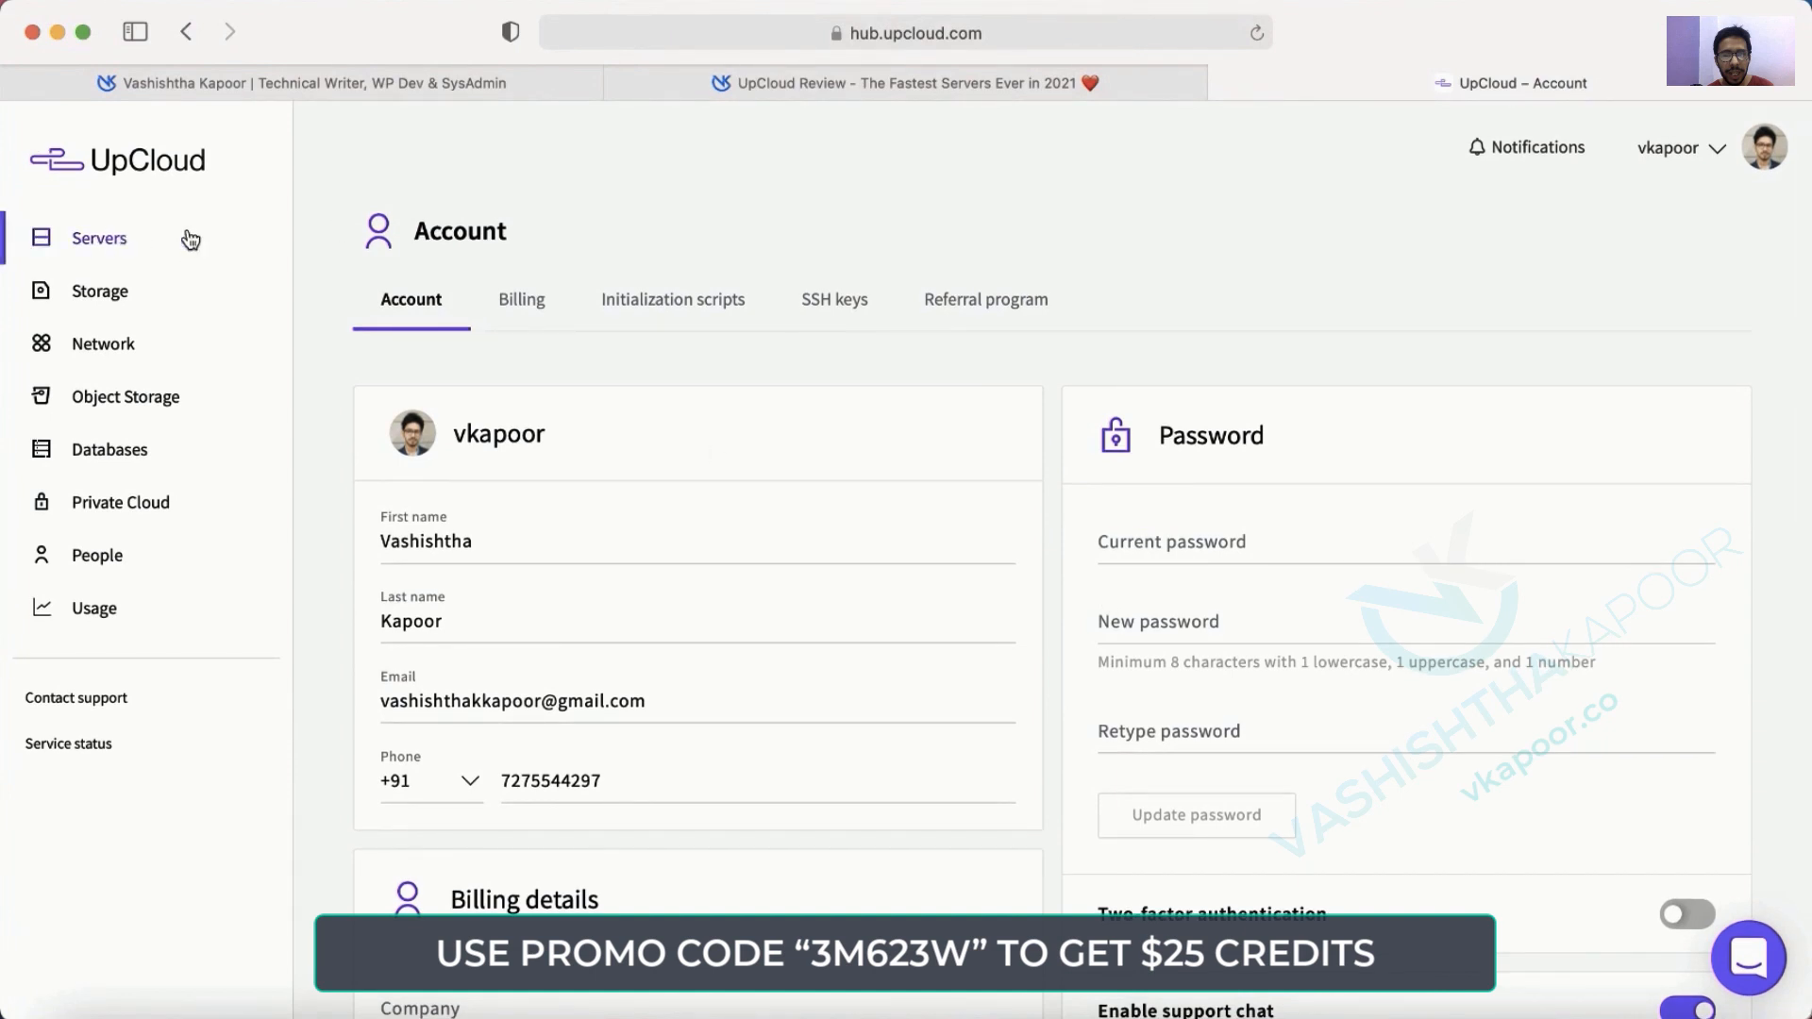
click(88, 241)
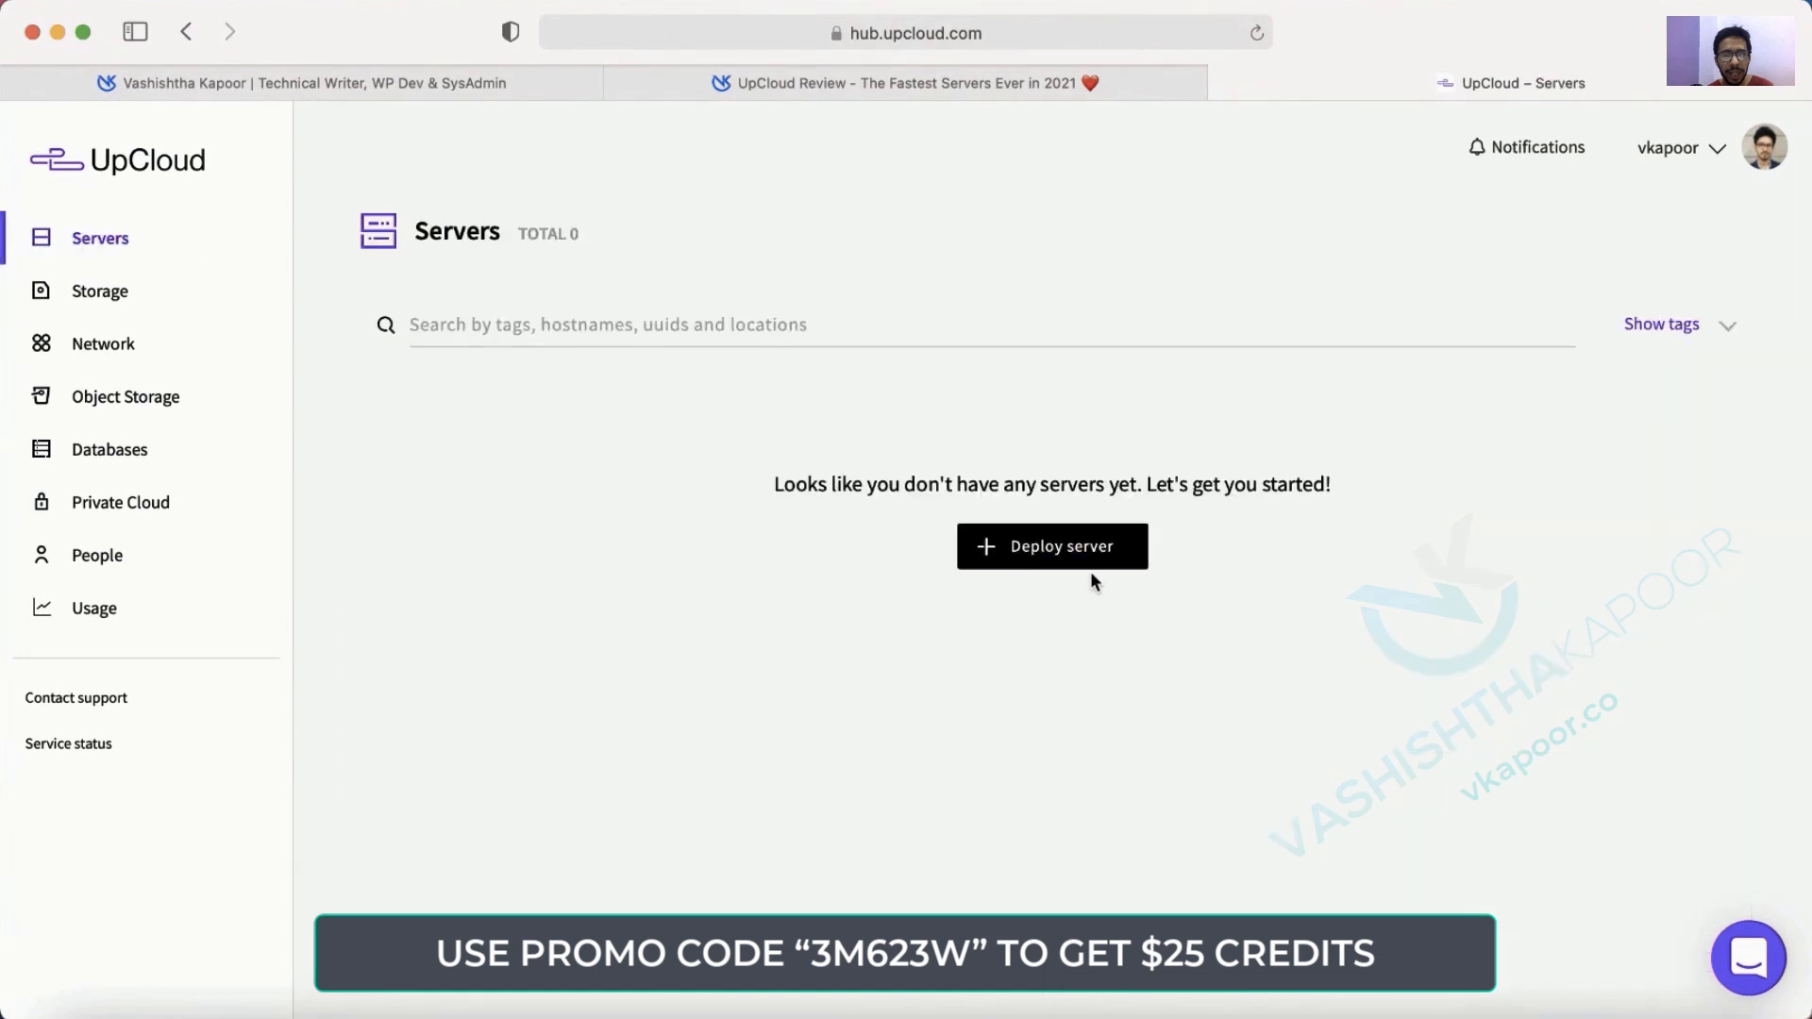
Start a new server deployment from the empty Servers page.
triple_click(779, 482)
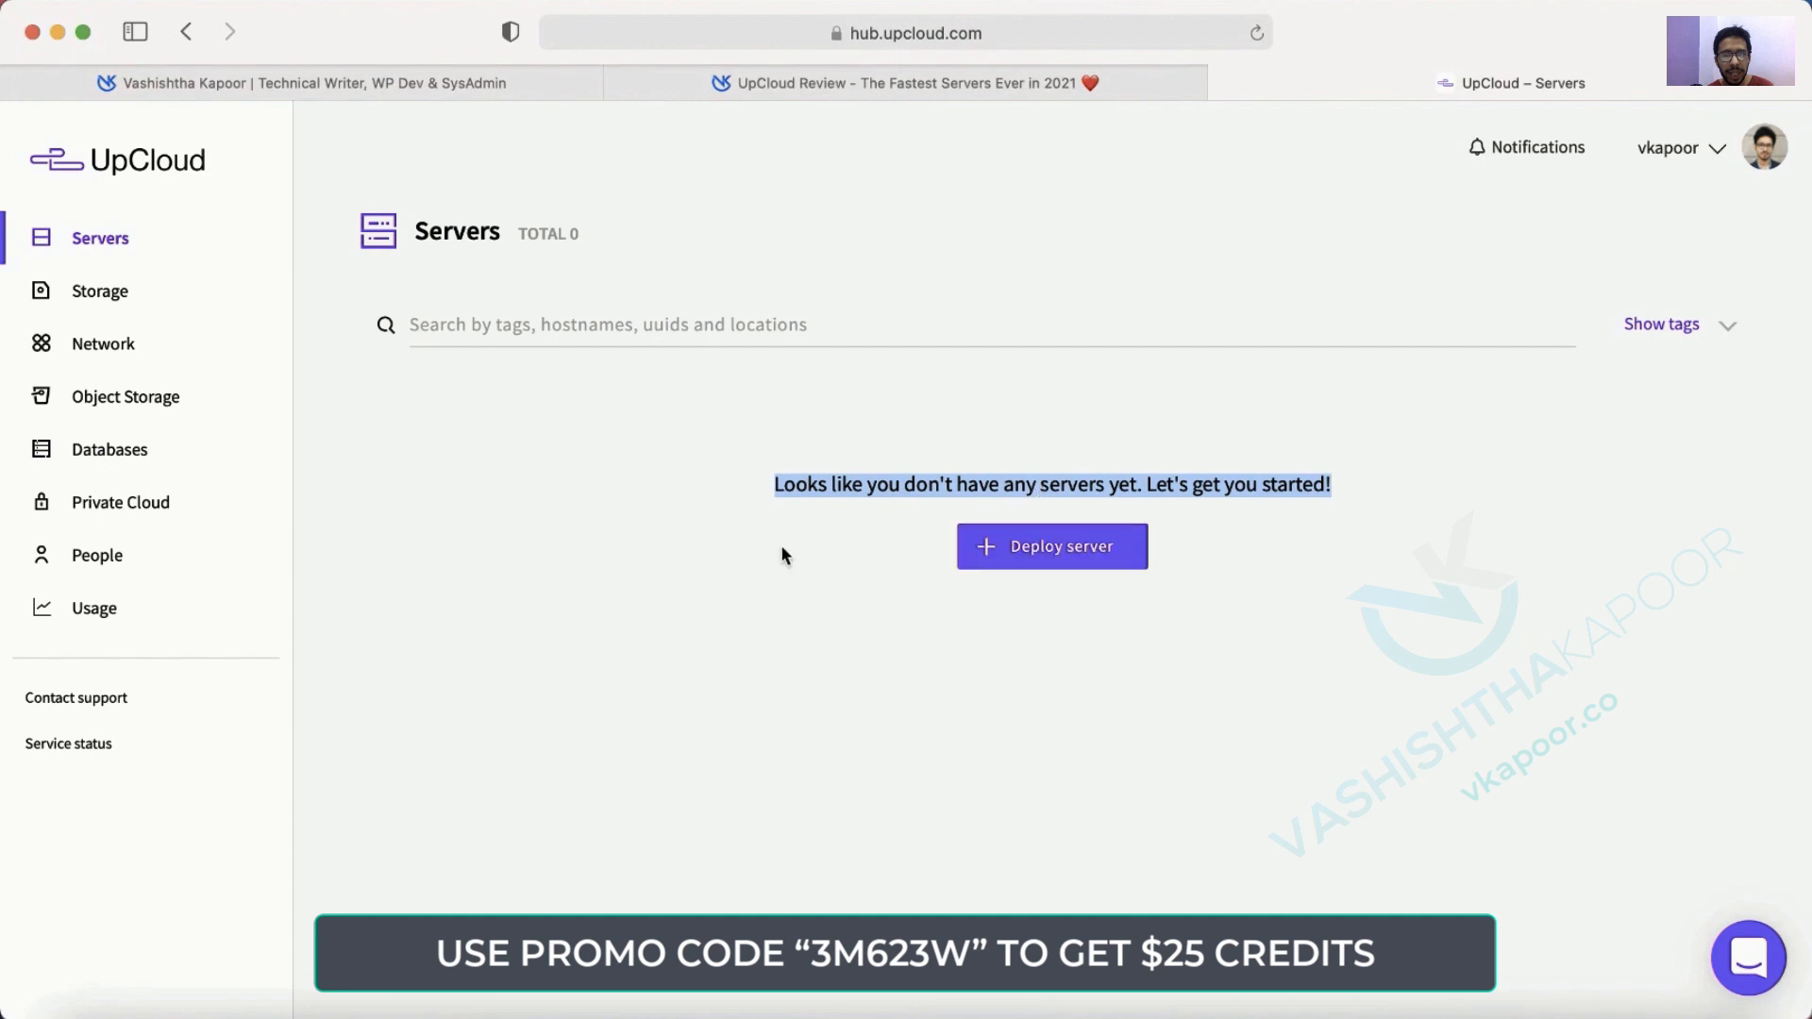
click(849, 487)
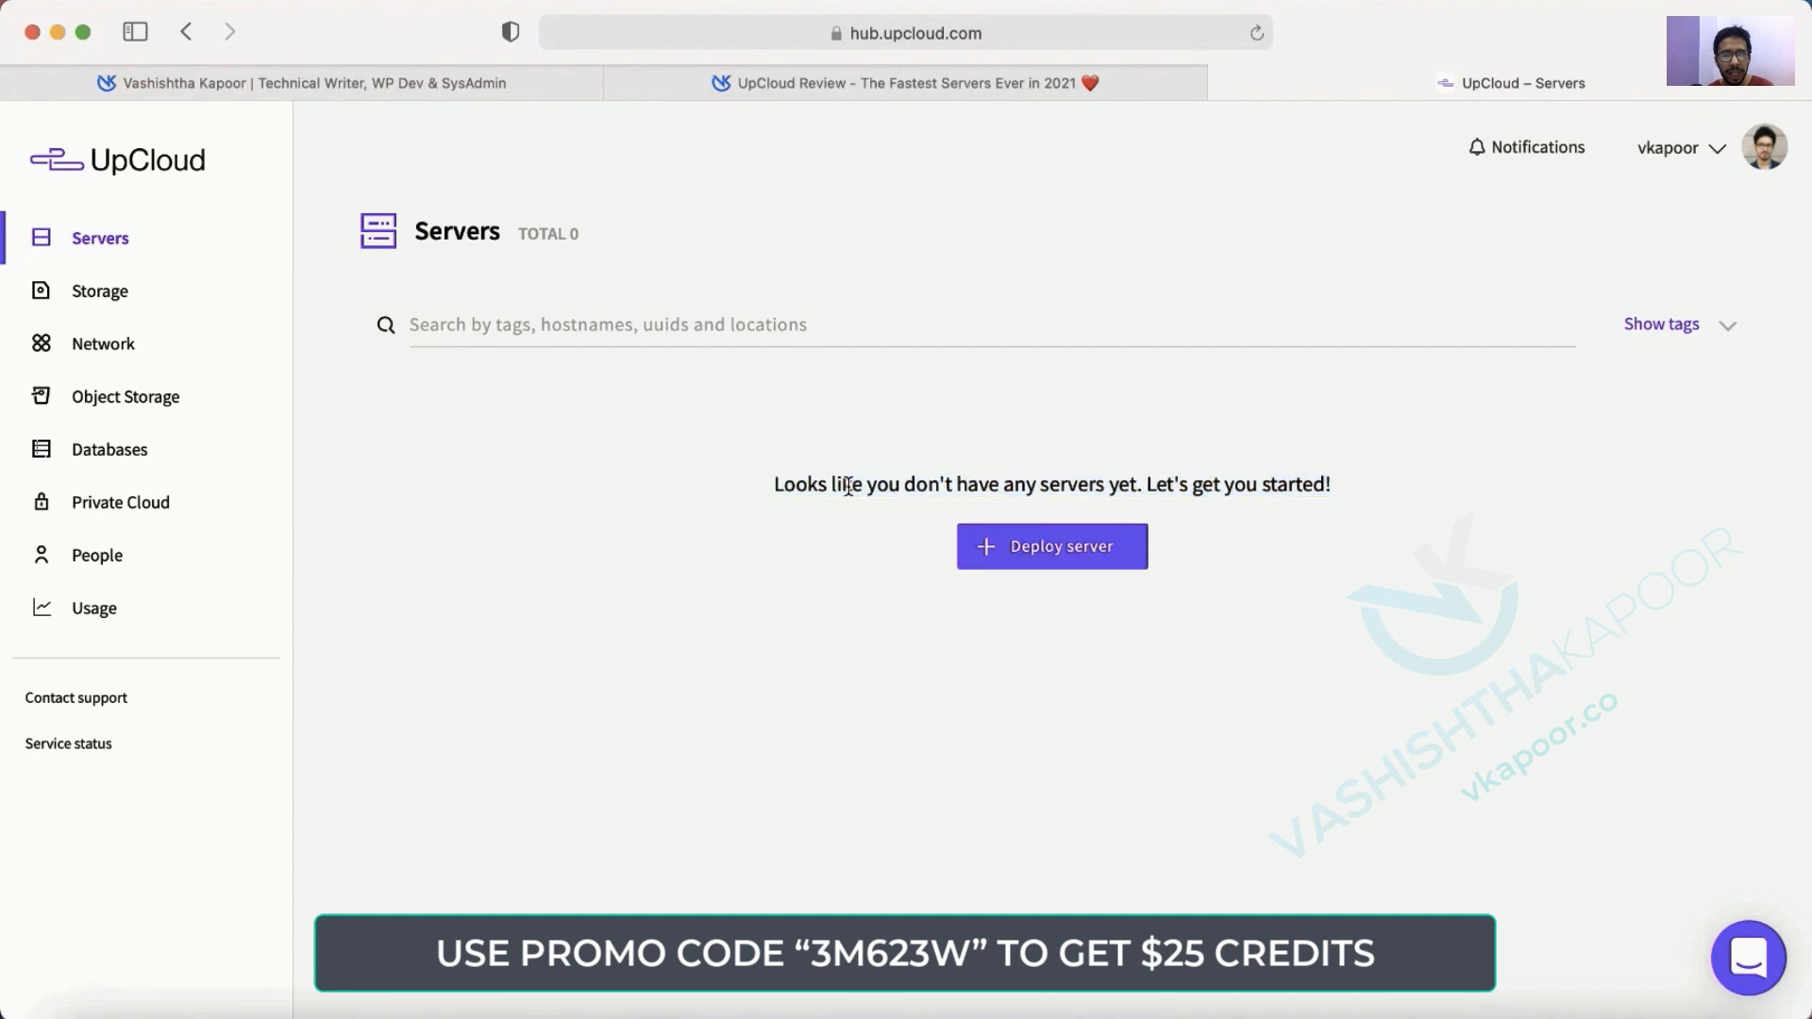
click(1022, 557)
scroll(651, 439, down, 3)
scroll(651, 439, up, 2)
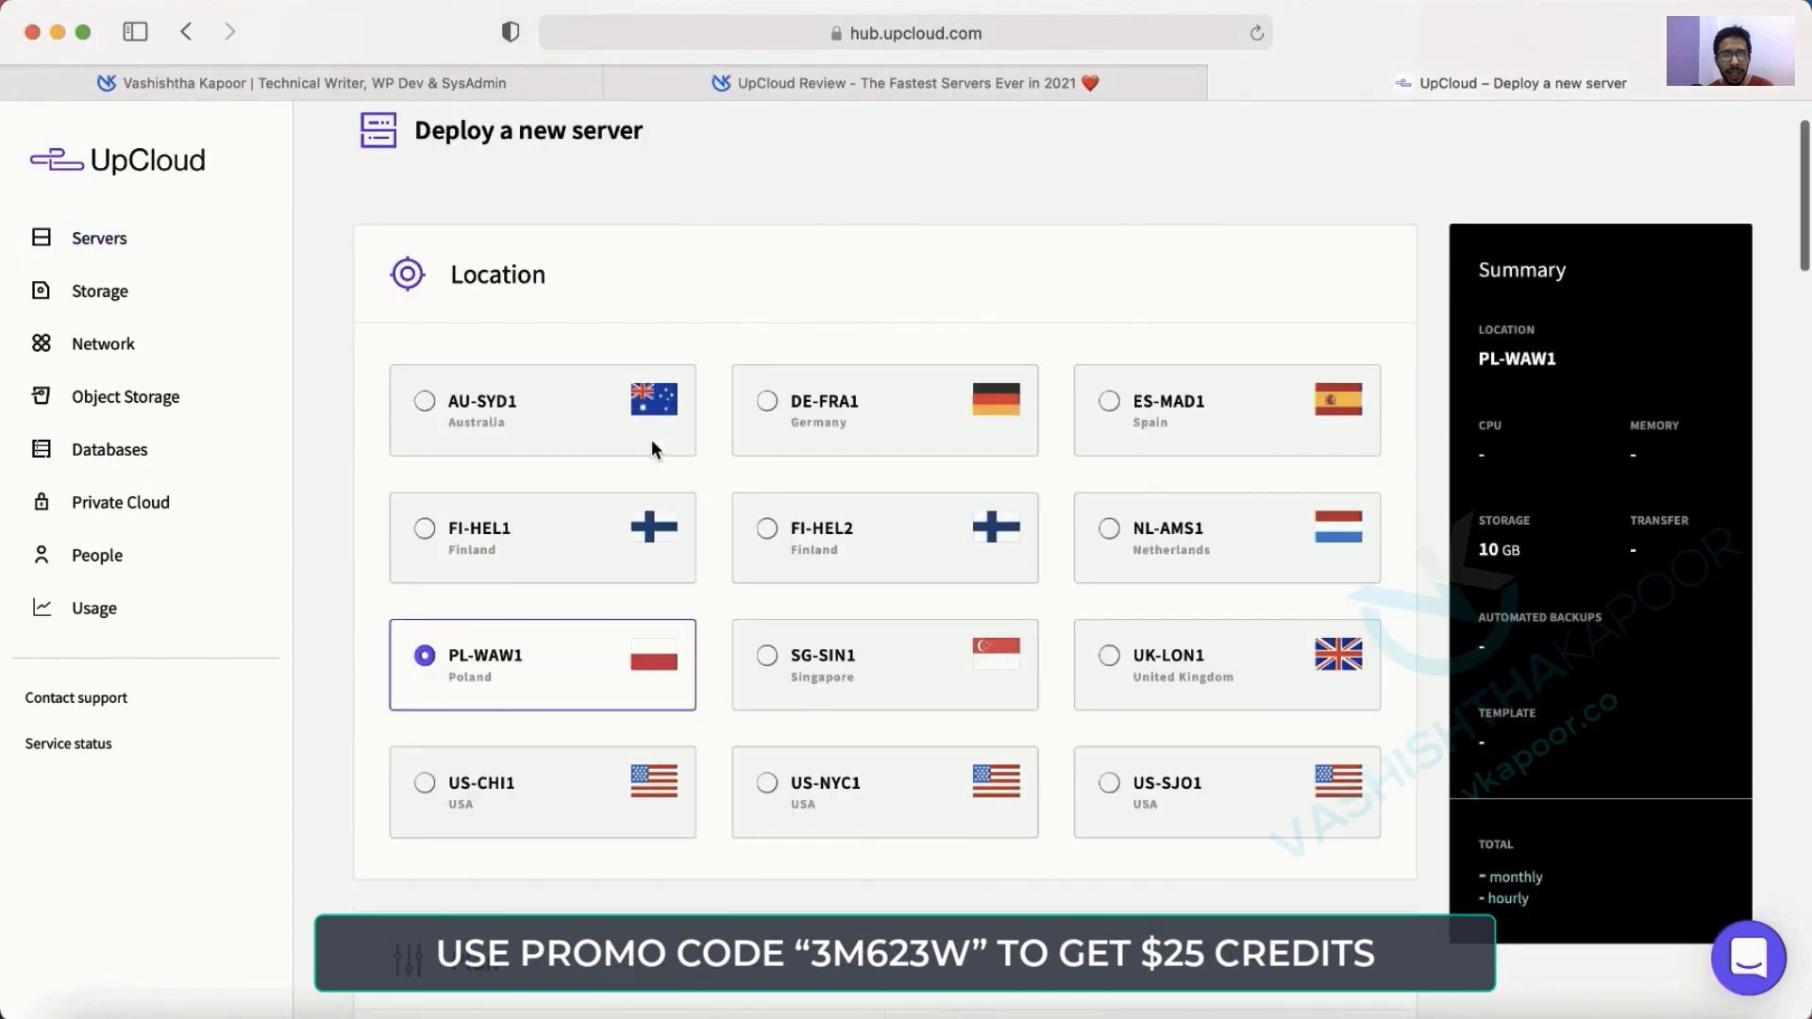
scroll(1038, 666, up, 2)
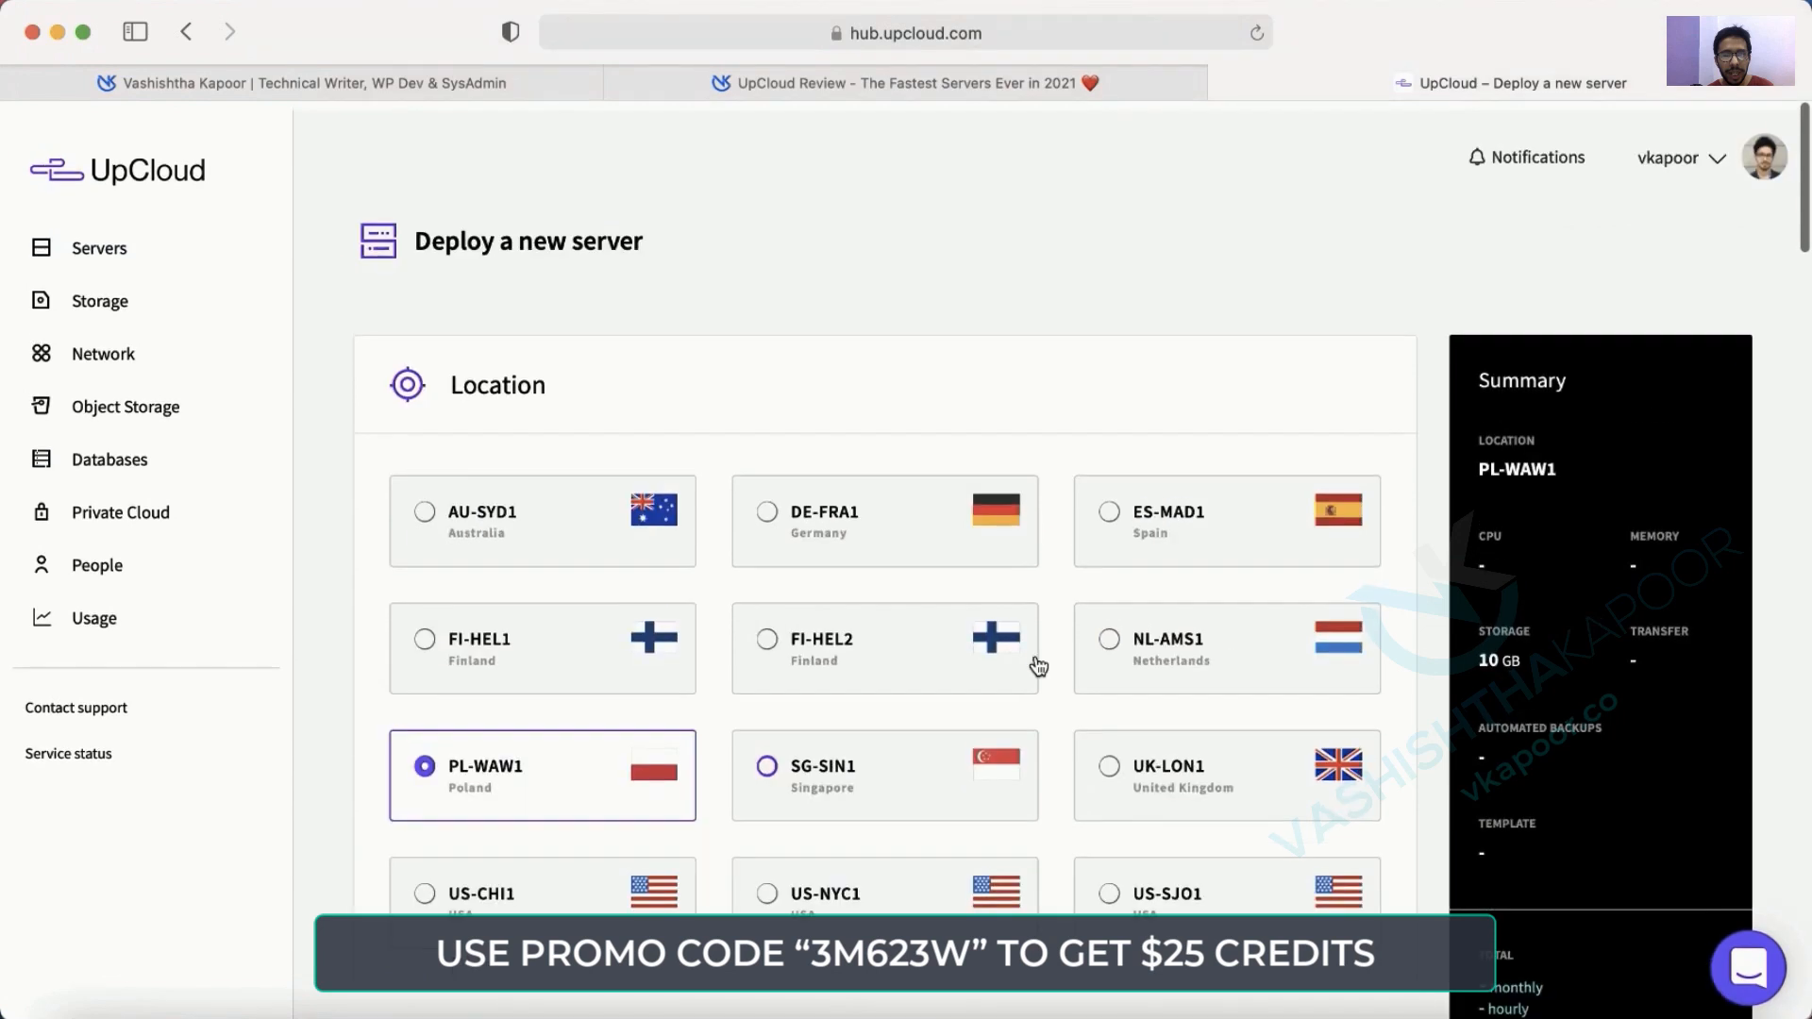
scroll(1038, 667, down, 1)
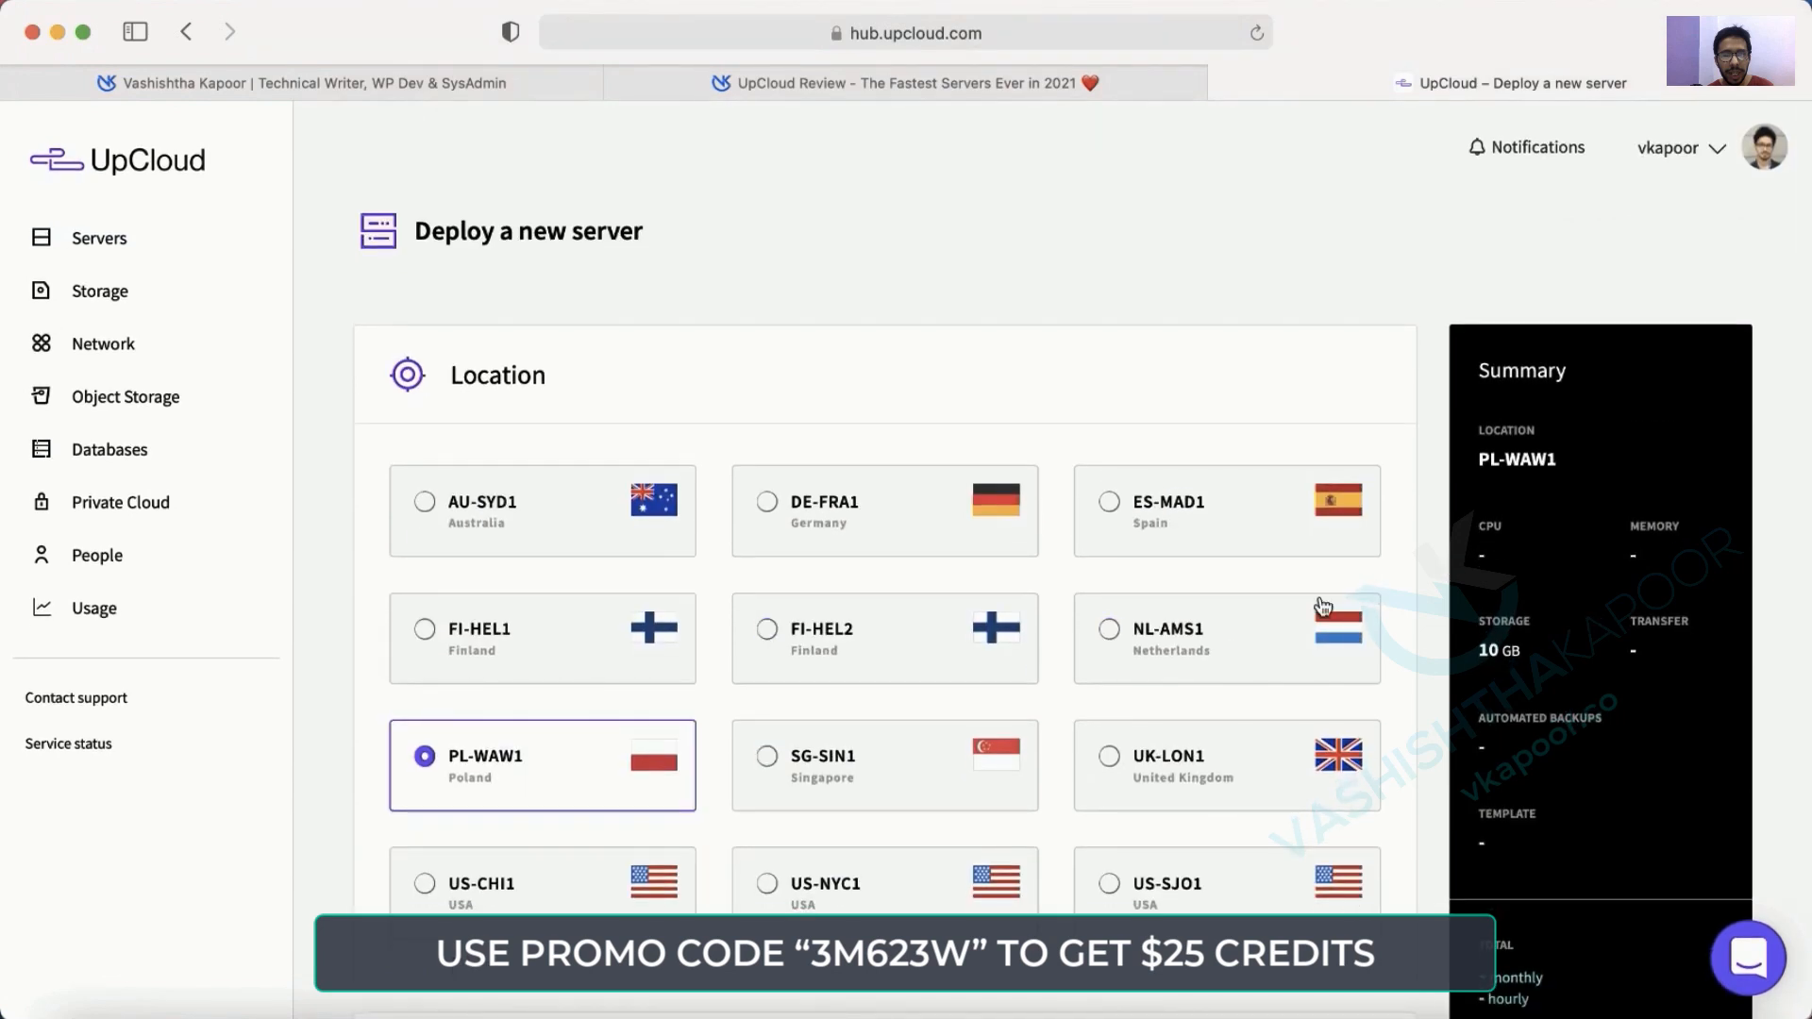
Choose NL-AMS1 (Netherlands) as the server location and view the simple plans.
click(1226, 646)
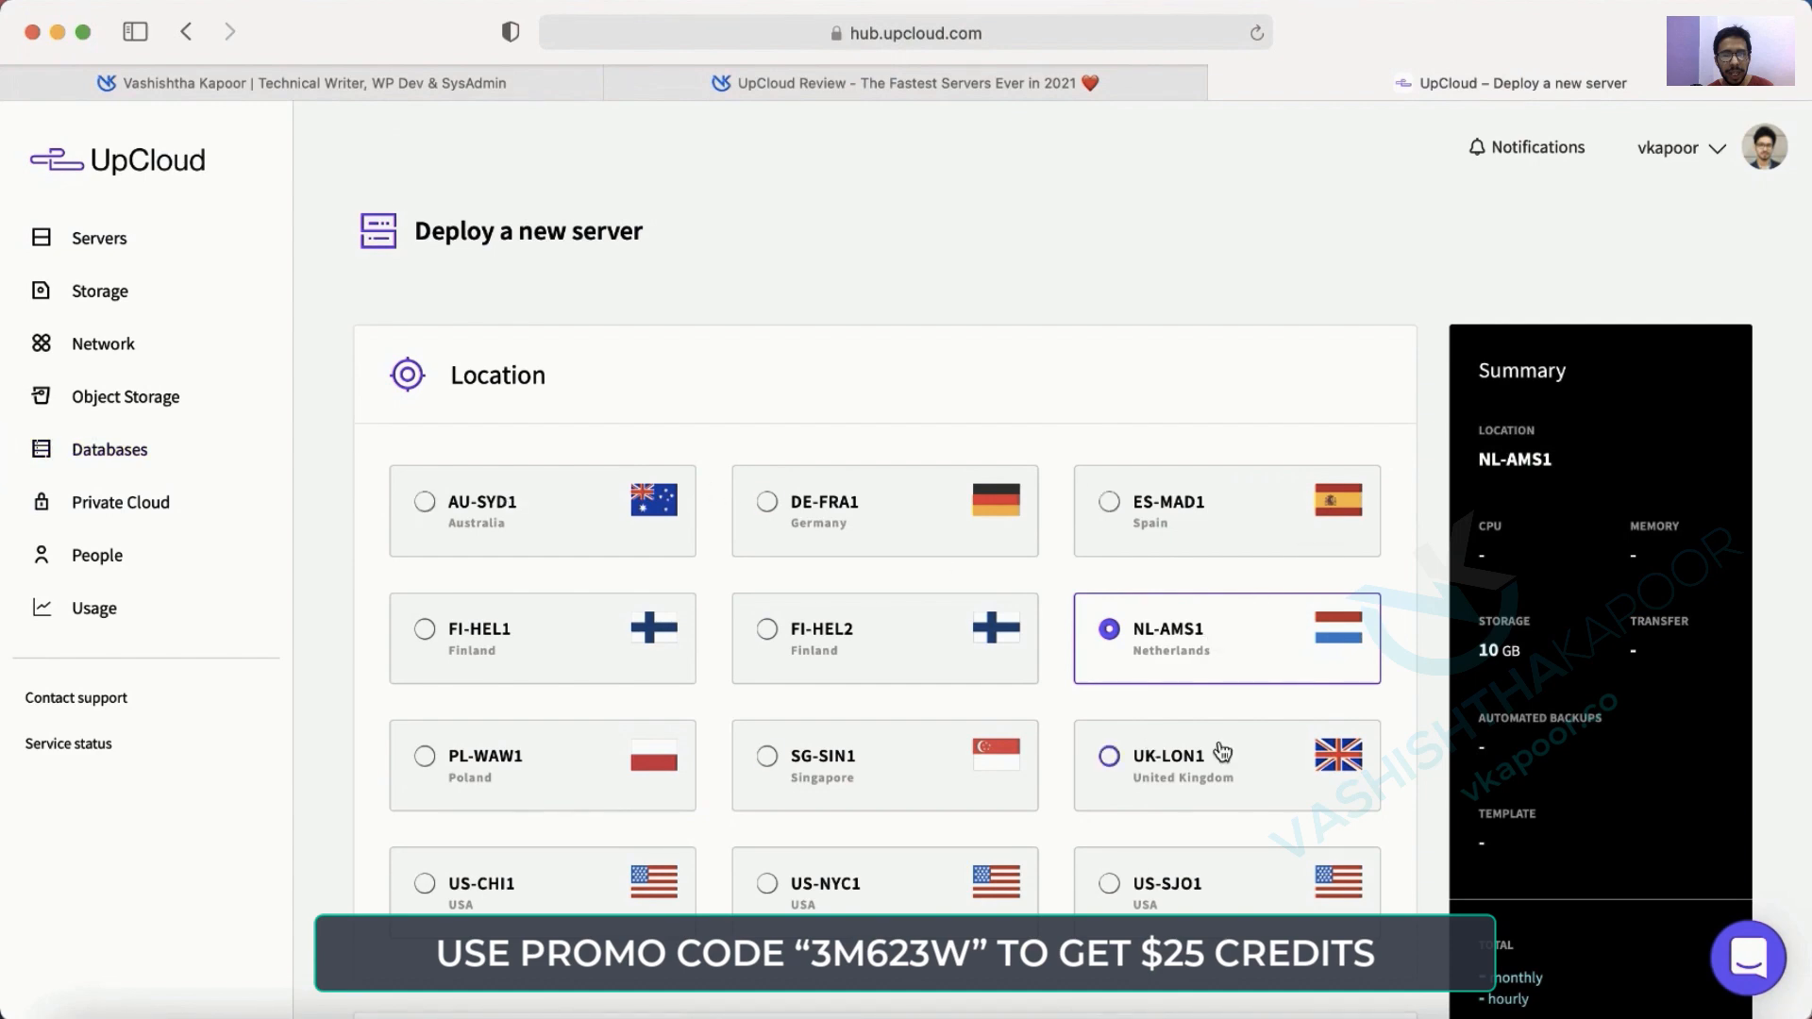
scroll(1222, 753, down, 5)
scroll(1223, 752, down, 6)
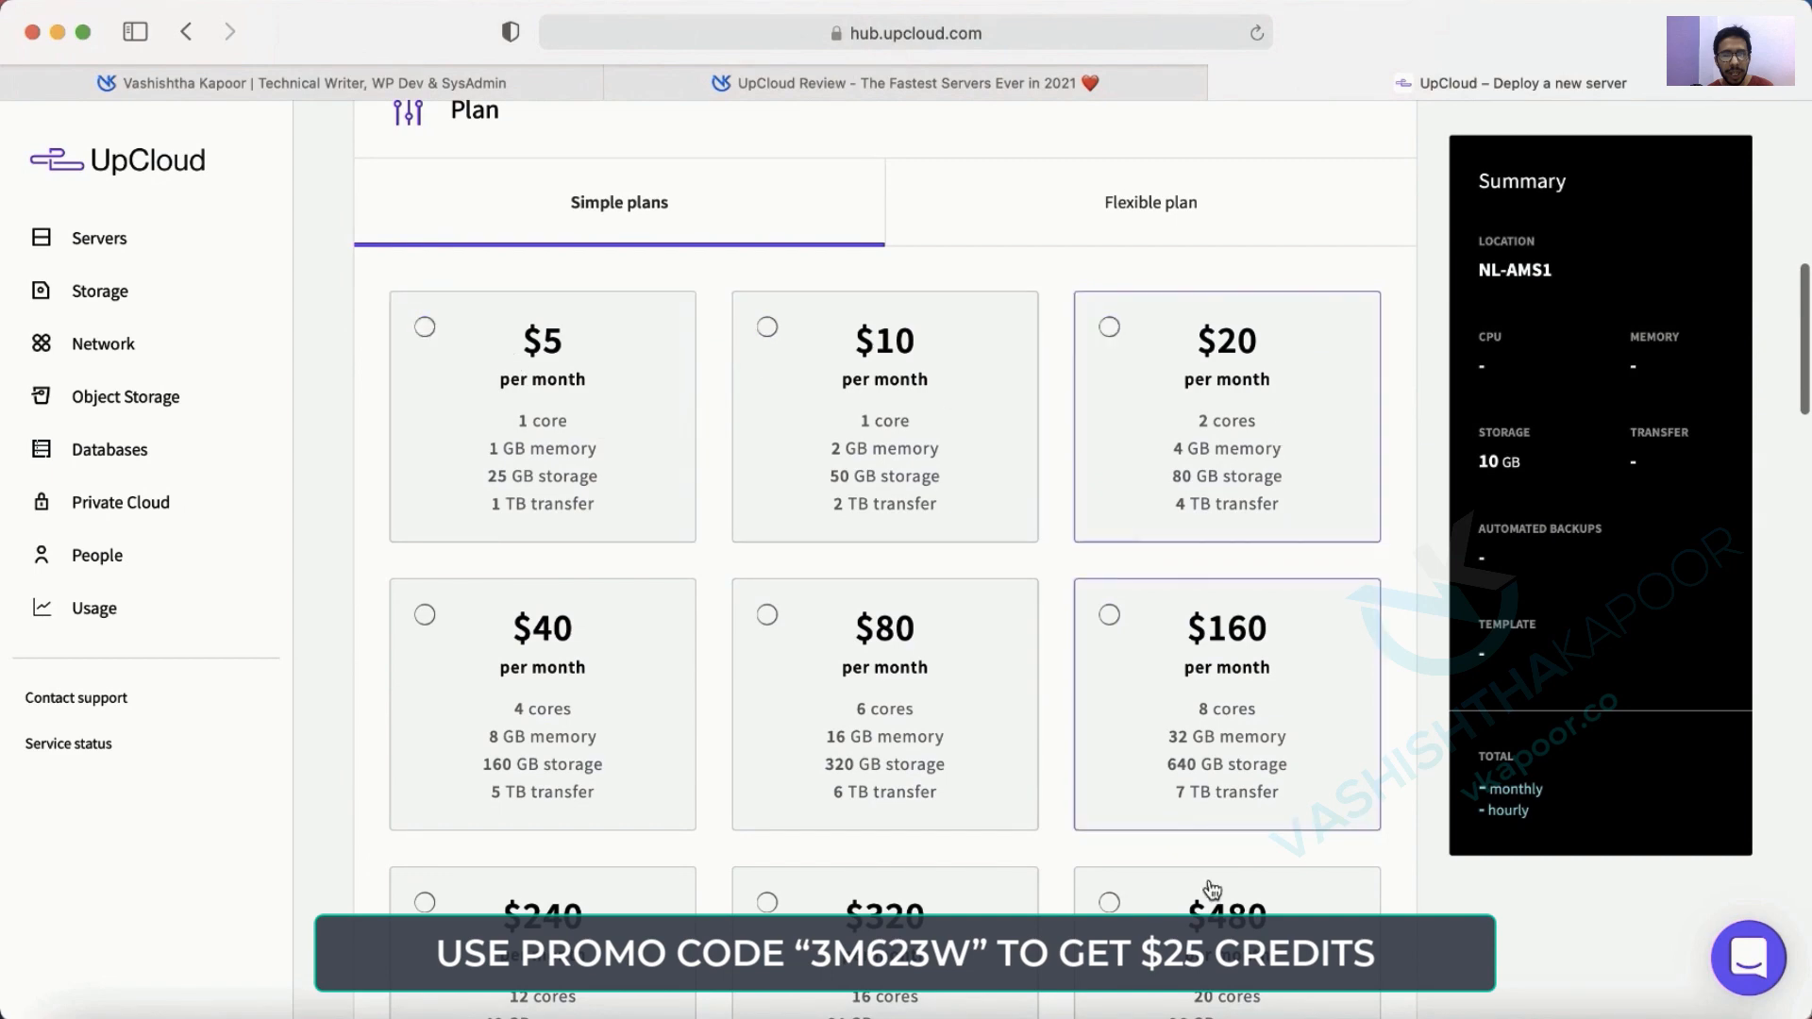
Choose the $5 per month simple plan for the new server.
click(498, 394)
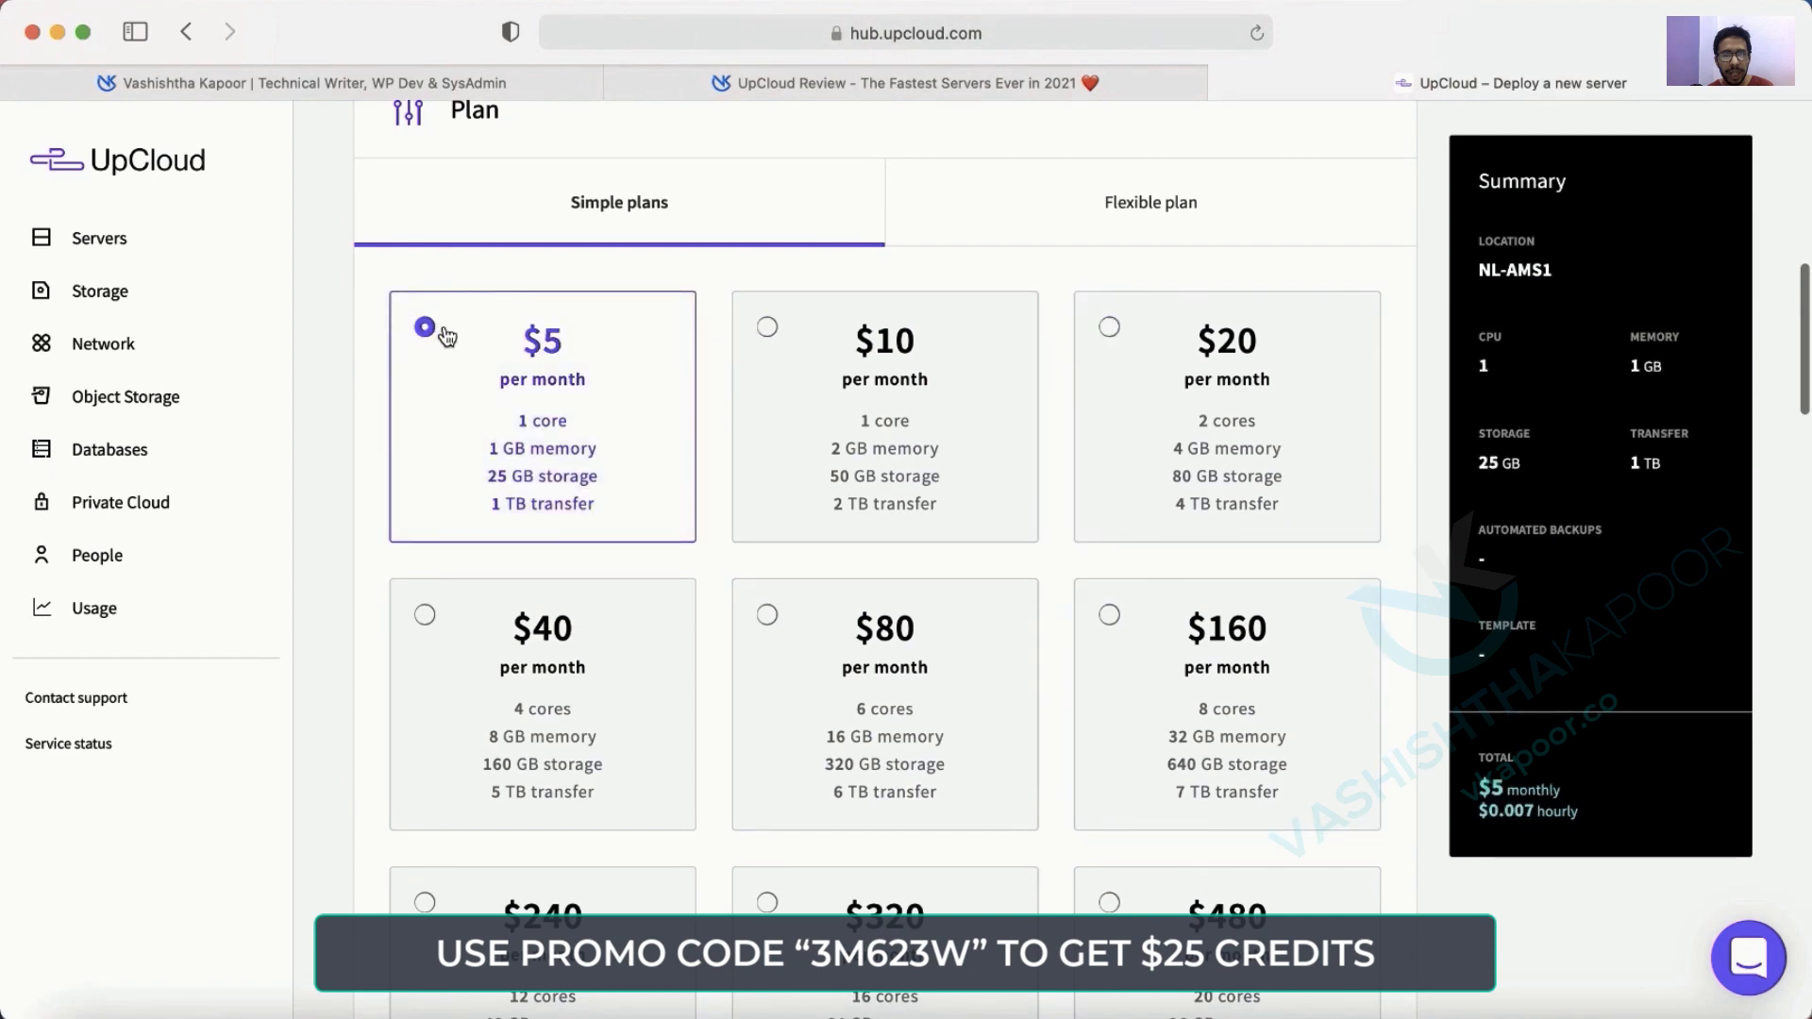
scroll(561, 406, down, 5)
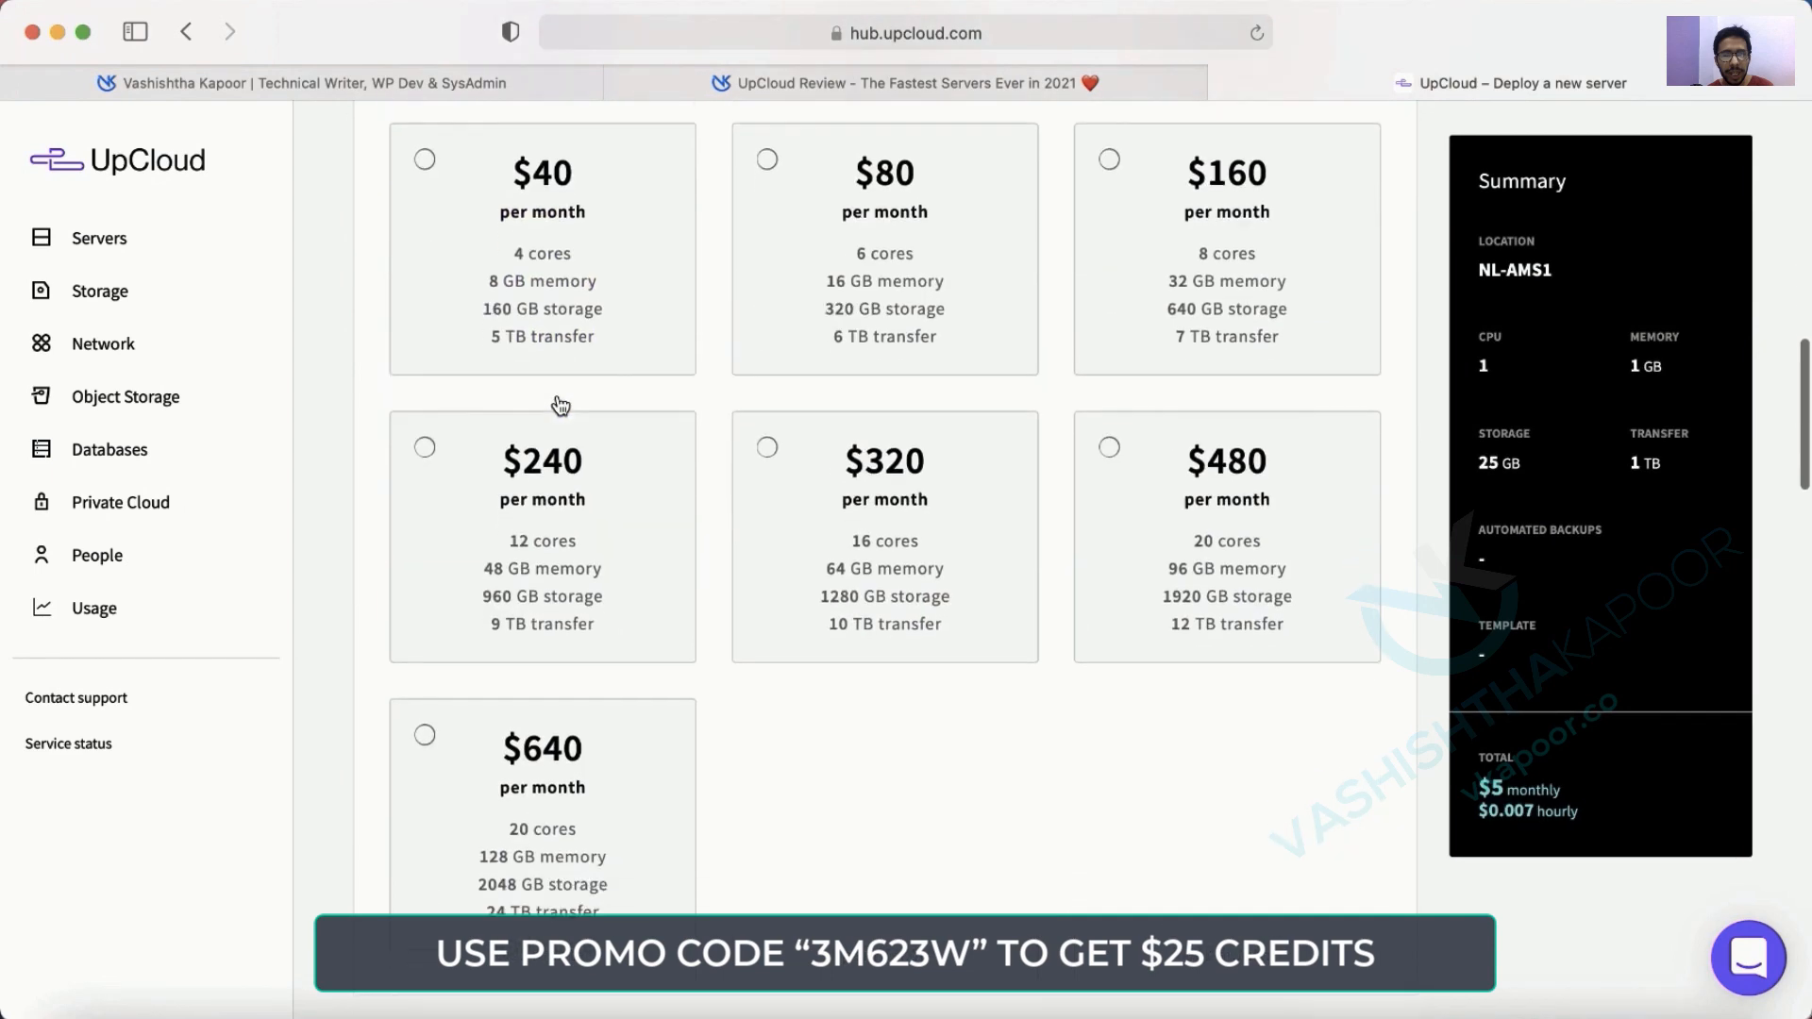
scroll(561, 405, down, 10)
scroll(463, 267, up, 2)
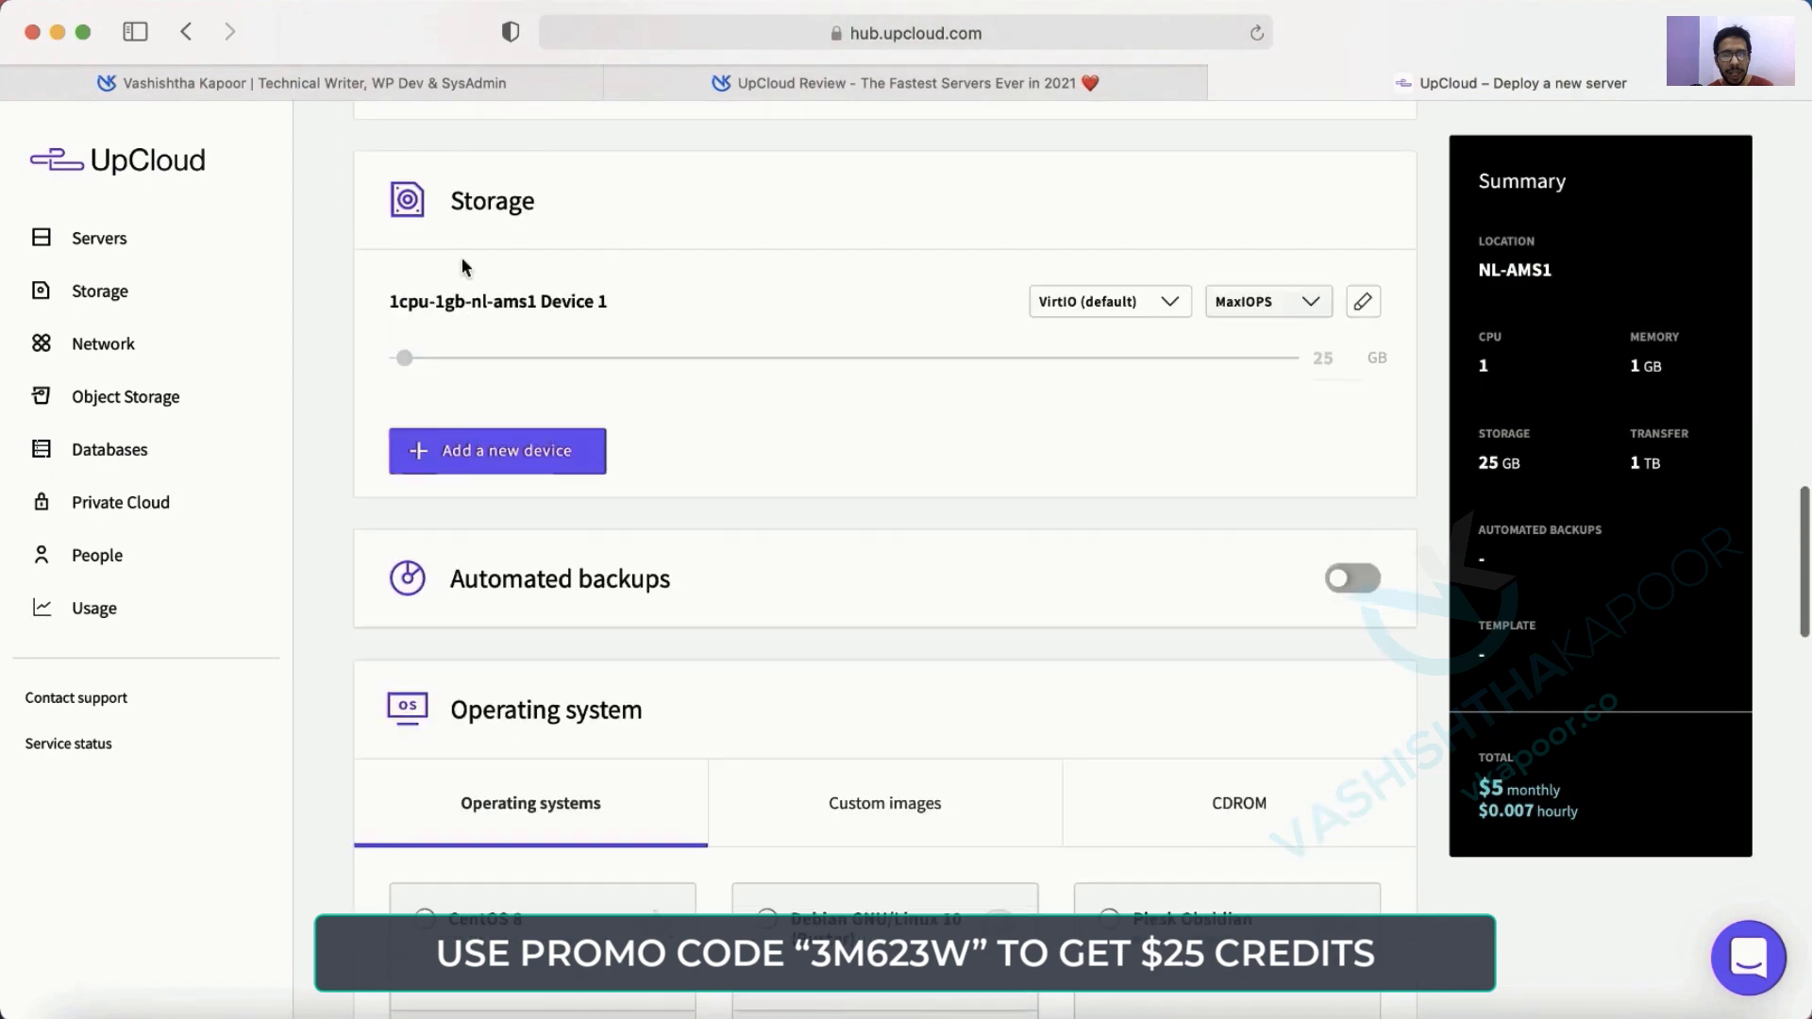
scroll(575, 546, up, 1)
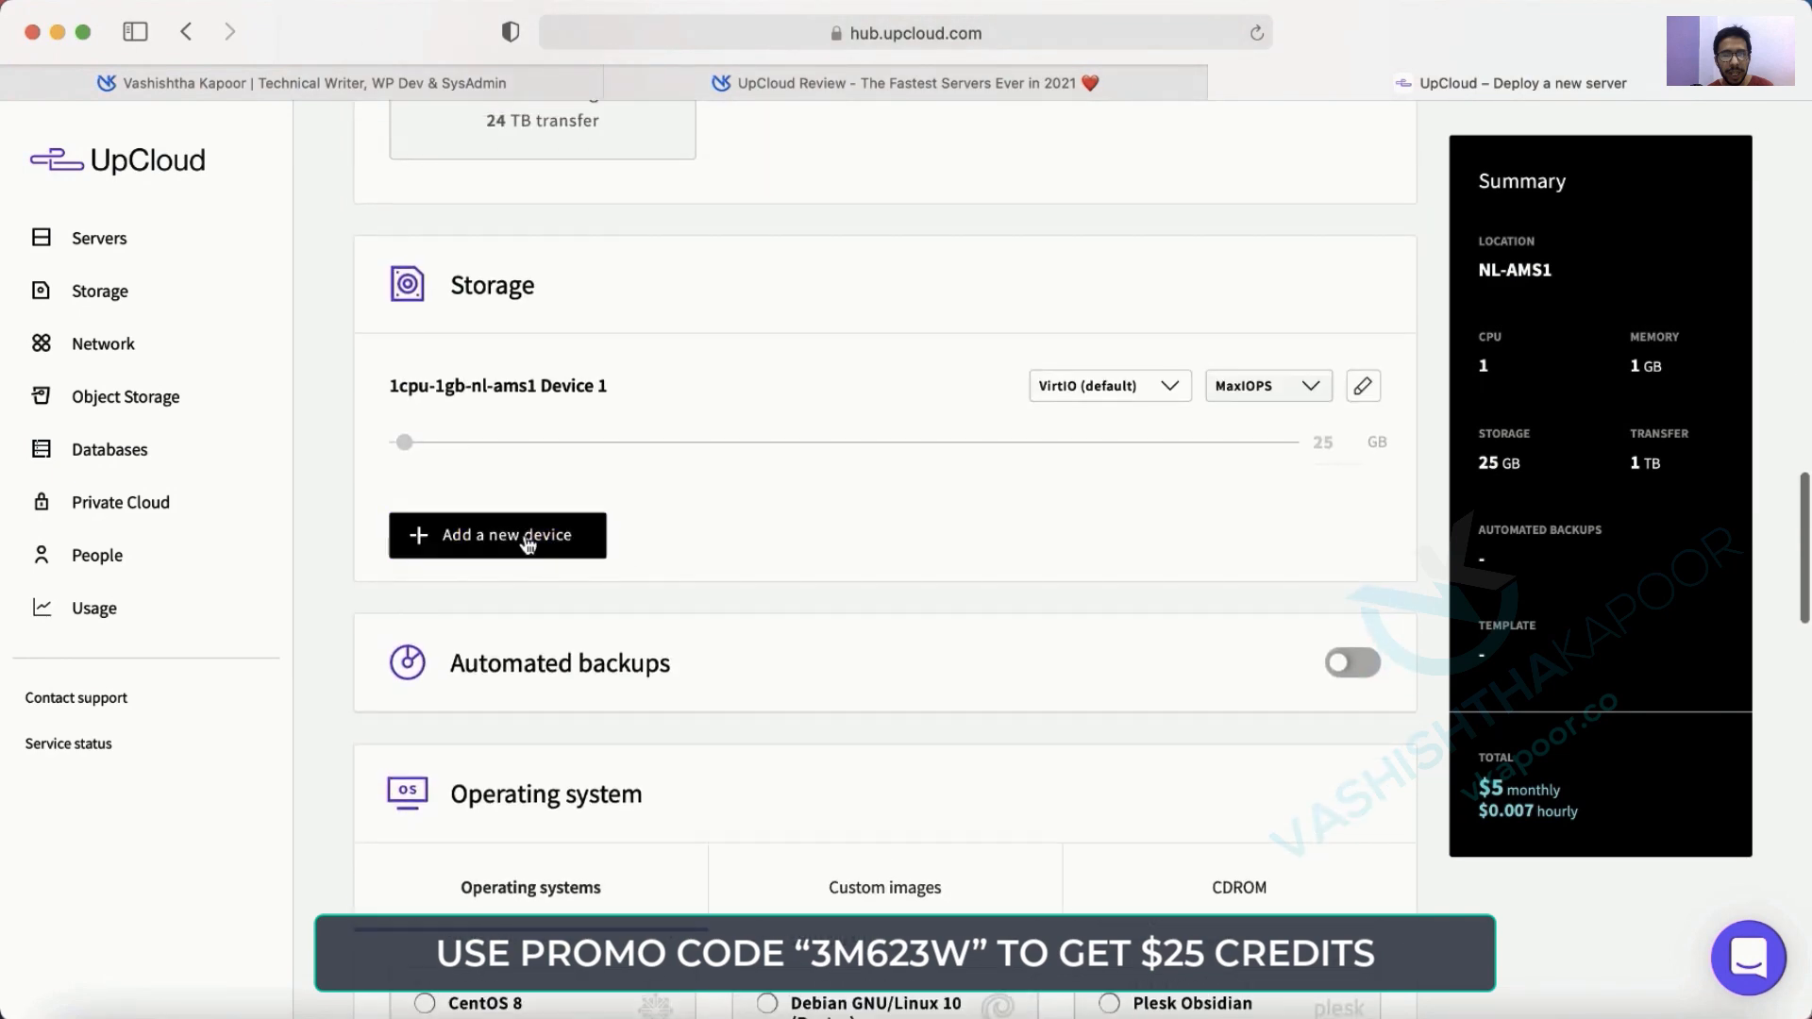
scroll(566, 534, down, 4)
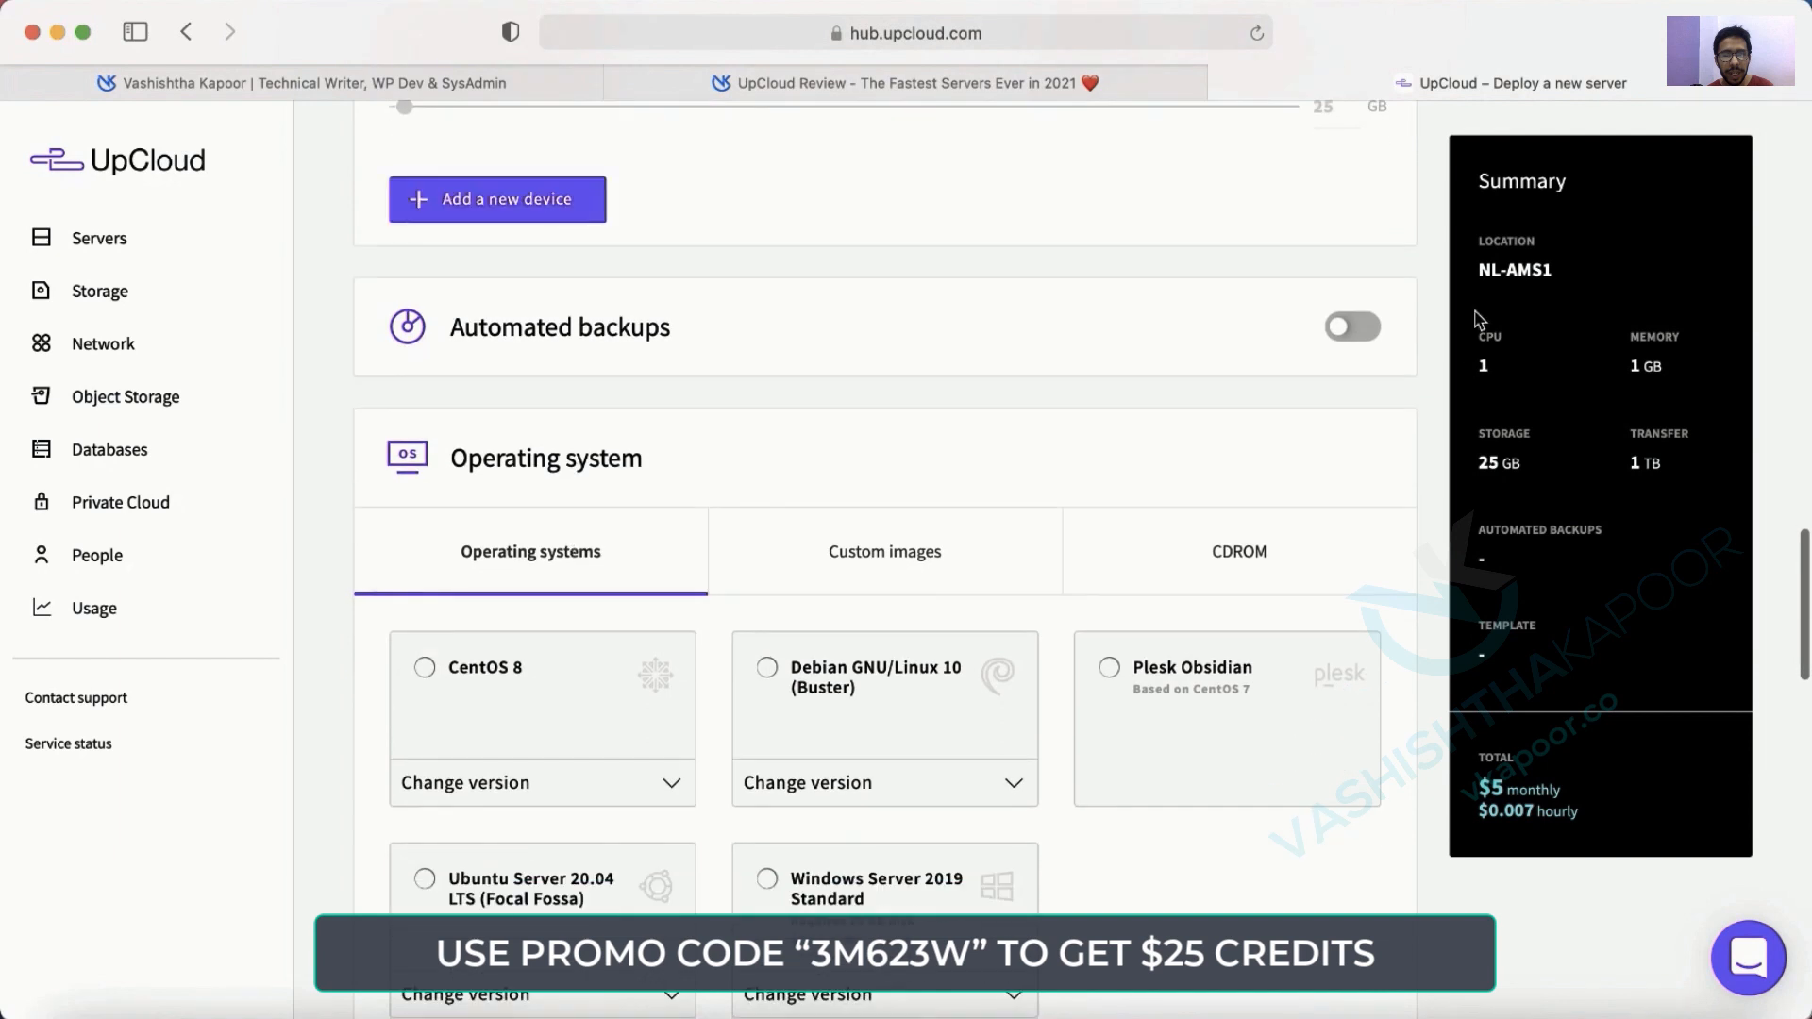
Switch on automated backups, settling on the Week plan after trying Year and Month.
click(1357, 342)
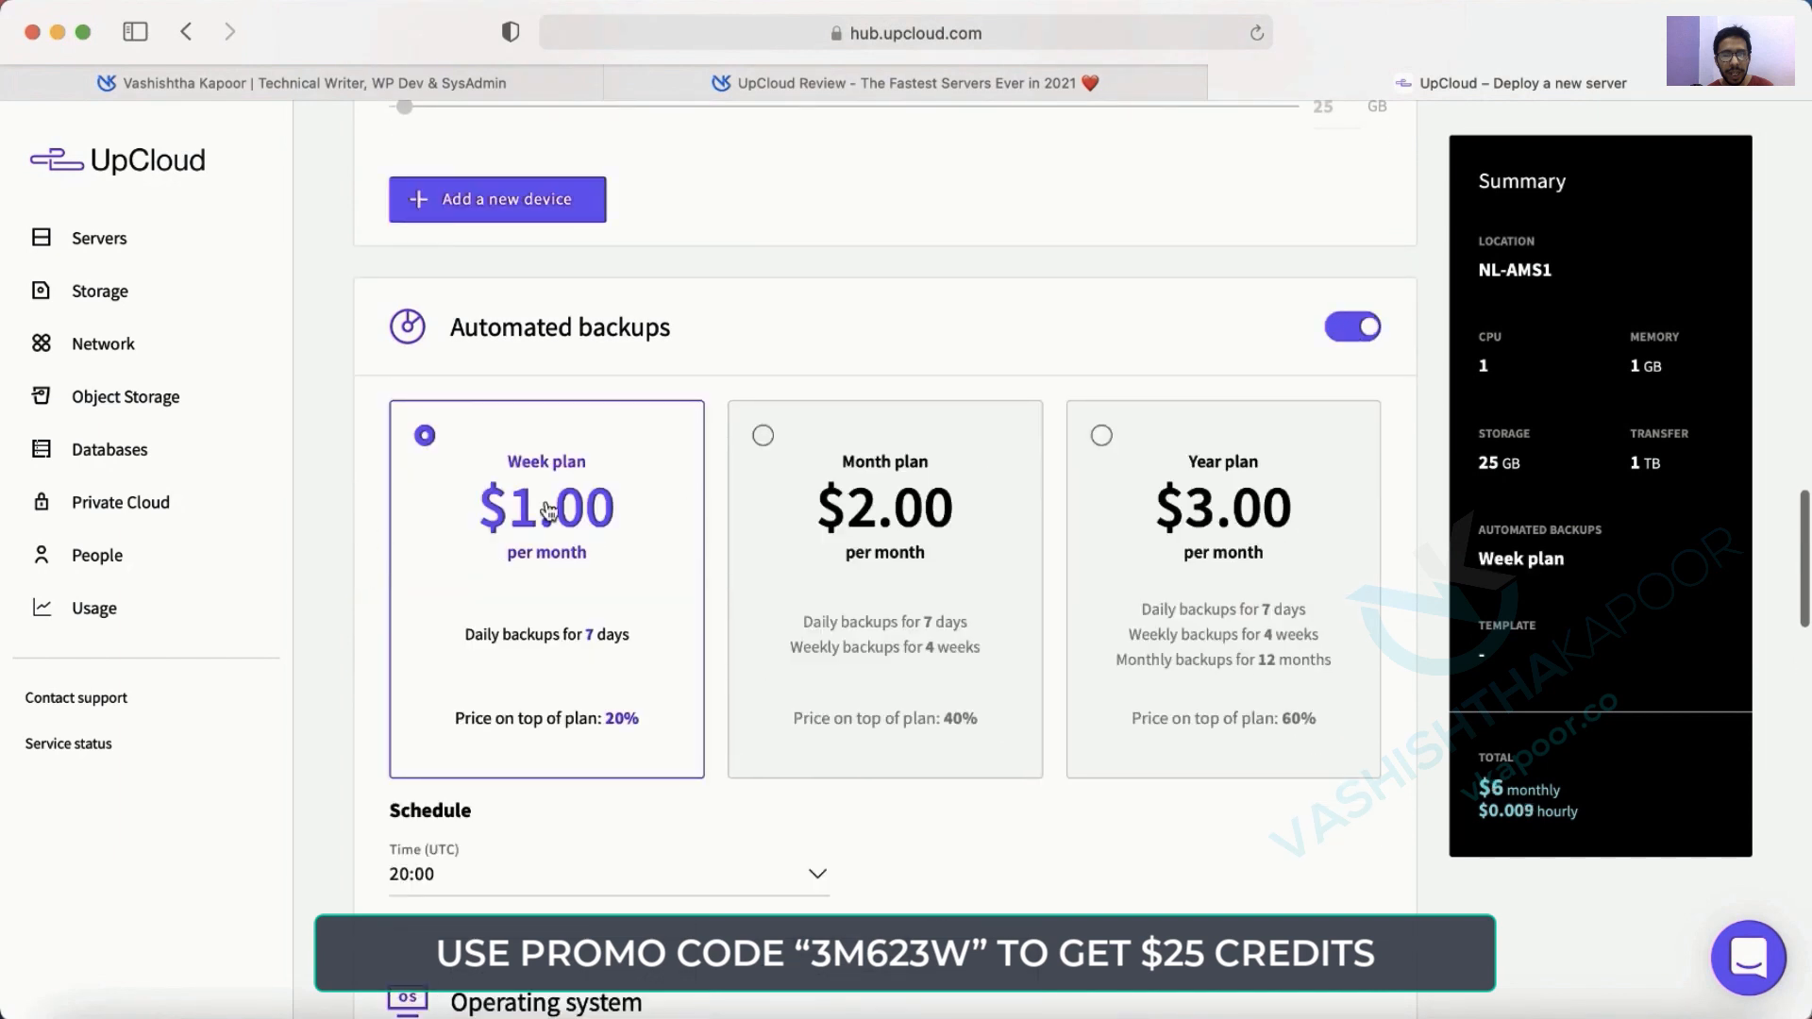
click(1215, 595)
click(879, 596)
click(521, 595)
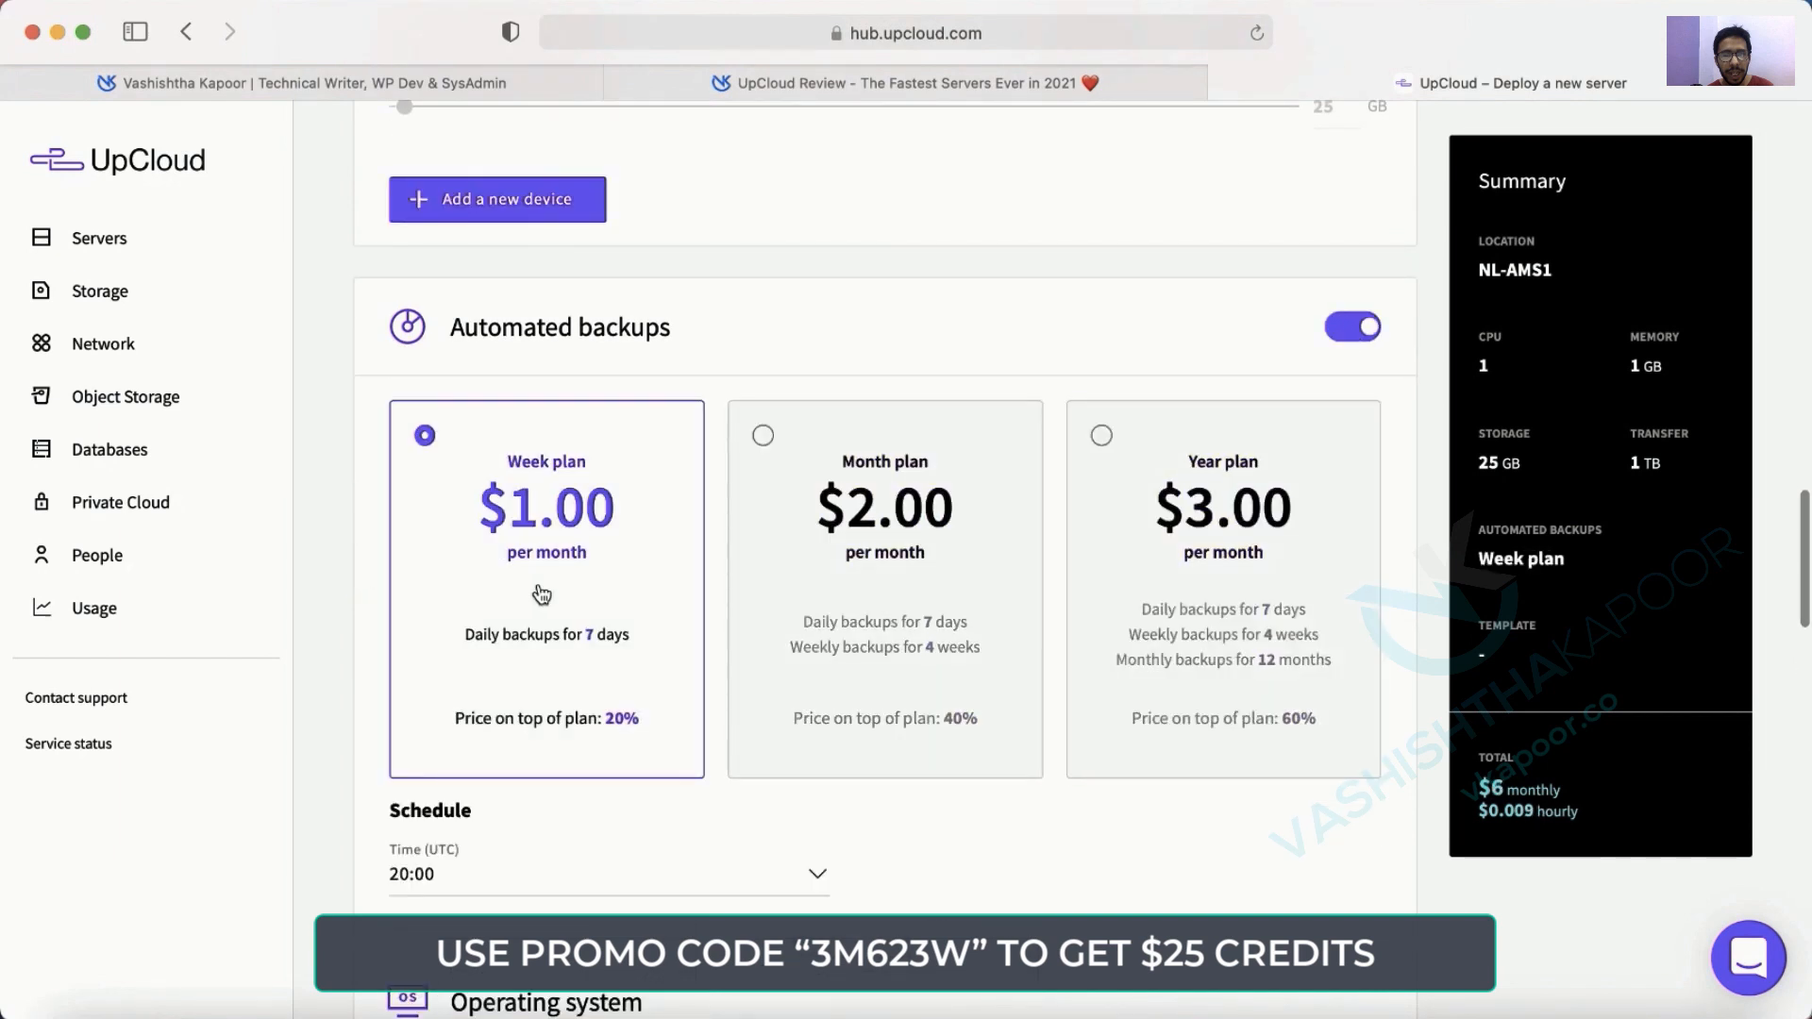
scroll(598, 558, up, 10)
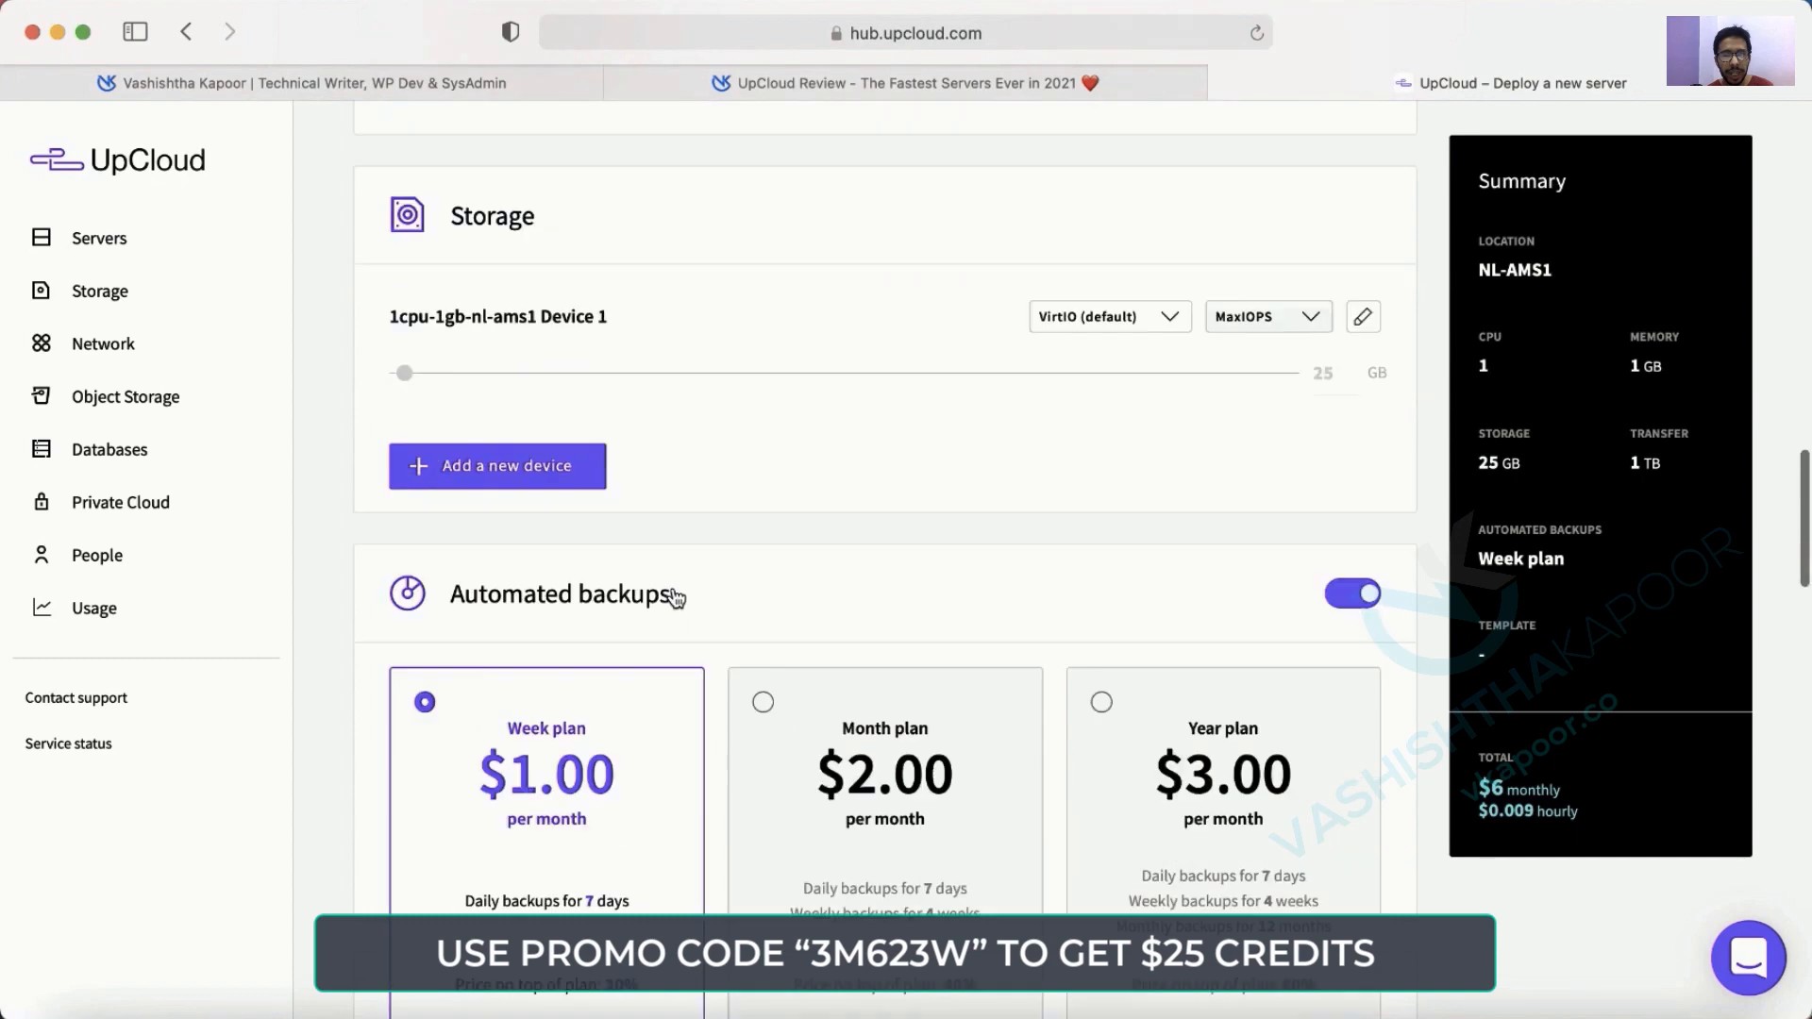
scroll(676, 598, up, 5)
Briefly pick the $10 plan, then return to the $5 per month plan.
click(923, 591)
scroll(922, 591, down, 15)
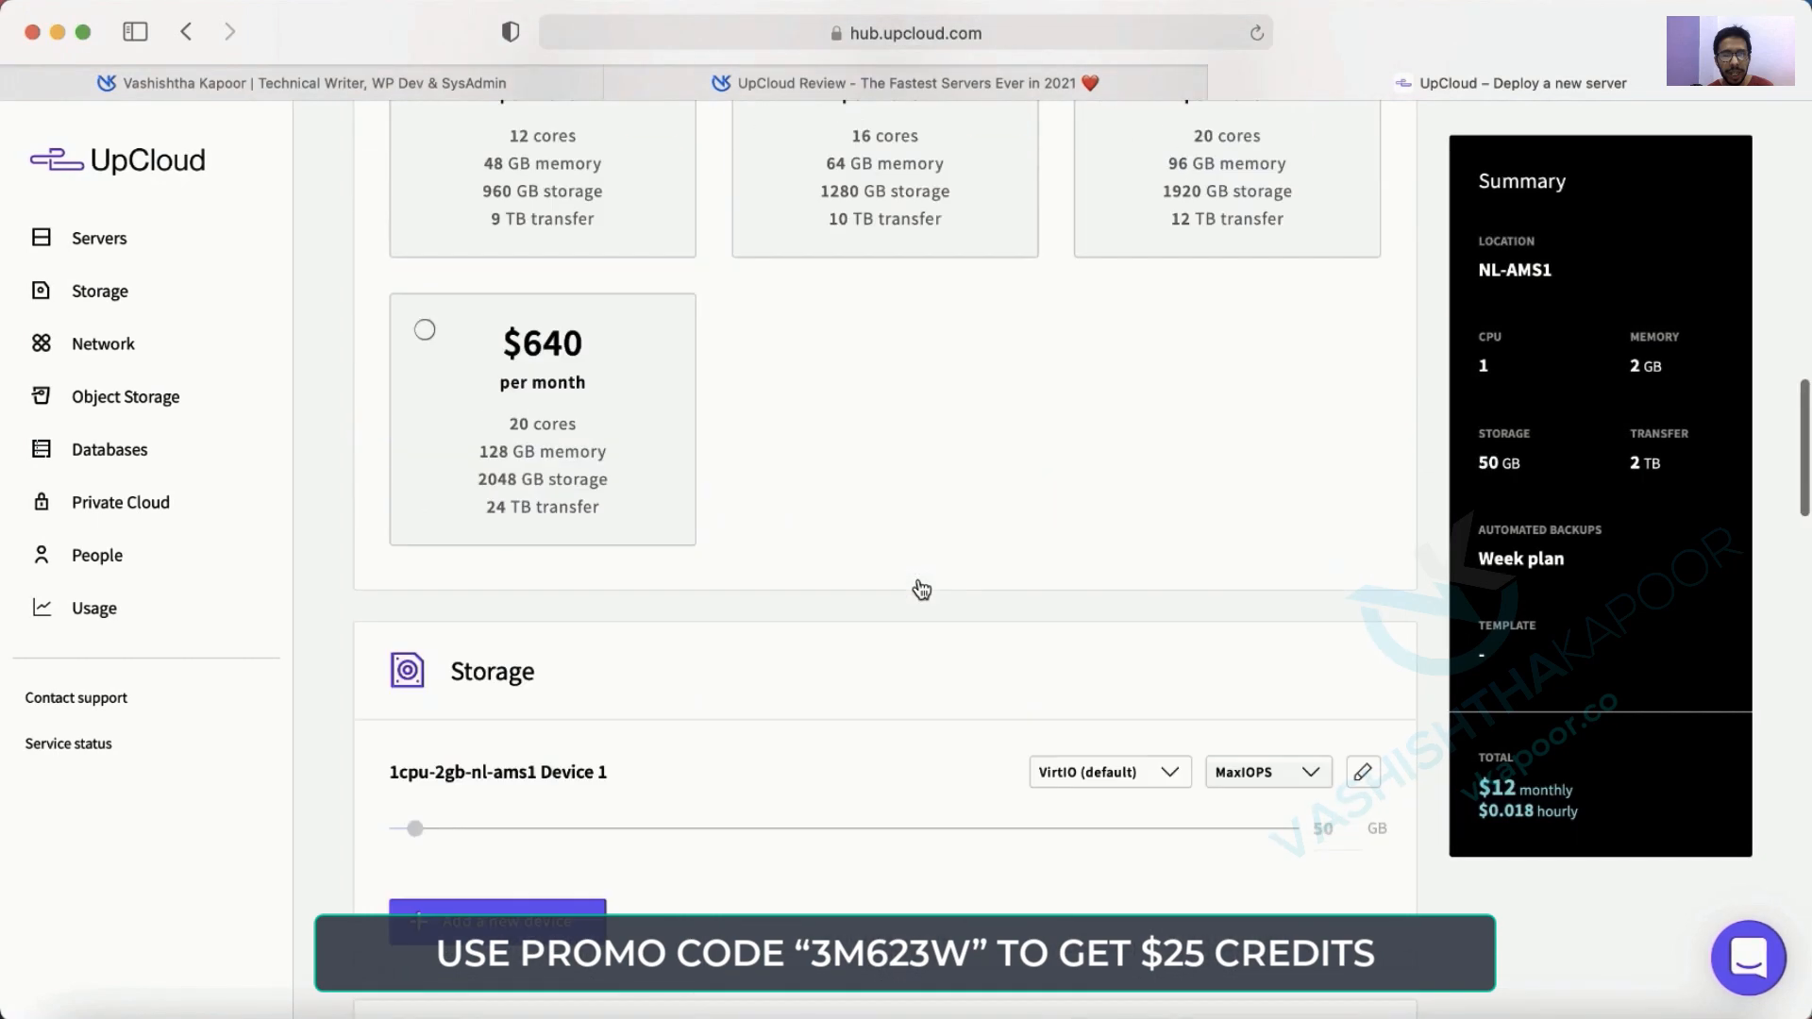
scroll(598, 466, up, 15)
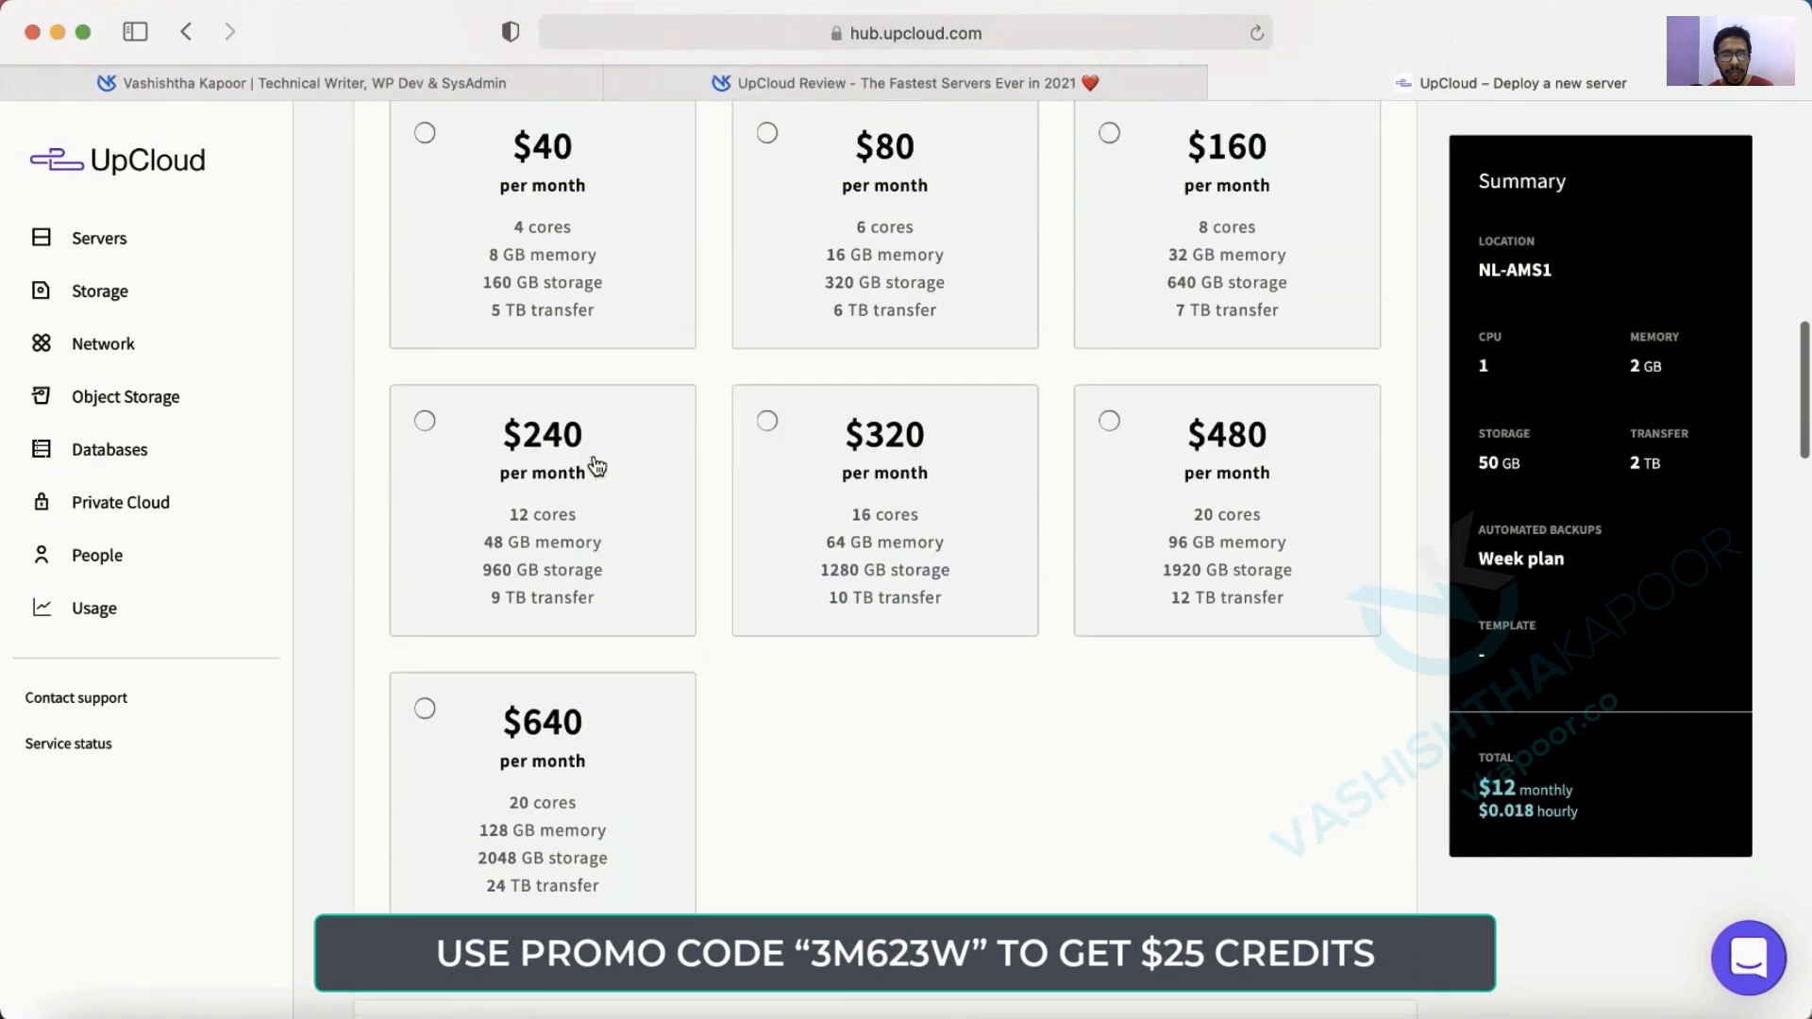
scroll(598, 466, up, 2)
click(595, 465)
scroll(595, 465, down, 12)
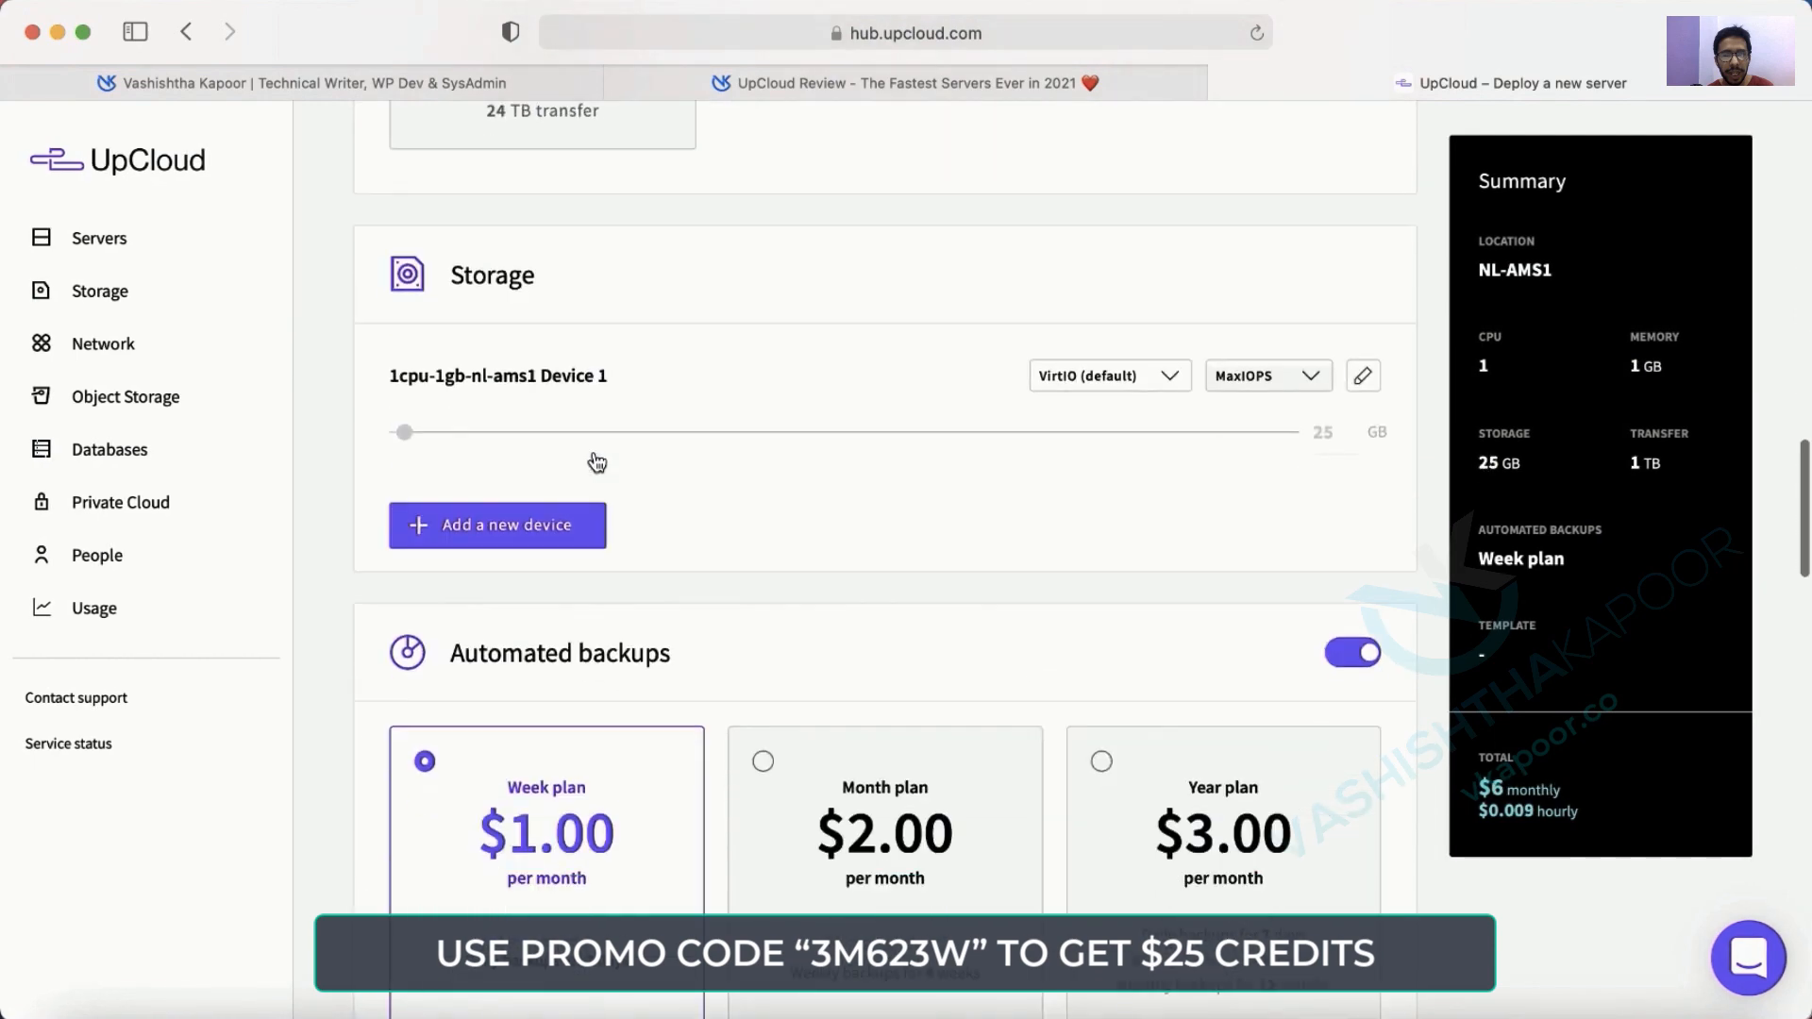
scroll(667, 506, down, 5)
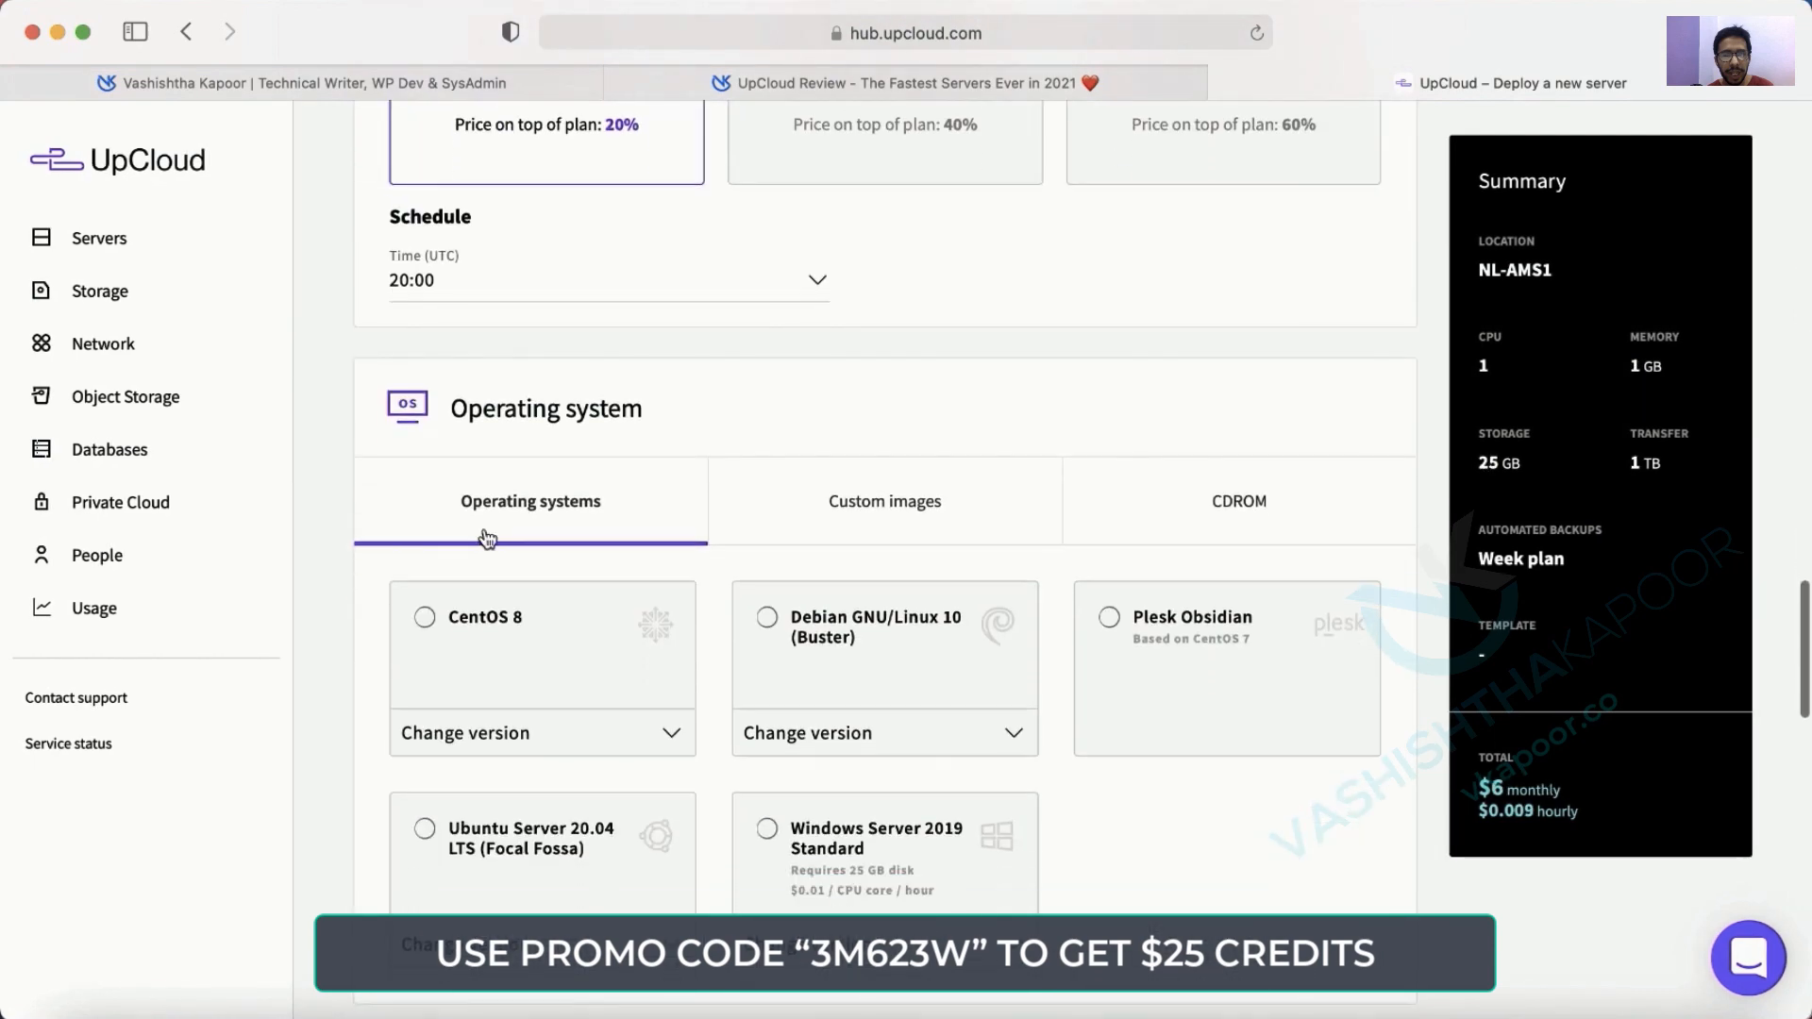
After browsing custom images, CDROM and CentOS 8, choose Ubuntu Server 20.04 LTS.
click(882, 515)
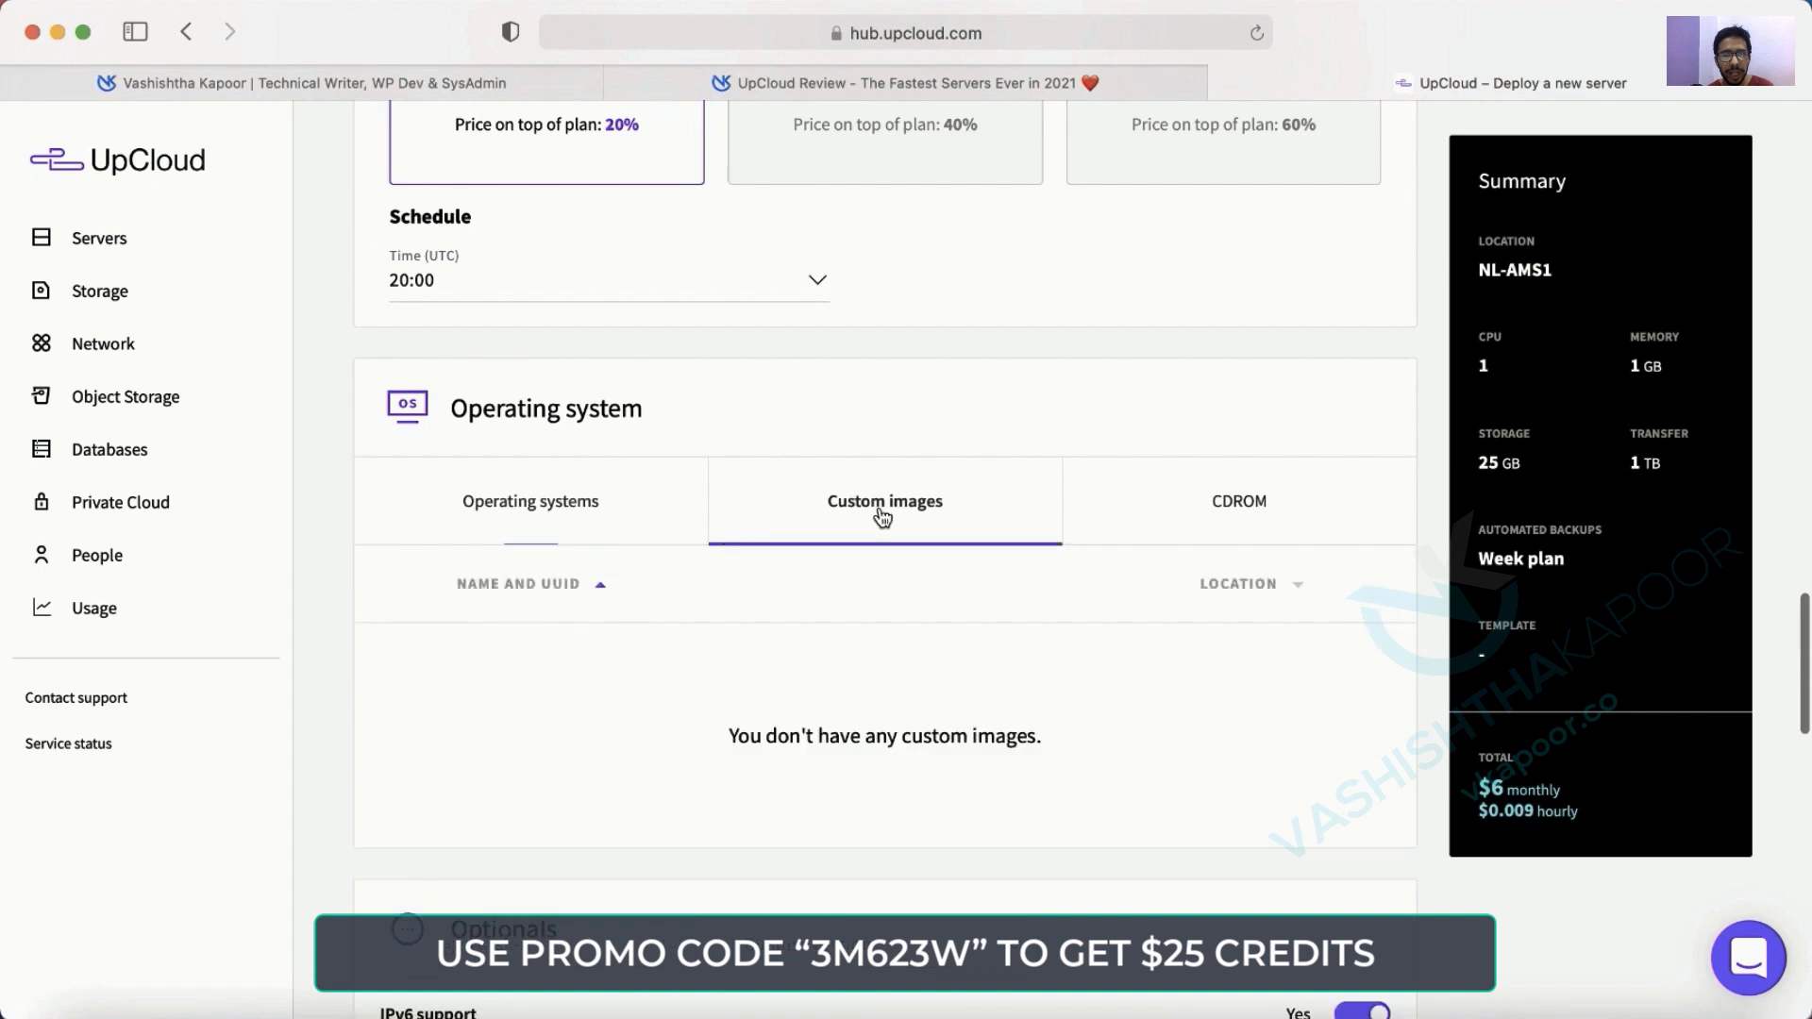
click(592, 520)
click(1237, 505)
click(525, 512)
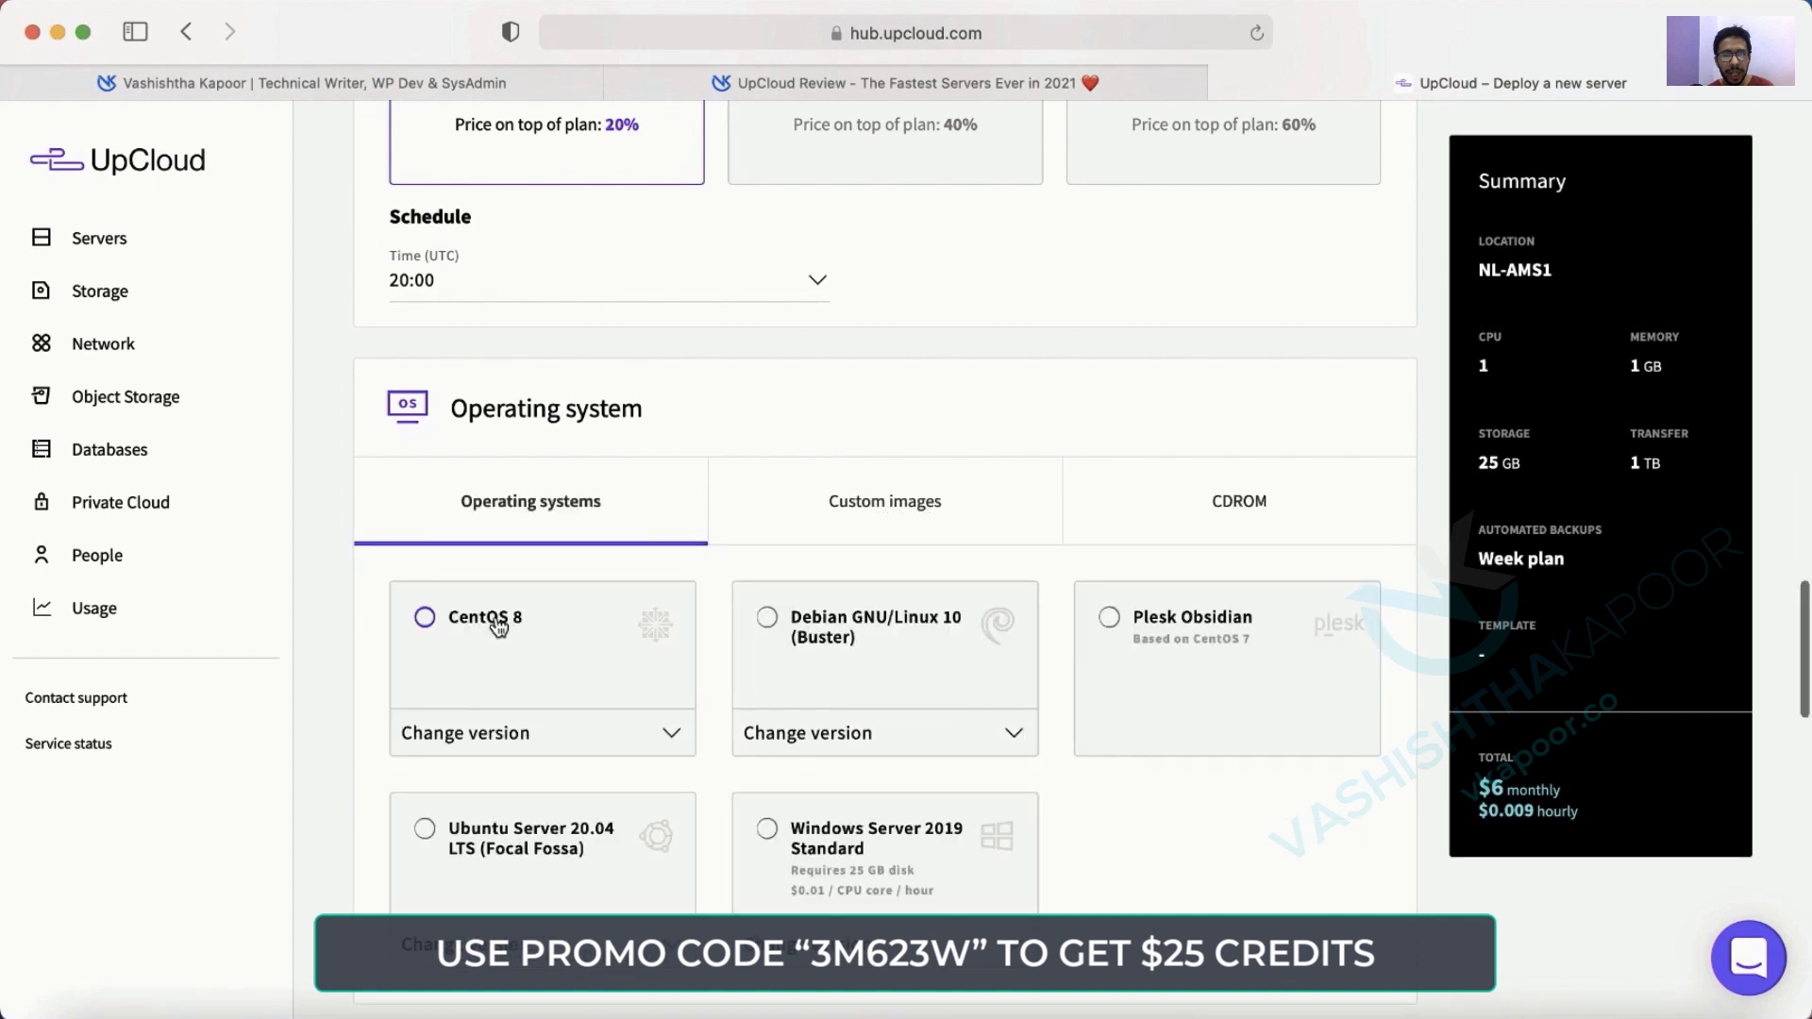
click(450, 627)
scroll(453, 628, down, 3)
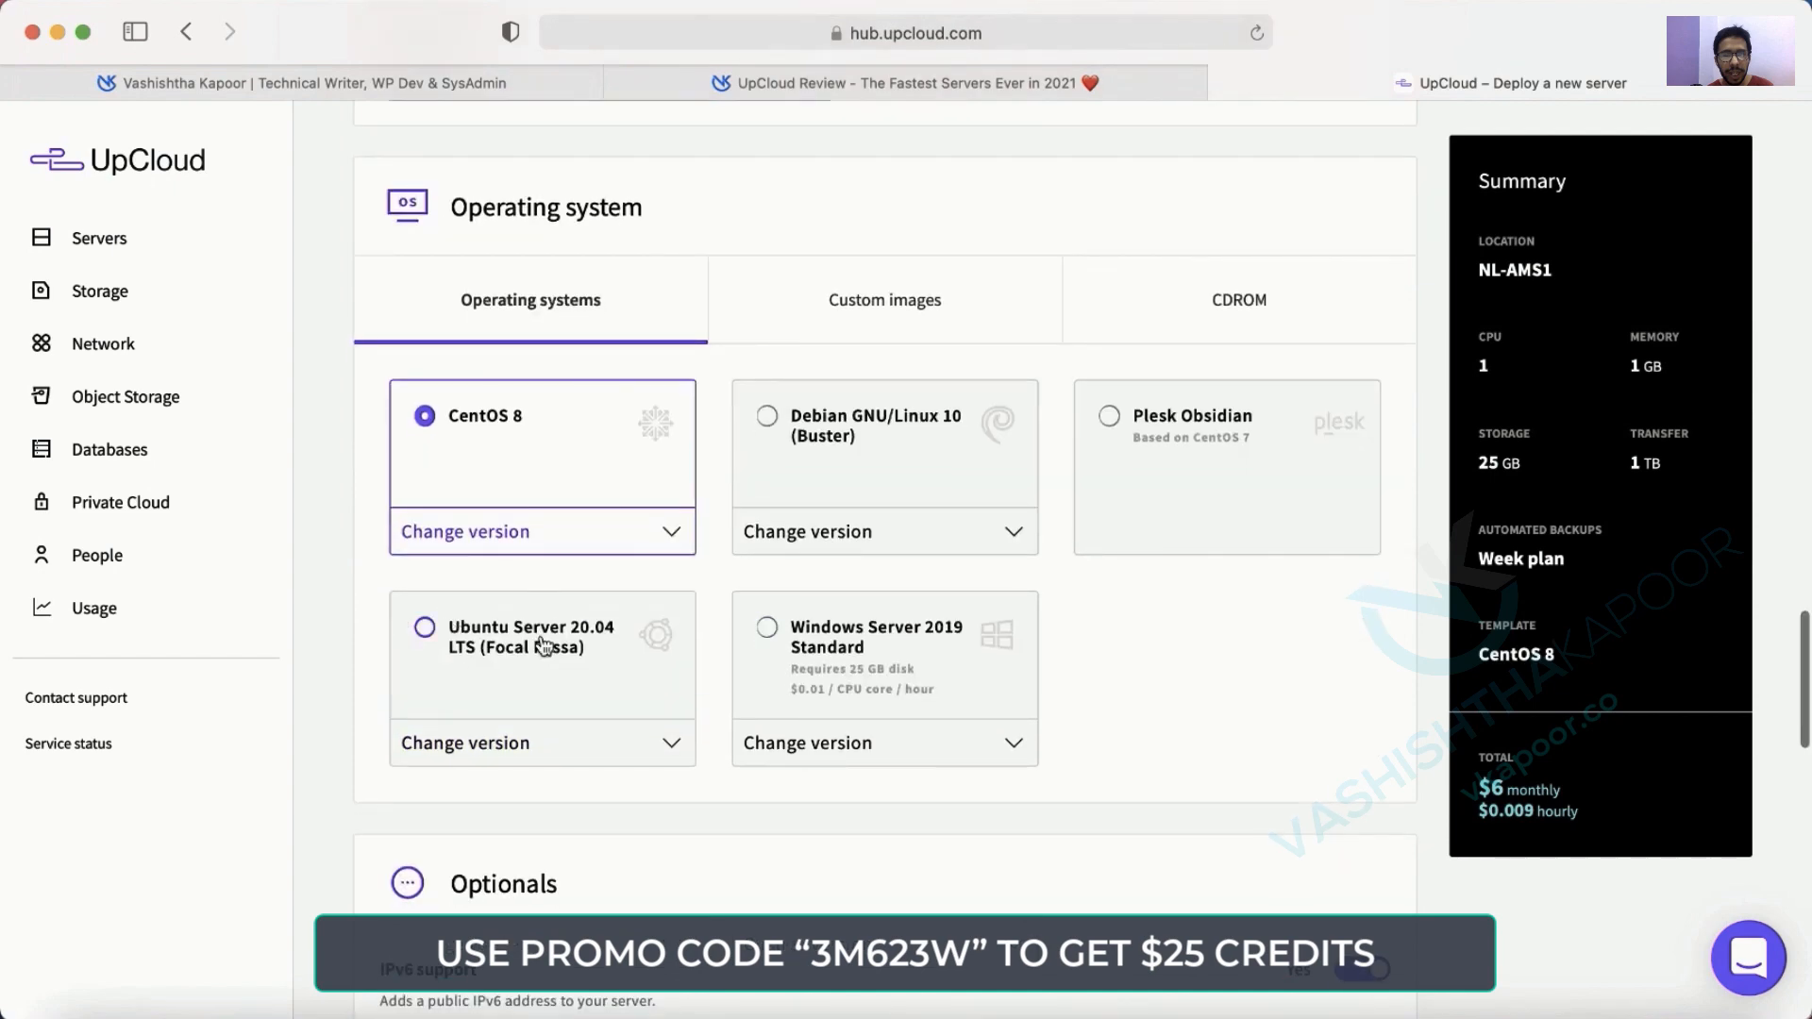
click(501, 651)
scroll(550, 668, down, 8)
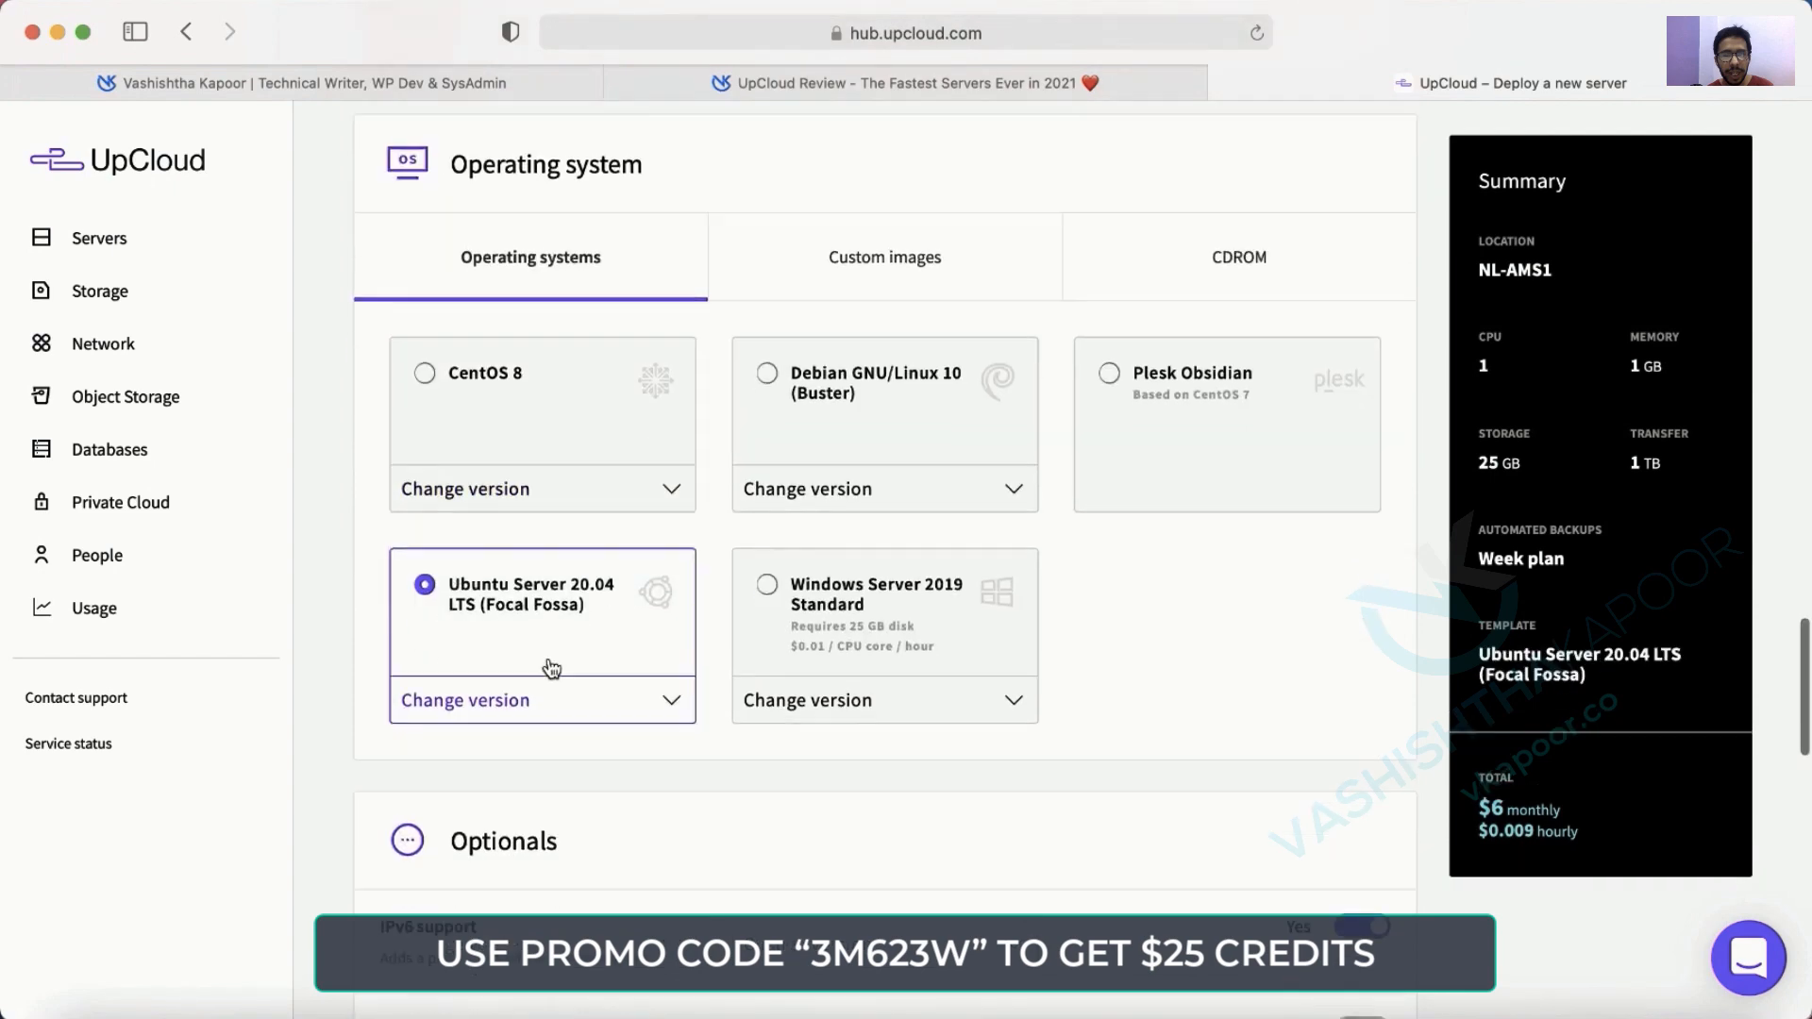
scroll(552, 669, down, 3)
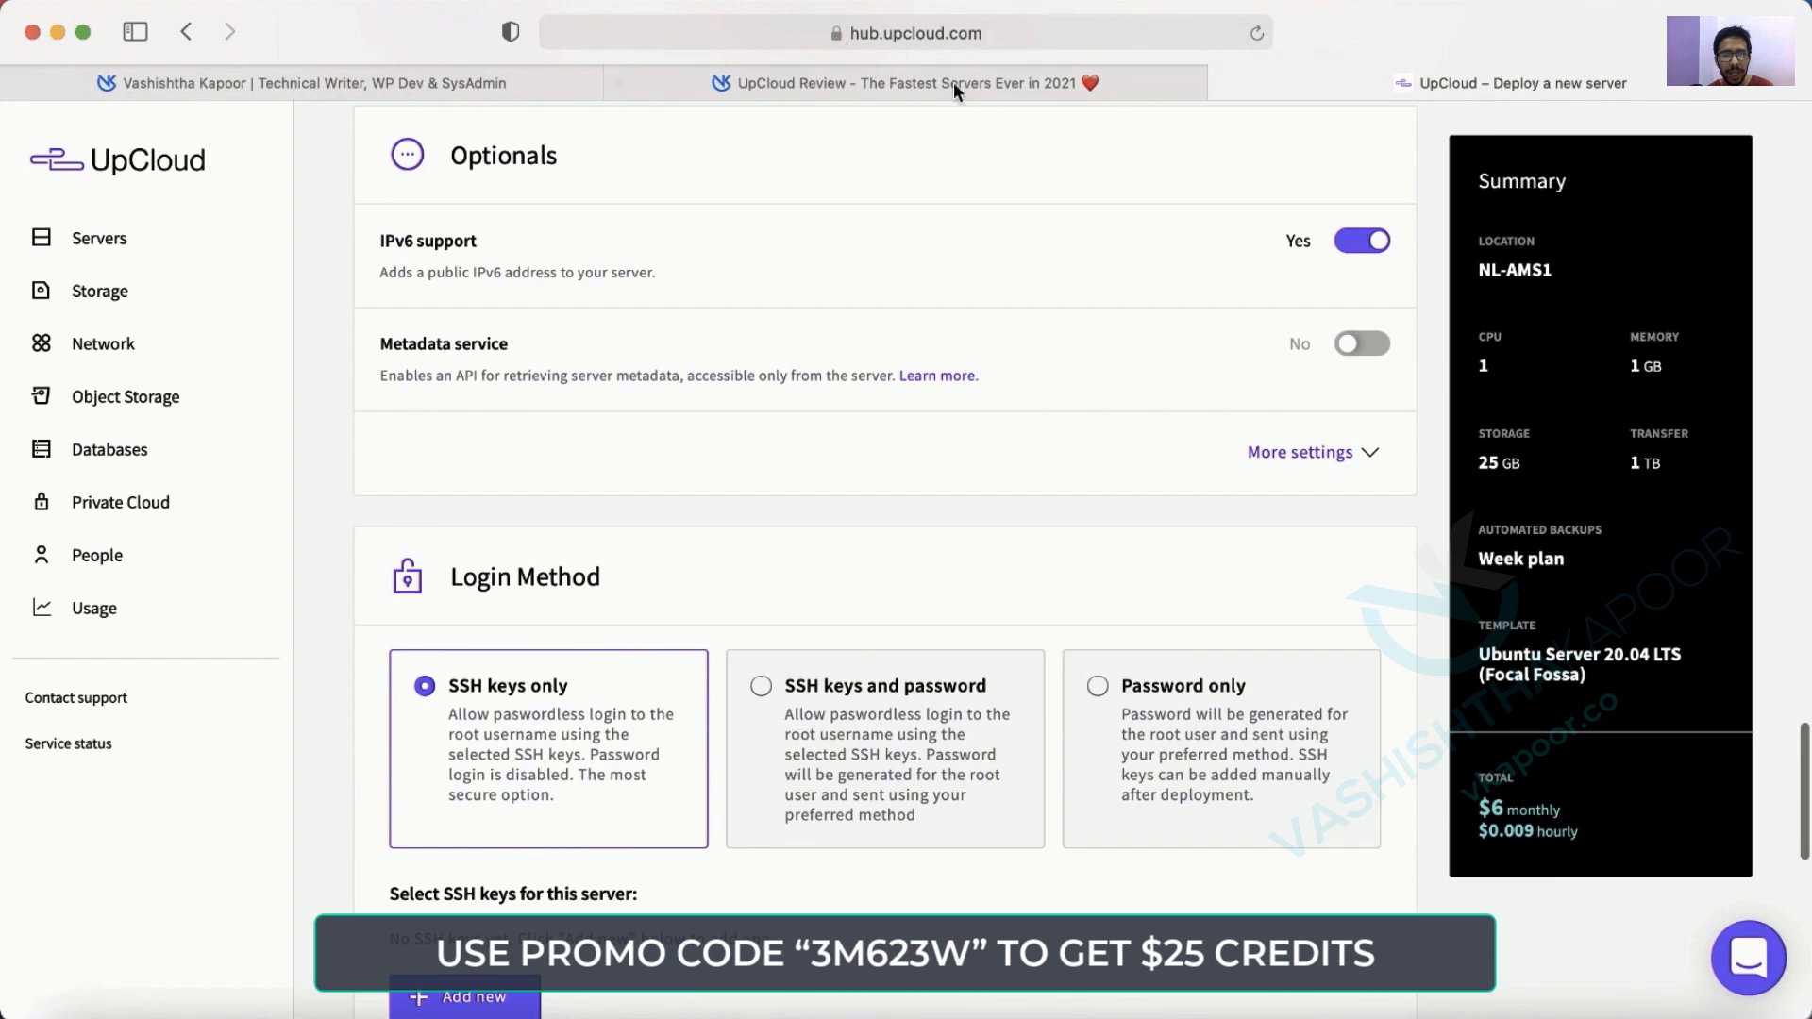
Turn off IPv6 support and reveal the extra timezone and adapter settings.
click(1359, 244)
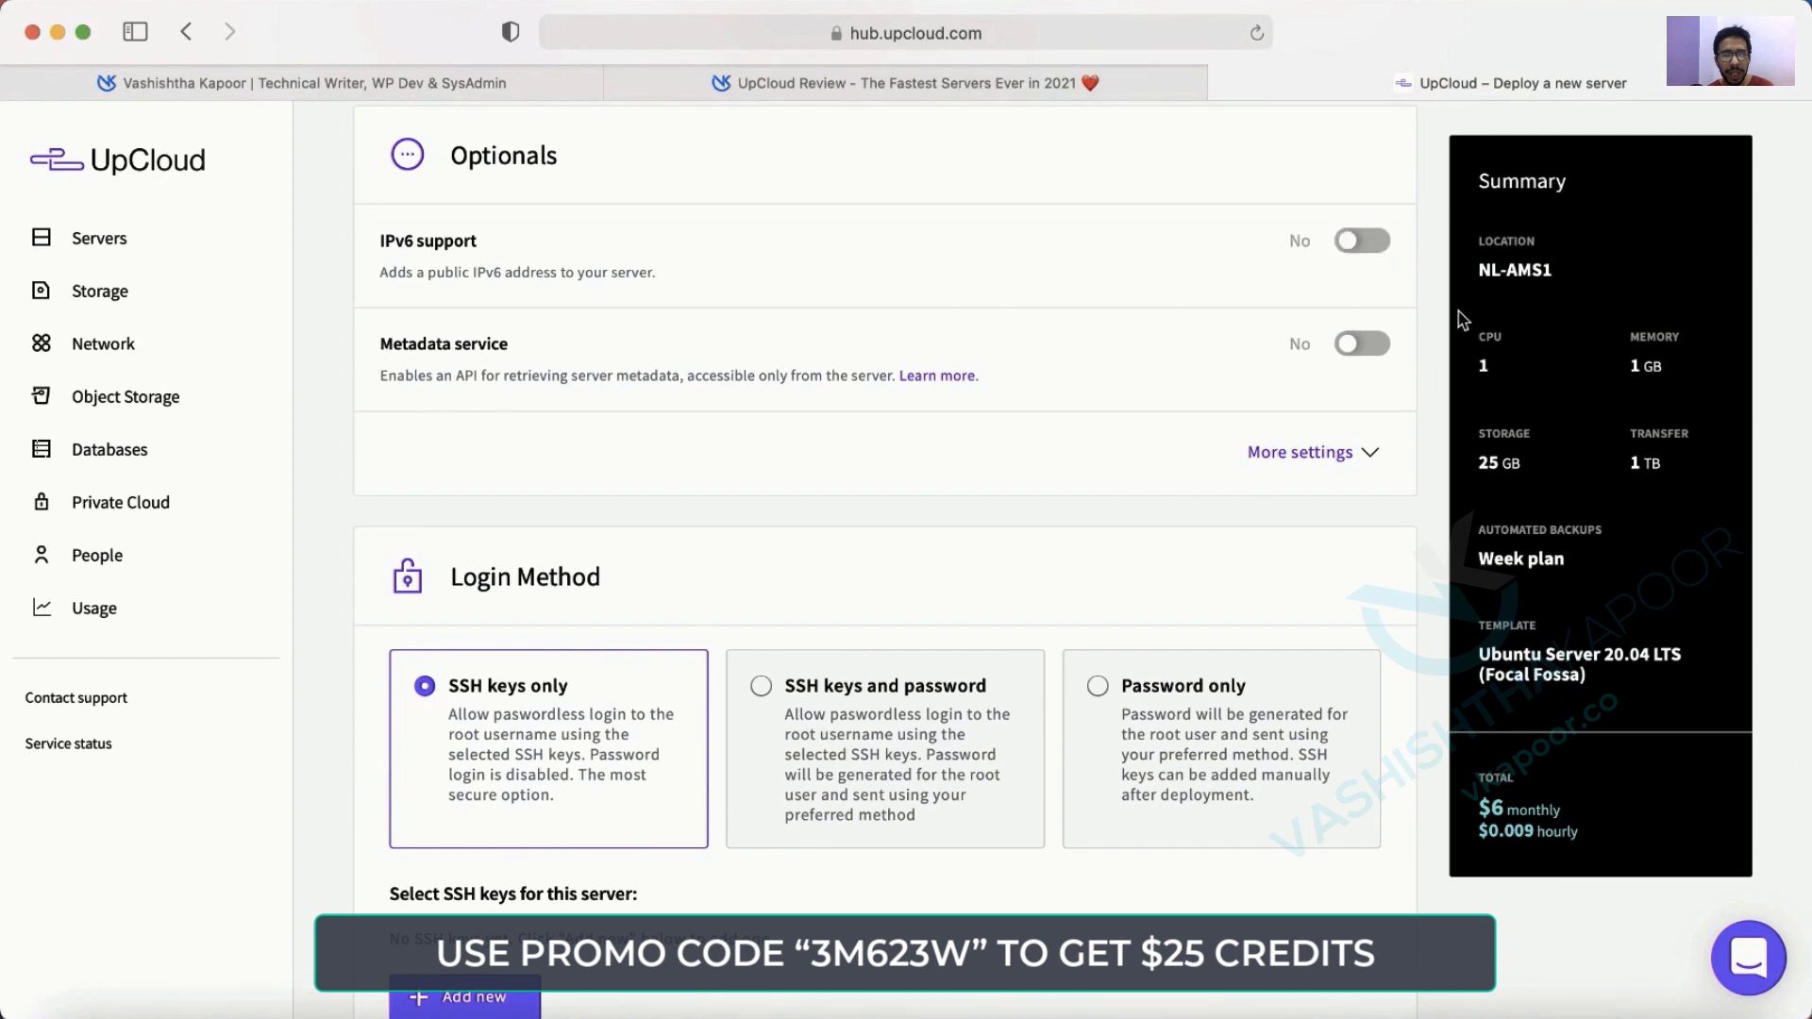
scroll(985, 297, down, 3)
scroll(1322, 264, up, 2)
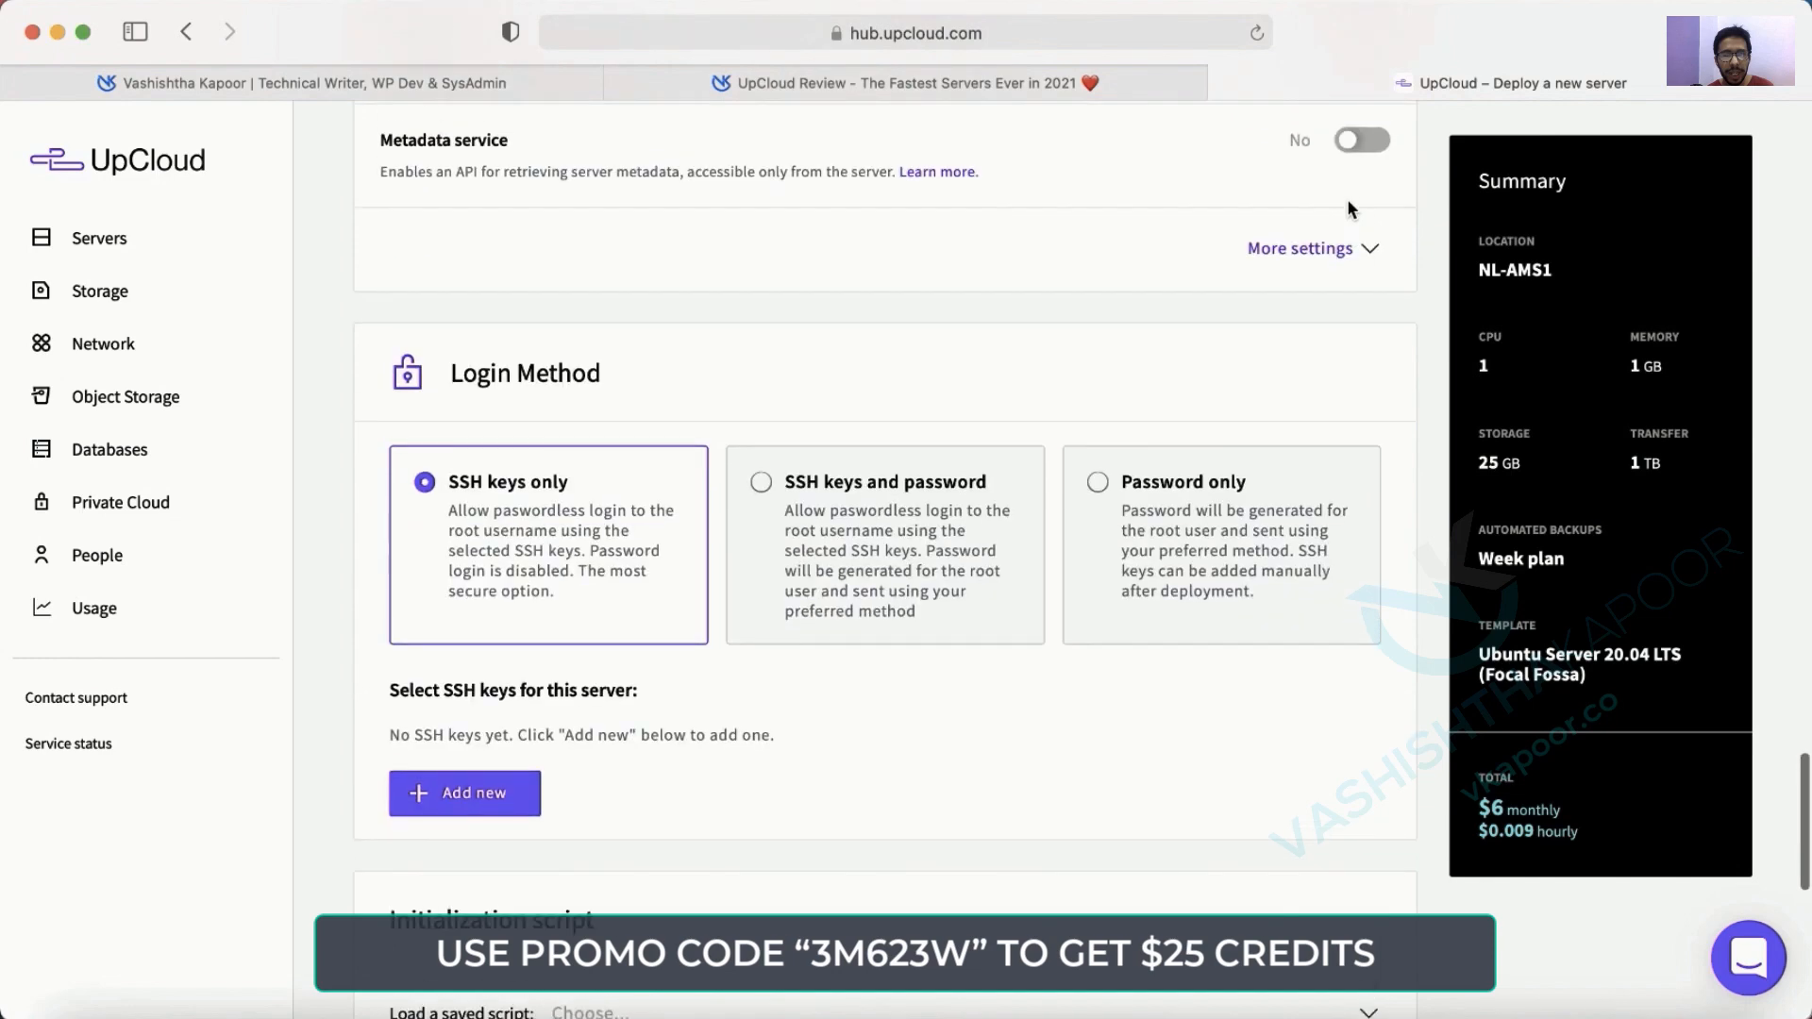
click(1321, 266)
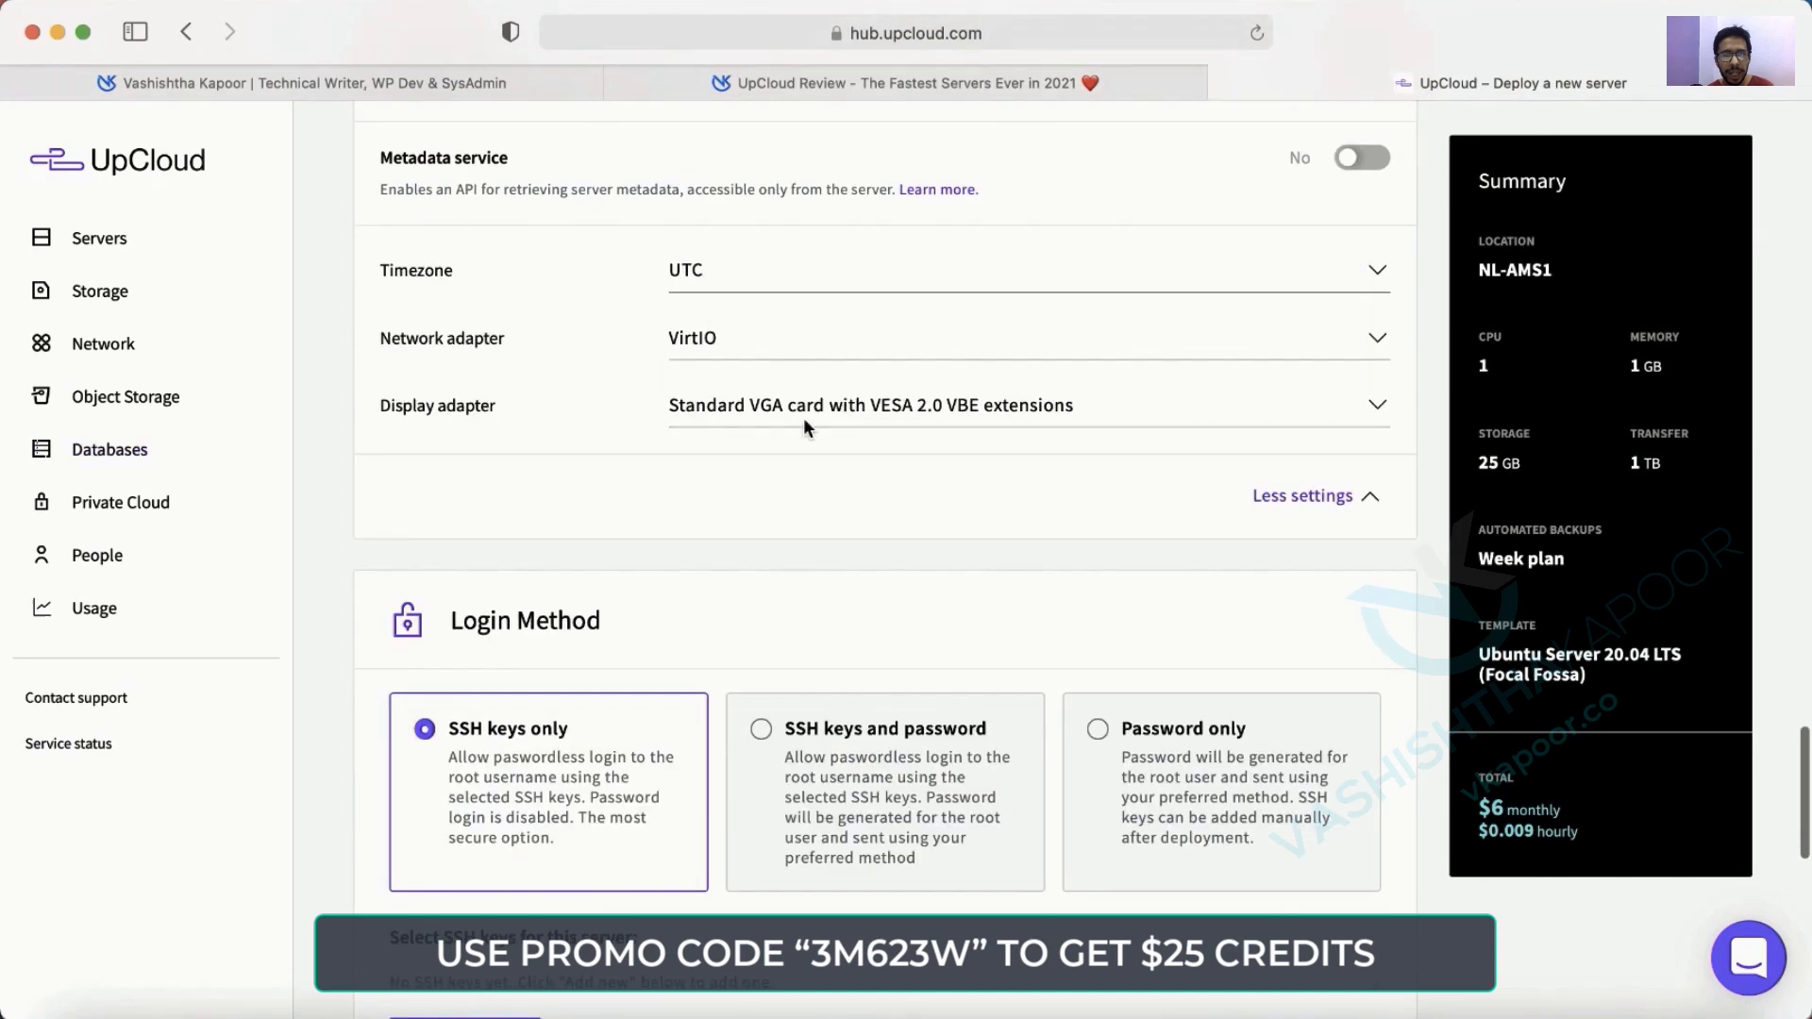
scroll(1466, 543, down, 5)
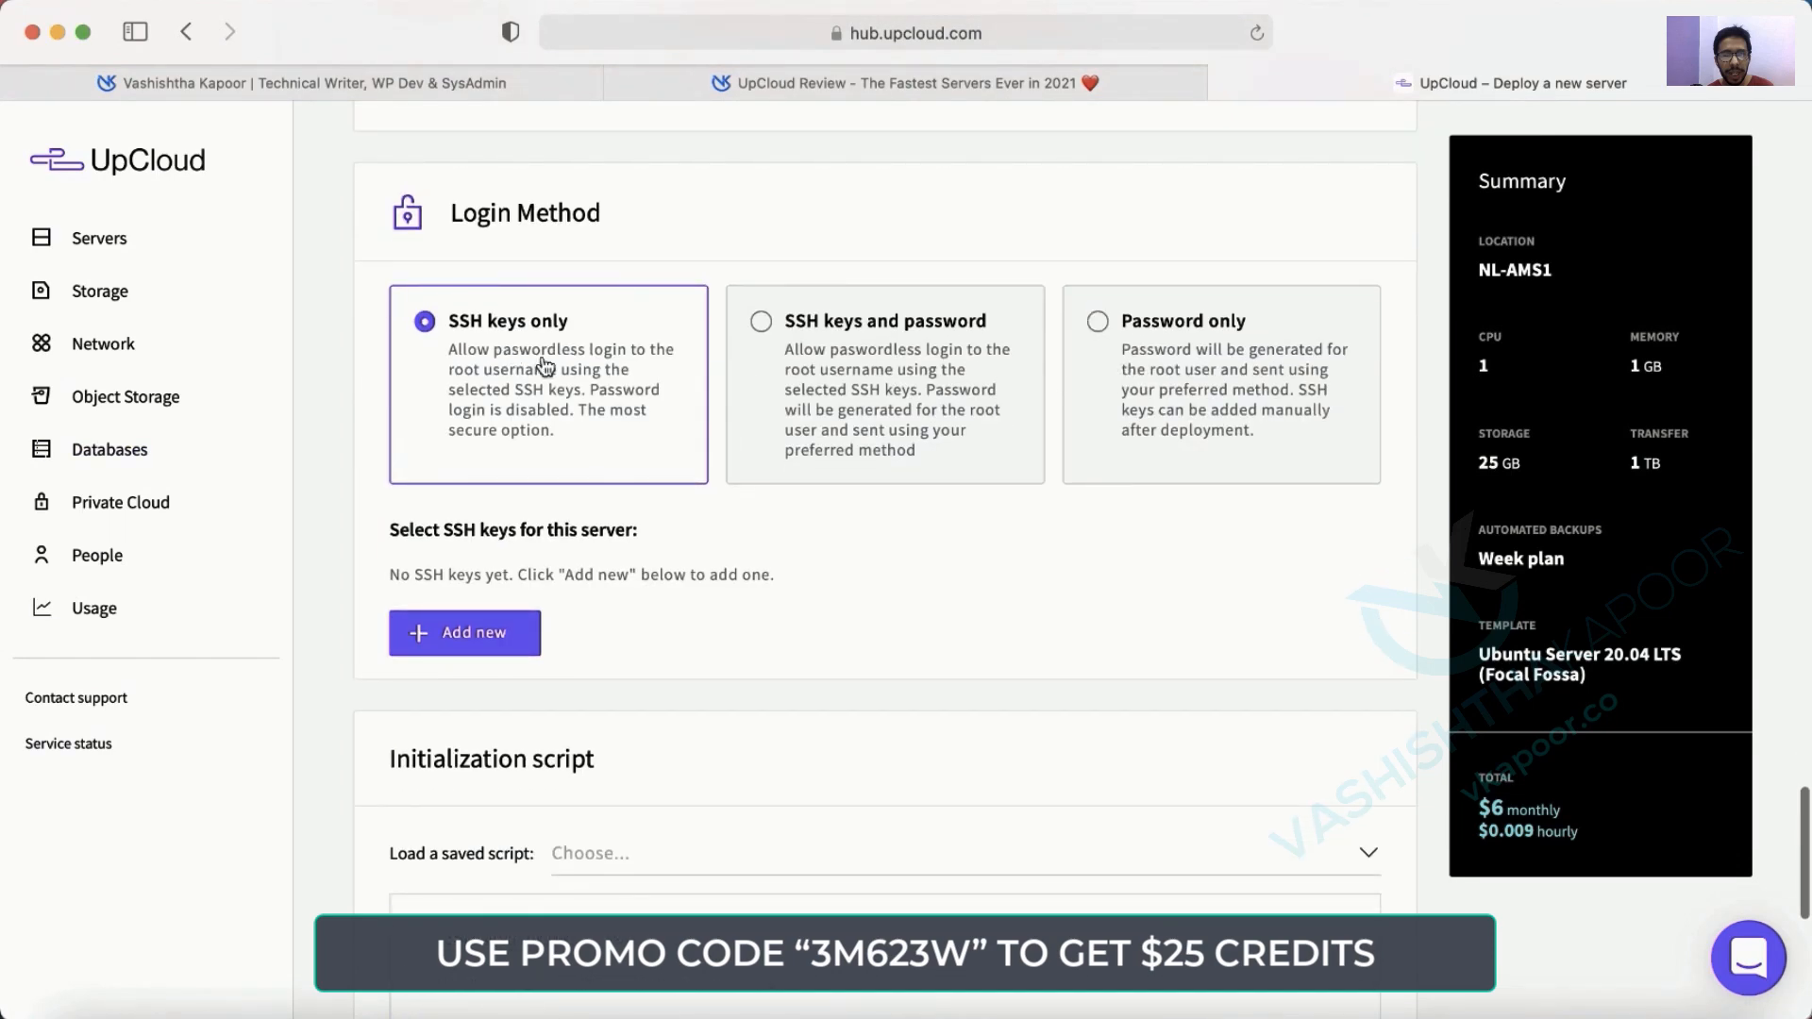
Select Password only login and set password delivery to Do not send.
click(1208, 397)
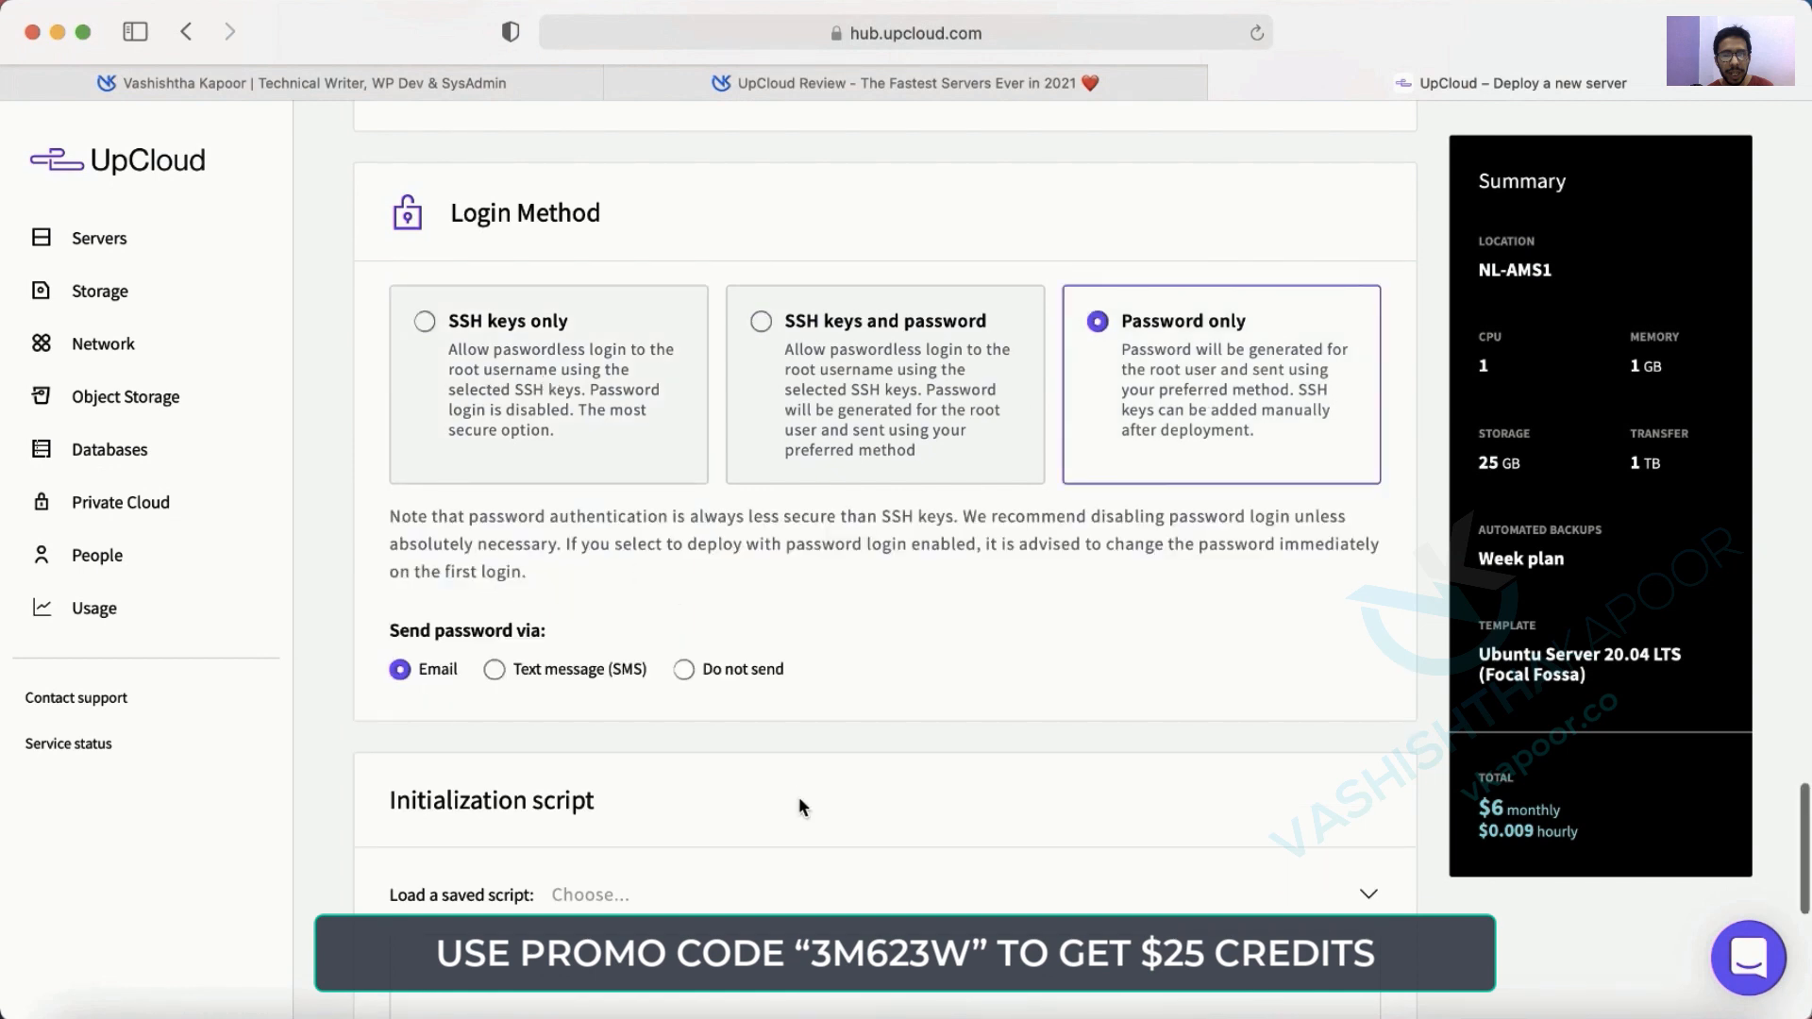
scroll(807, 777, down, 2)
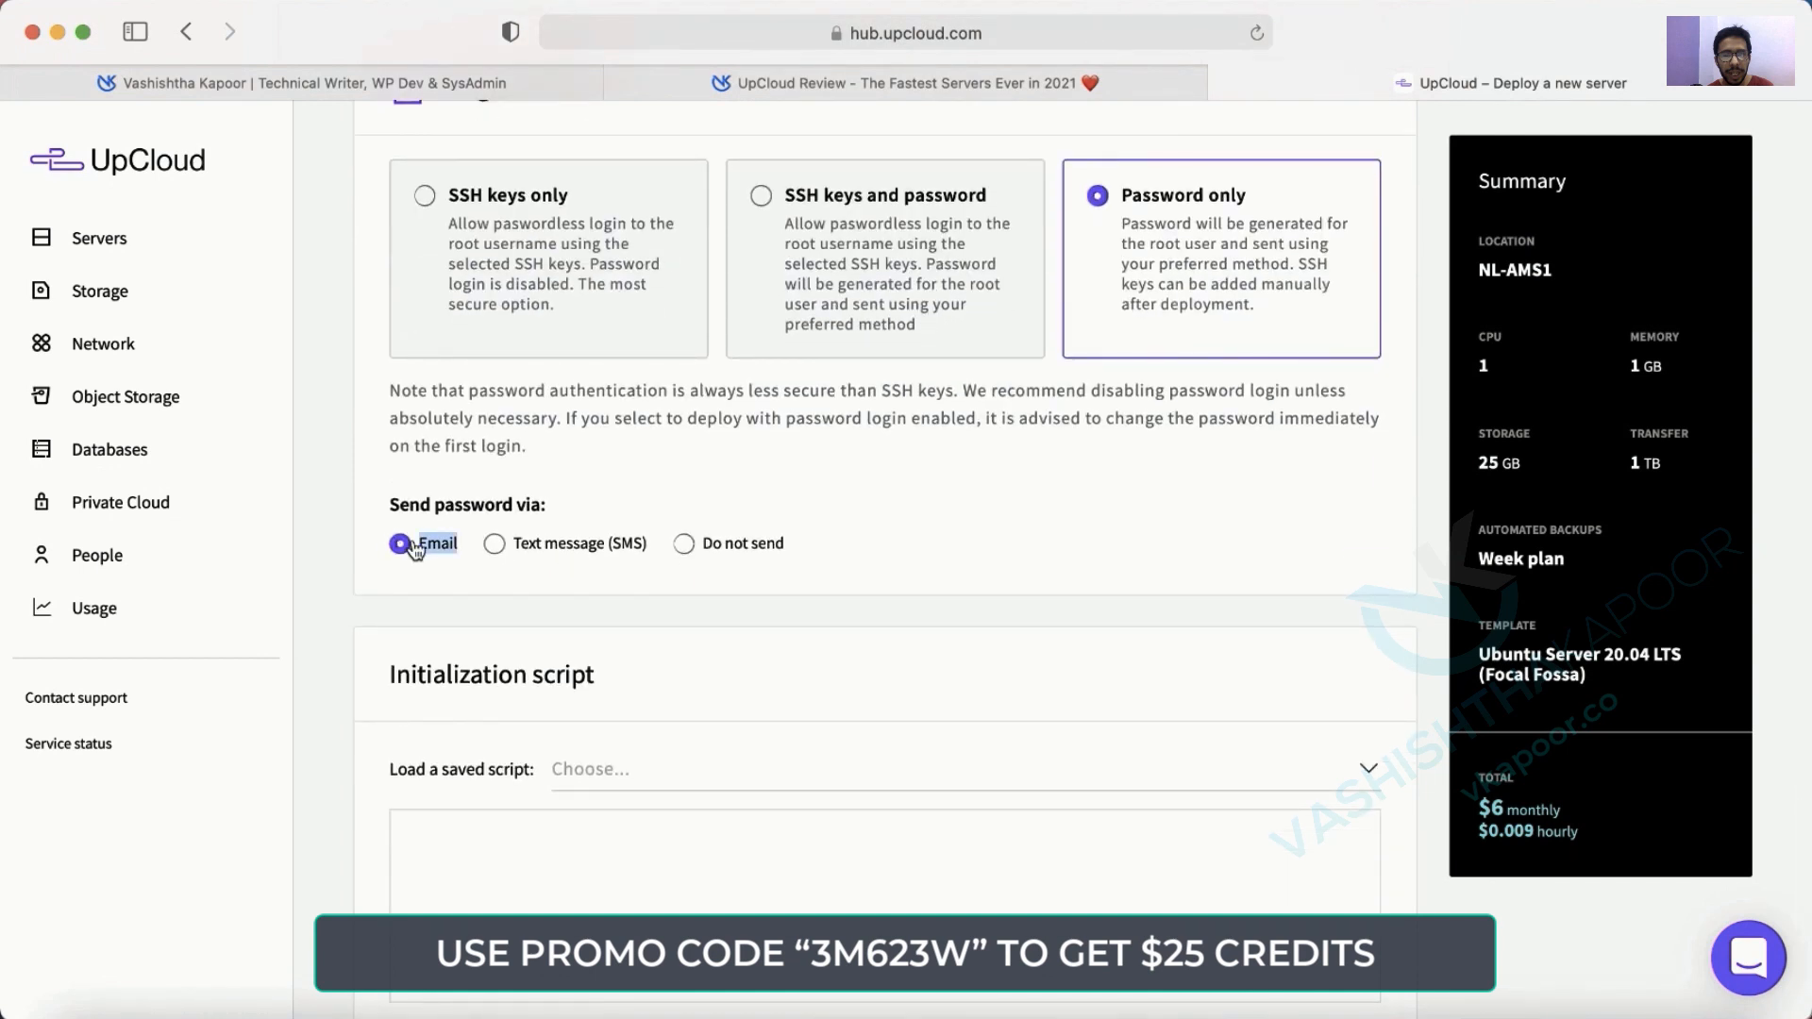
click(598, 545)
click(783, 548)
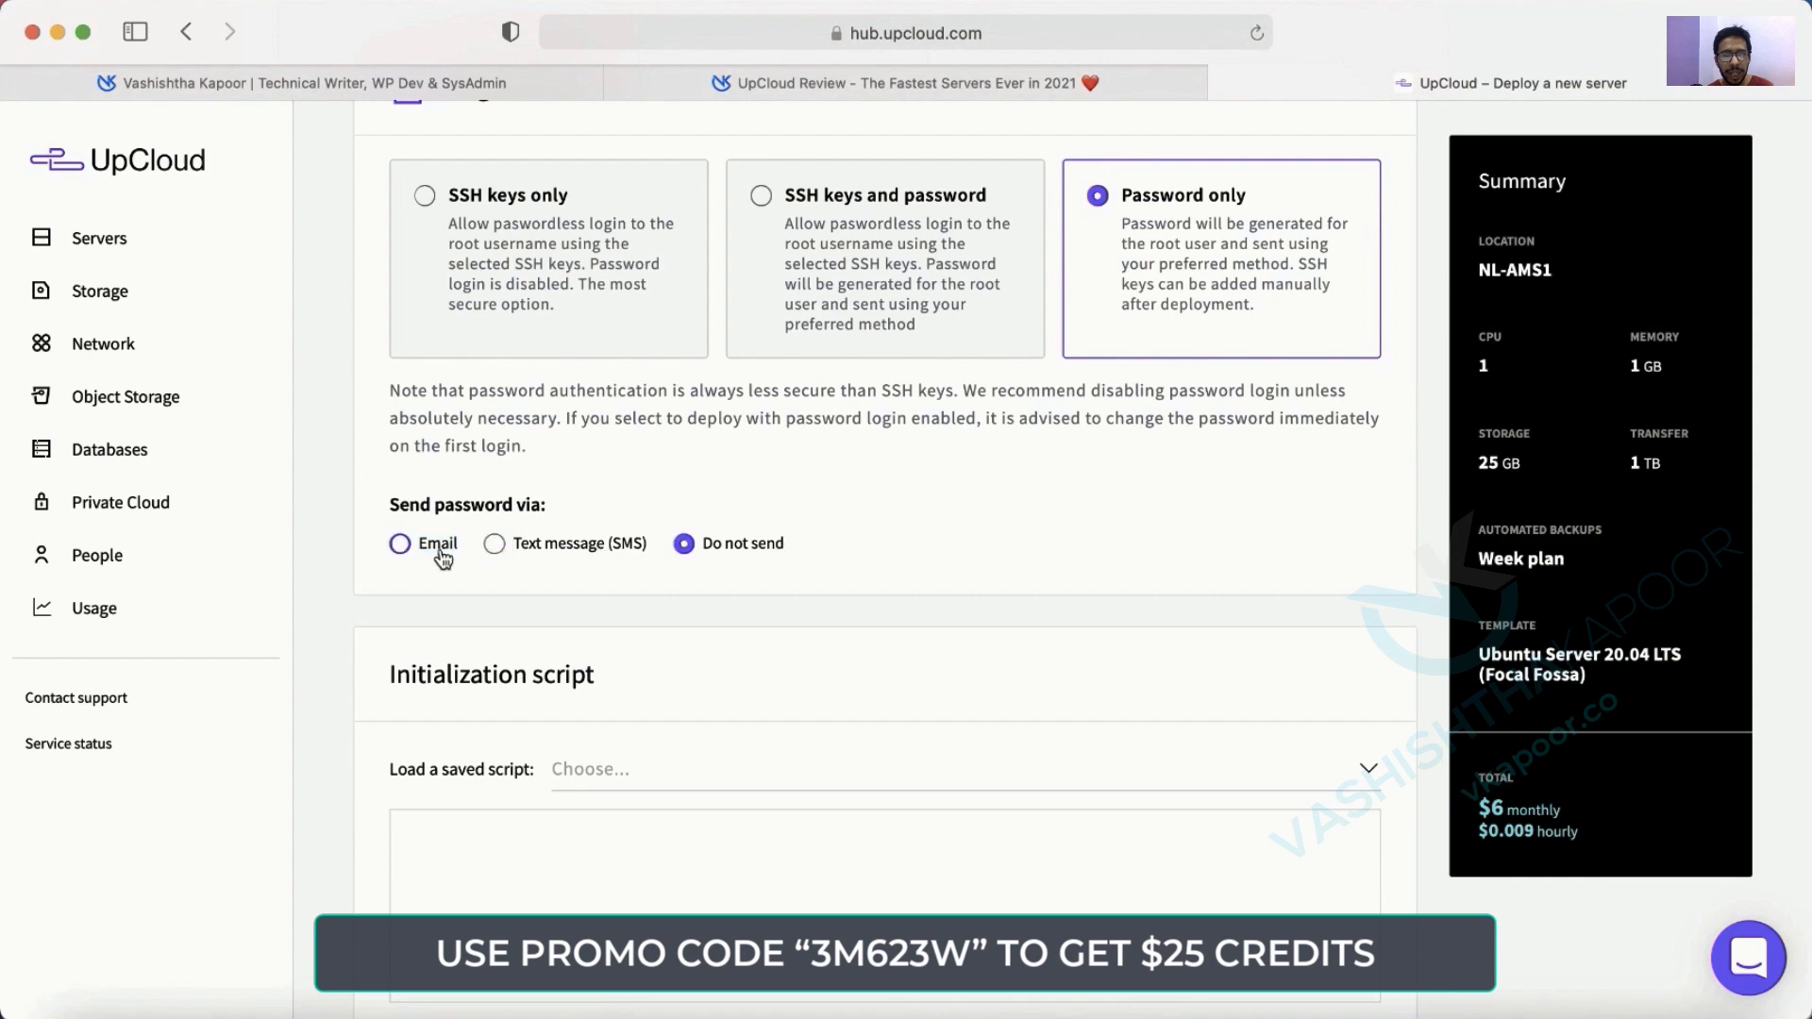
click(437, 544)
scroll(439, 557, down, 2)
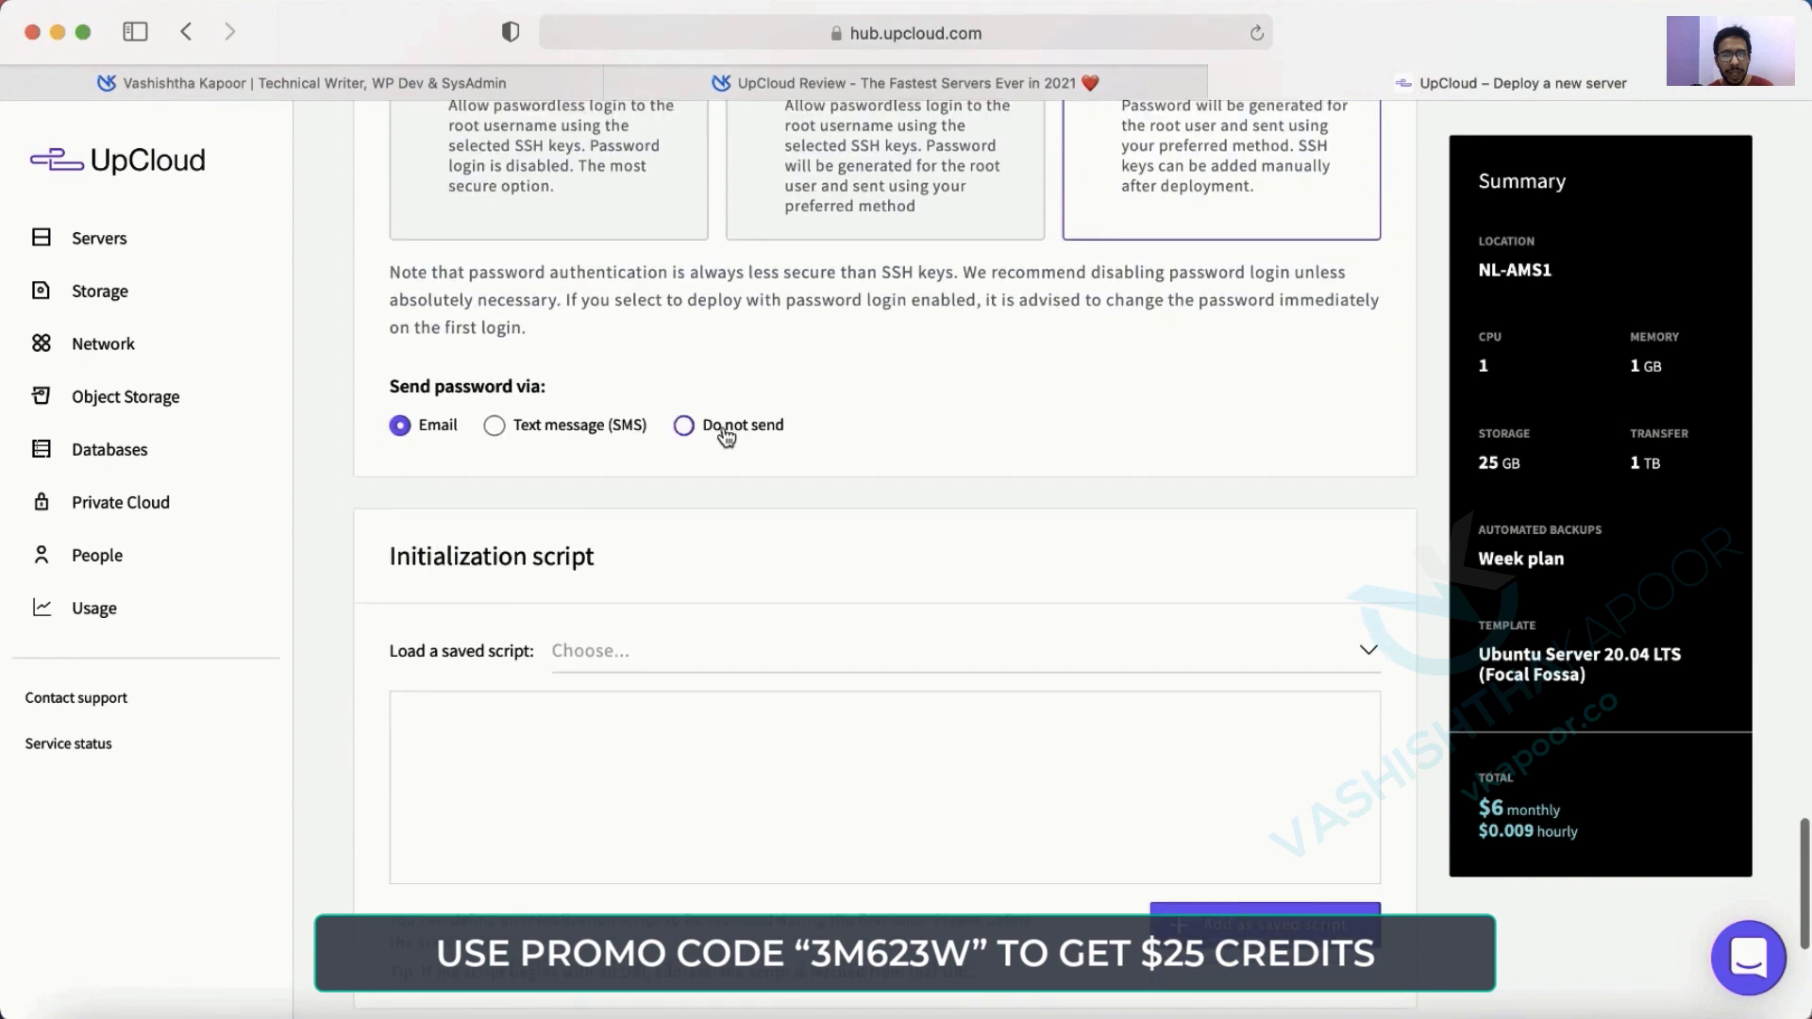
click(725, 429)
scroll(725, 436, down, 4)
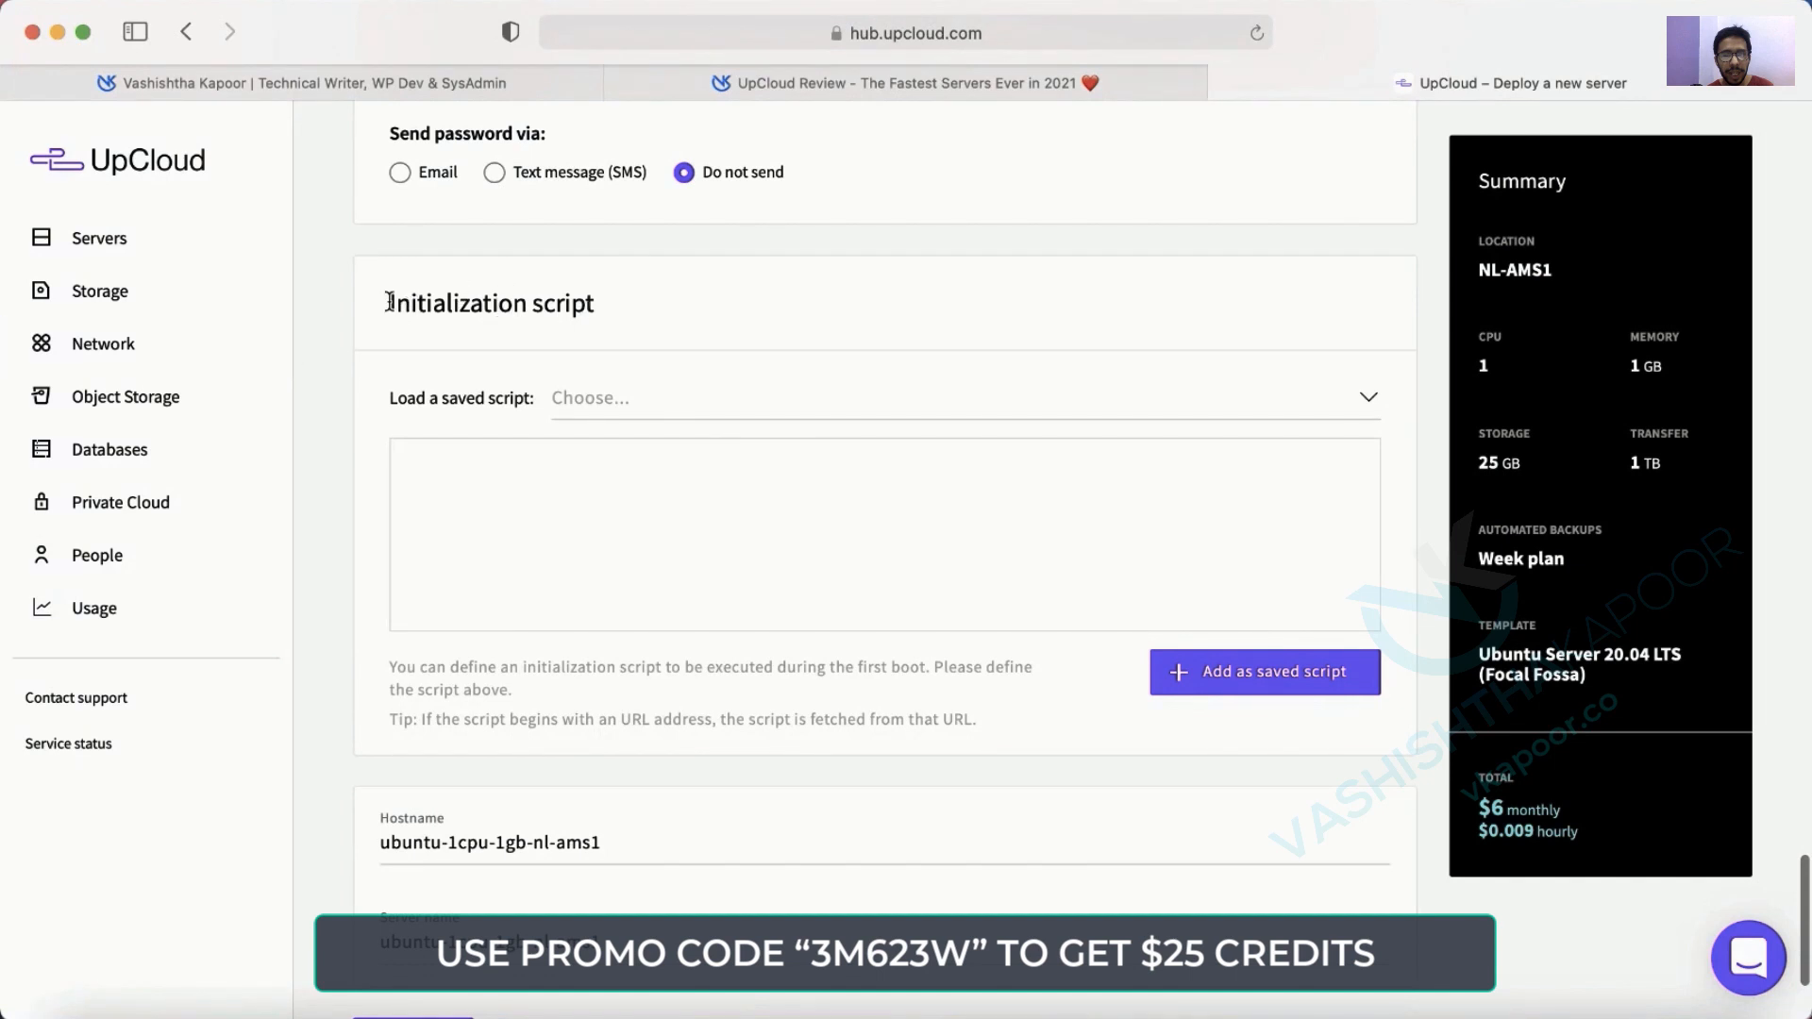
Check the saved initialization scripts and close the empty list.
drag(389, 302, 694, 293)
click(770, 411)
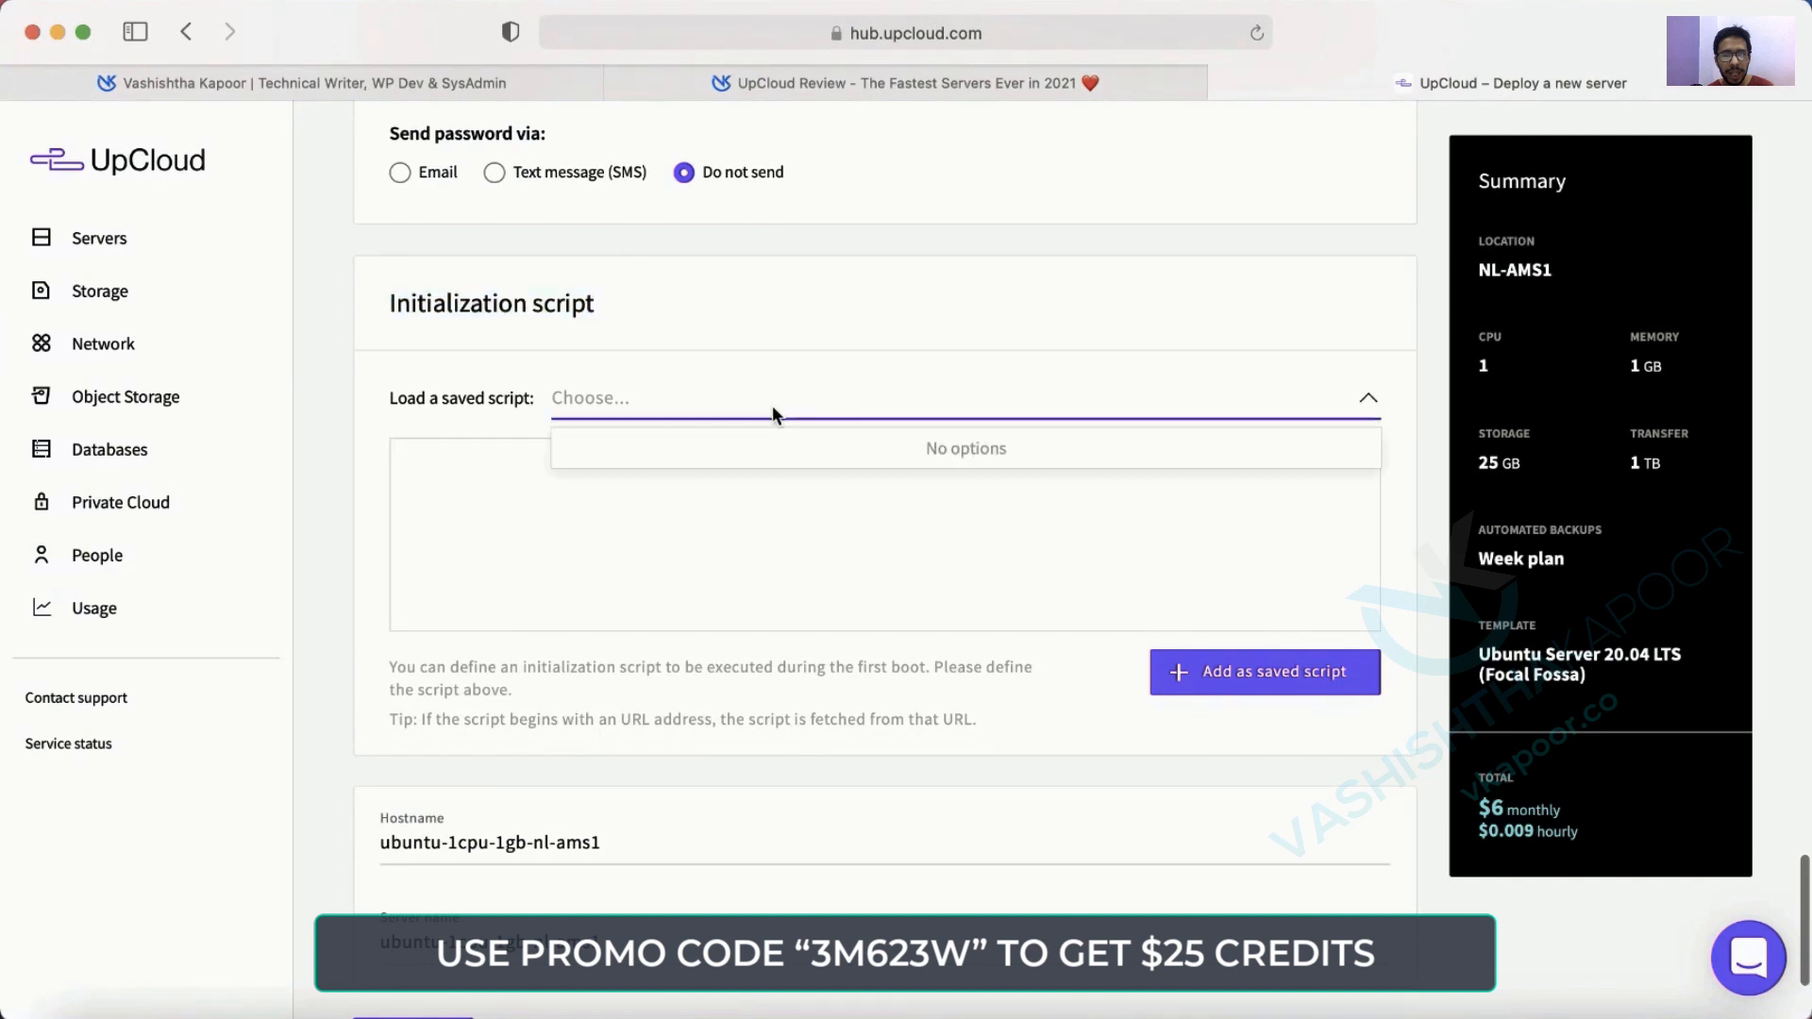
click(317, 487)
click(557, 501)
scroll(566, 501, down, 2)
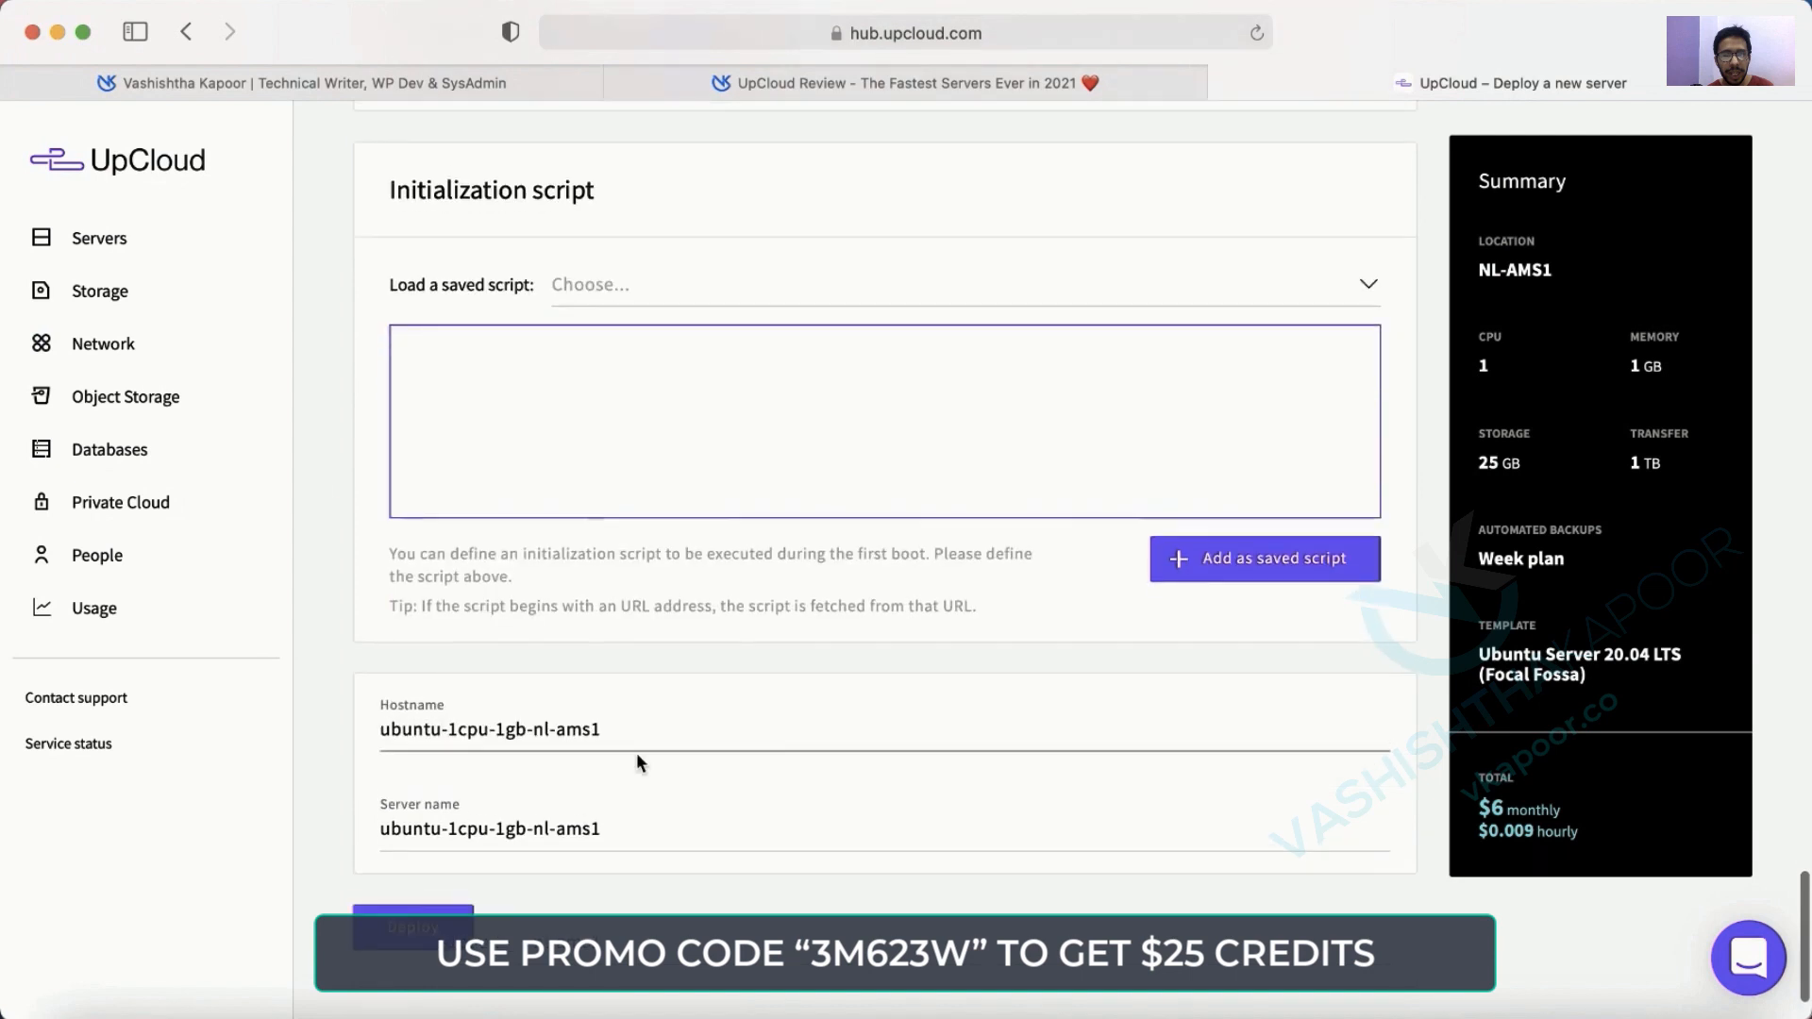
Change the hostname so it reads only mywebsitename, removing the default prefix.
triple_click(680, 754)
double_click(657, 730)
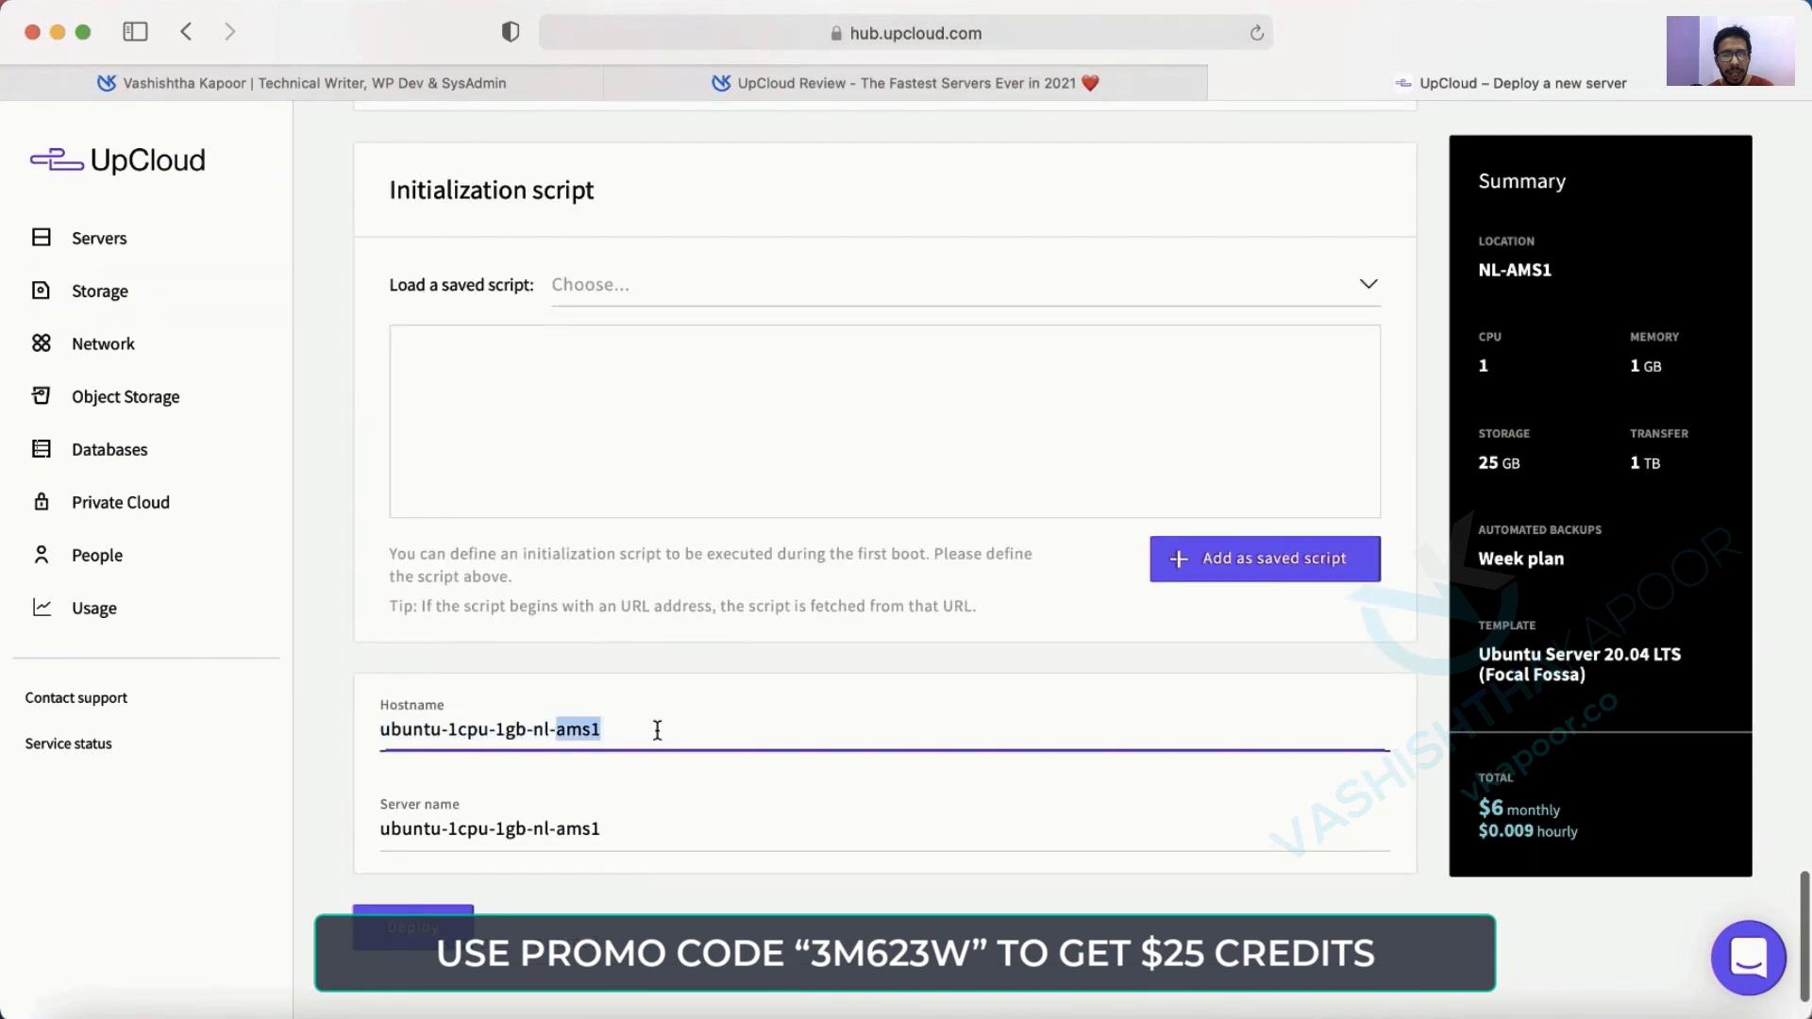
click(691, 731)
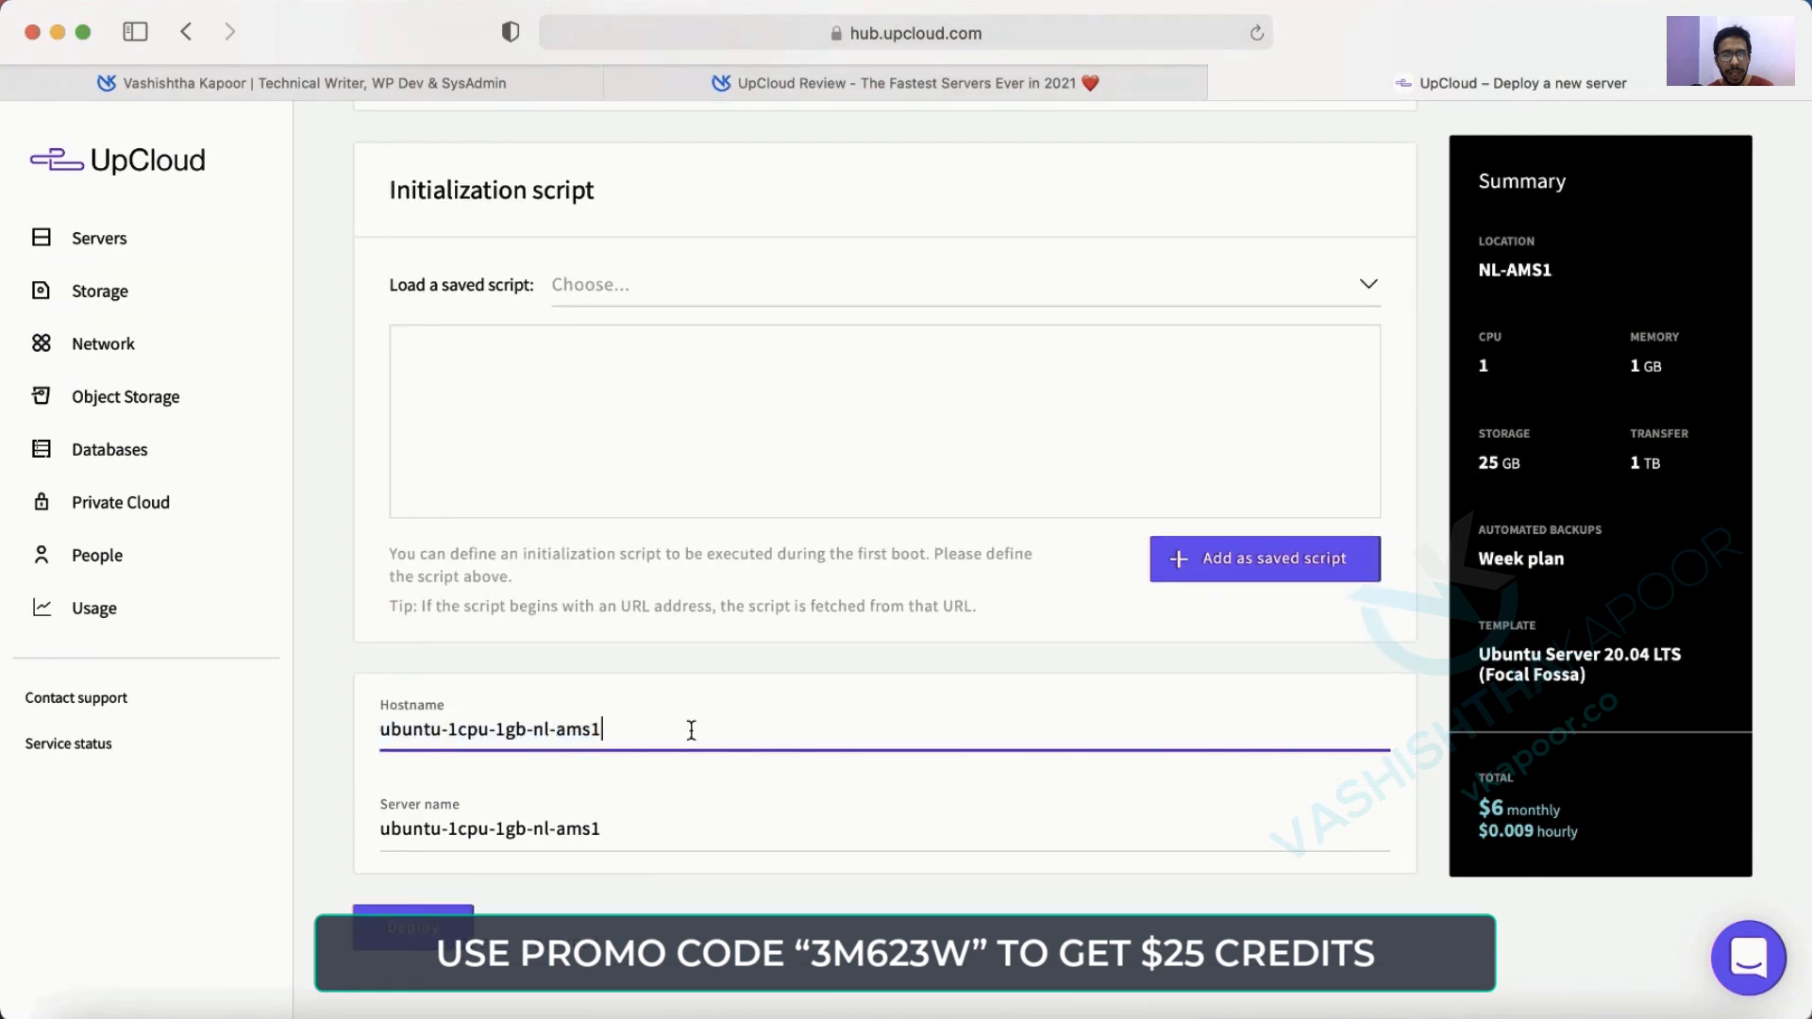
text(-mywebsitename.com)
key(BackSpace)
key(BackSpace)
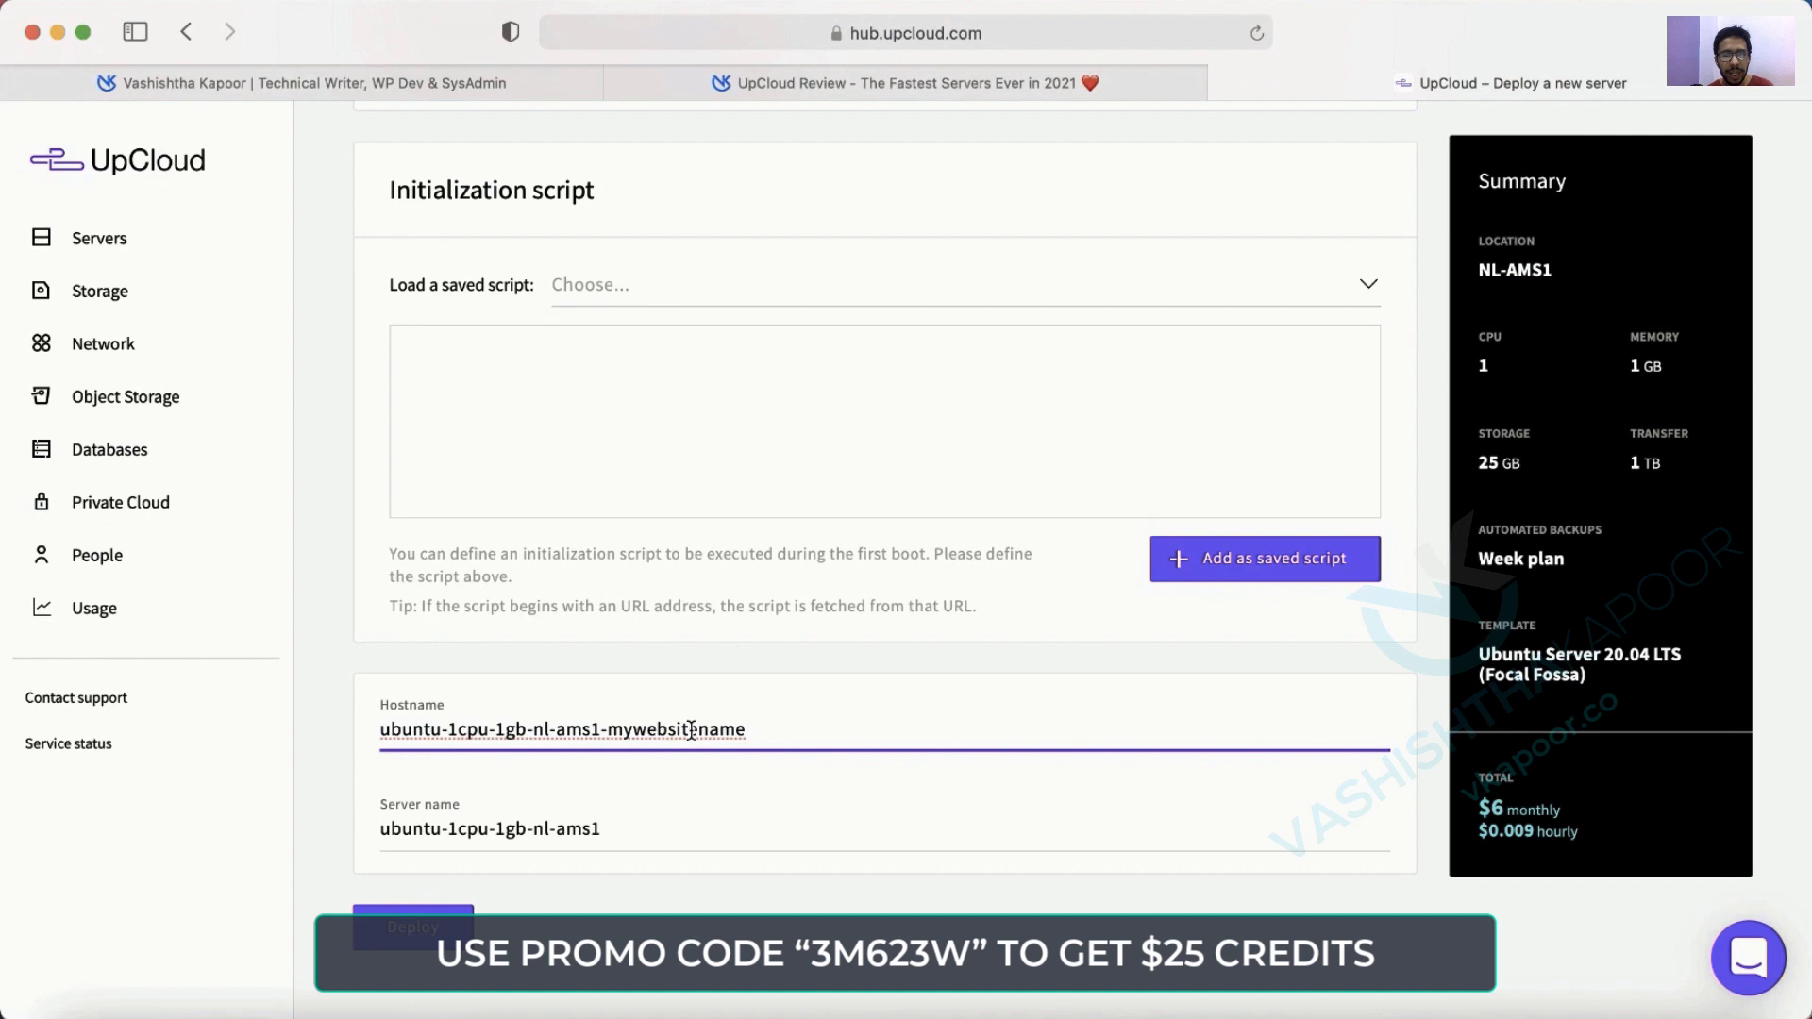
double_click(672, 732)
key(super+c)
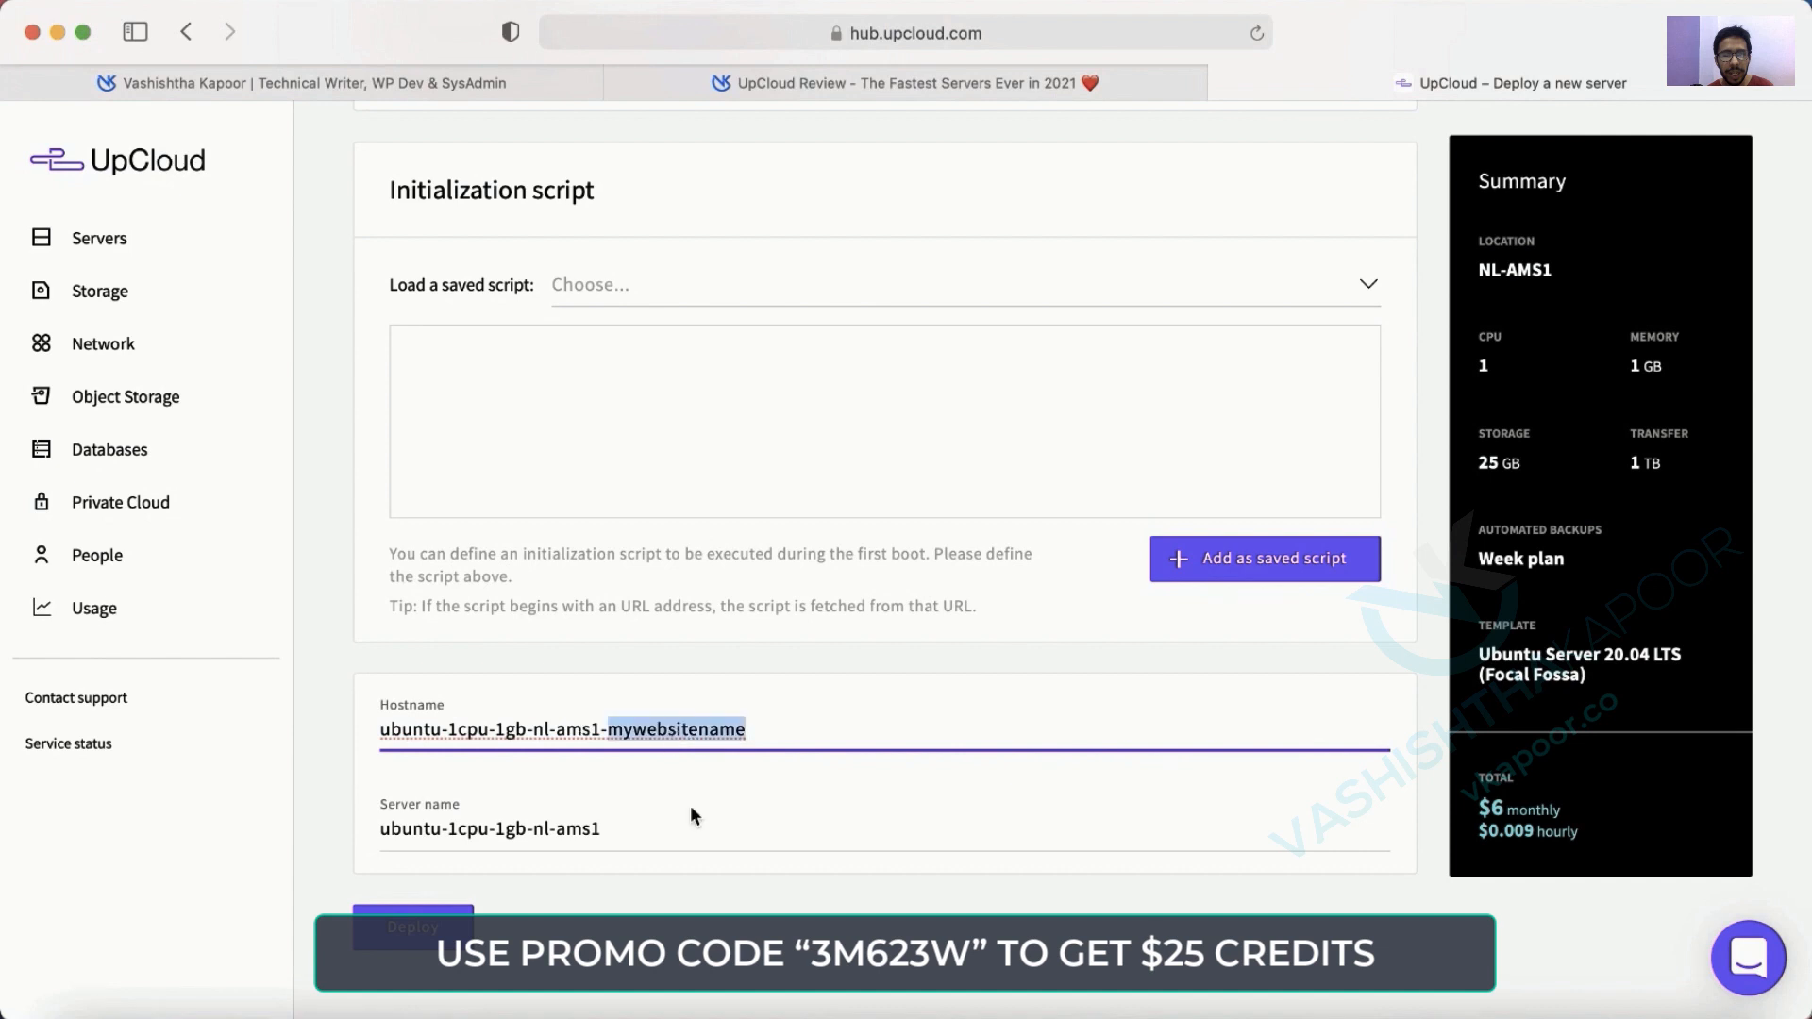
click(693, 818)
click(614, 729)
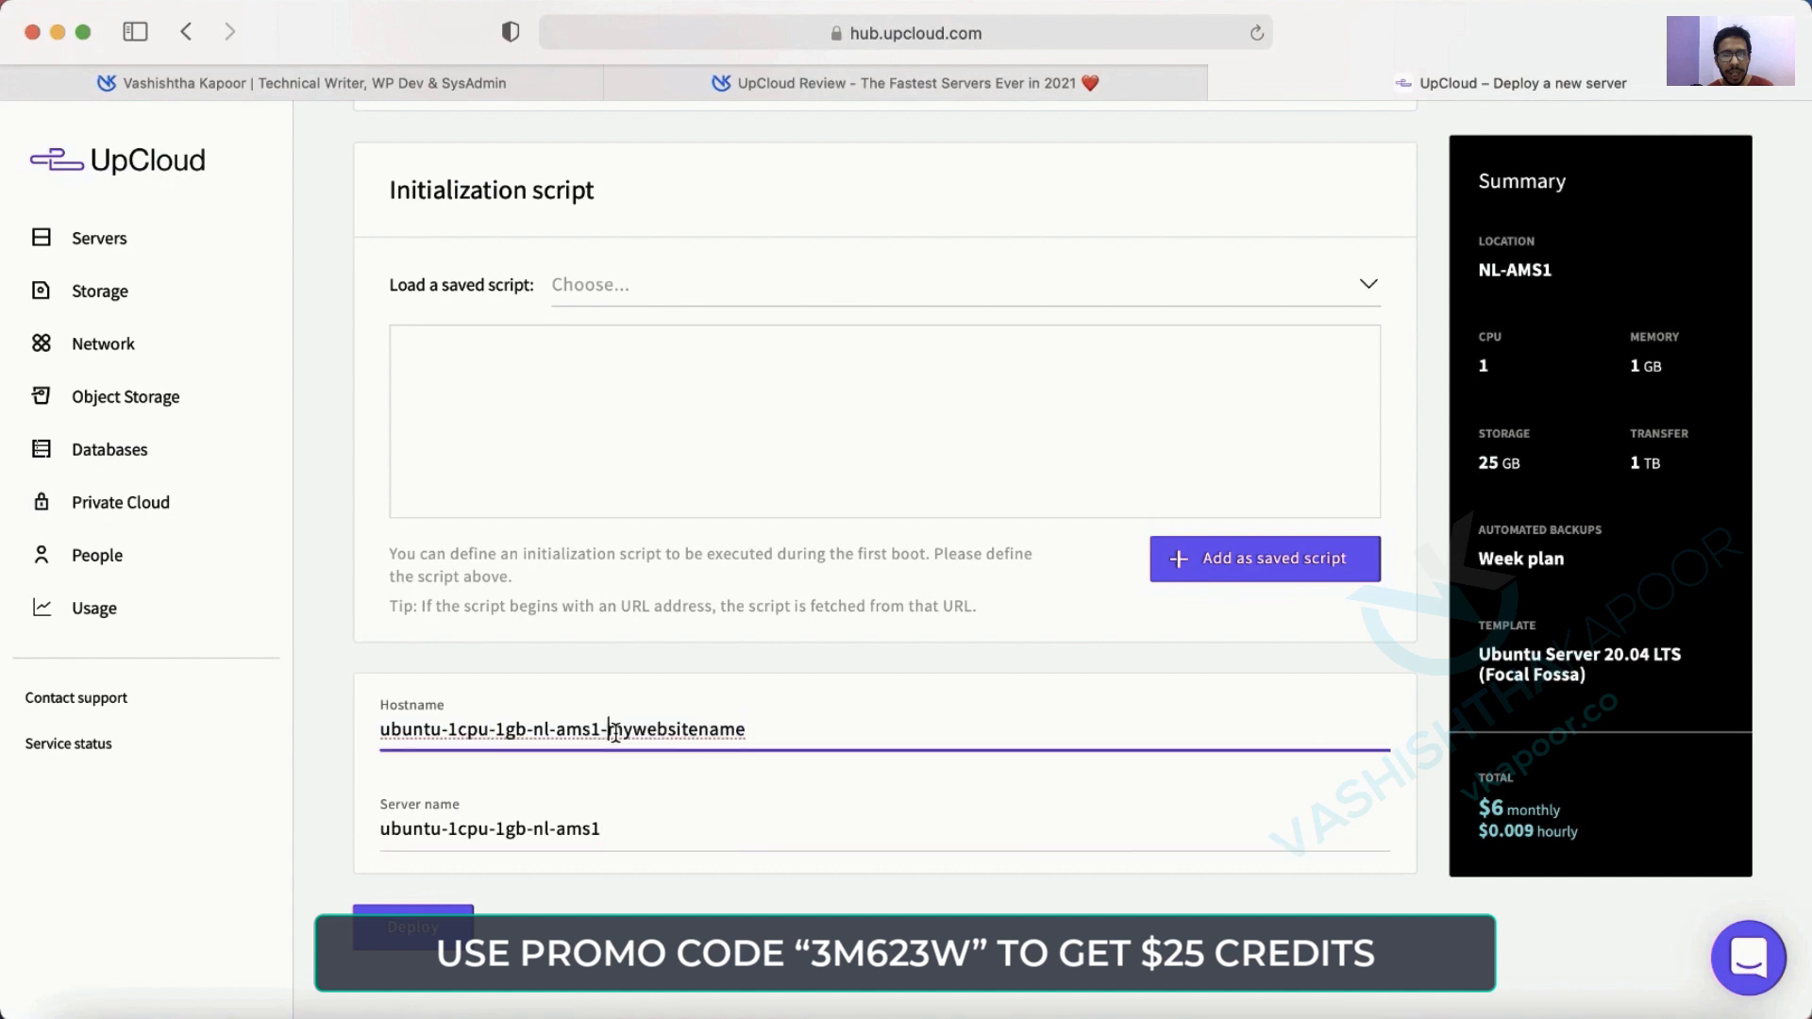
drag(609, 729, 354, 733)
key(BackSpace)
Paste mywebsitename as the server name and deploy the server.
click(635, 821)
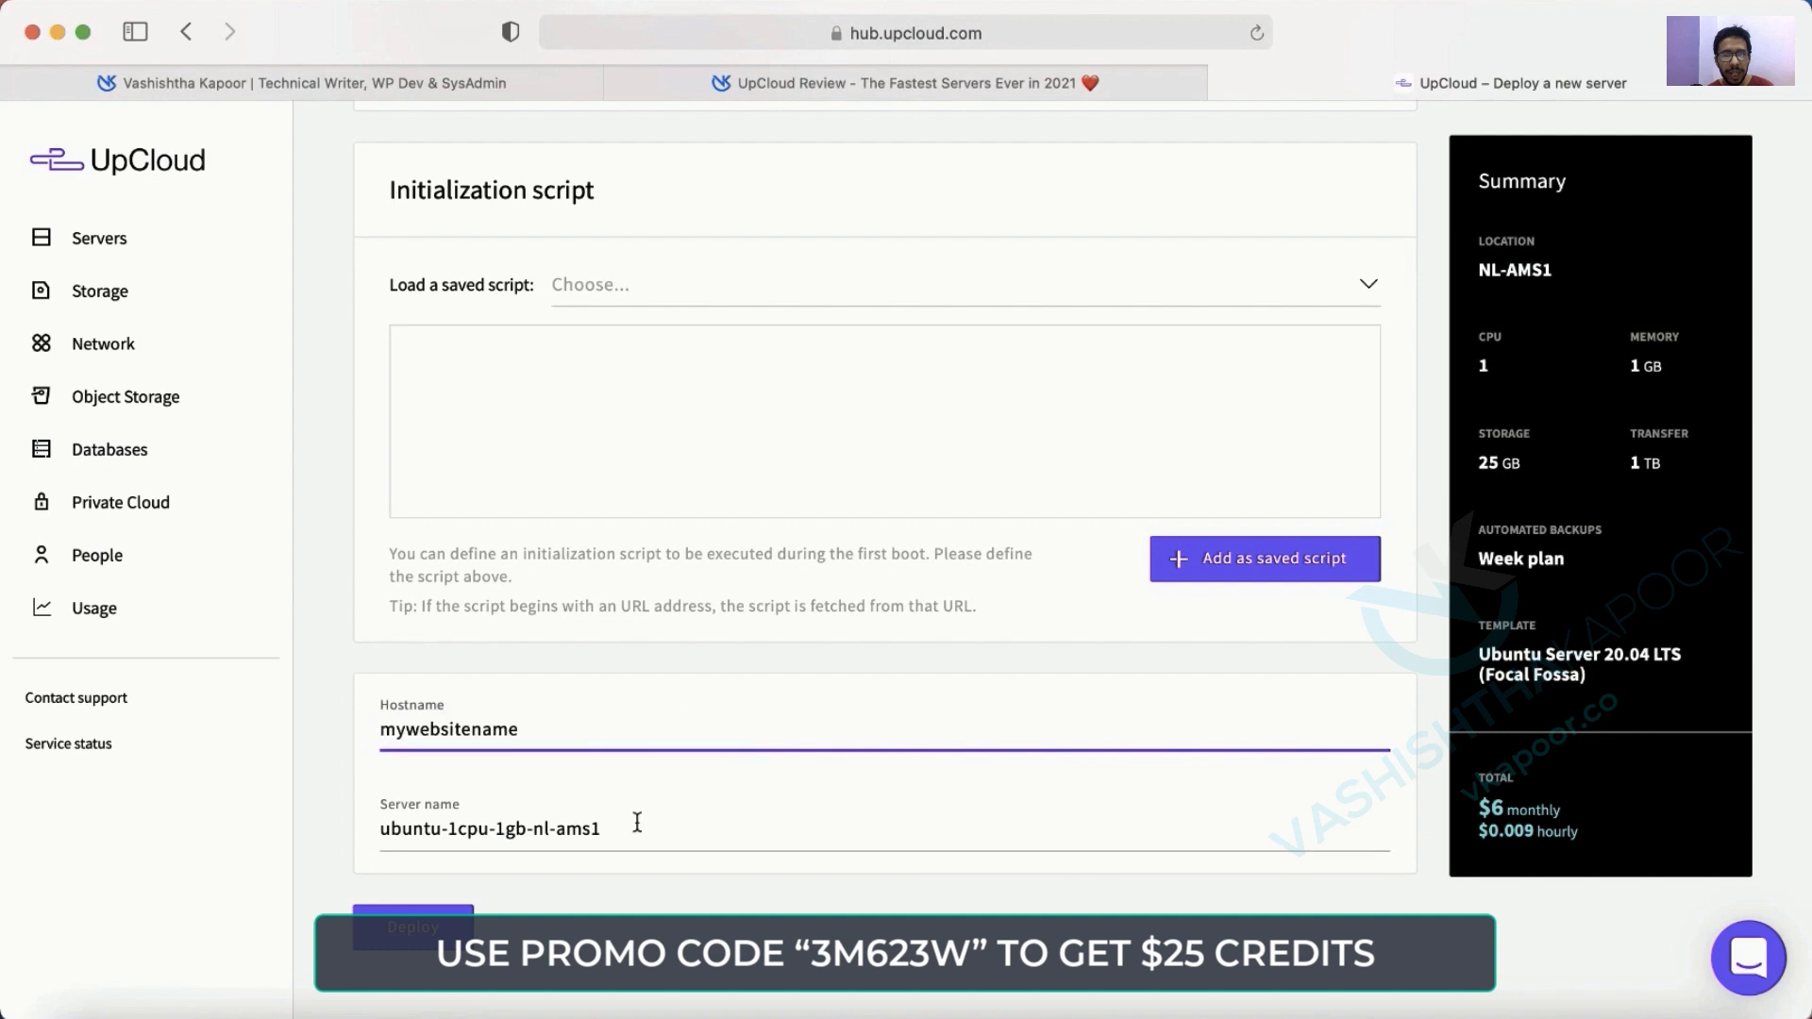
drag(635, 821, 331, 812)
key(super+v)
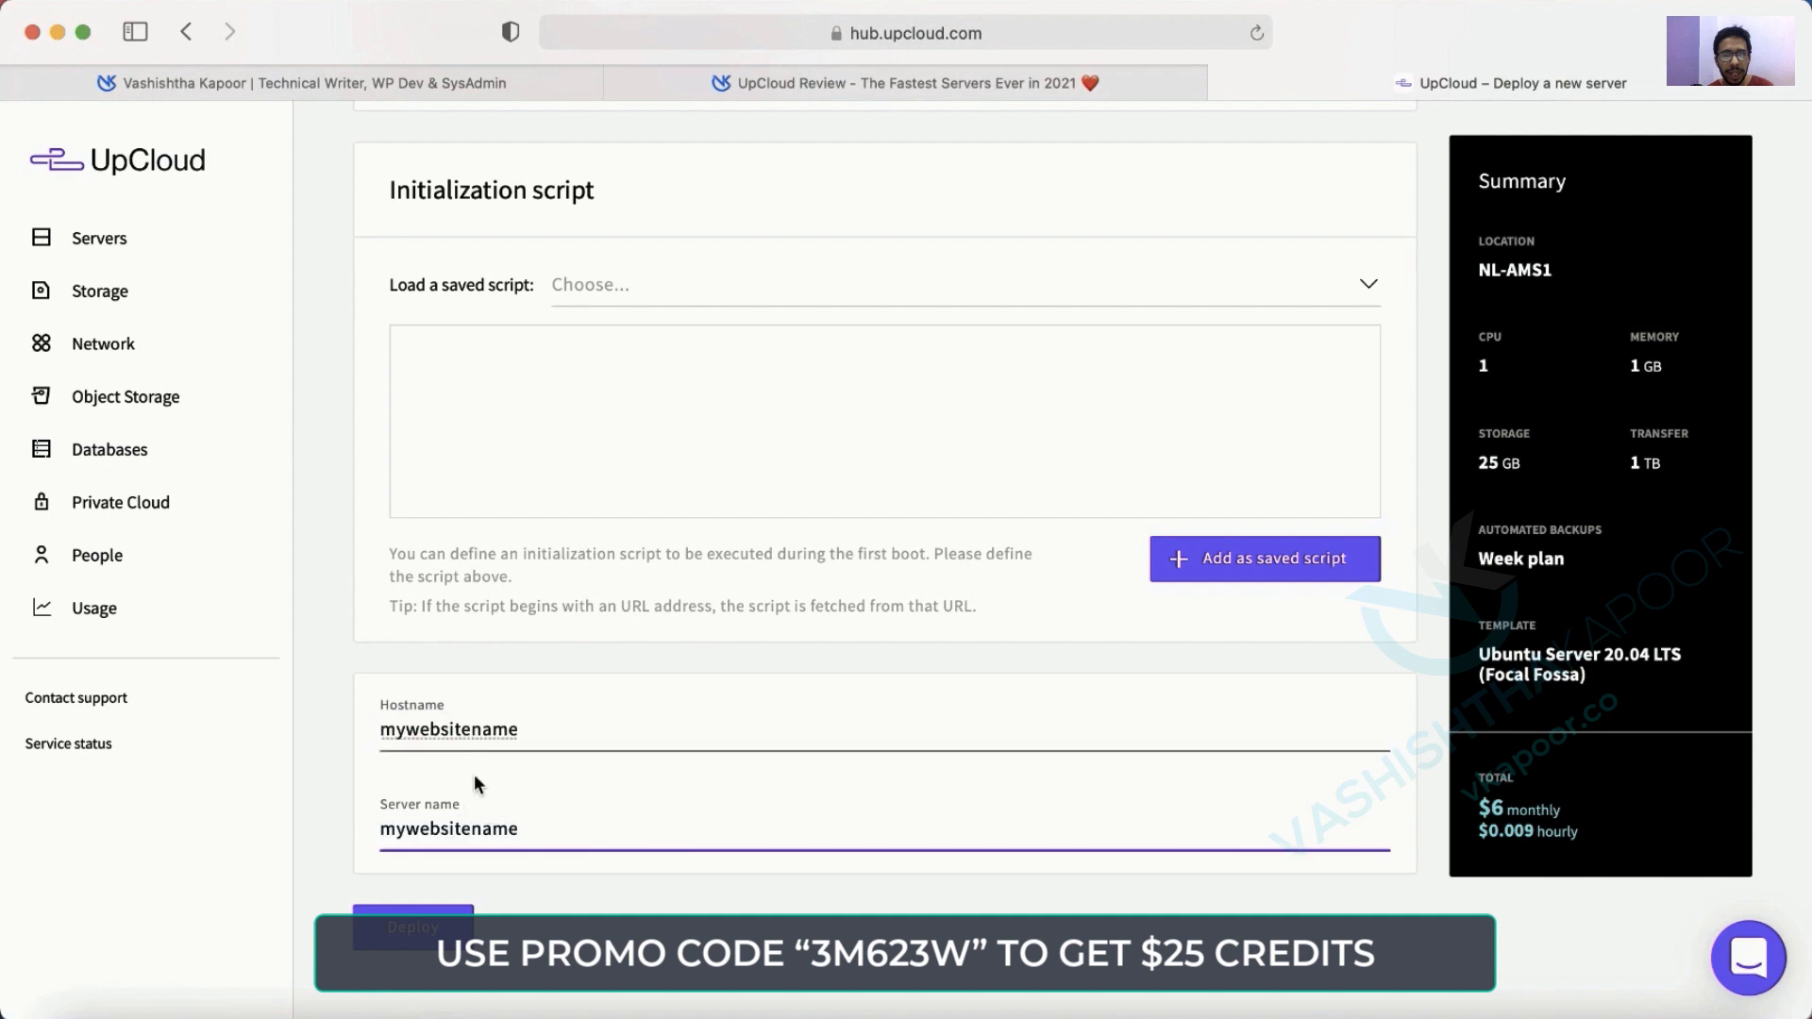
click(539, 735)
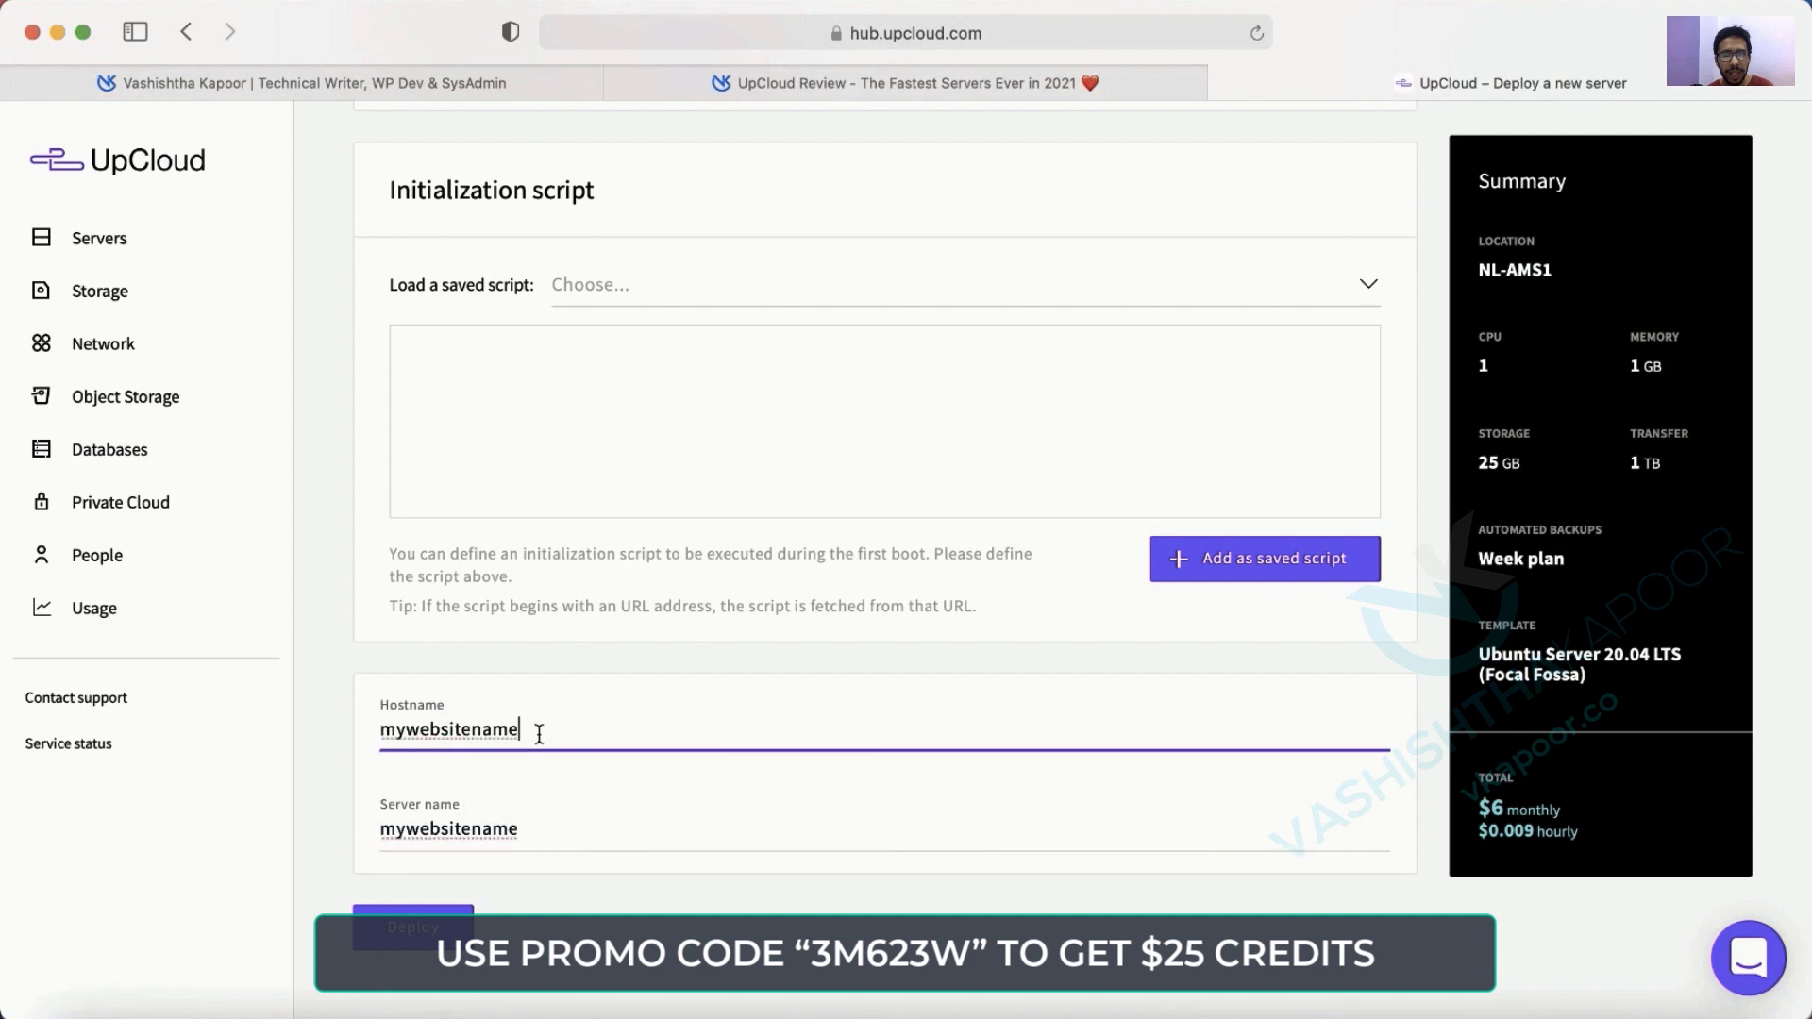
scroll(745, 526, down, 2)
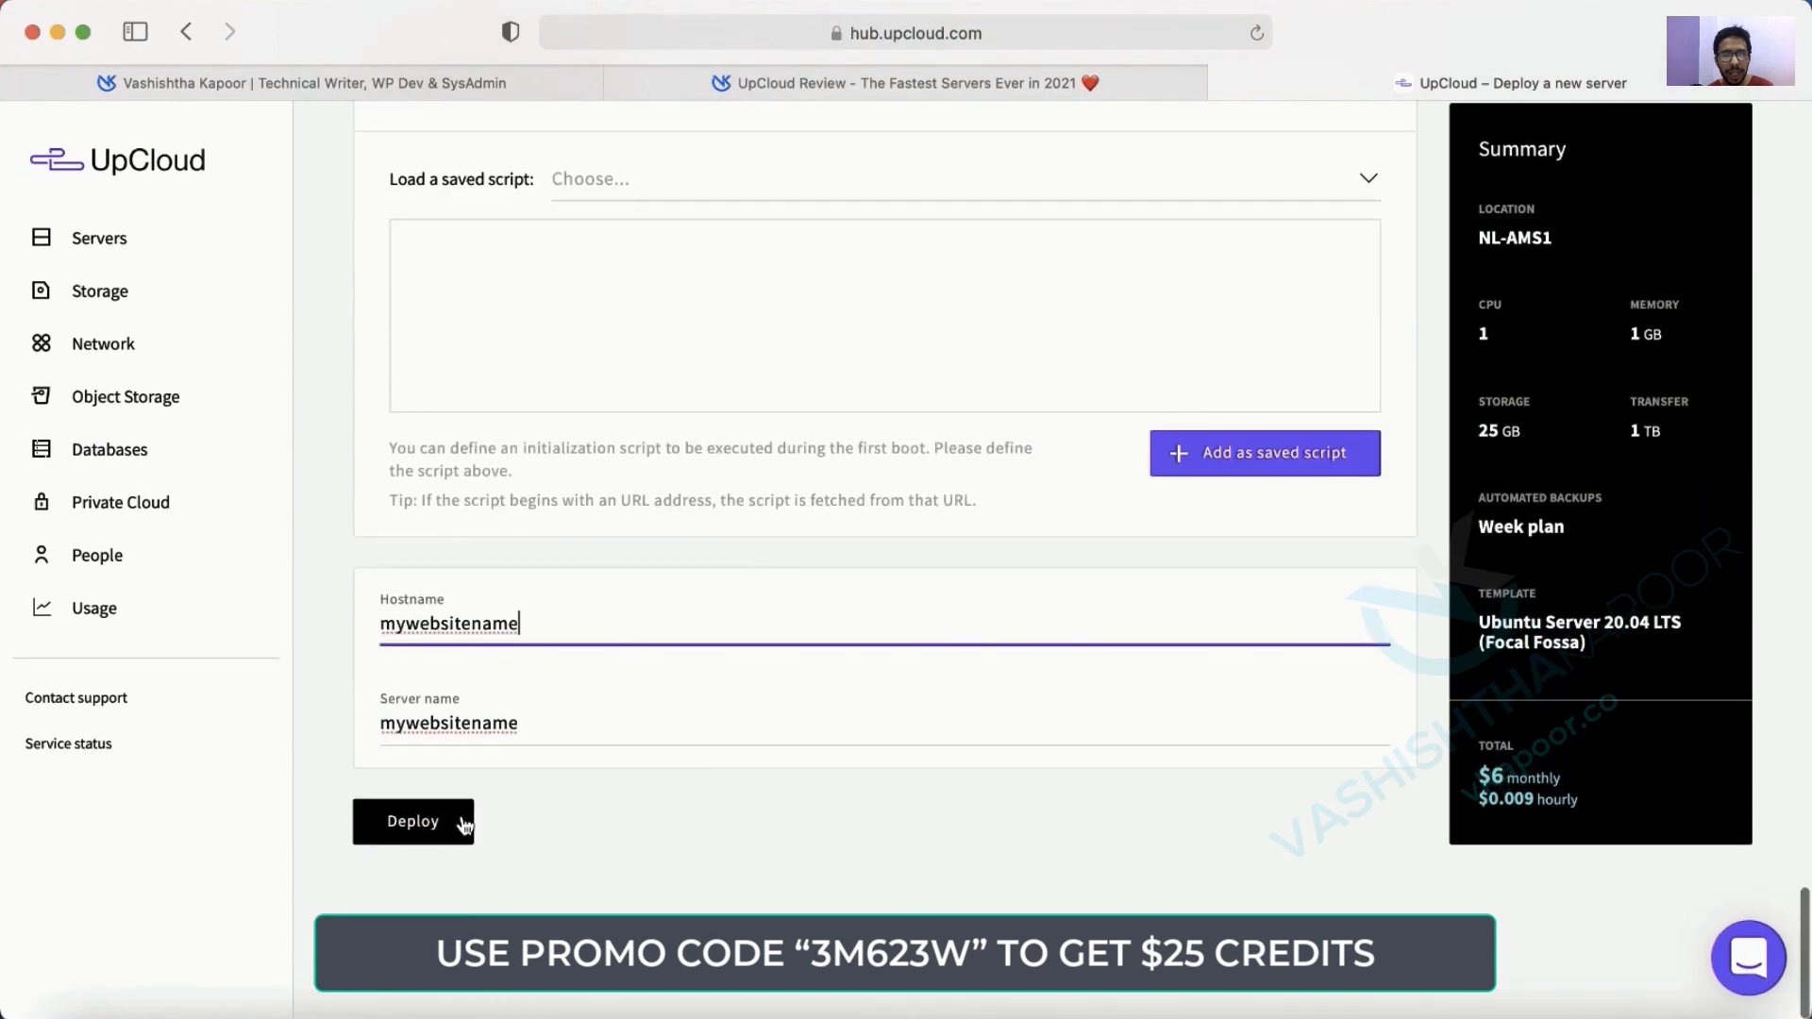
click(418, 823)
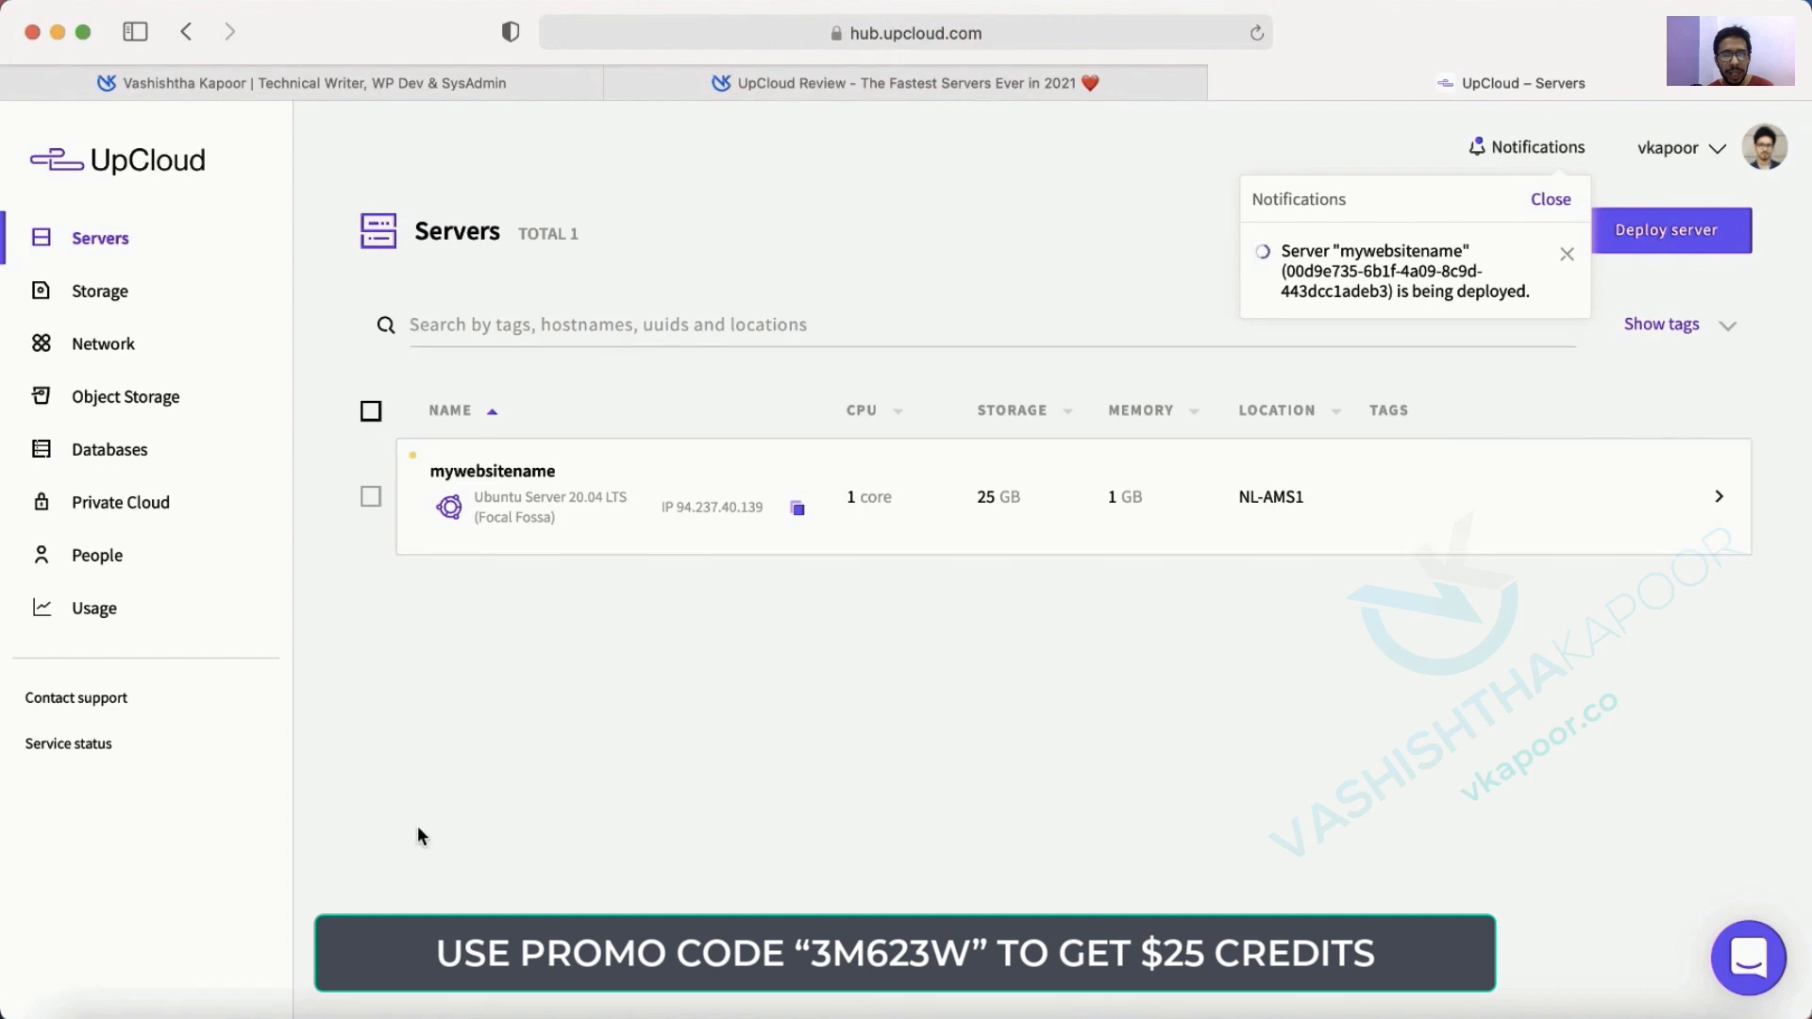
Open Launchpad from the Dock while mywebsitename deploys.
click(139, 1005)
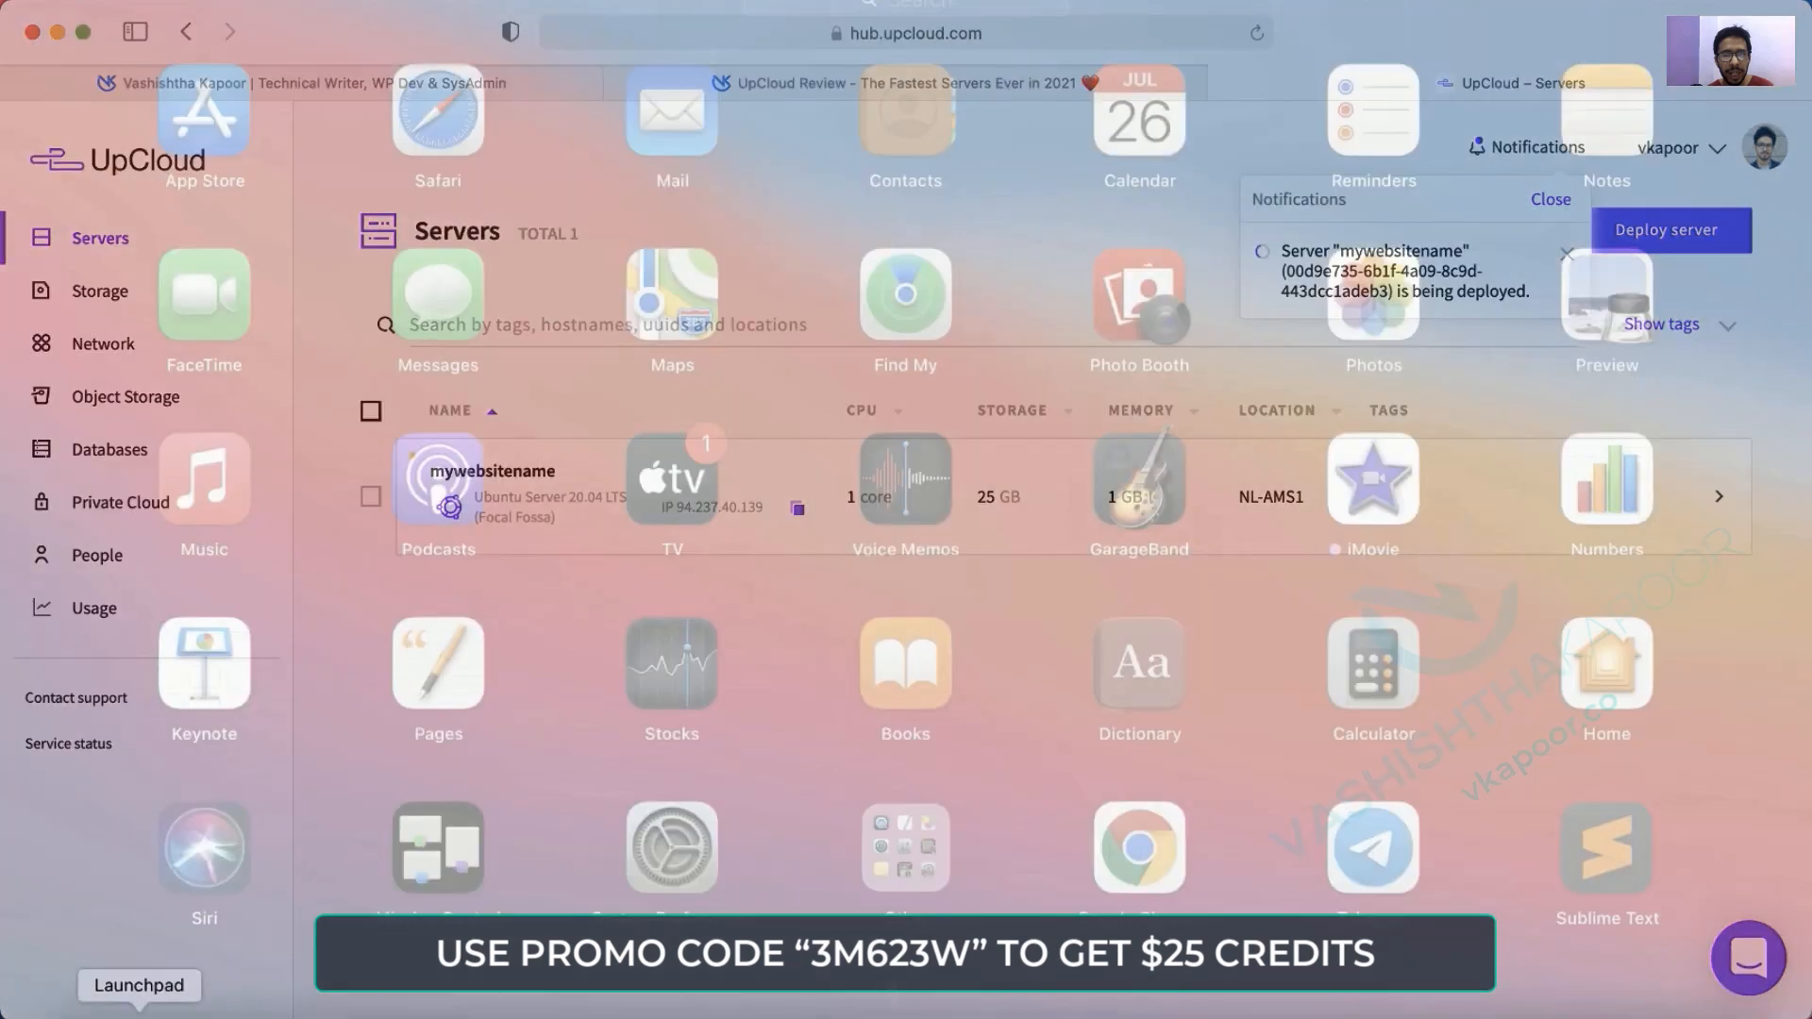
Launch Terminal via a 'term' Launchpad search and enlarge its window to 132×42.
text(termni)
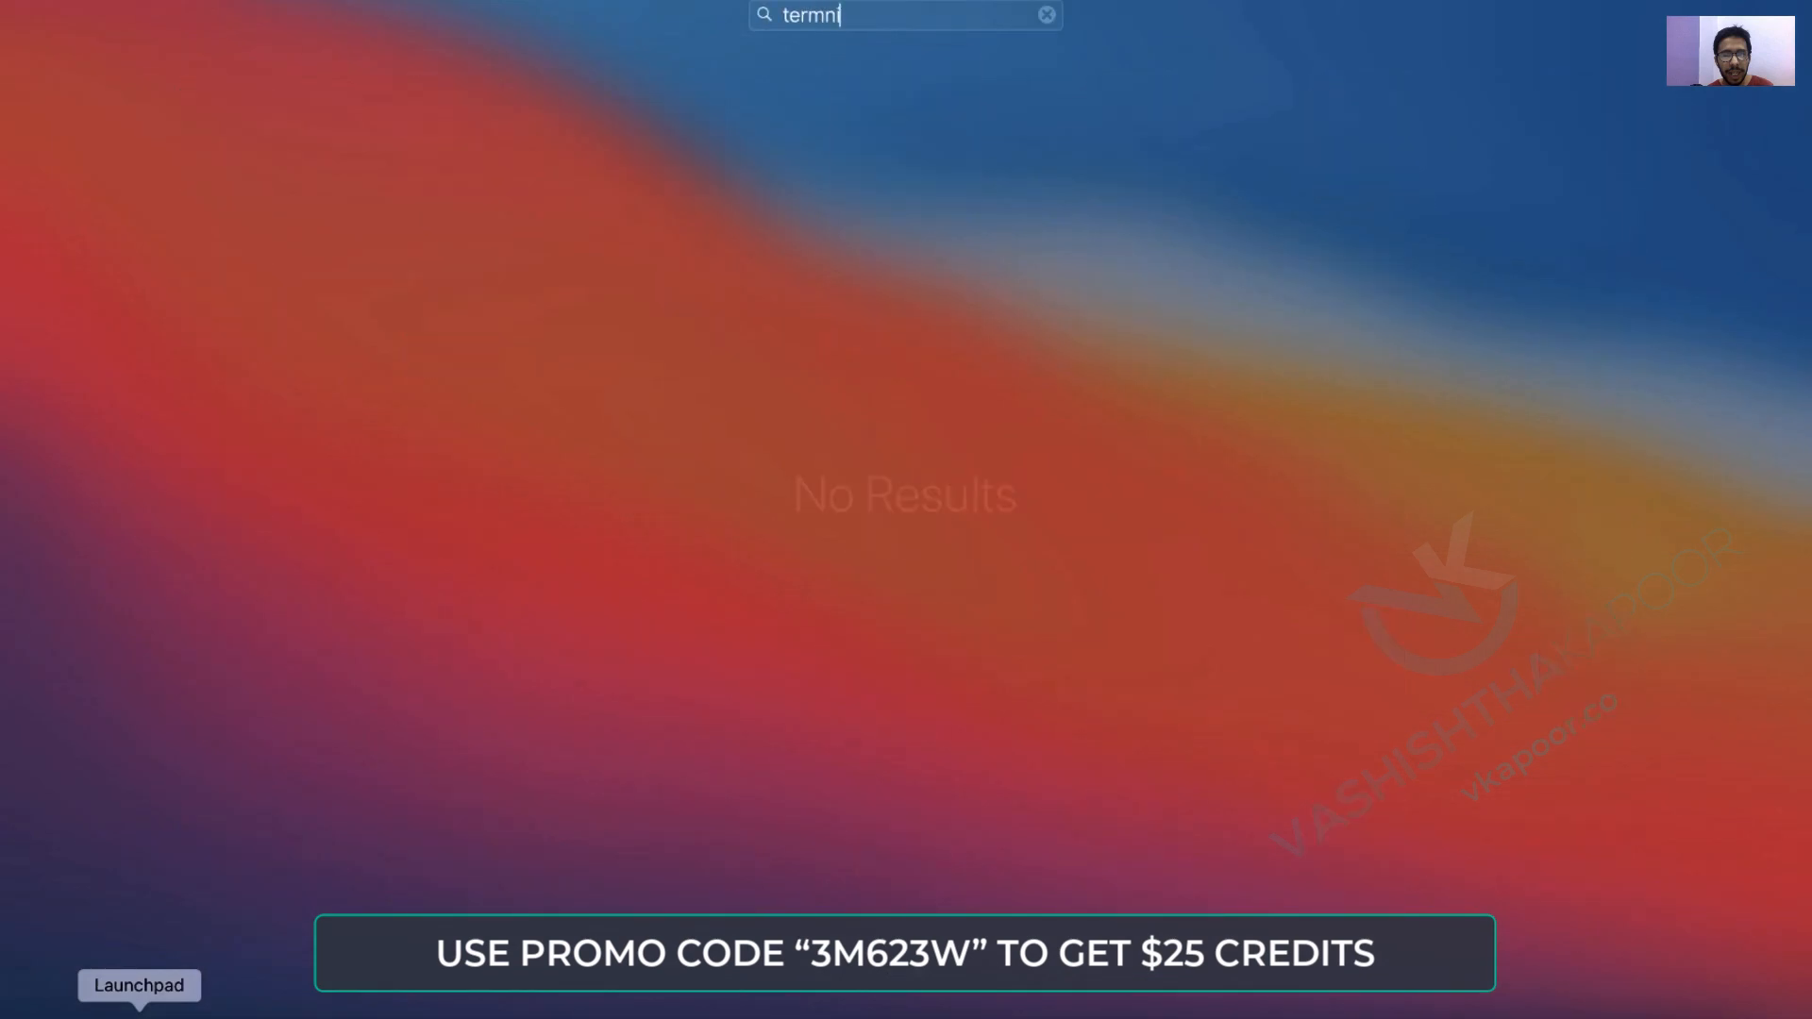
key(BackSpace)
key(Return)
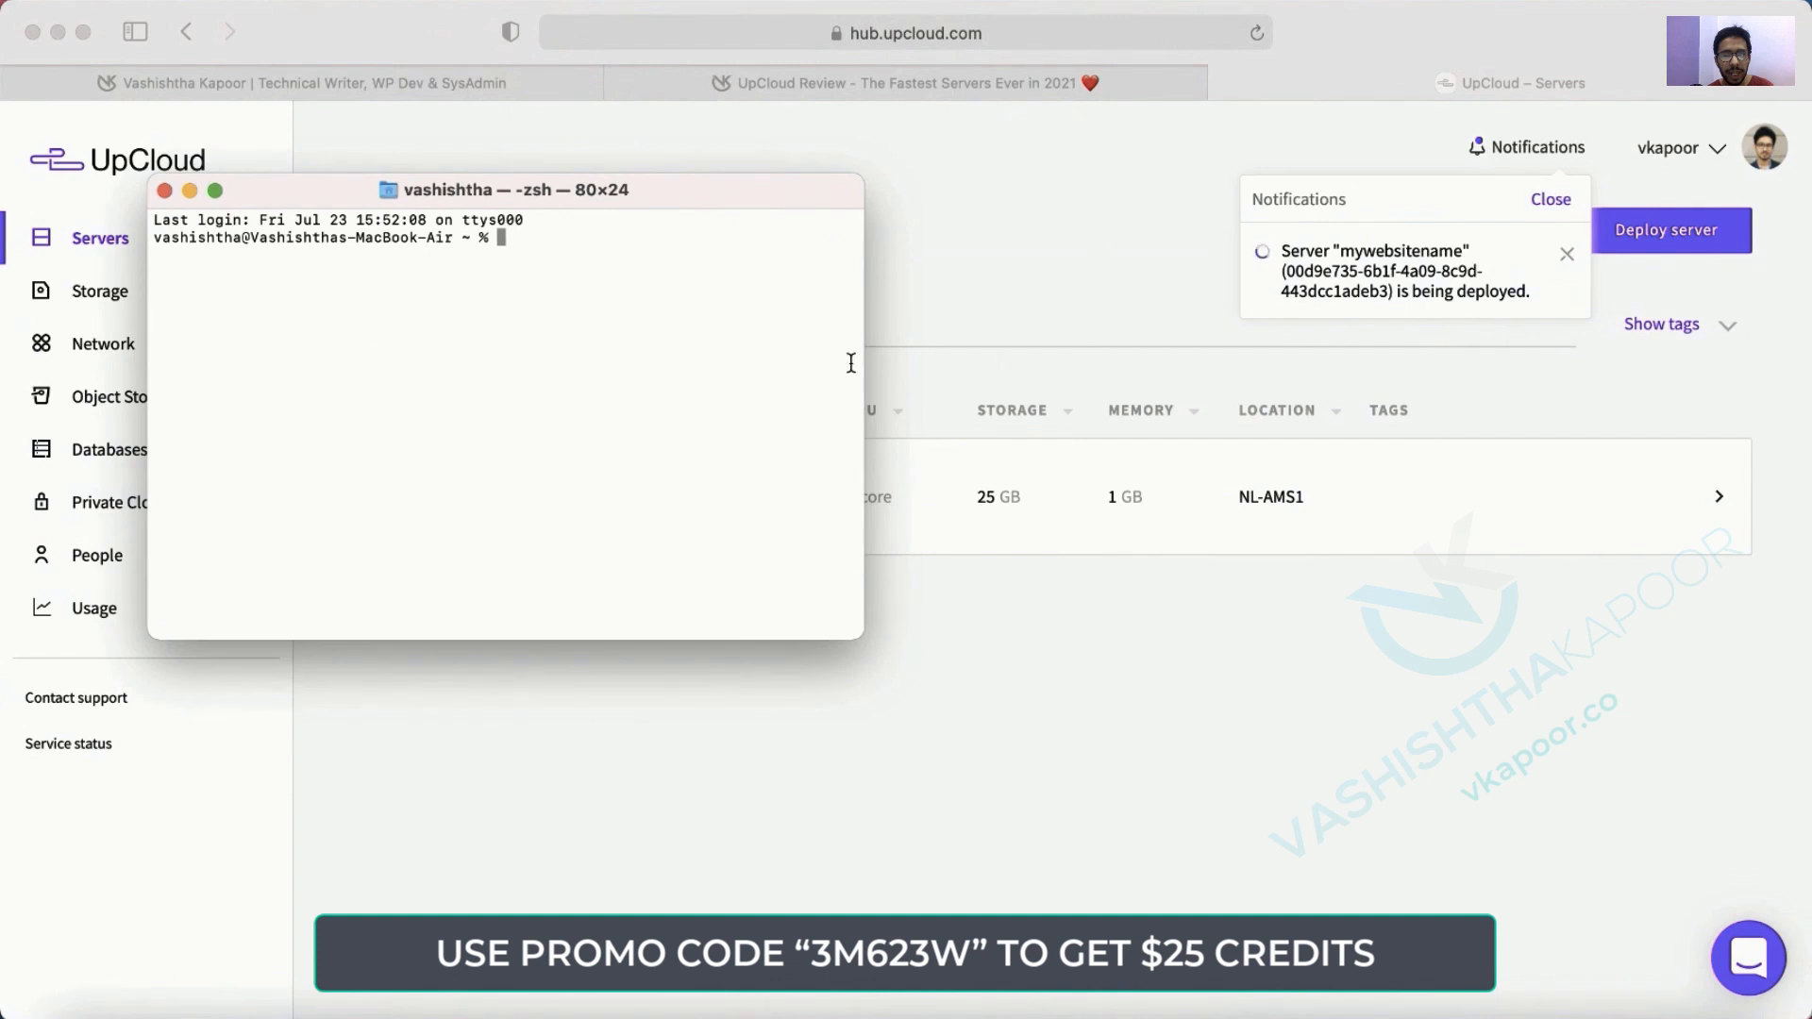
drag(864, 363, 1229, 362)
drag(1040, 192, 987, 115)
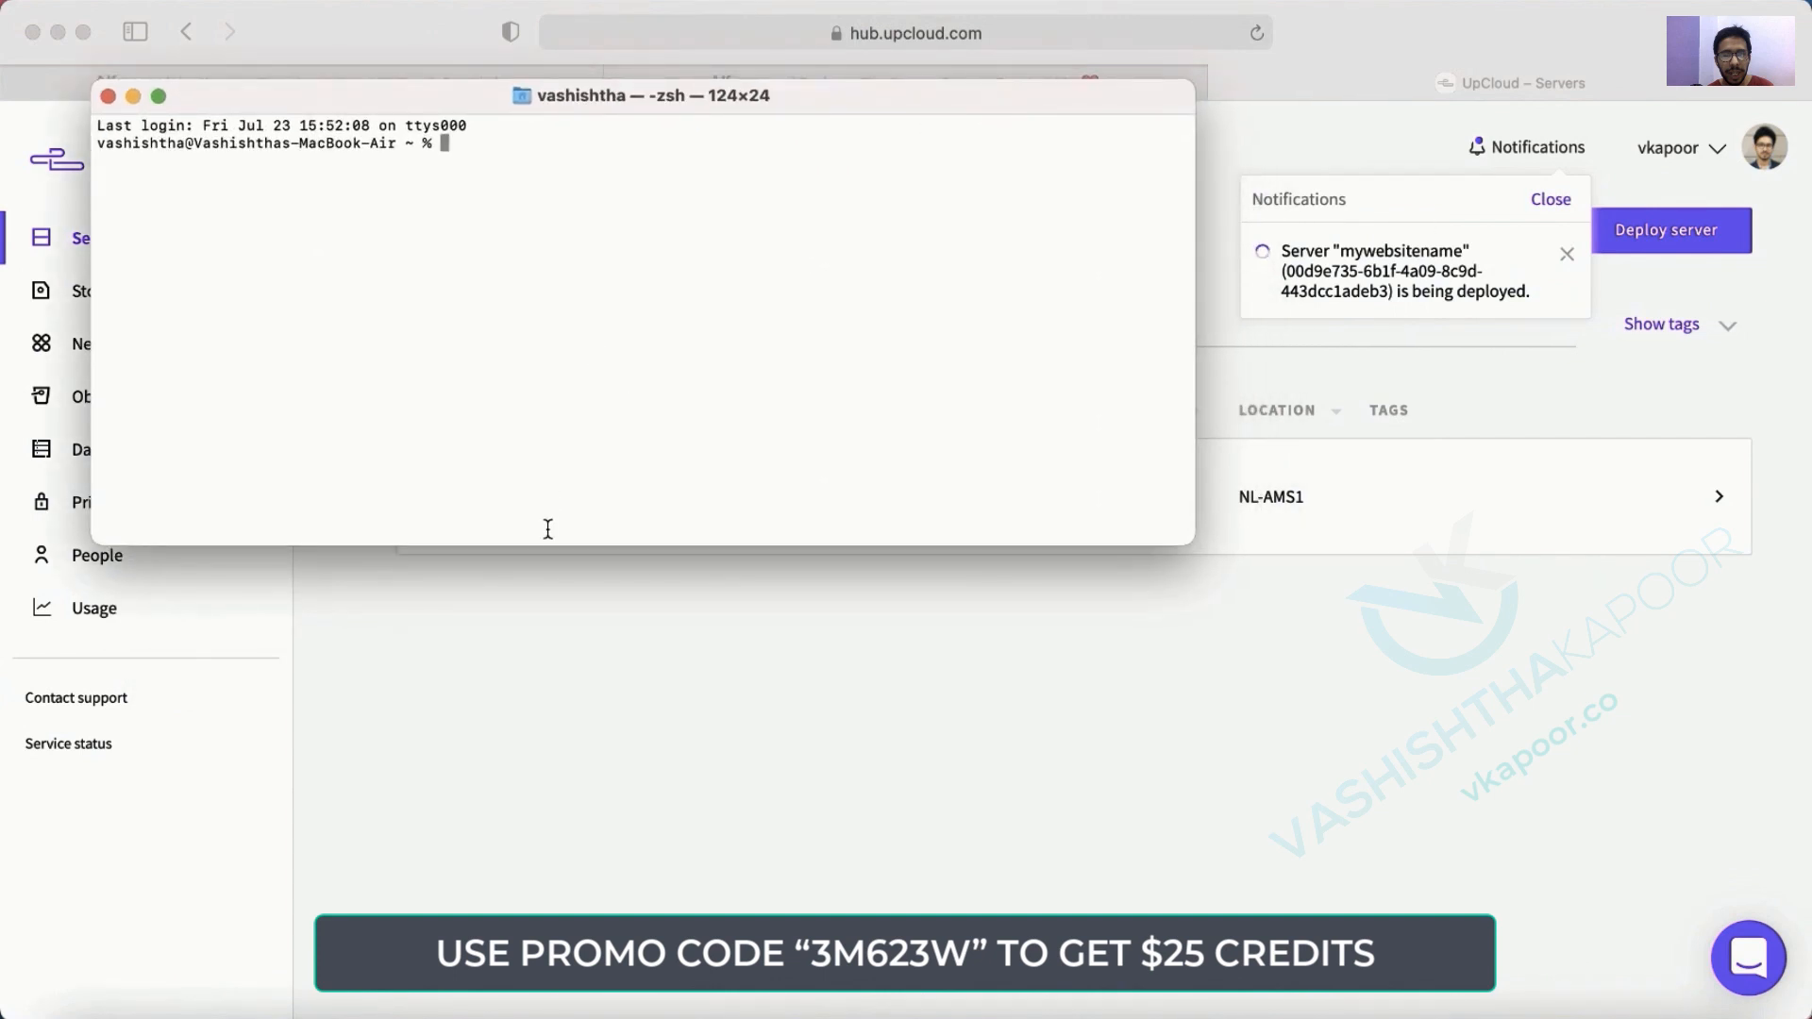
drag(550, 546, 660, 862)
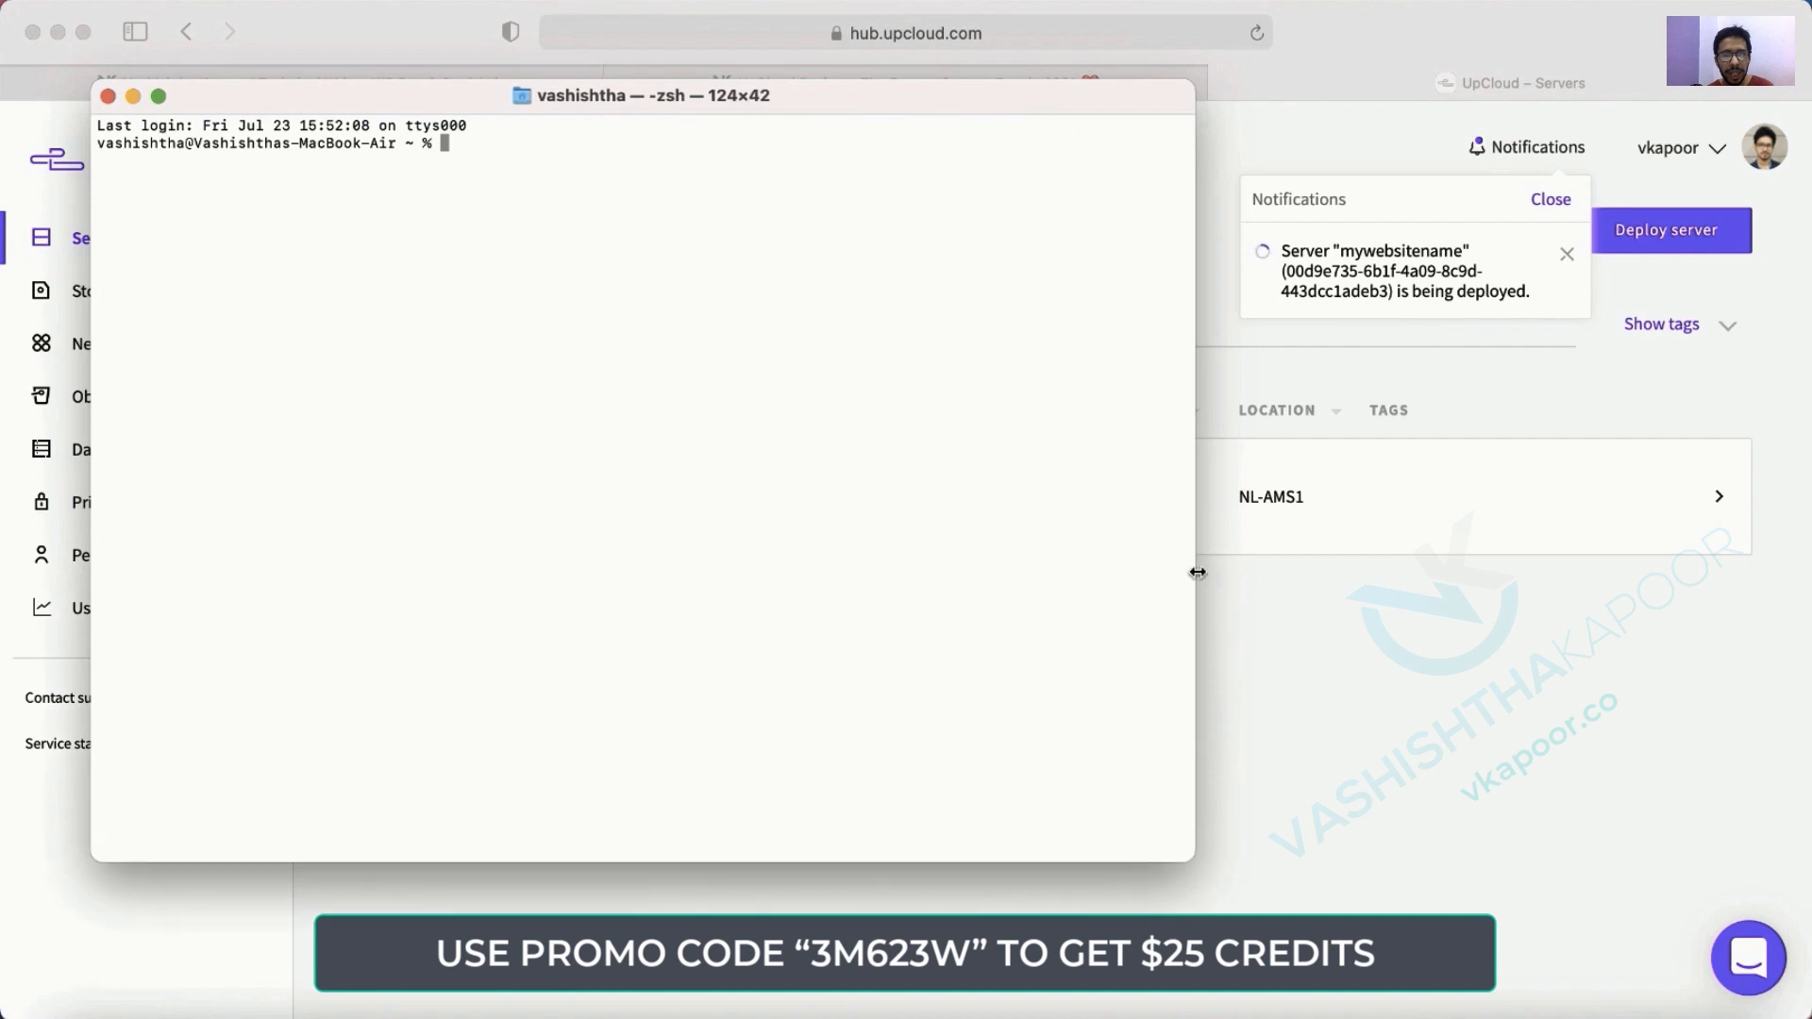
drag(1194, 572, 1265, 576)
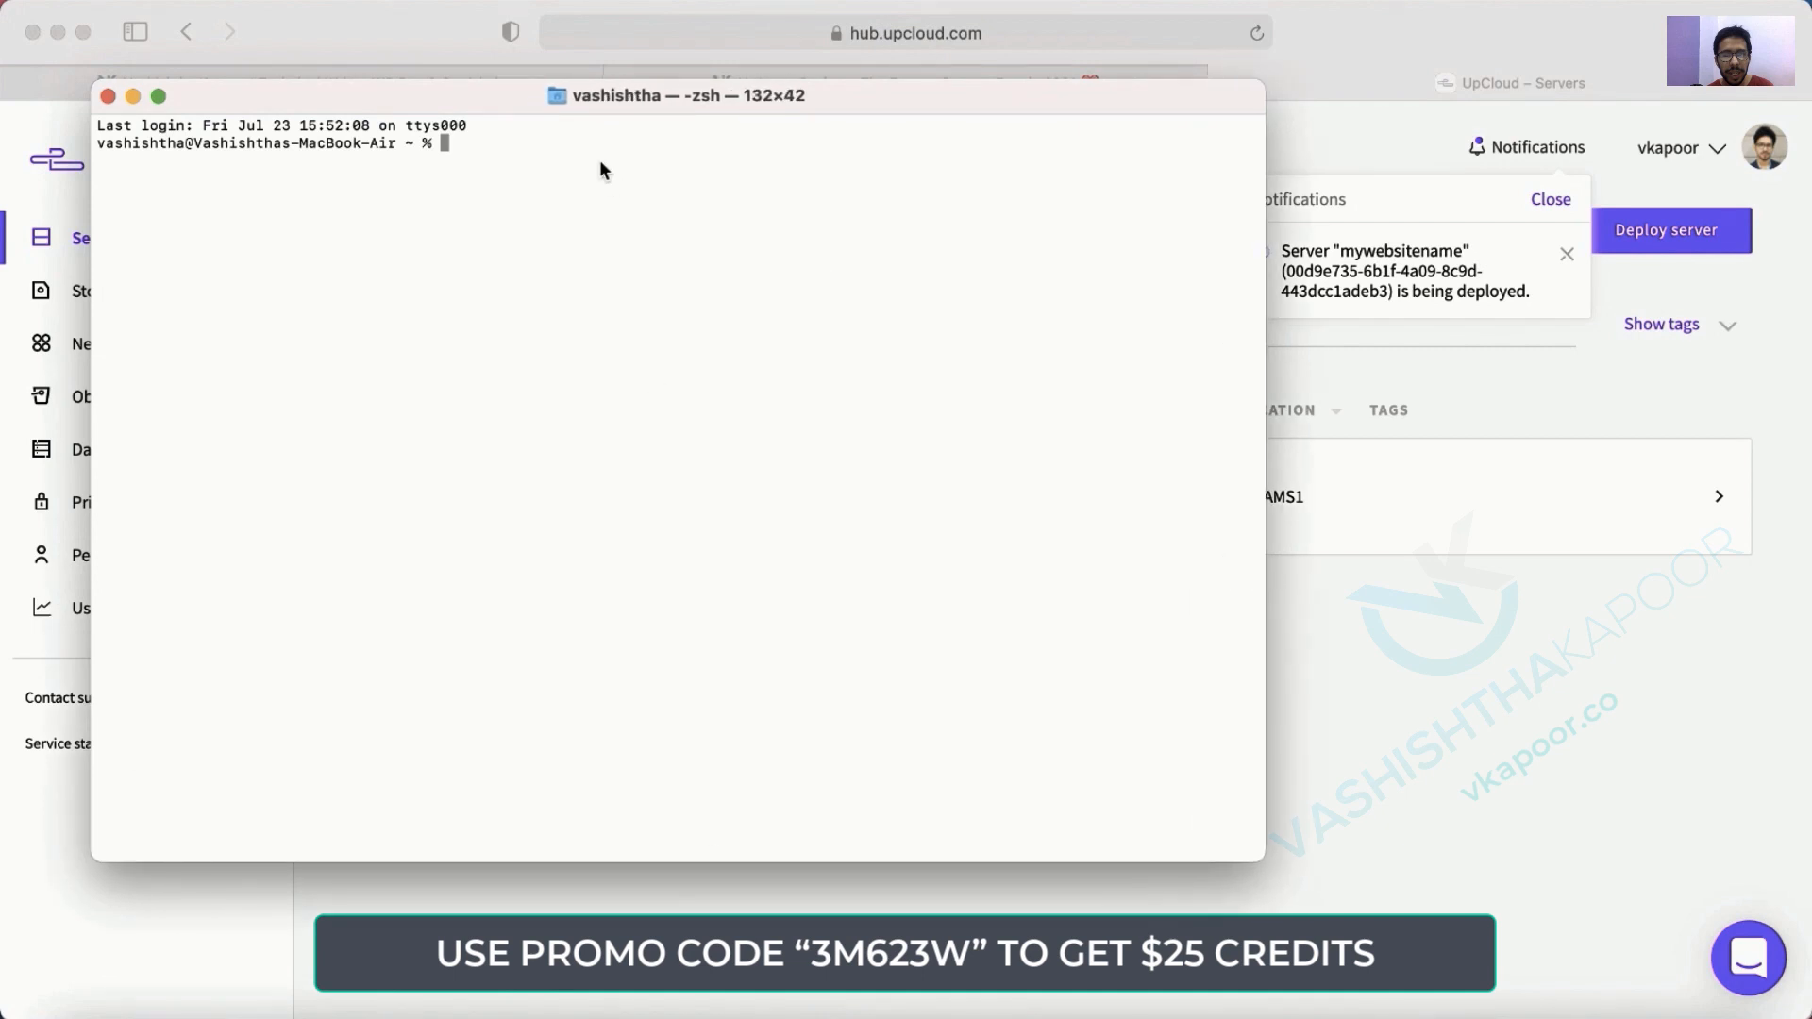
Run clear in the terminal, then bring the UpCloud servers page forward.
text(clear)
key(Return)
key(Return)
key(Return)
key(Return)
key(Return)
key(Return)
key(Return)
key(Return)
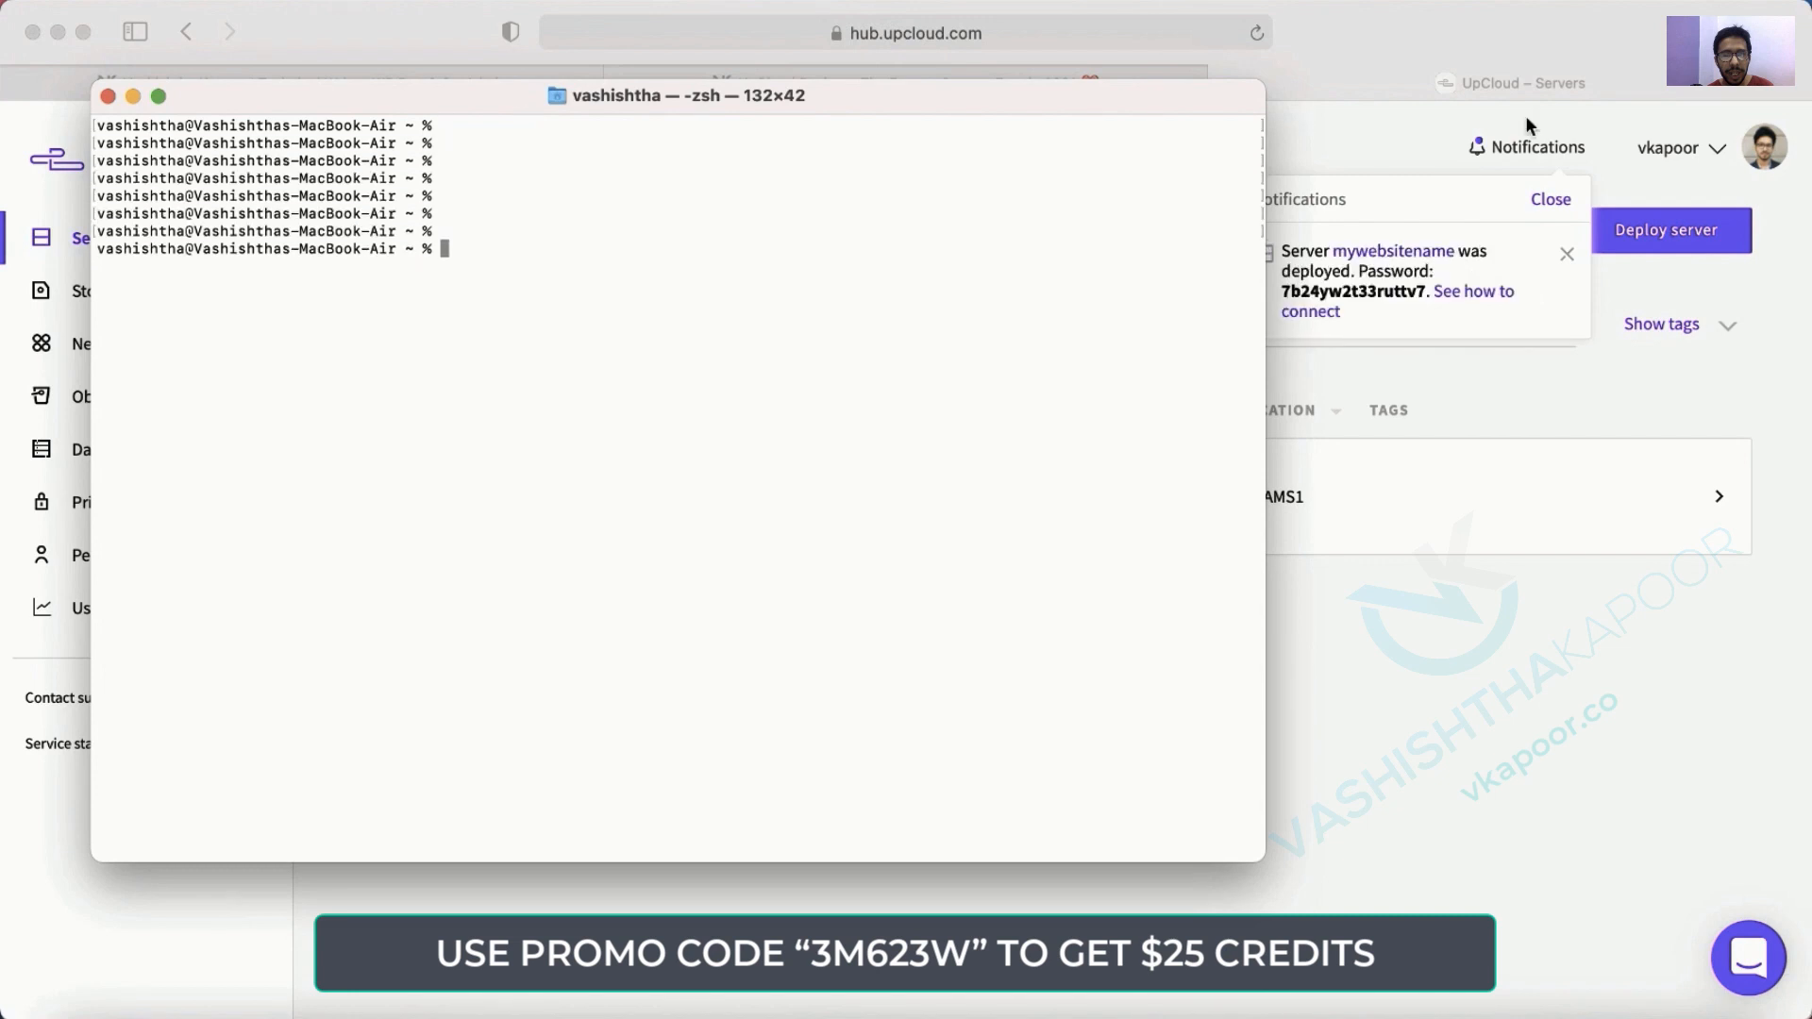
click(1357, 285)
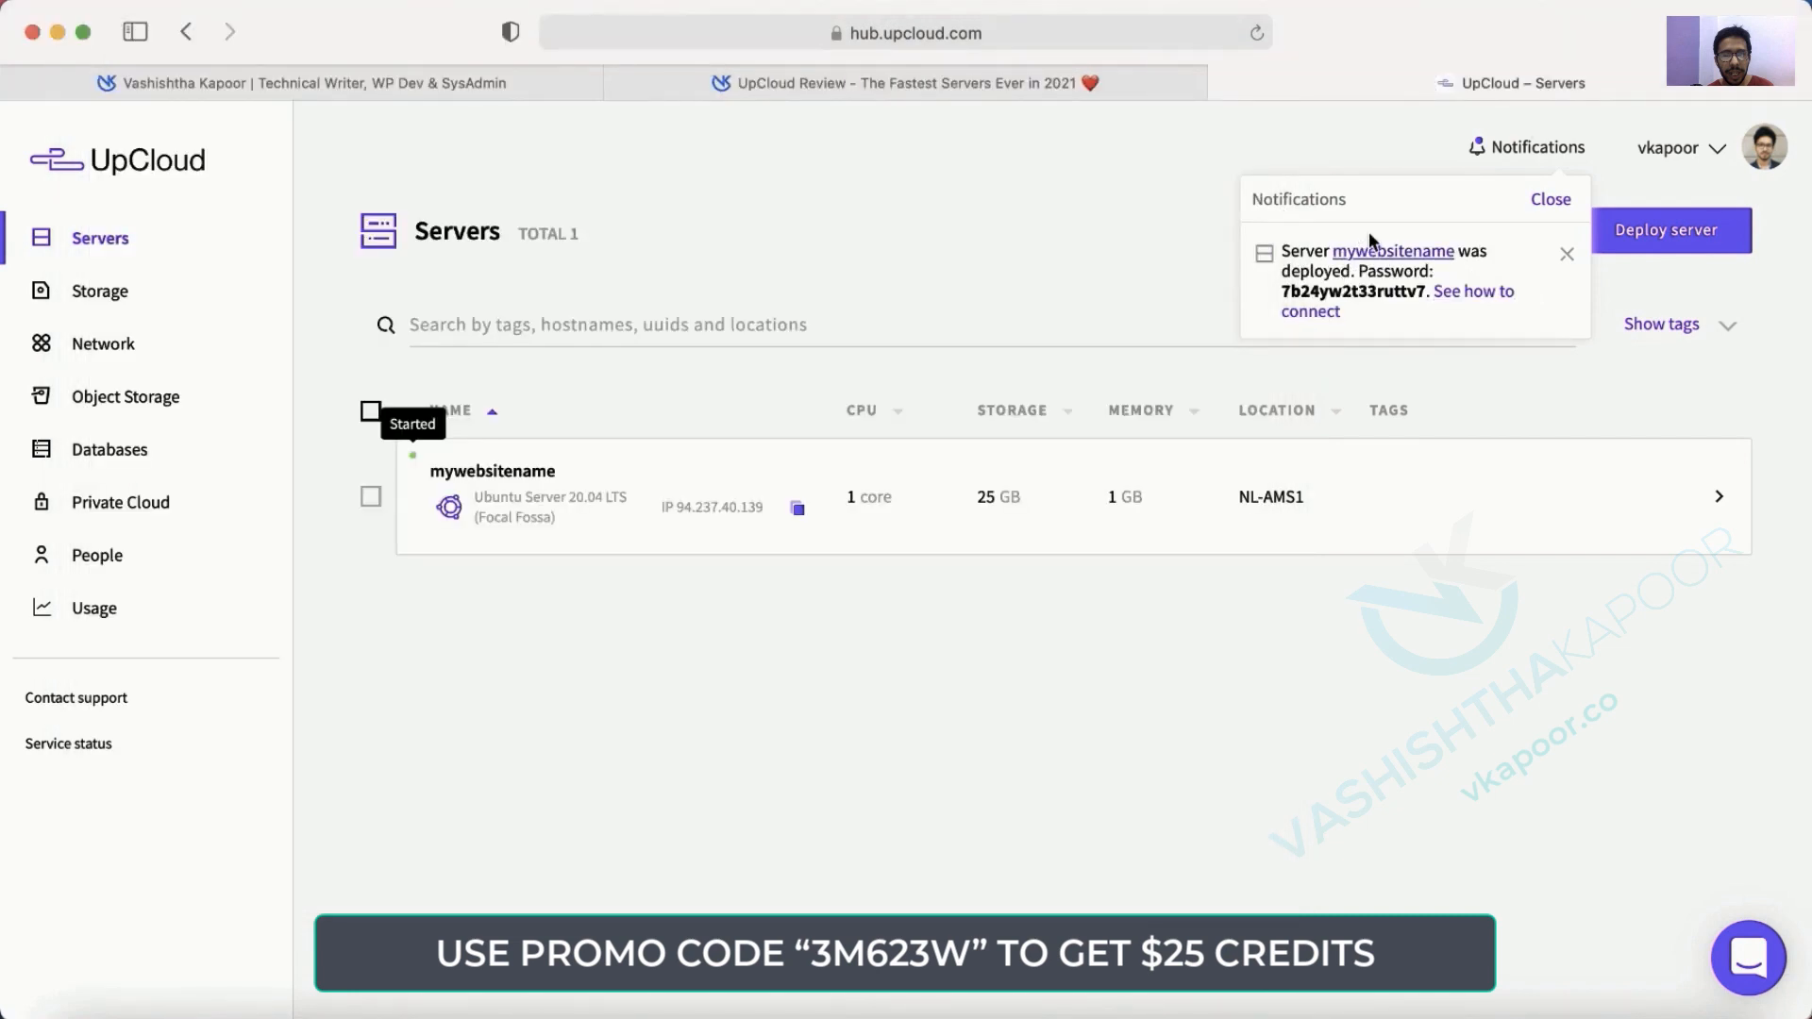
Open mywebsitename's details, copy its IP 94.237.40.139, and switch to Terminal.
click(1384, 252)
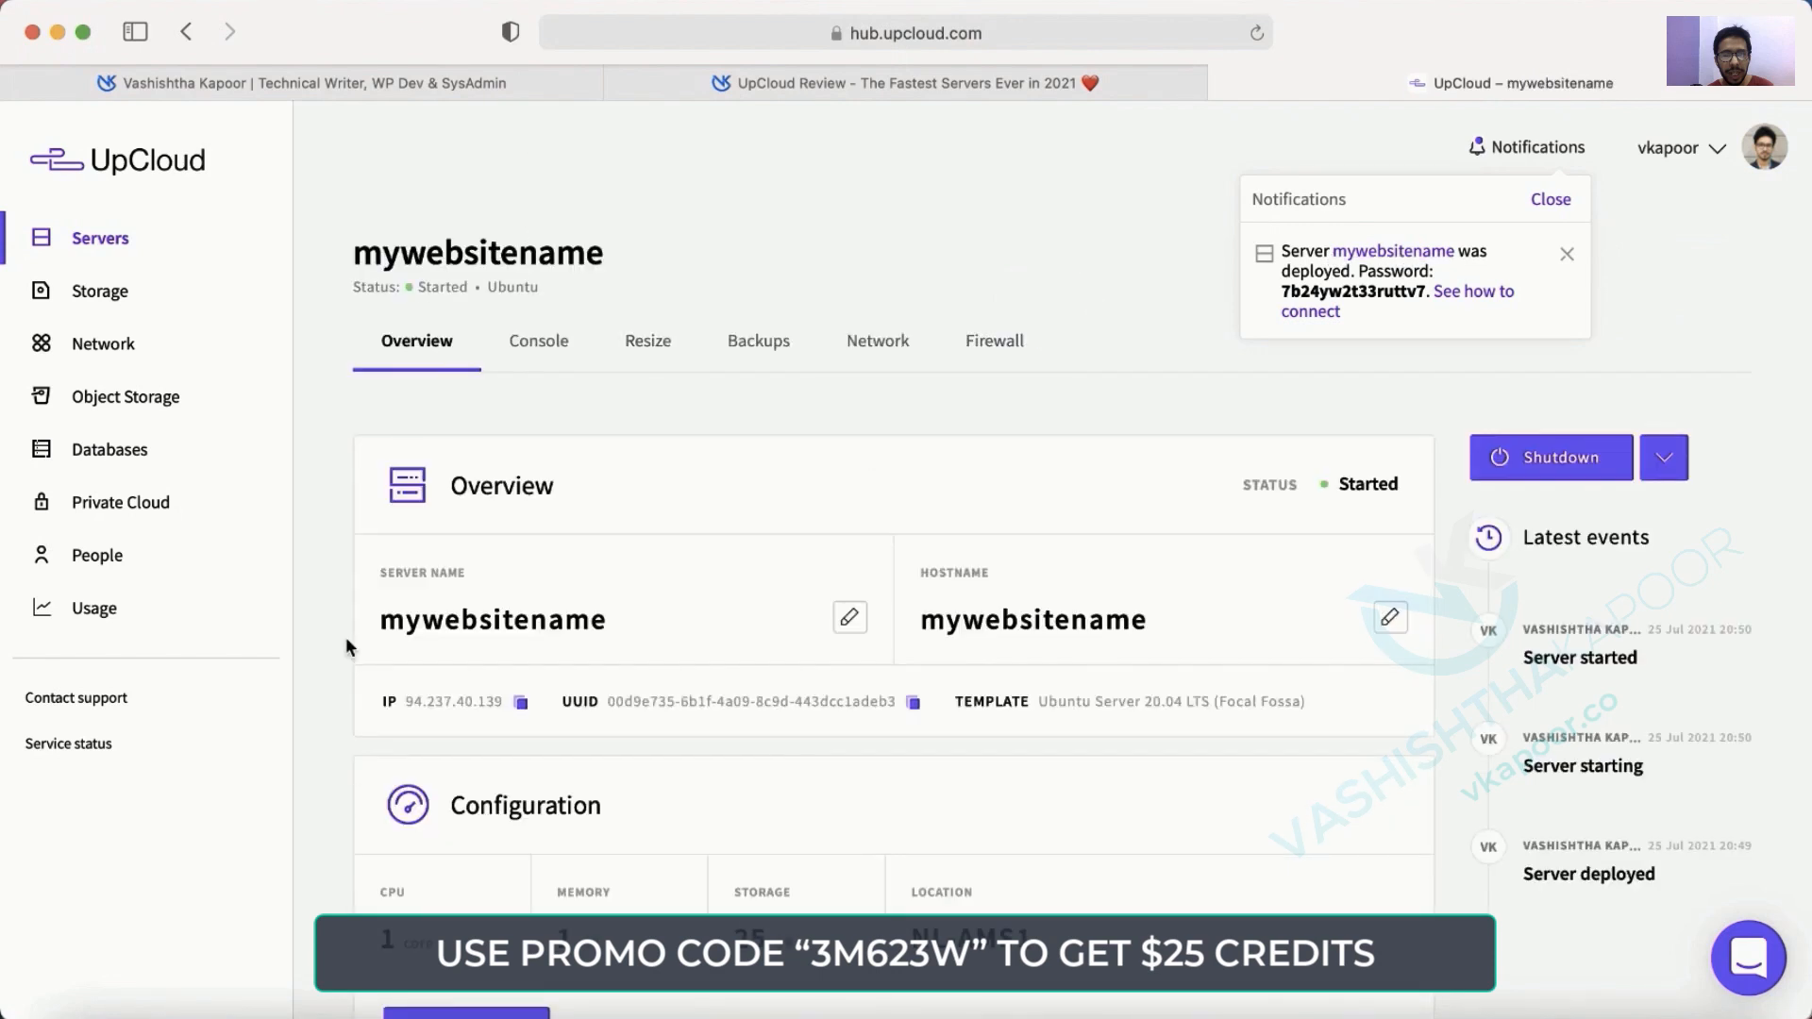
scroll(1007, 617, down, 5)
scroll(1007, 617, up, 3)
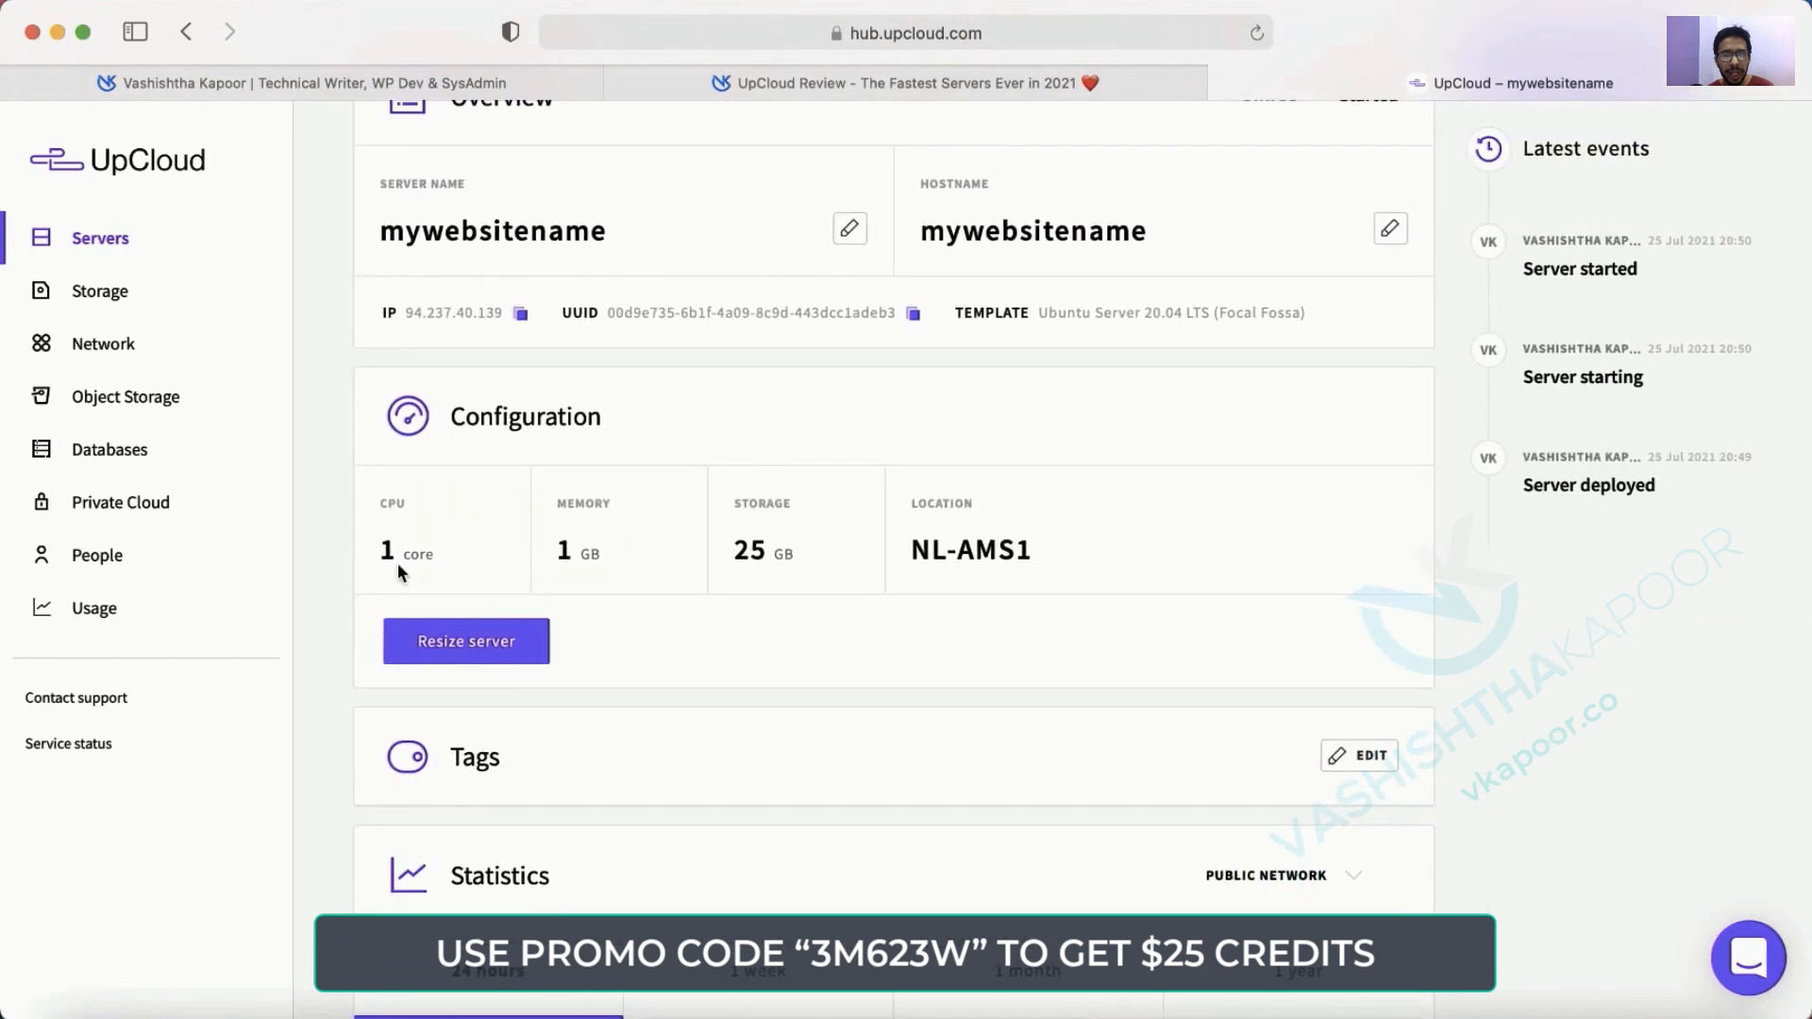
scroll(1141, 550, up, 5)
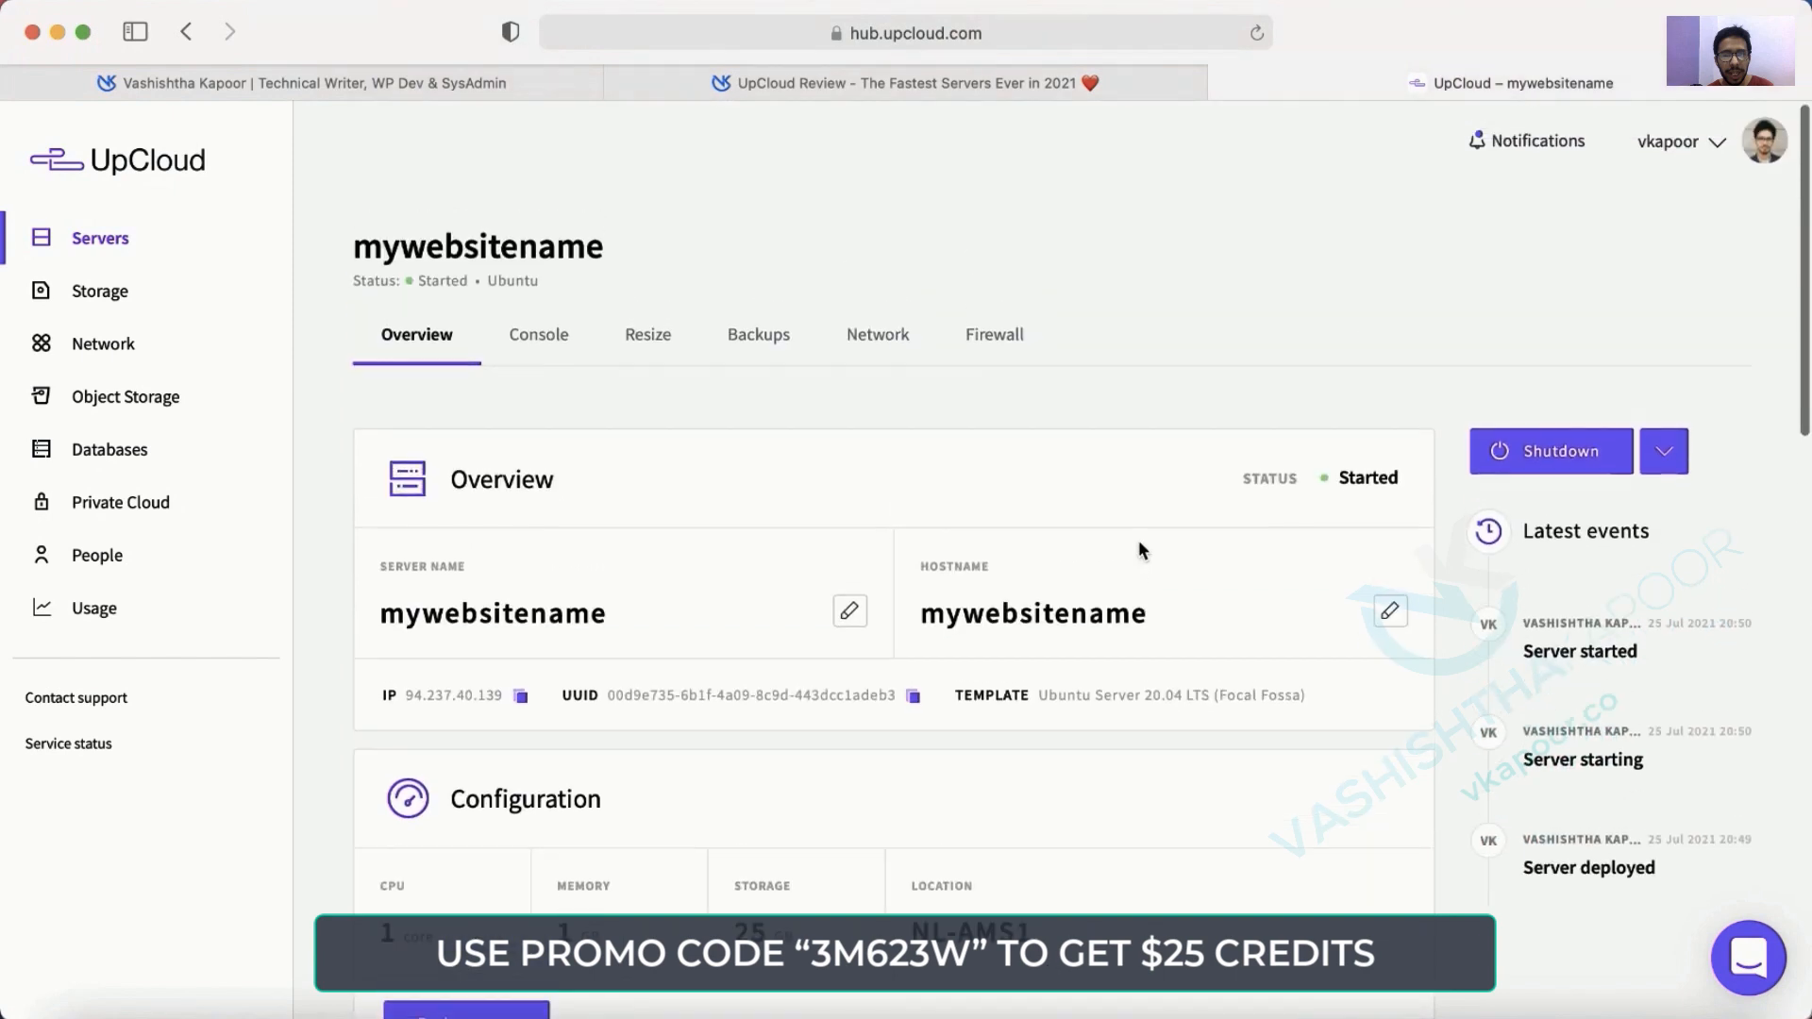
click(520, 704)
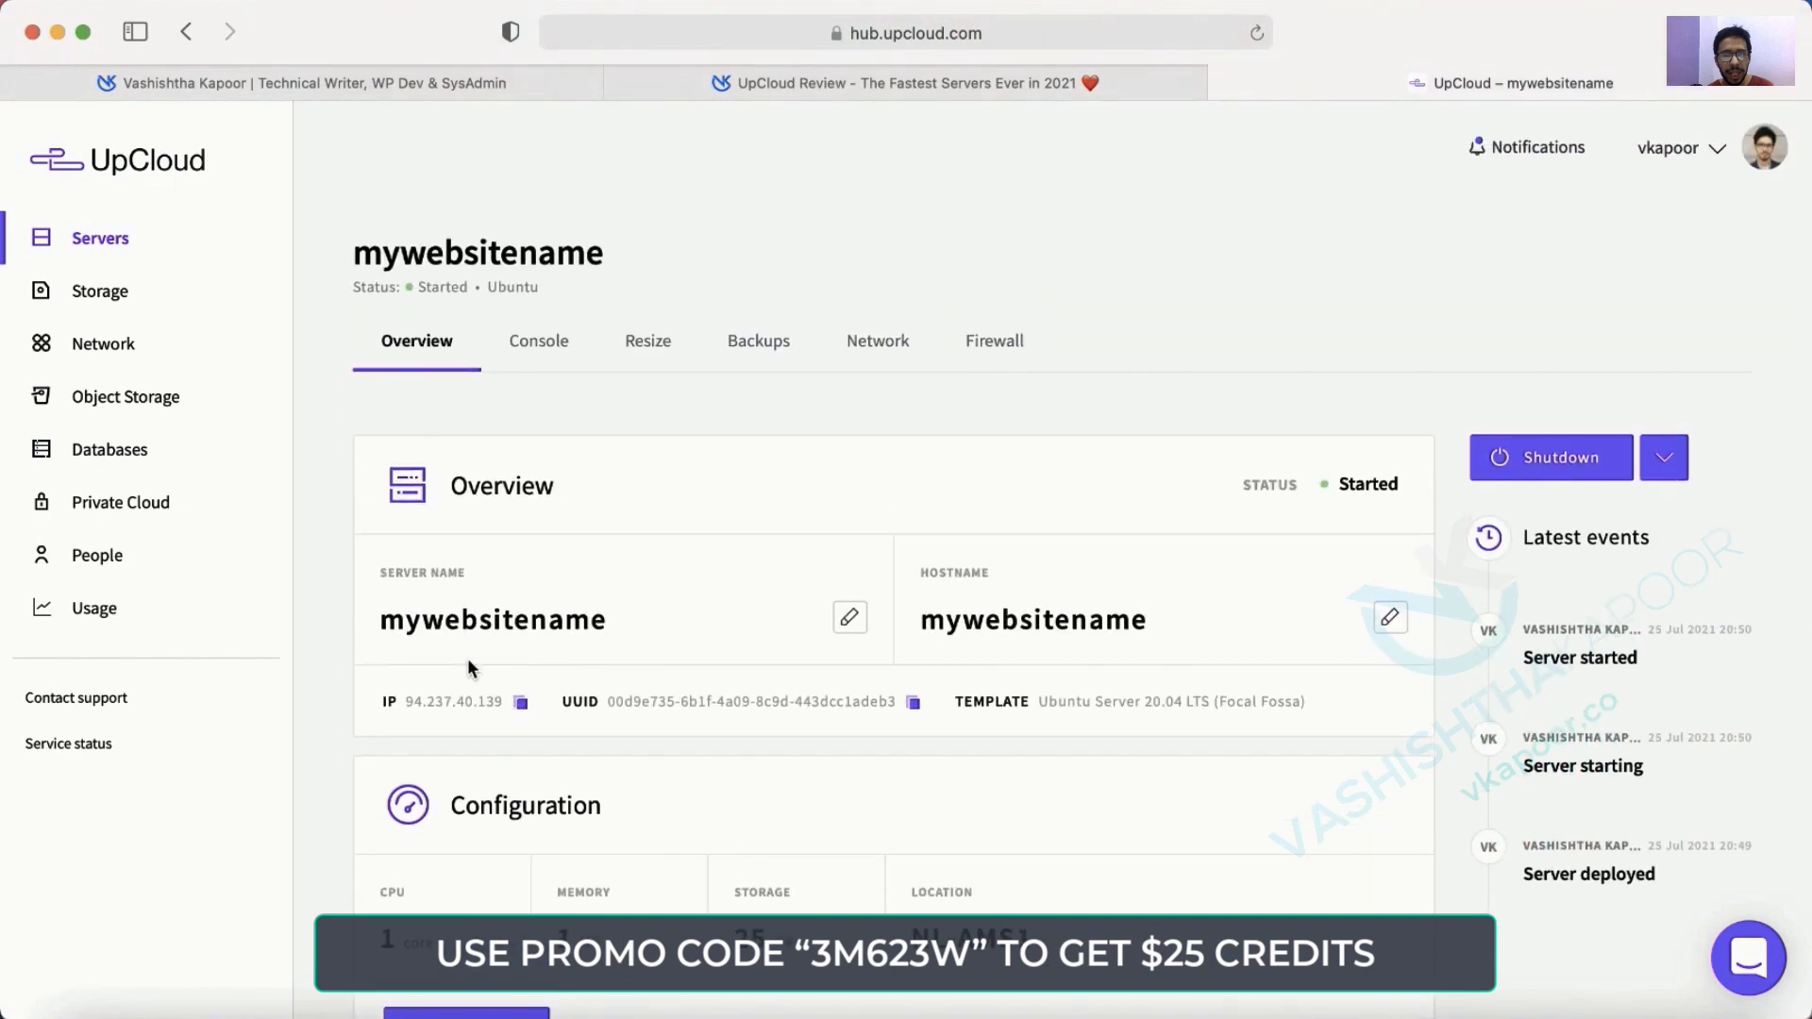
key(super+Tab)
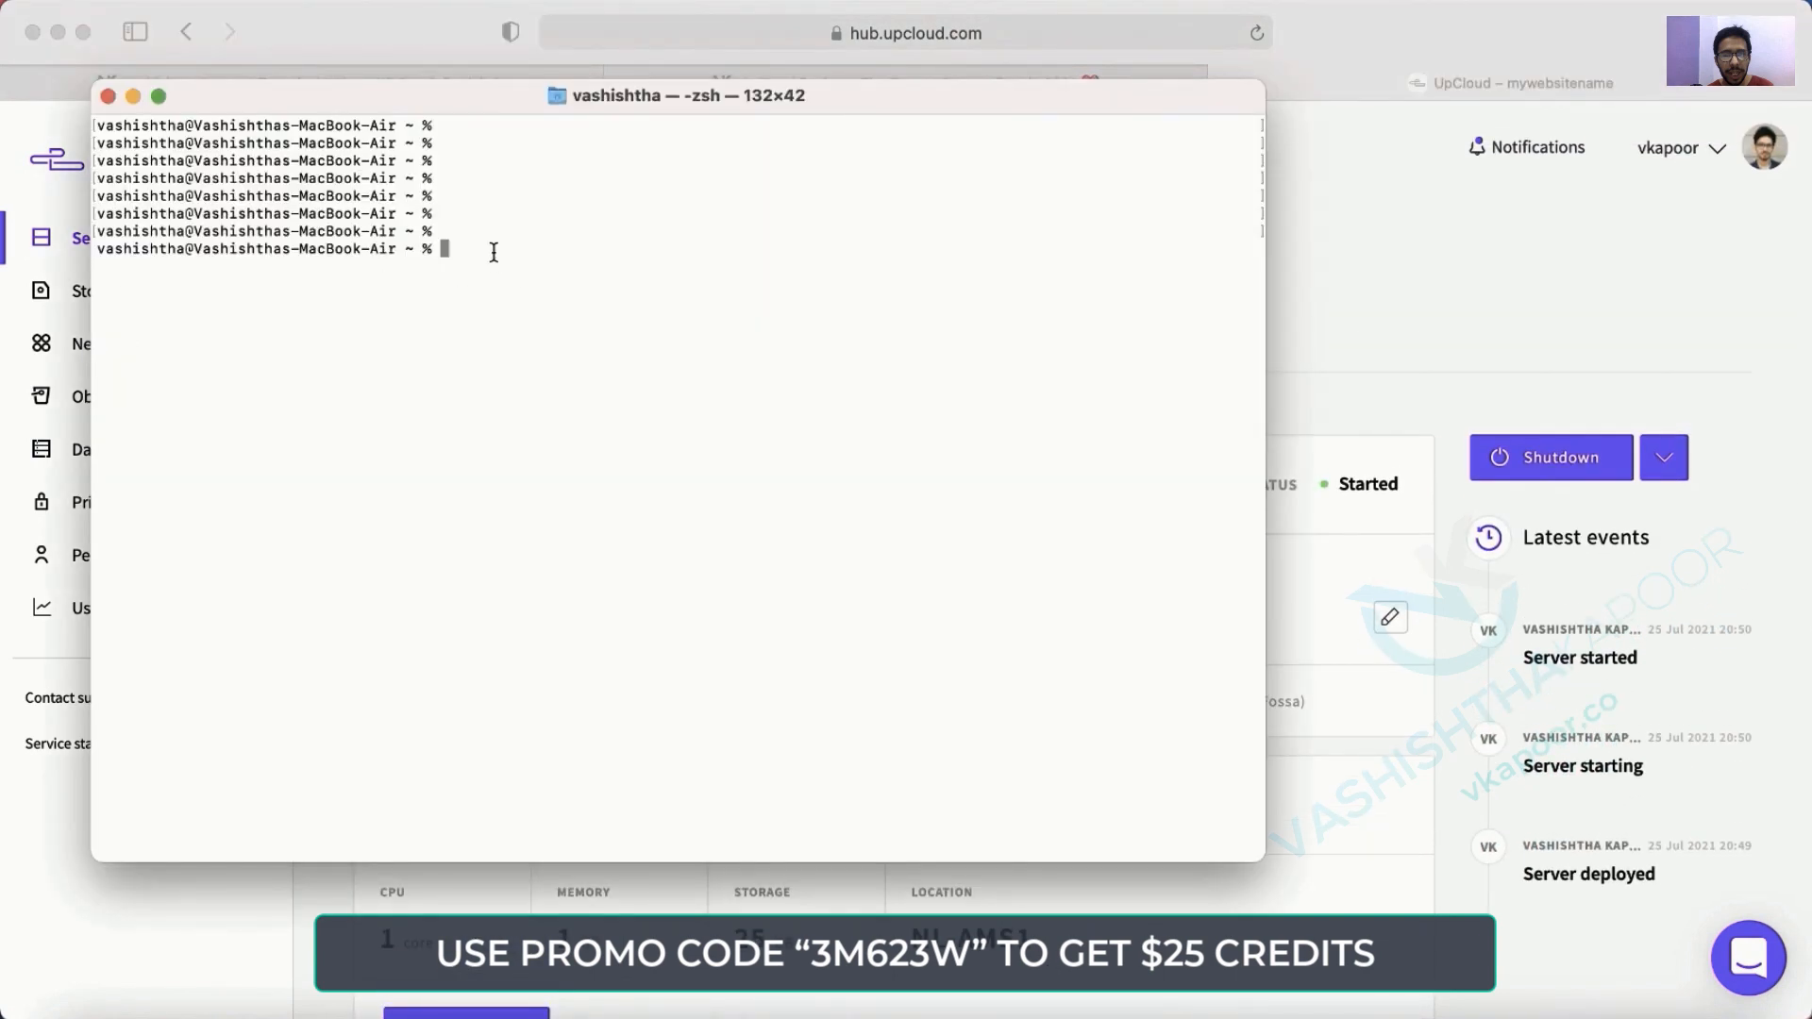
text(ssh root@)
key(super+v)
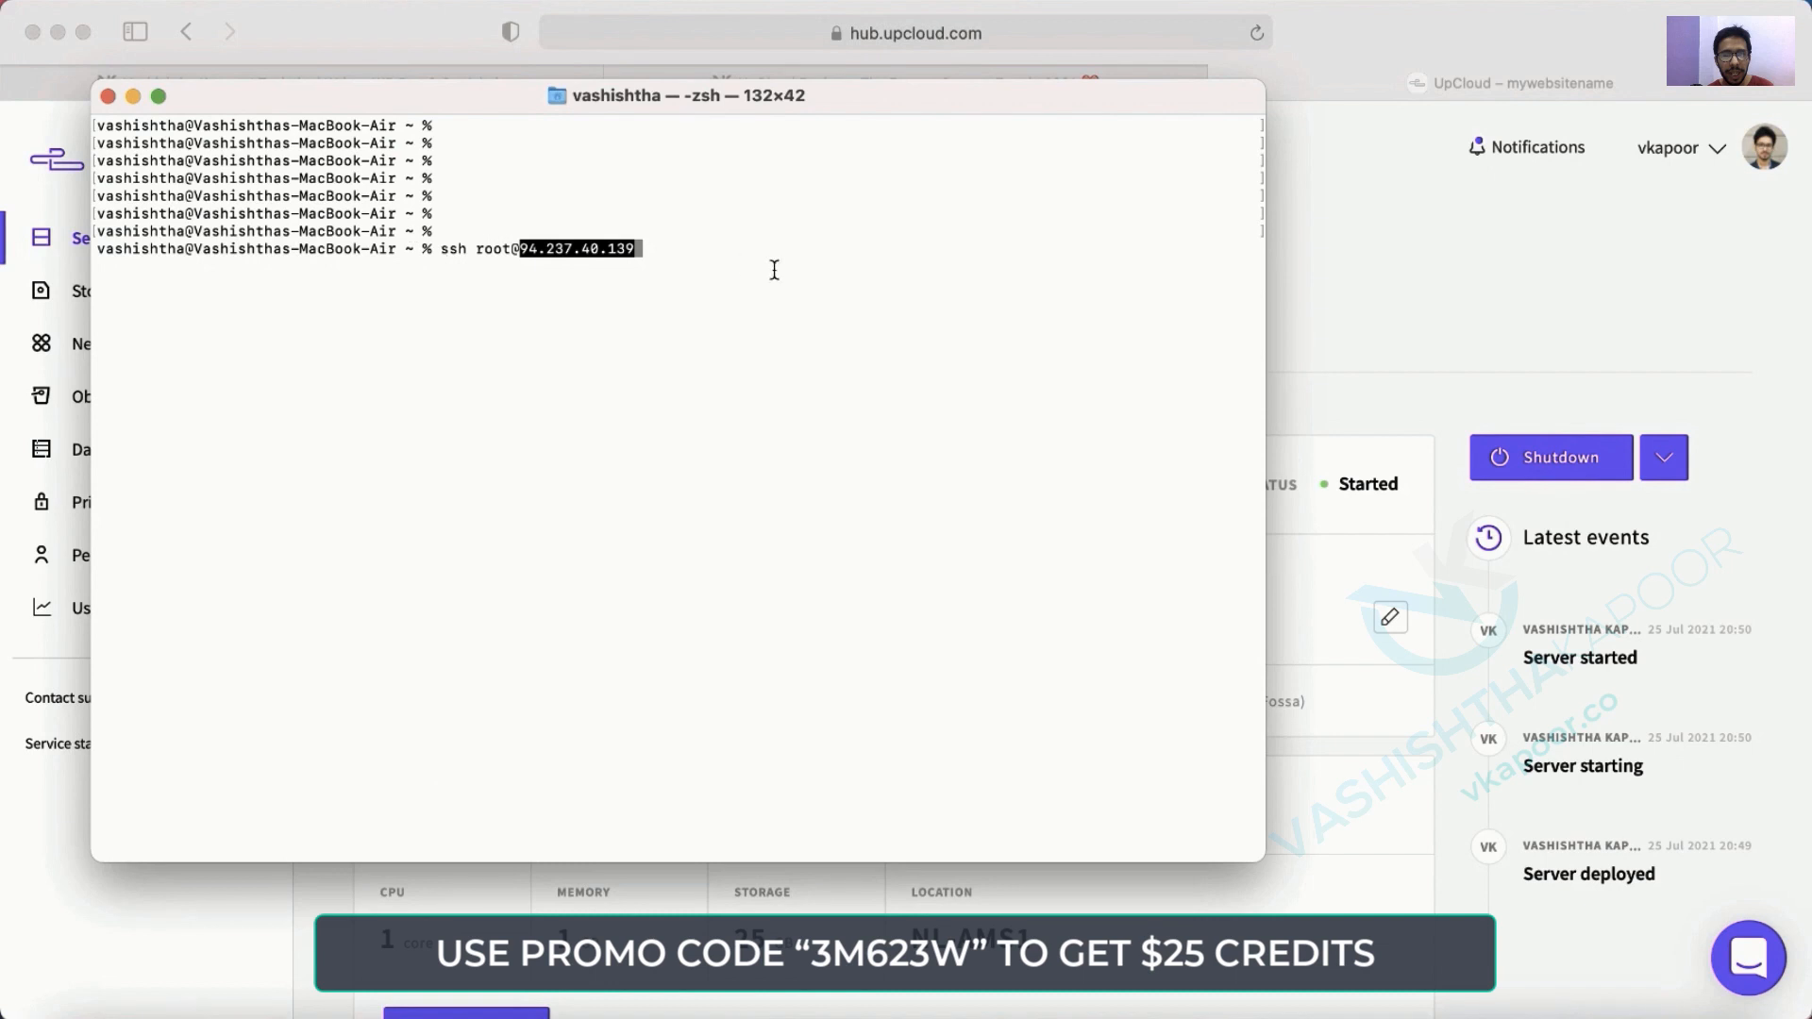
key(super+plus)
key(super+plus)
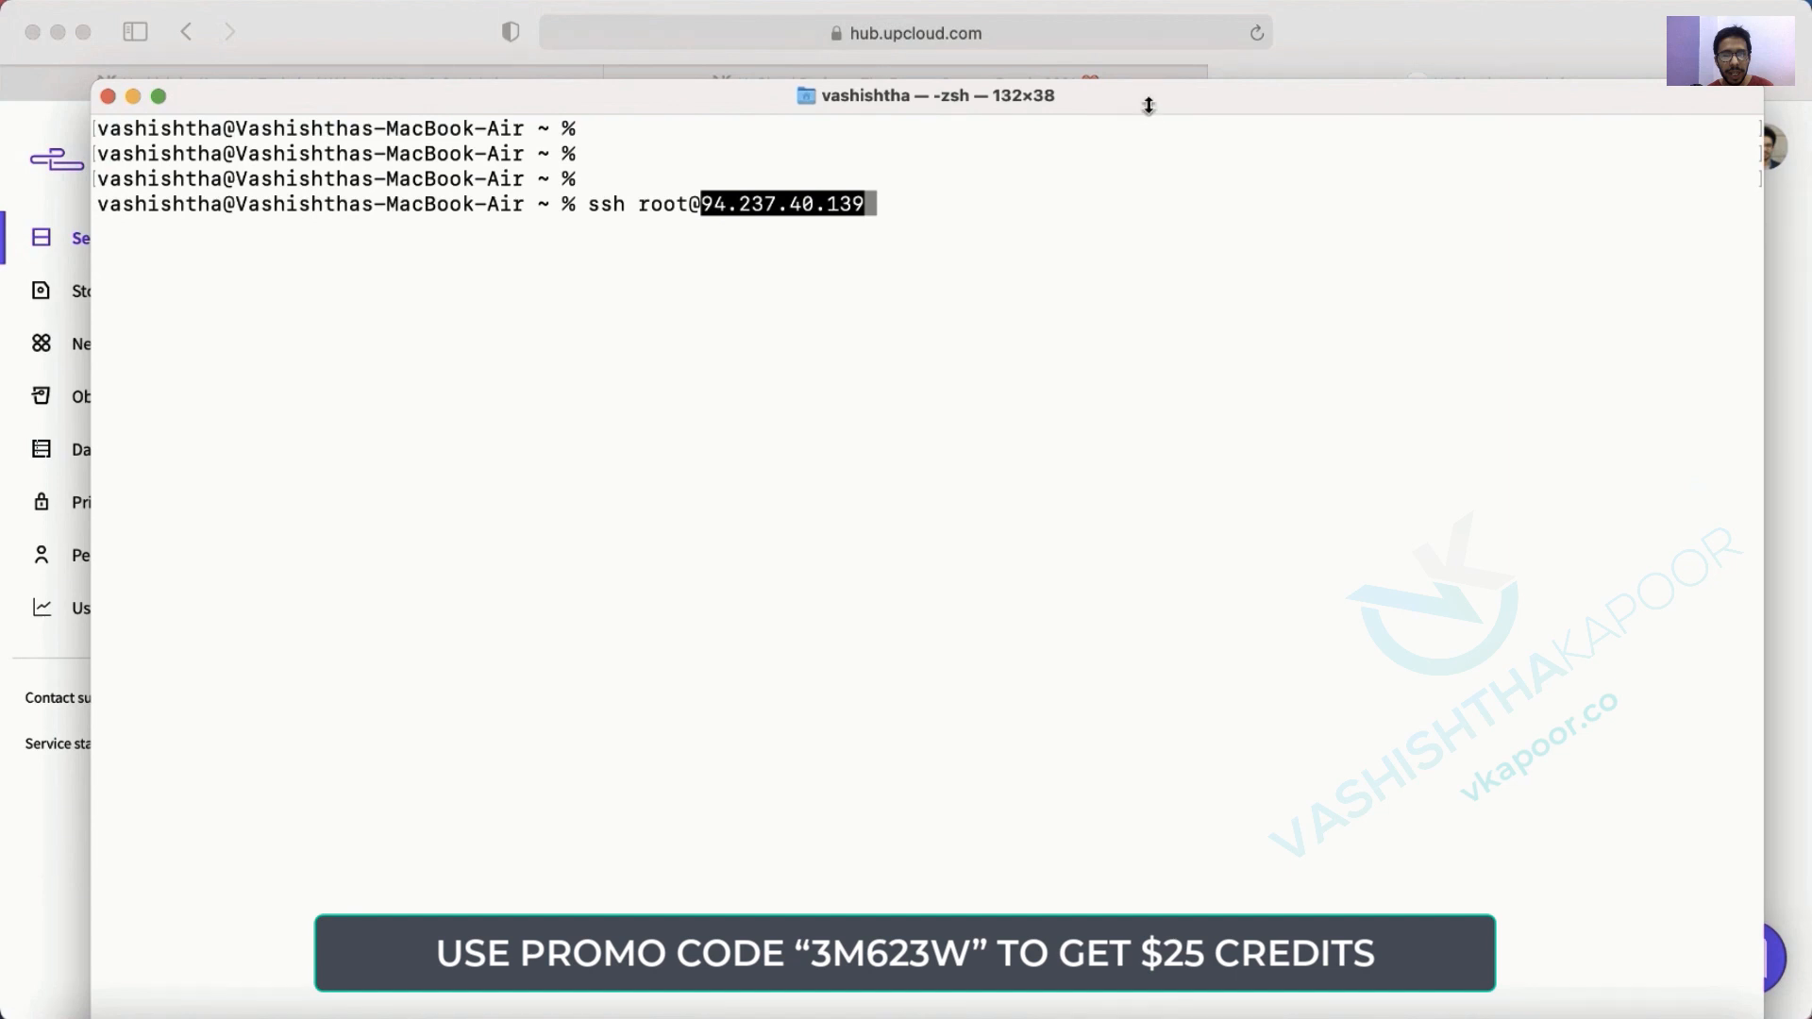
drag(1146, 83, 1123, 179)
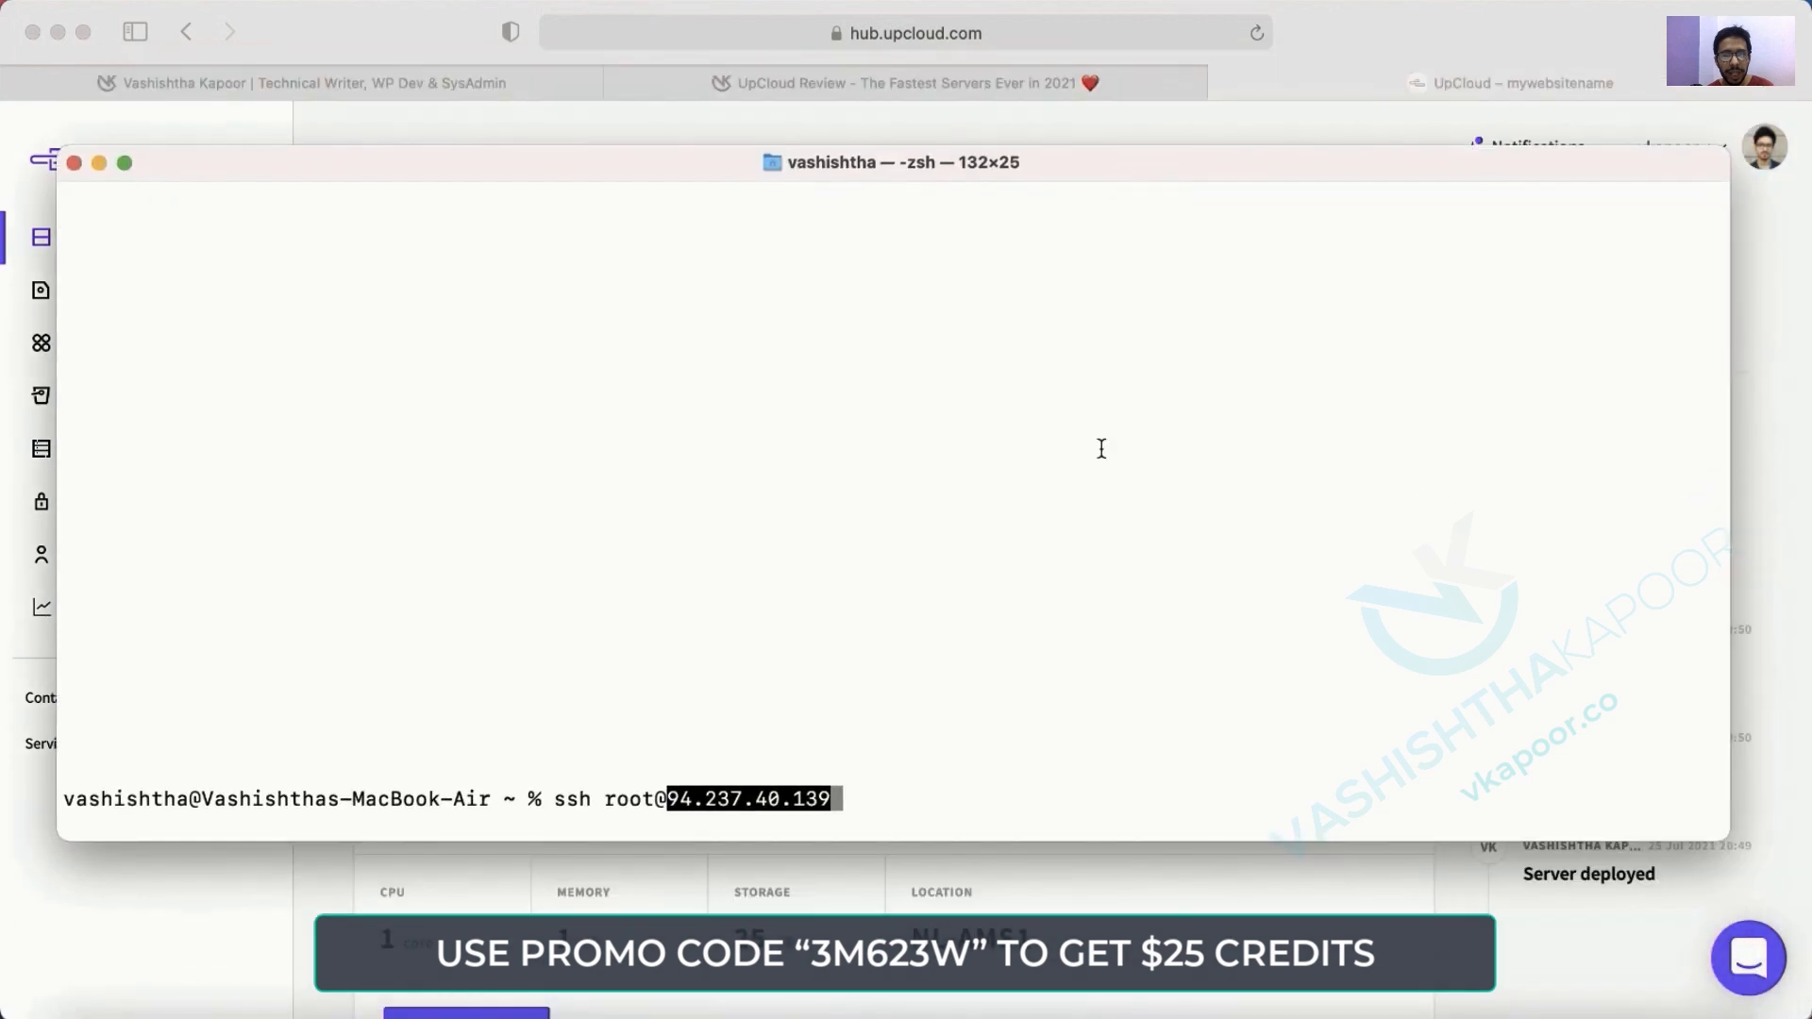
key(Return)
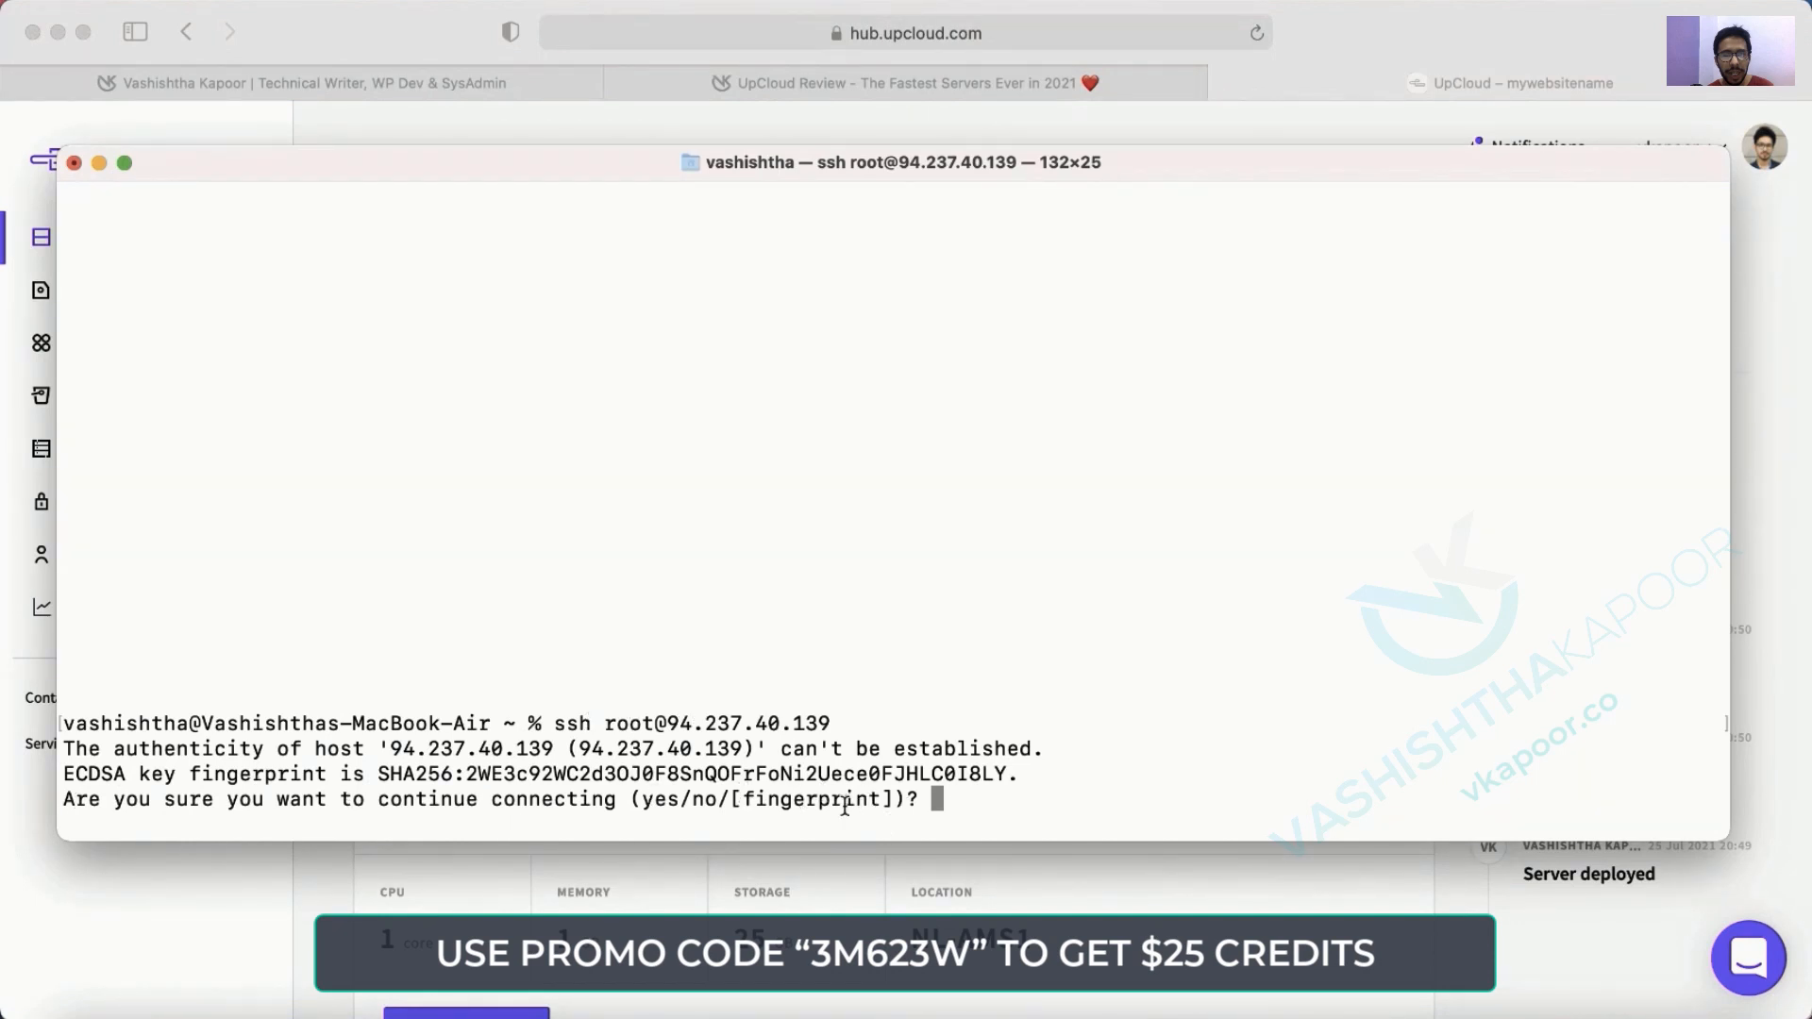
text(yes)
key(Return)
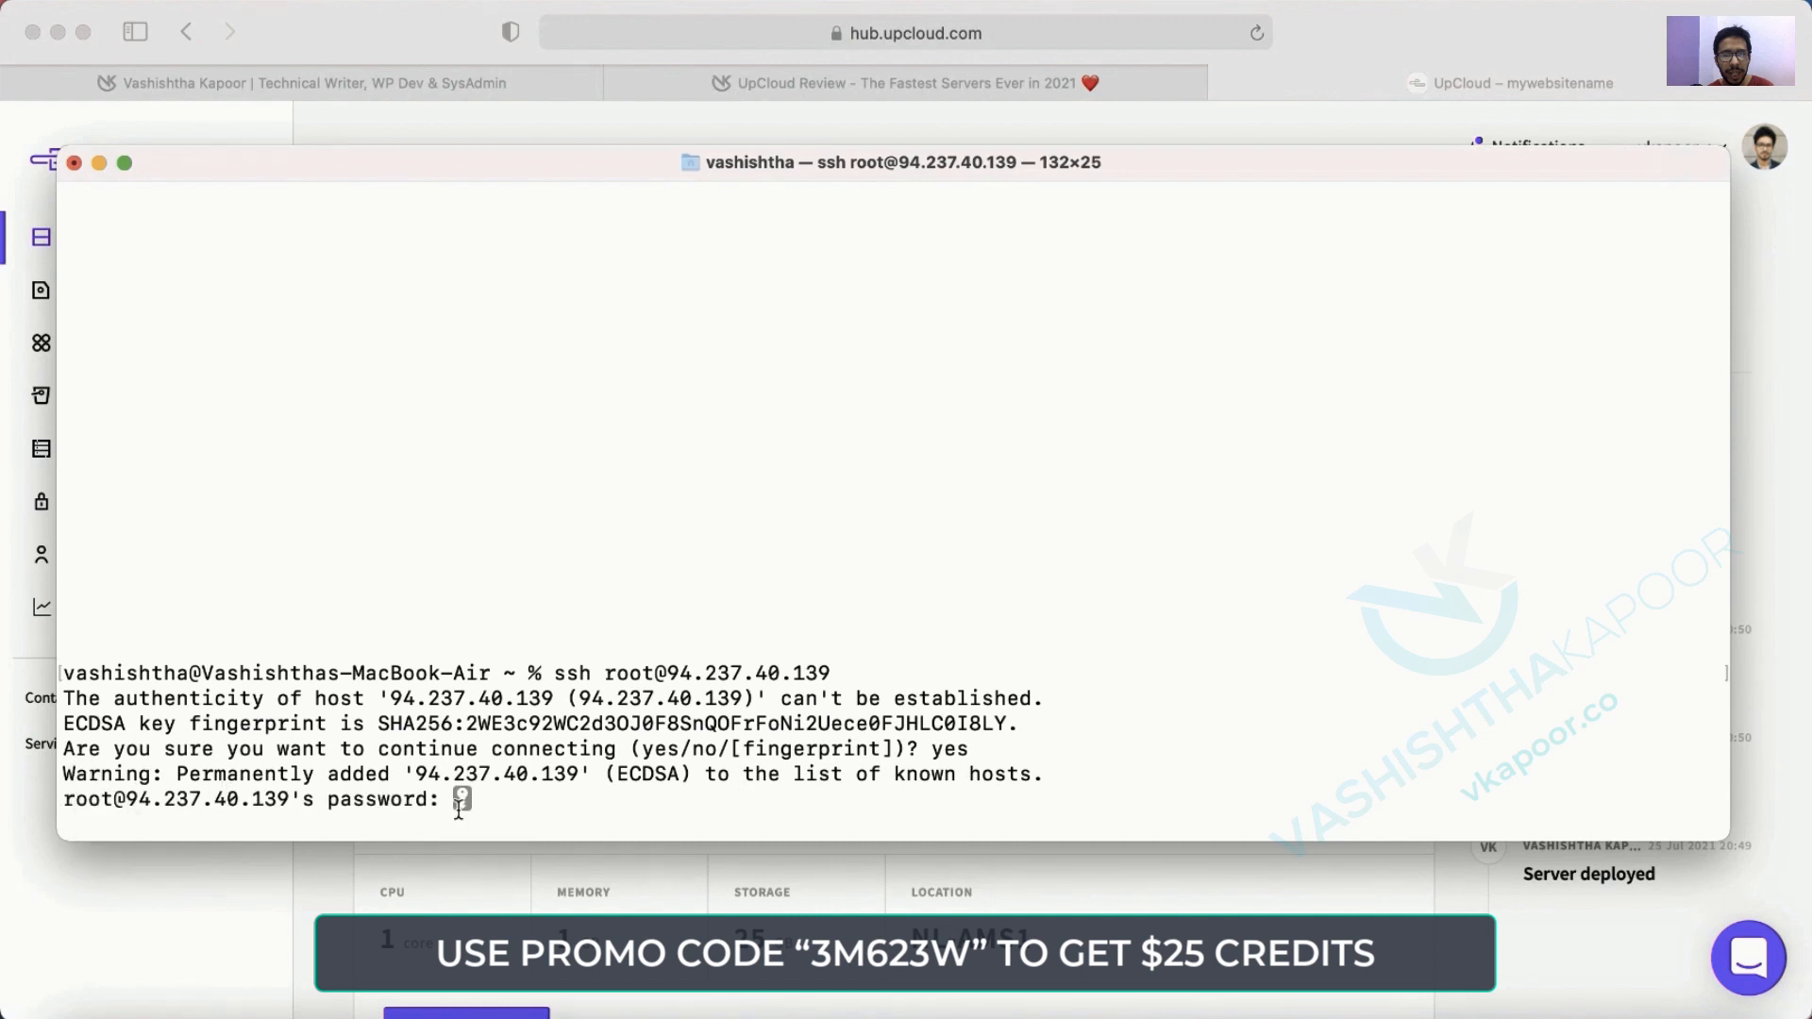
Copy the root password from UpCloud's deployment notification and submit it over SSH.
key(super+Tab)
click(1529, 147)
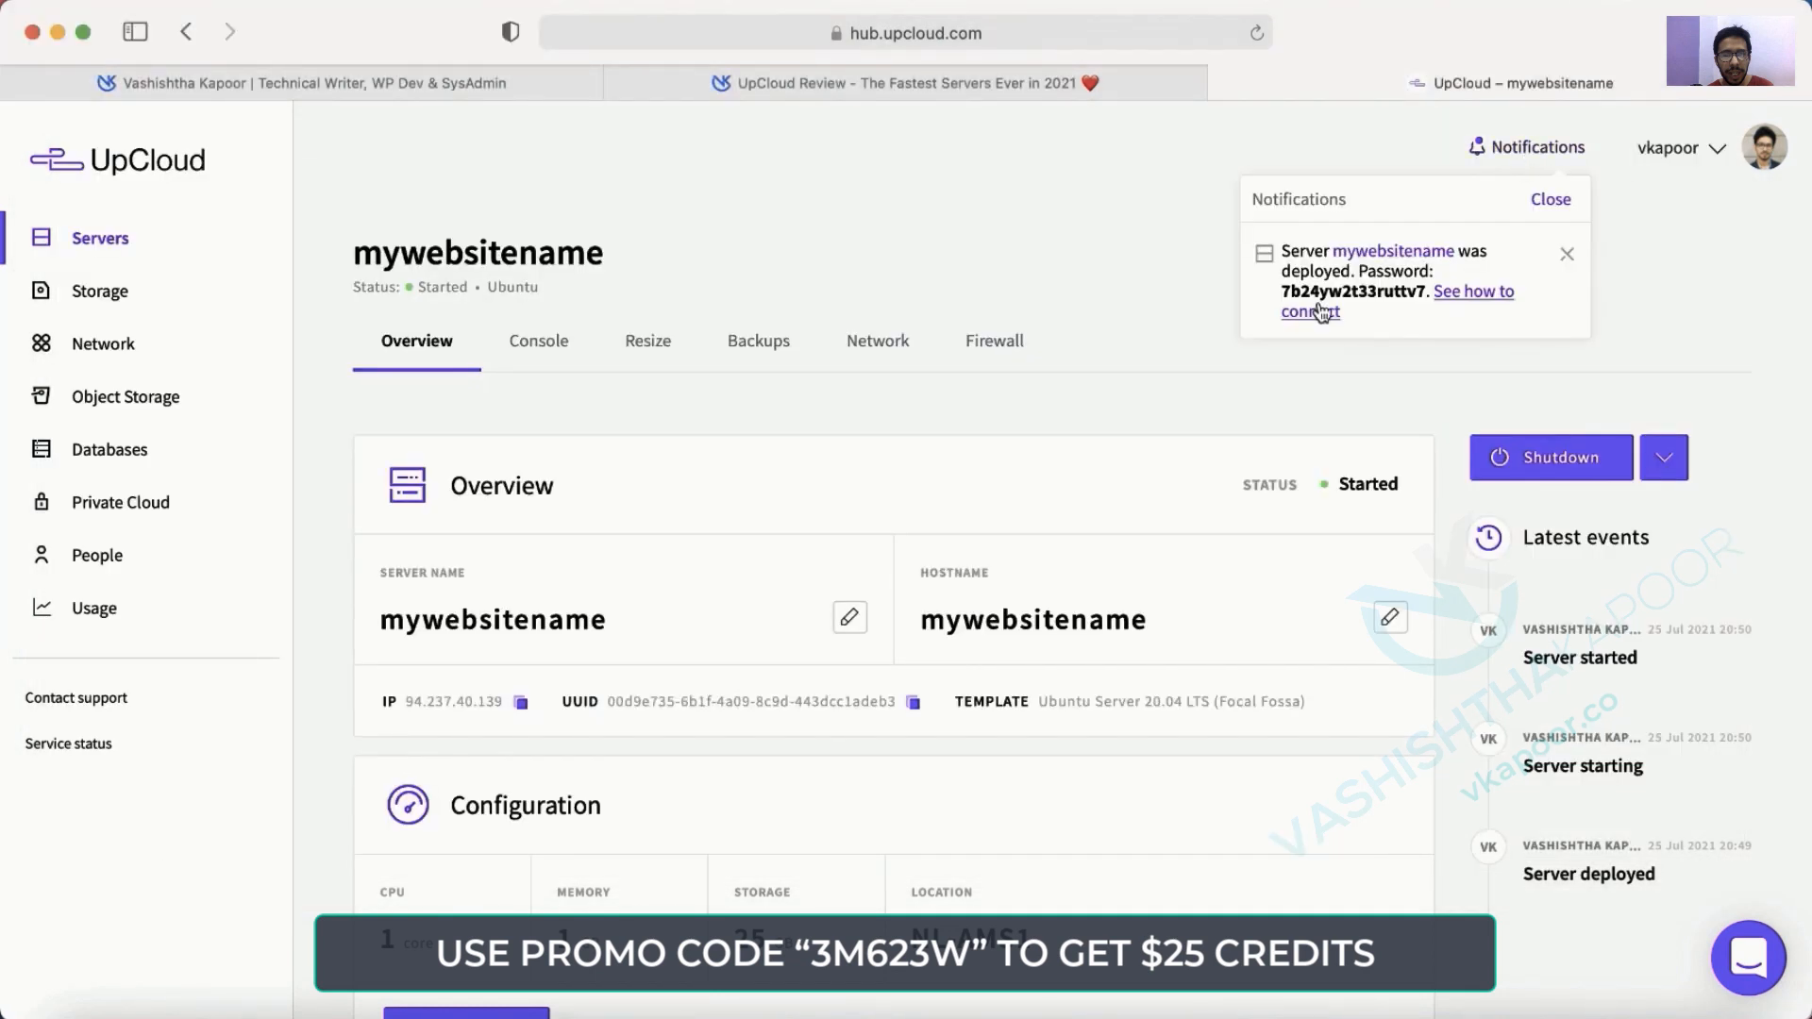
double_click(1321, 274)
double_click(1348, 285)
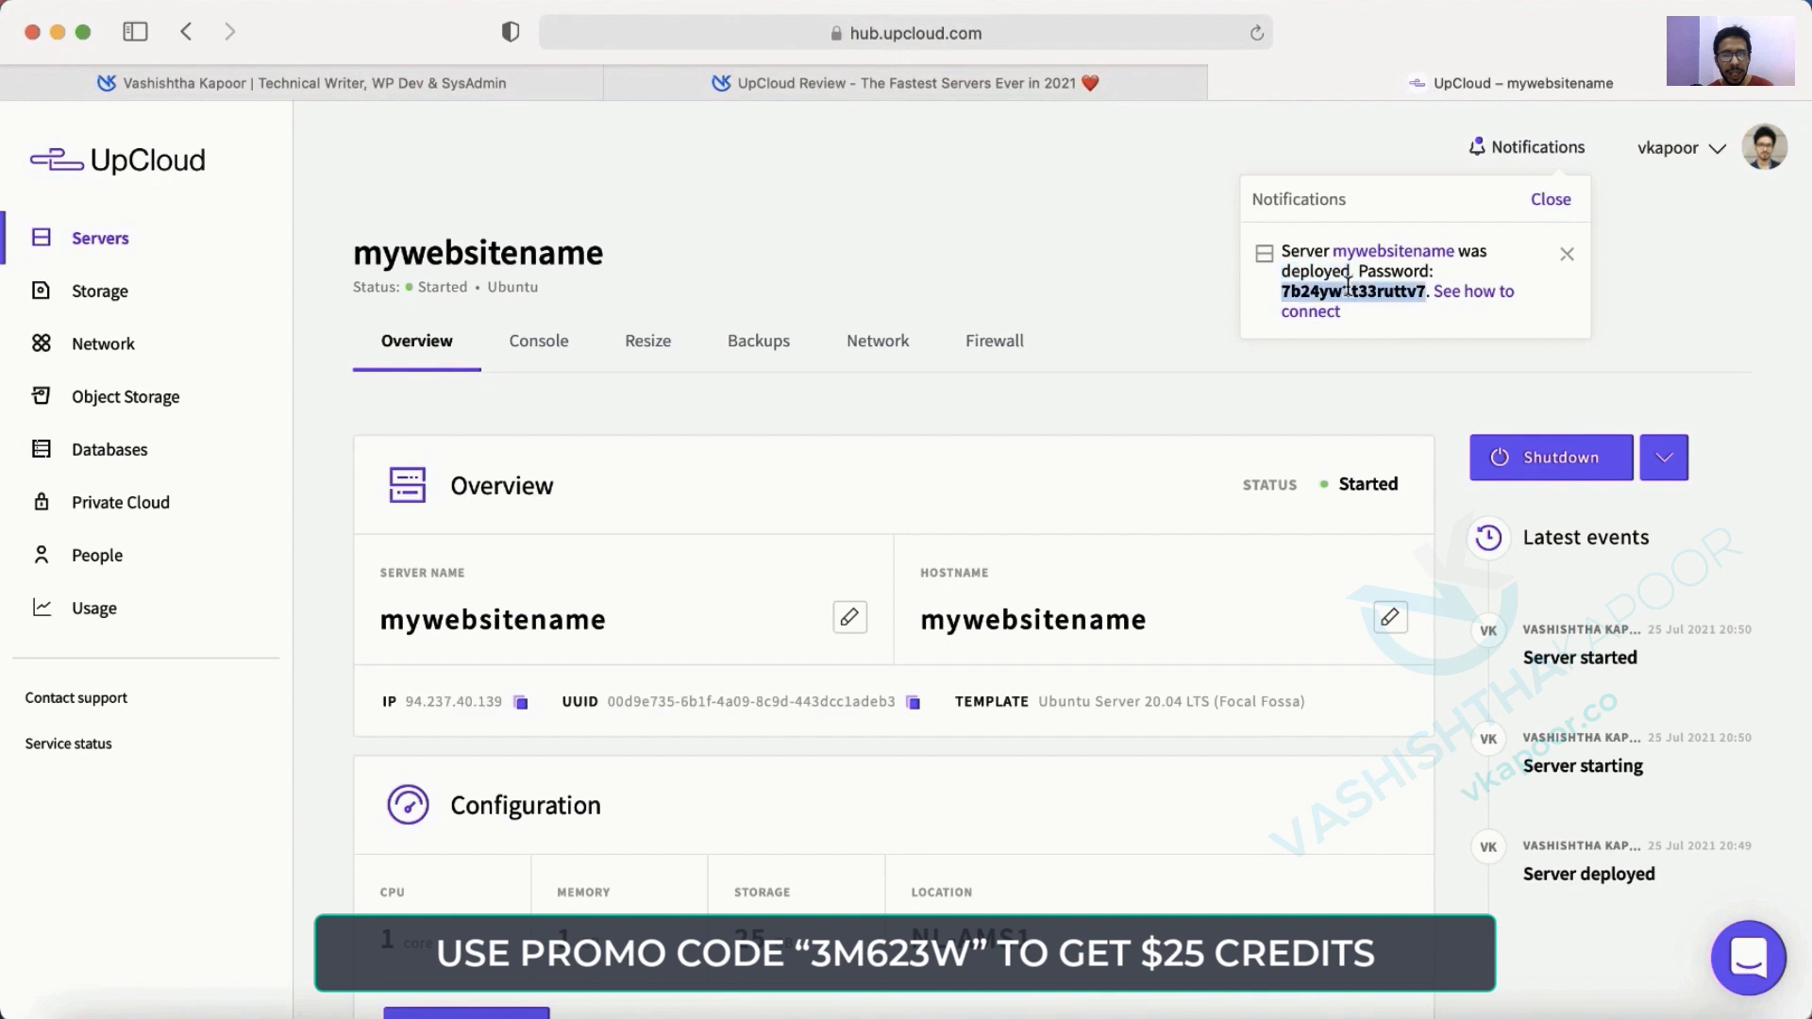
key(super+Tab)
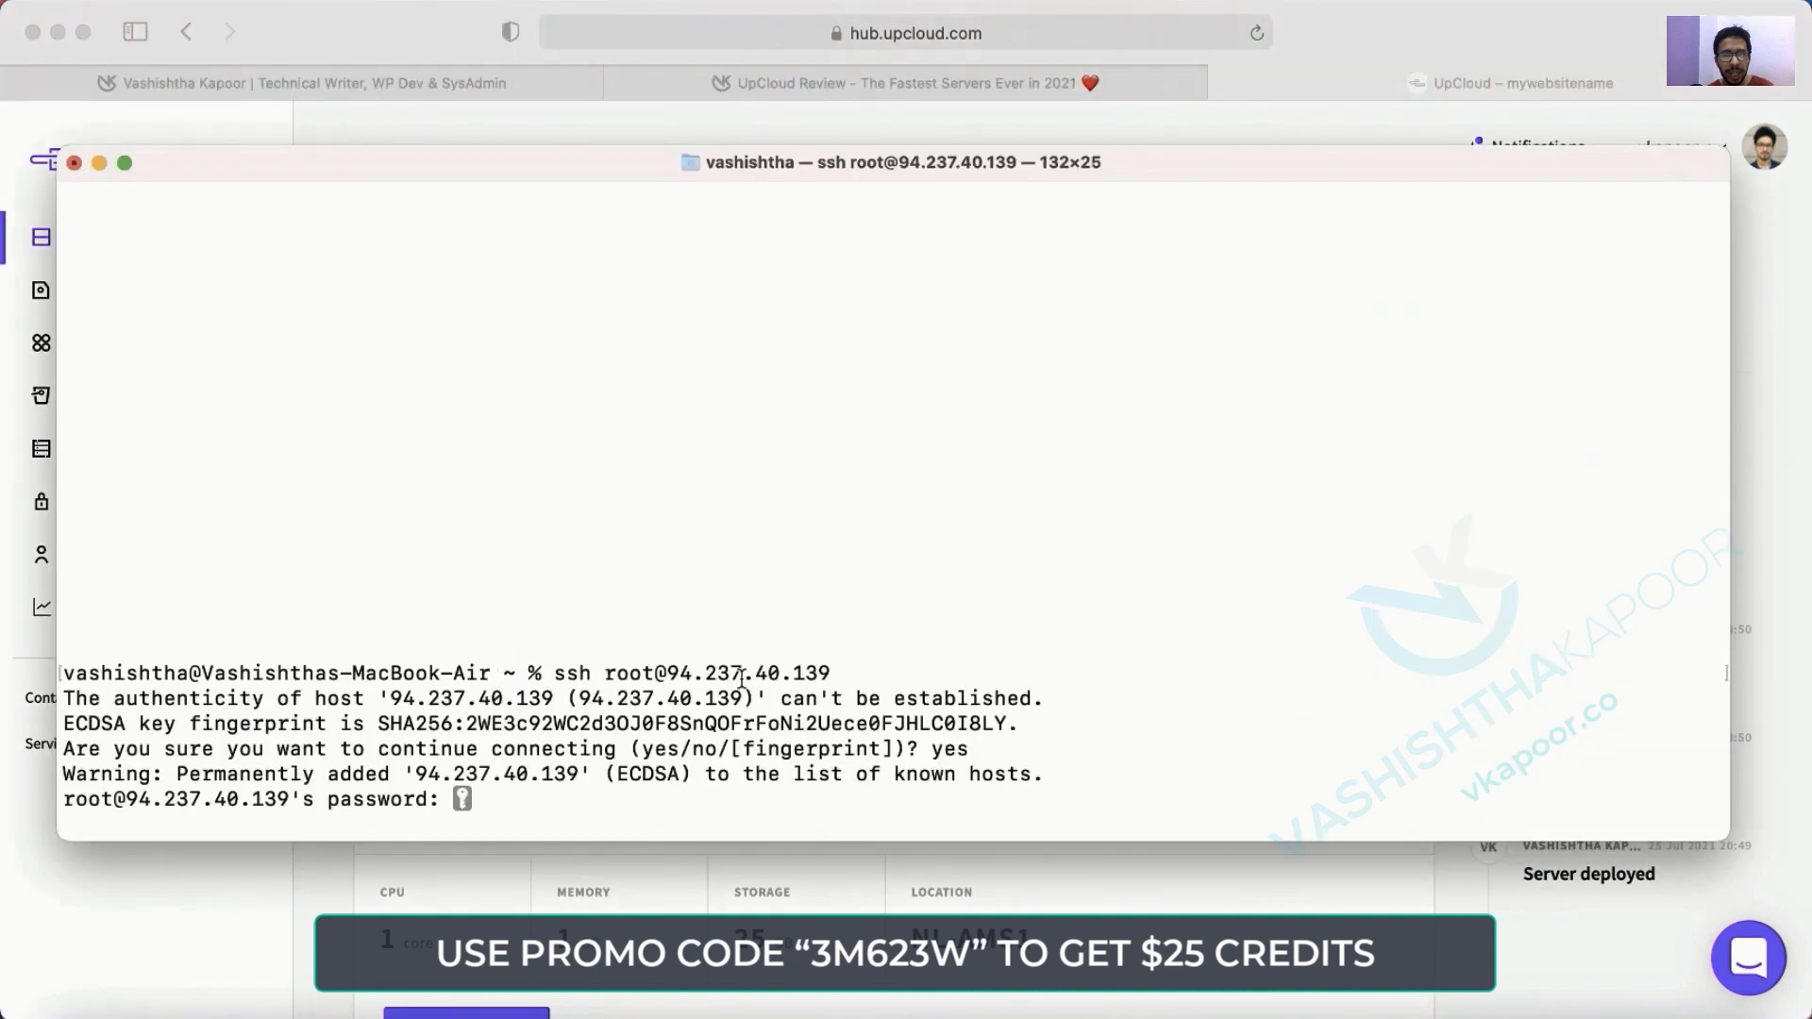
key(Return)
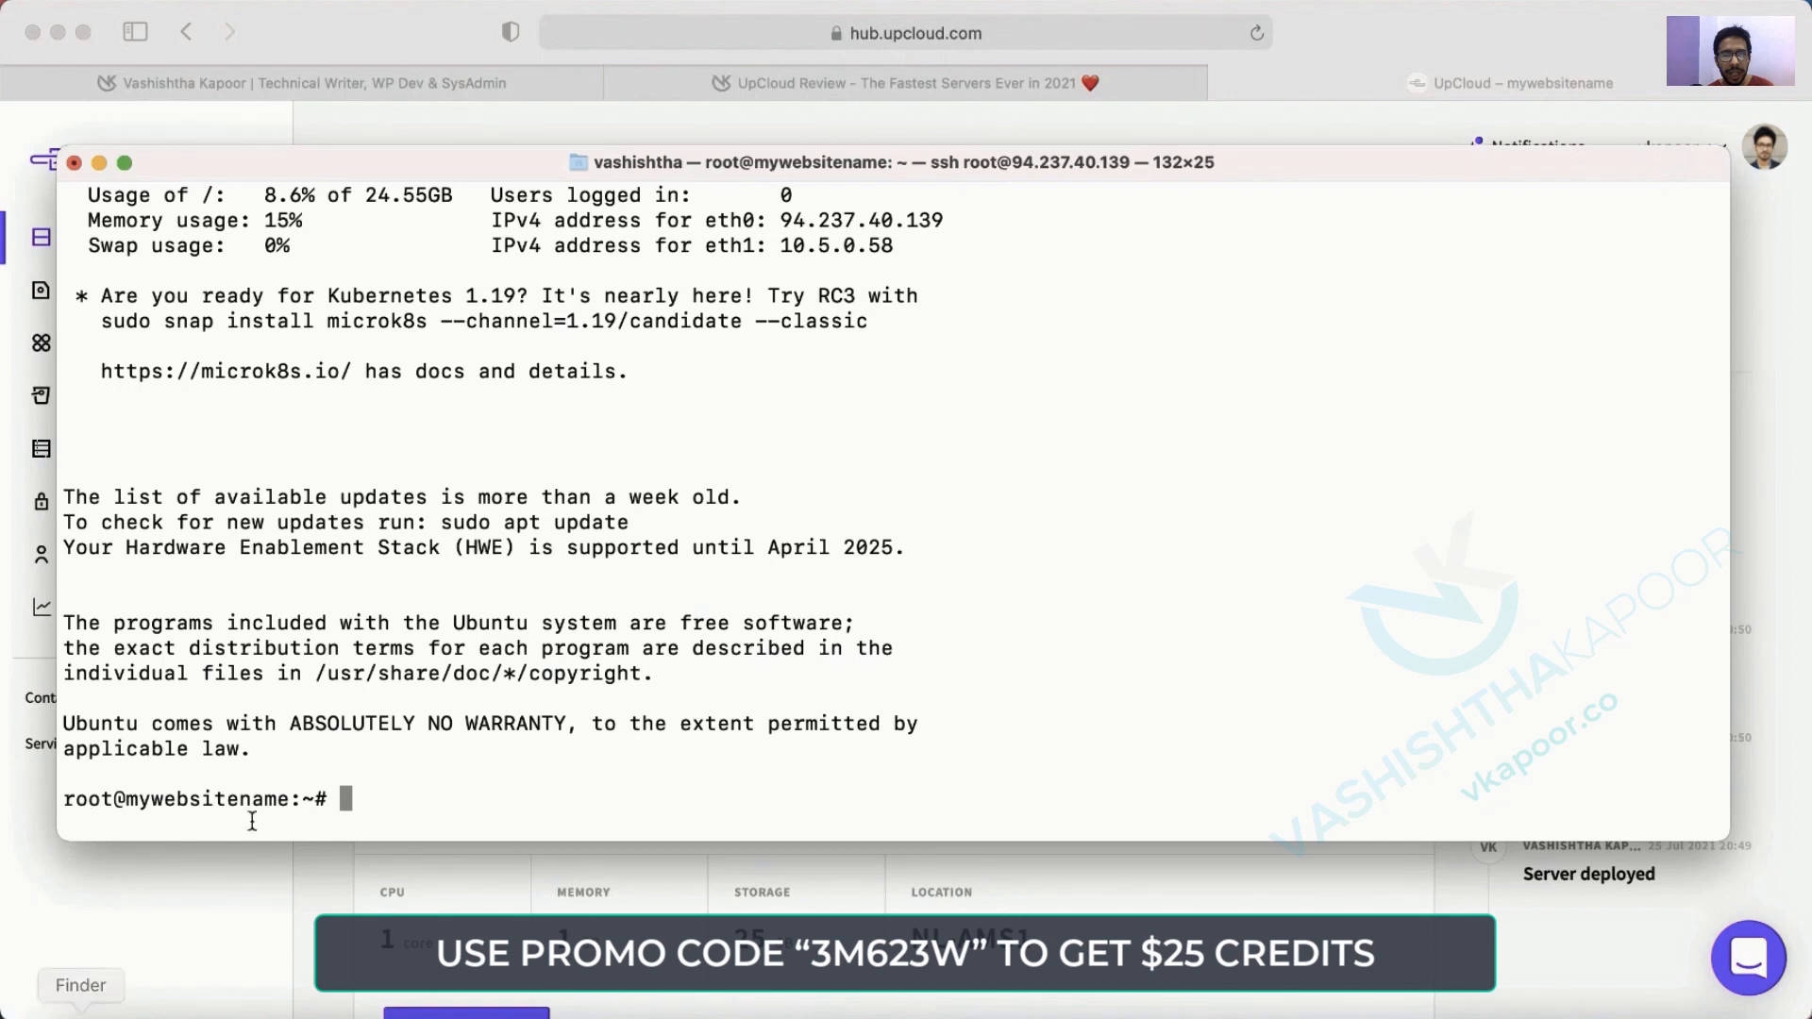
Review the welcome text and type apt-get update at the root prompt.
triple_click(147, 748)
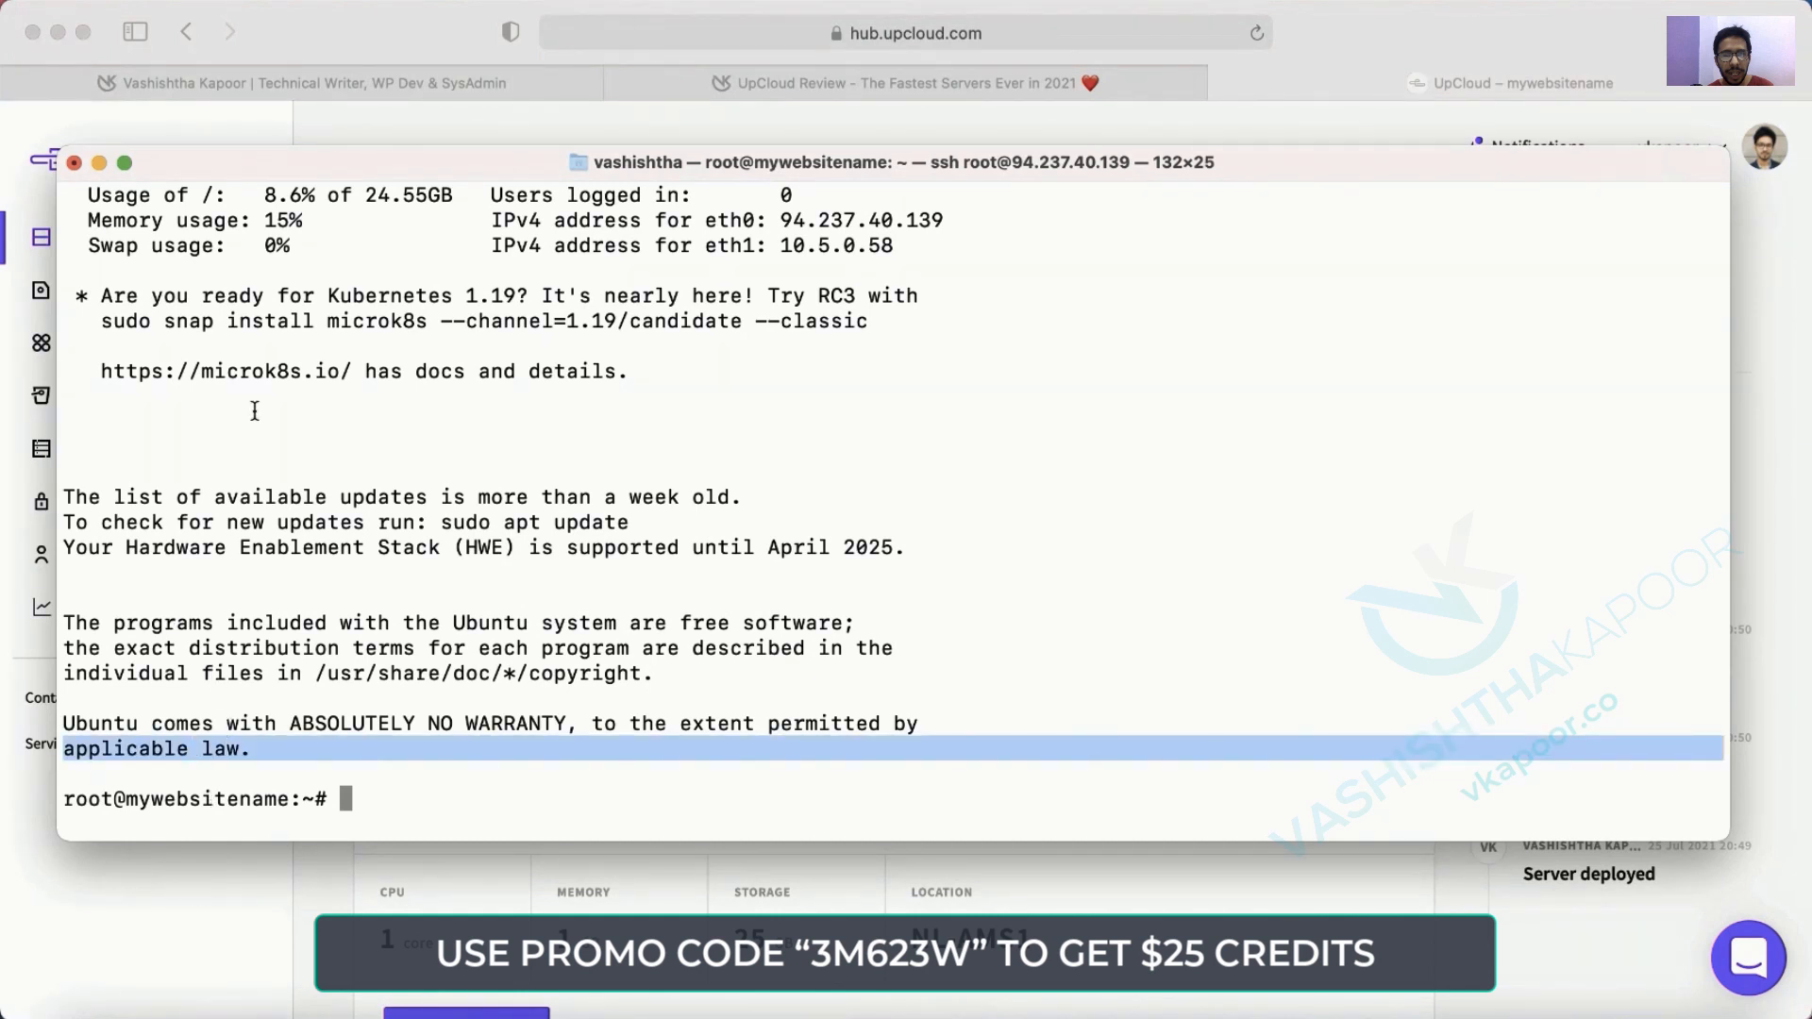
scroll(433, 472, down, 1)
click(436, 819)
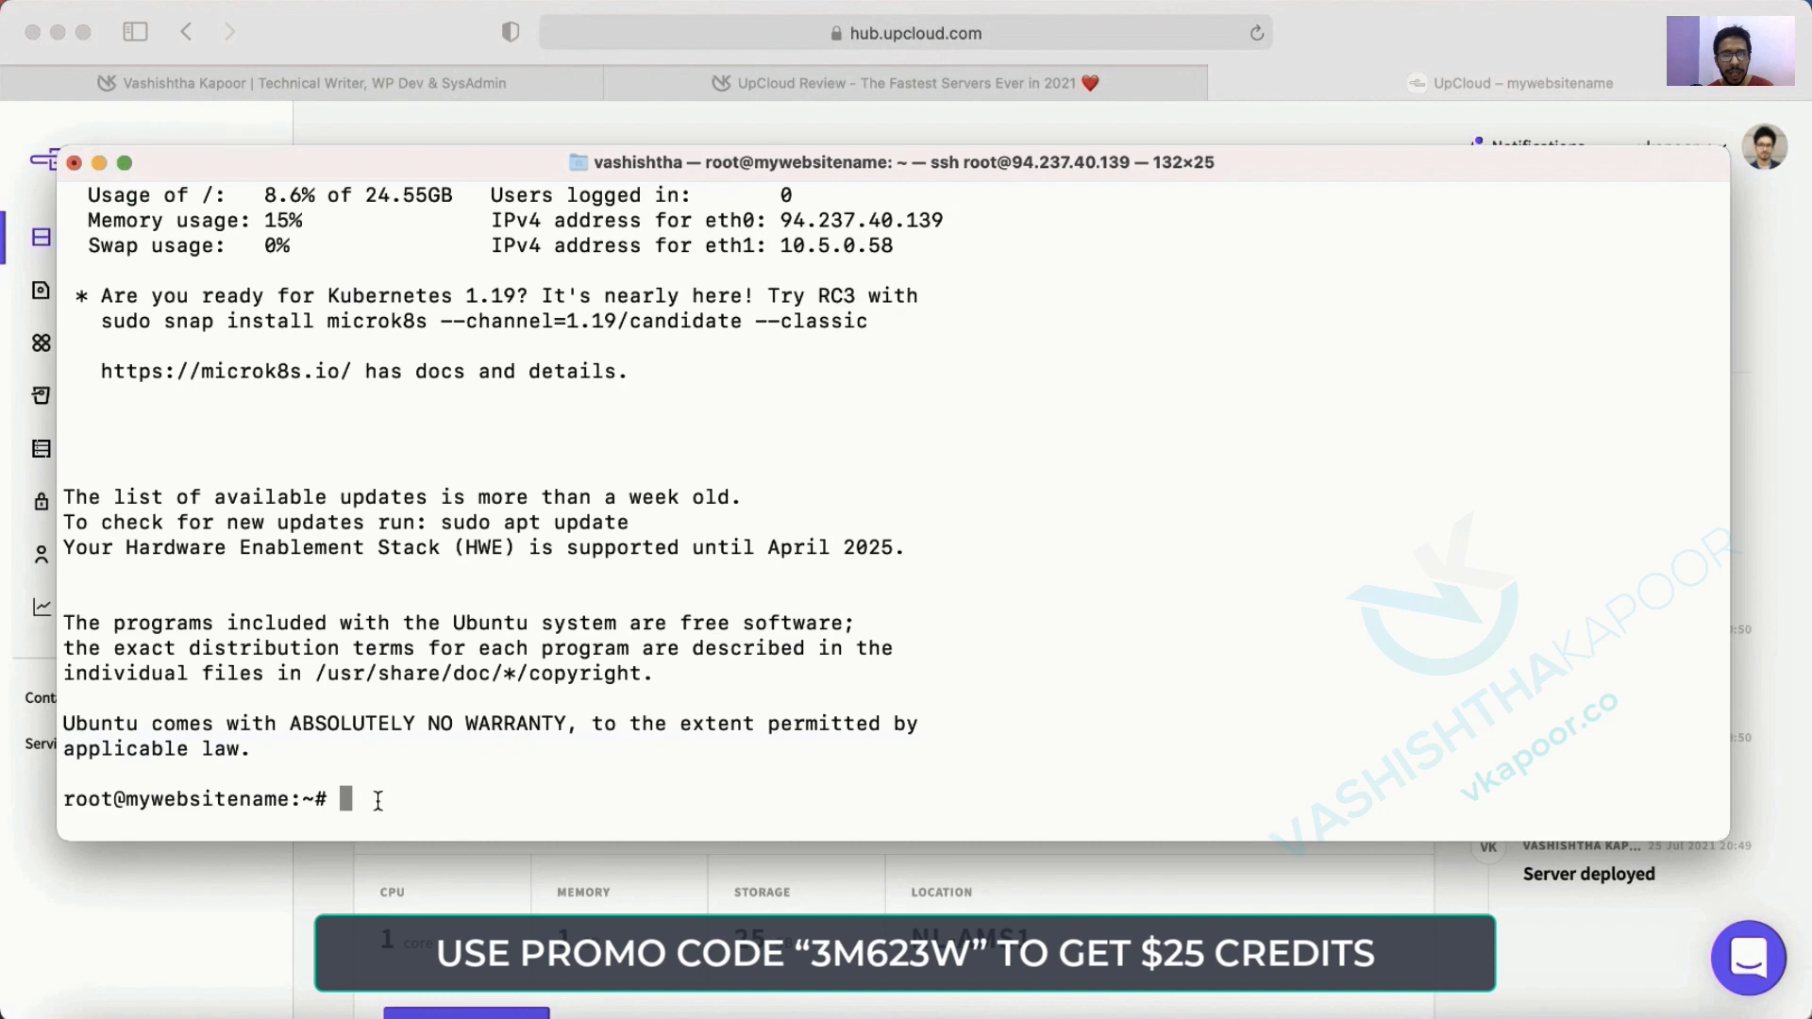
text(l)
key(BackSpace)
text(apt-get update)
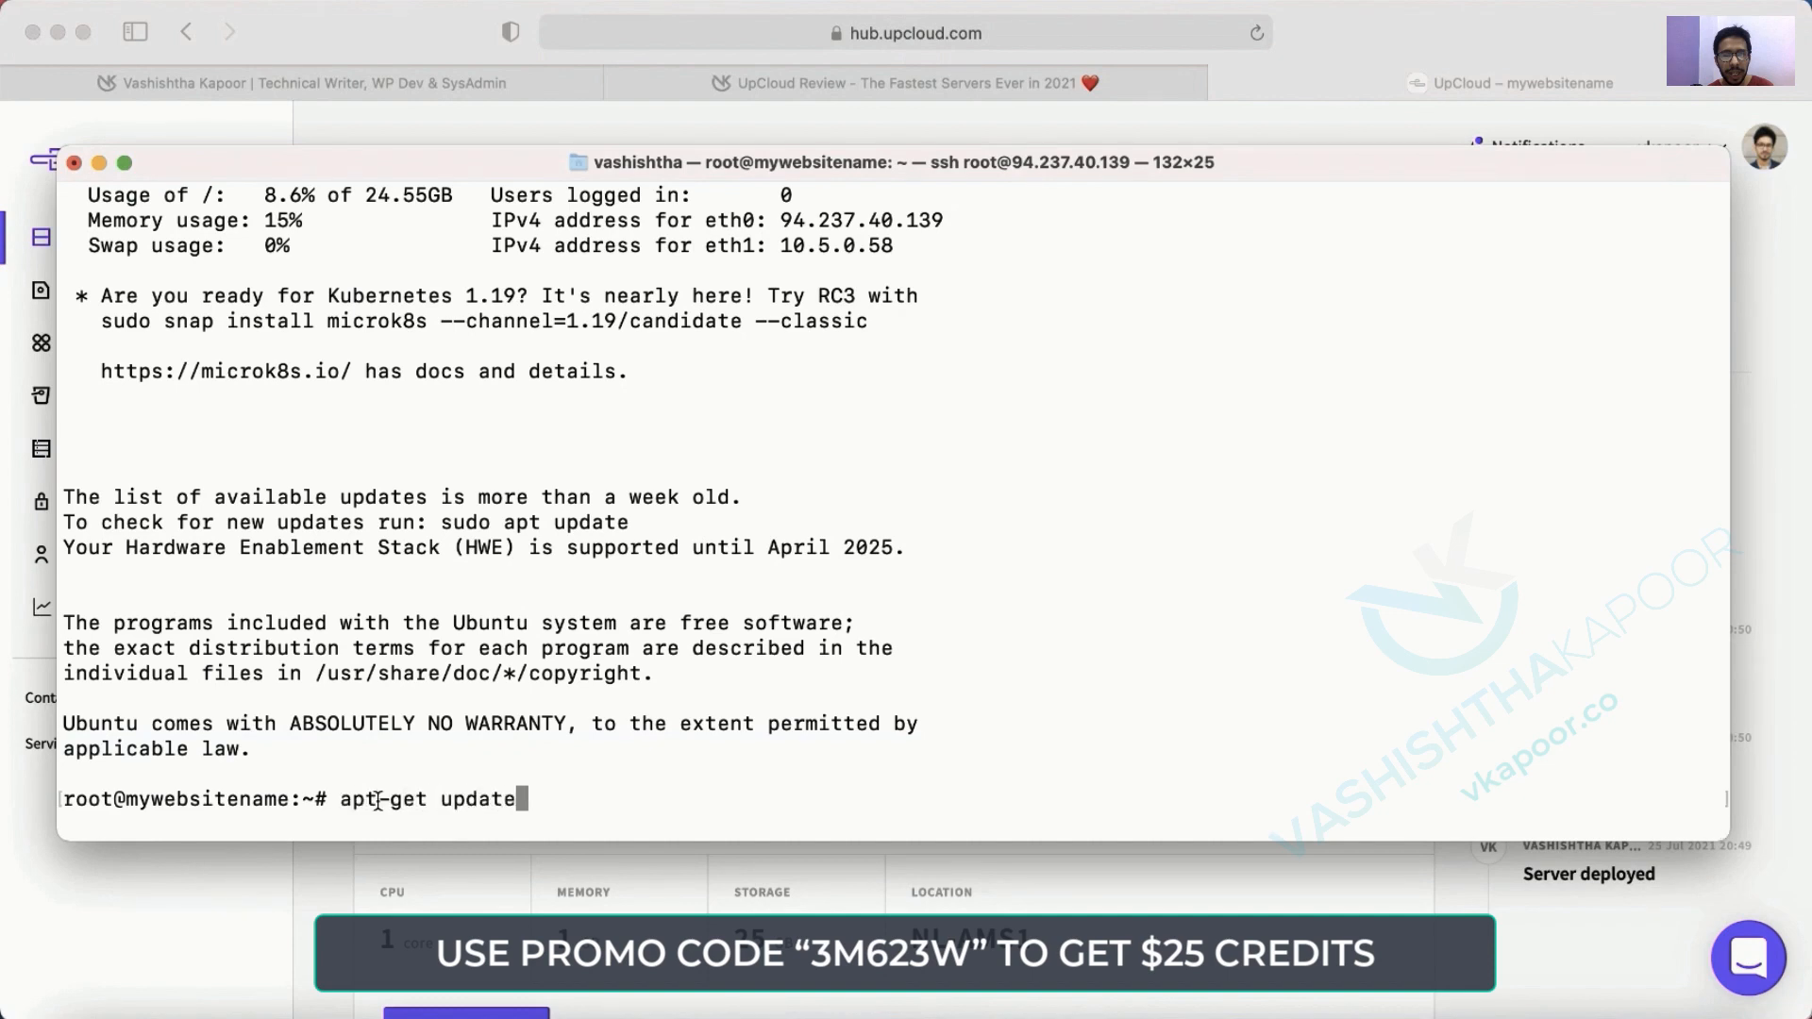
Run apt-get update, then list the home directory and print the working directory.
key(Return)
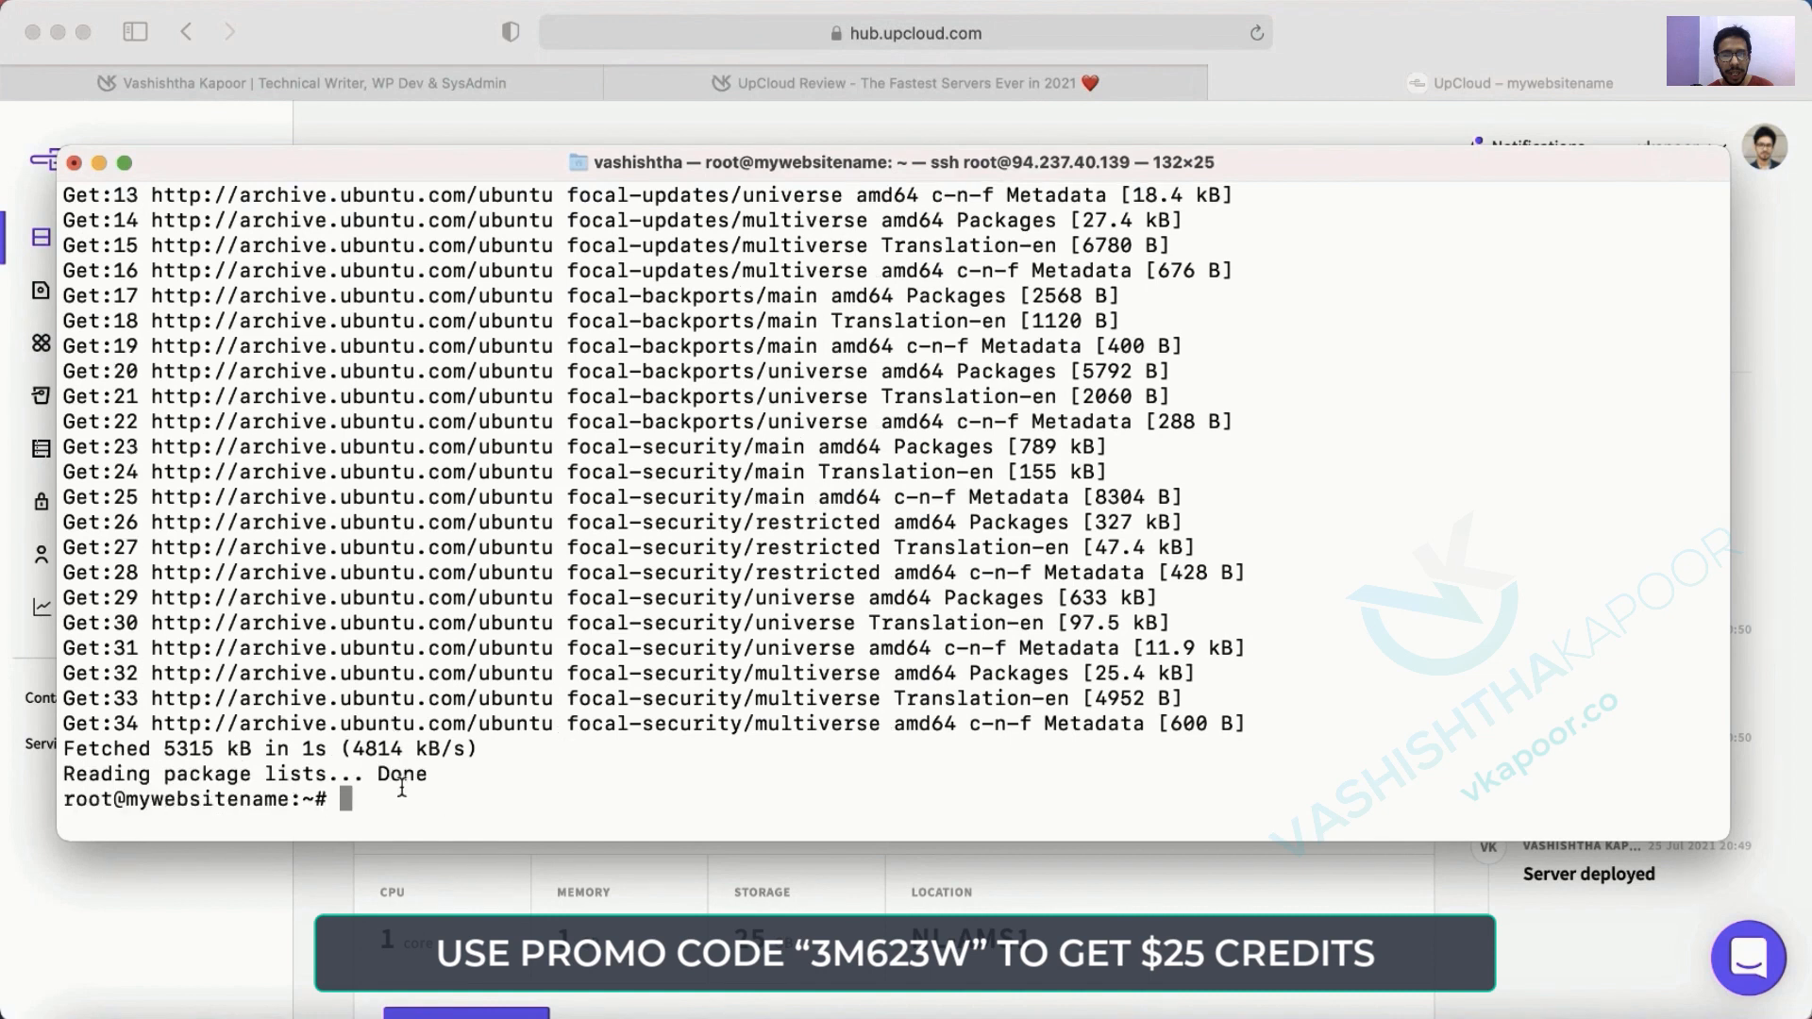
text(ls)
key(Return)
text(pwd)
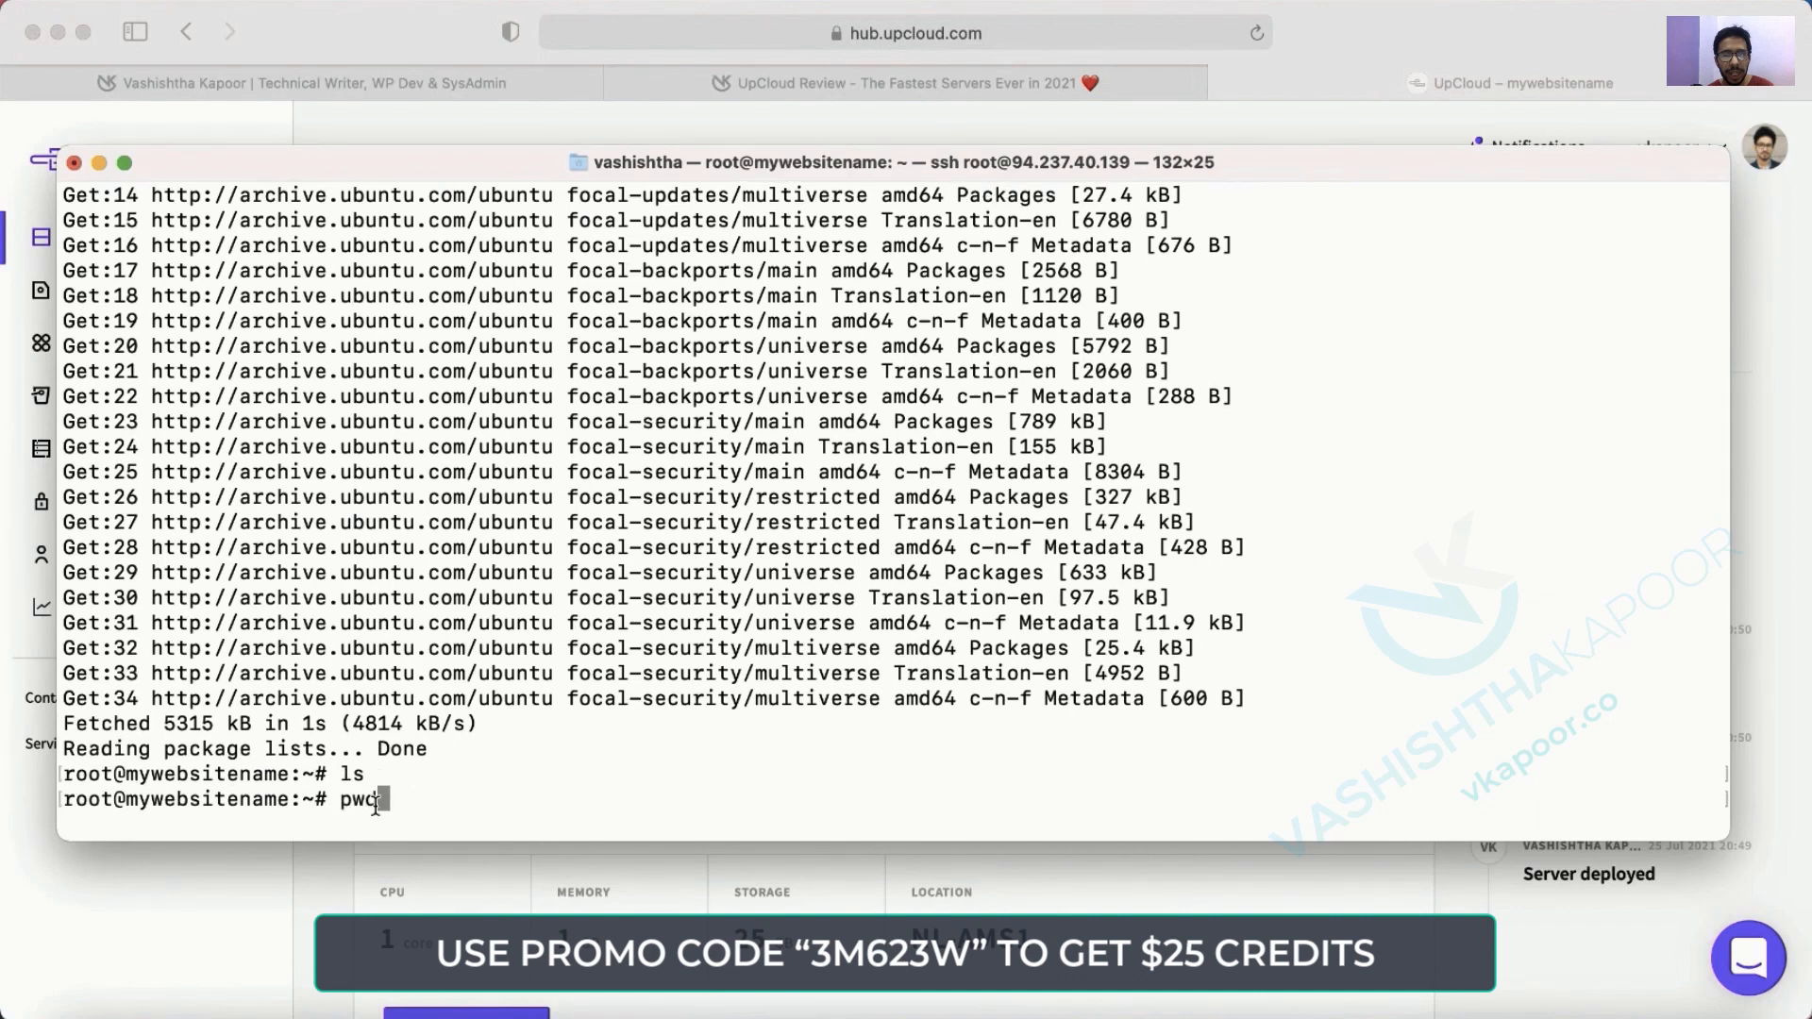
key(Return)
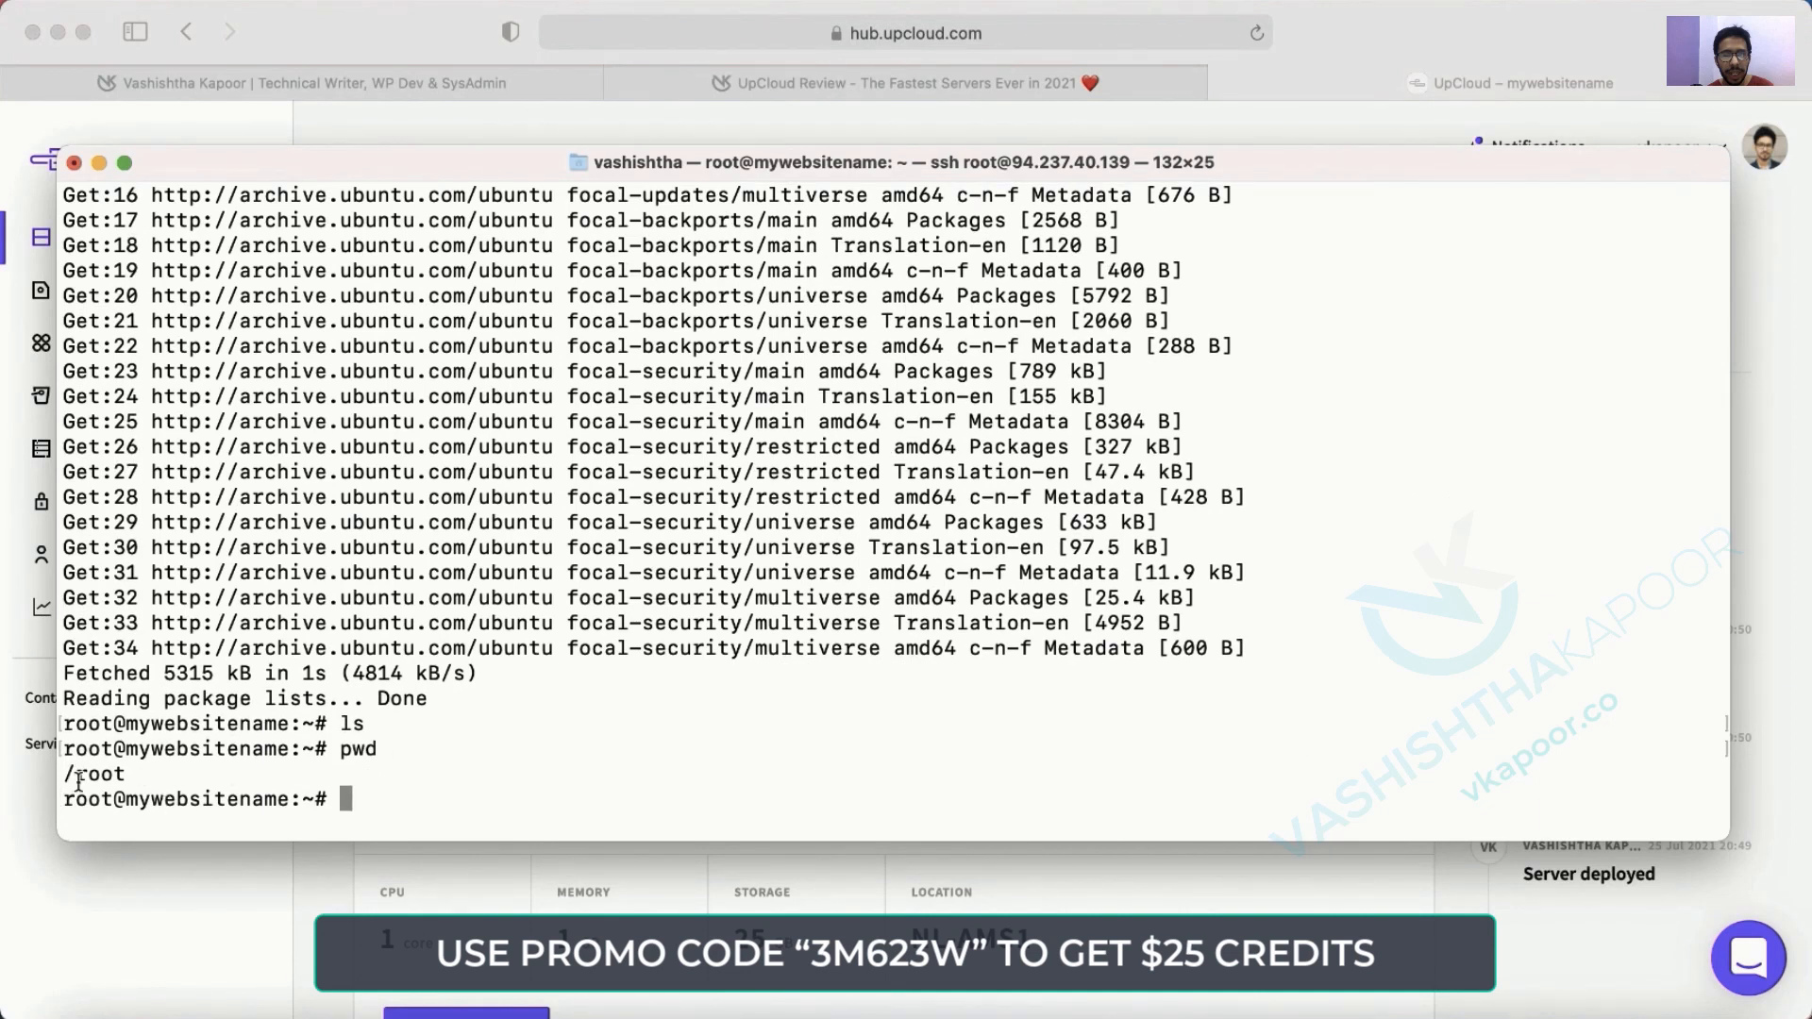
text(cd)
key(Return)
text(pwd)
key(Return)
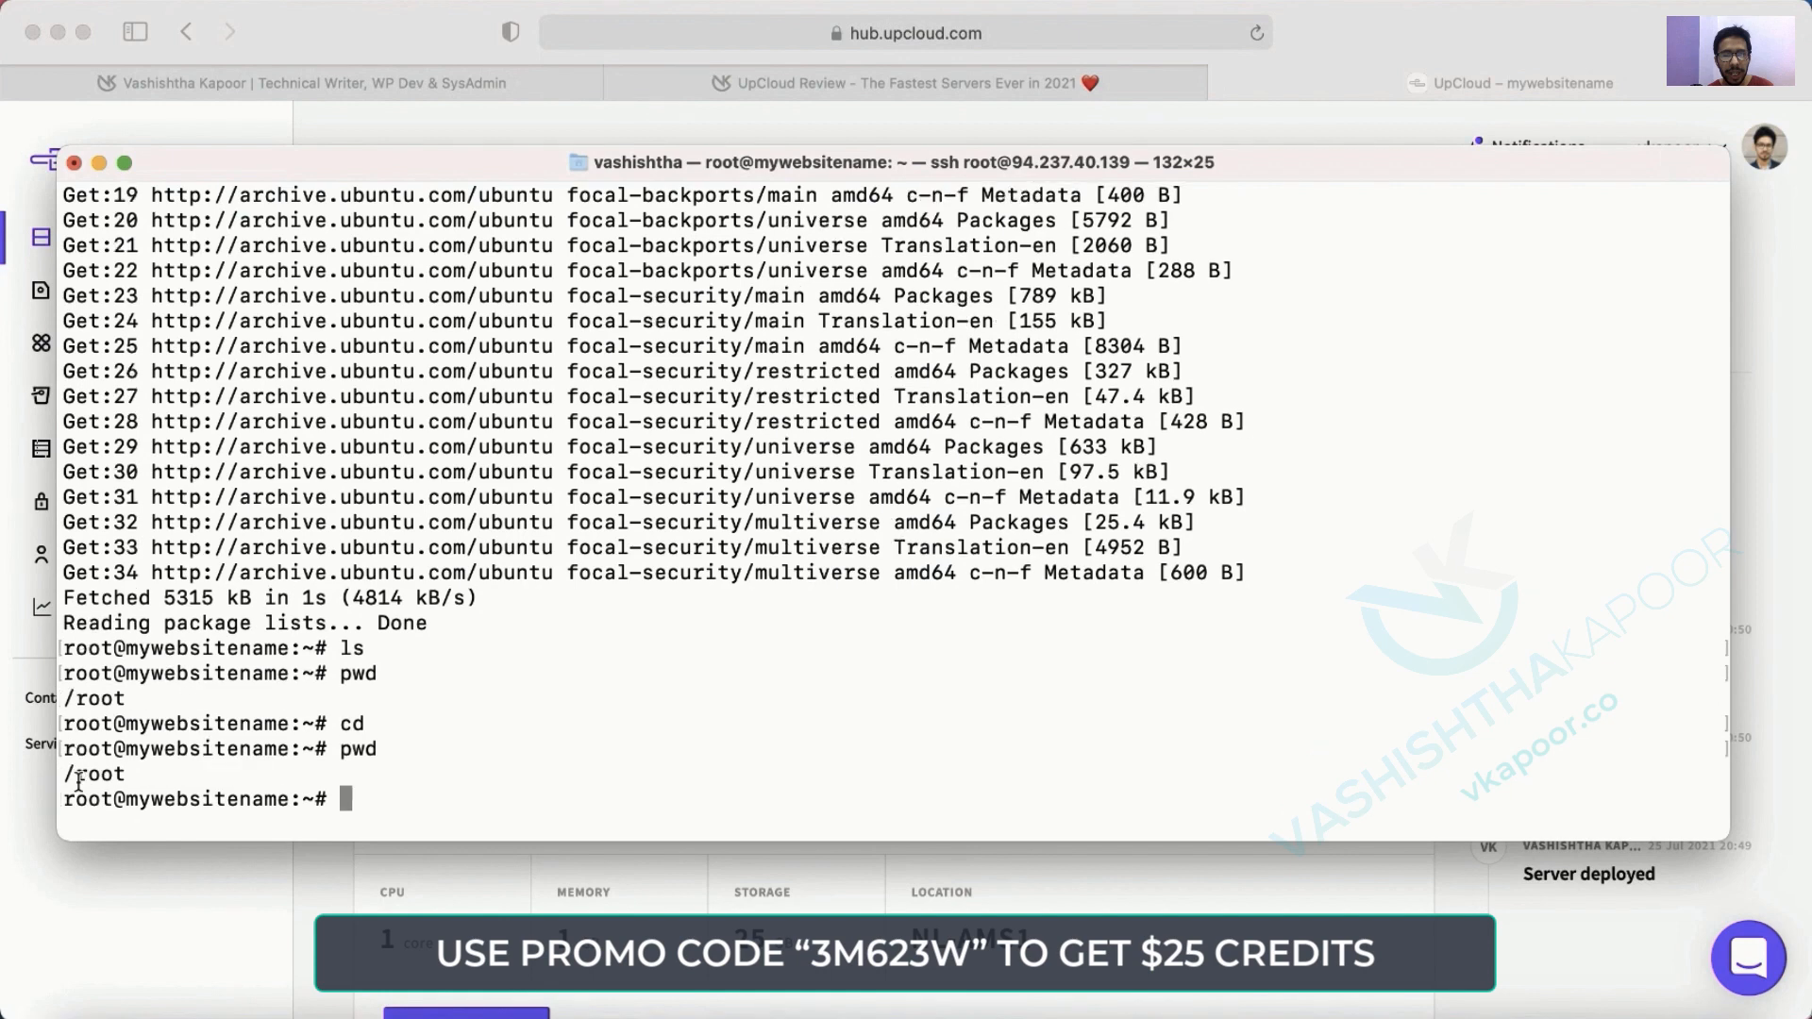
Change to /, confirm it with pwd, and list the root directory.
text(cd /)
key(Return)
text(pwd)
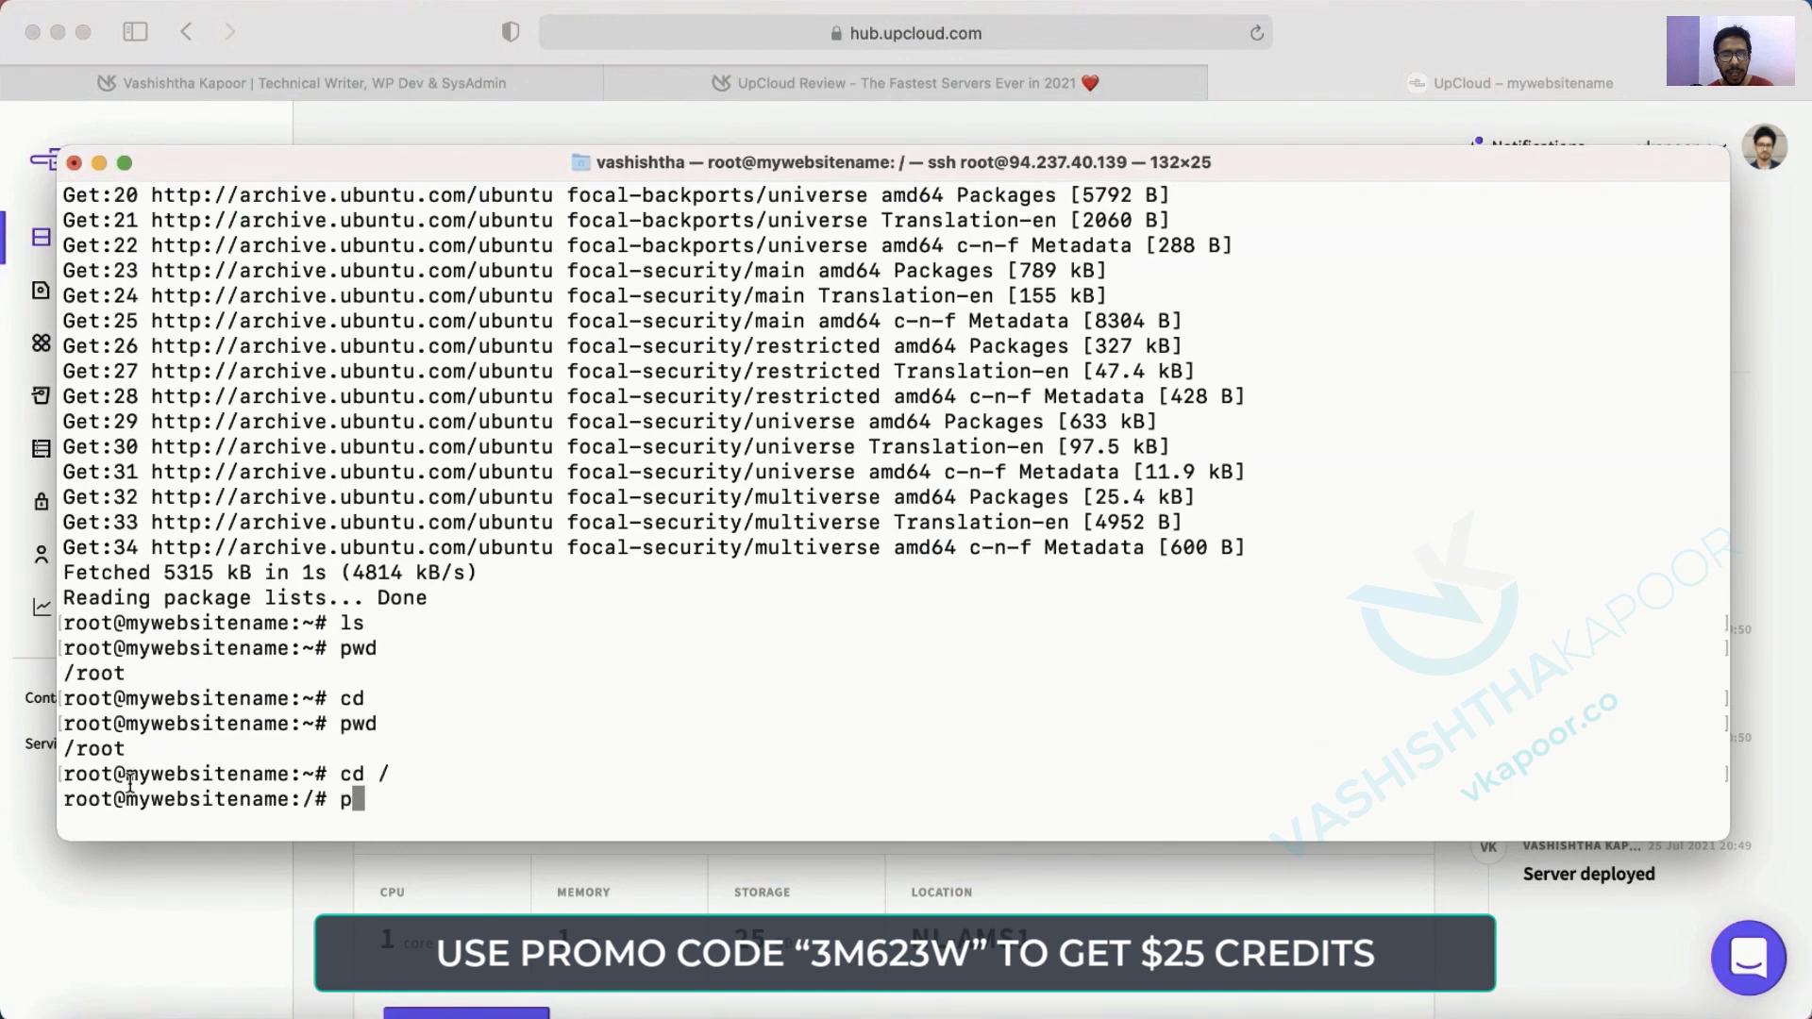
key(Return)
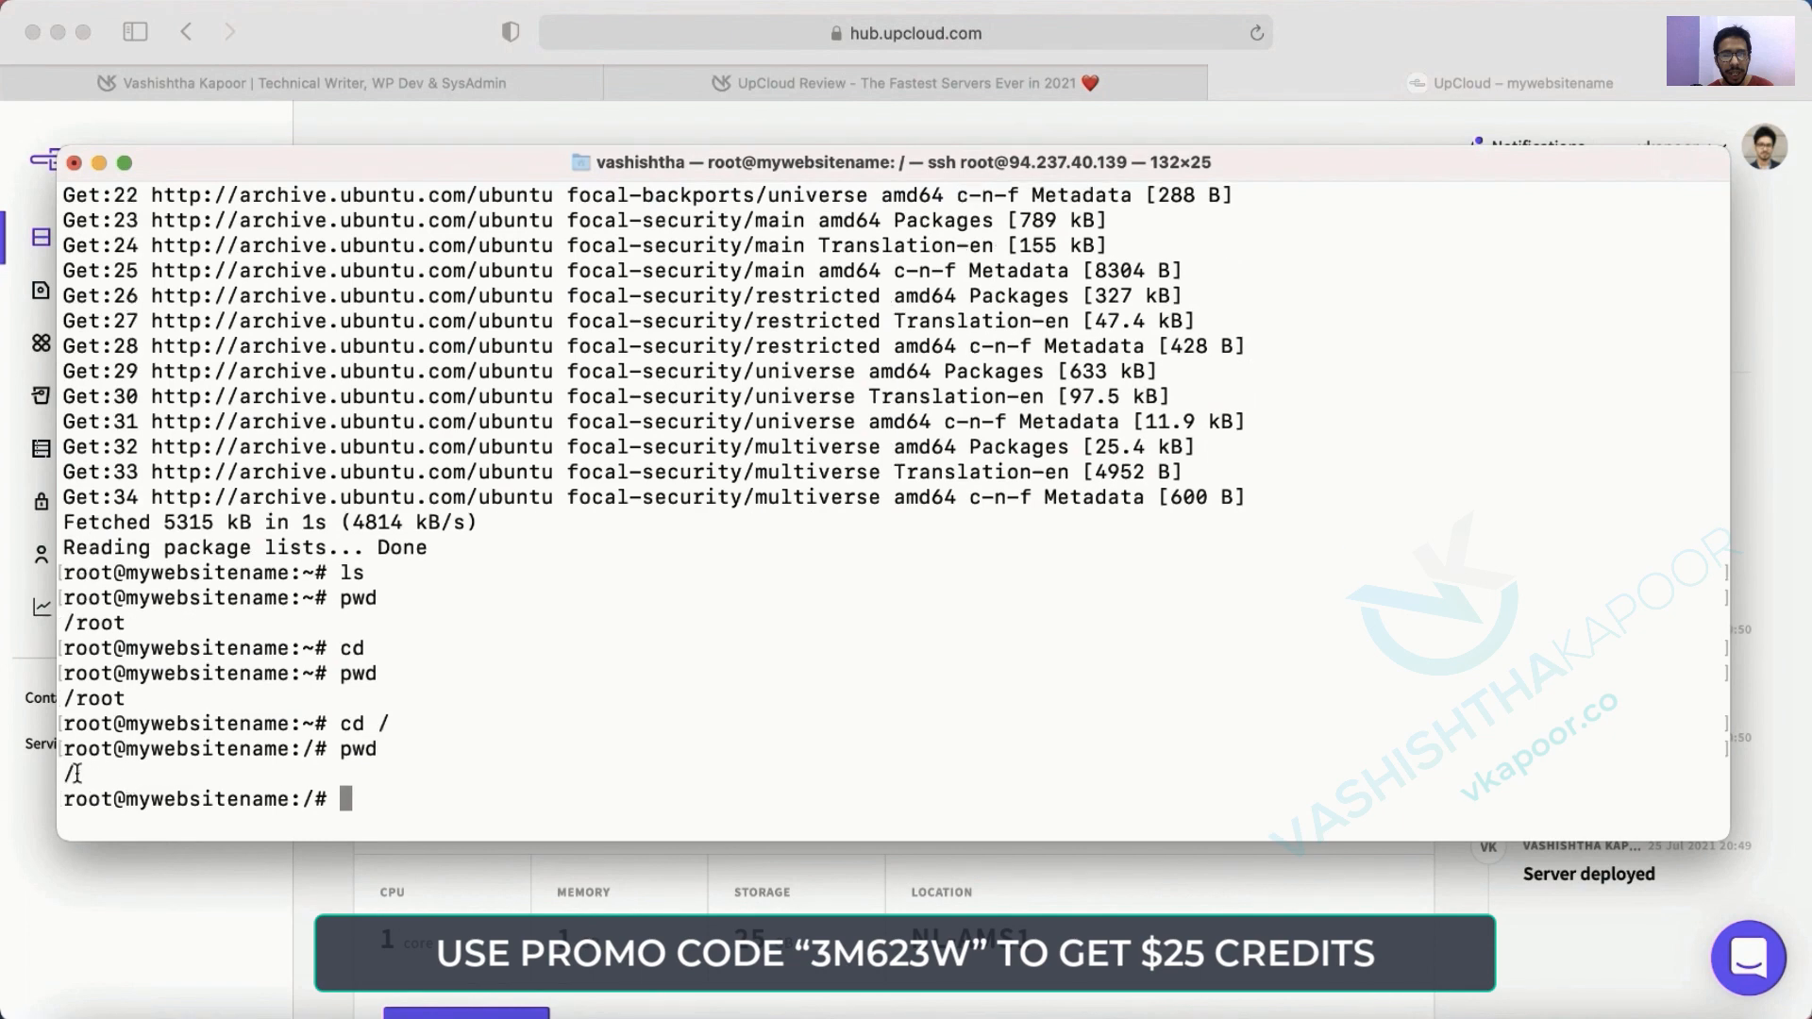
text(ls)
key(Return)
text(s)
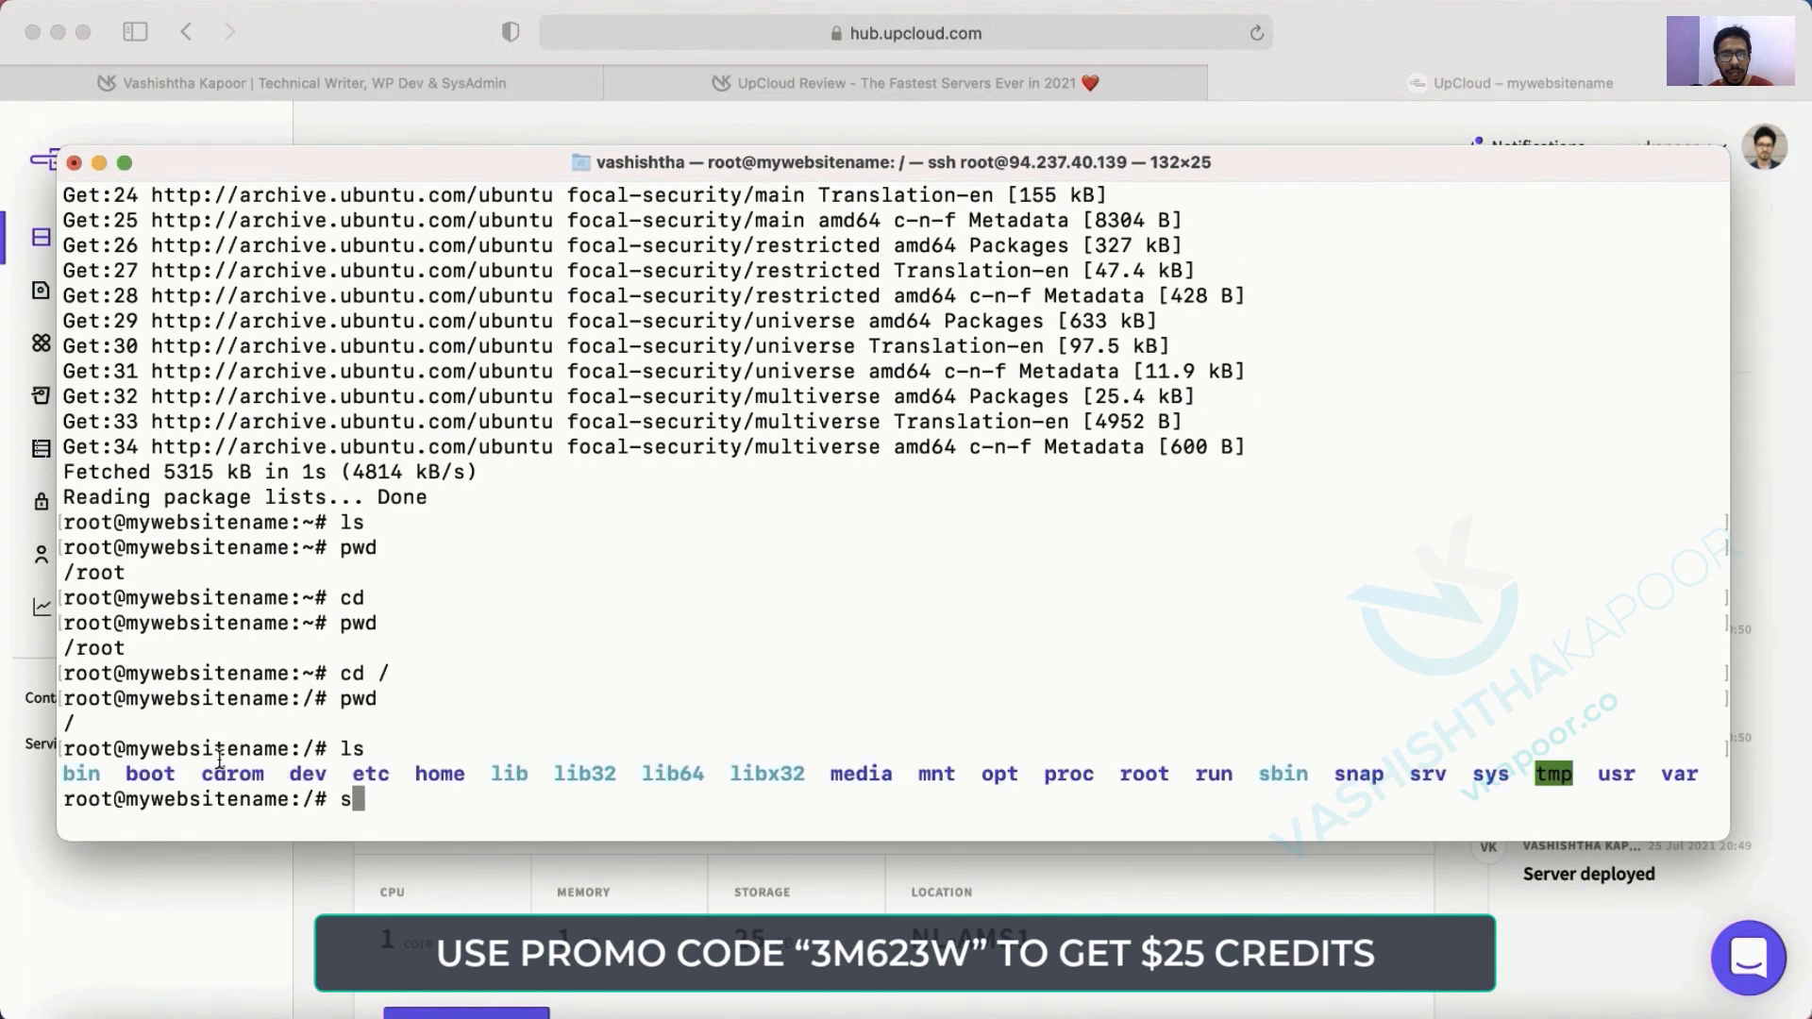
key(BackSpace)
Type exit to close the SSH session and return to the local prompt.
click(132, 24)
key(Escape)
text(exit)
key(Return)
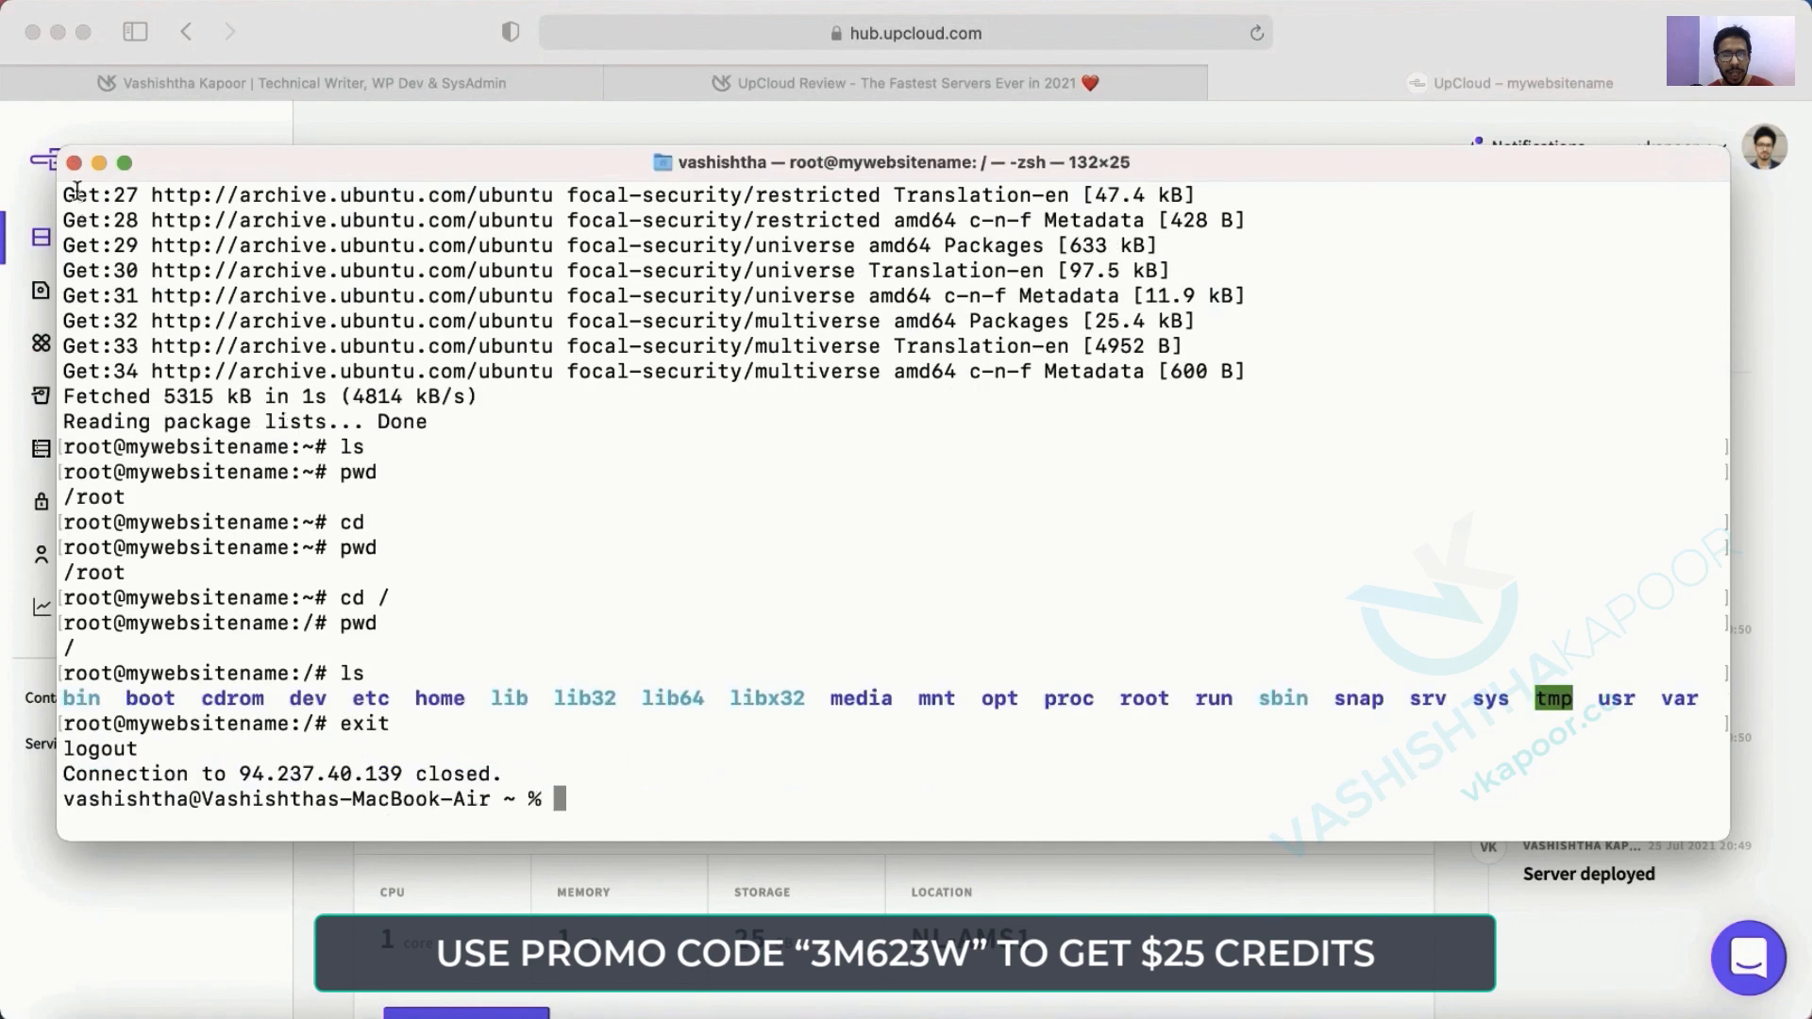
Close Terminal and open mywebsitename's Console page, dismissing the notifications popup.
click(73, 162)
click(1092, 331)
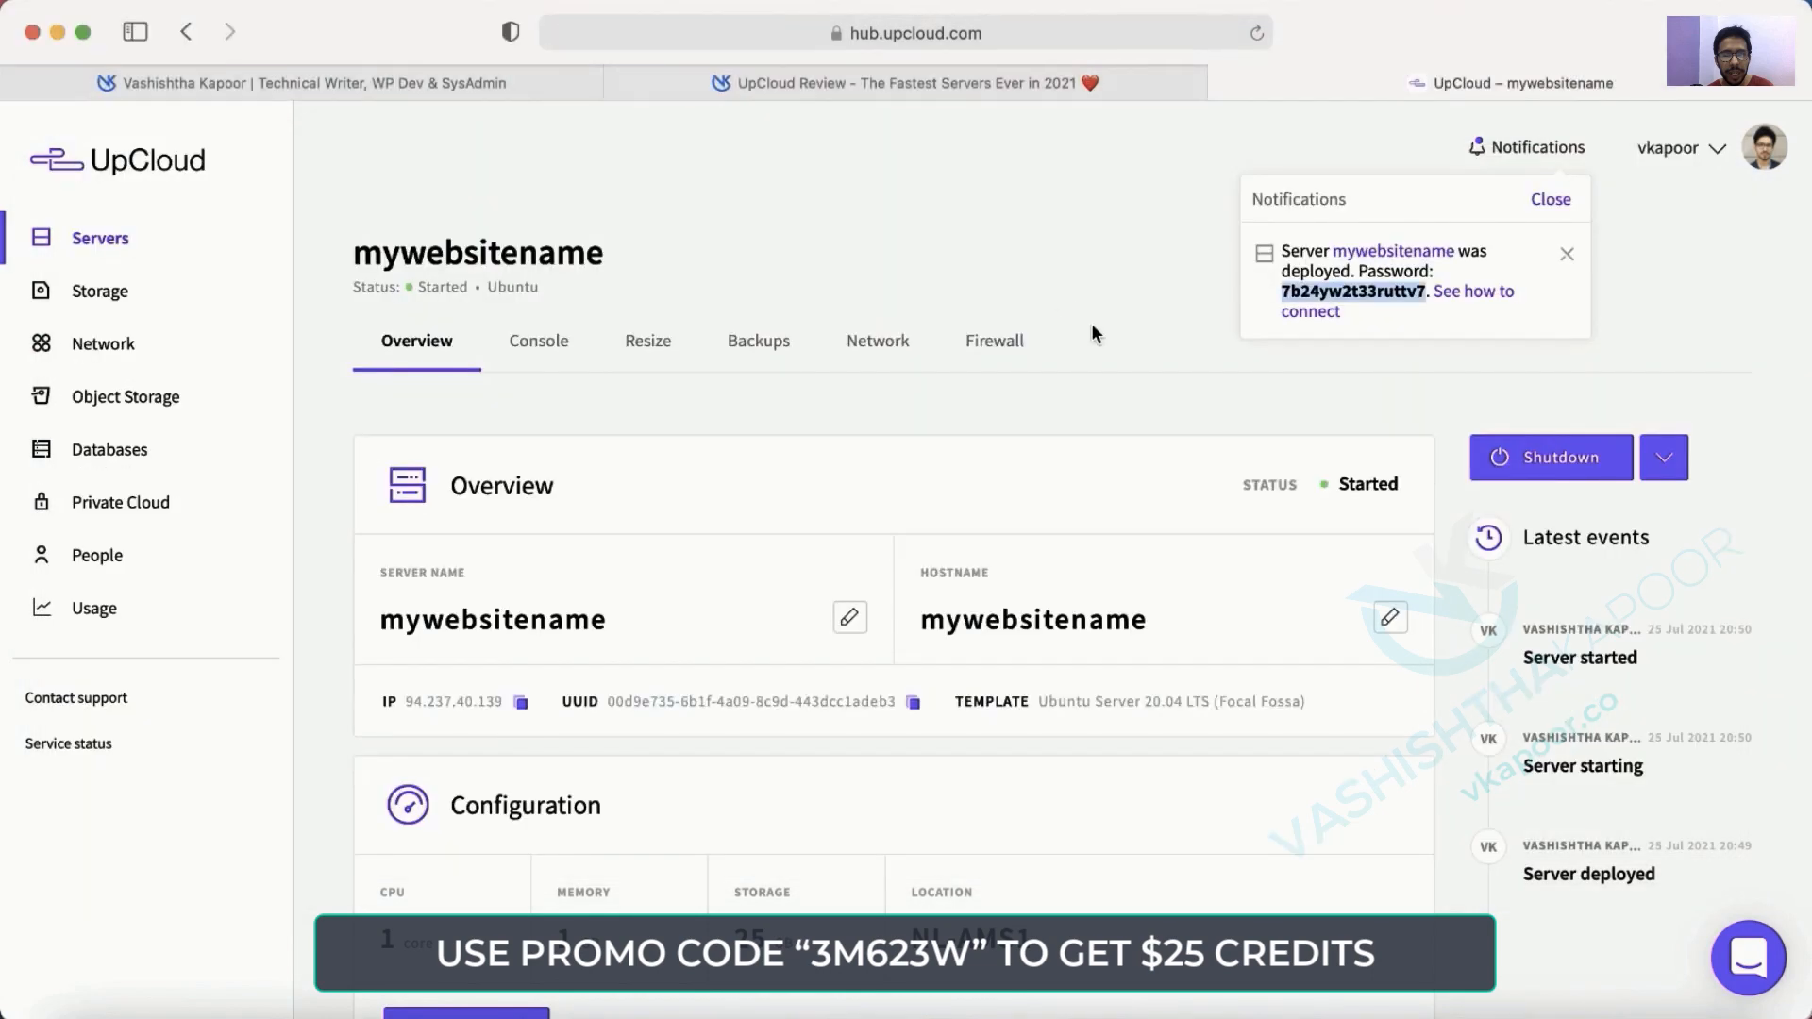
click(538, 341)
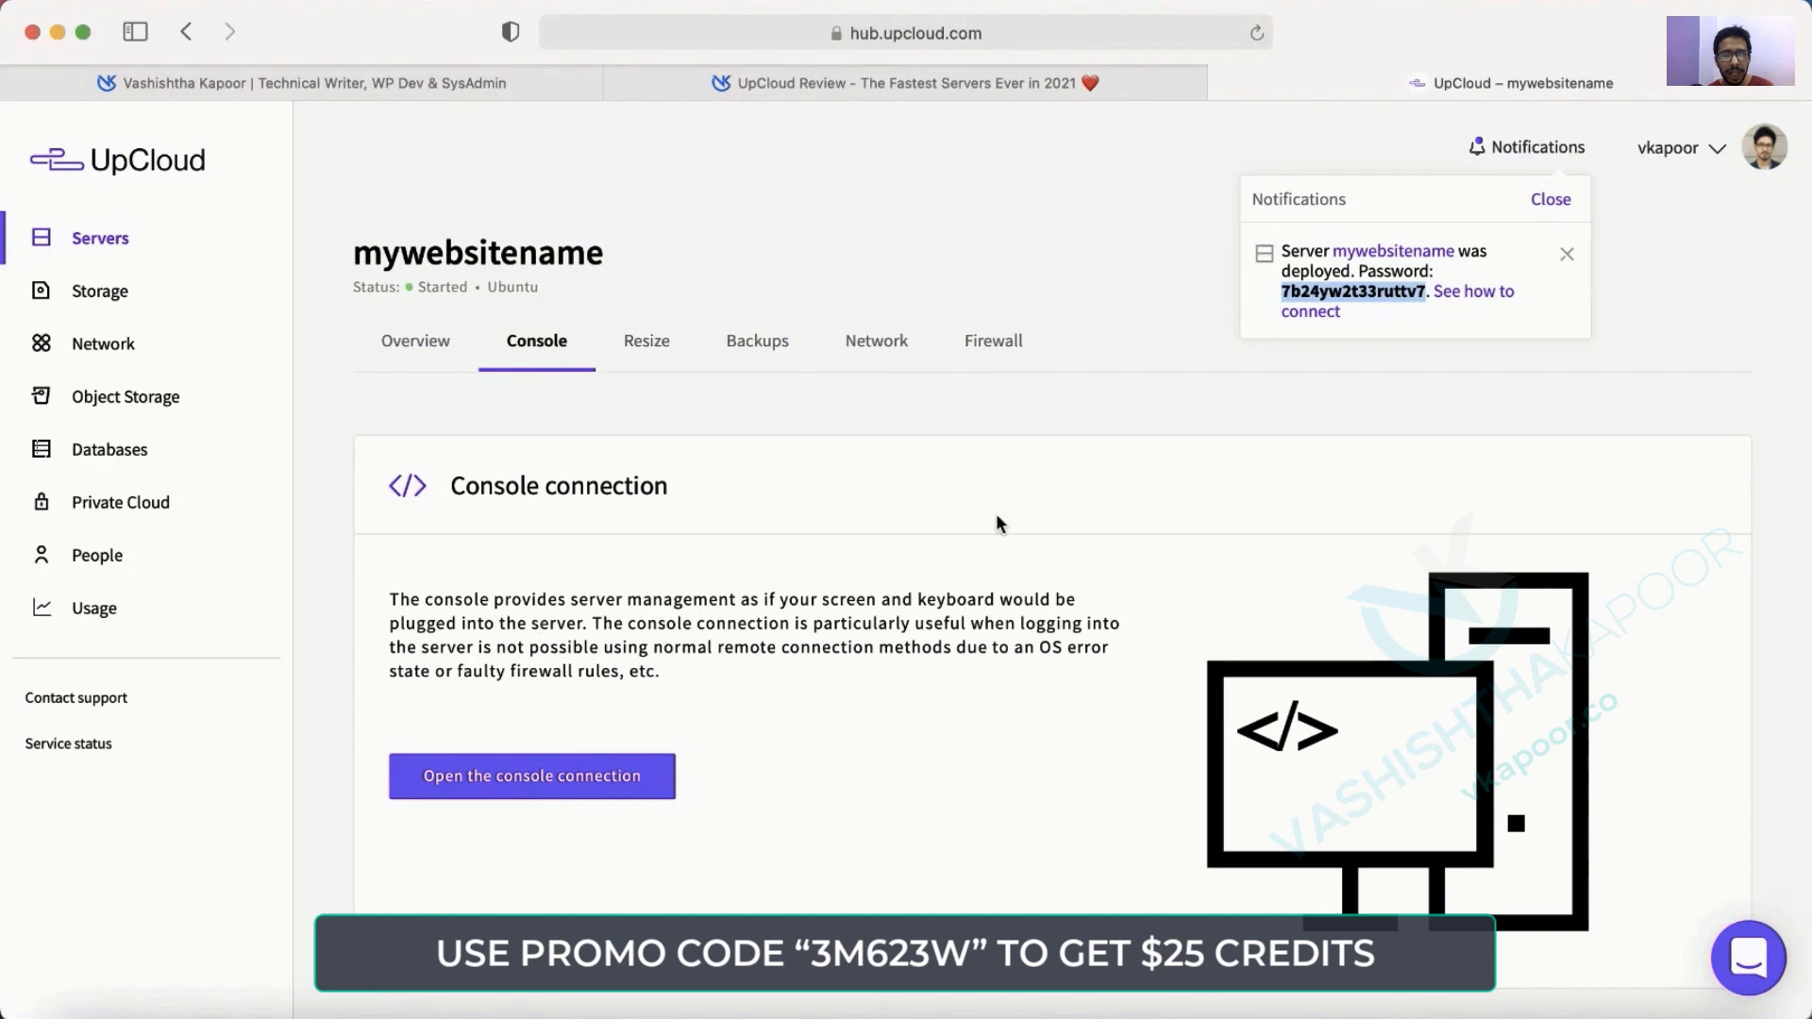
click(618, 738)
Scroll through the VNC settings and back, then open Launchpad.
scroll(618, 738, down, 6)
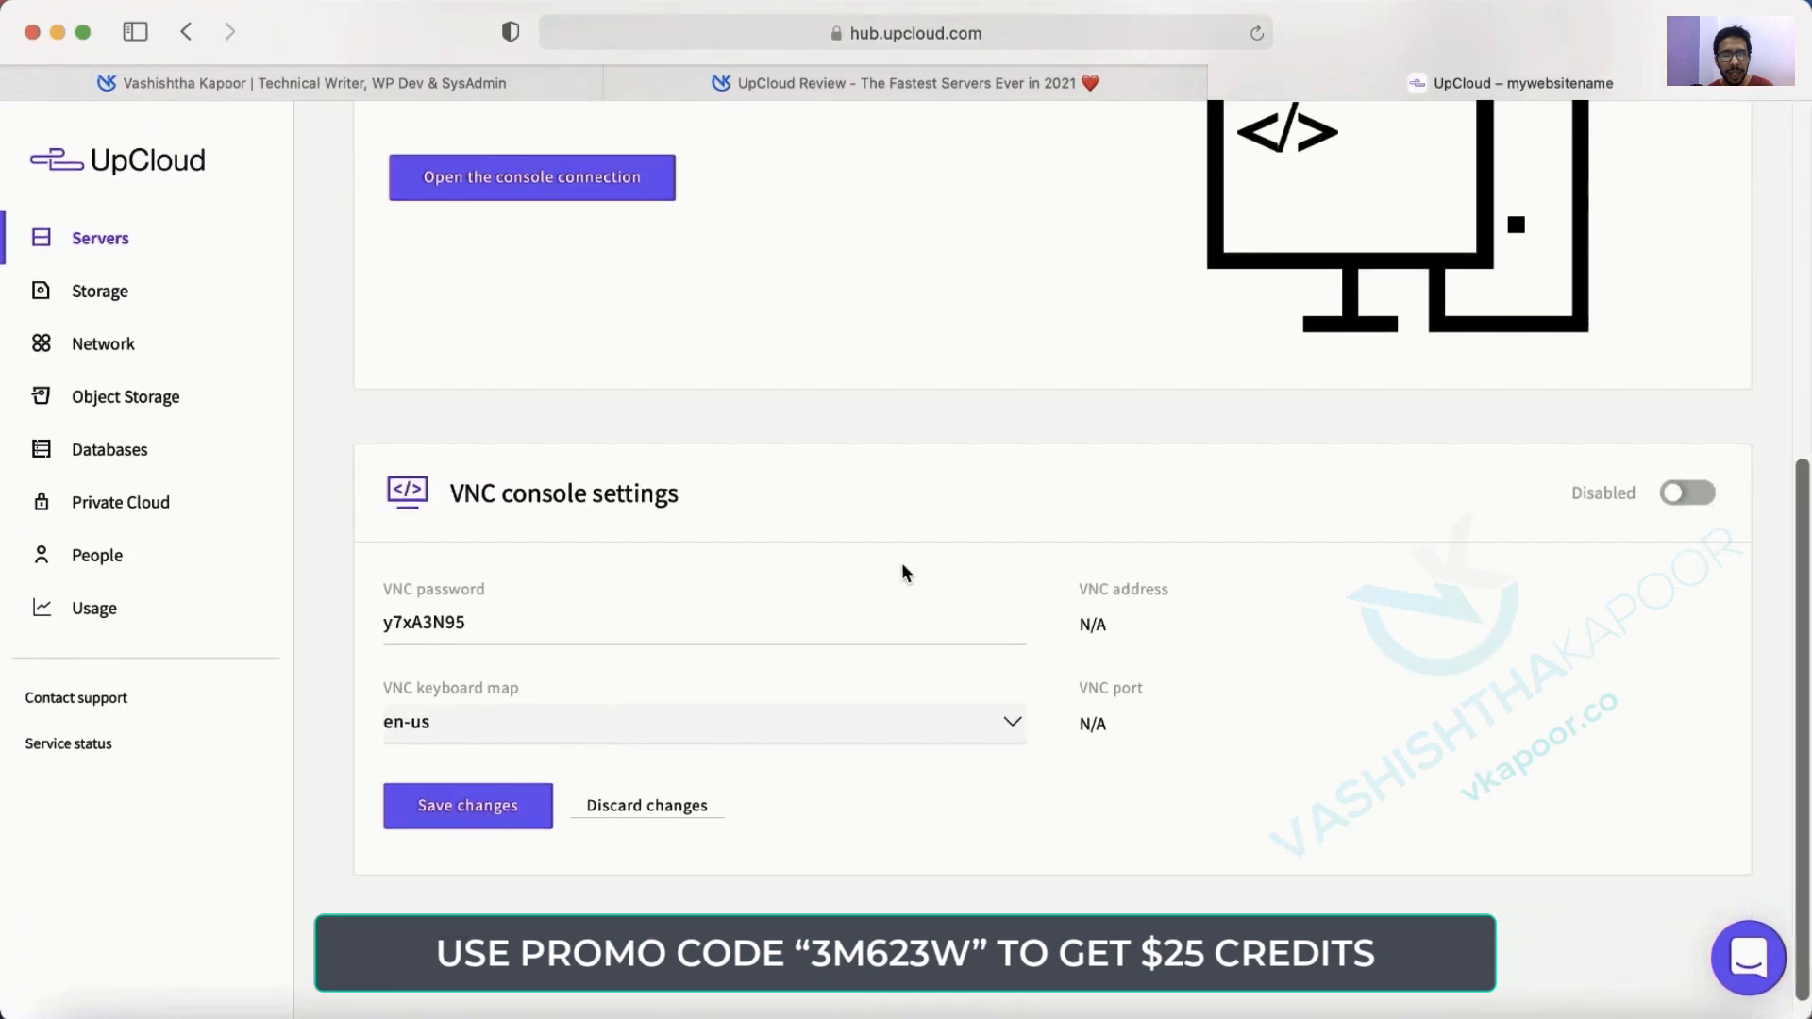
scroll(703, 850, down, 1)
scroll(703, 850, up, 7)
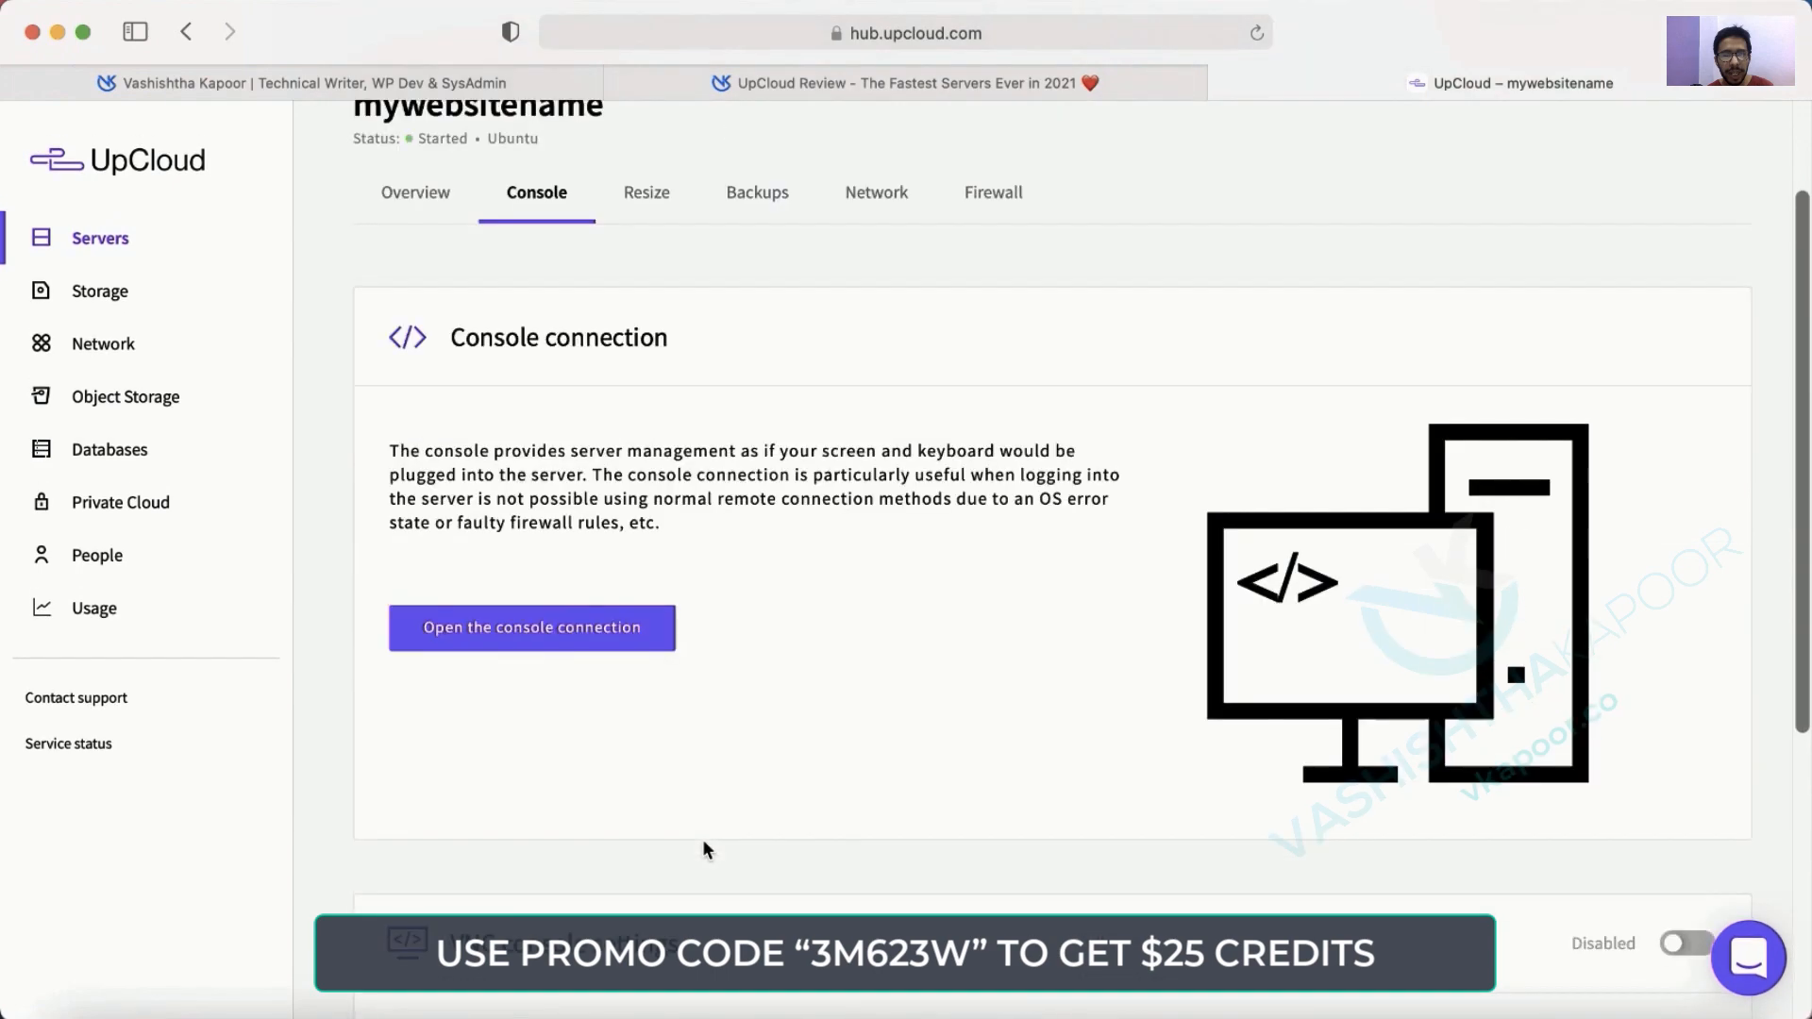
click(138, 1012)
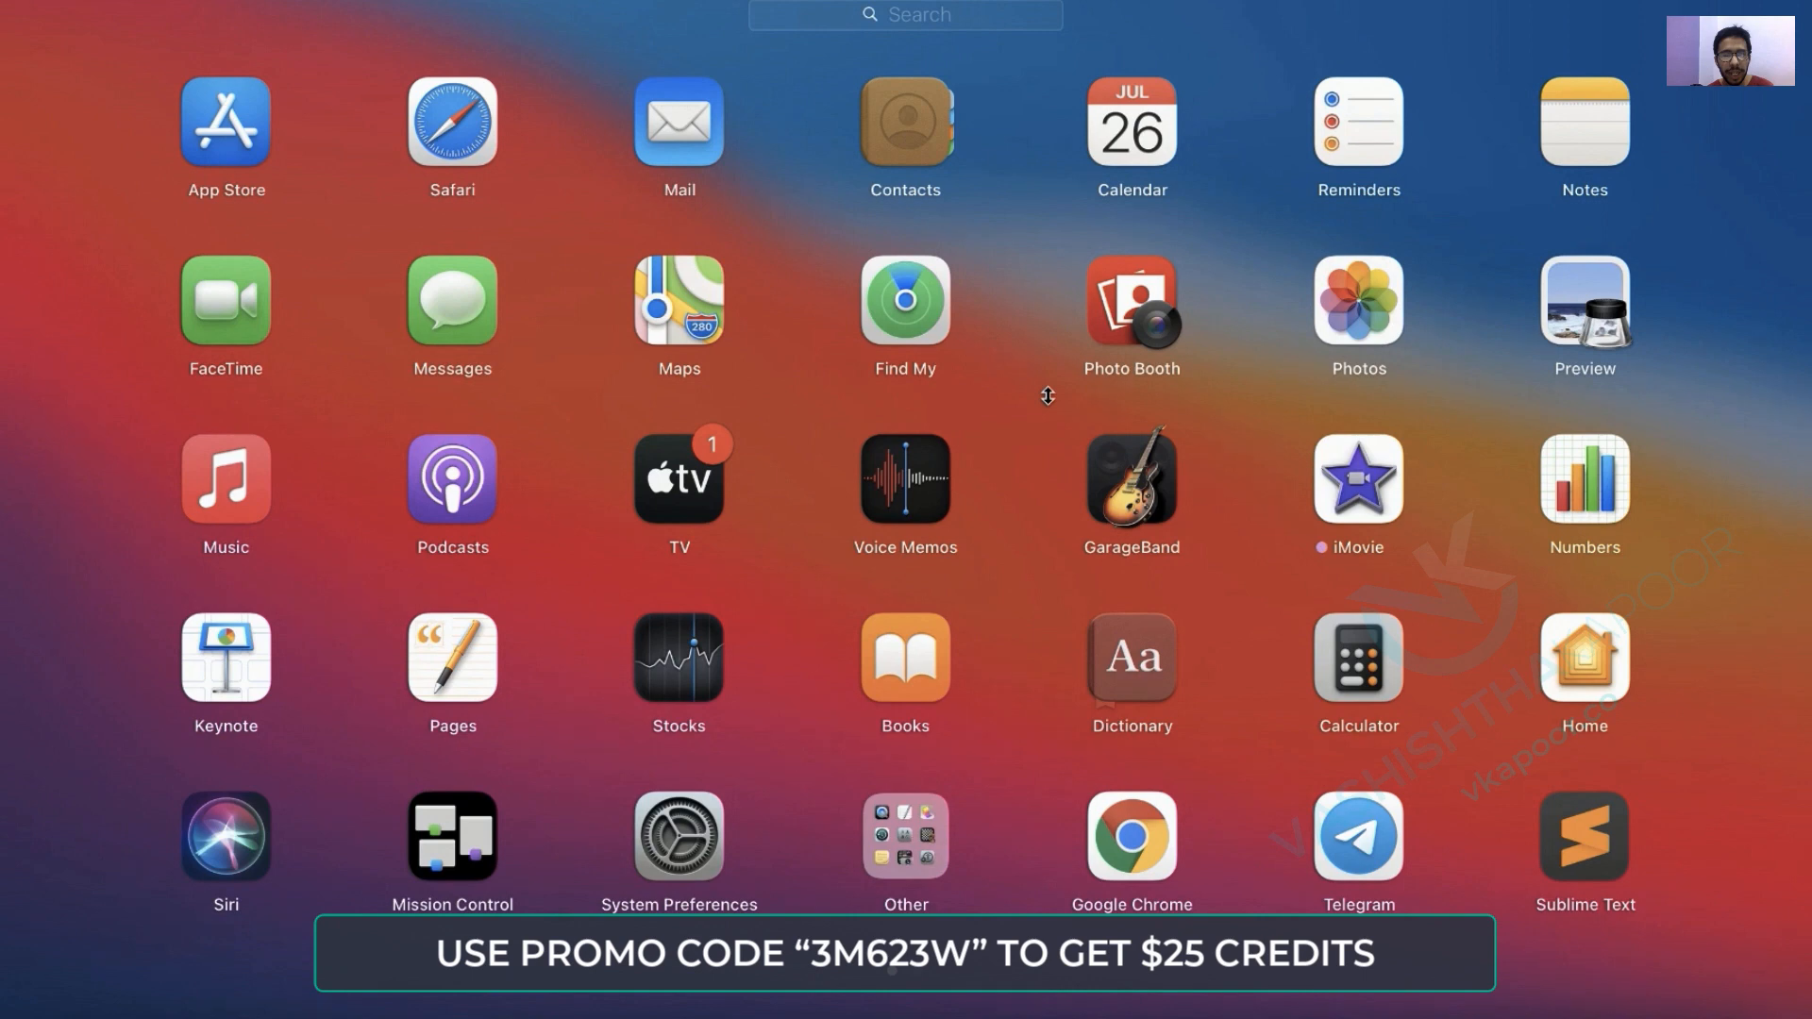
text(ter)
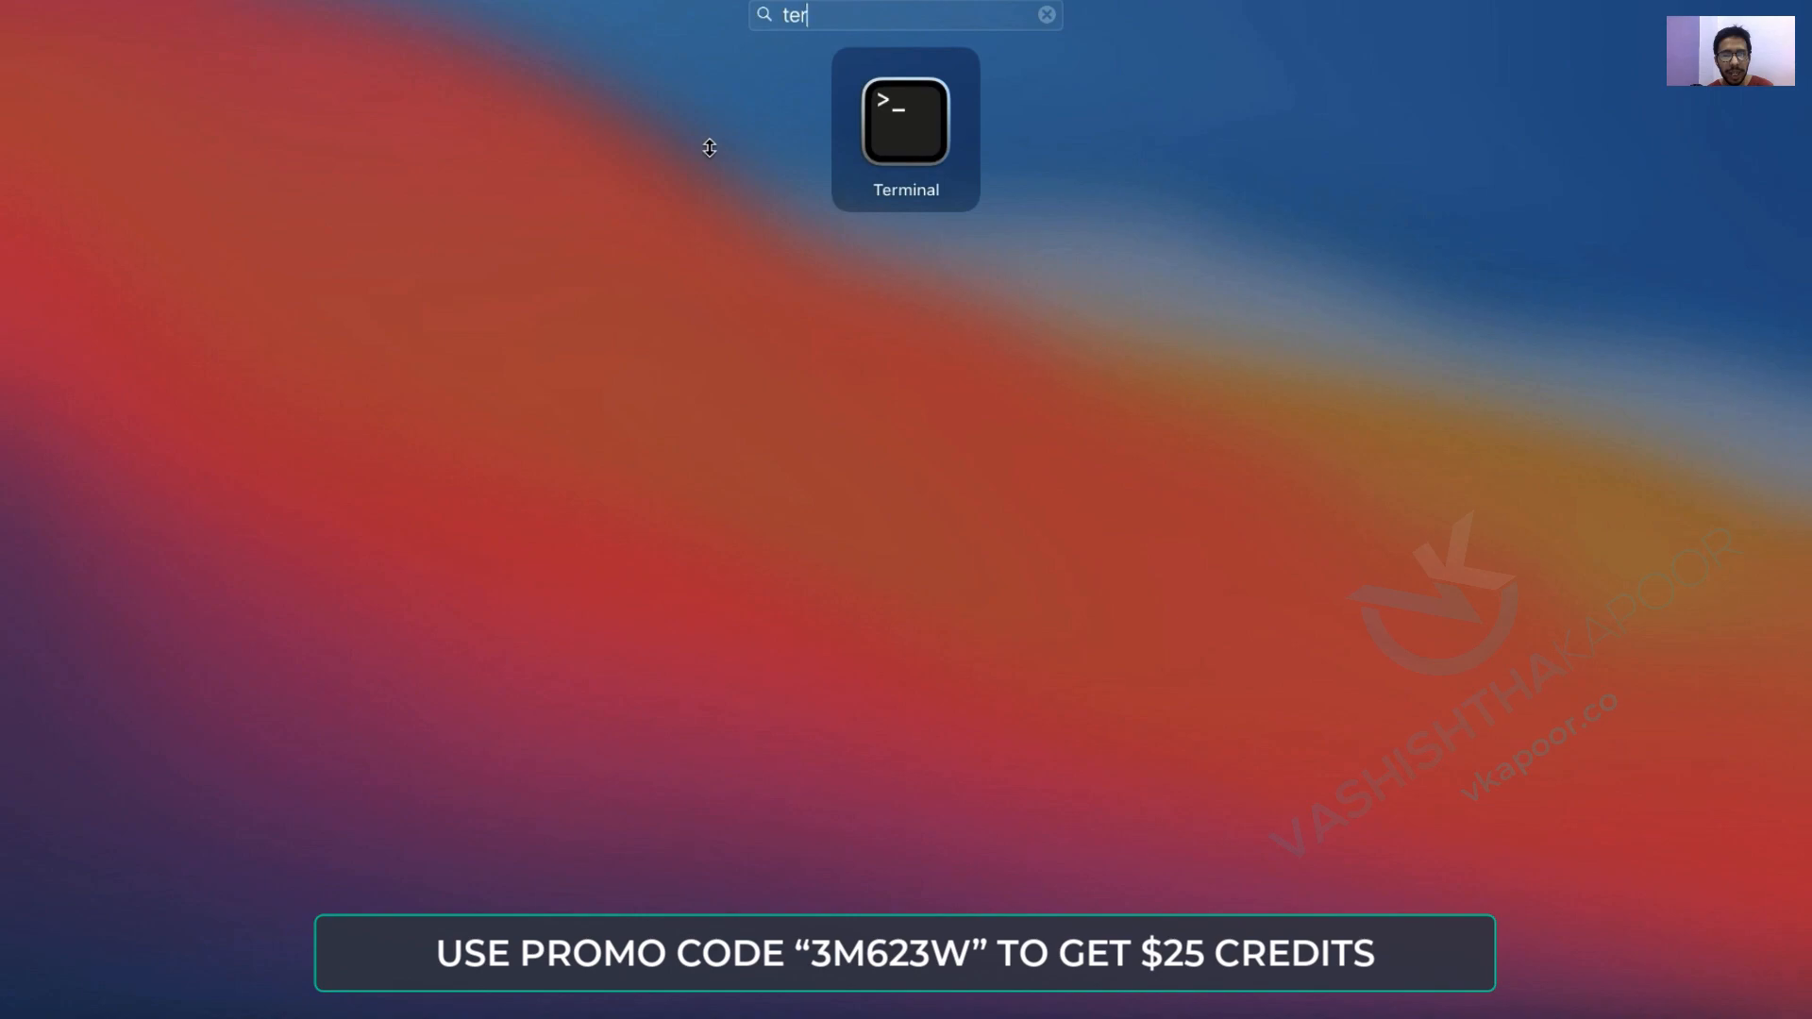
key(Return)
text(ssh root@)
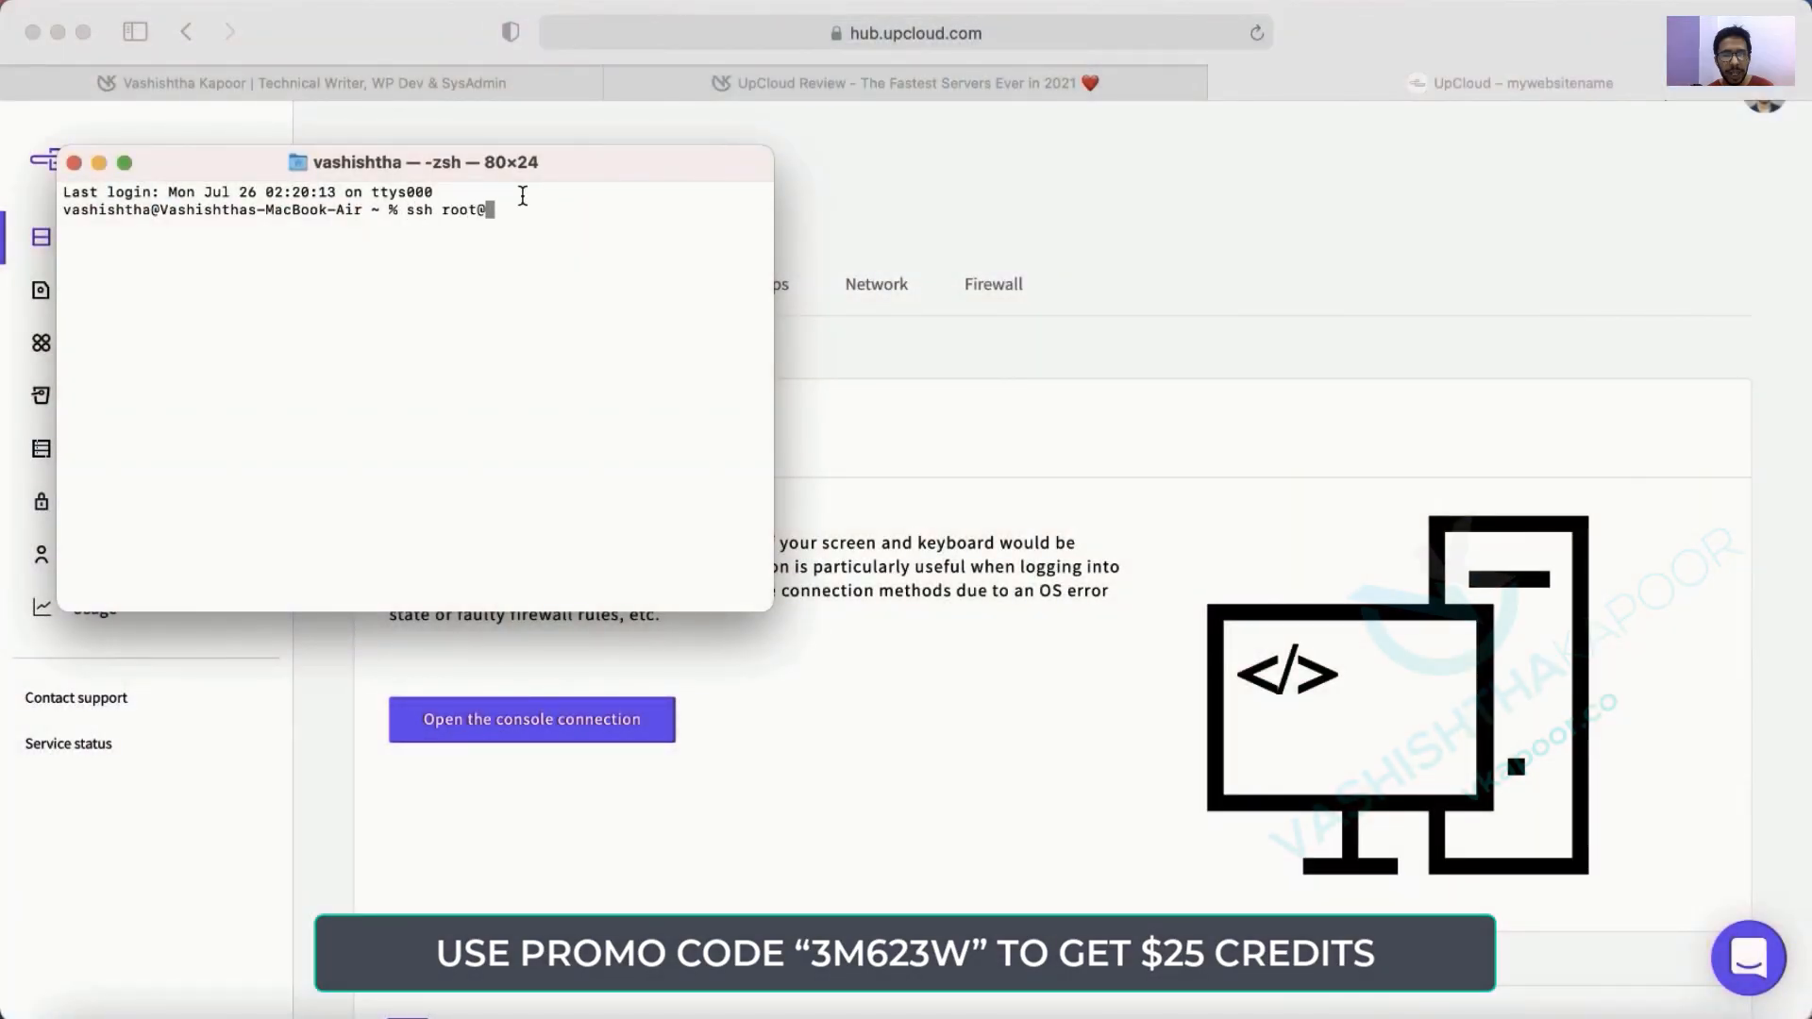
click(1170, 210)
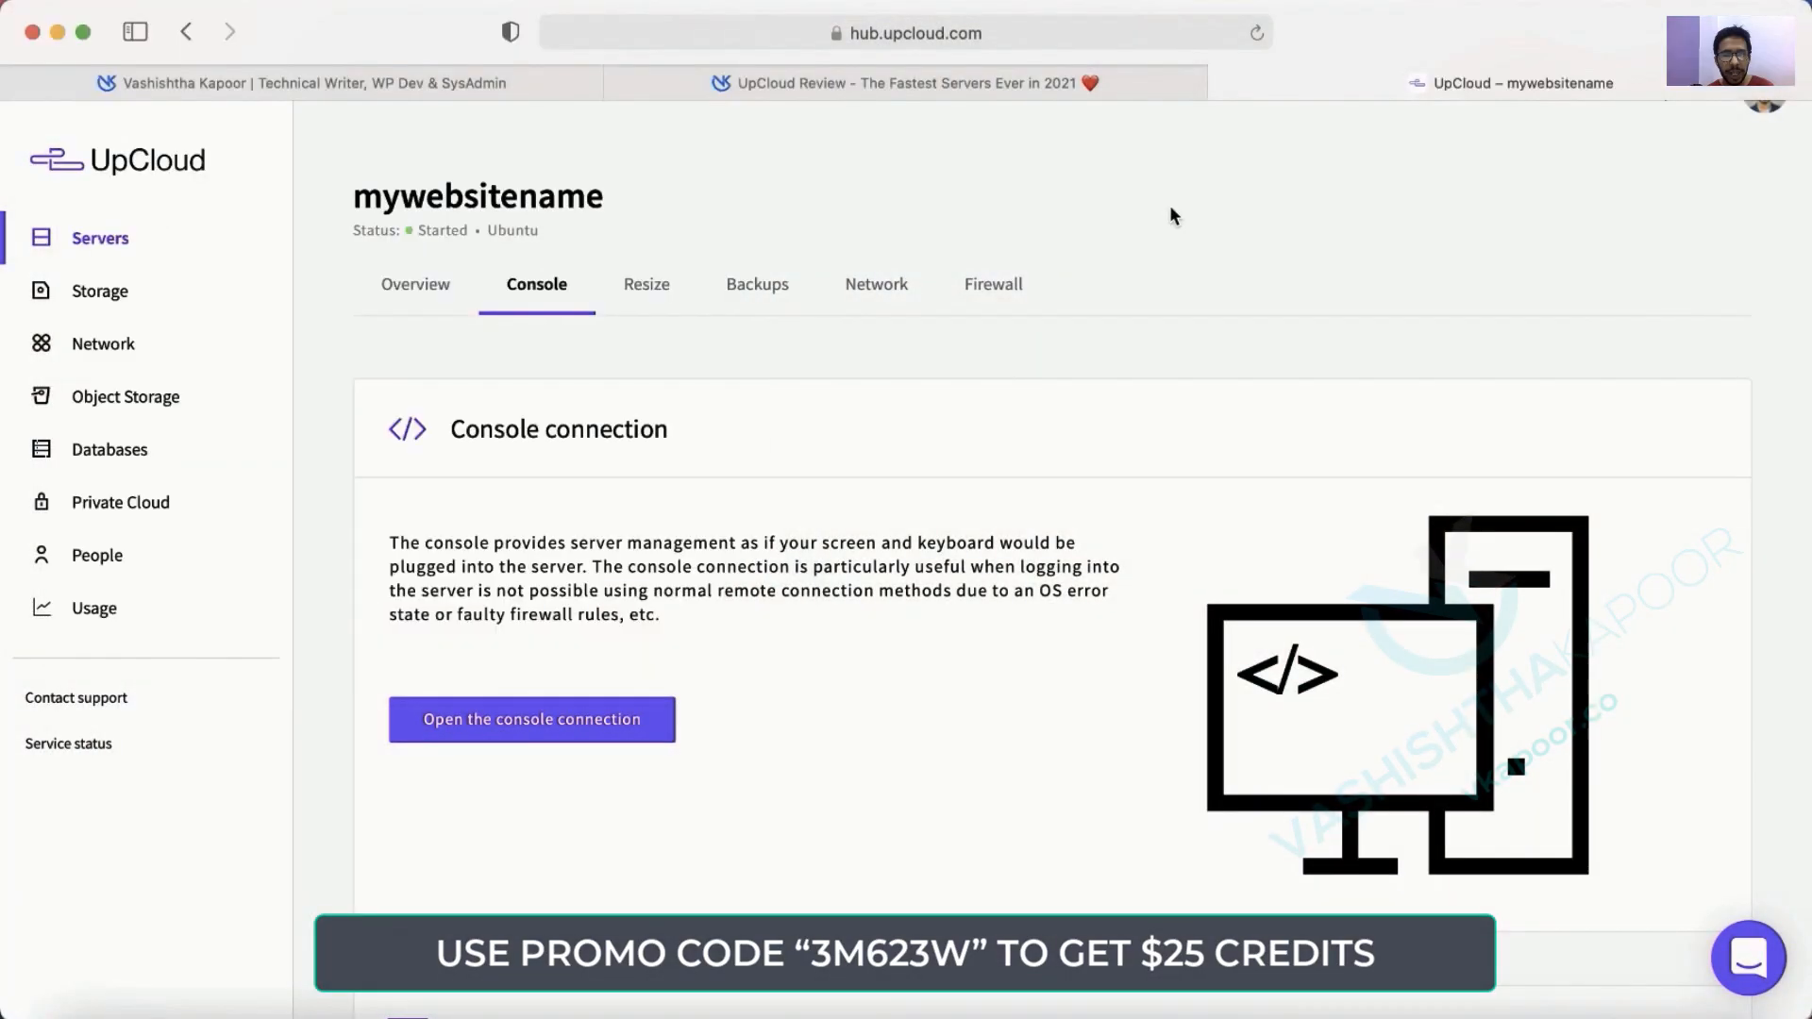
click(1517, 144)
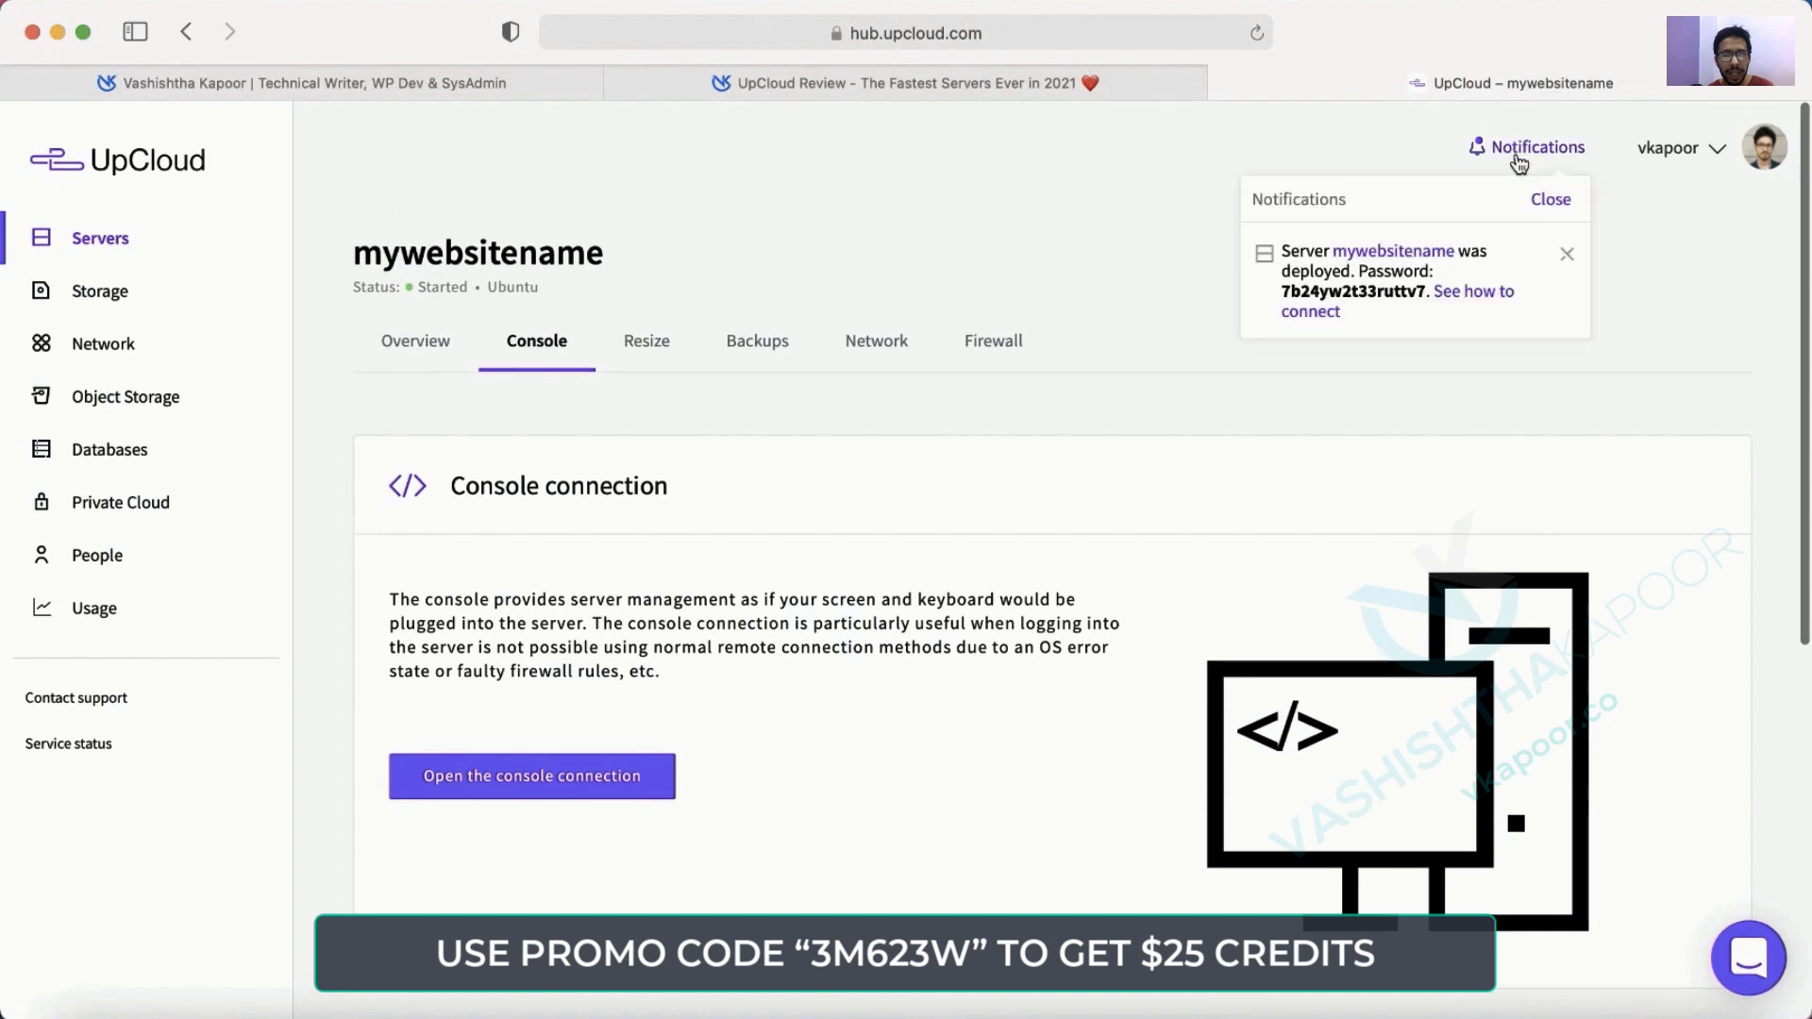
click(415, 341)
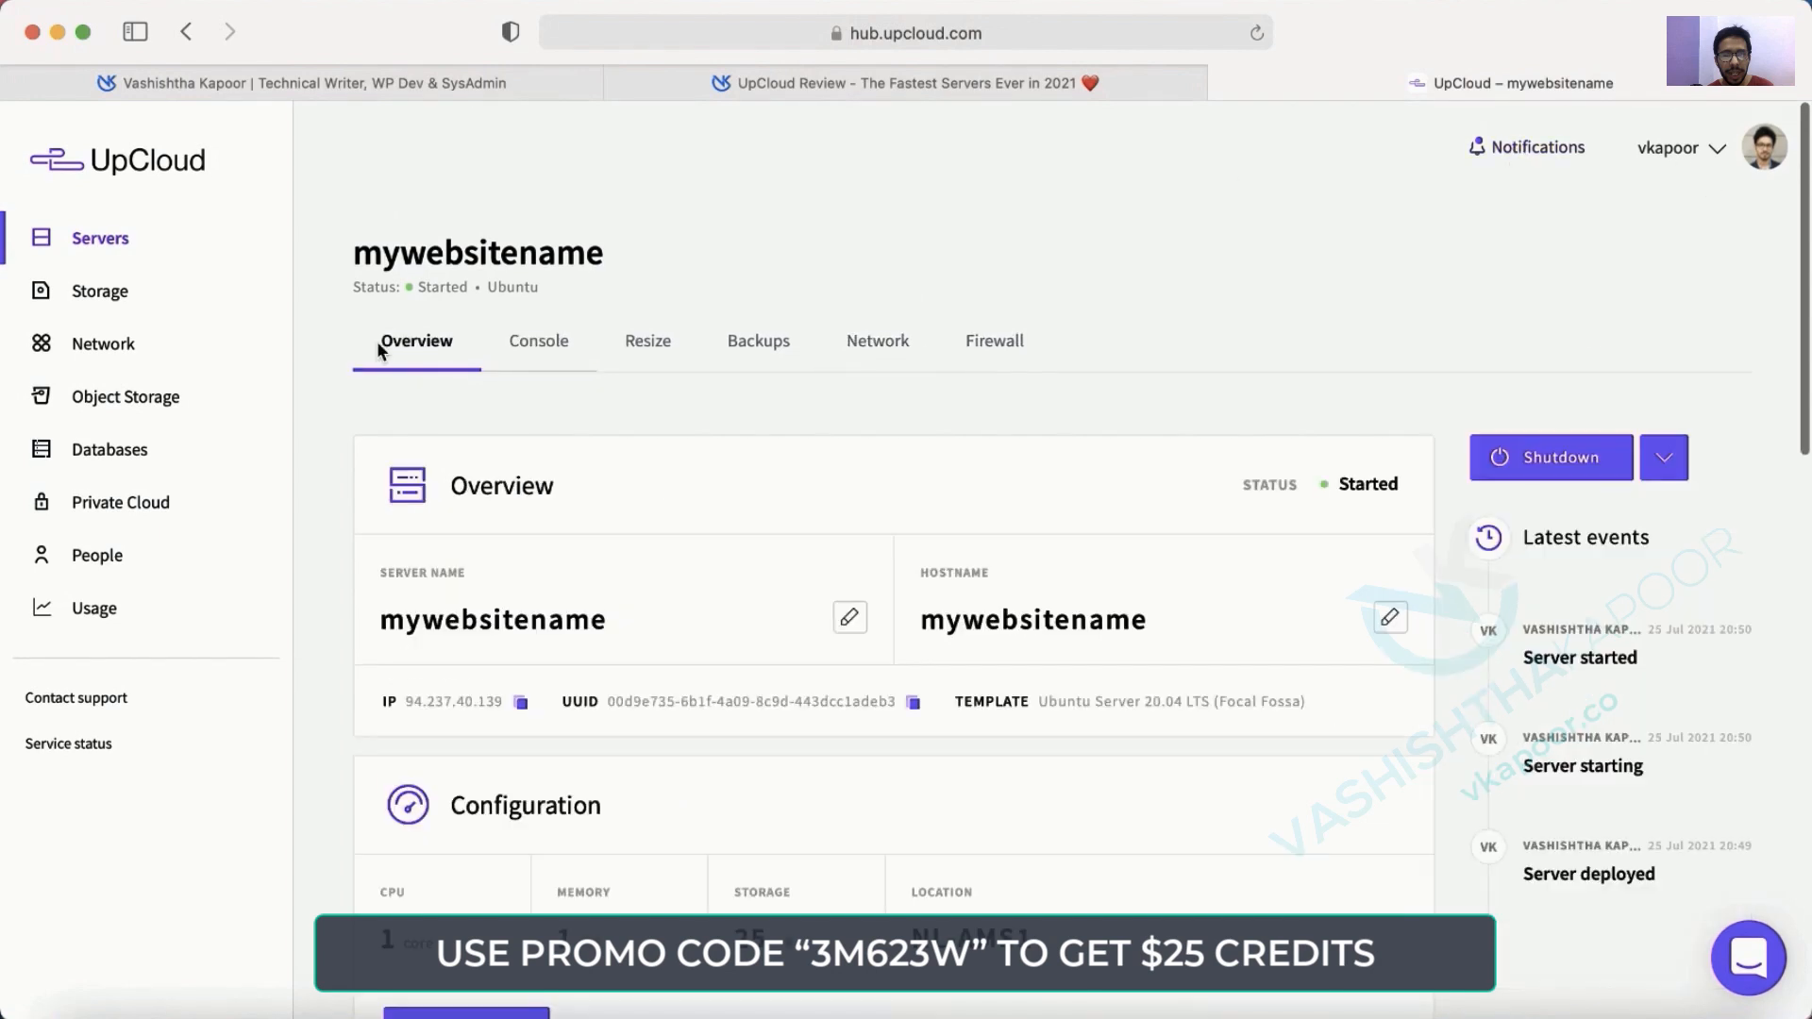
click(520, 702)
key(super+Tab)
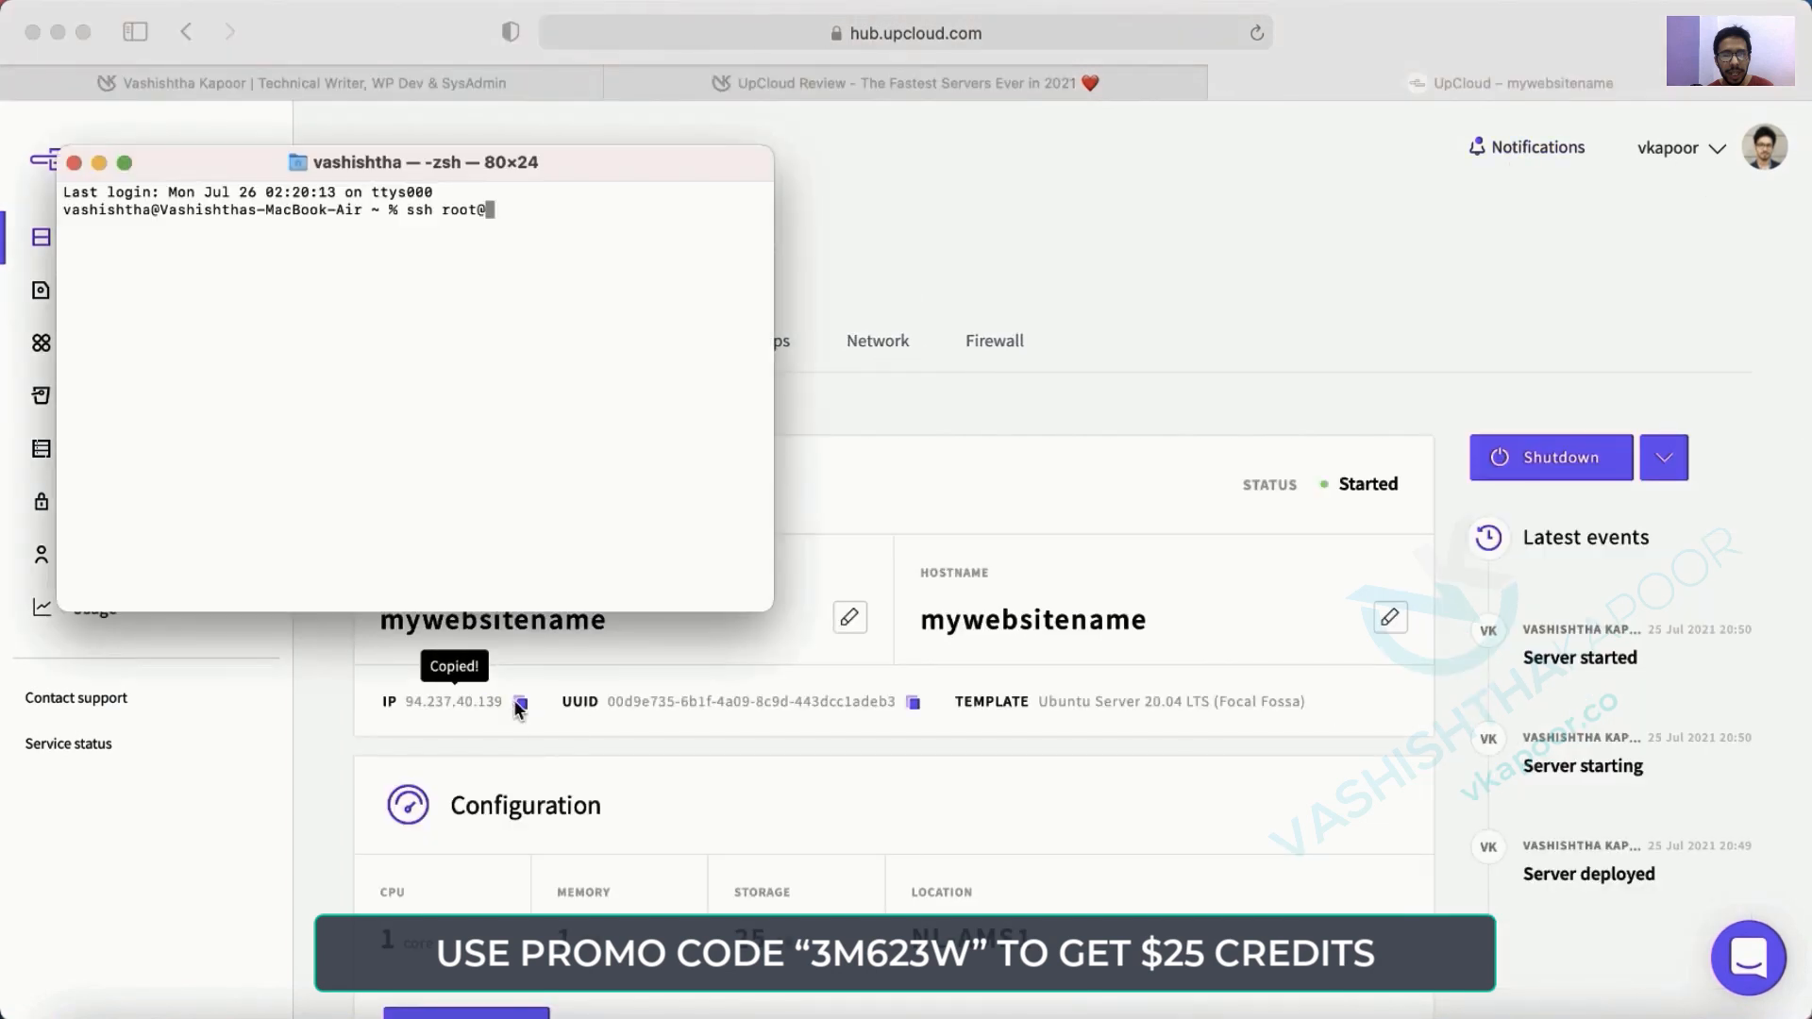
key(super+v)
key(Return)
Log in as root with the root password copied from UpCloud's deployment notification.
key(super+Tab)
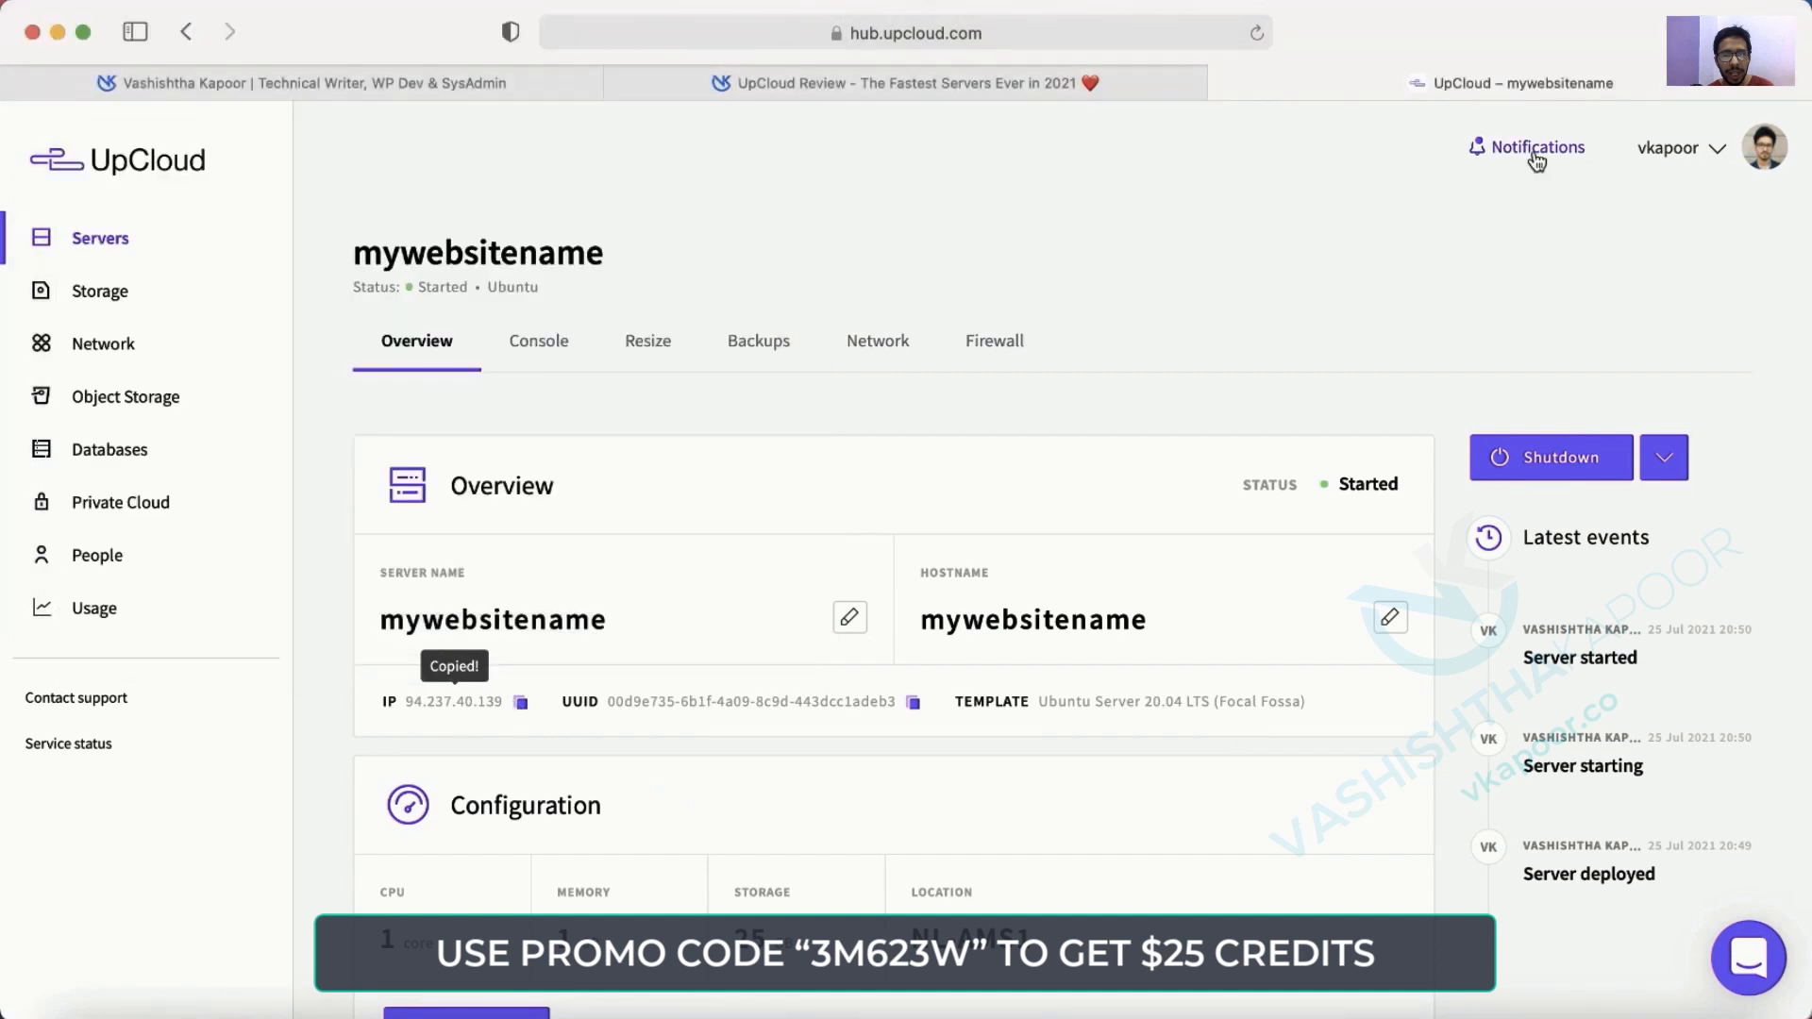
click(1536, 148)
double_click(1383, 292)
key(super+Tab)
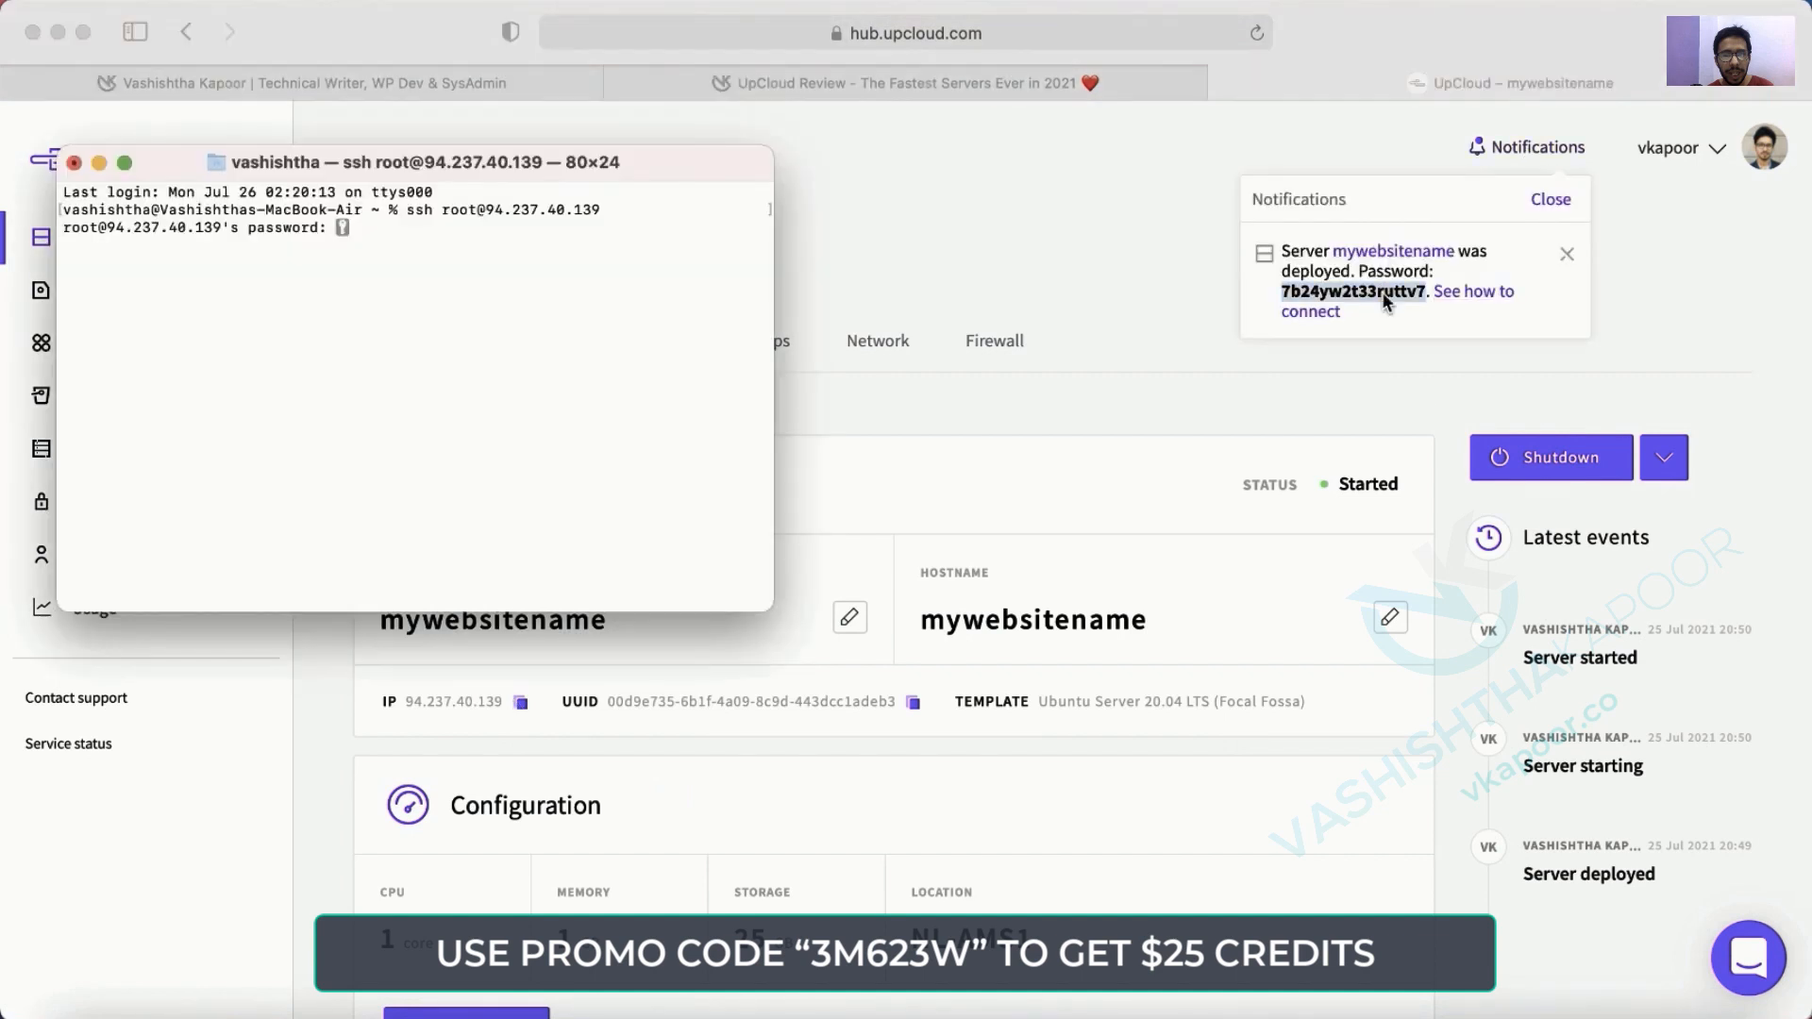
key(super+v)
key(Return)
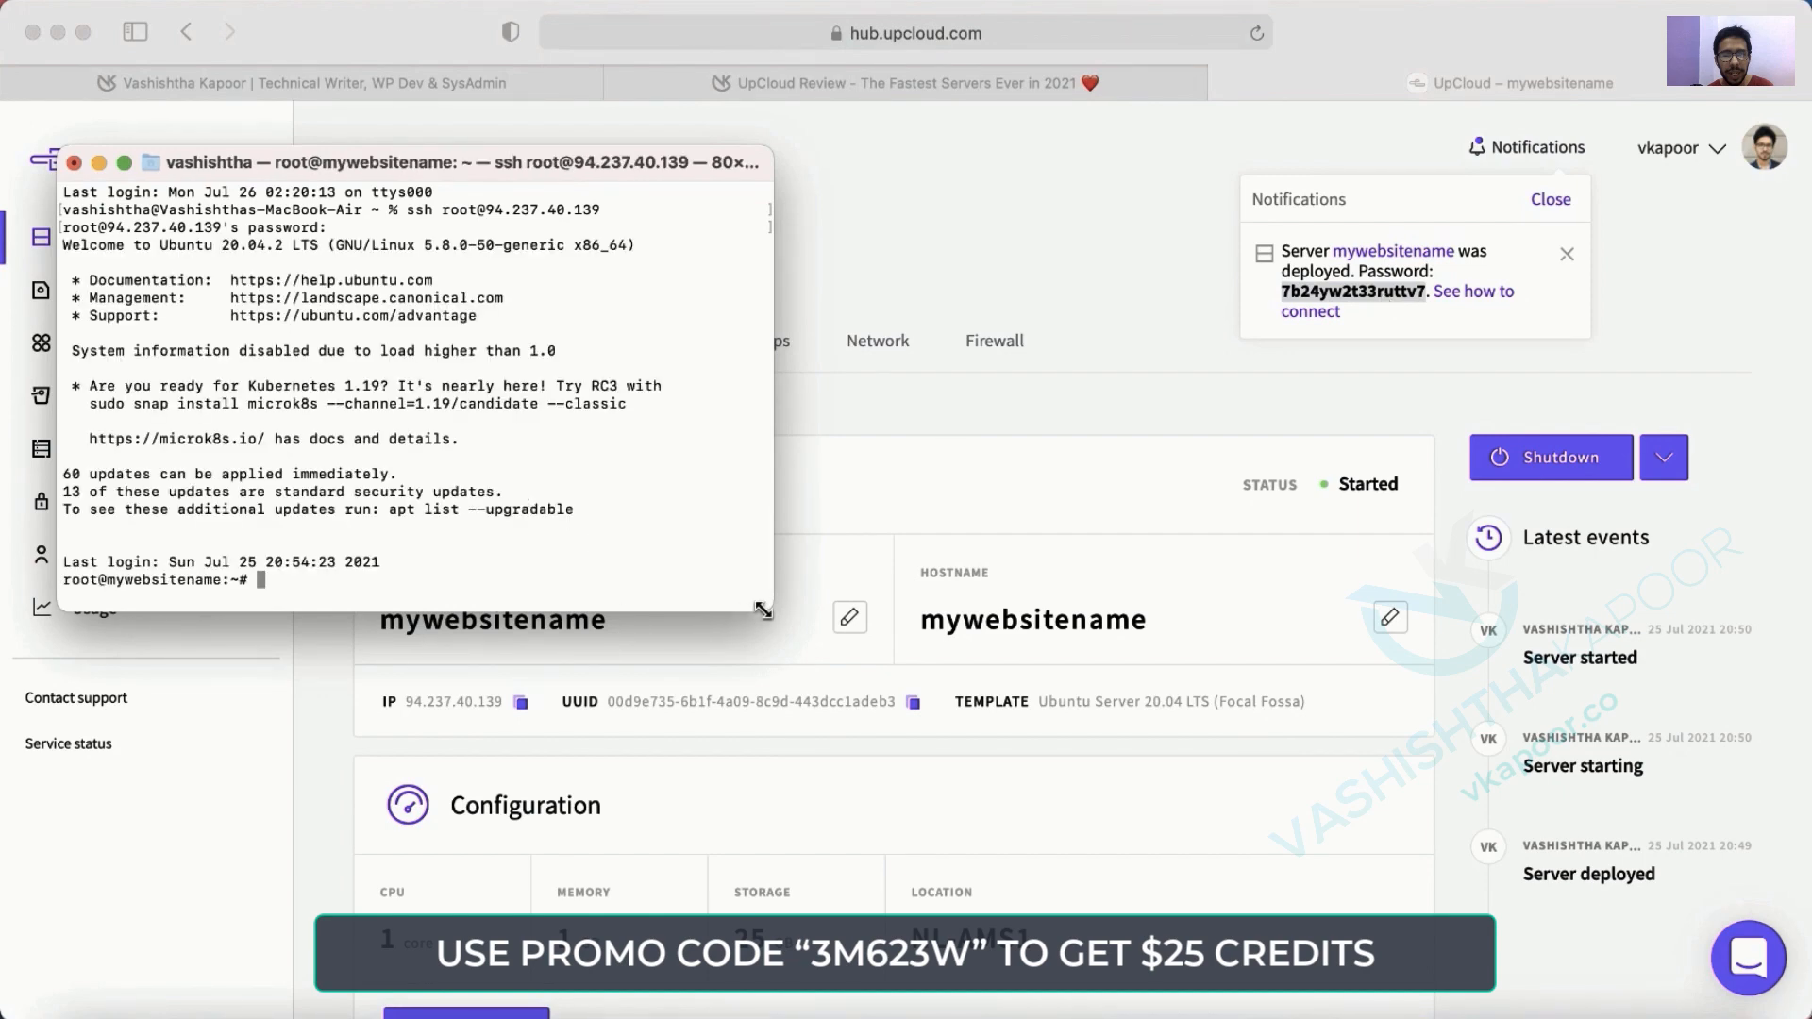
Enlarge the terminal text, clear the screen and widen the window to about 112 columns.
key(super+equal)
key(super+equal)
key(super+equal)
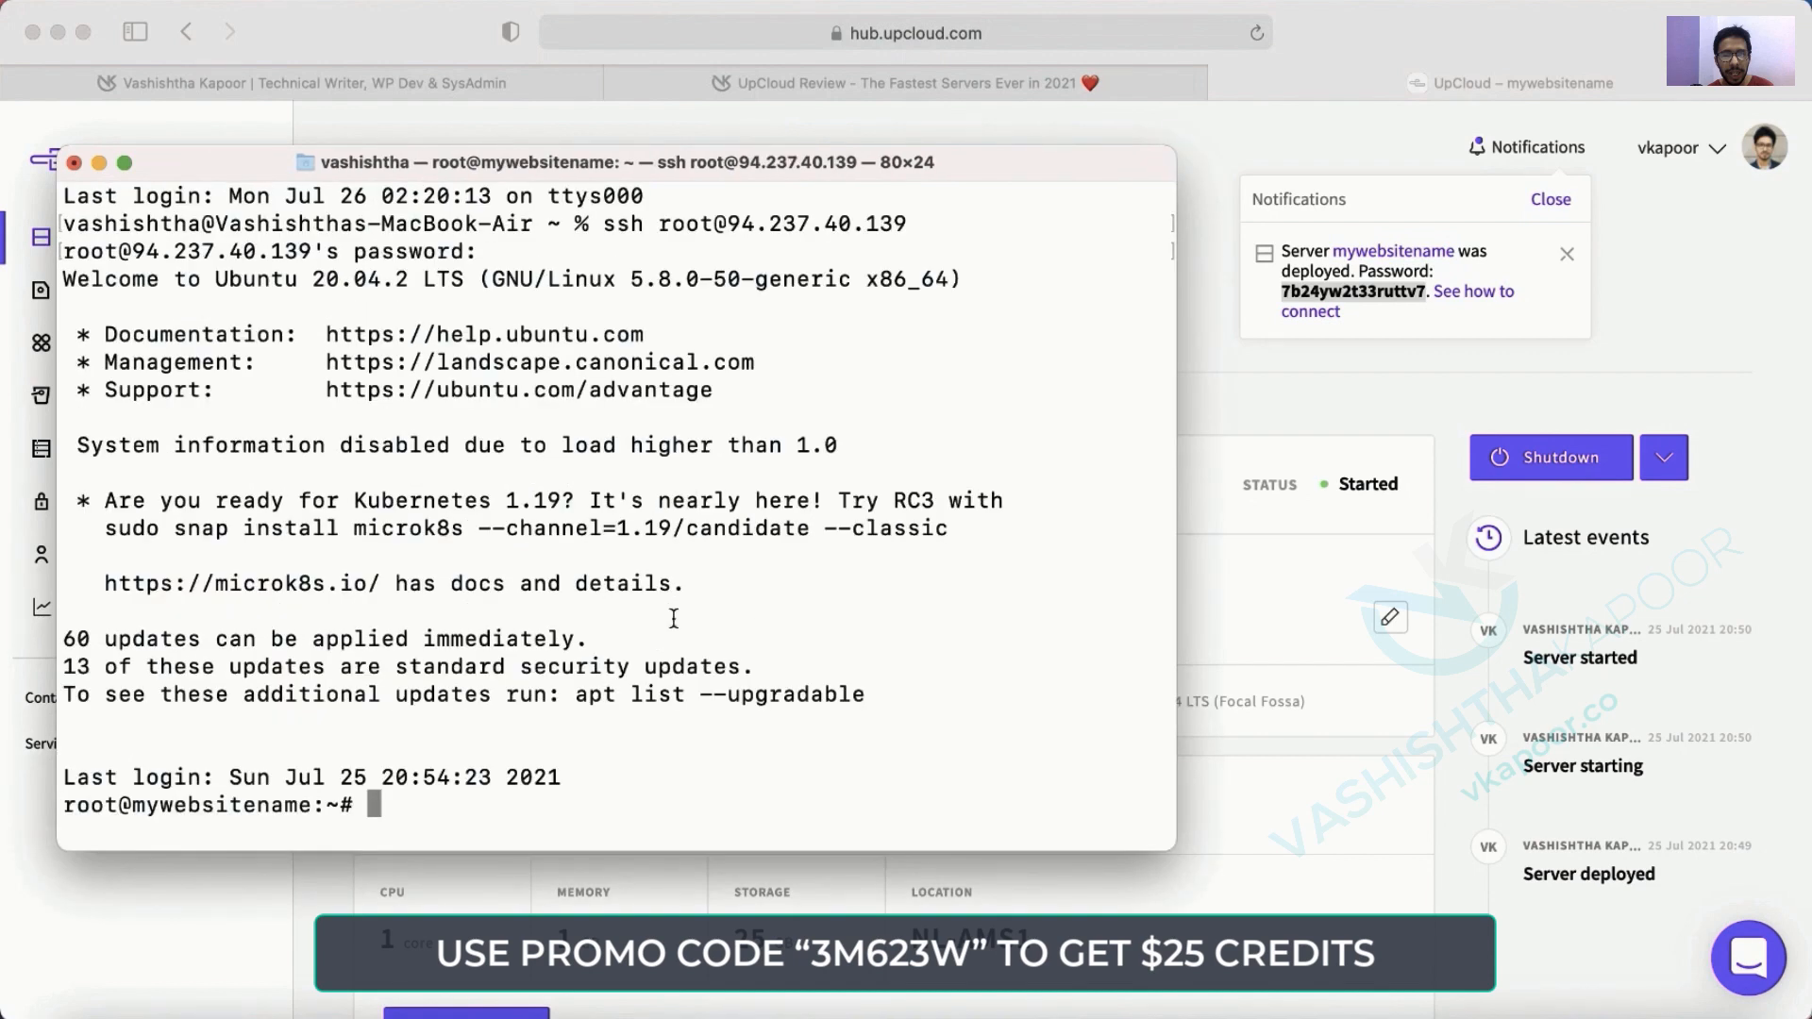
text(clear)
key(Return)
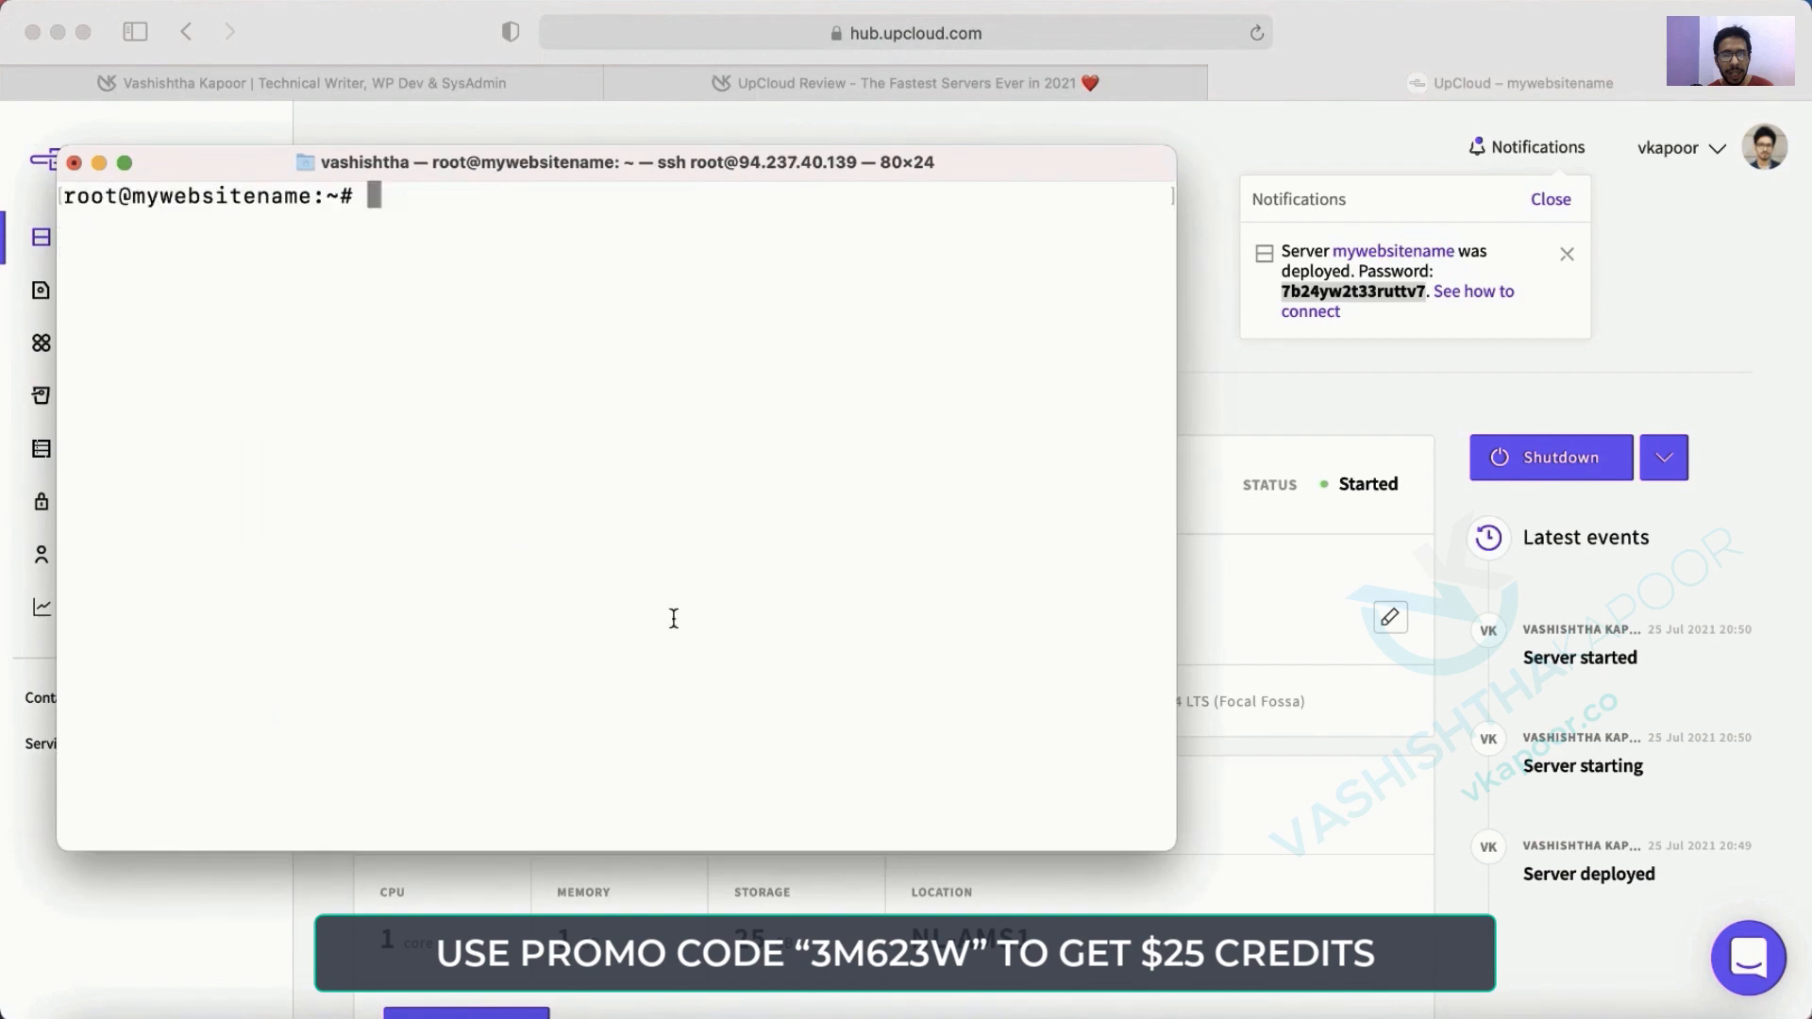
key(Return)
key(Return)
key(Return)
key(Return)
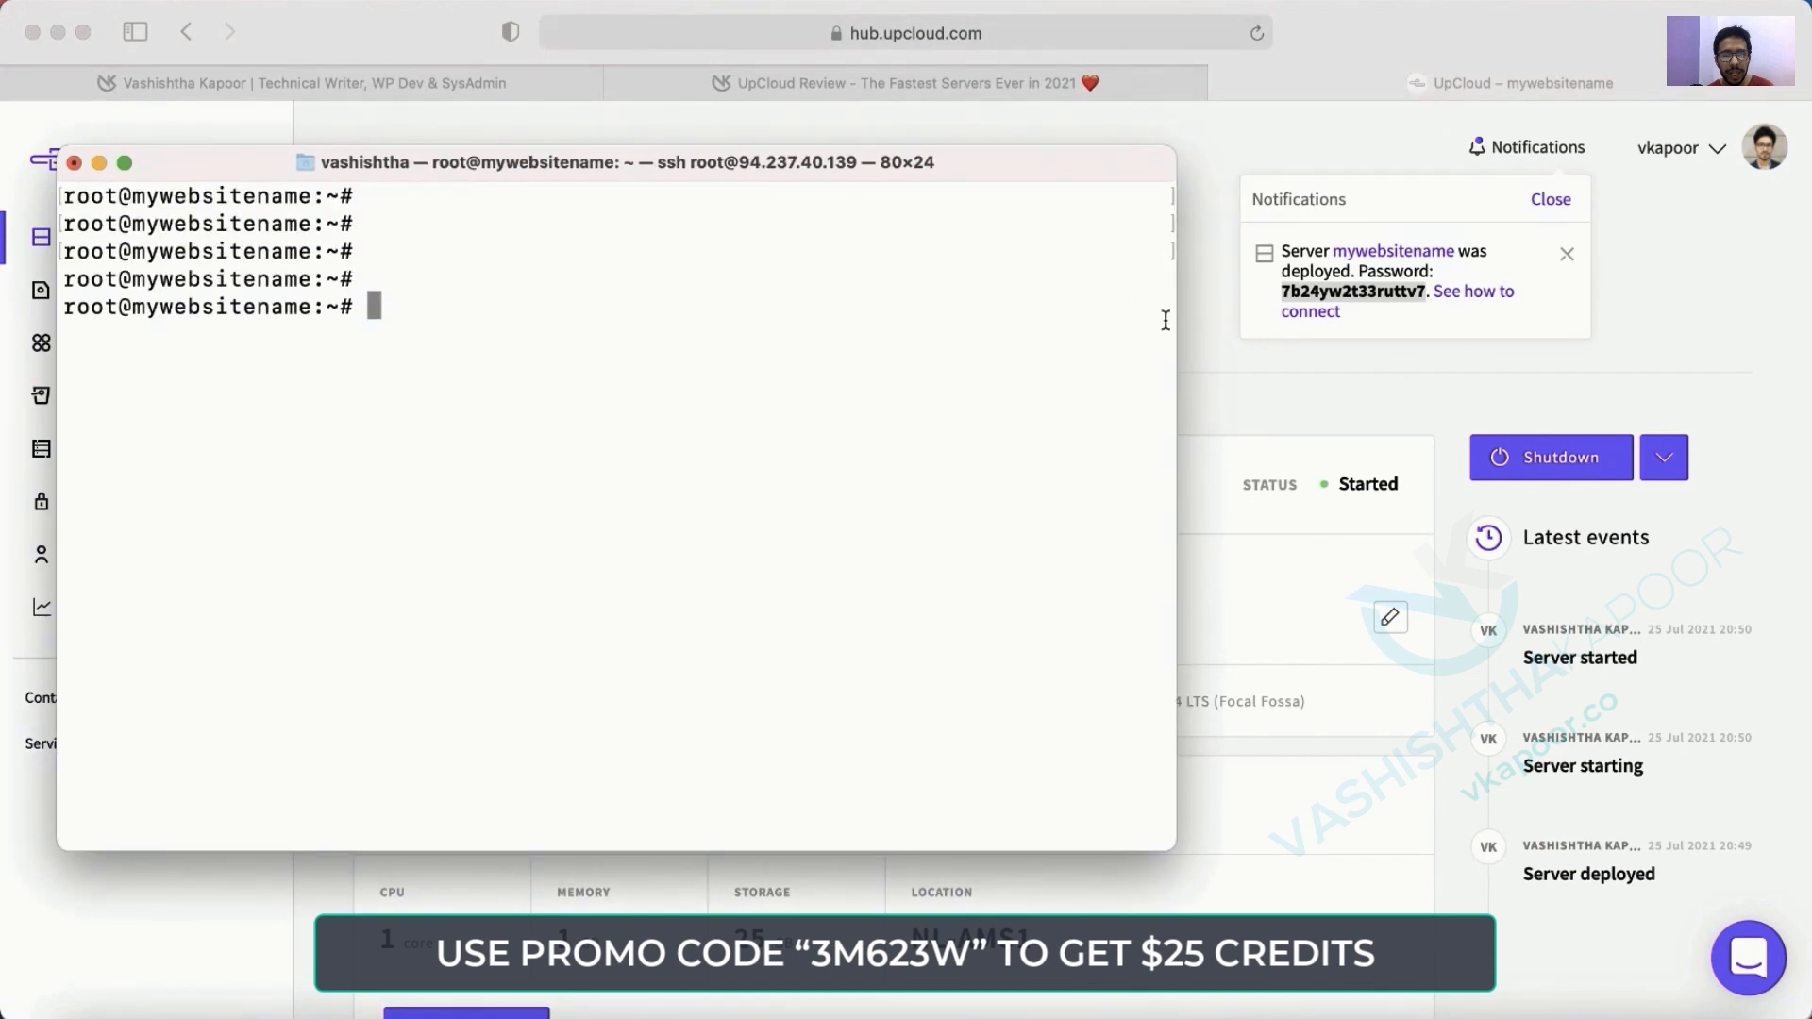
drag(1176, 321, 1622, 321)
click(1373, 87)
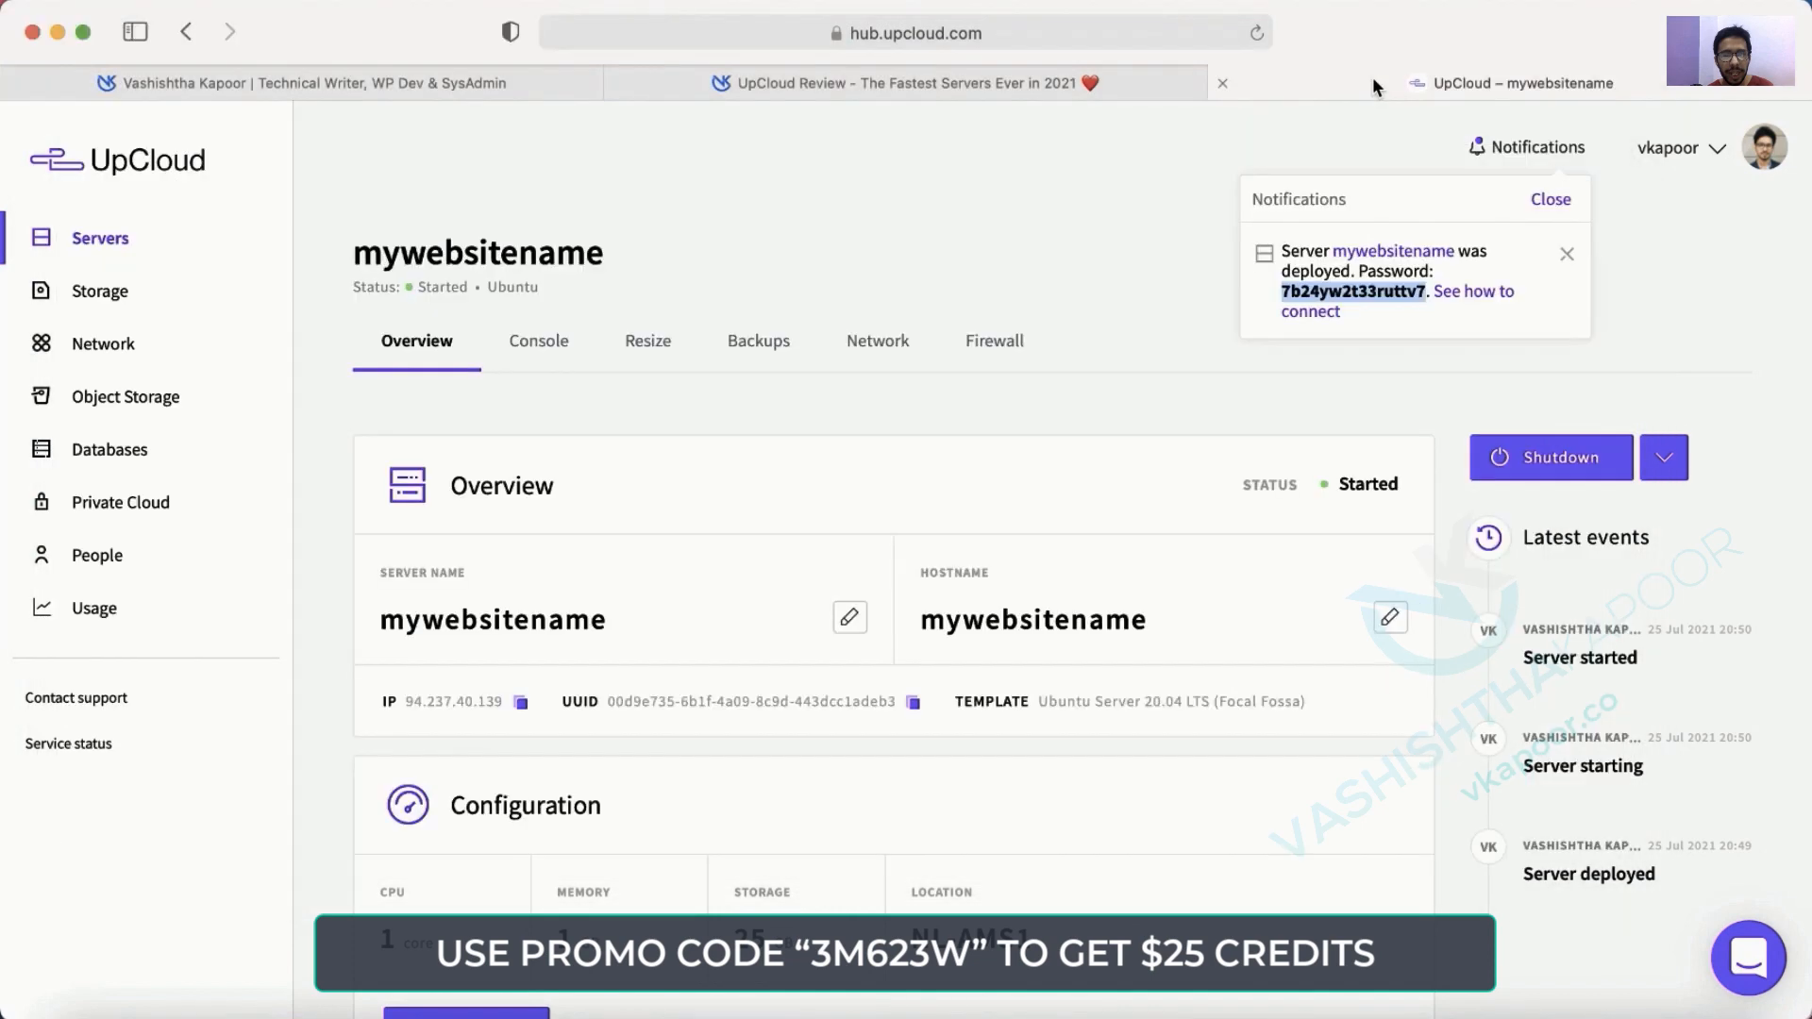
Google 'install cyberpanel' in a new tab and open the Installing CyberPanel documentation page.
key(super+t)
text(install )
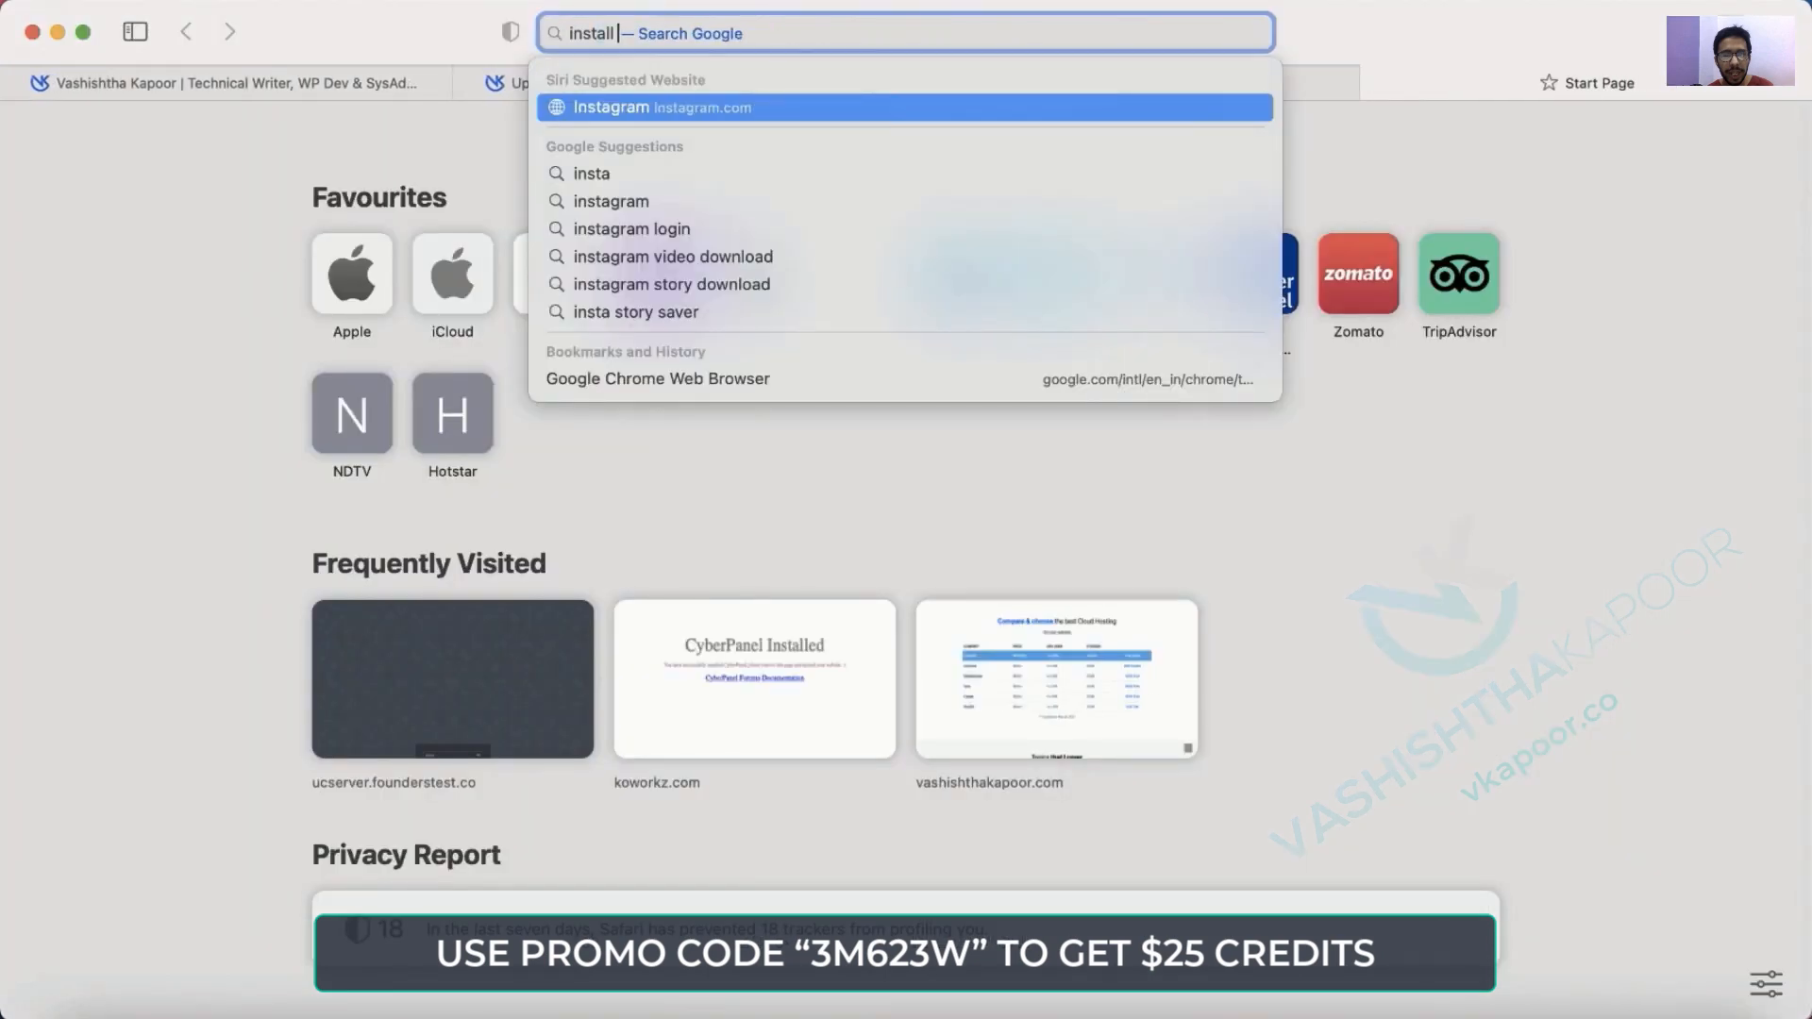
text(cyber)
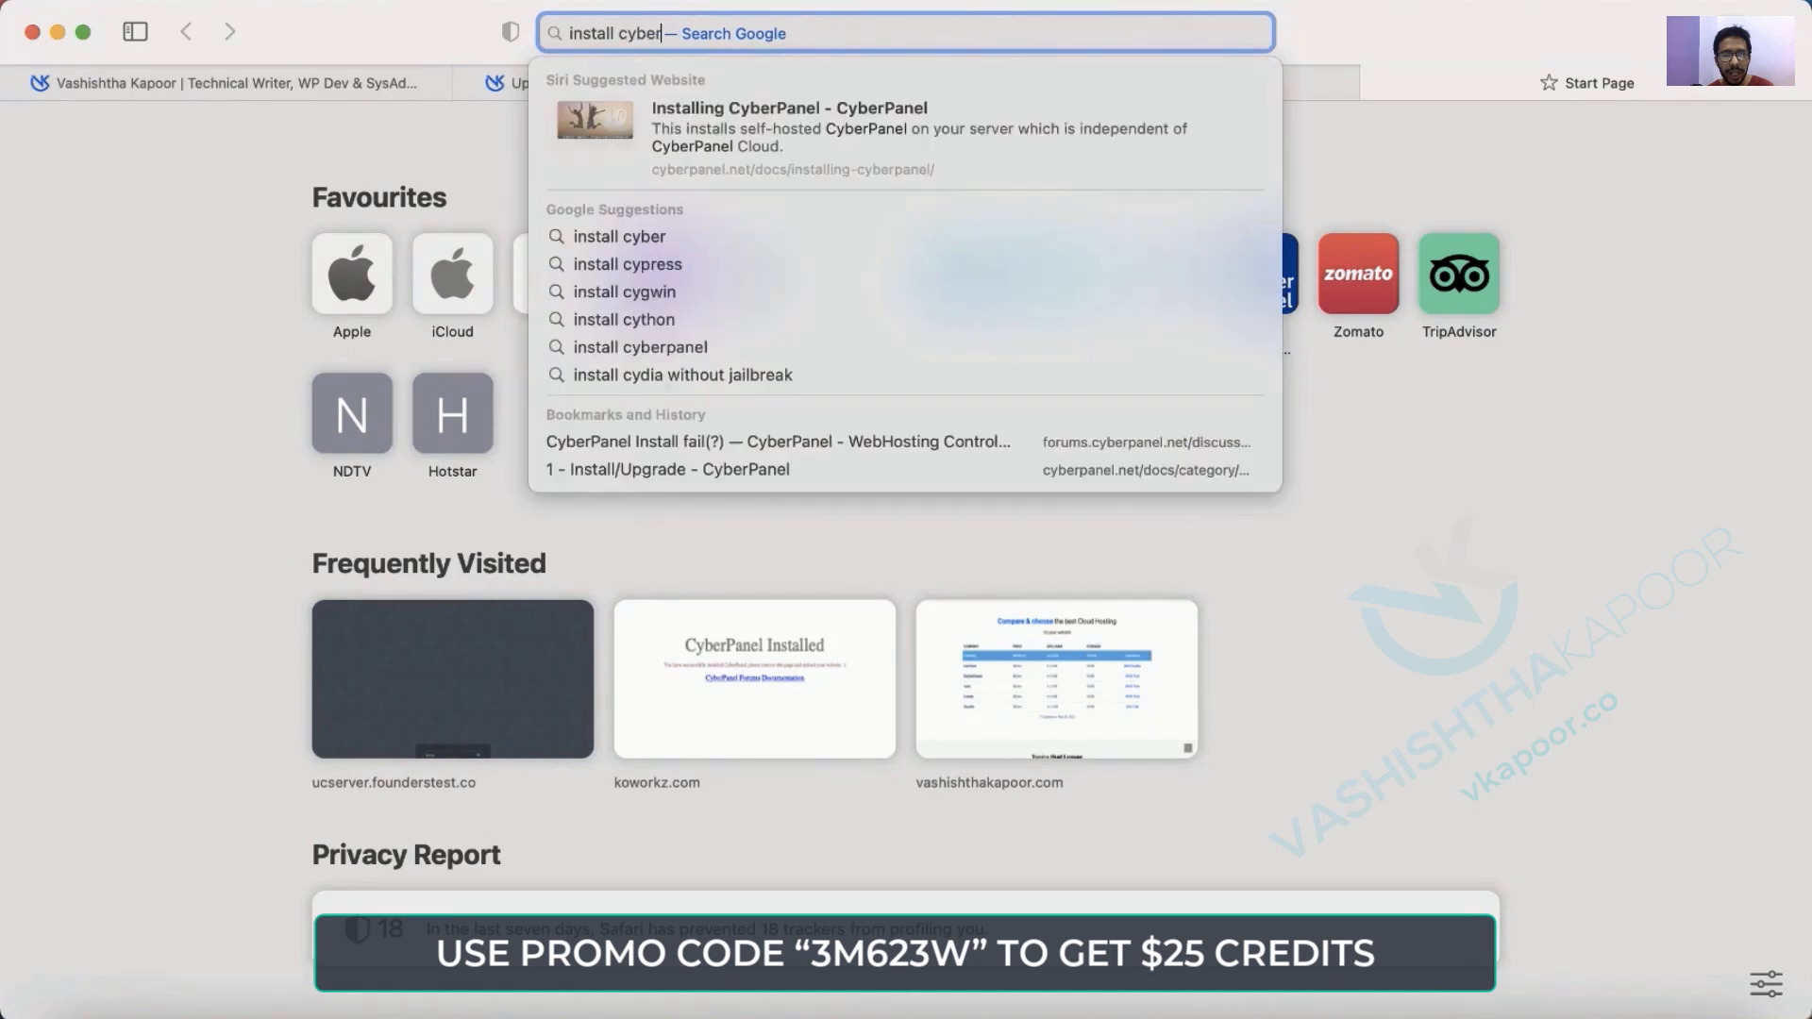
text(panb)
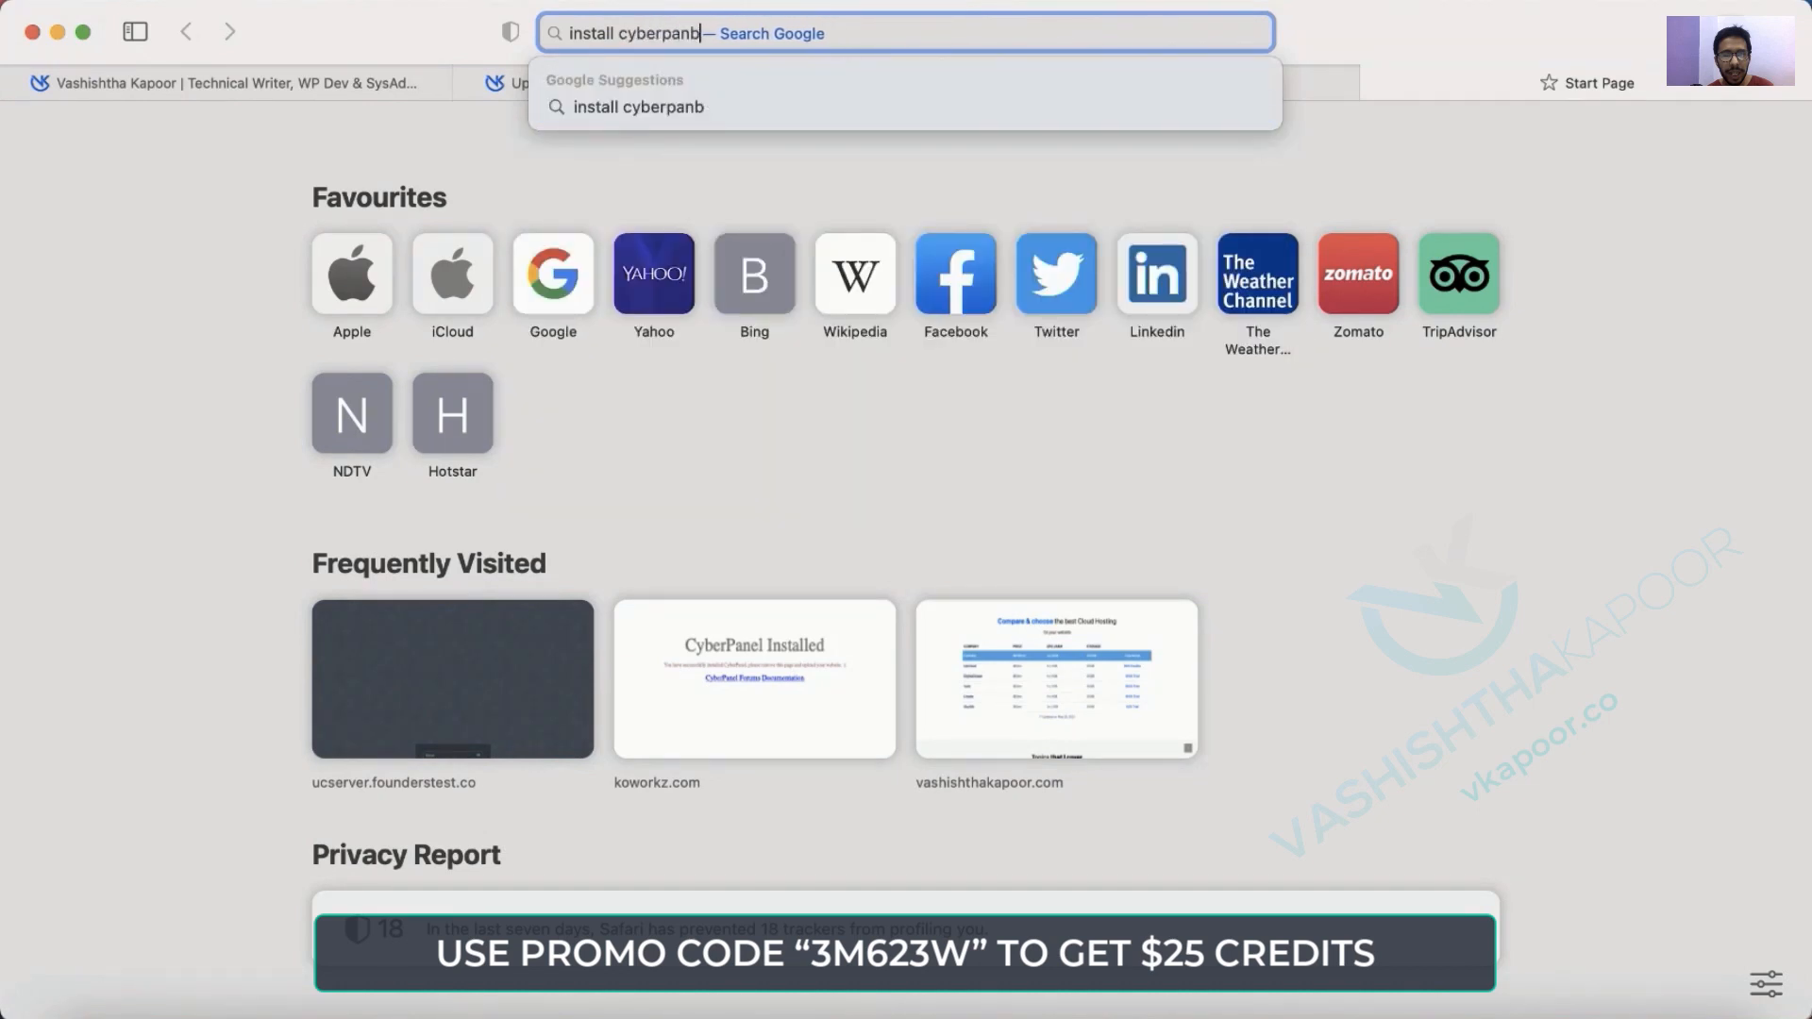
key(BackSpace)
text(el)
key(Return)
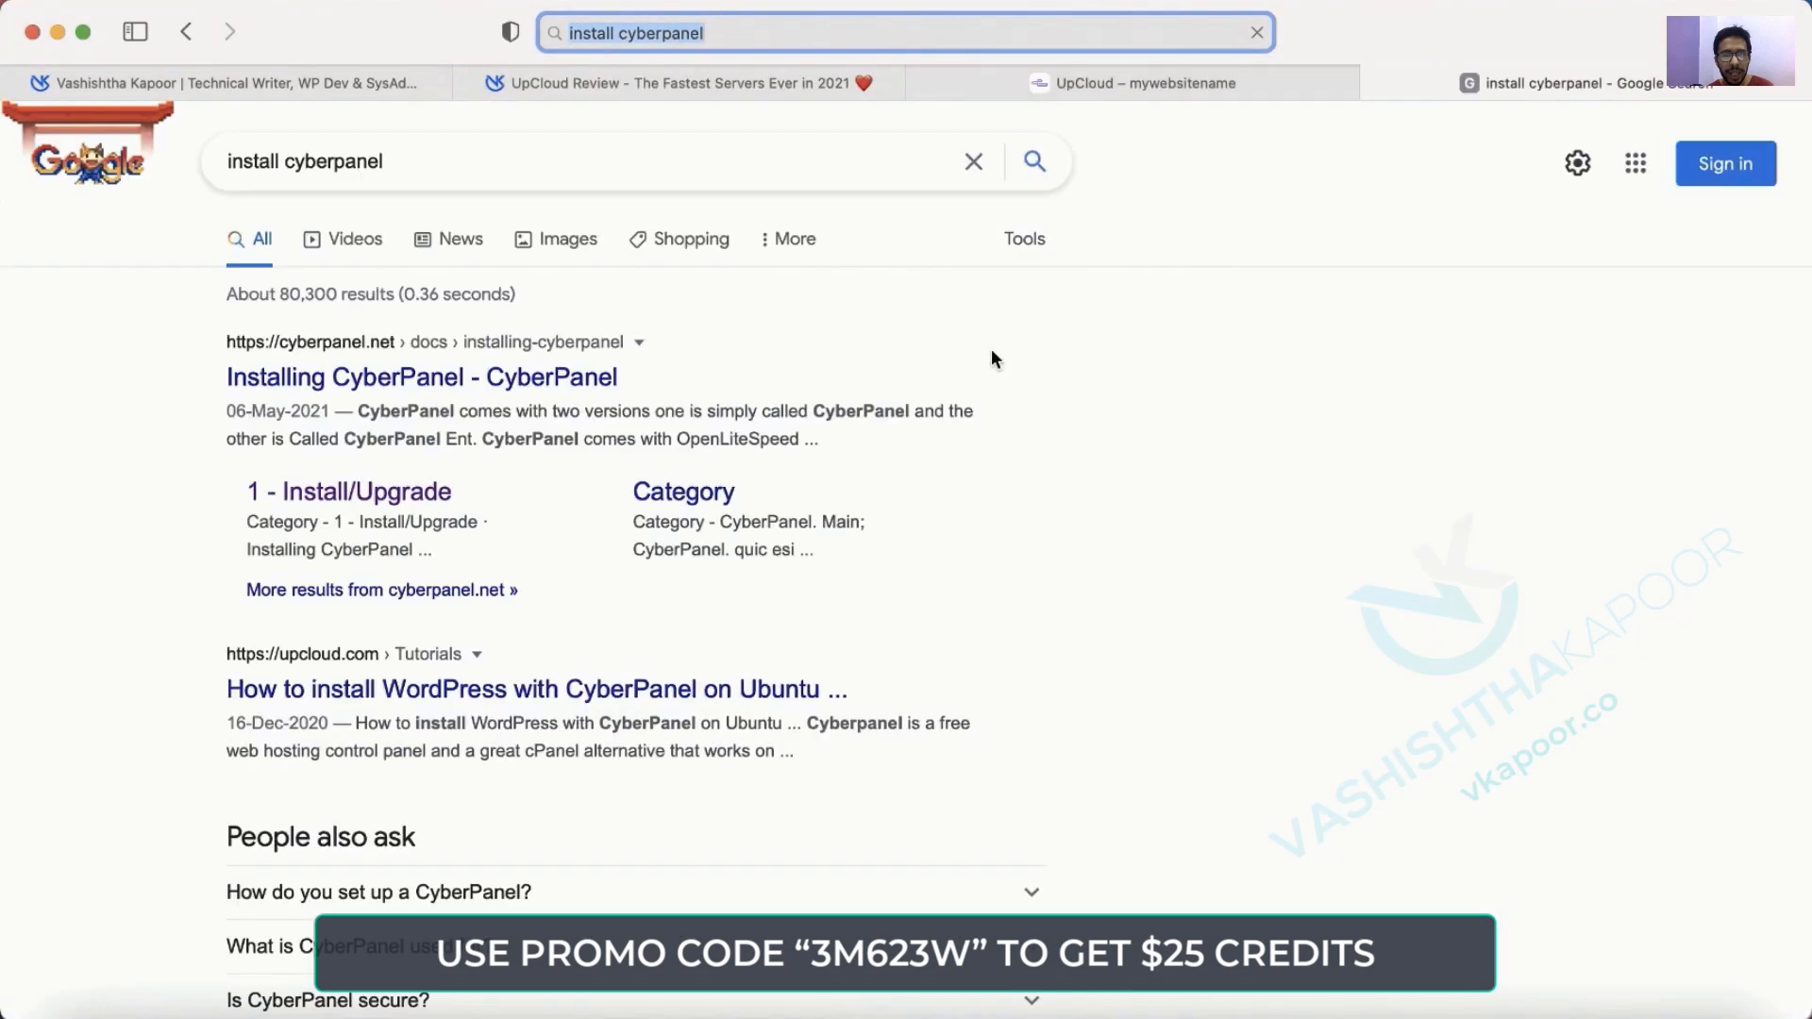
click(566, 379)
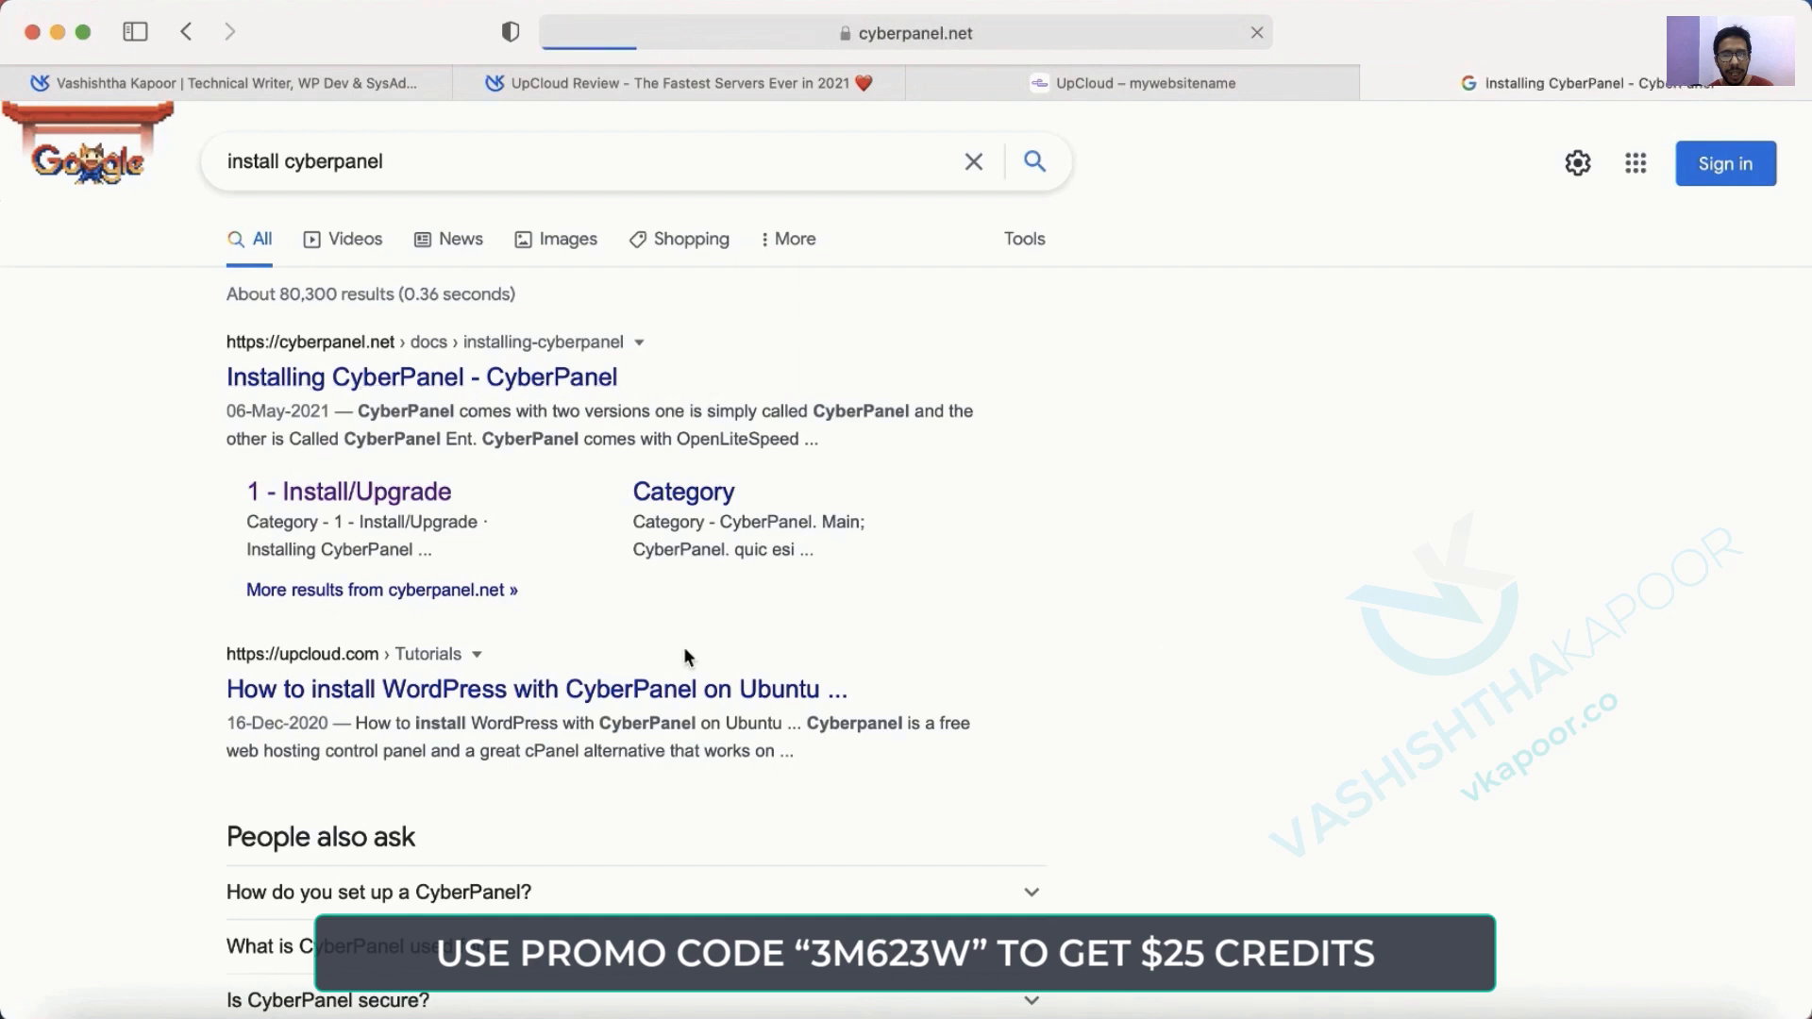
Copy the one-line CyberPanel install command from the guide.
scroll(684, 648, down, 10)
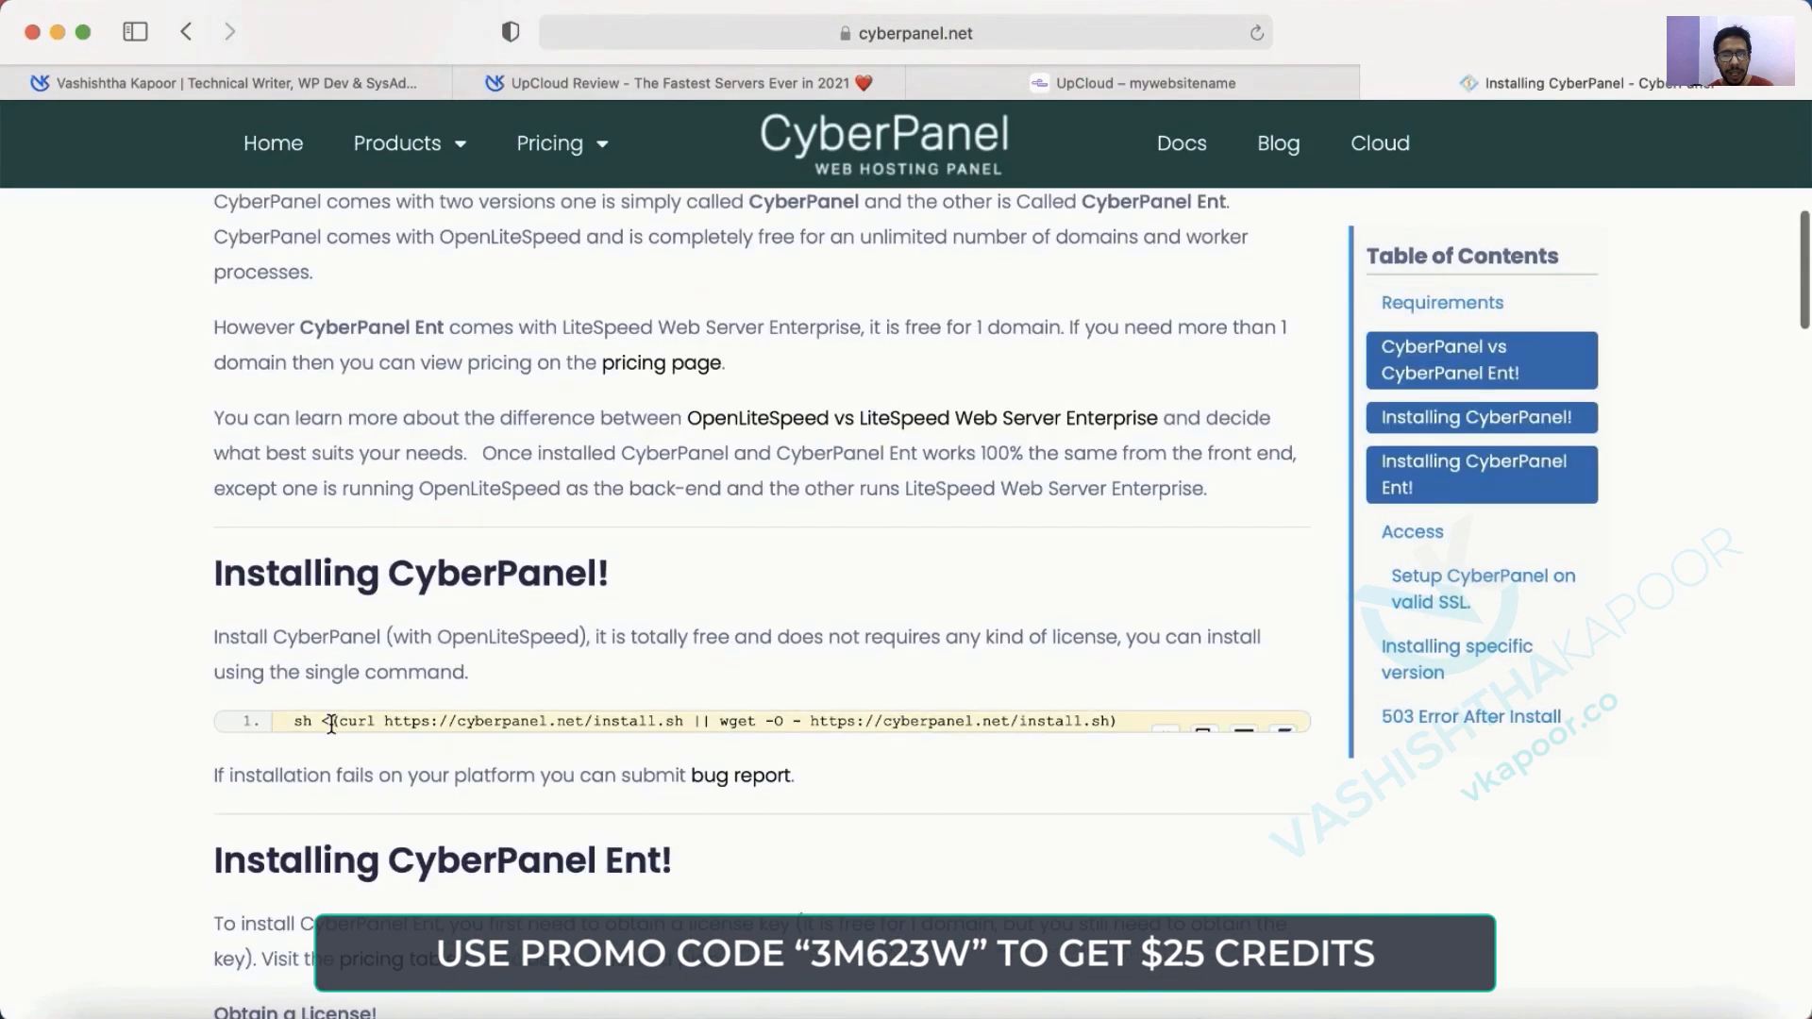
drag(298, 723, 1112, 725)
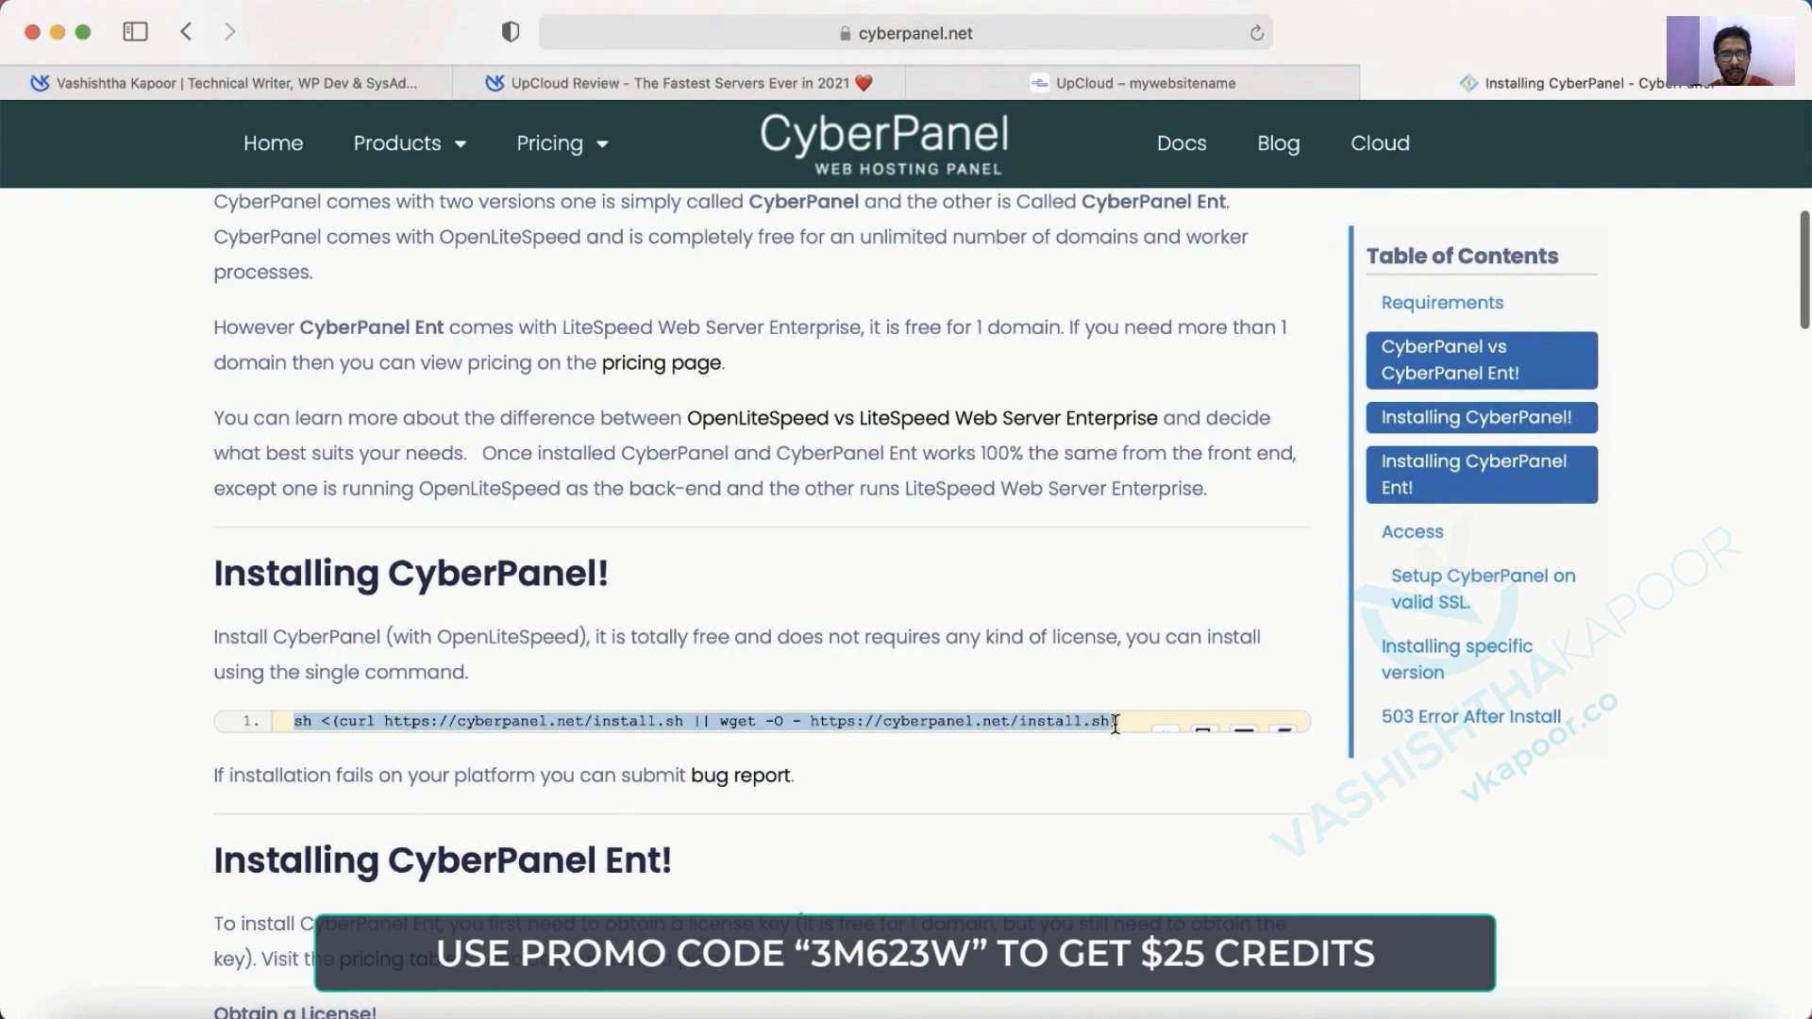
key(super+c)
key(super+Tab)
Run the installer: install CyberPanel, OpenLiteSpeed, full services, local MySQL, latest version.
key(super+v)
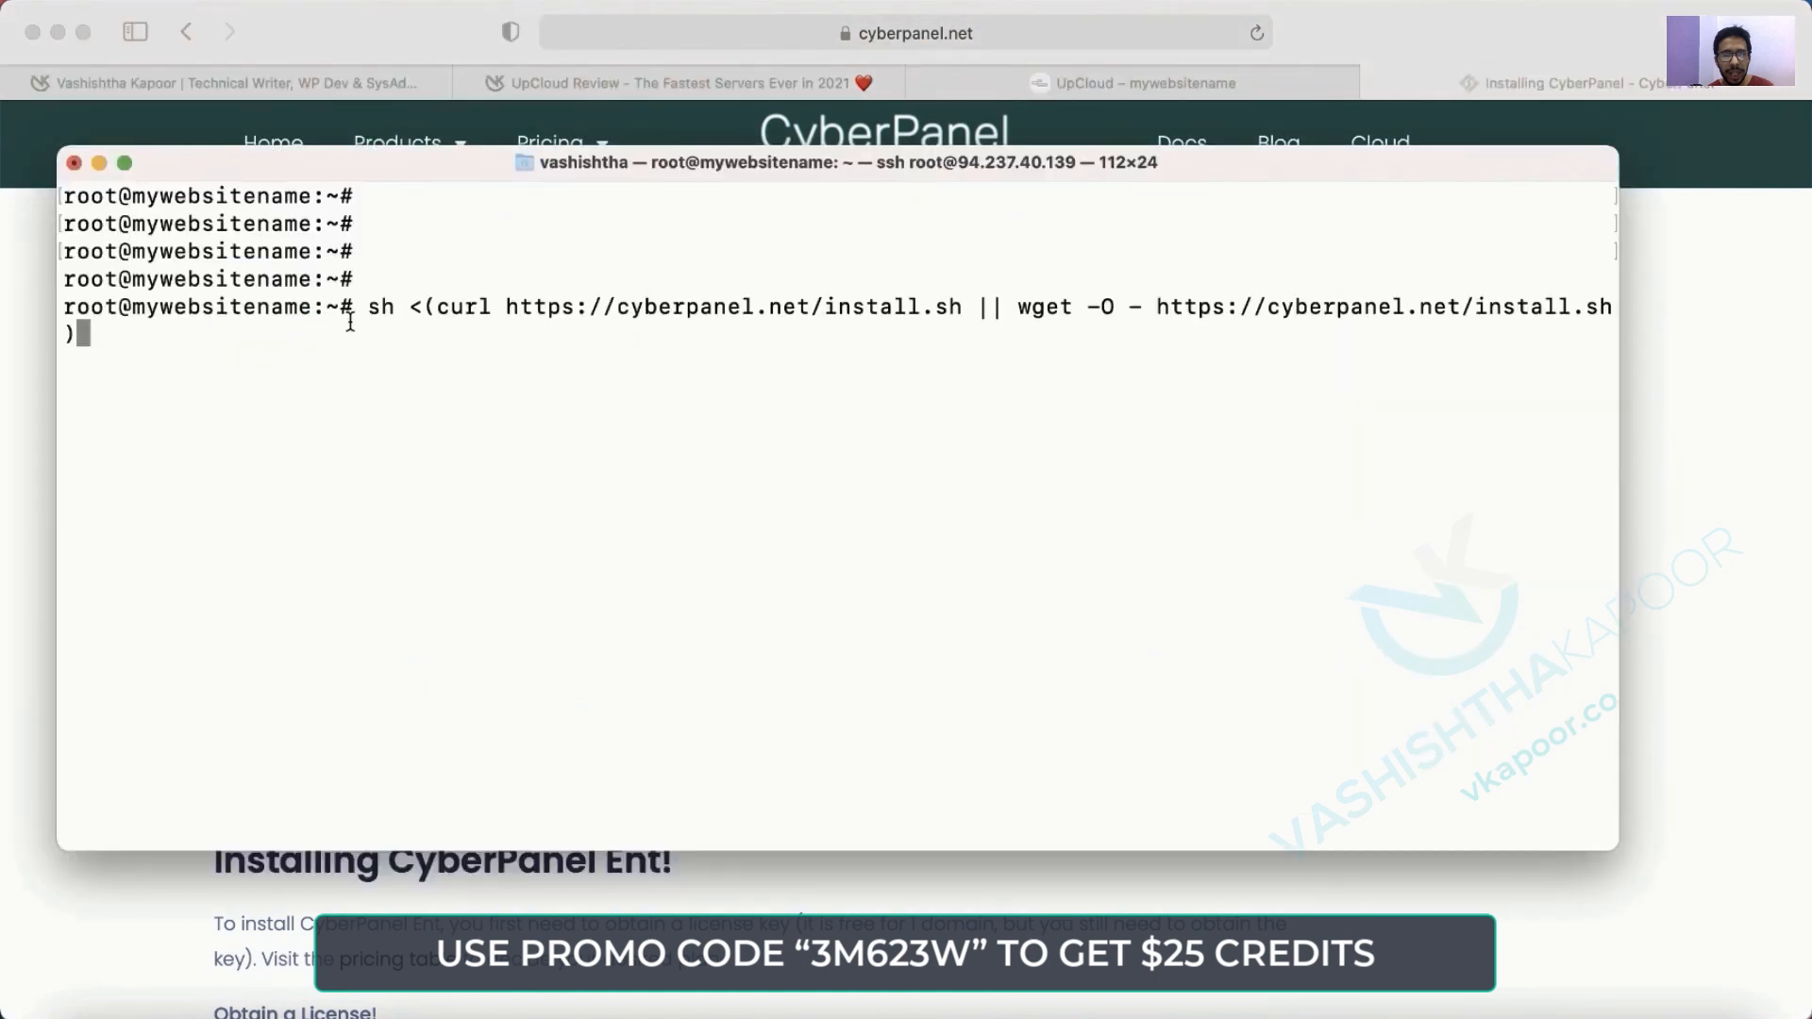
key(Return)
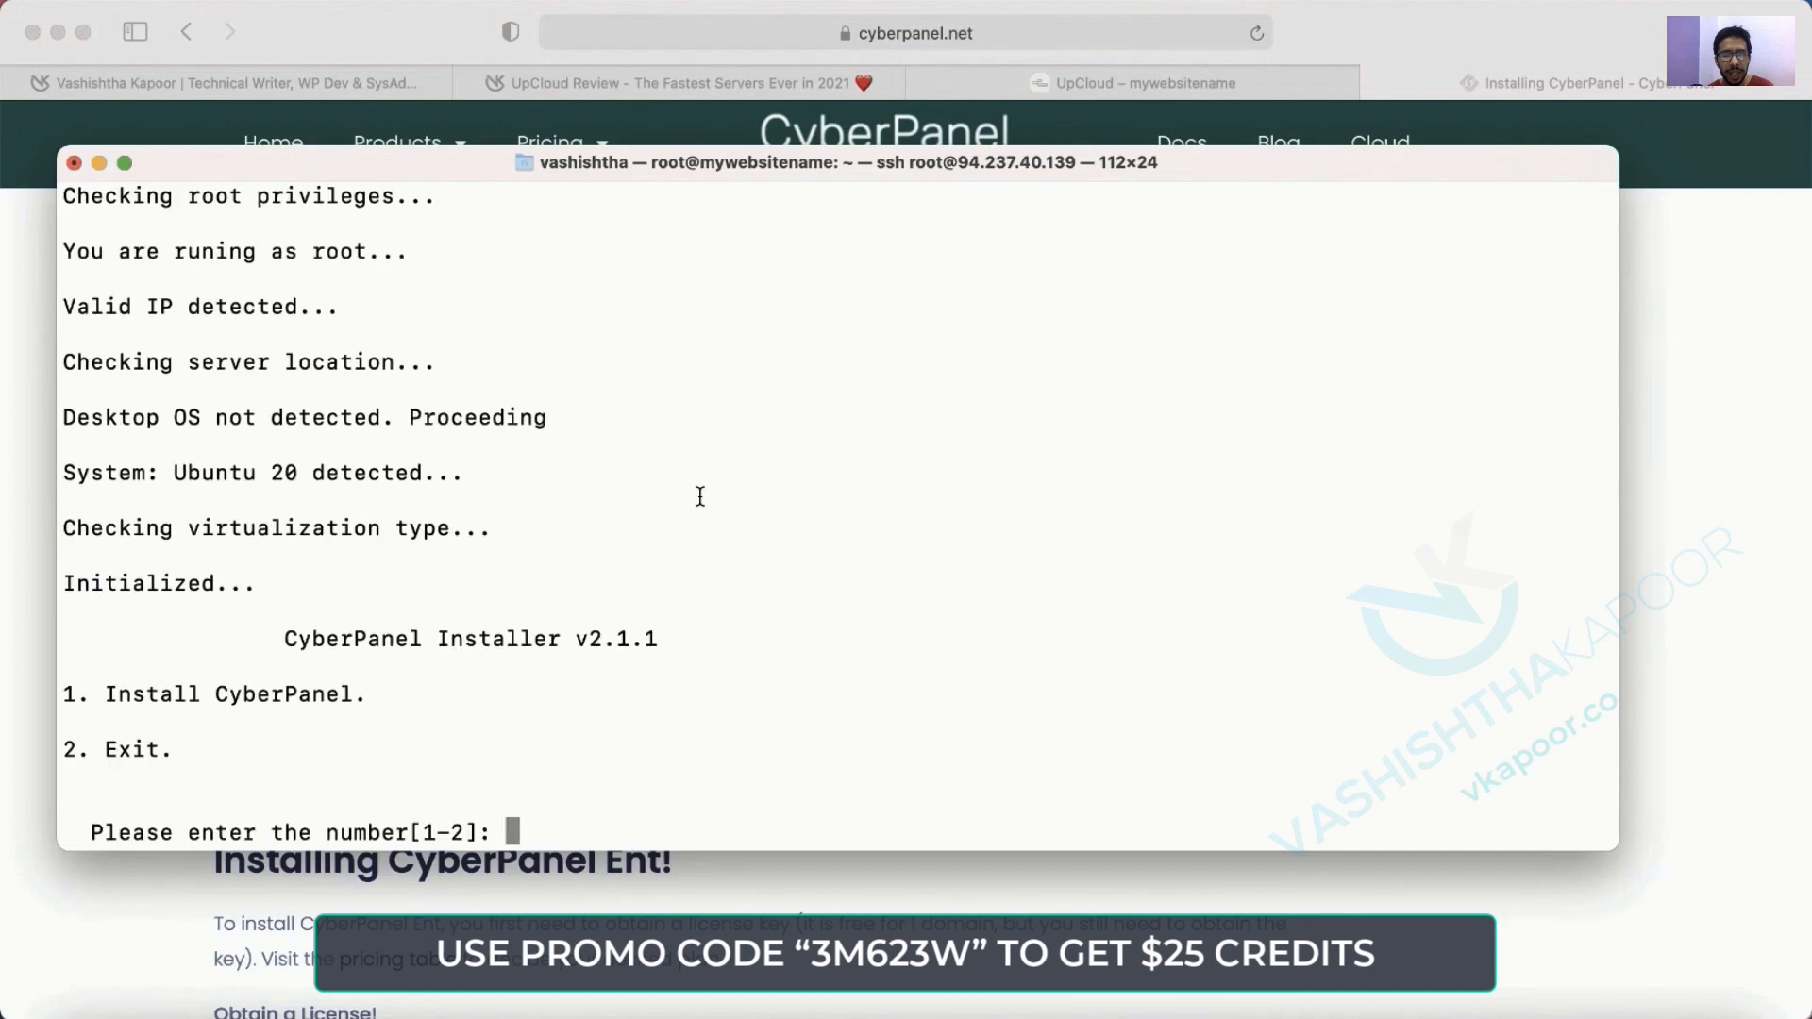
text(1)
key(Return)
text(1)
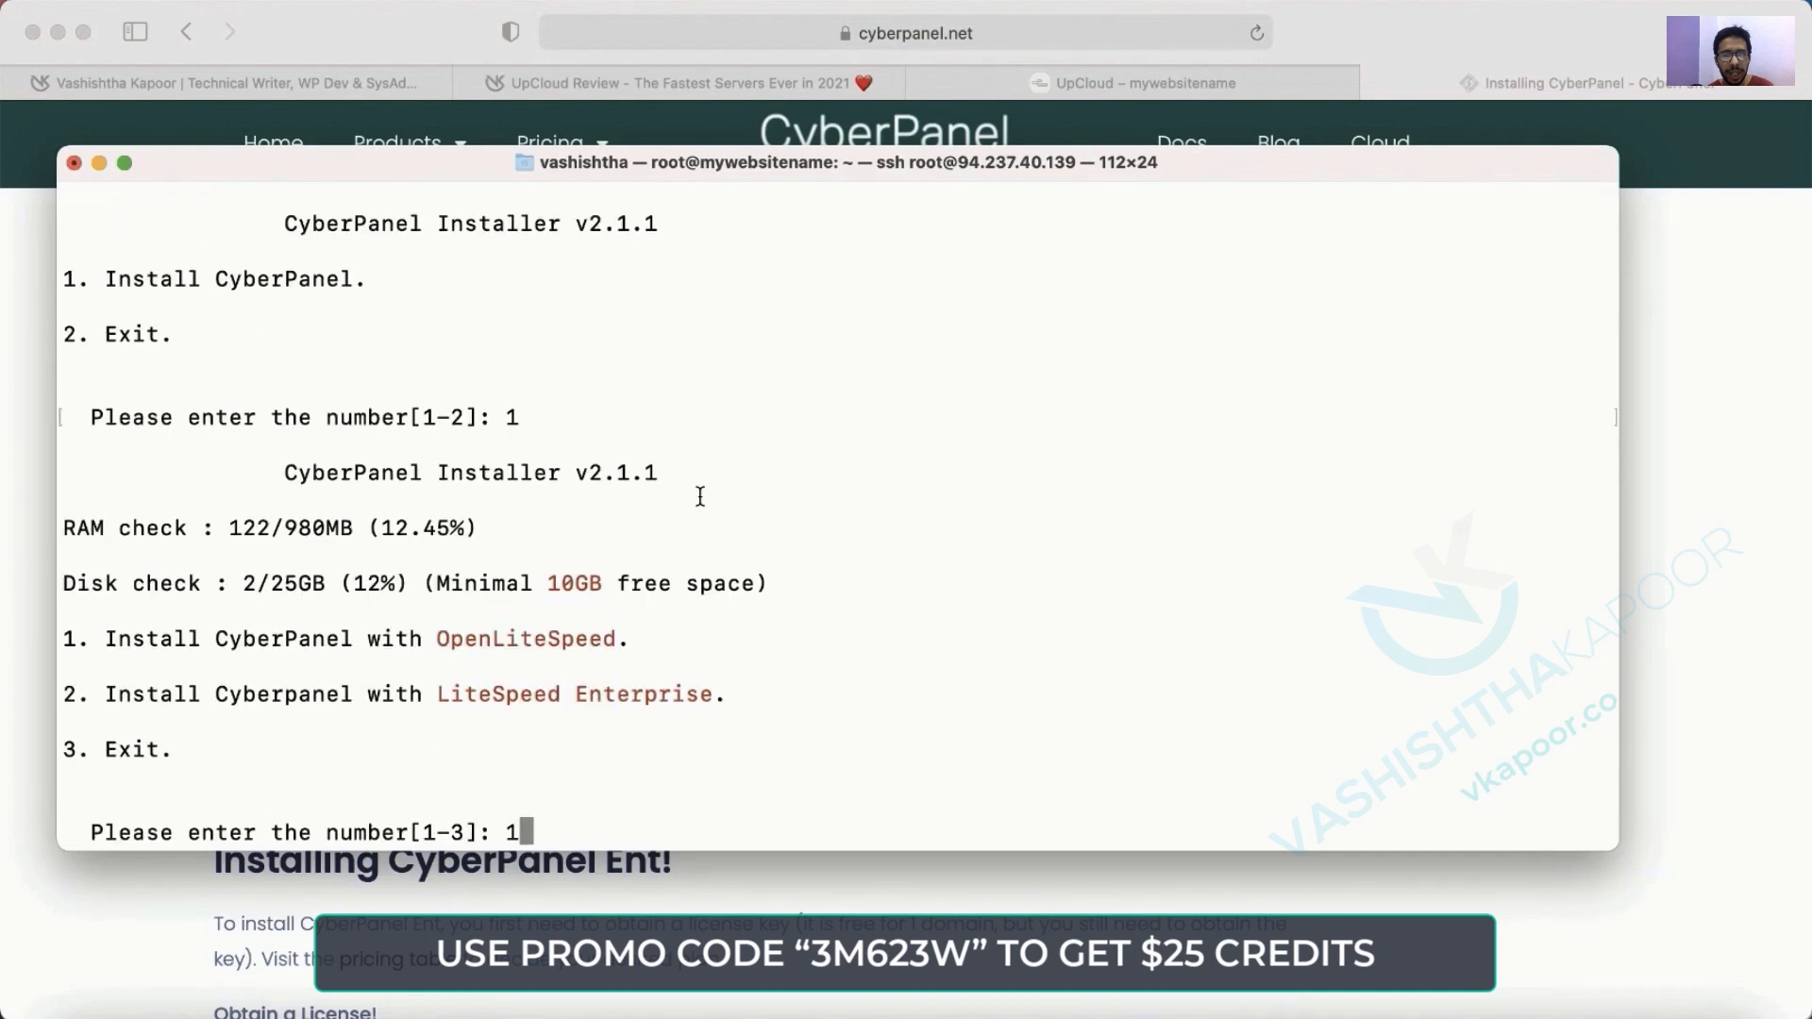
key(Return)
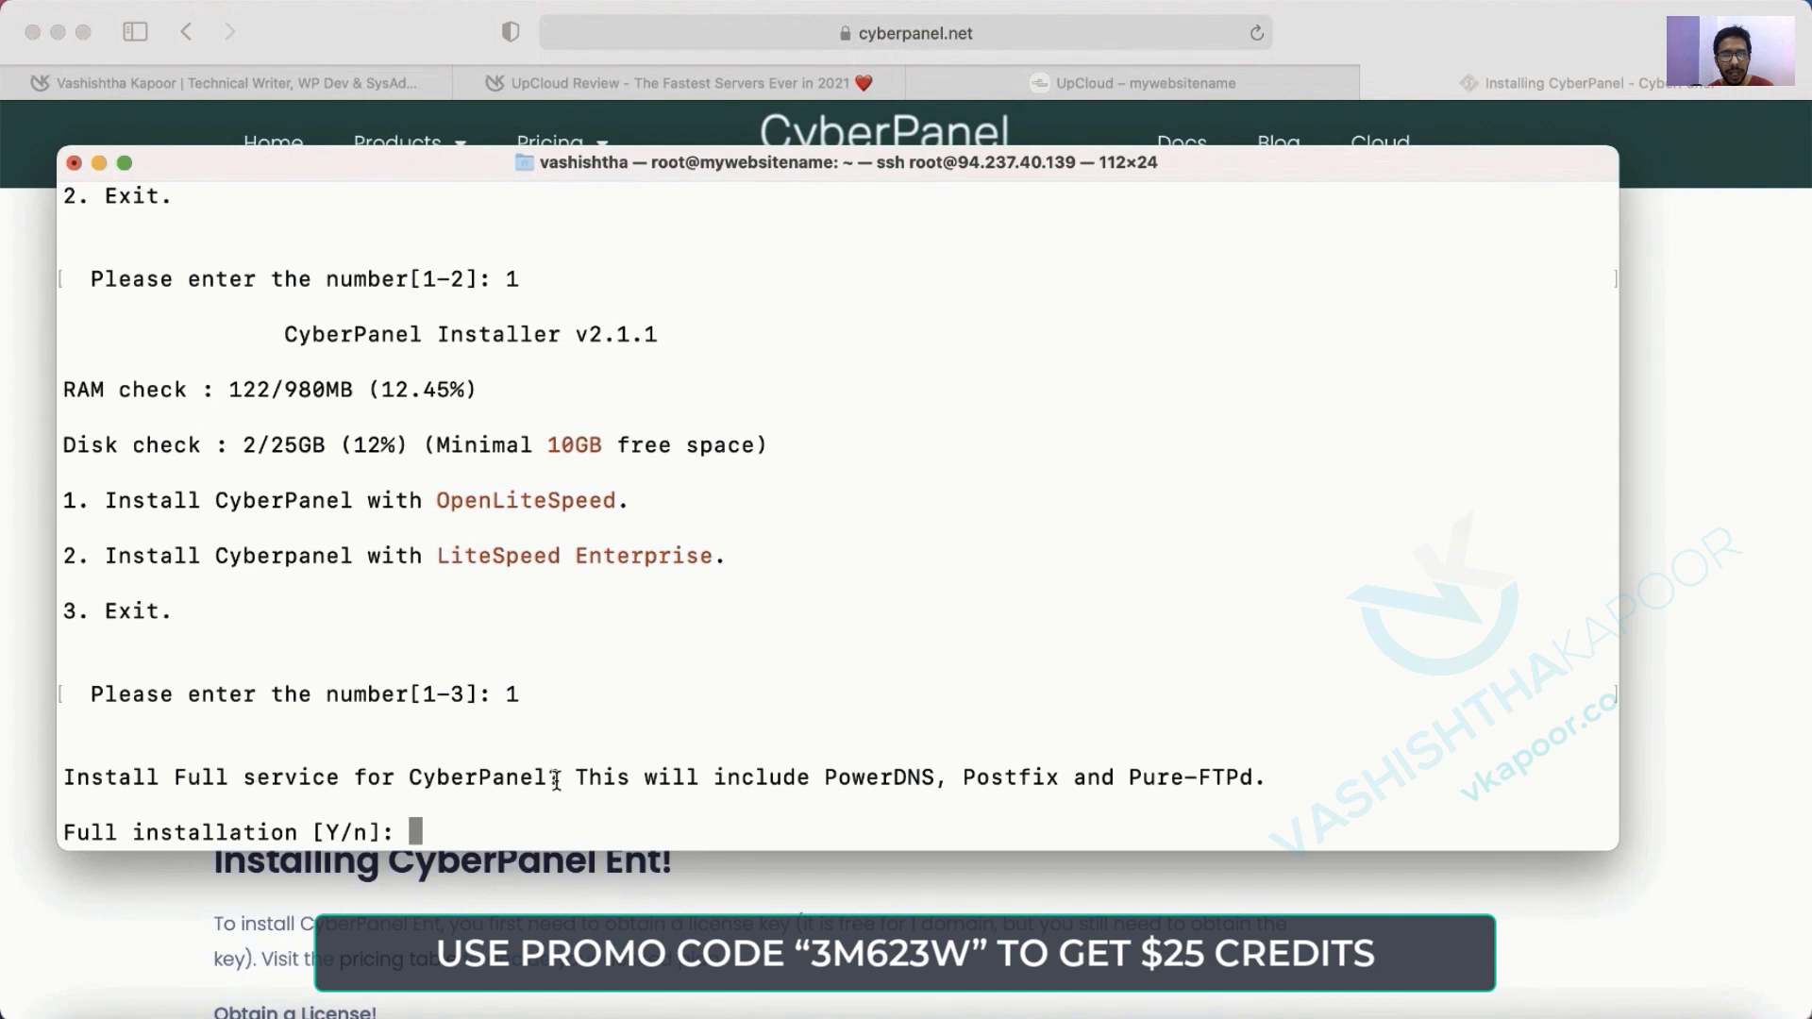
text(Y)
key(Return)
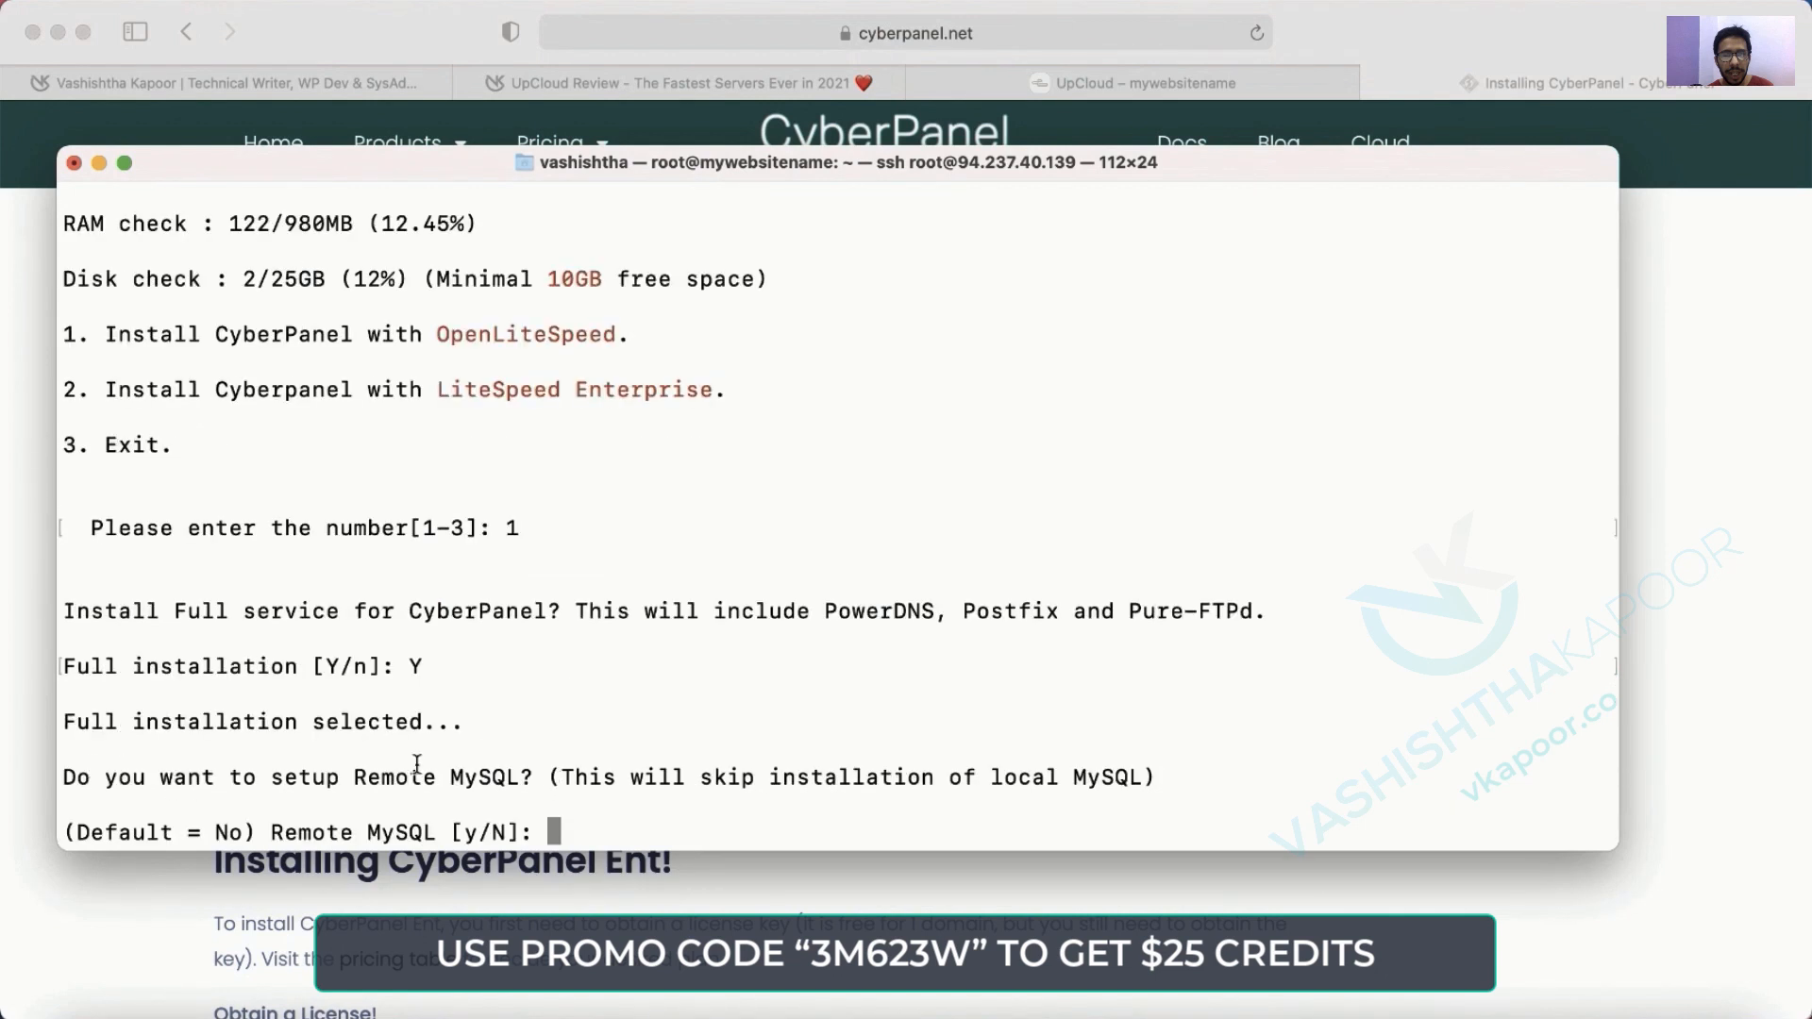
text(N)
key(Return)
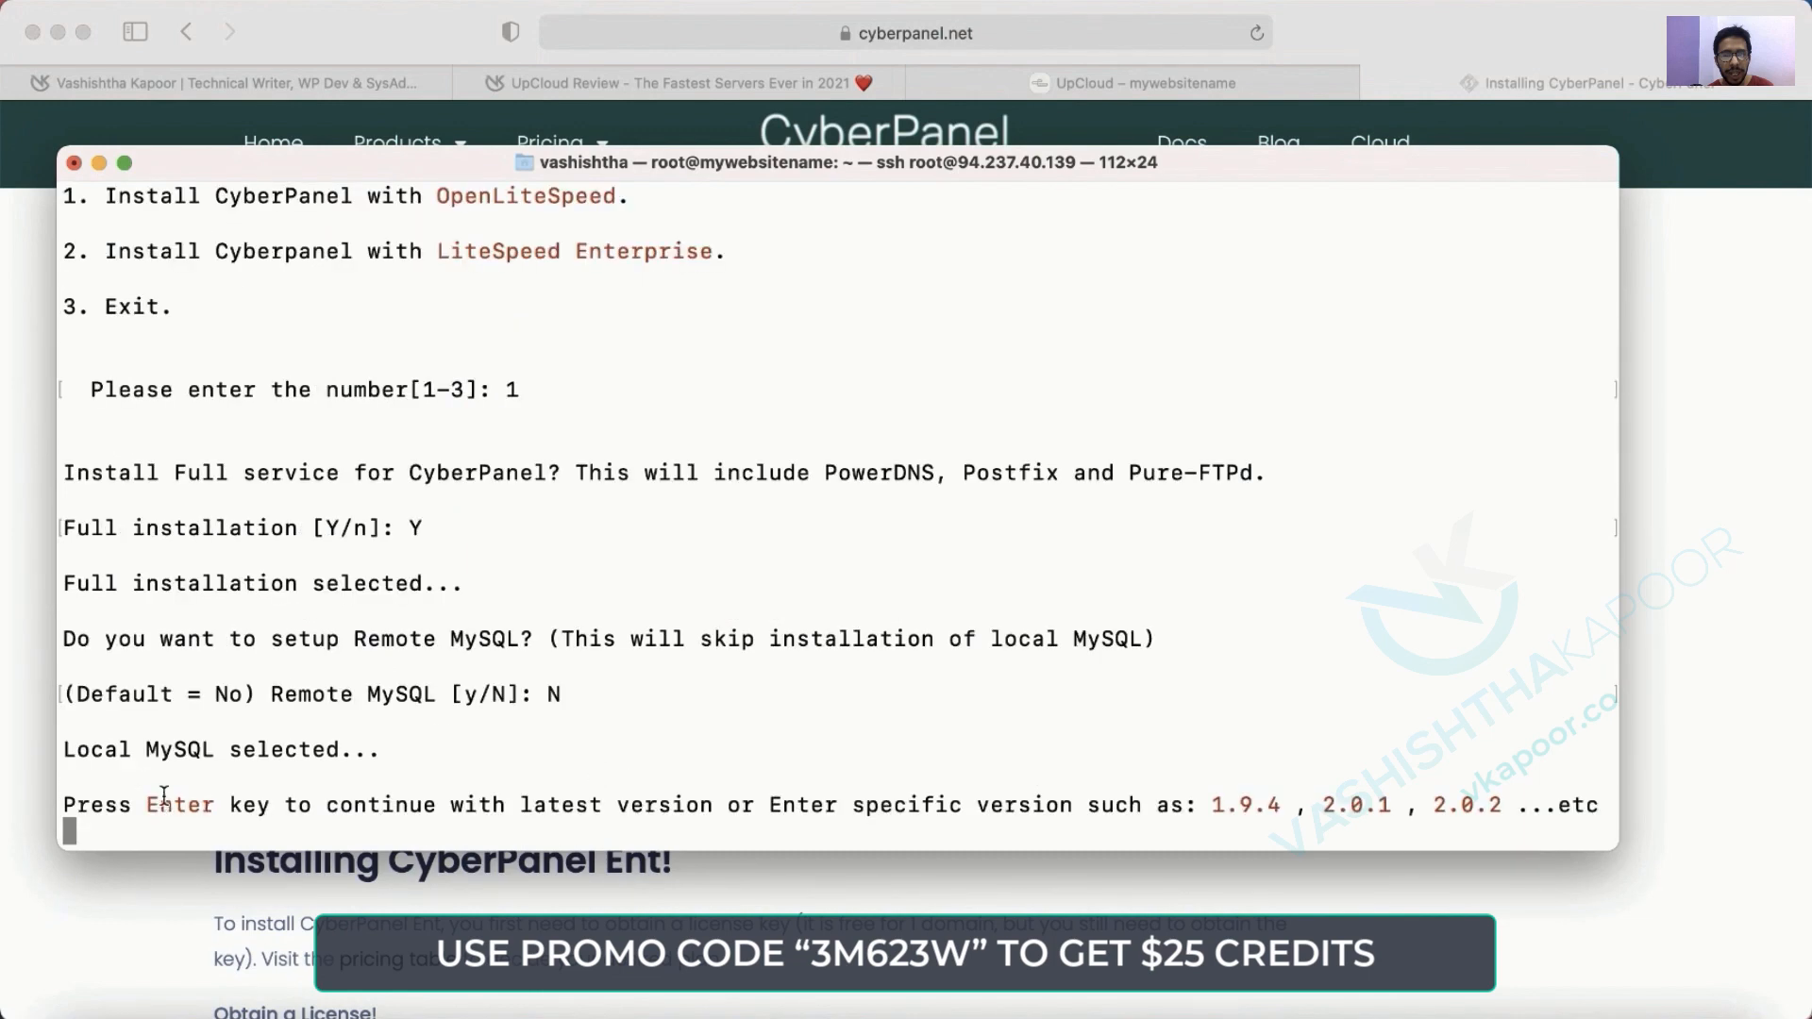
key(Return)
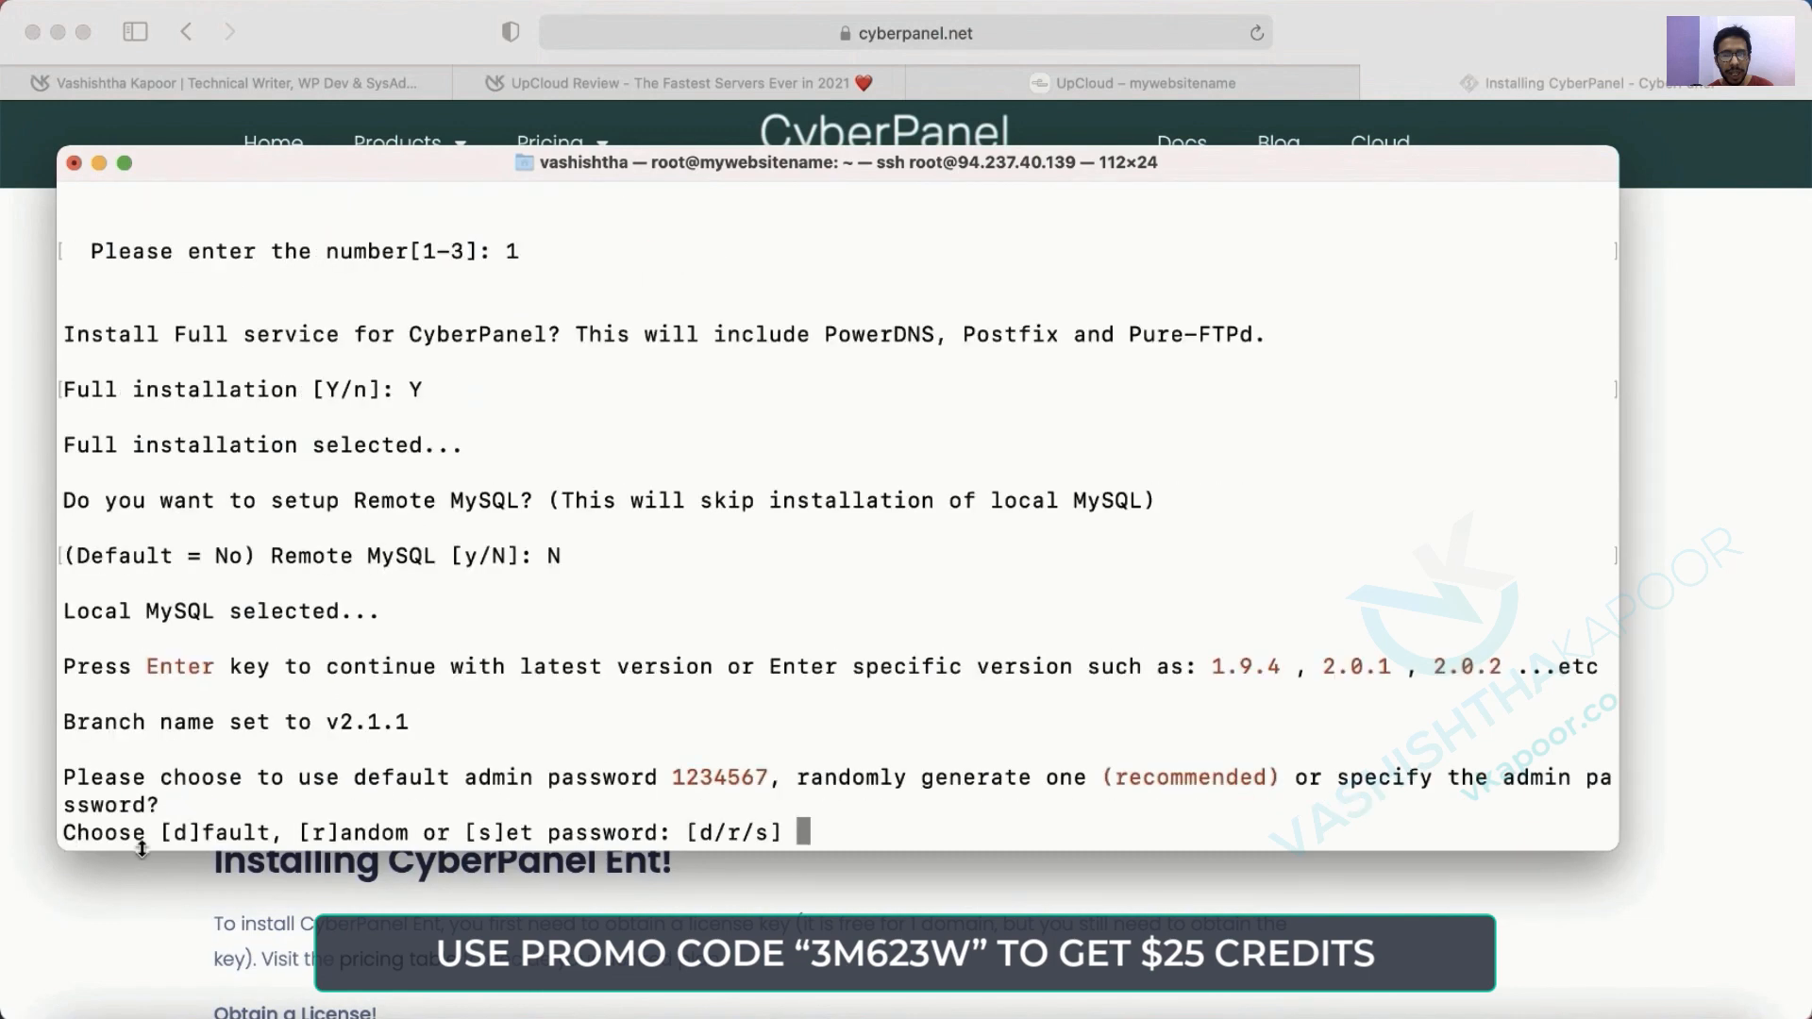
Keep the default admin password and accept Memcached, Redis and WatchDog installation.
drag(176, 831, 272, 831)
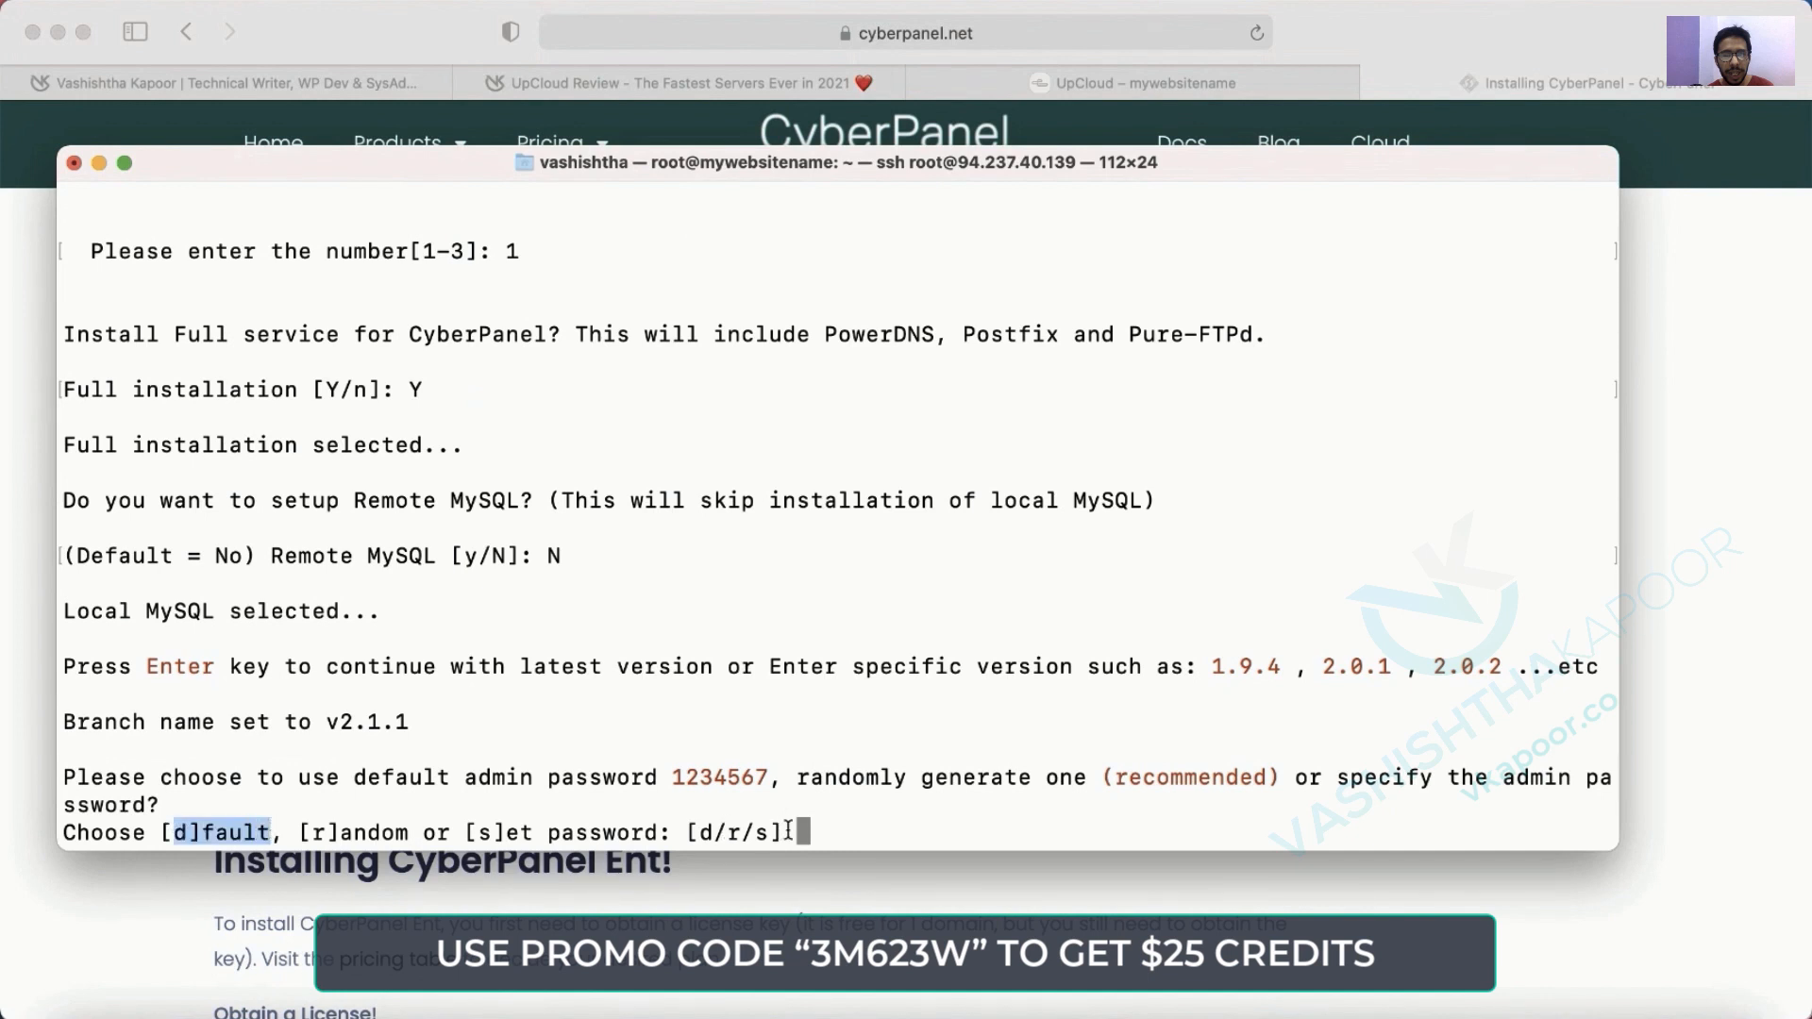
click(832, 832)
text(d)
key(Return)
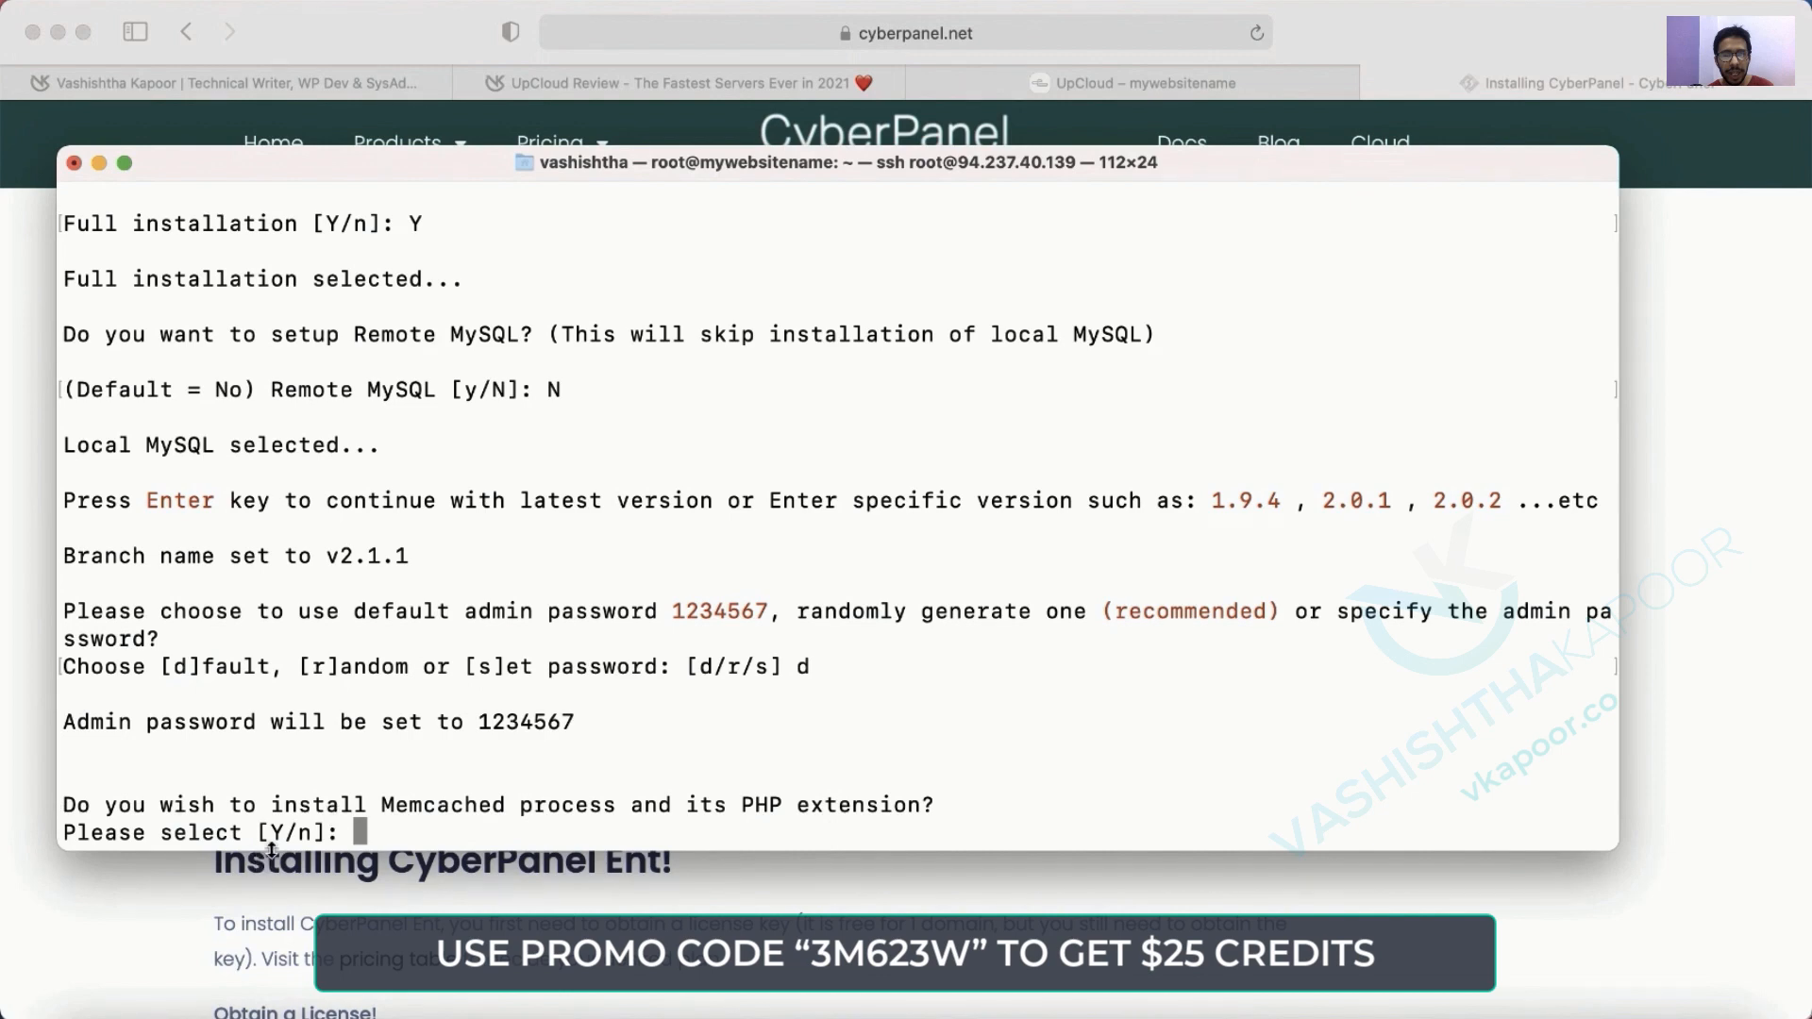
text(Y)
key(Return)
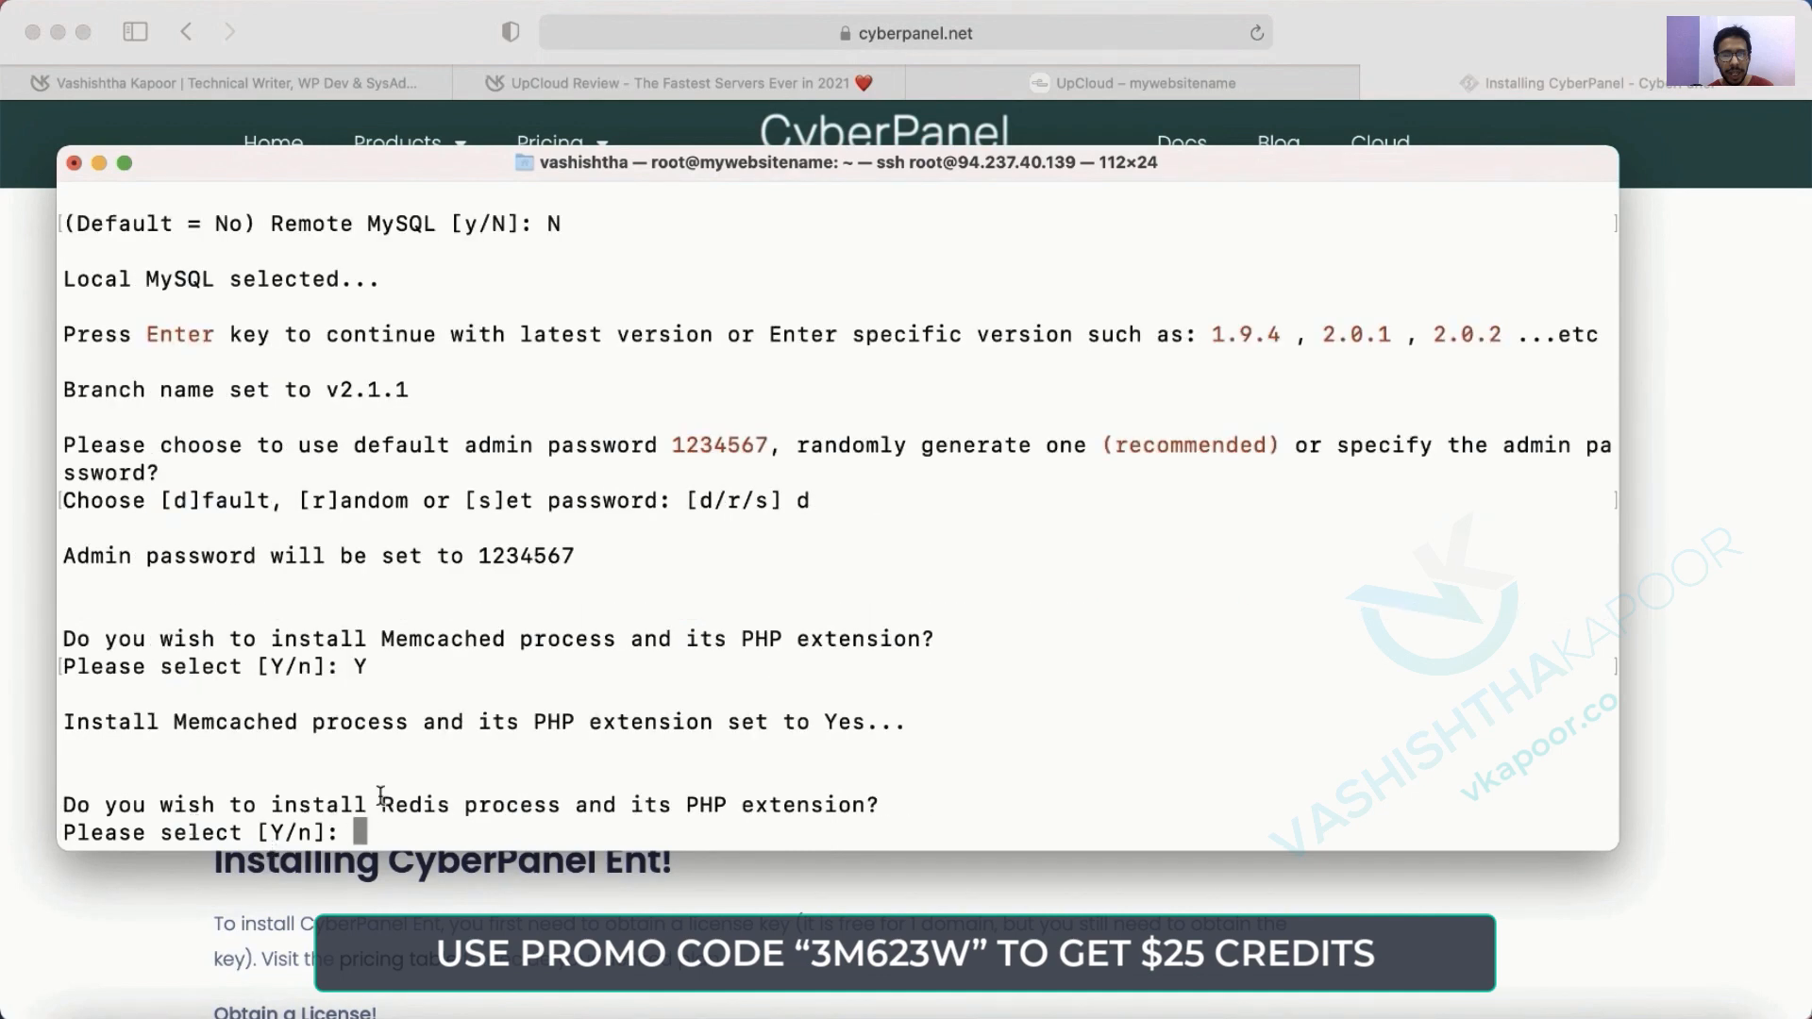
text(Y)
key(Return)
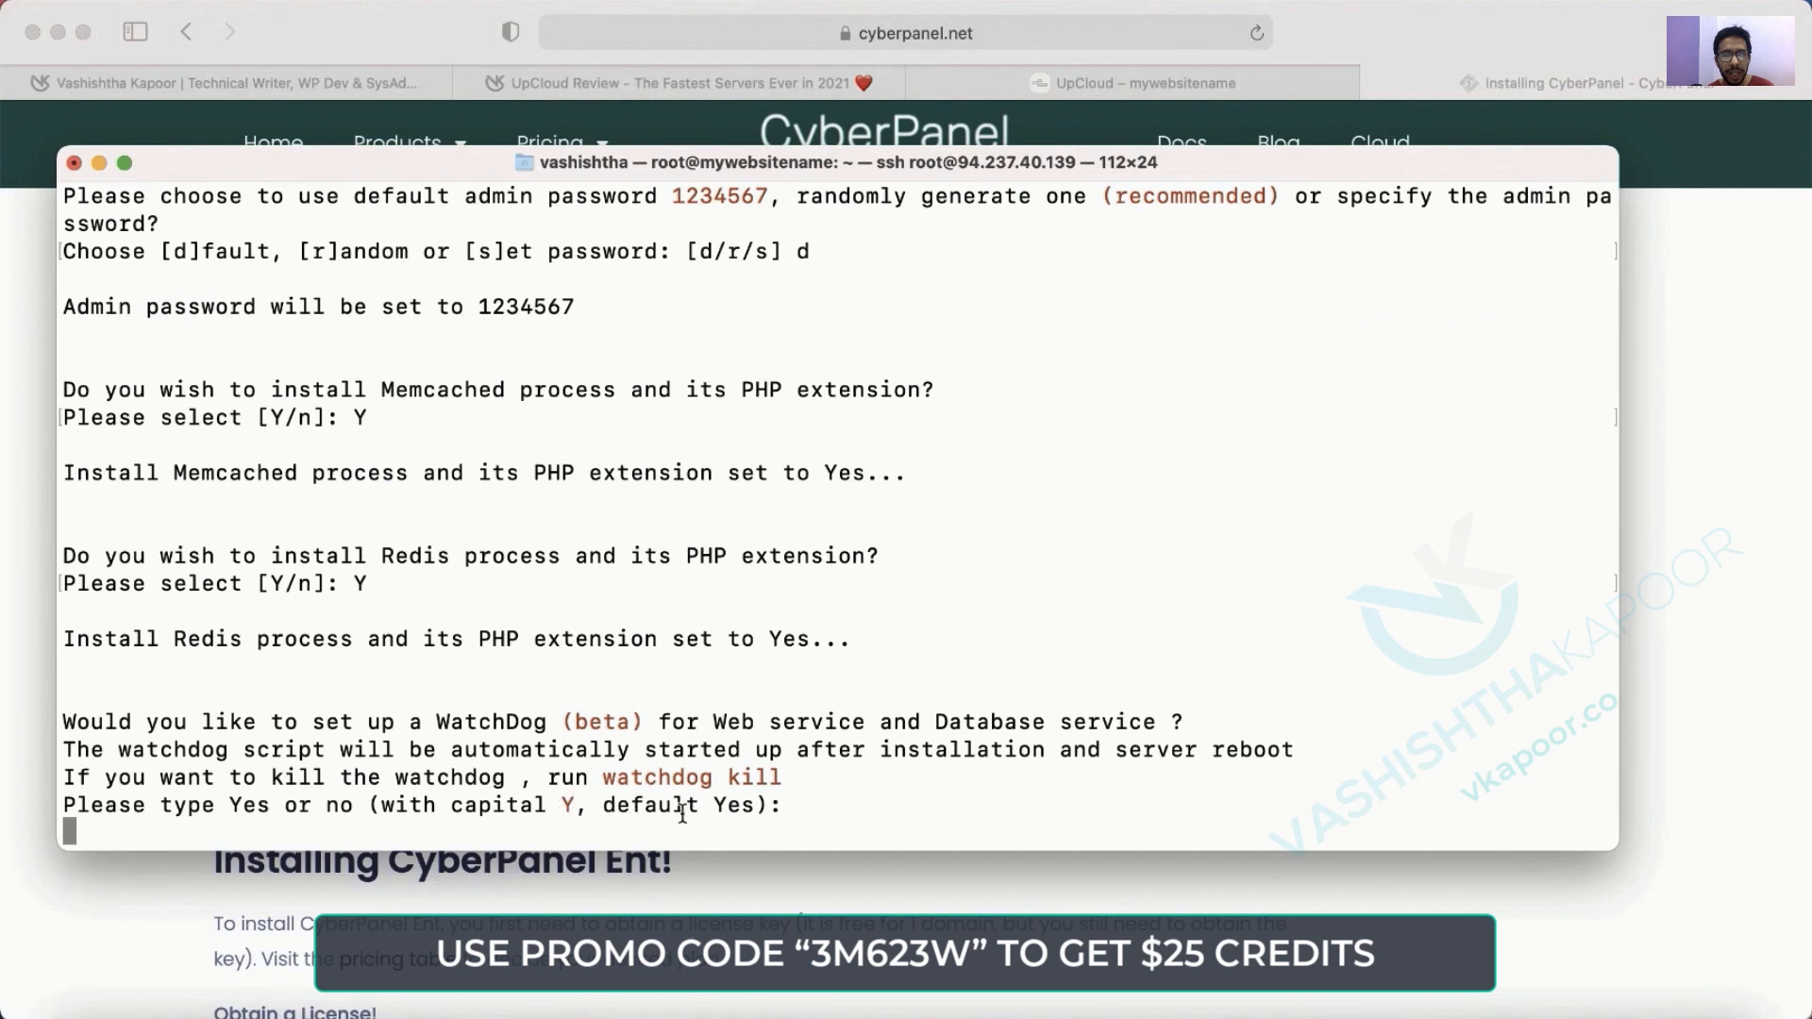
text(Y)
key(Return)
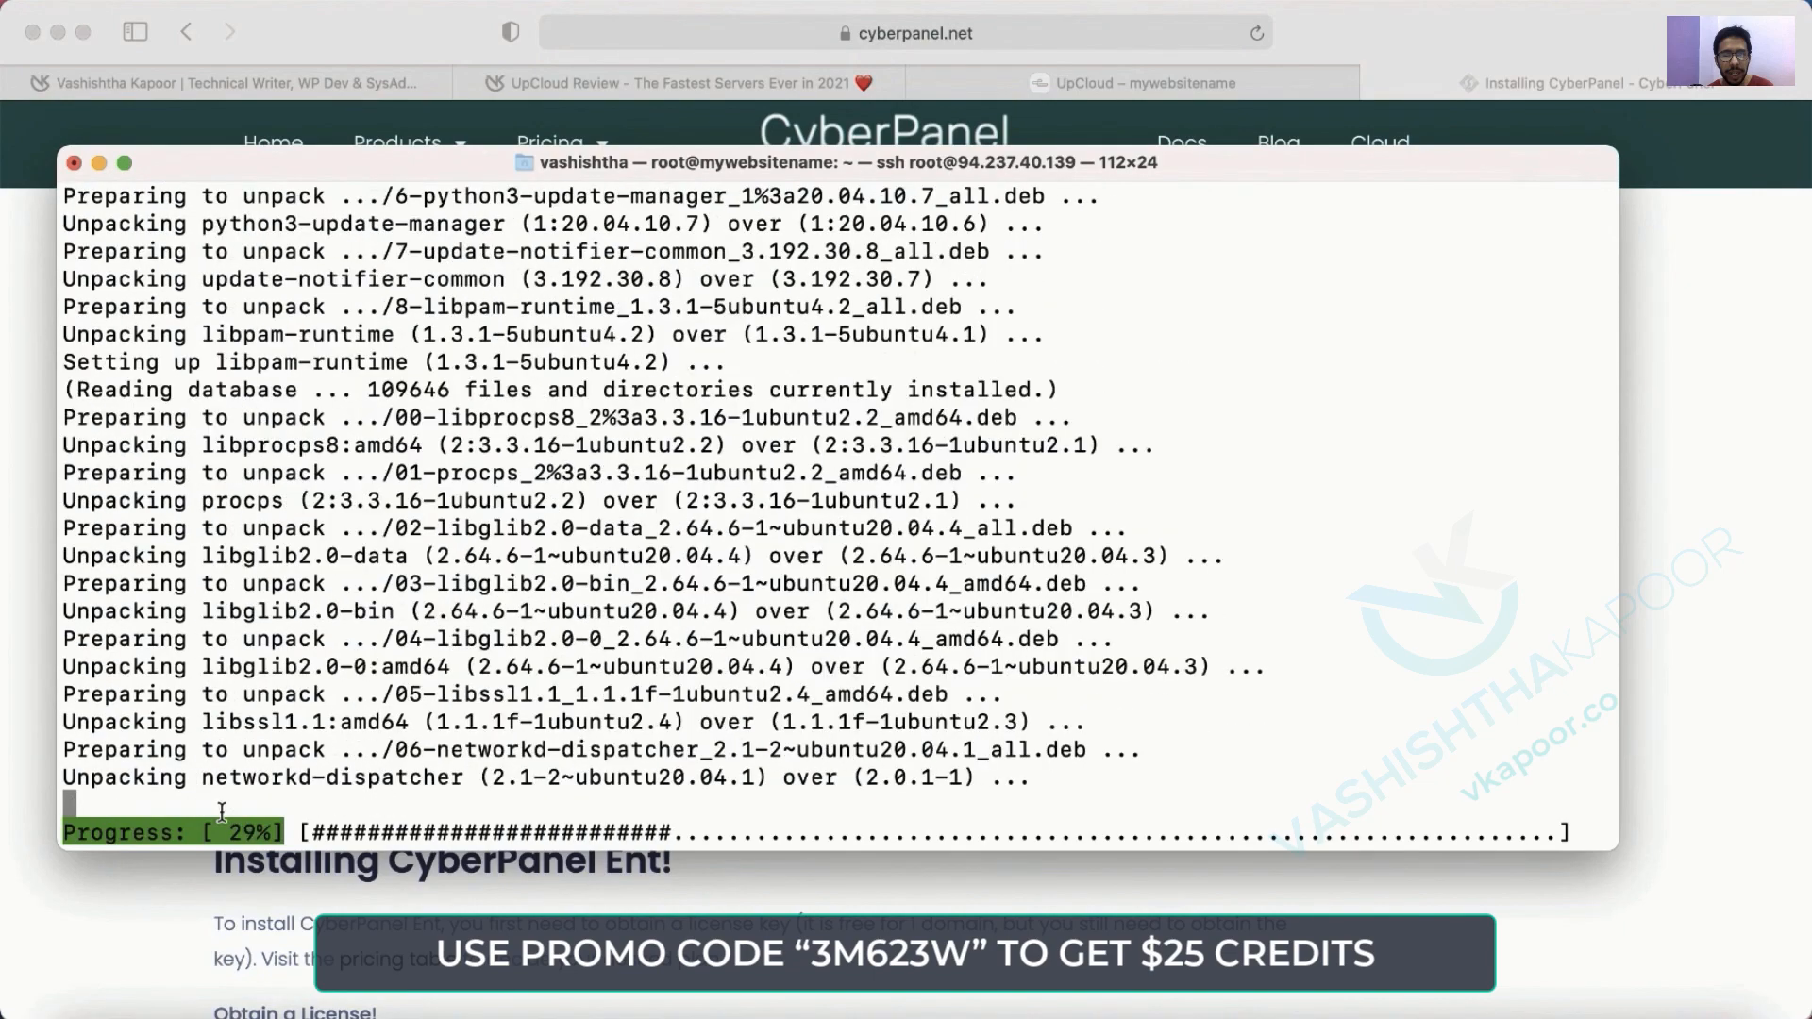
Let the installer finish its pip installs and start cloning the cyberpanel repository.
key(super+Tab)
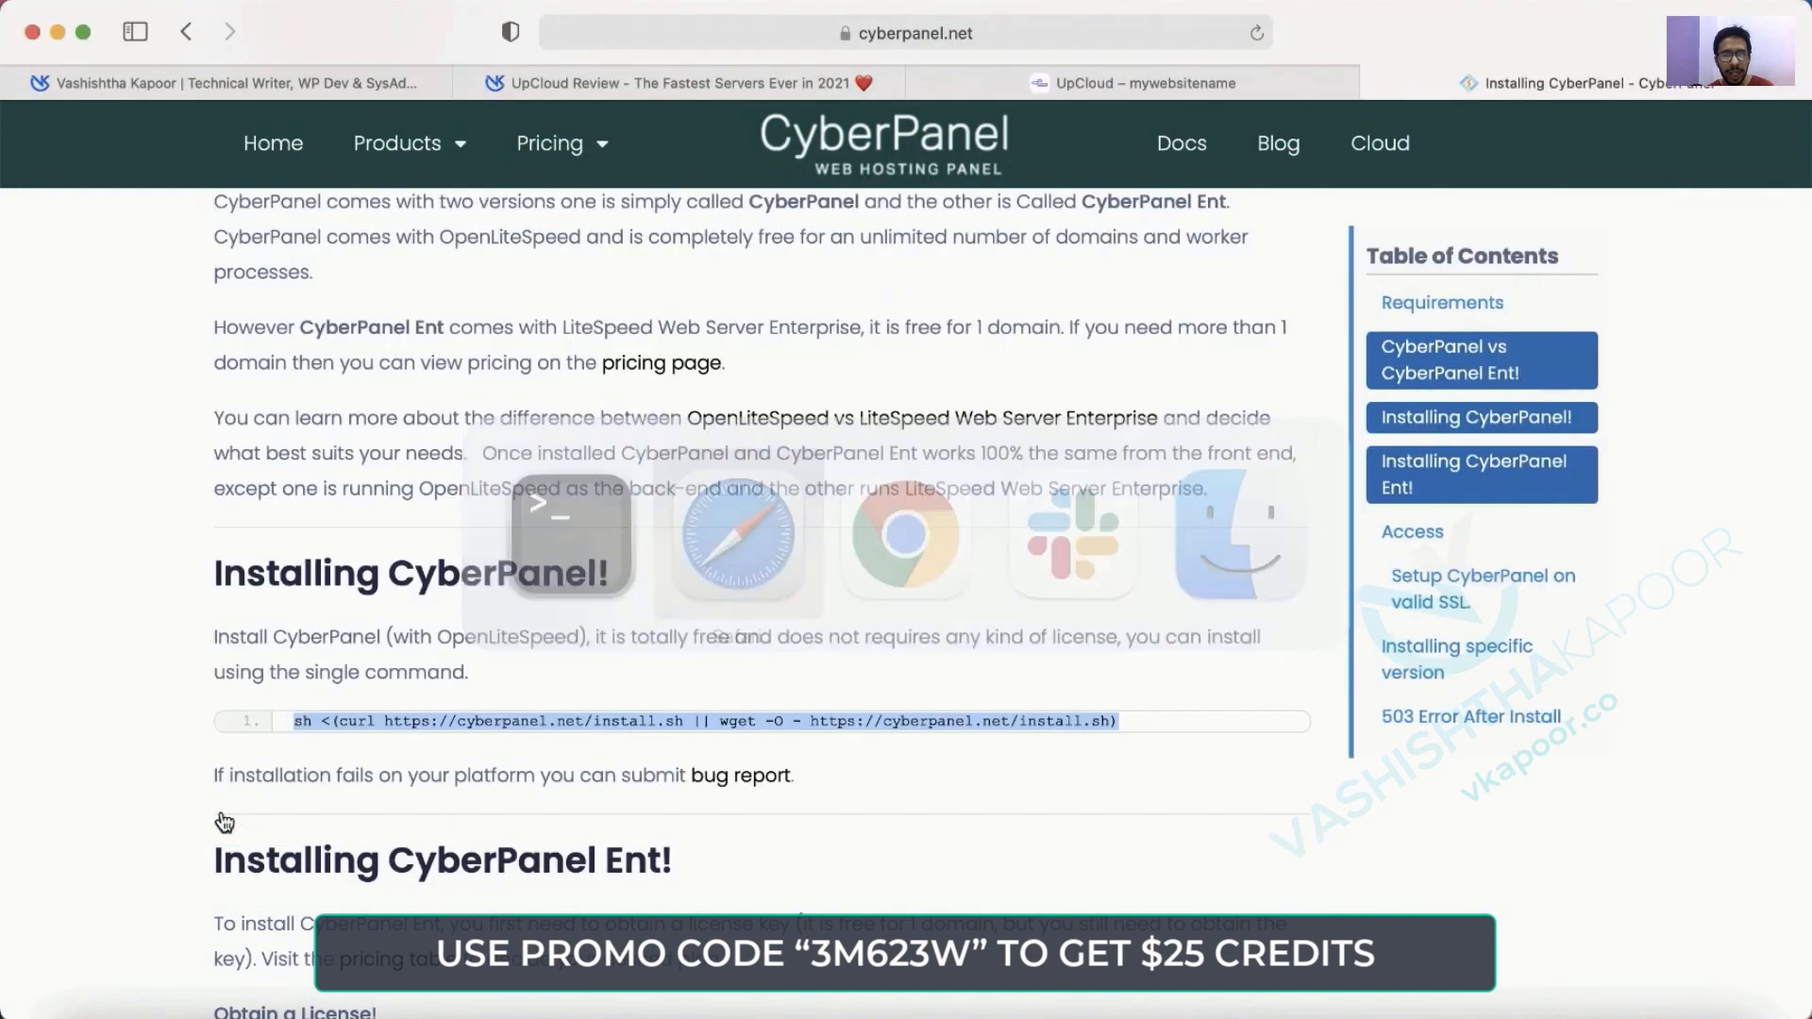
click(1583, 76)
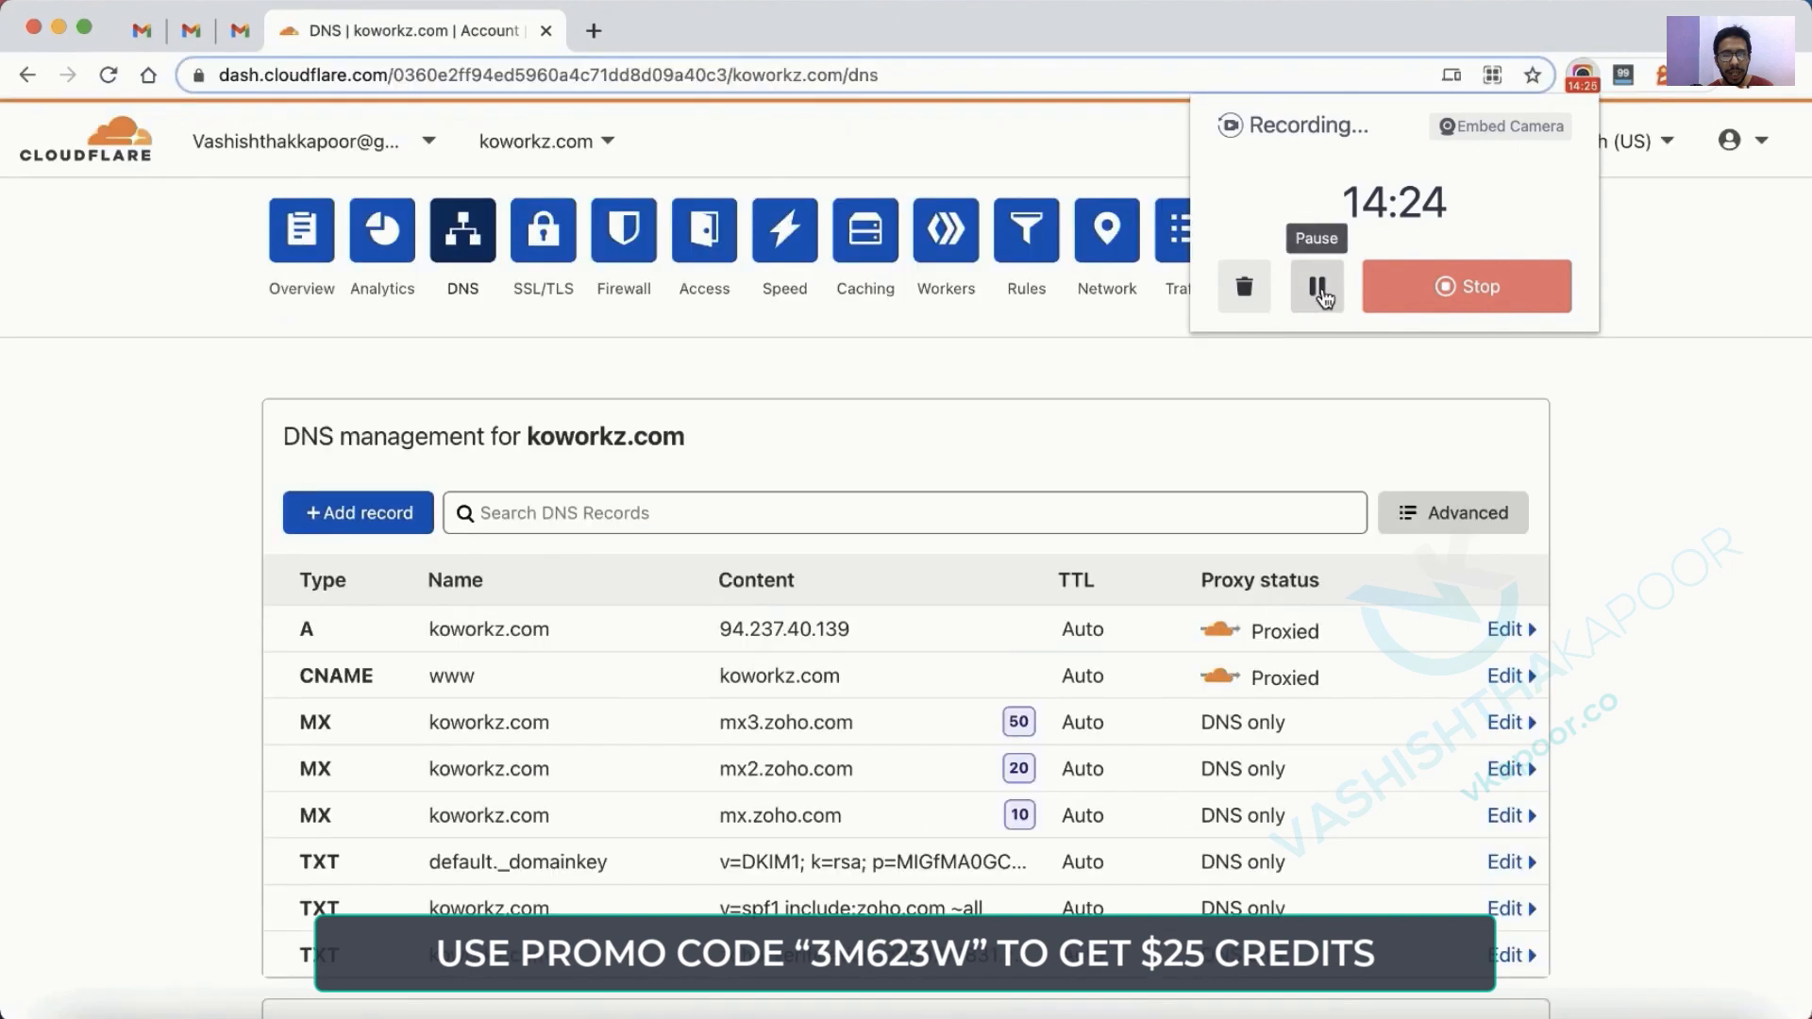
key(super+Tab)
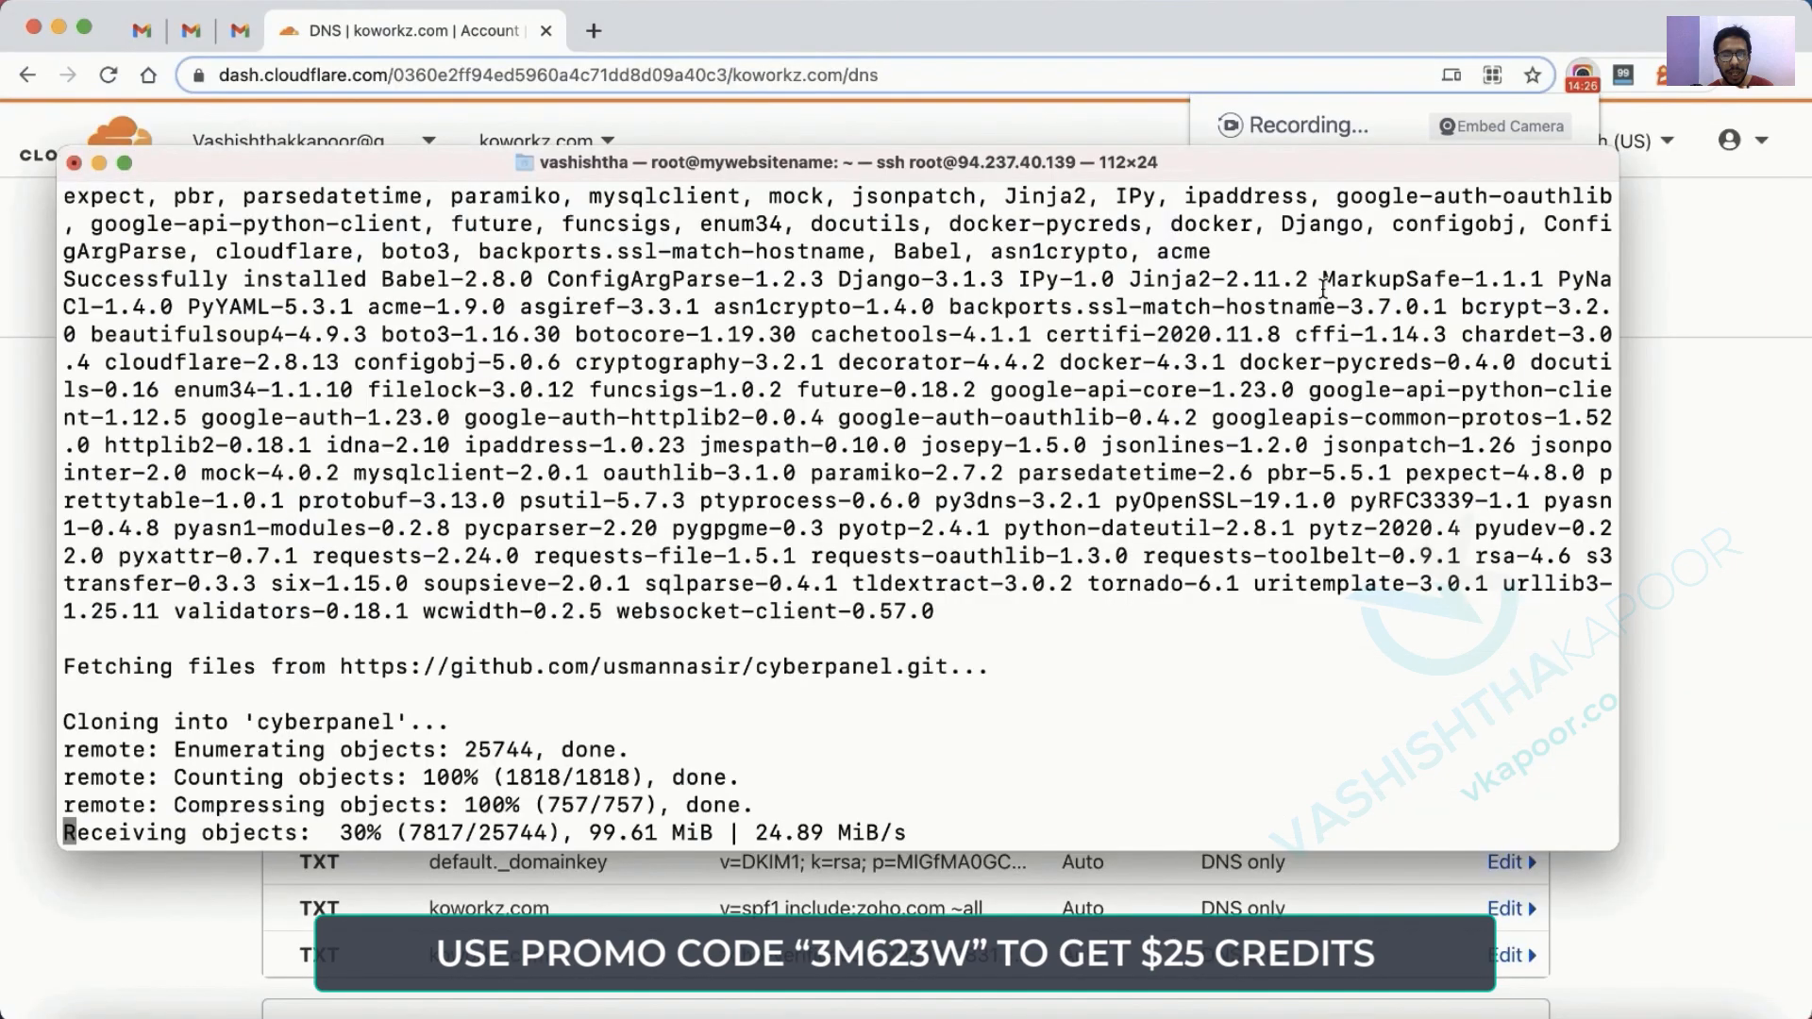
key(super+Tab)
key(super+Tab)
key(super+Tab)
key(super+Tab)
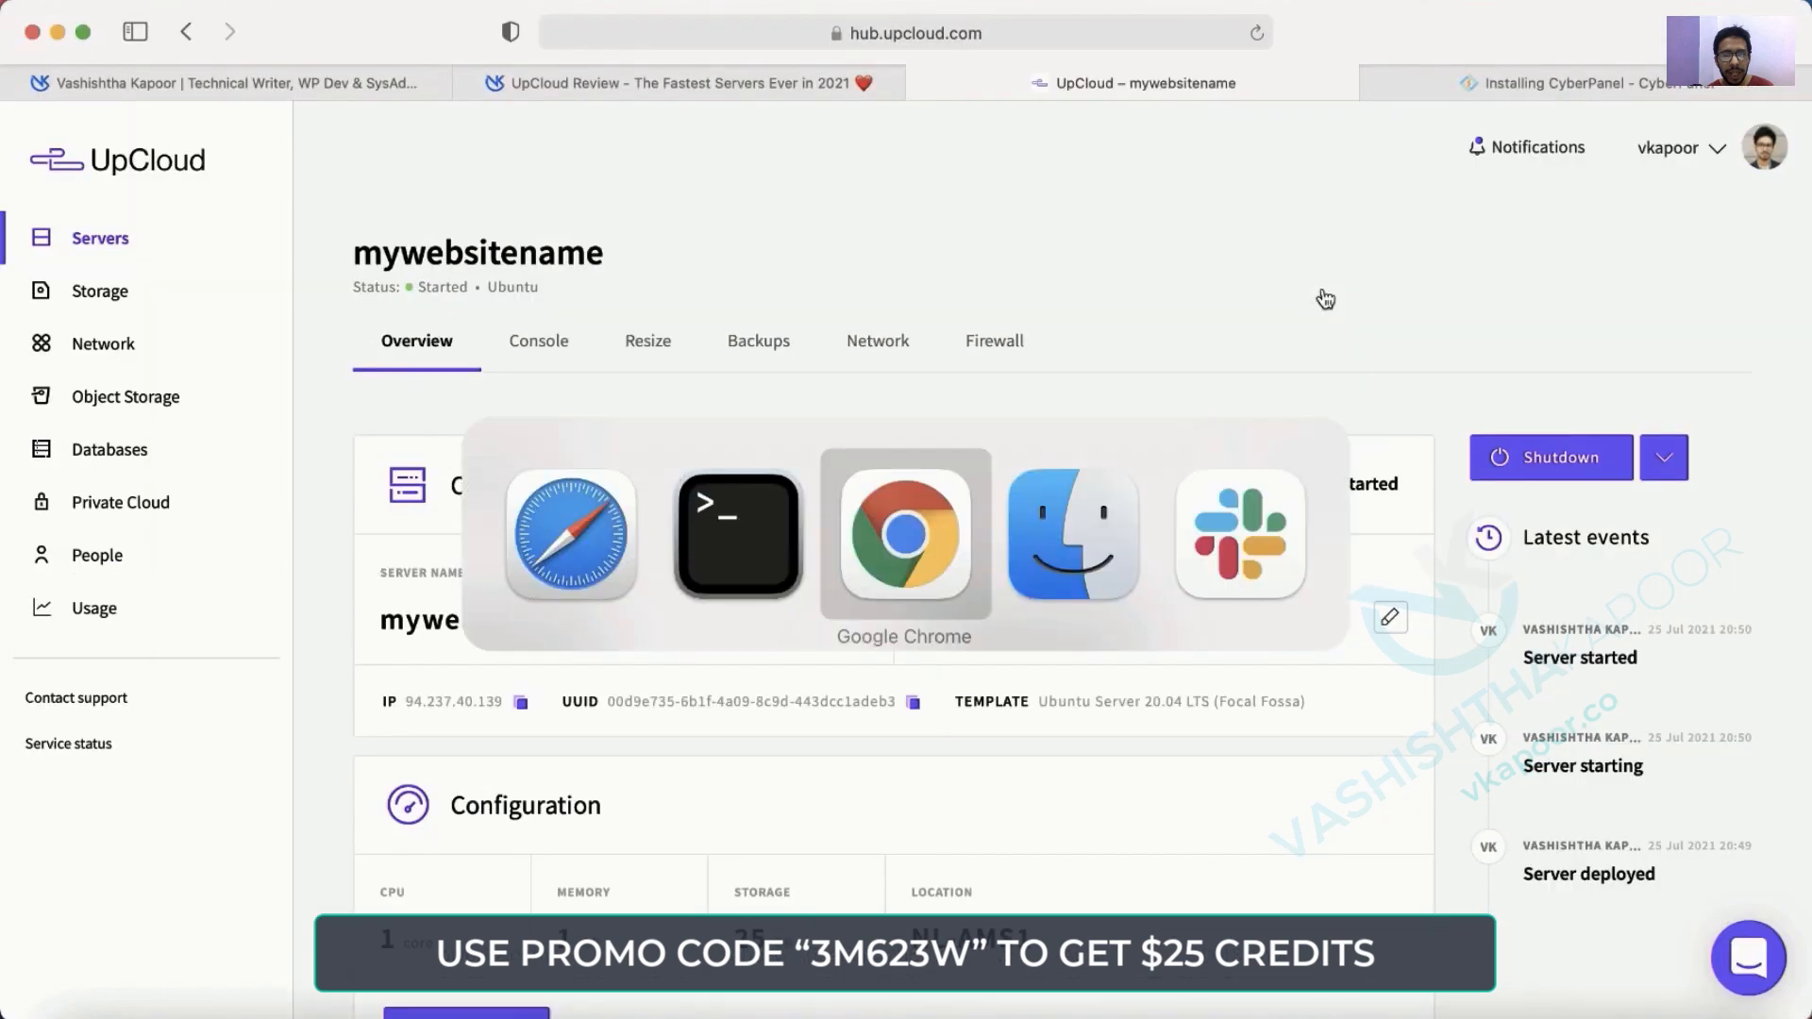
Answer N to the restart prompt and copy the panel and WebAdmin login lines from the summary.
click(727, 584)
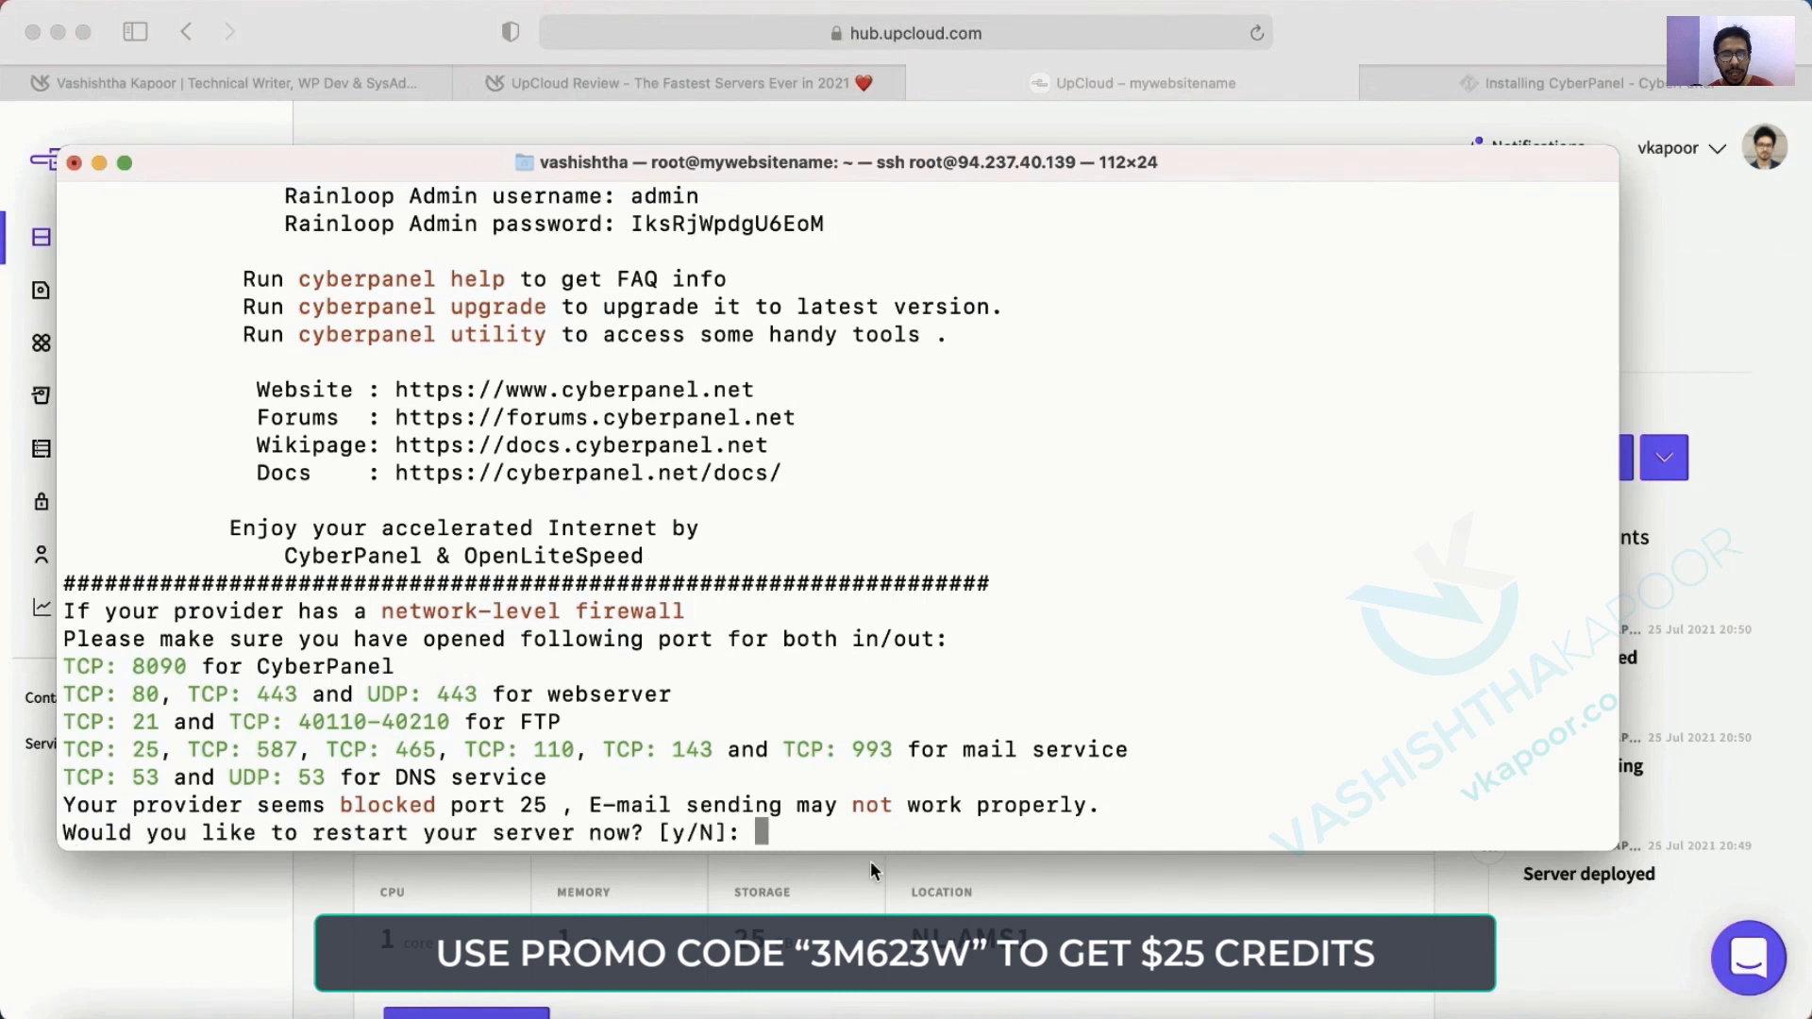
text(N)
key(Return)
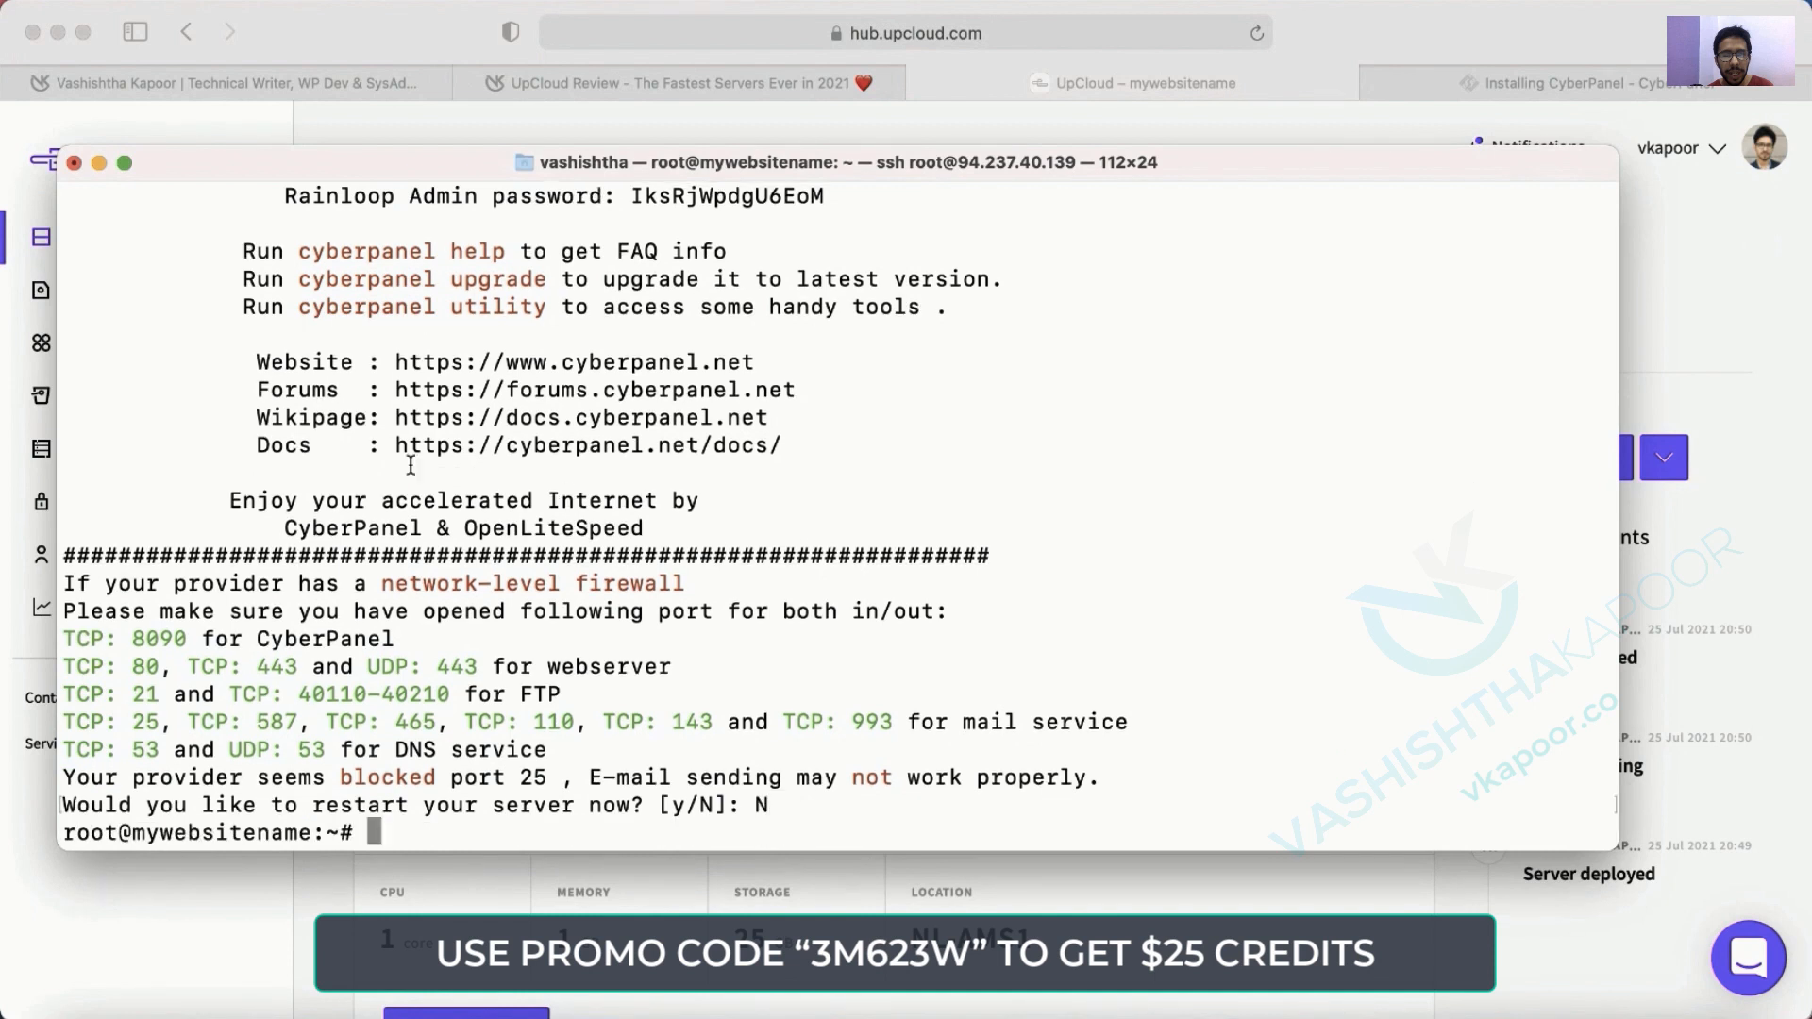
key(Return)
key(Return)
key(Return)
key(Return)
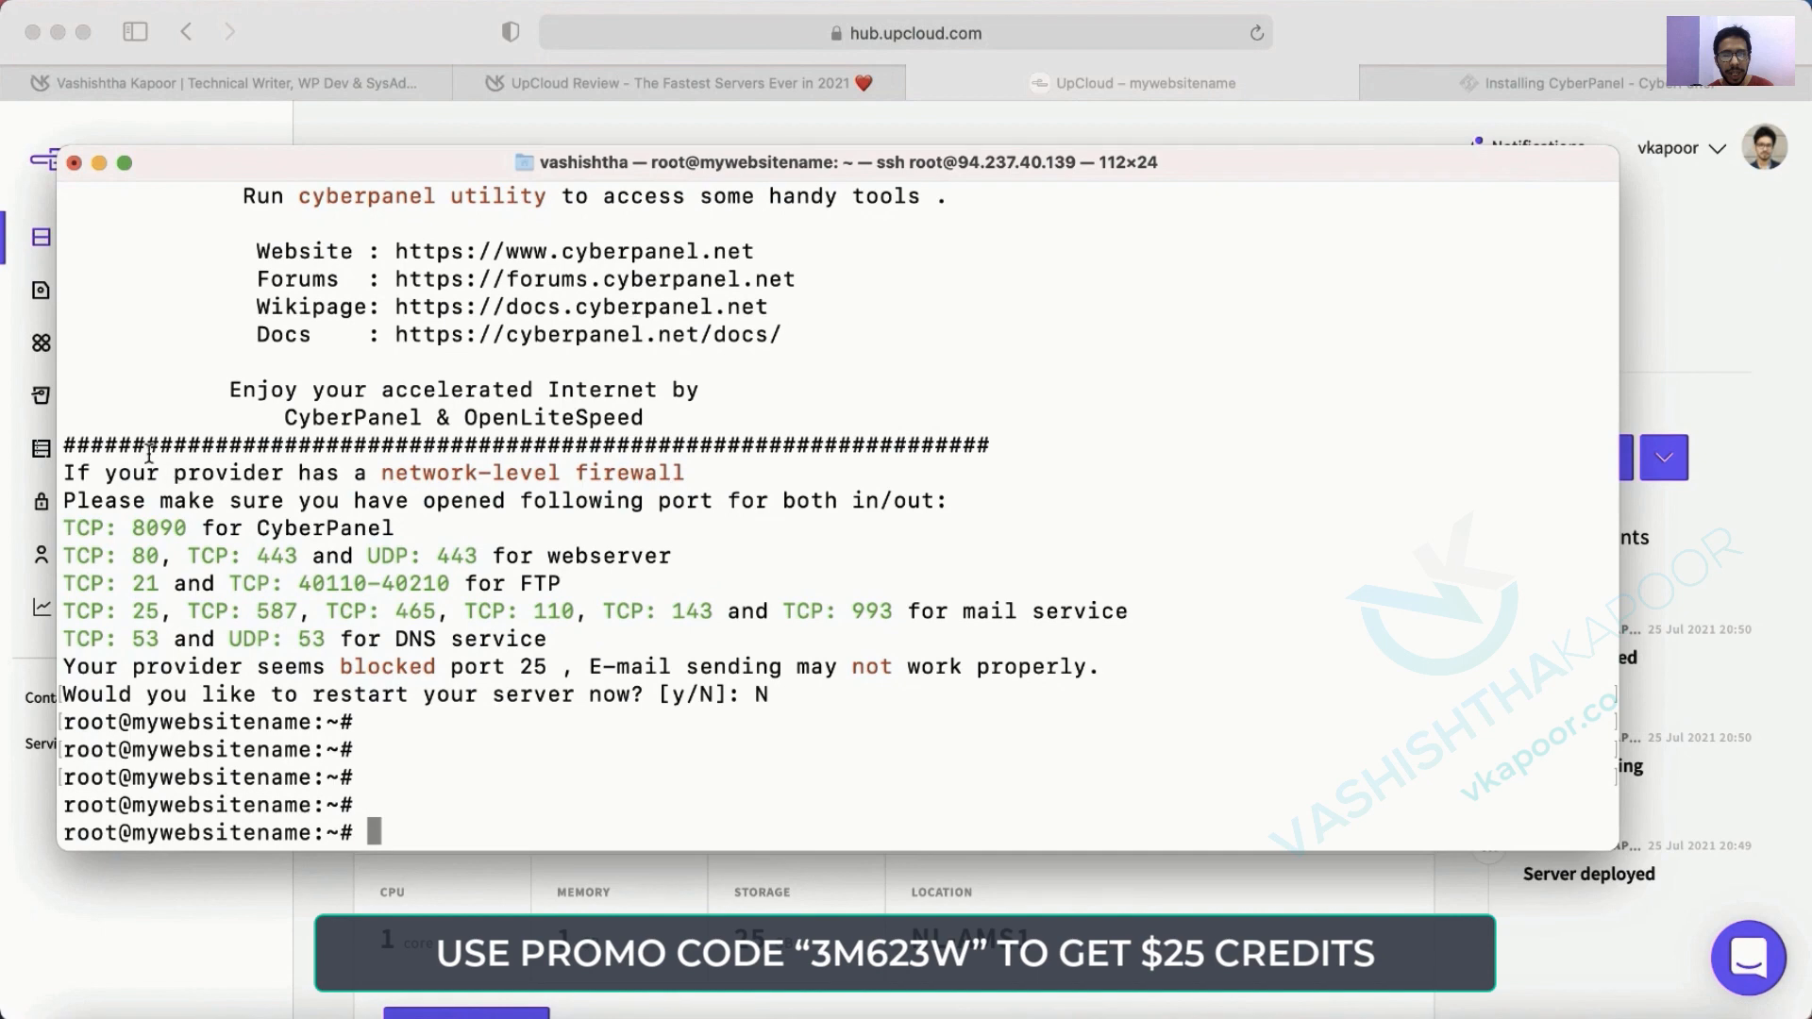
scroll(580, 458, up, 6)
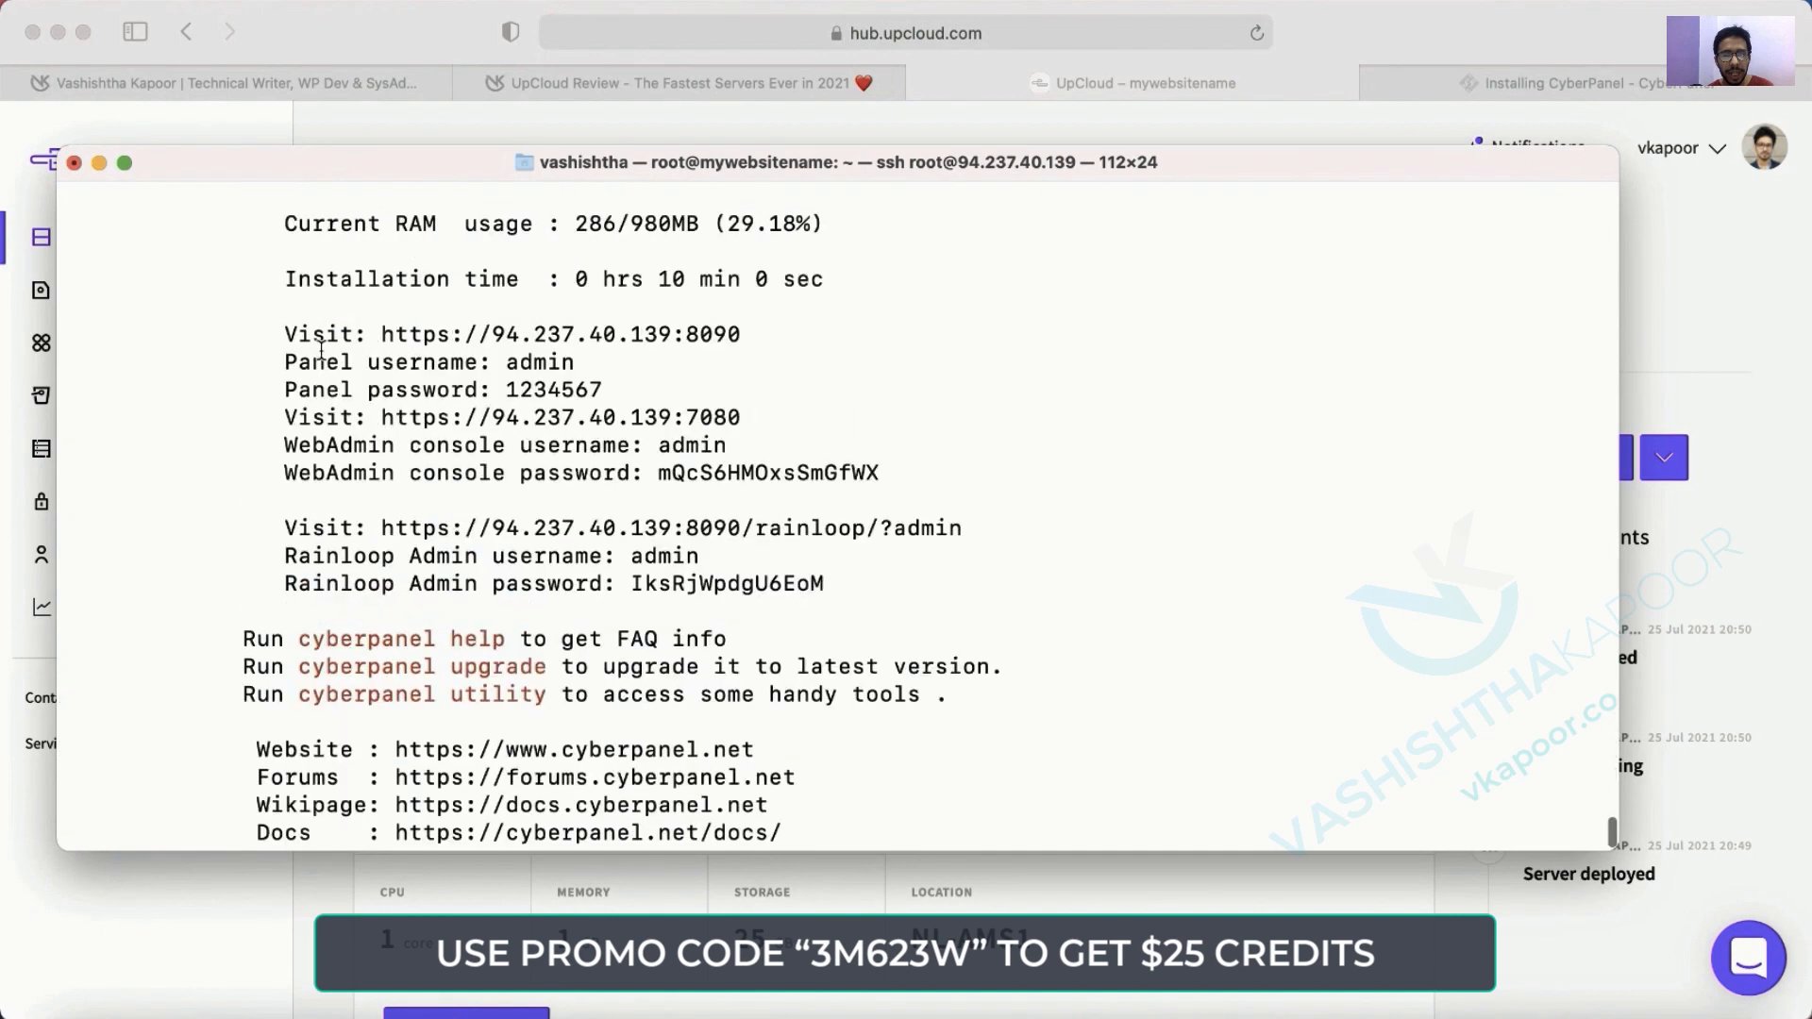
drag(284, 333, 876, 470)
key(super+c)
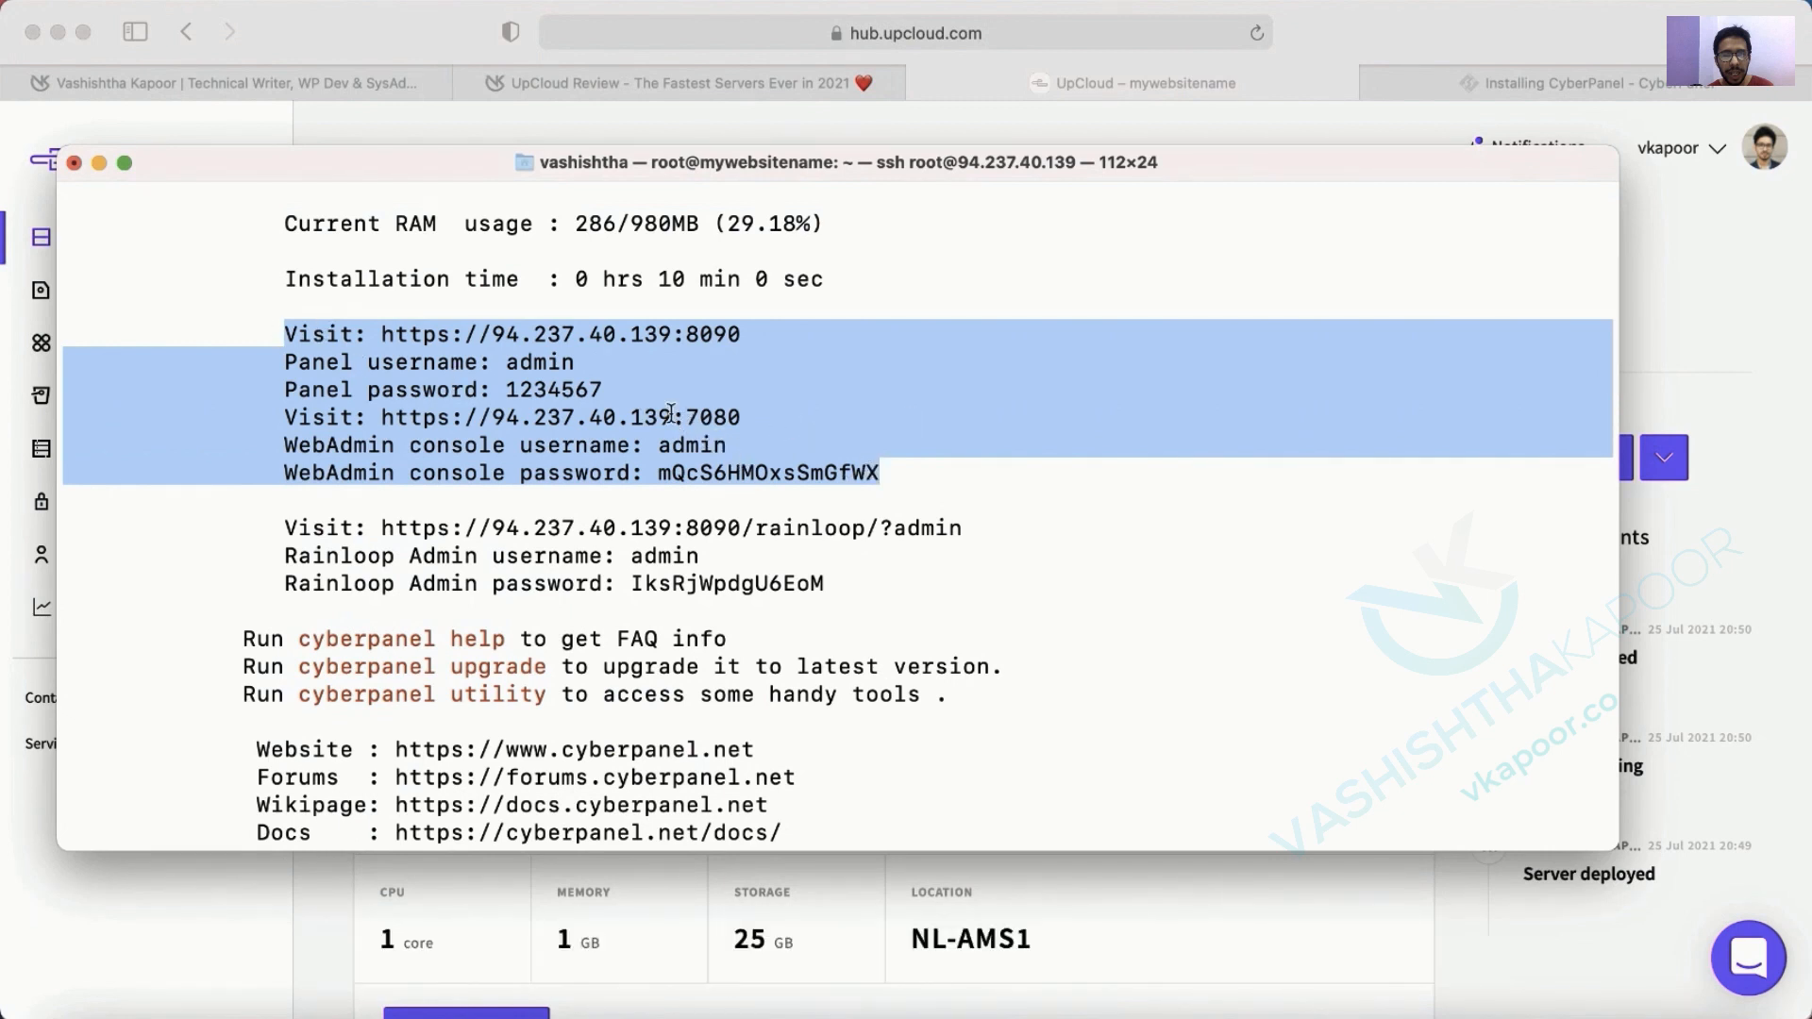
click(1618, 105)
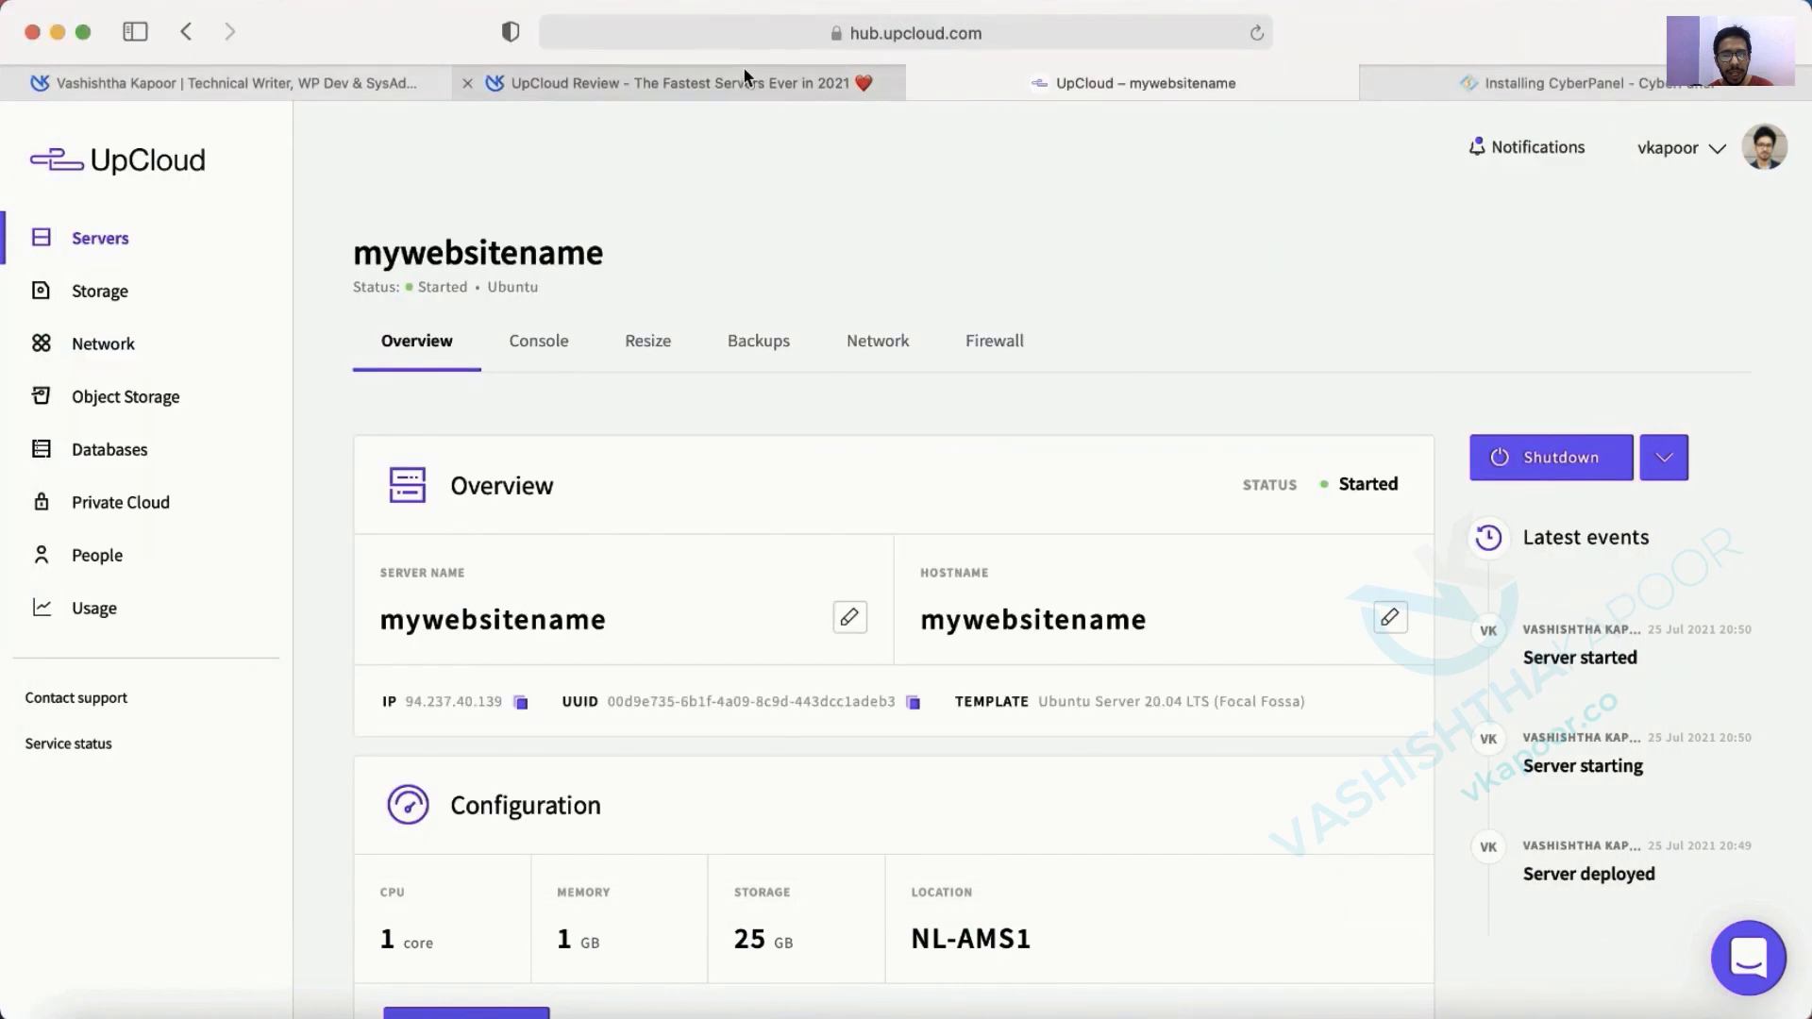
Search for an online notepad, open anotepad.com and paste the login details into a new note.
scroll(1028, 533, down, 10)
scroll(1027, 532, up, 10)
click(1621, 95)
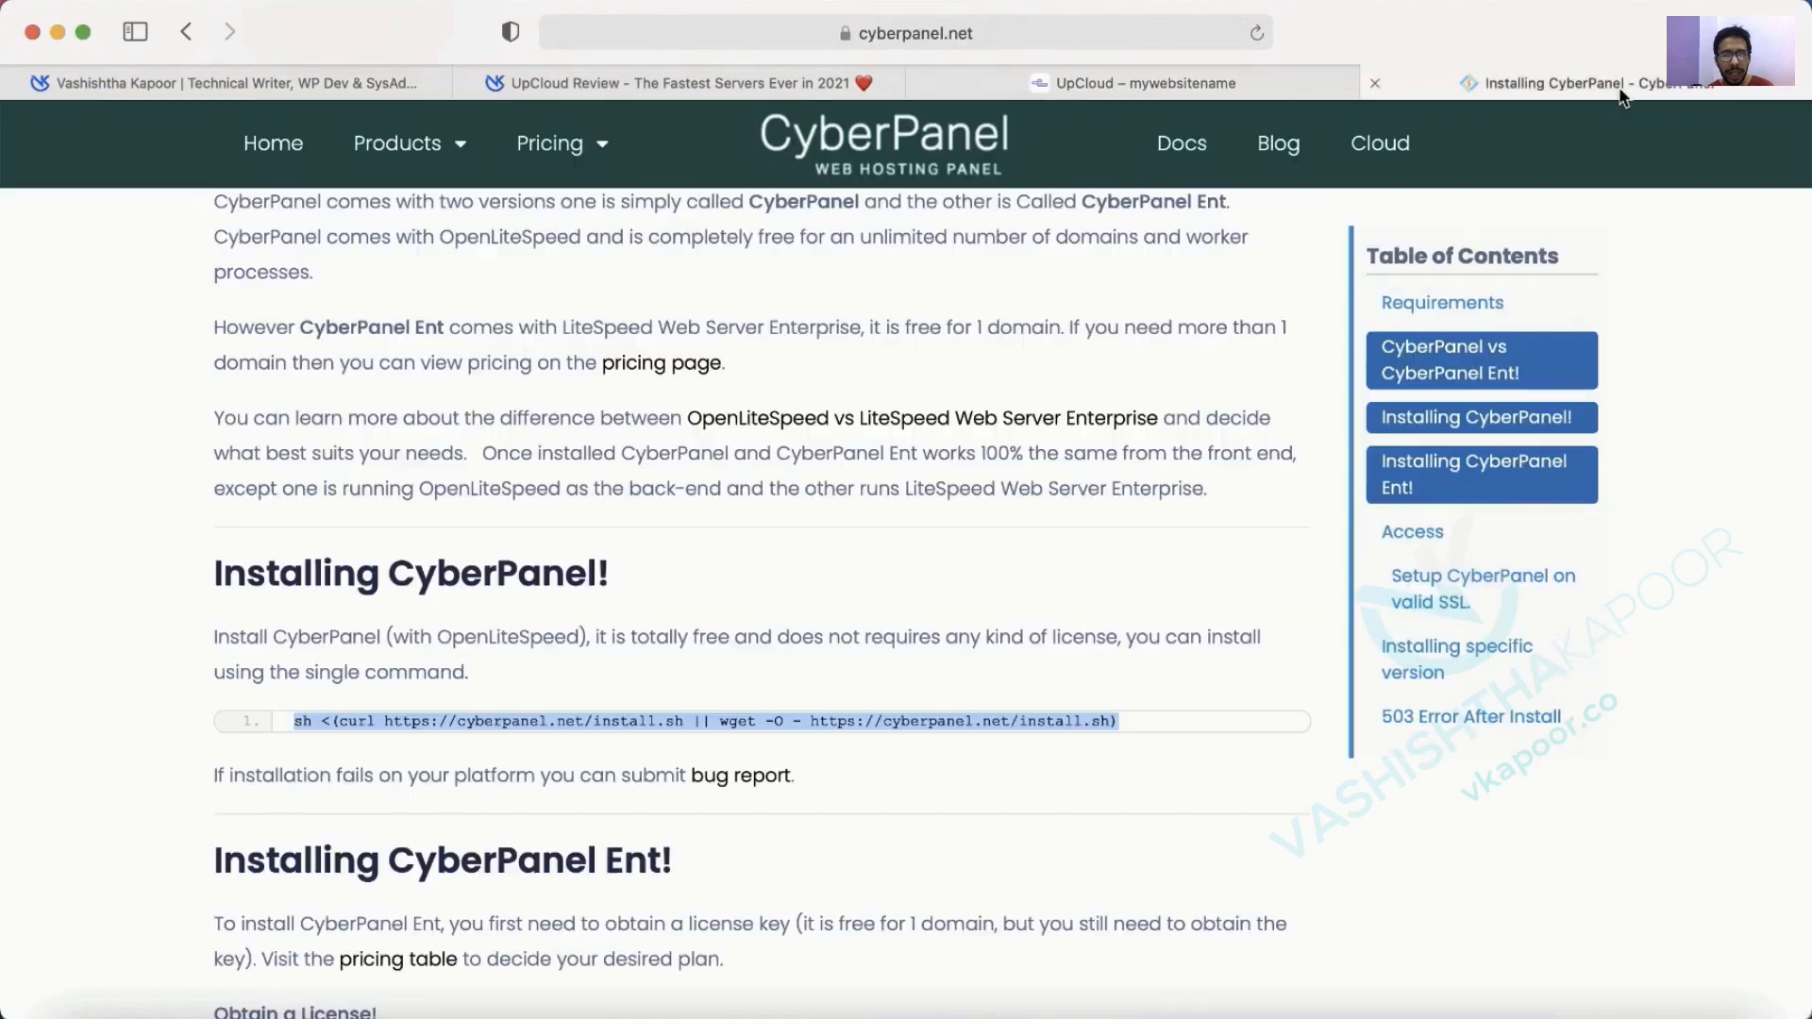
key(super+t)
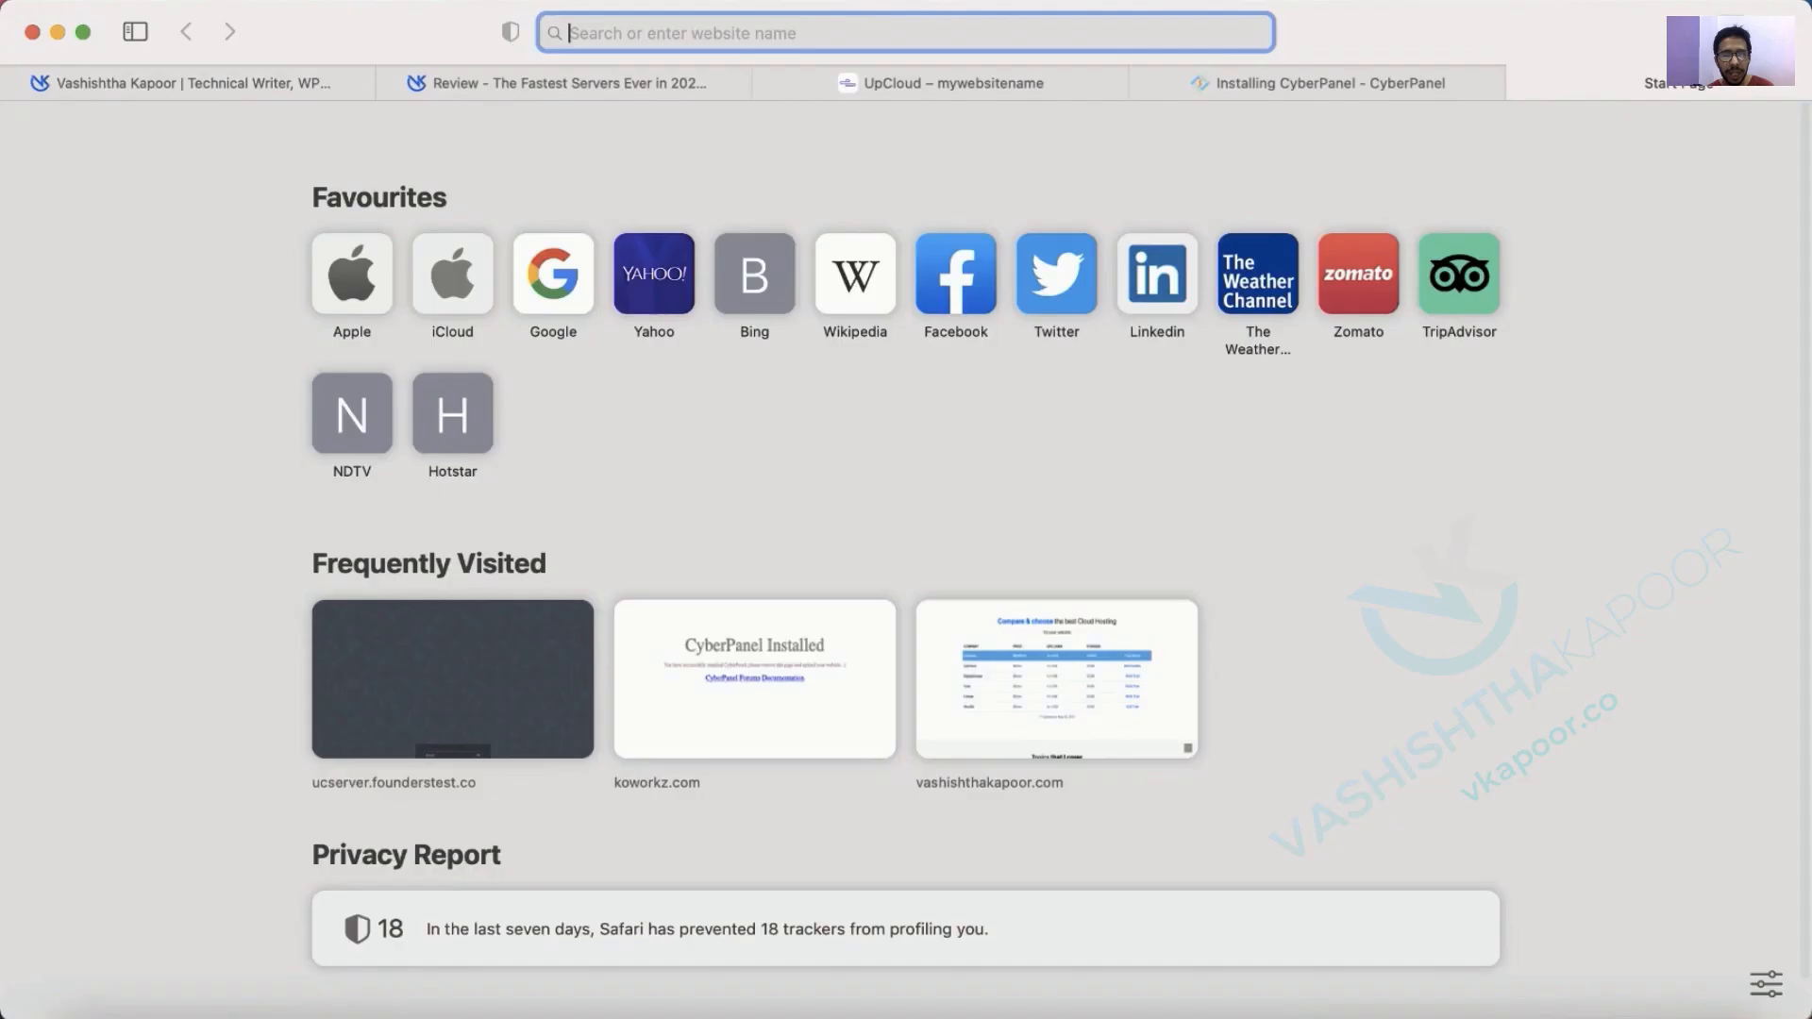
text(online noted)
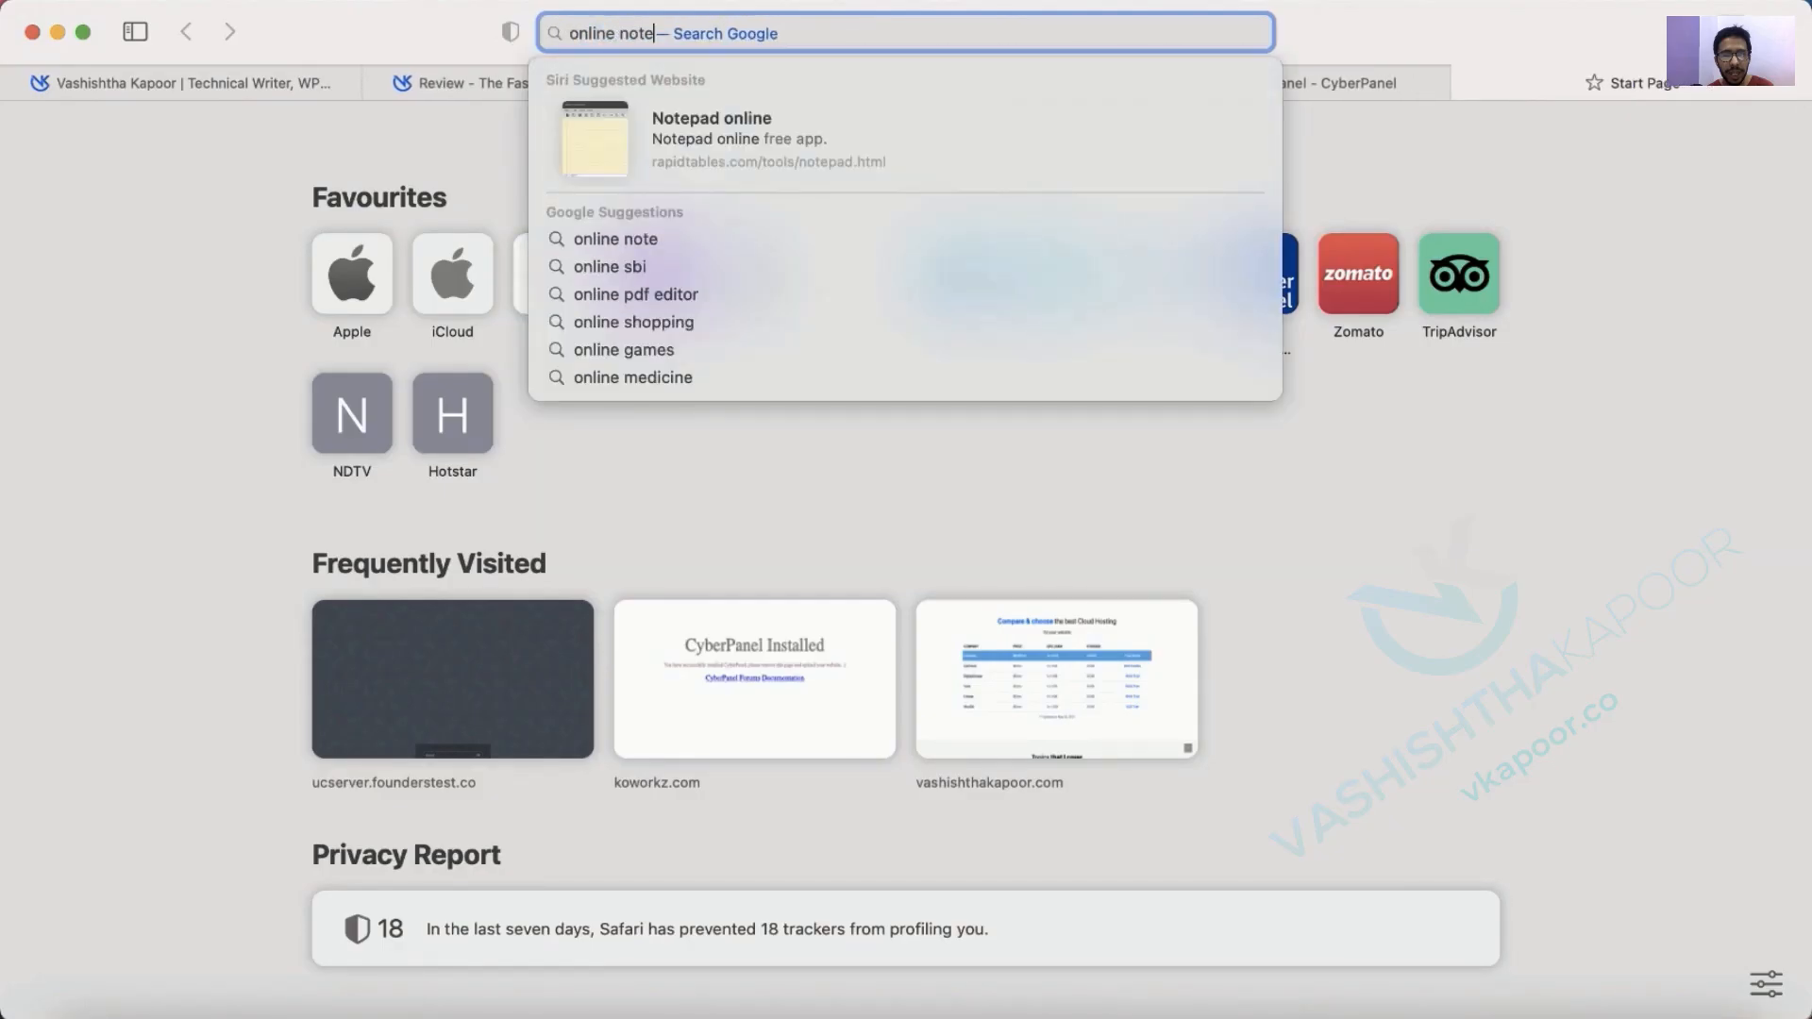
key(Return)
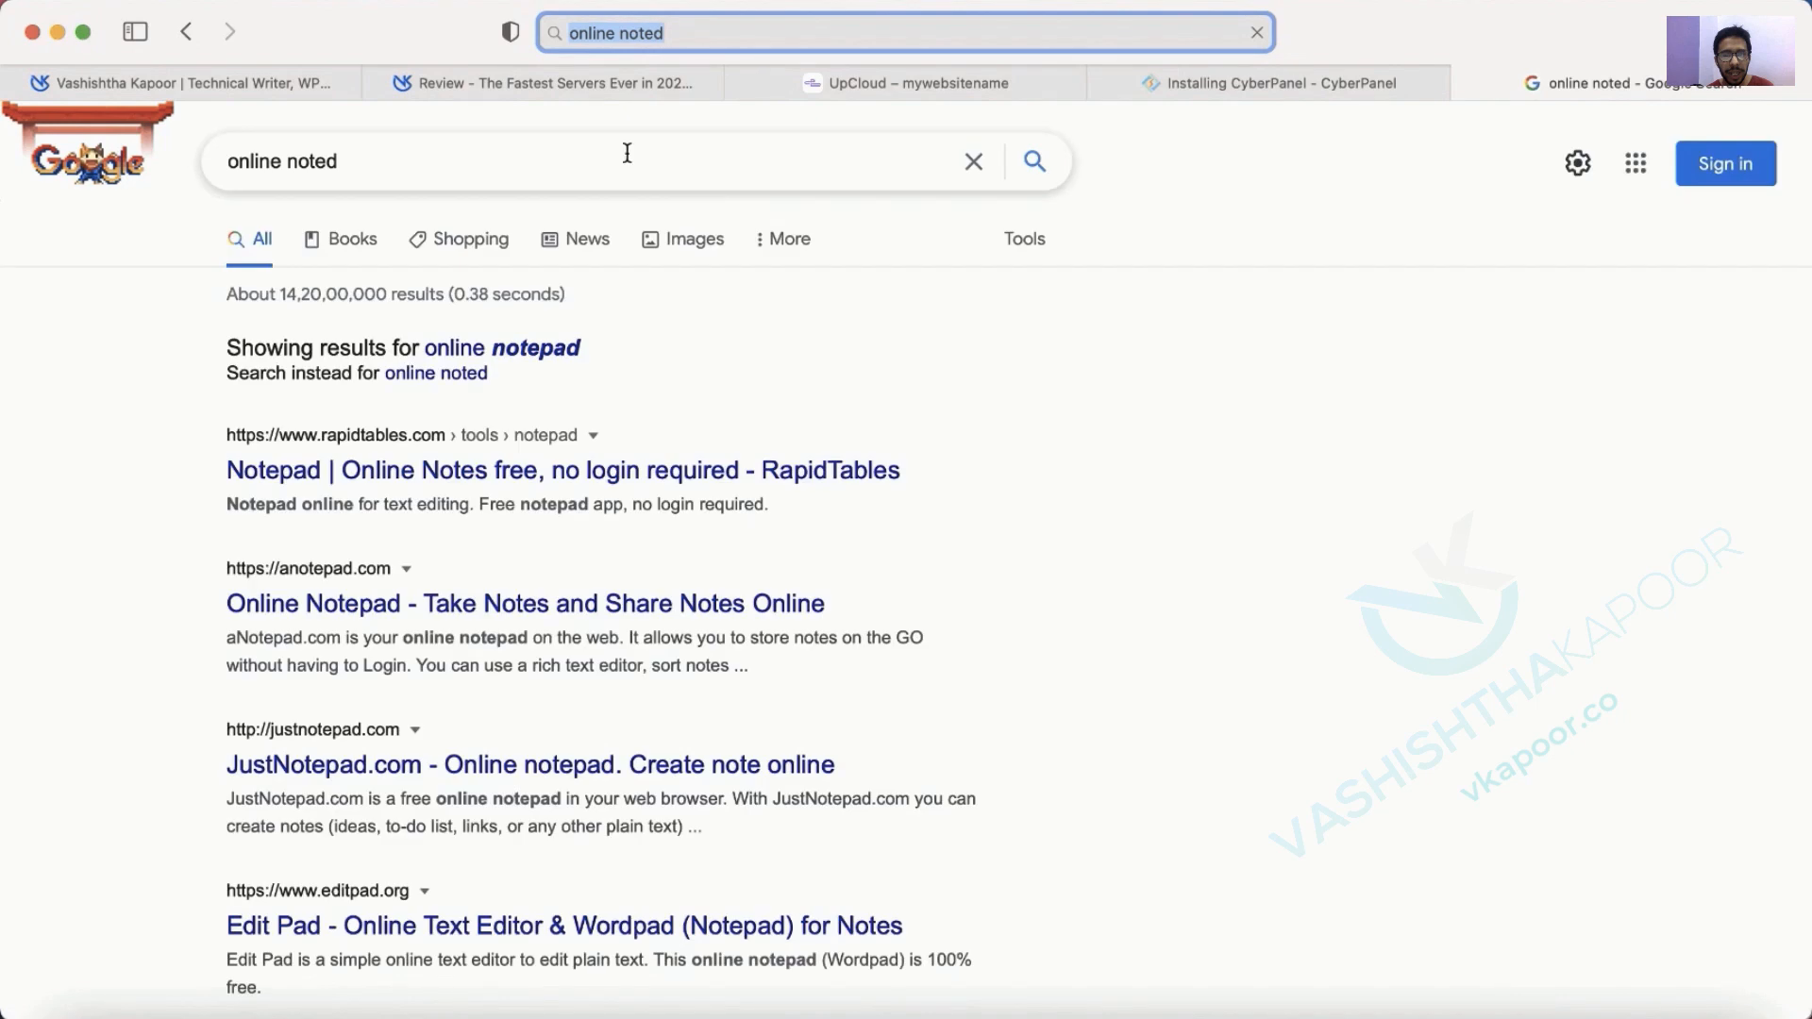
click(548, 351)
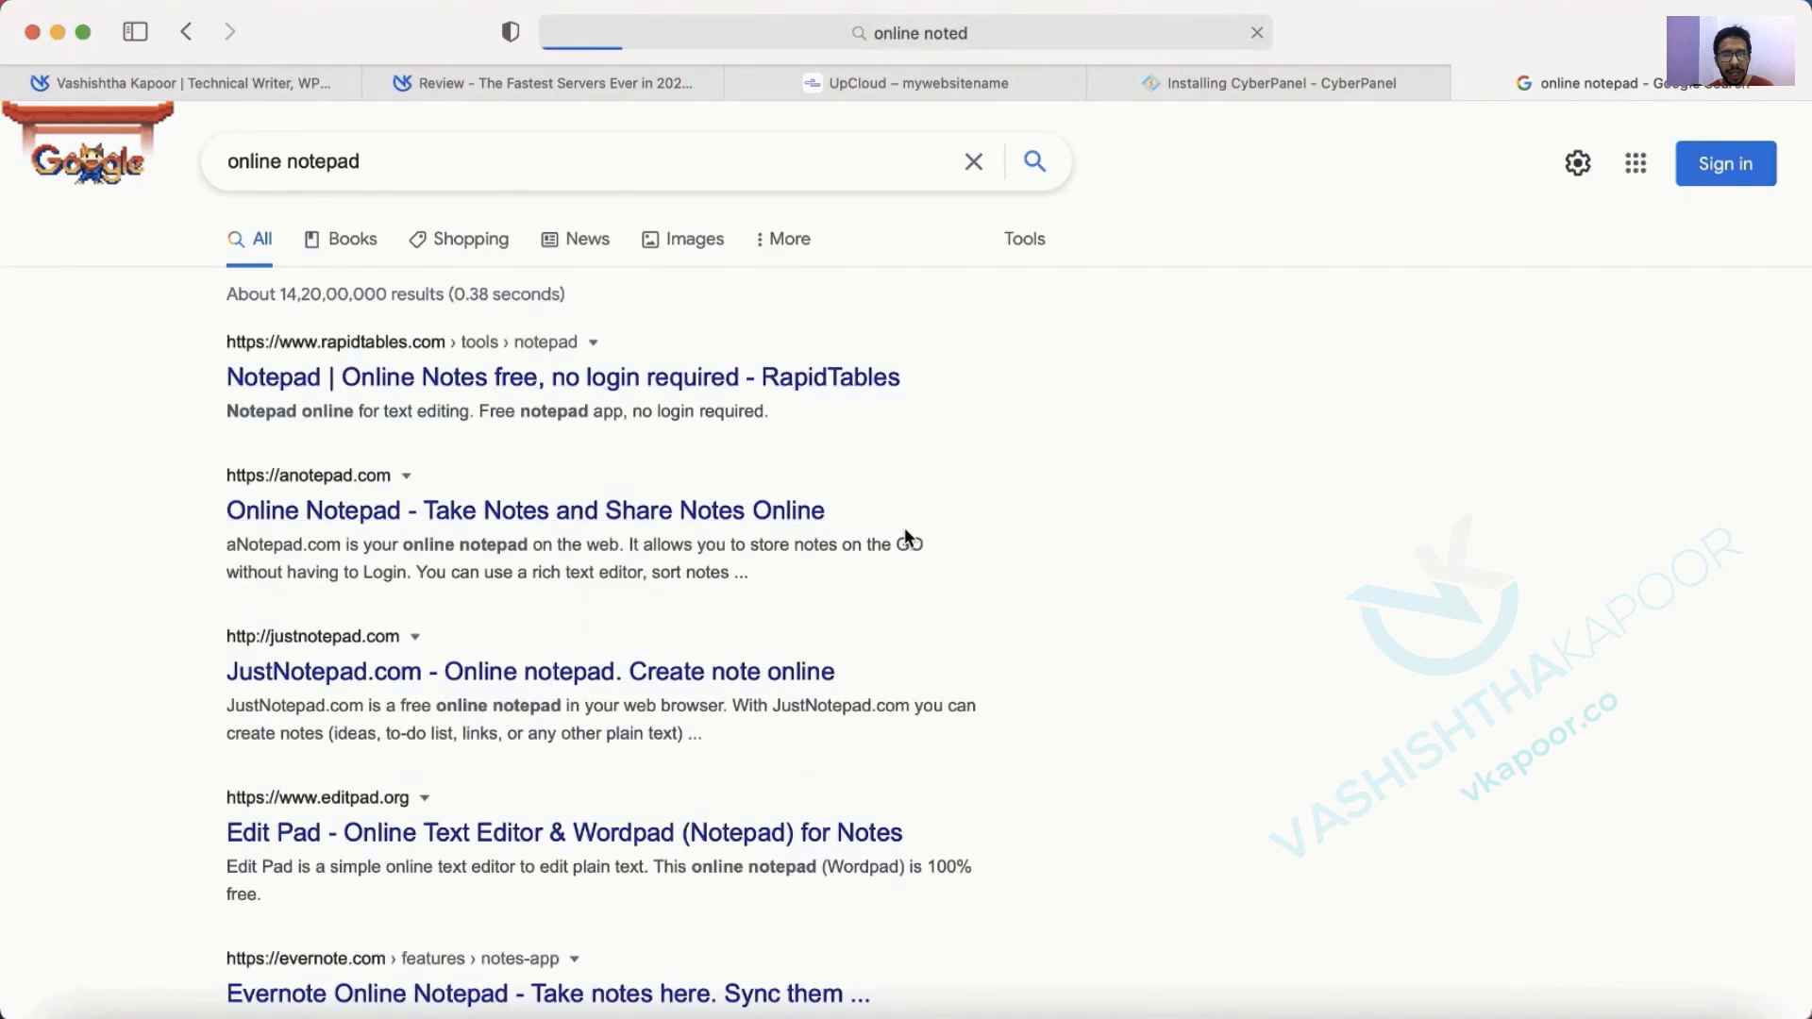
click(821, 514)
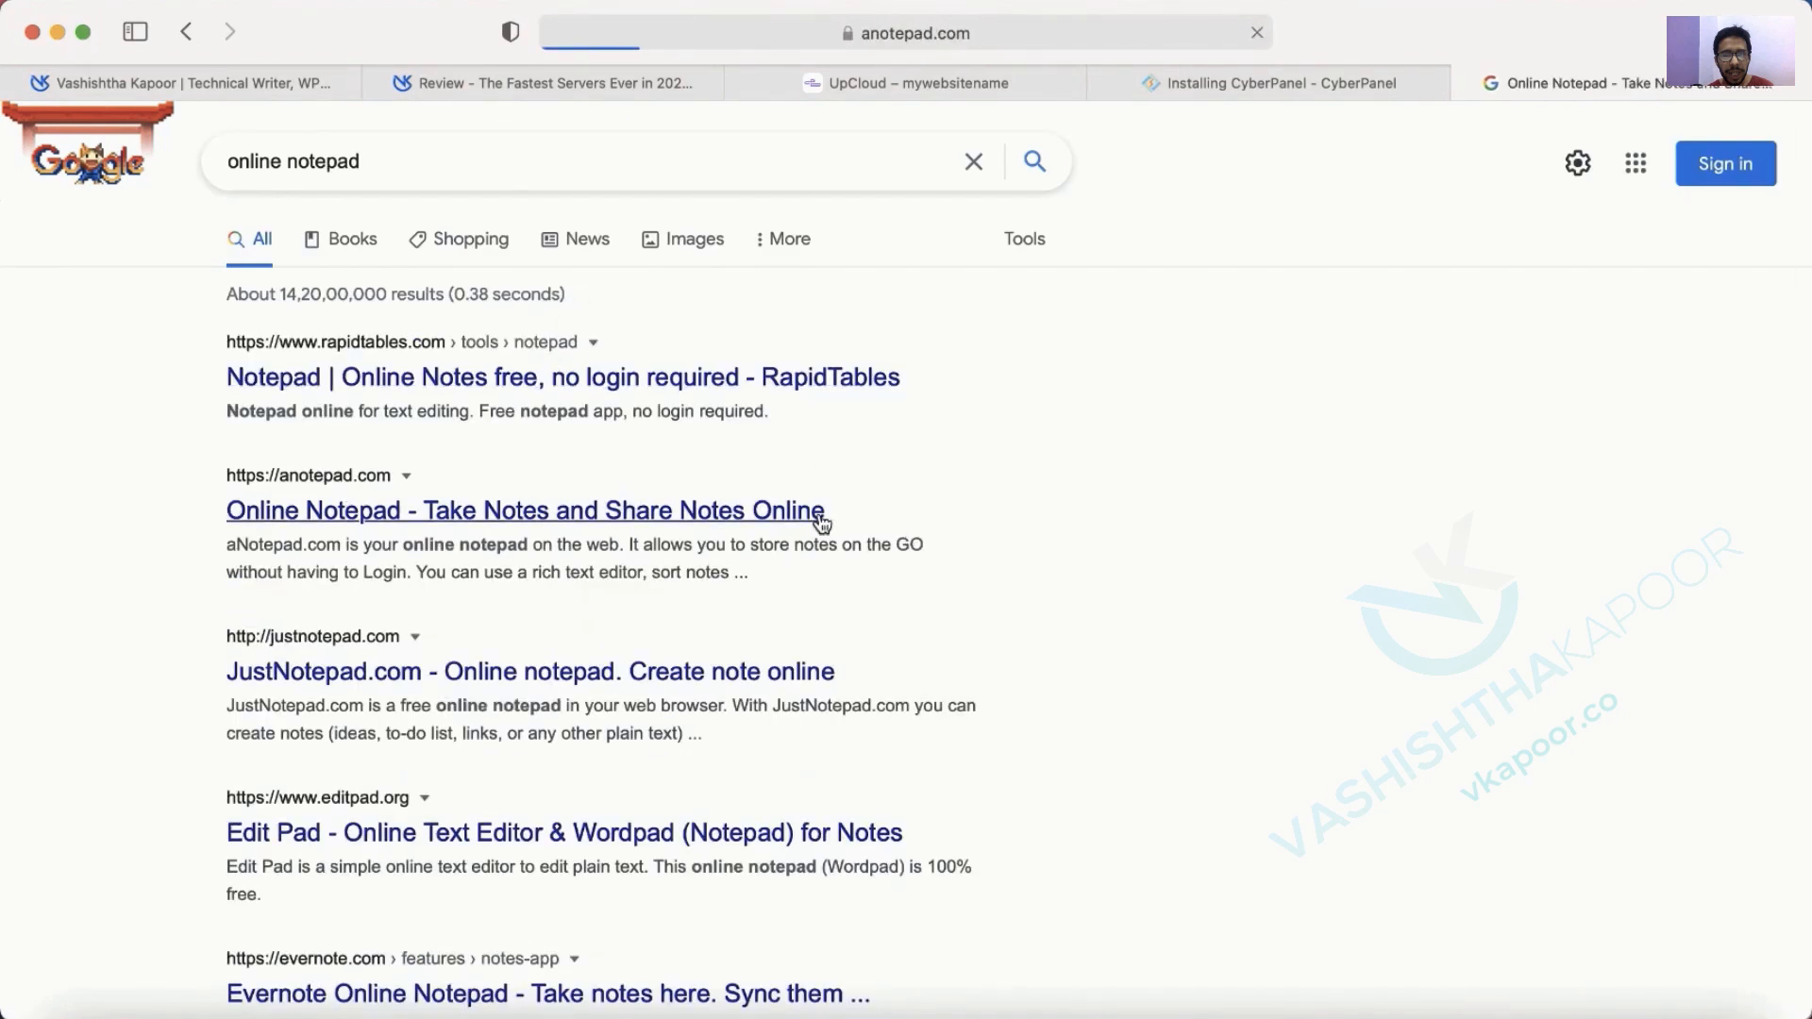
click(380, 392)
key(super+v)
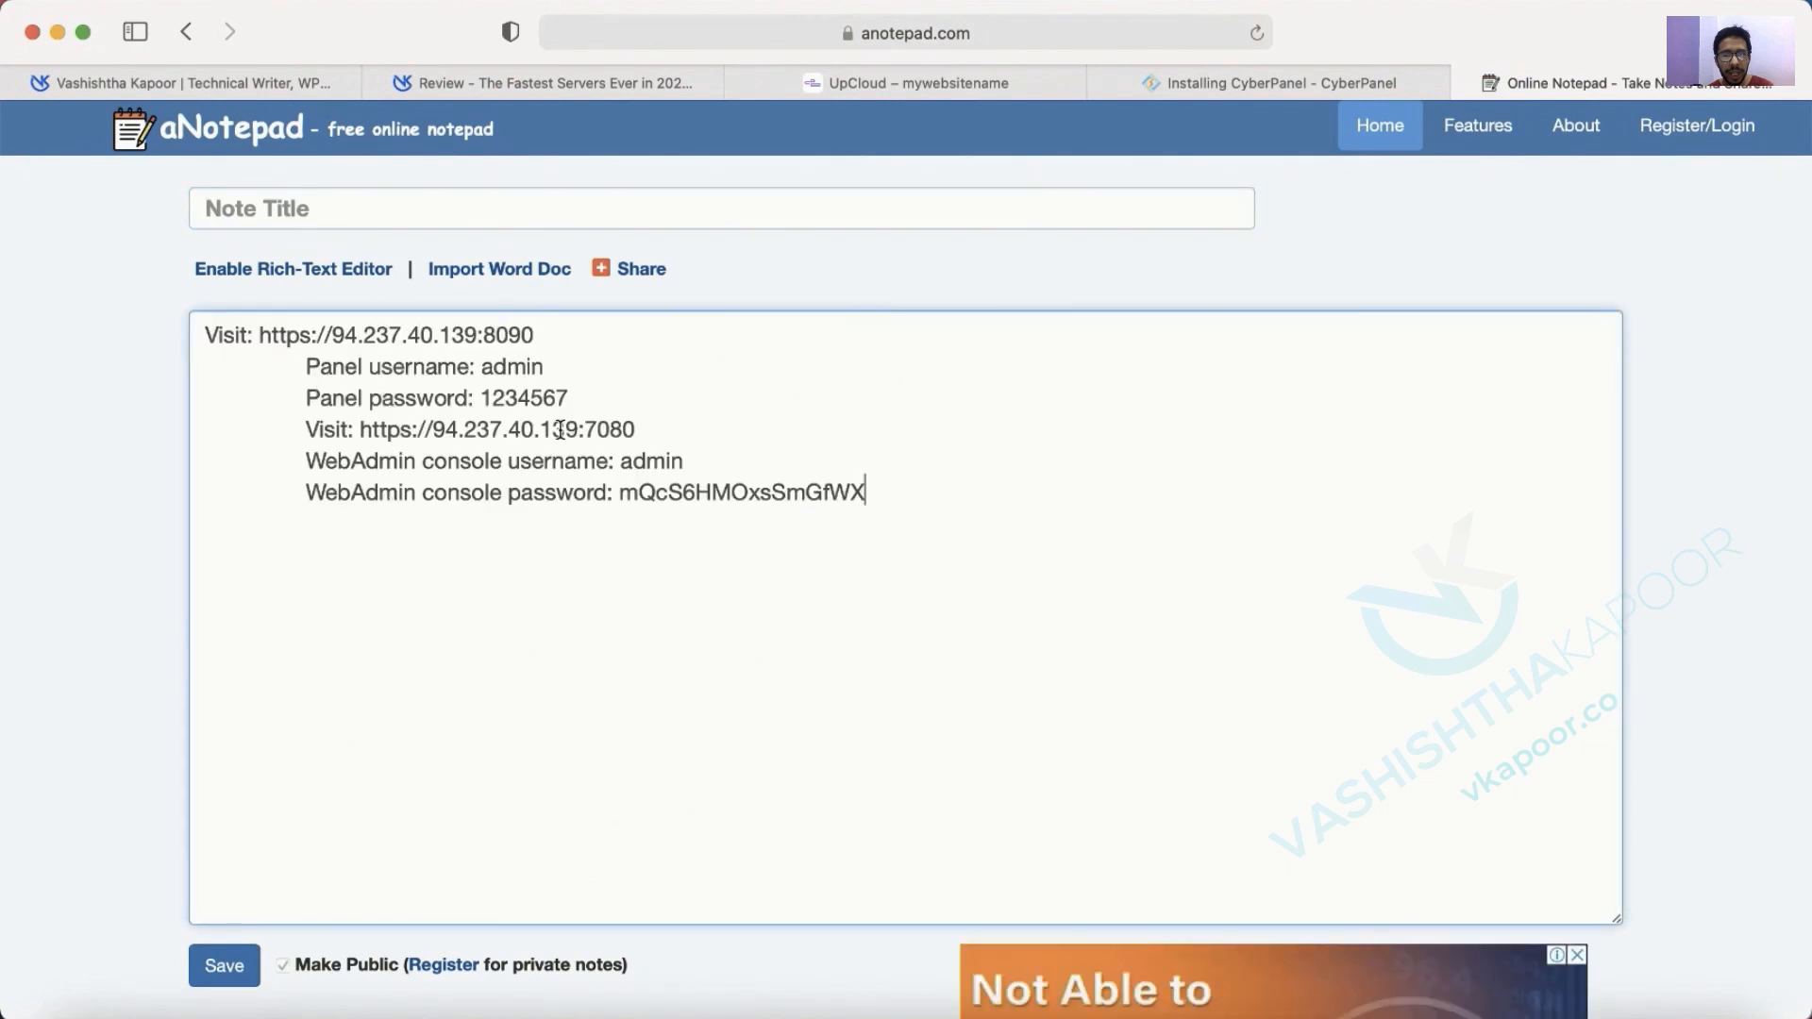
Copy the port 7080 WebAdmin address from the note and load it in a new tab.
drag(481, 398, 612, 396)
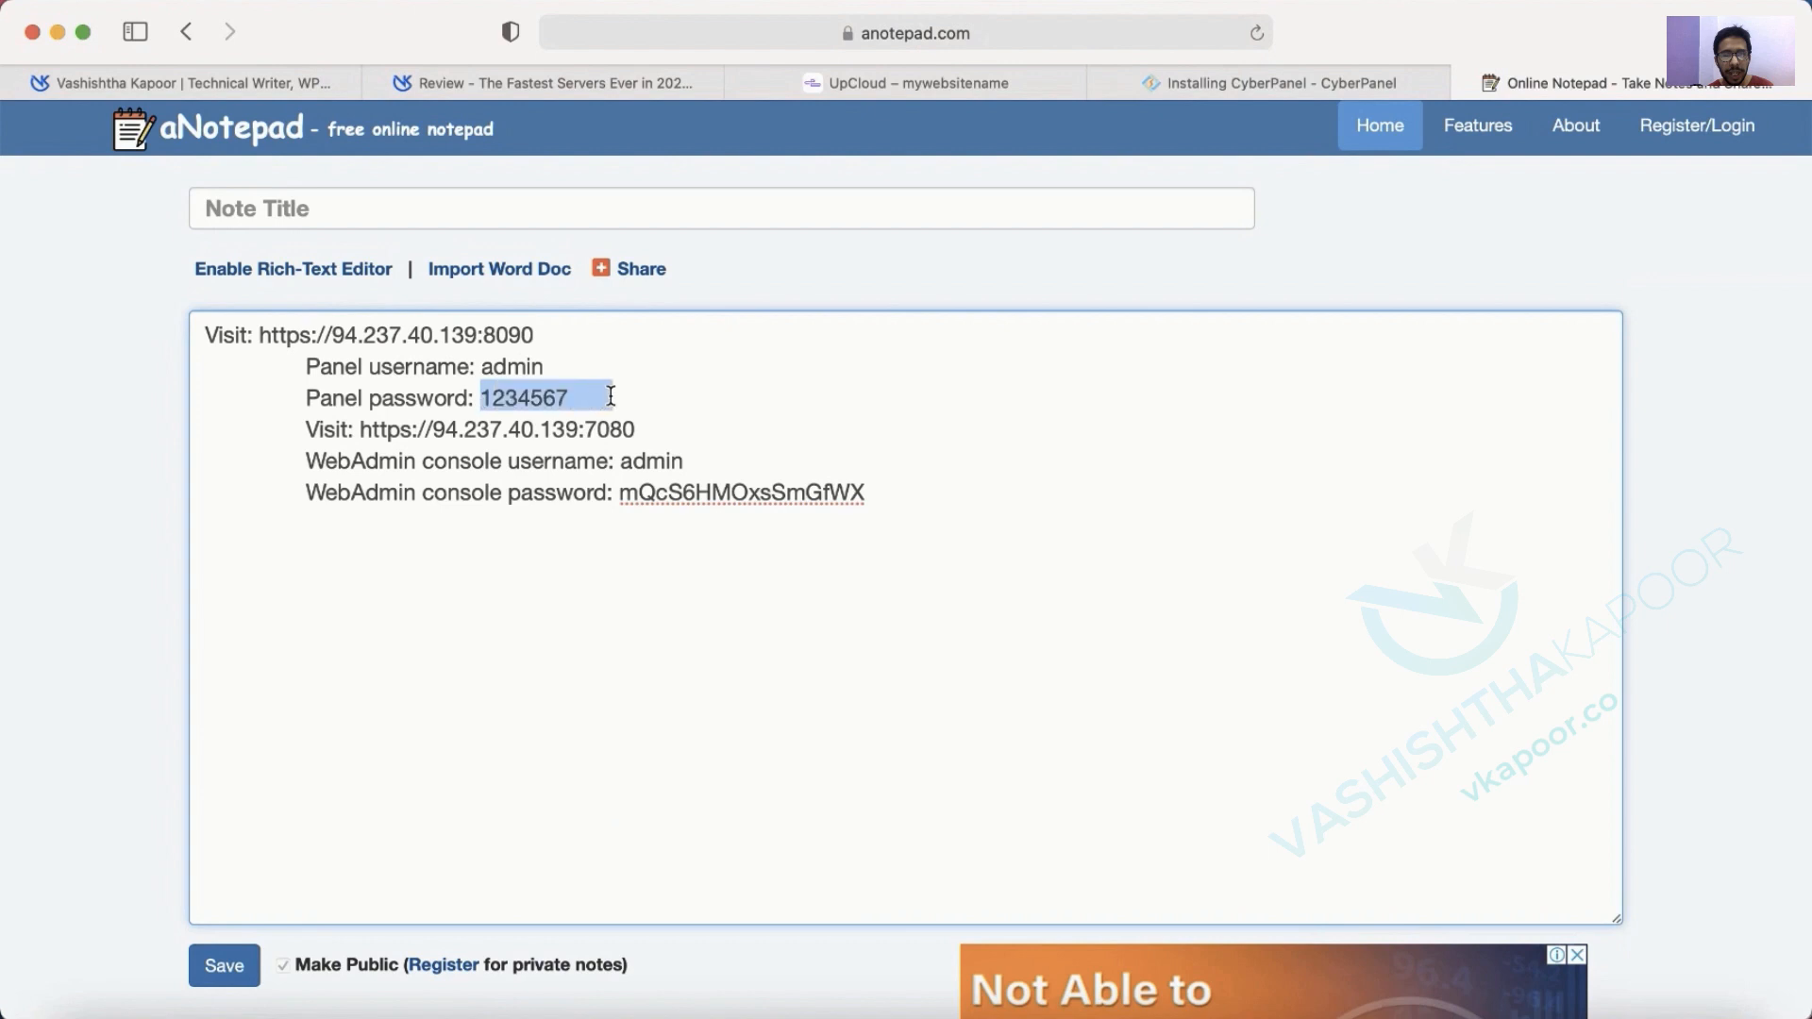
drag(366, 429, 630, 422)
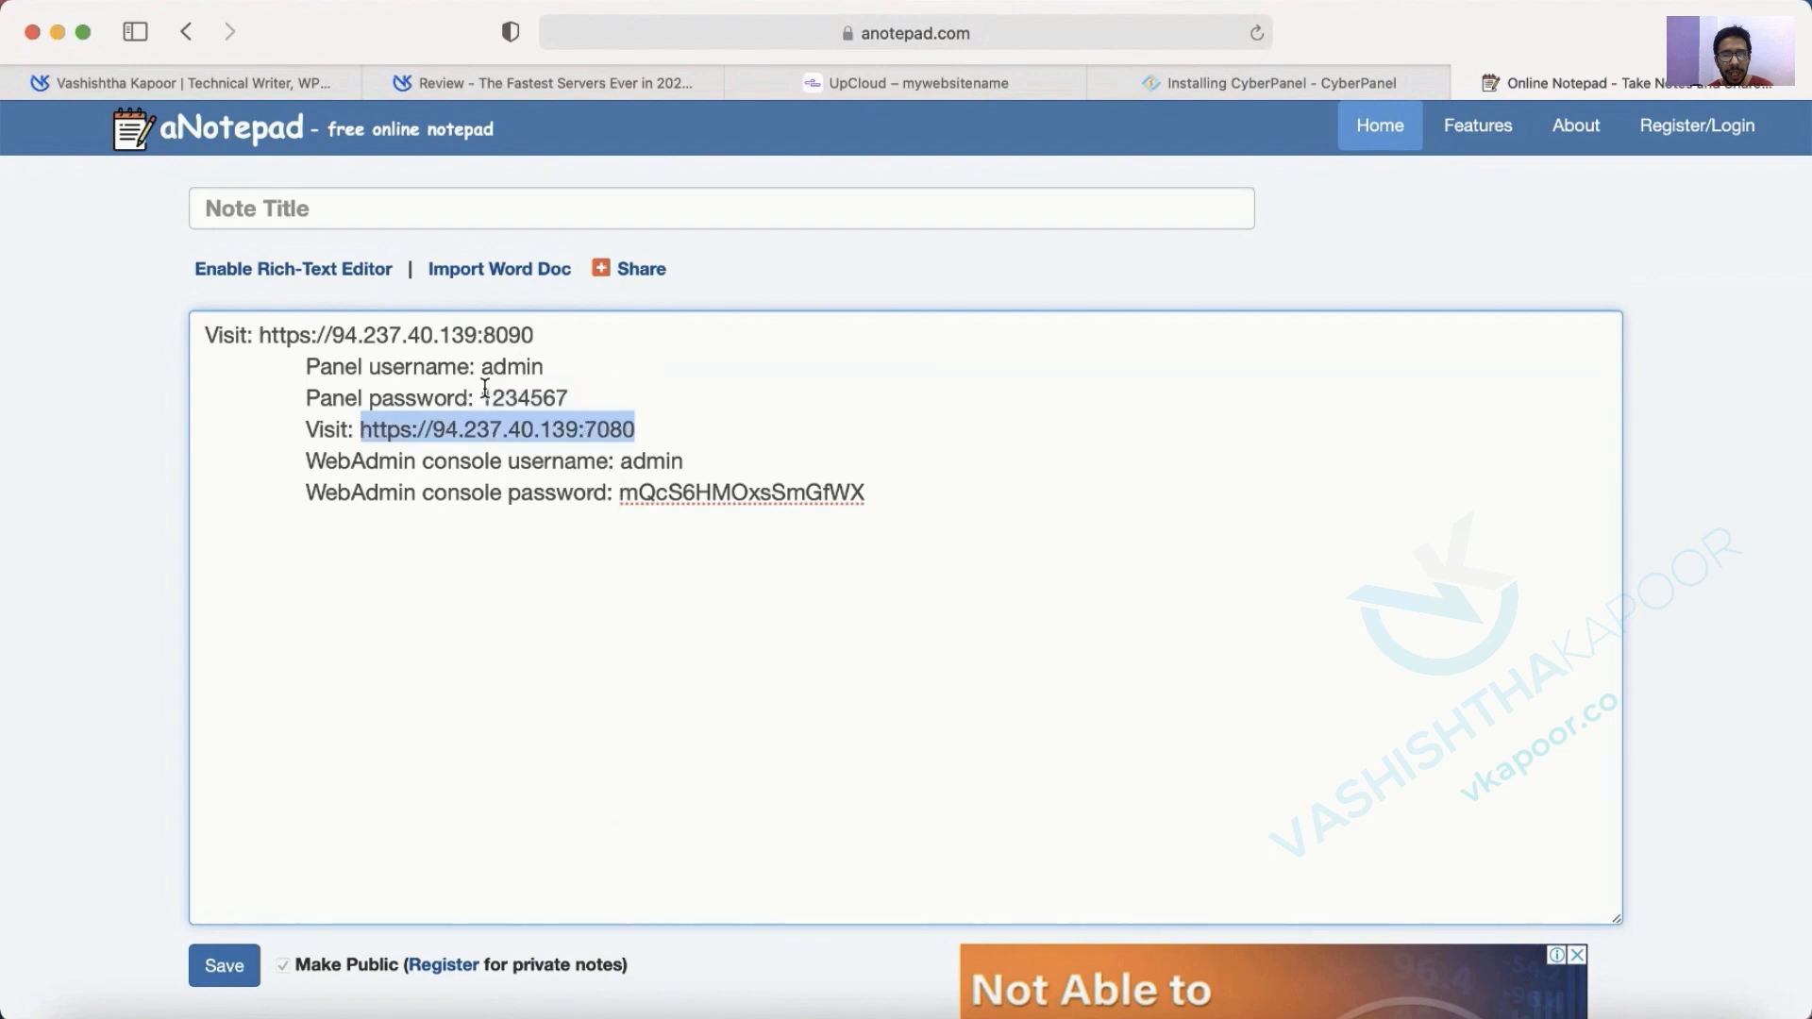
key(super+c)
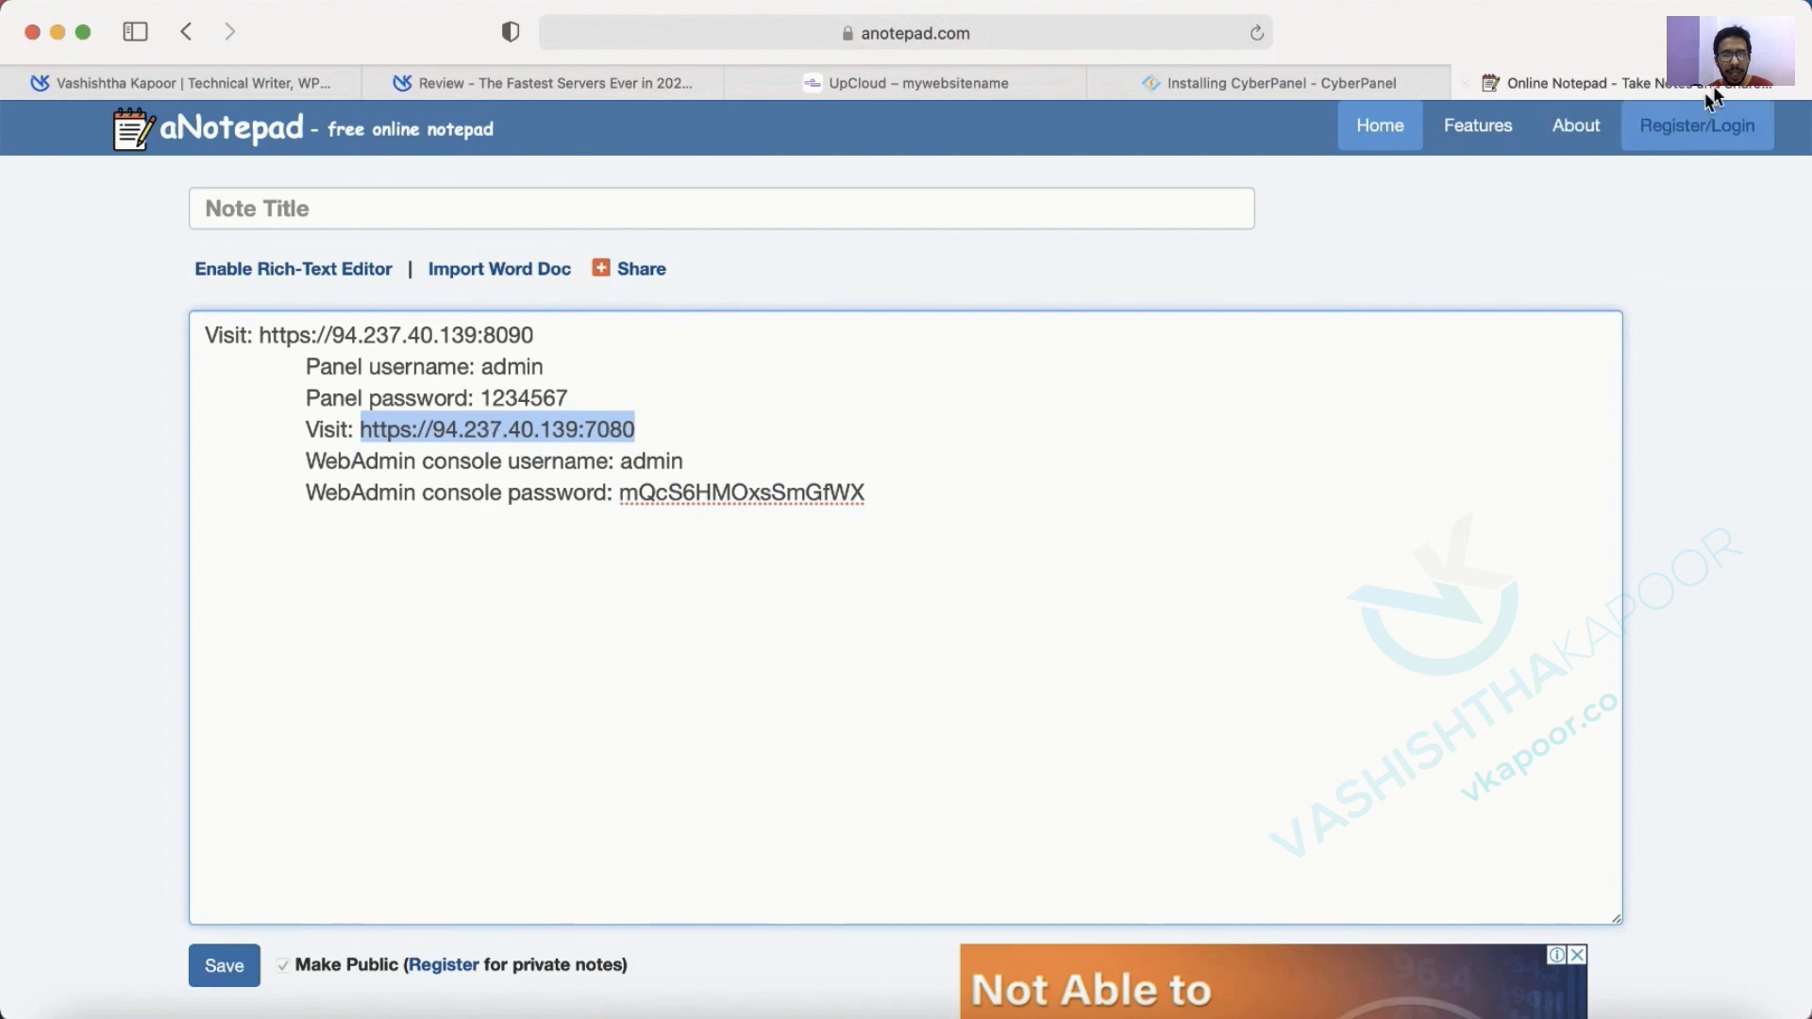
key(super+t)
key(super+v)
key(Return)
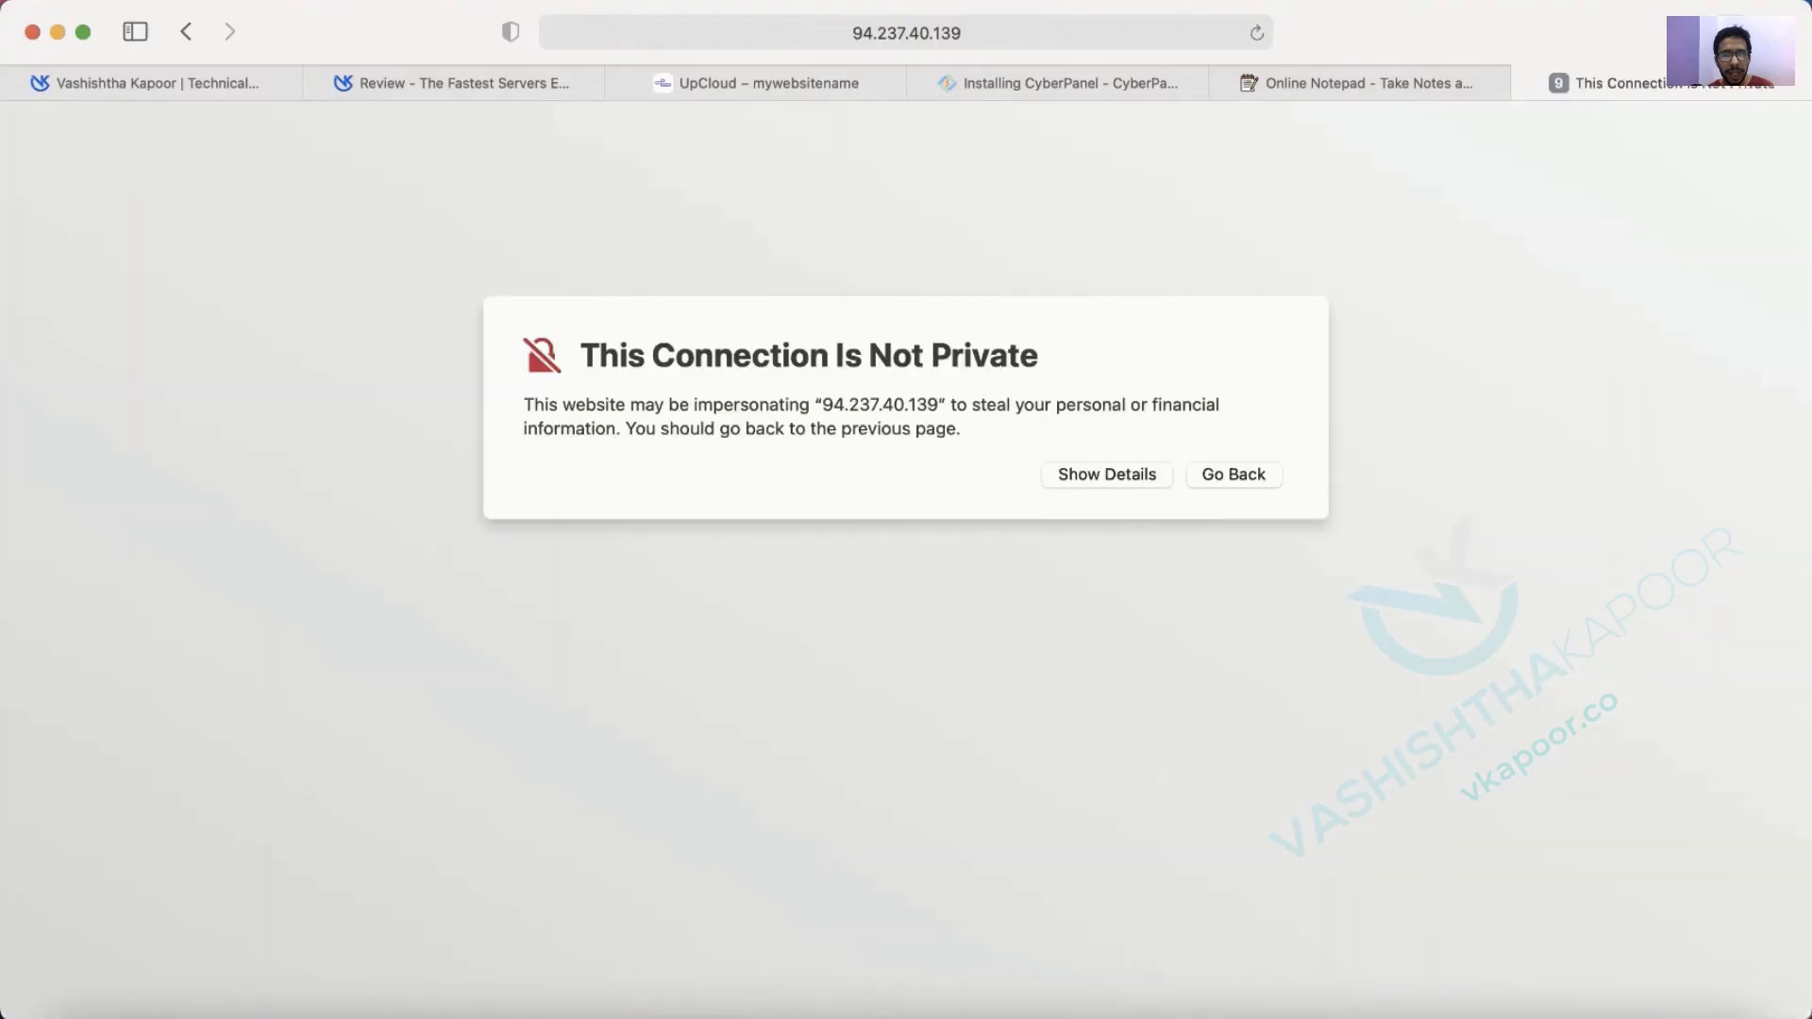
Bypass the not-private warning for the 7080 WebAdmin address, confirming with the Mac password.
click(1095, 477)
click(1268, 634)
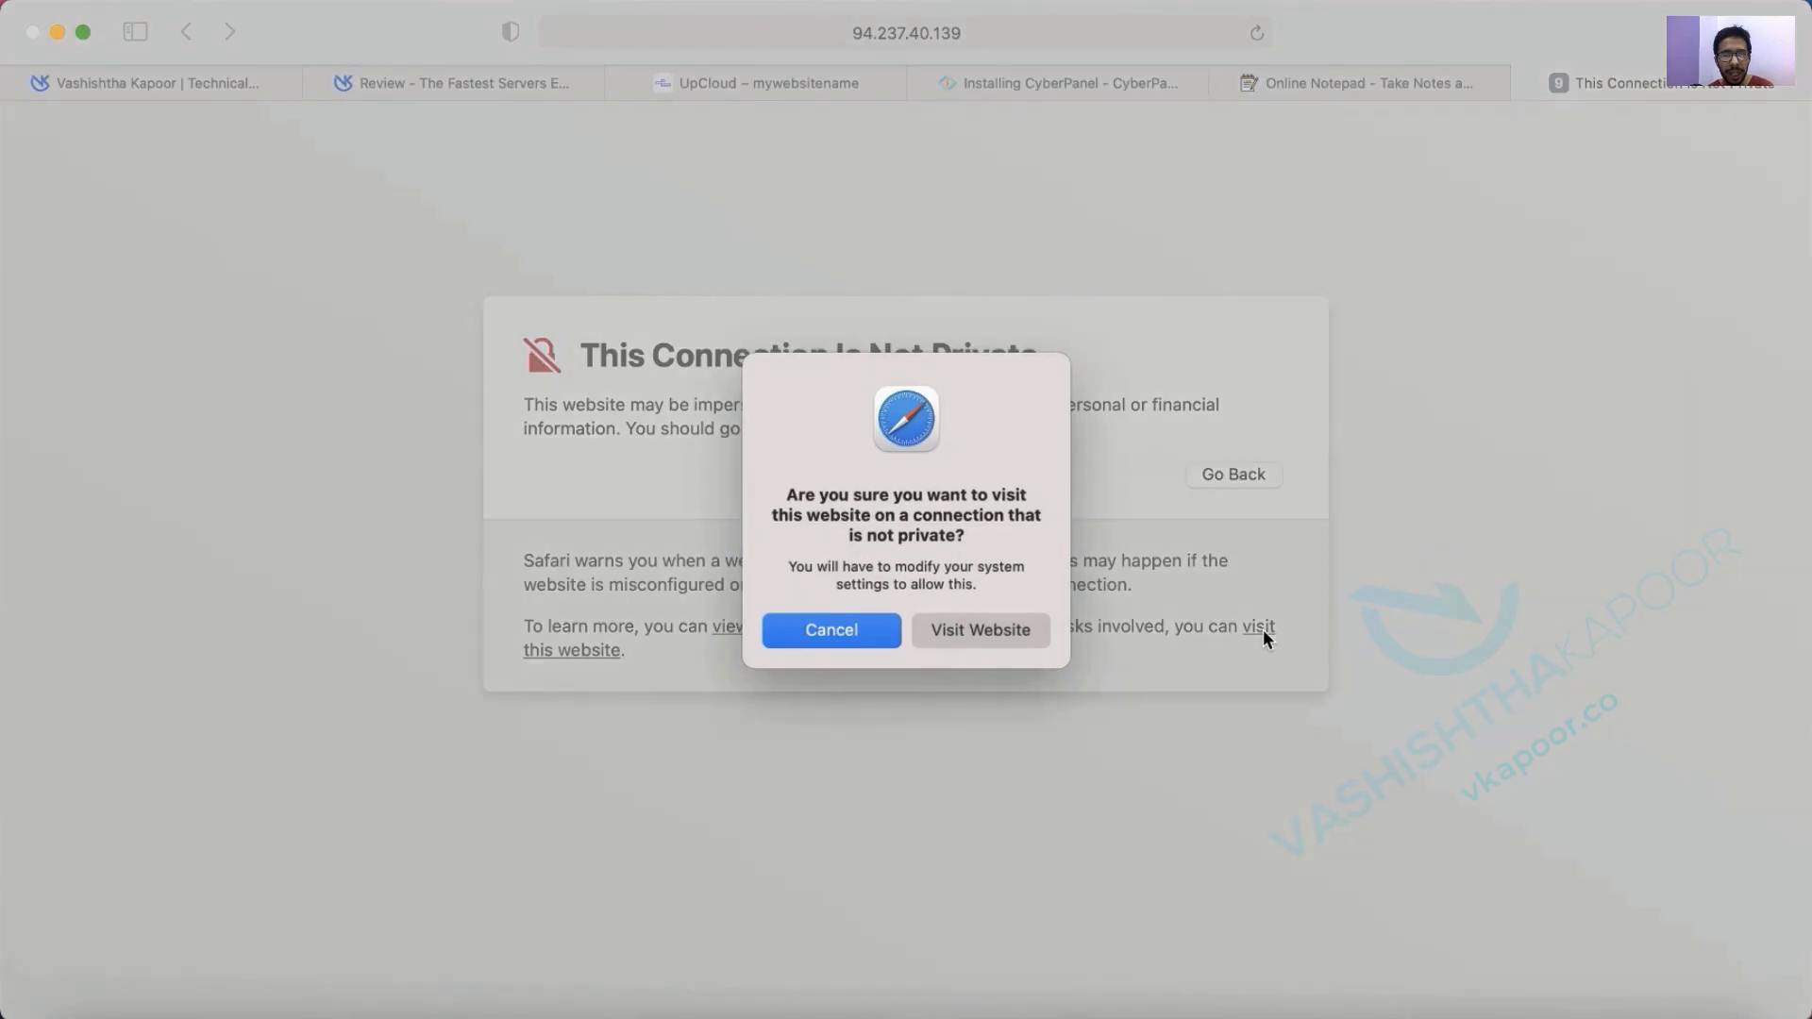
click(982, 629)
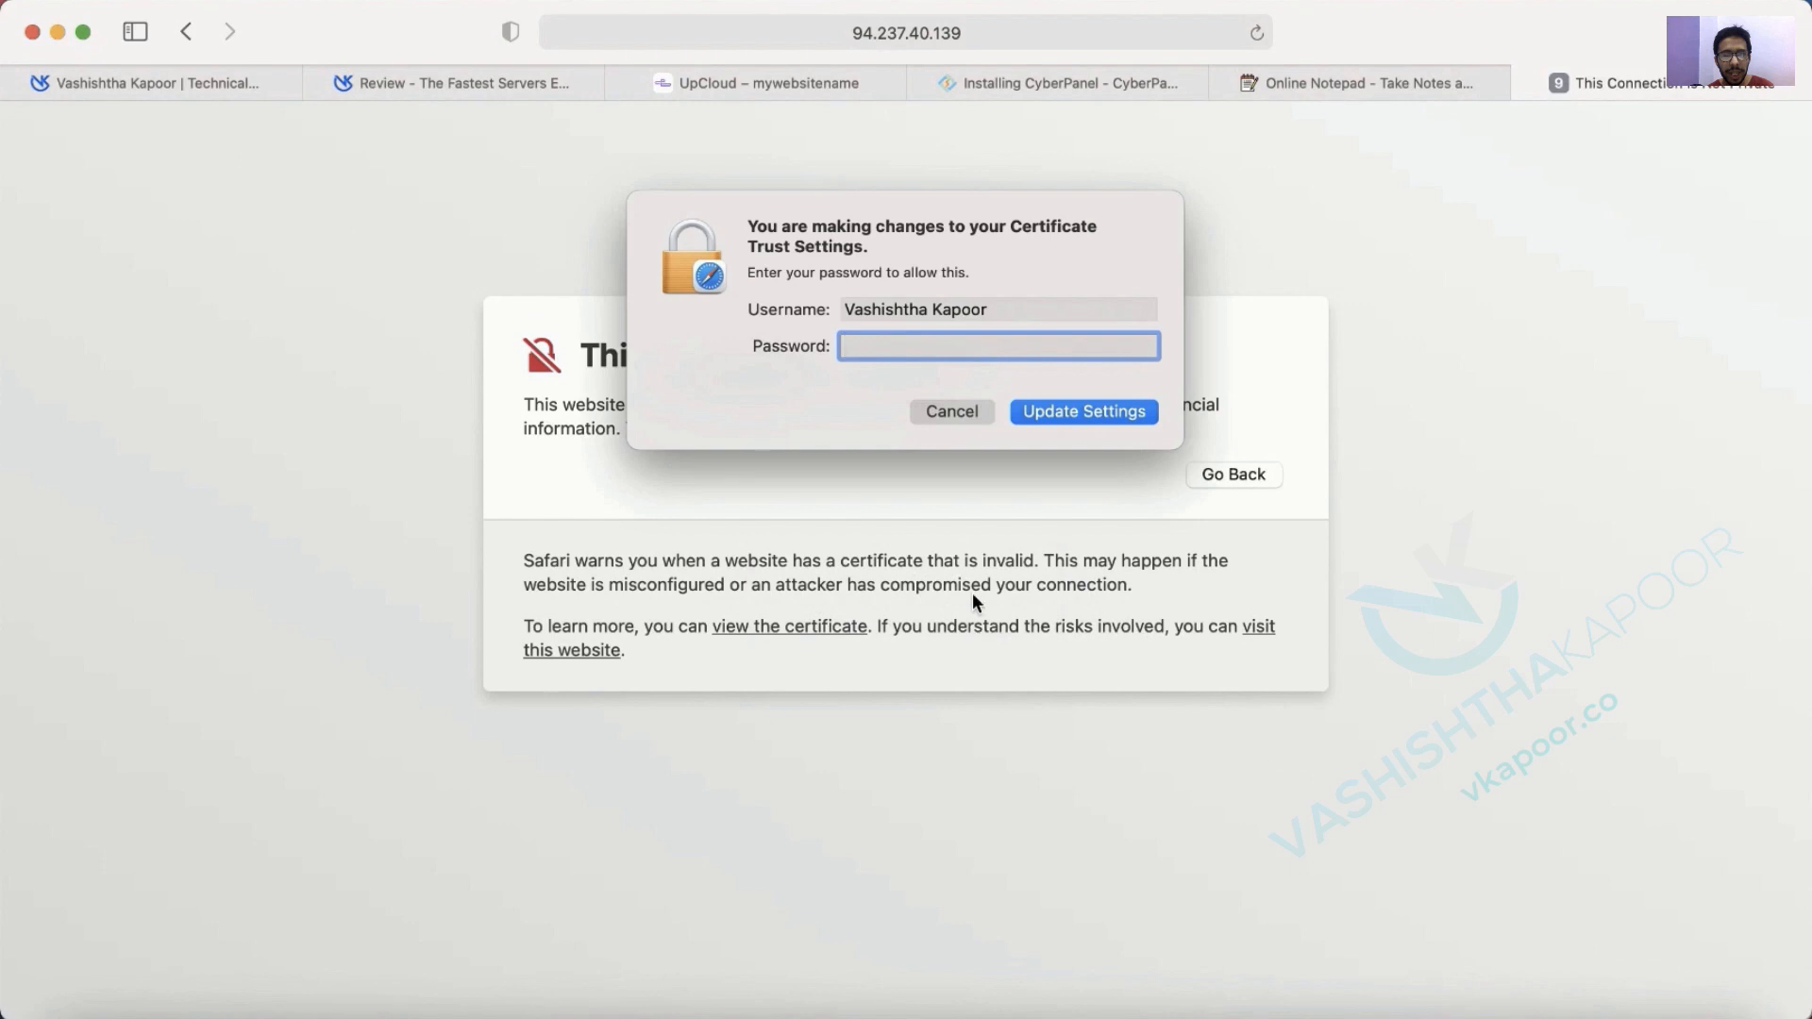
text(••••••••••)
key(Return)
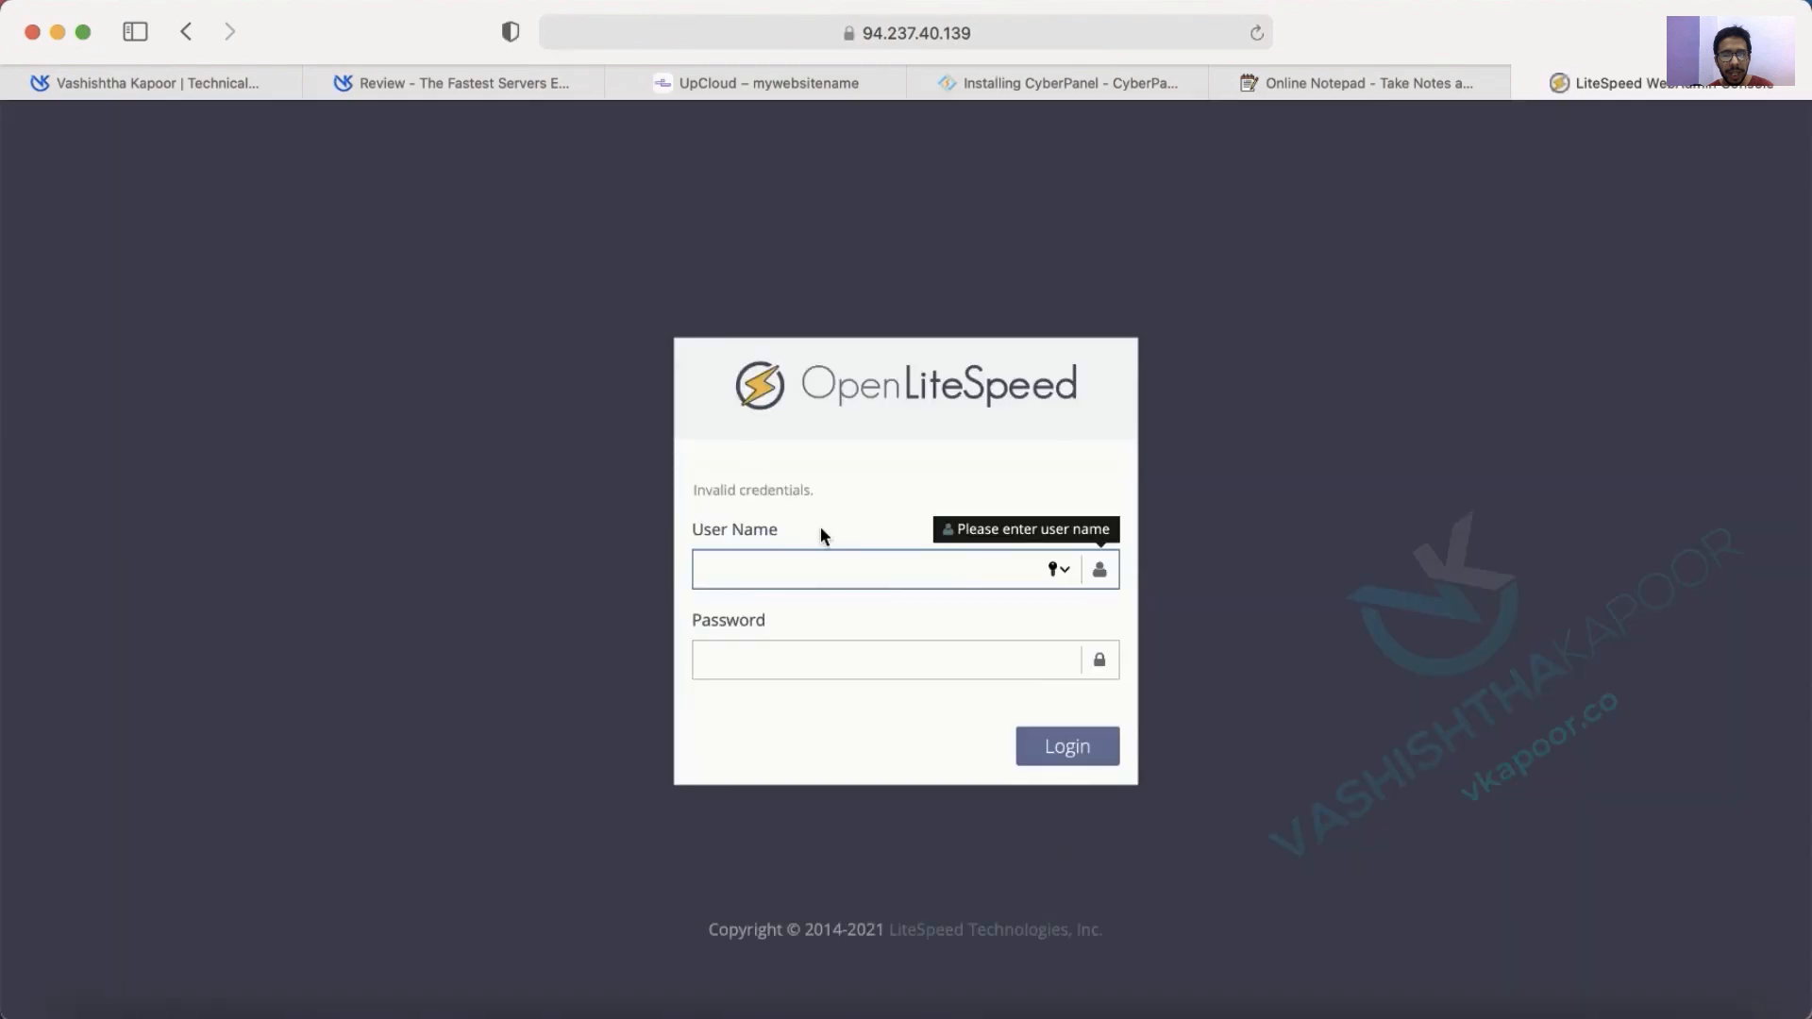
Open the port 8090 CyberPanel address from the note in a new tab.
click(1294, 85)
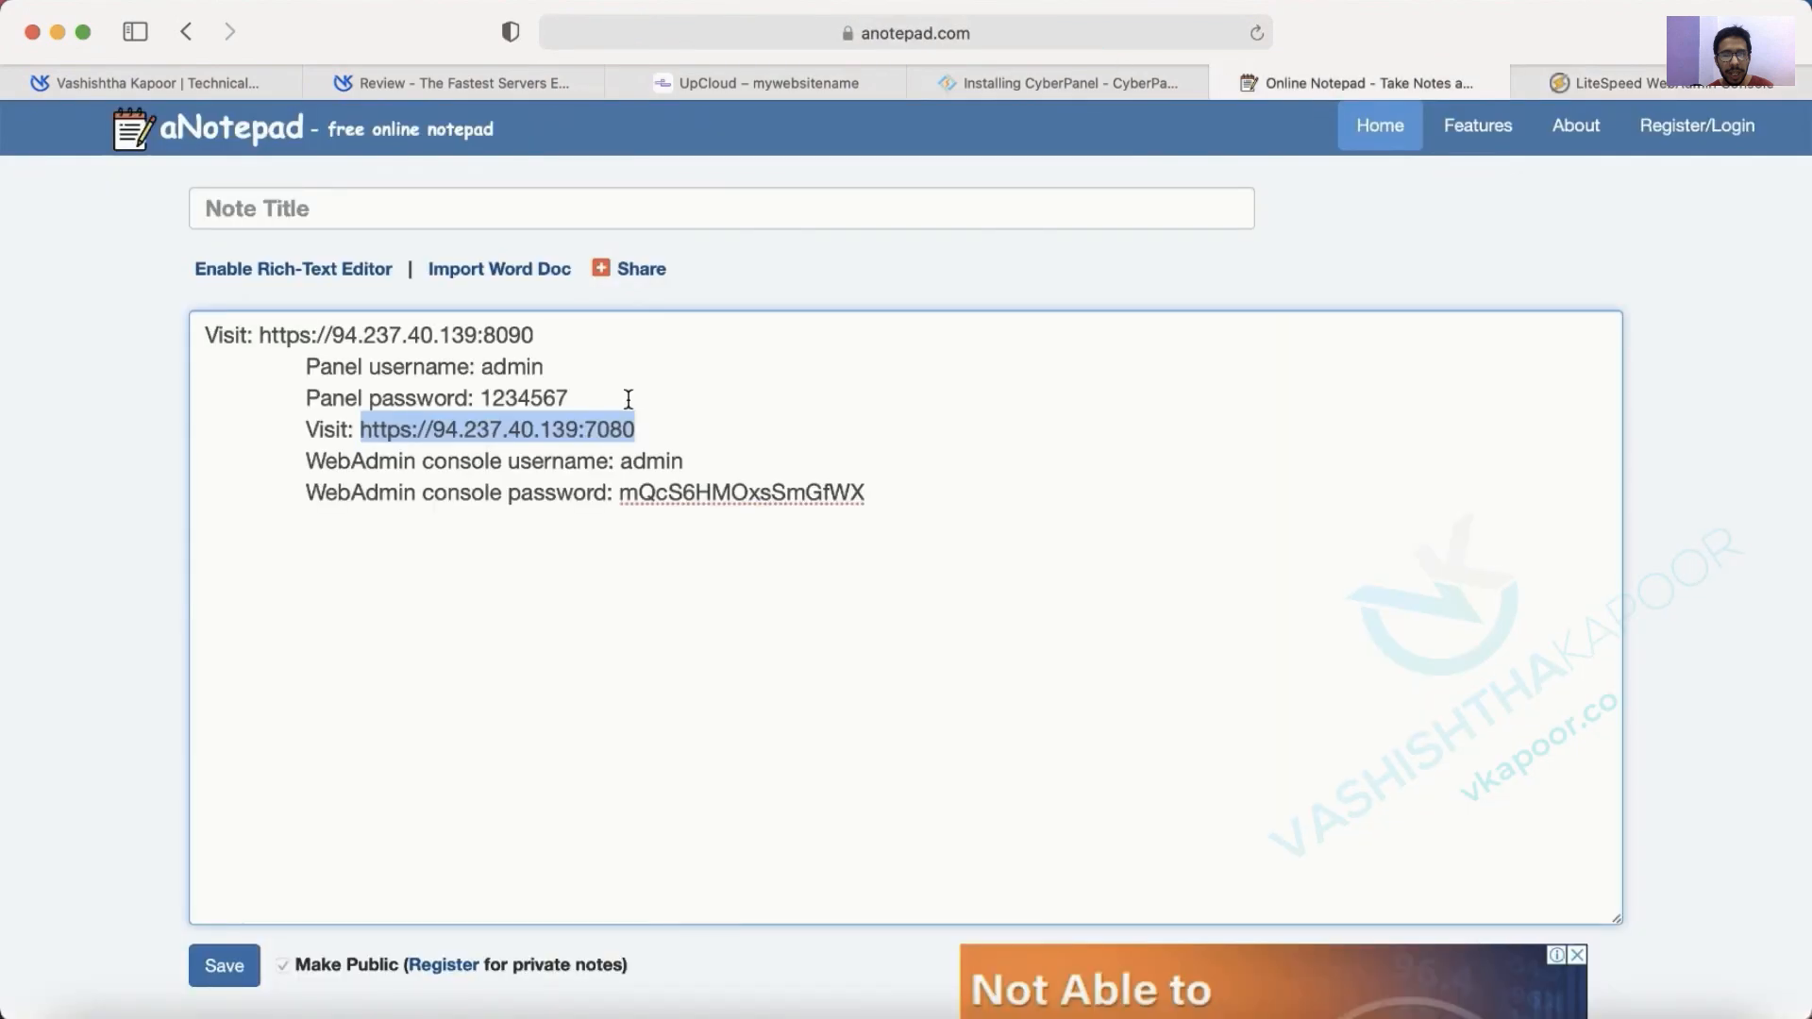
drag(258, 336, 546, 331)
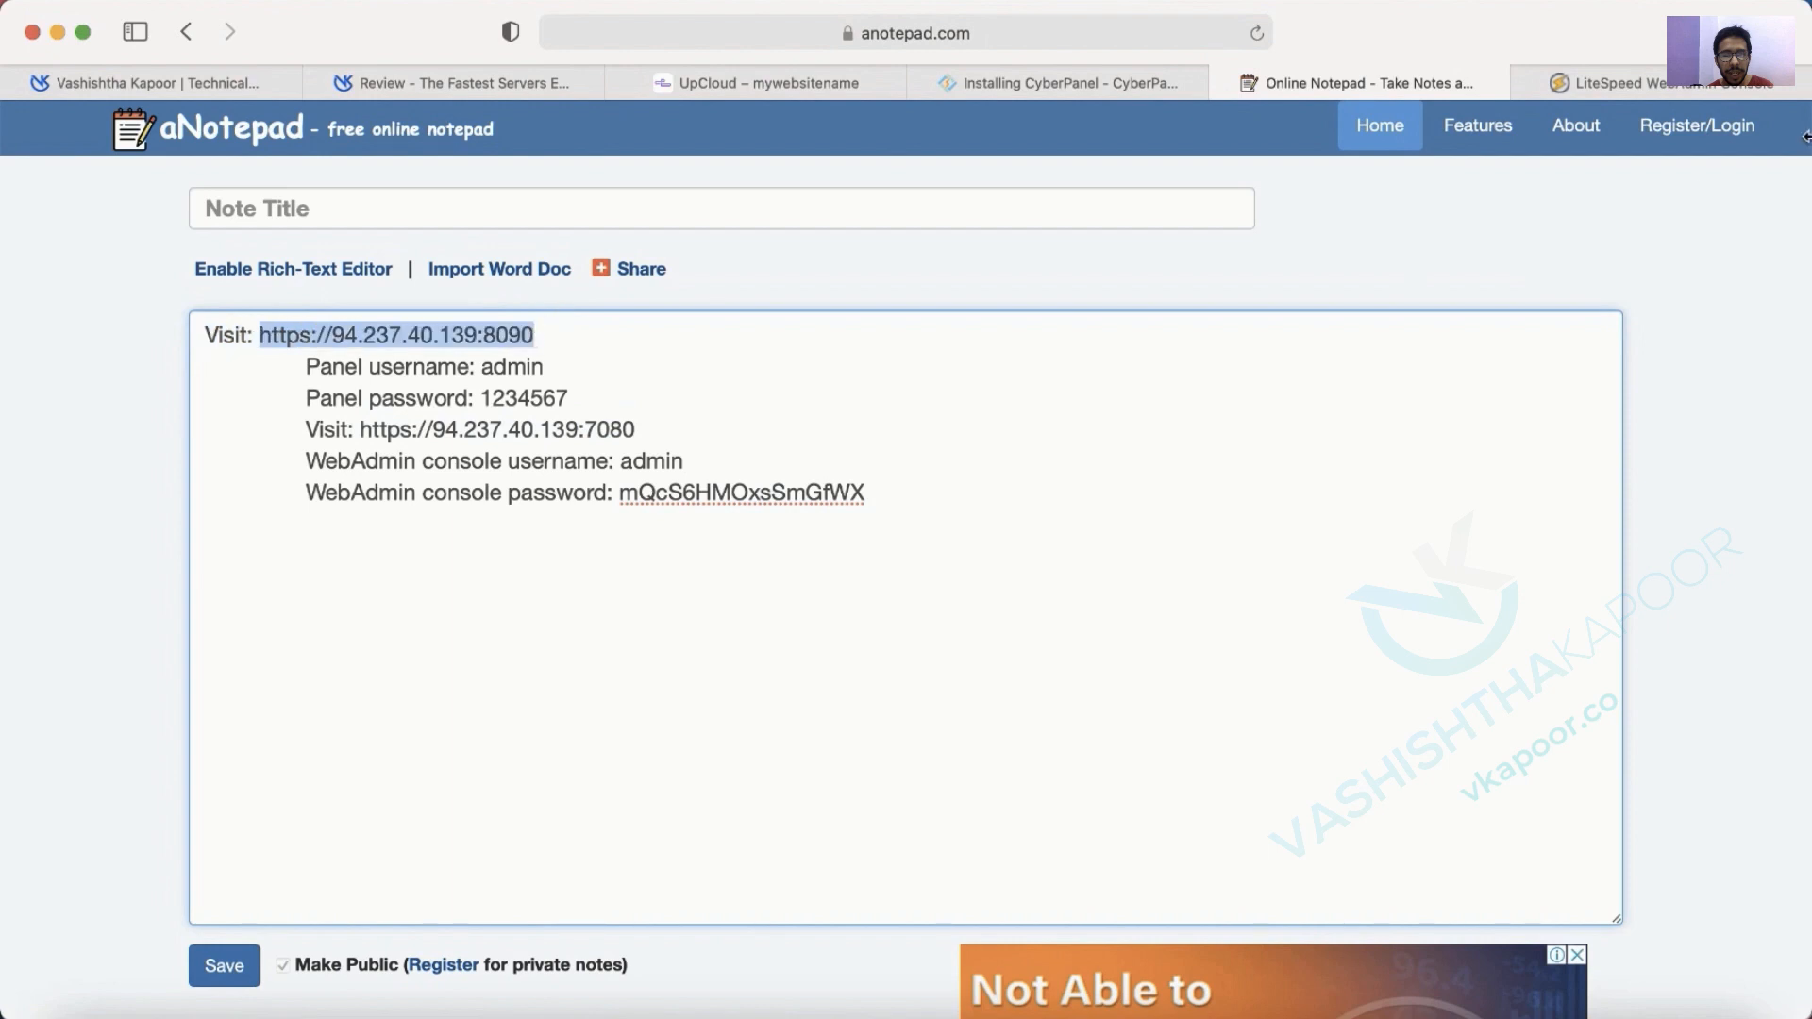
key(super+t)
key(super+v)
key(Return)
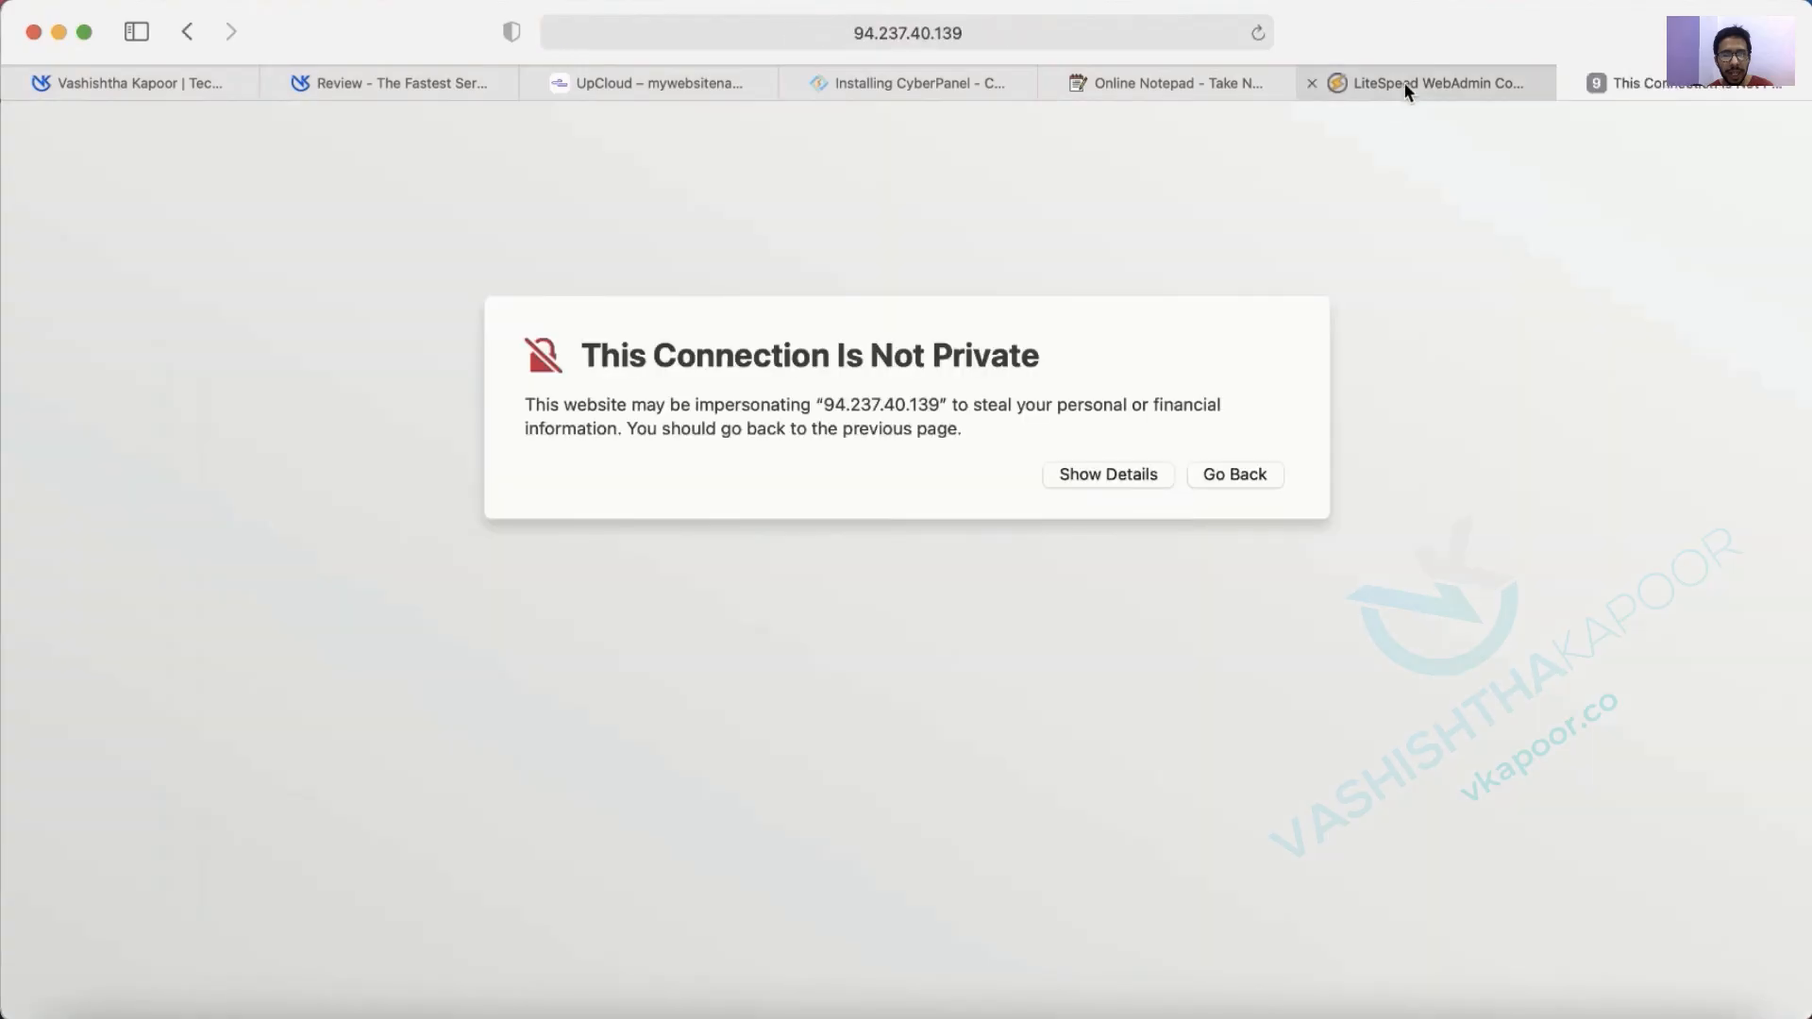
Log in to OpenLiteSpeed WebAdmin as admin with the noted password, then close its tab.
click(1404, 83)
click(1161, 87)
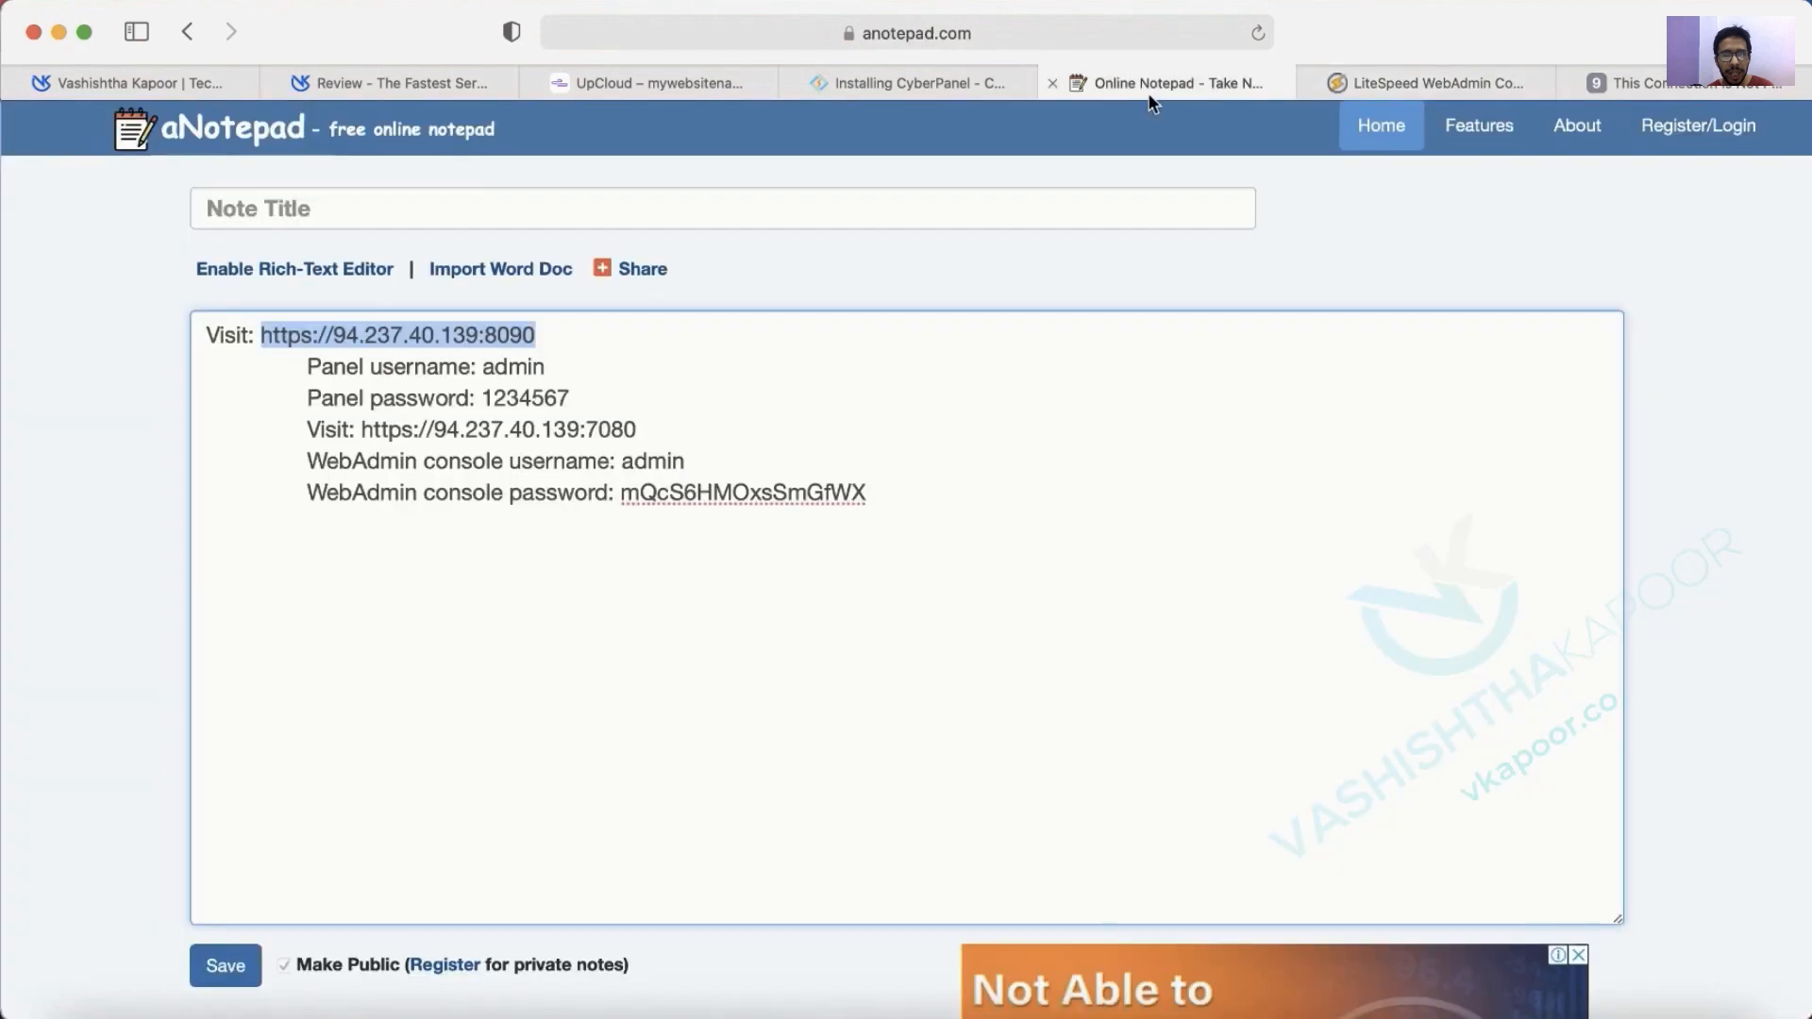
double_click(640, 460)
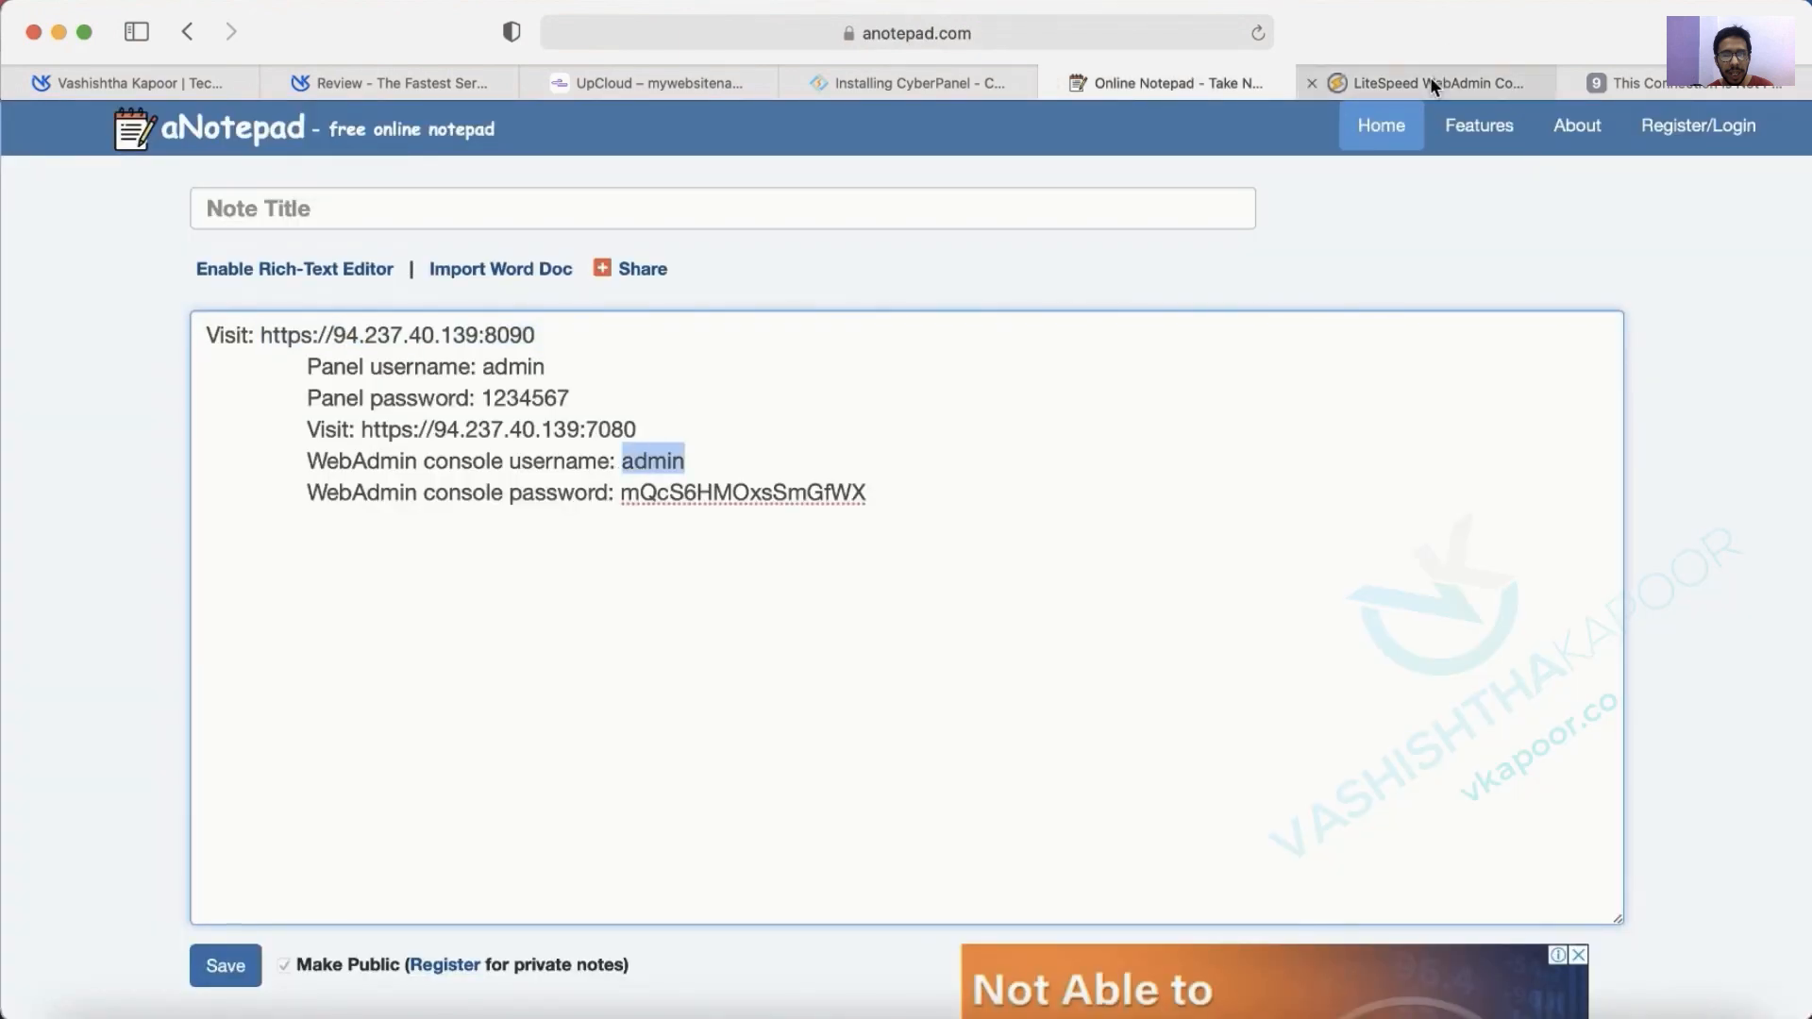
click(1430, 79)
key(super+v)
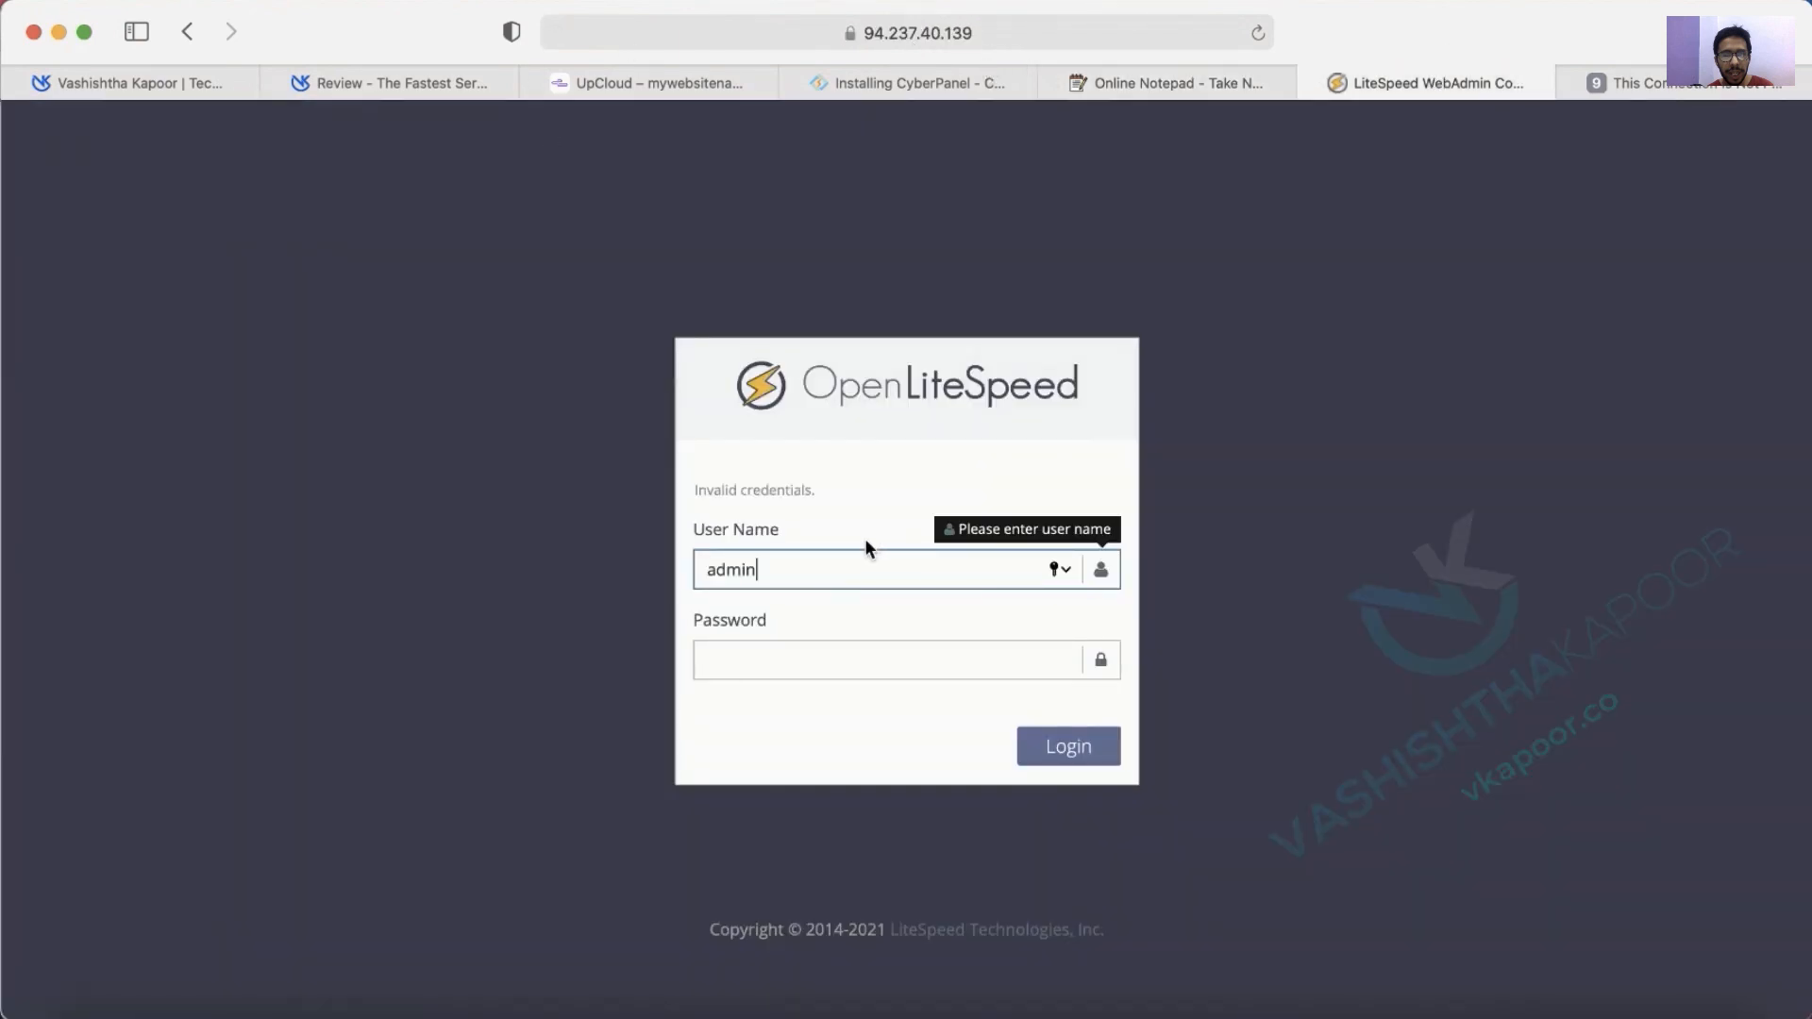
click(1161, 84)
drag(622, 493, 866, 493)
click(1369, 79)
click(848, 658)
key(super+v)
click(1020, 765)
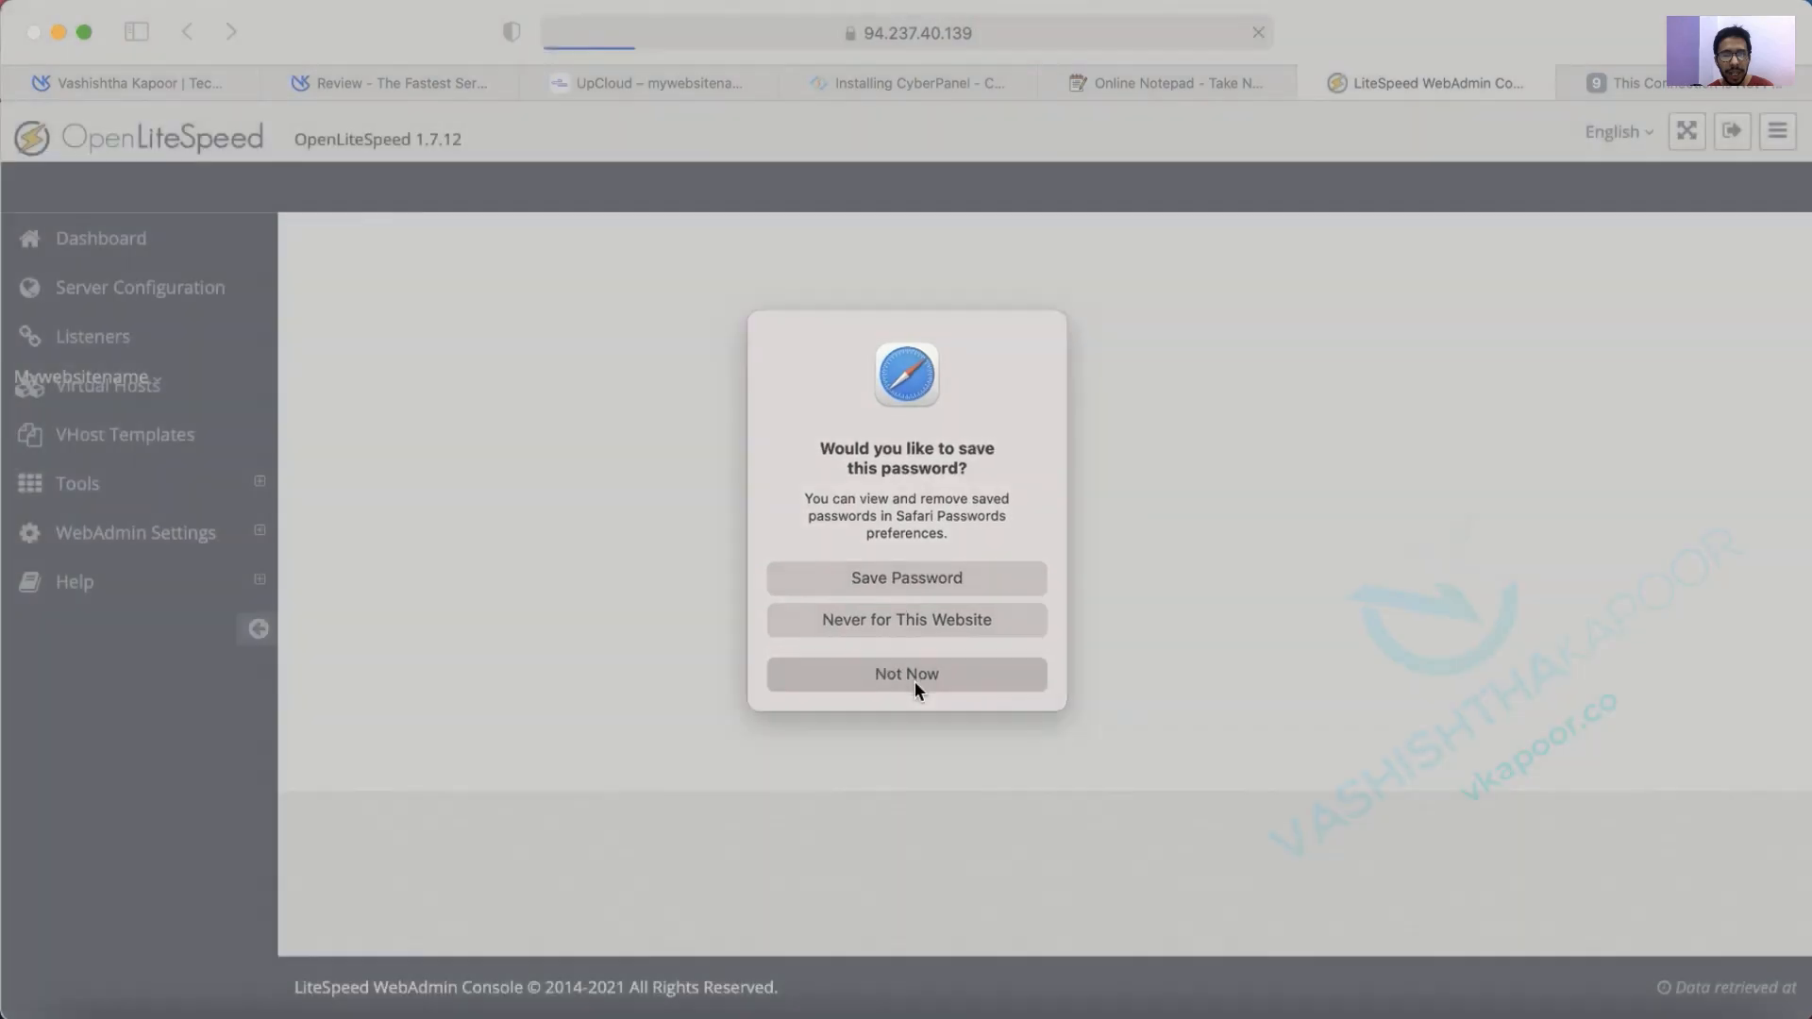
click(915, 676)
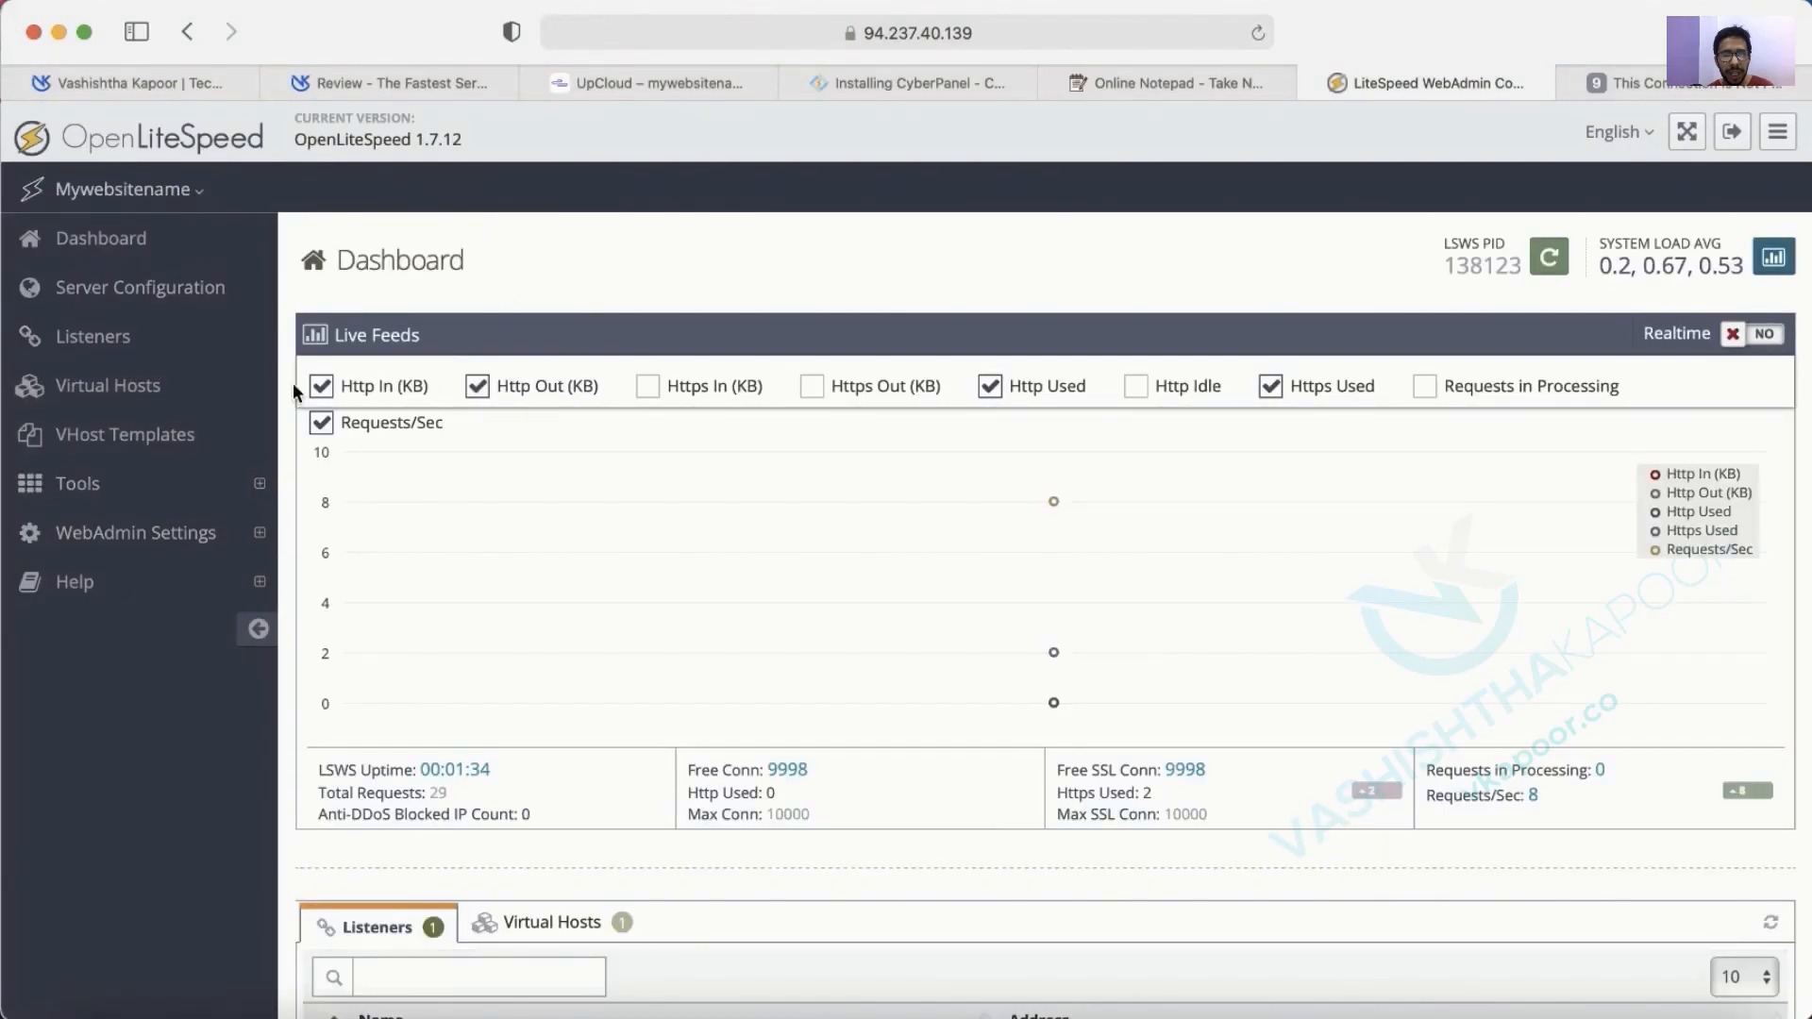
click(194, 188)
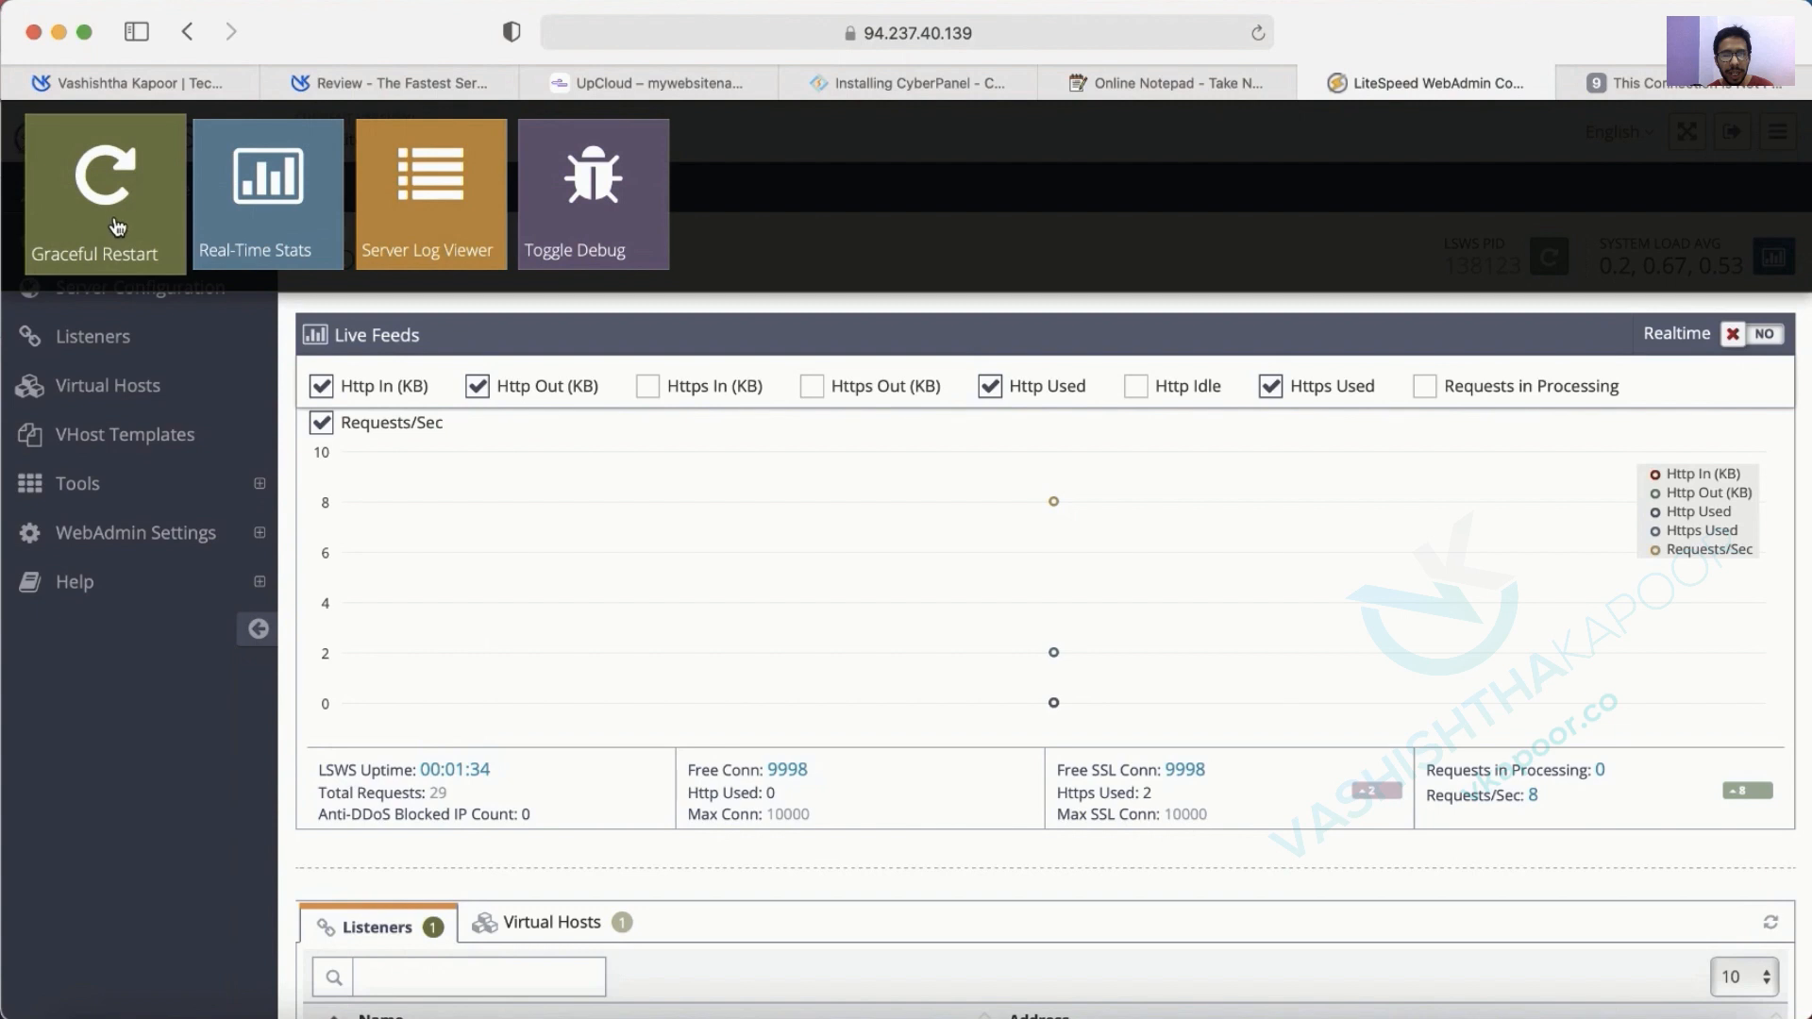
click(1313, 83)
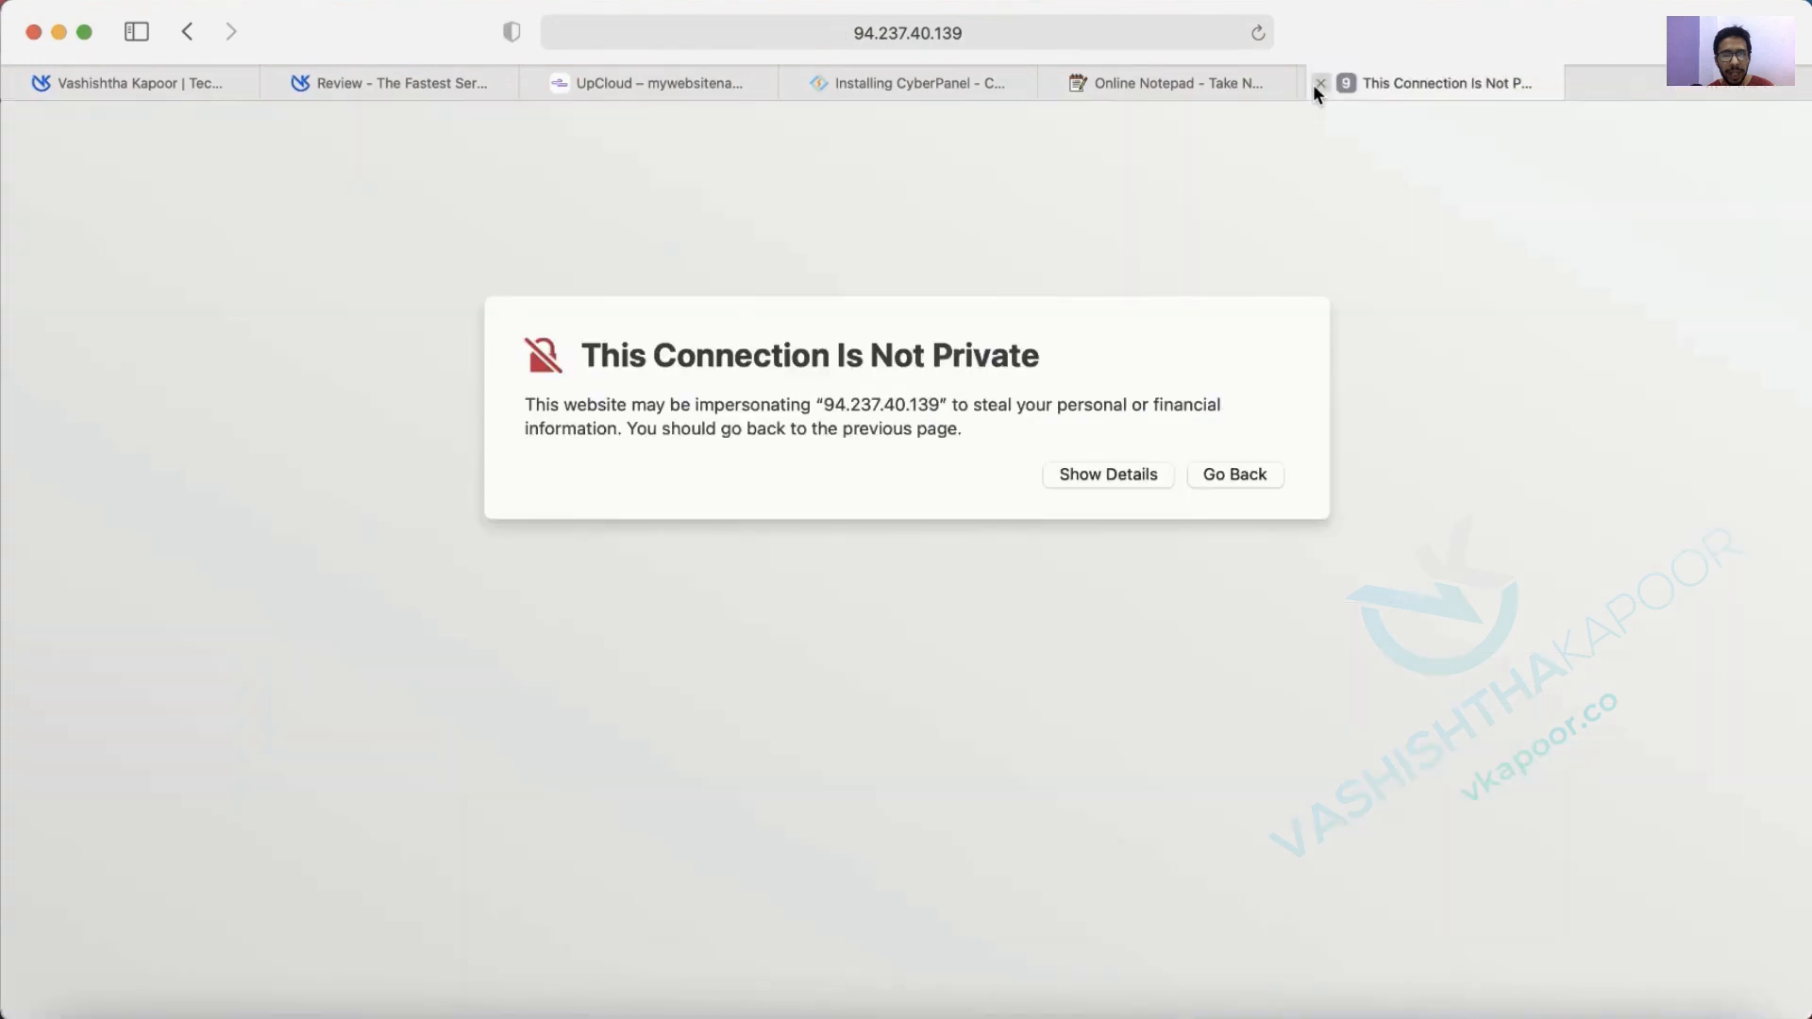
Visit the 8090 panel despite the certificate warning, trusting it with the Mac password.
click(1146, 472)
click(1256, 629)
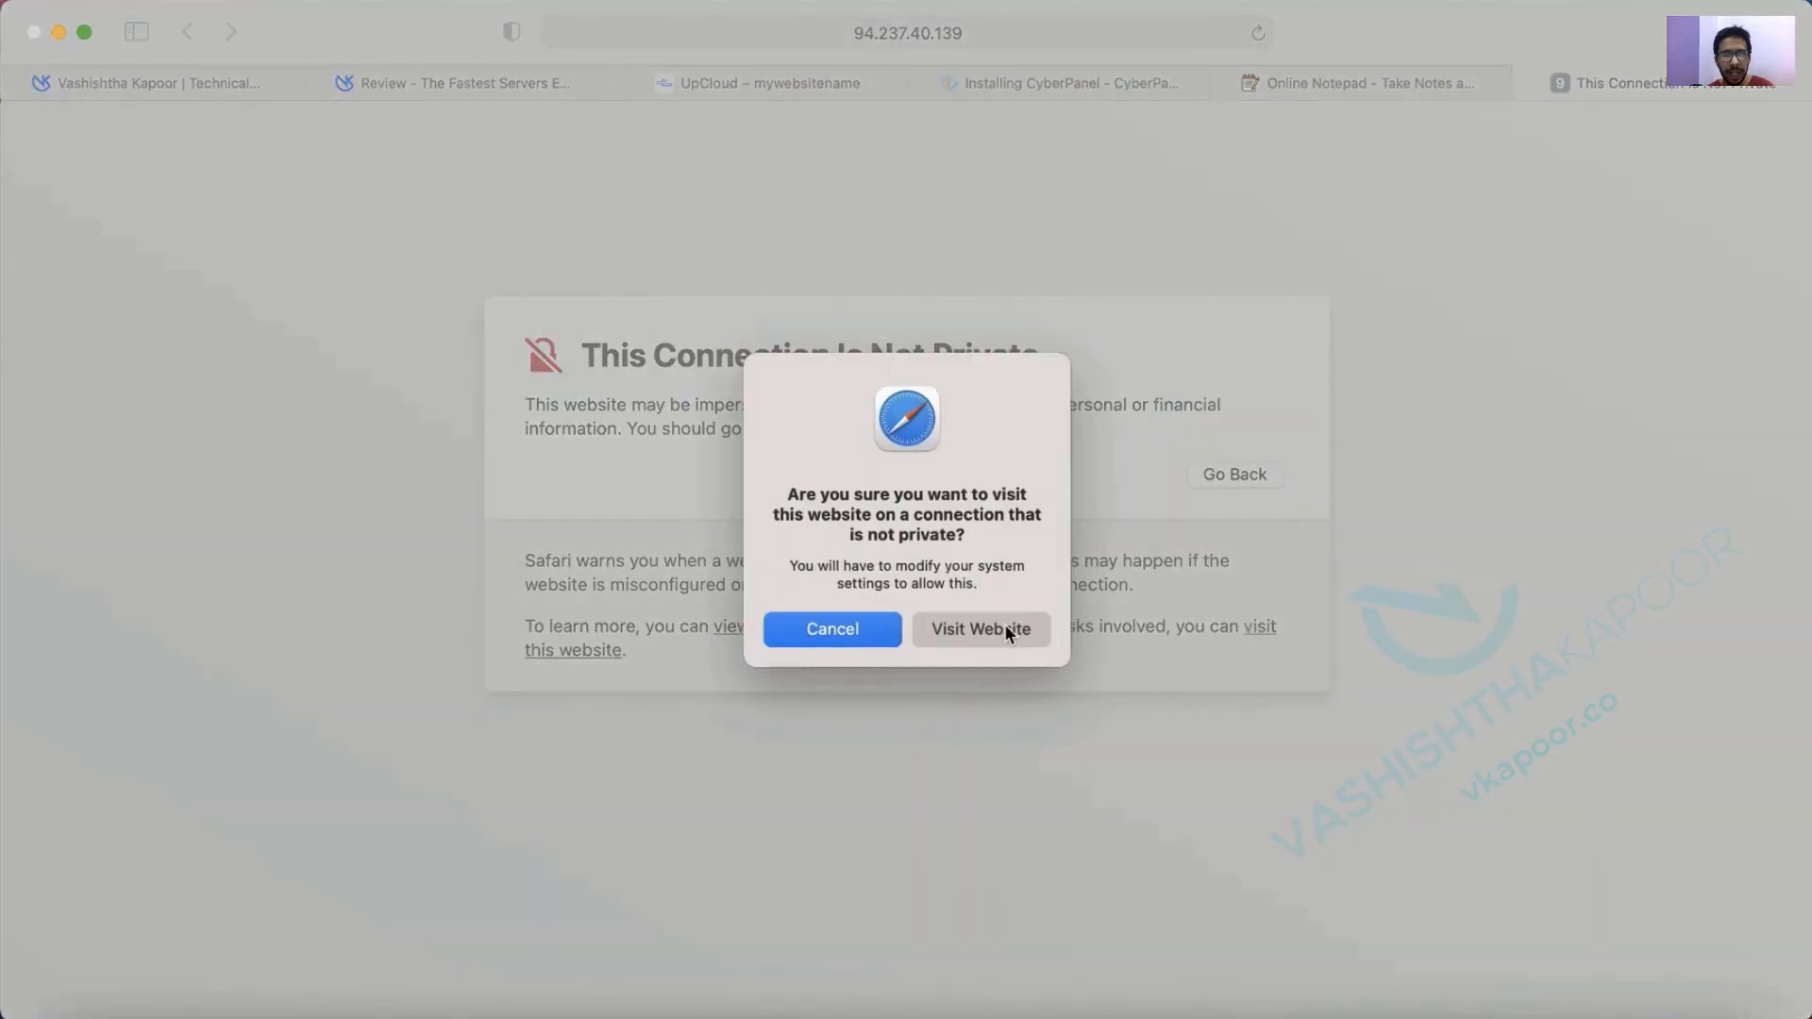
click(1004, 628)
text(•••••)
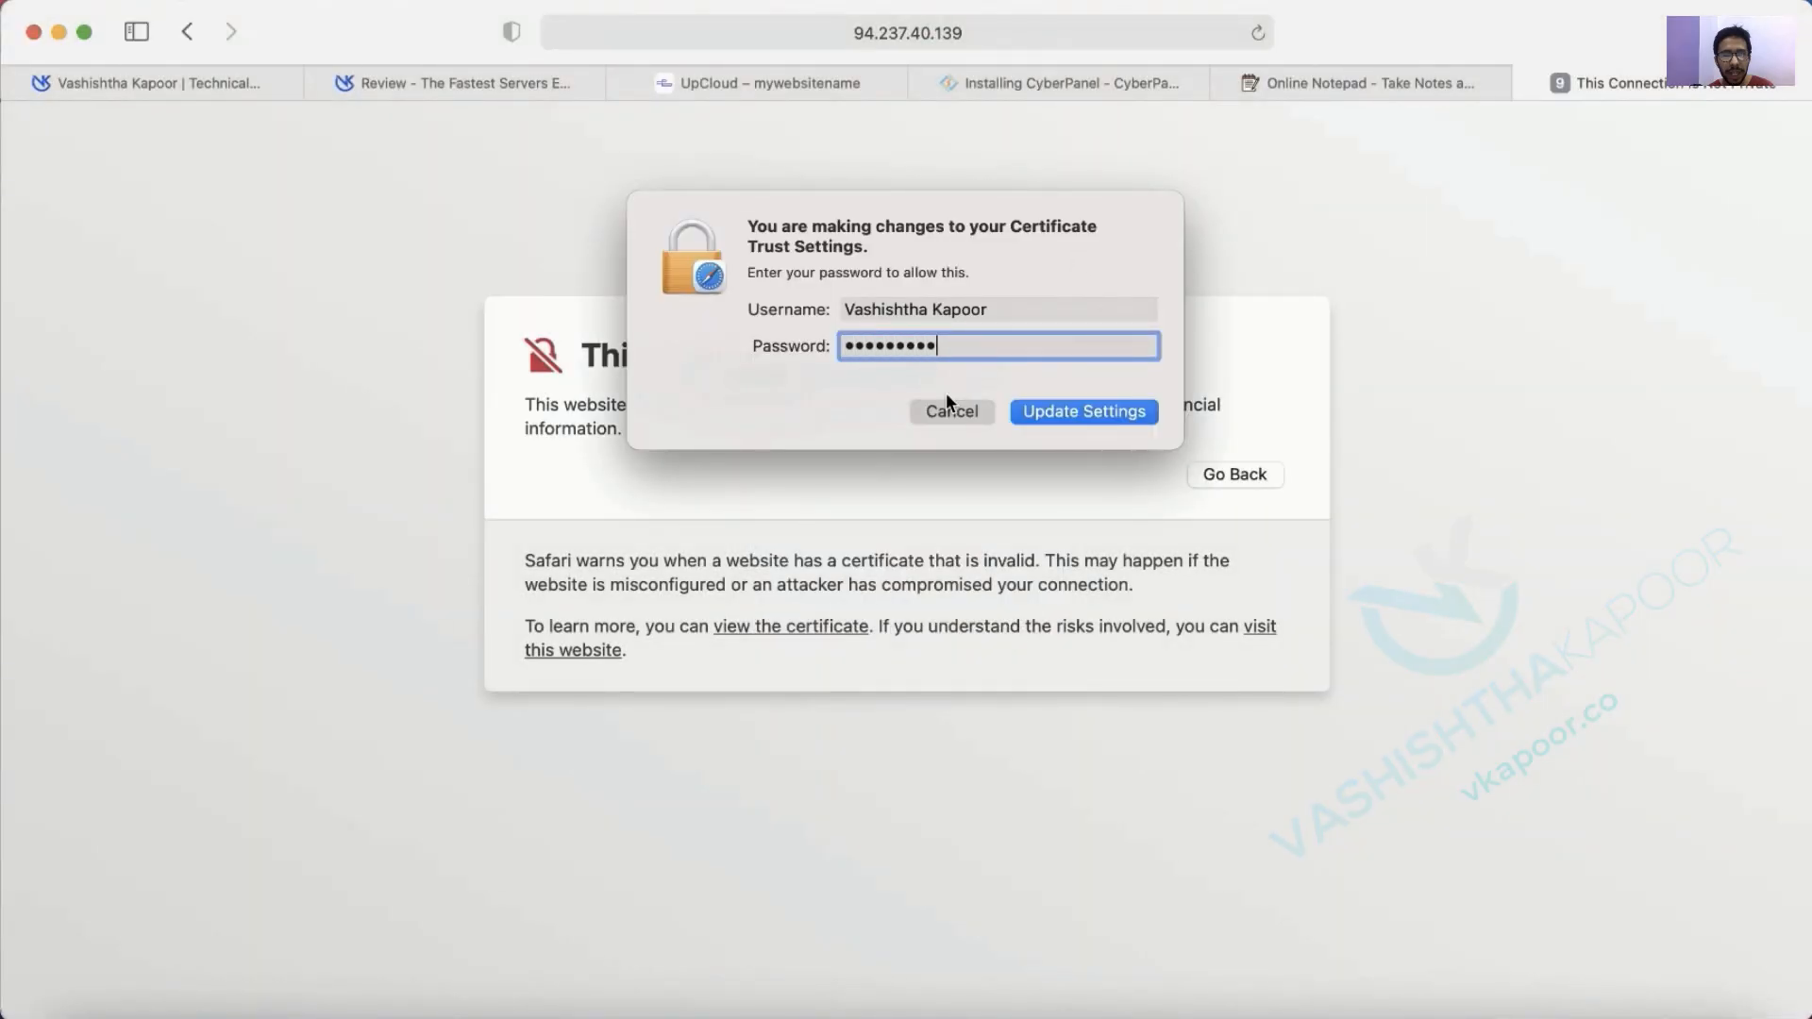
text(••••••)
key(Return)
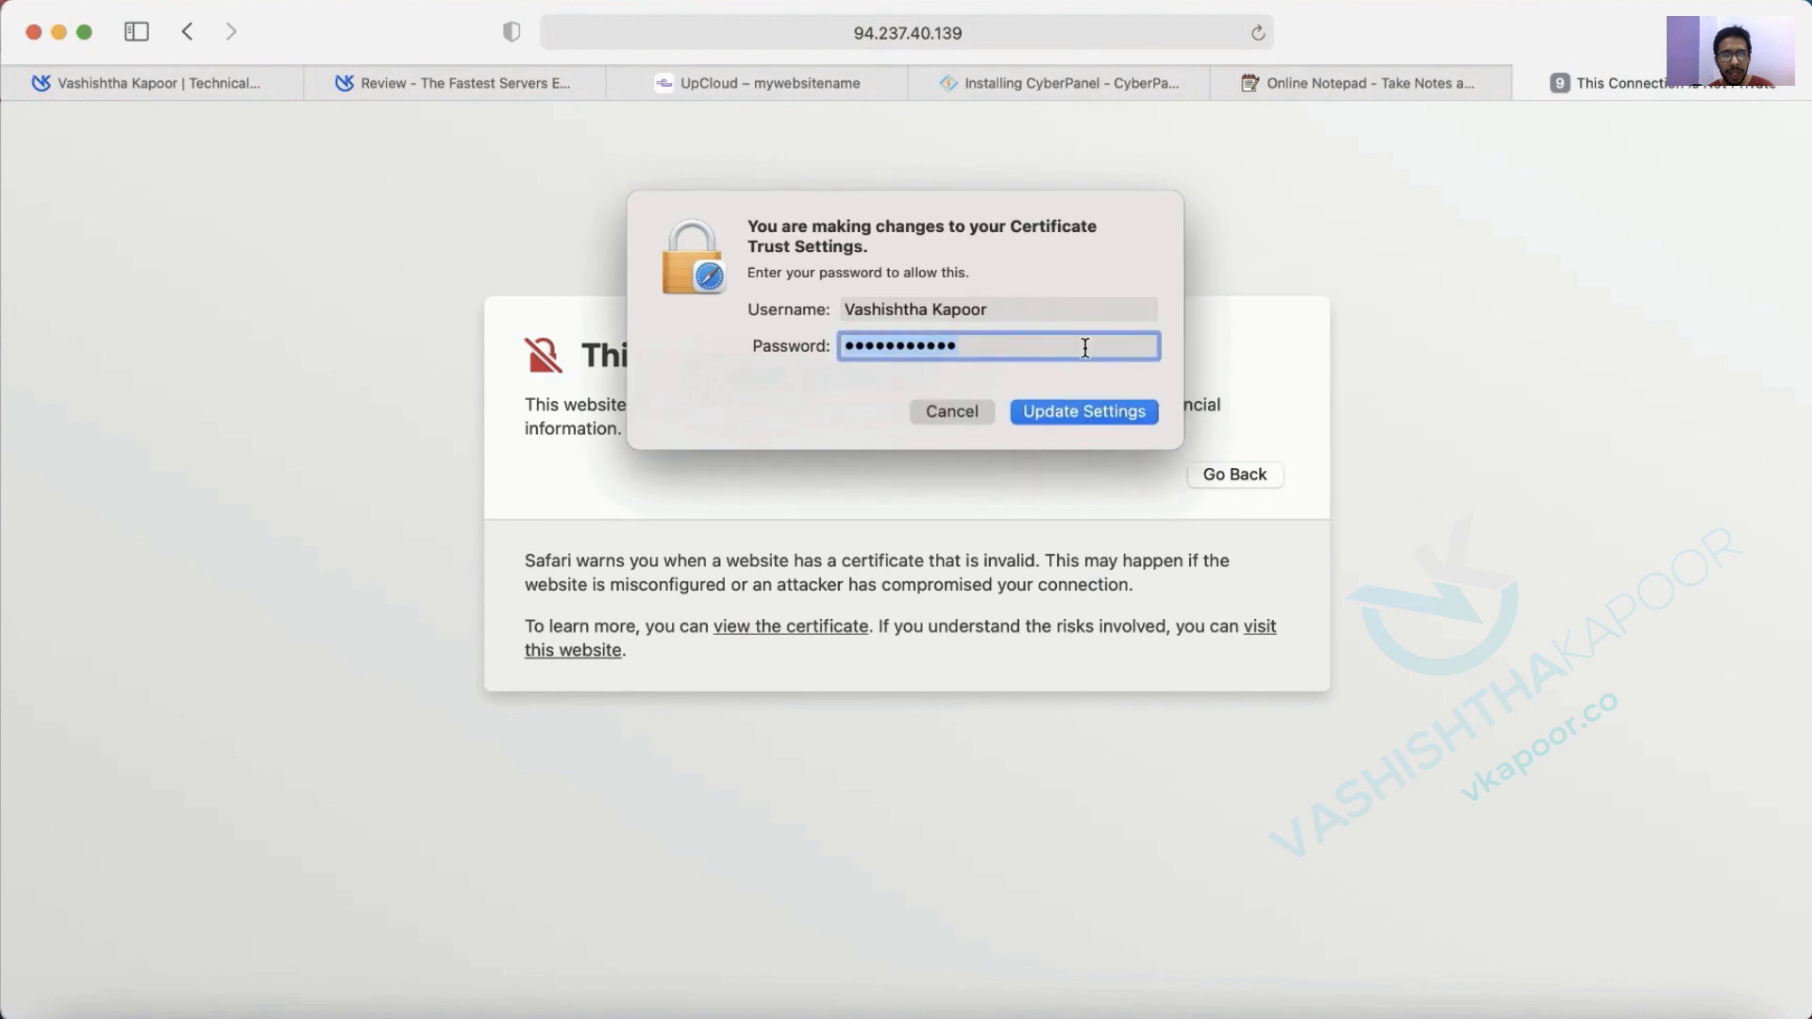
text(••••••••••)
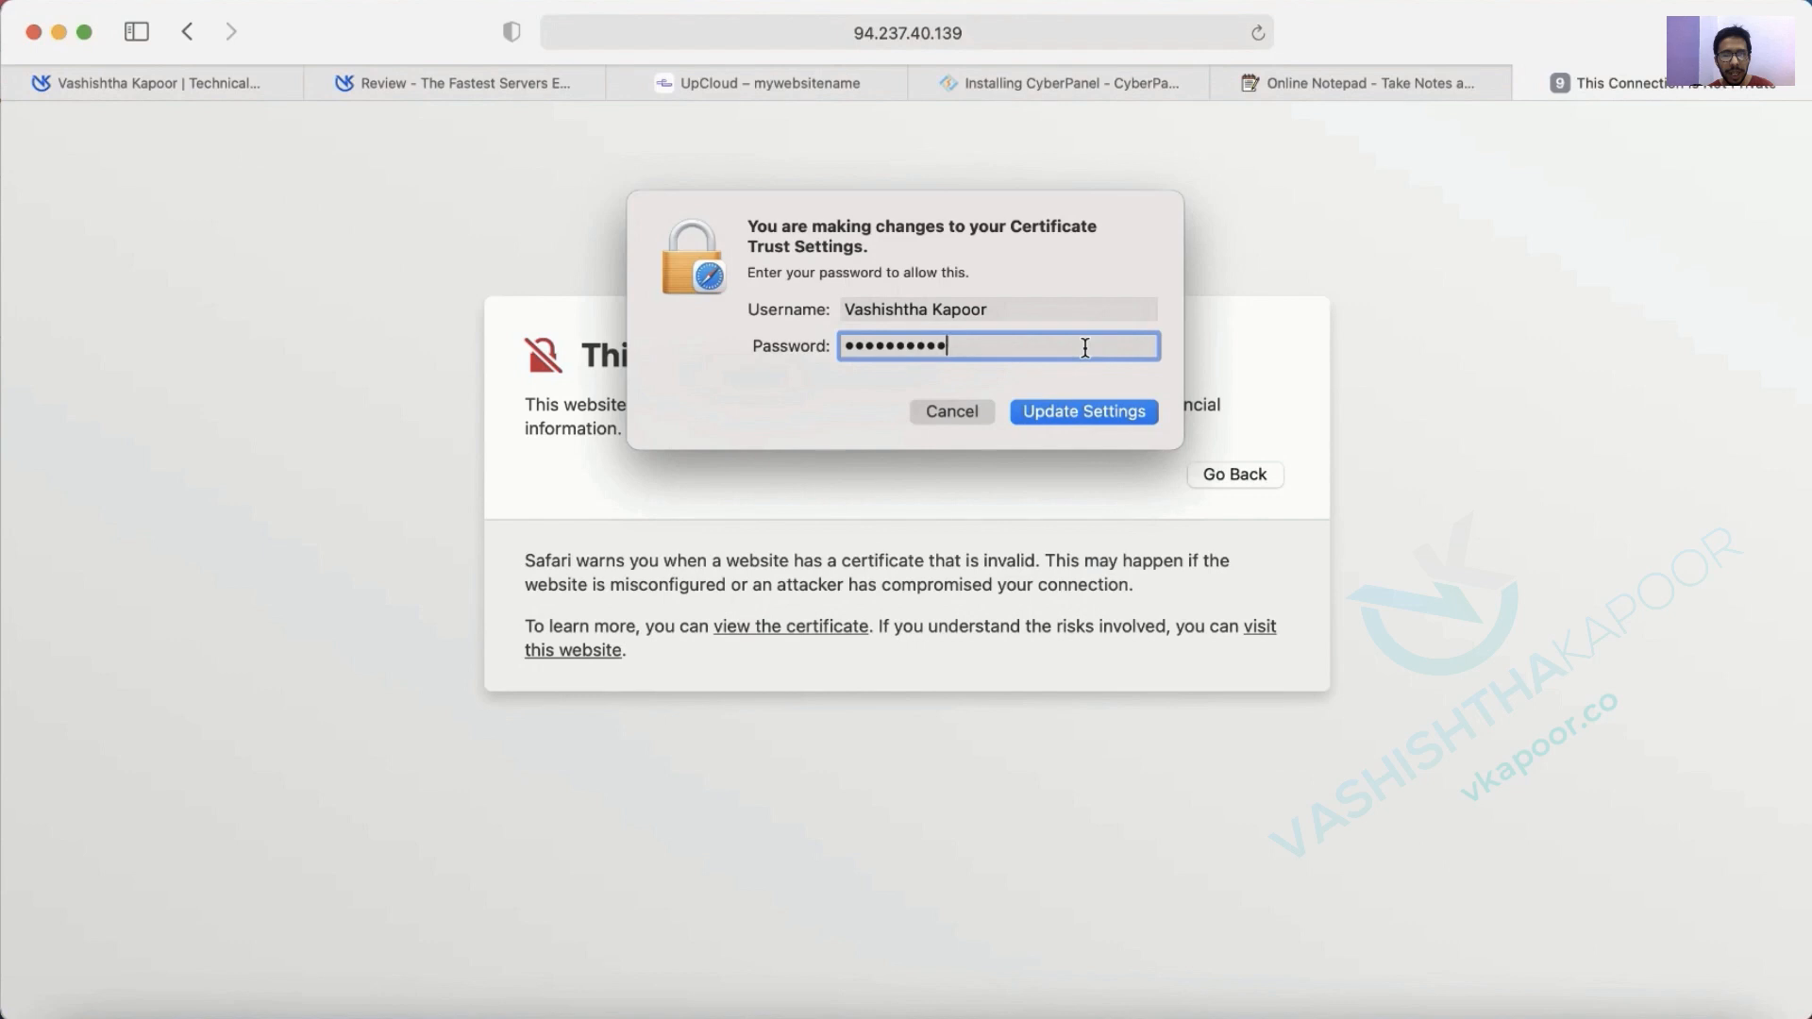
key(Return)
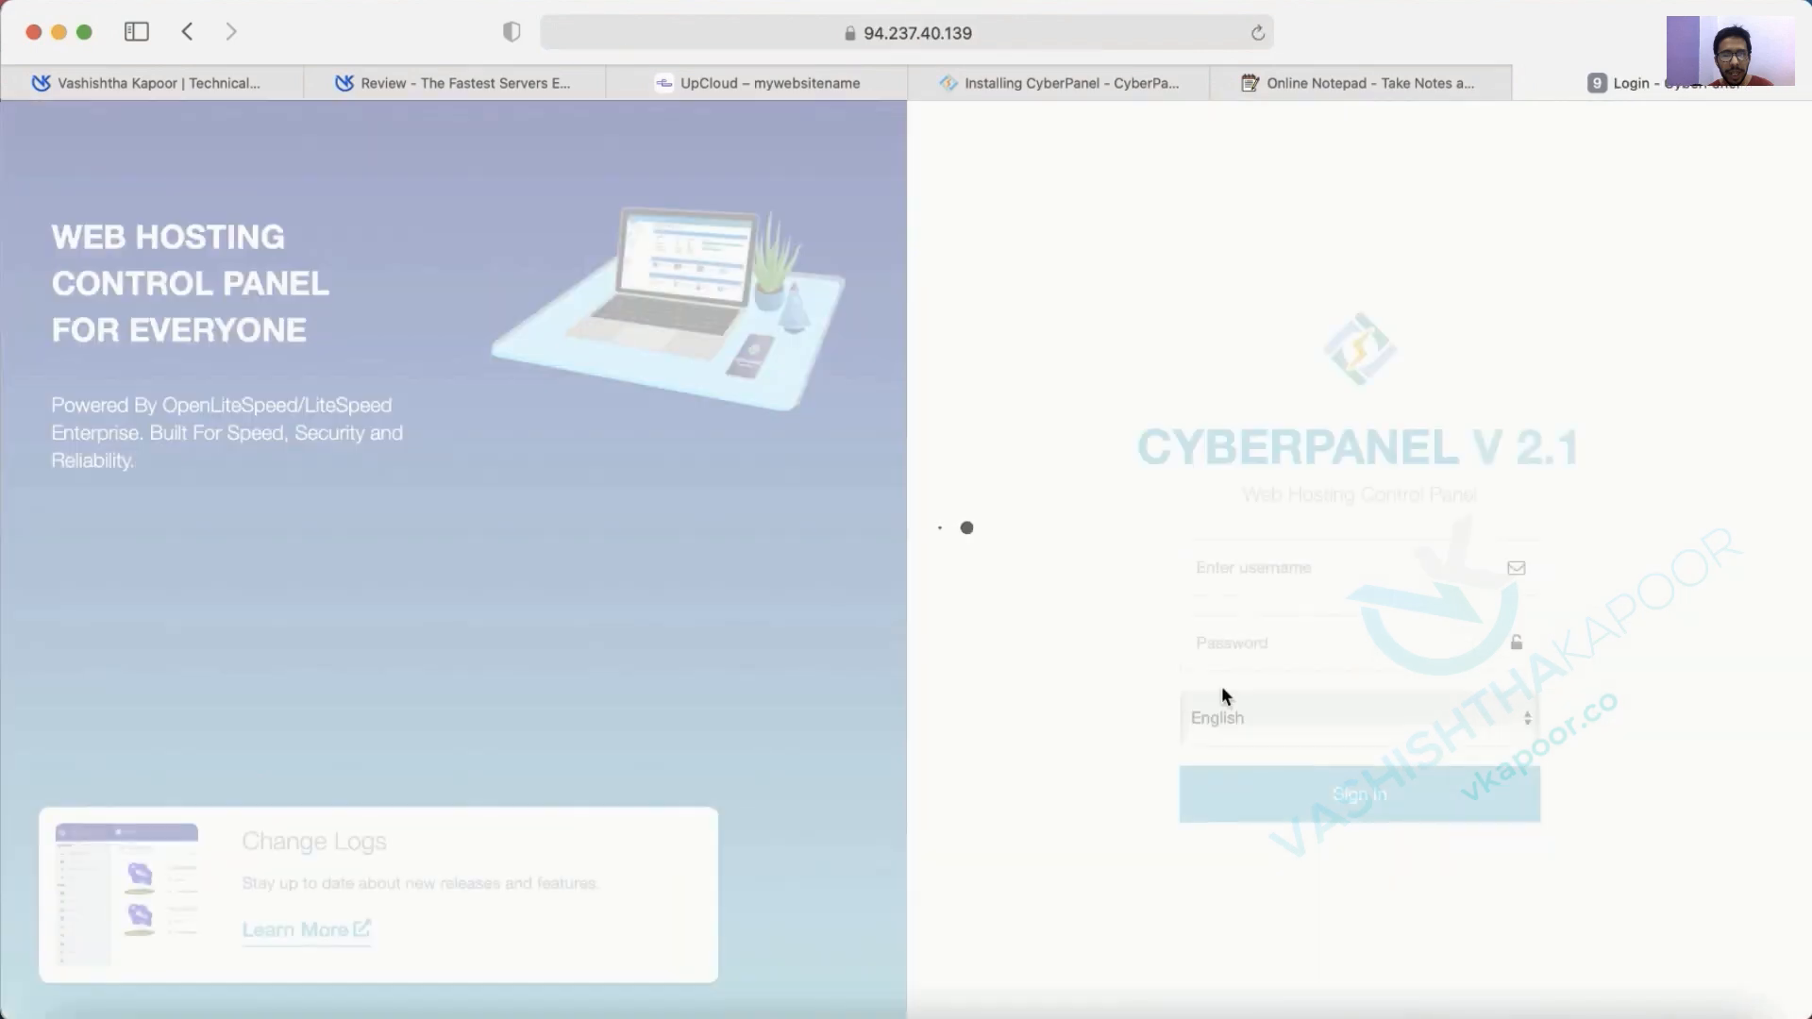
Sign in to CyberPanel as admin with the panel password and decline saving it.
click(1284, 567)
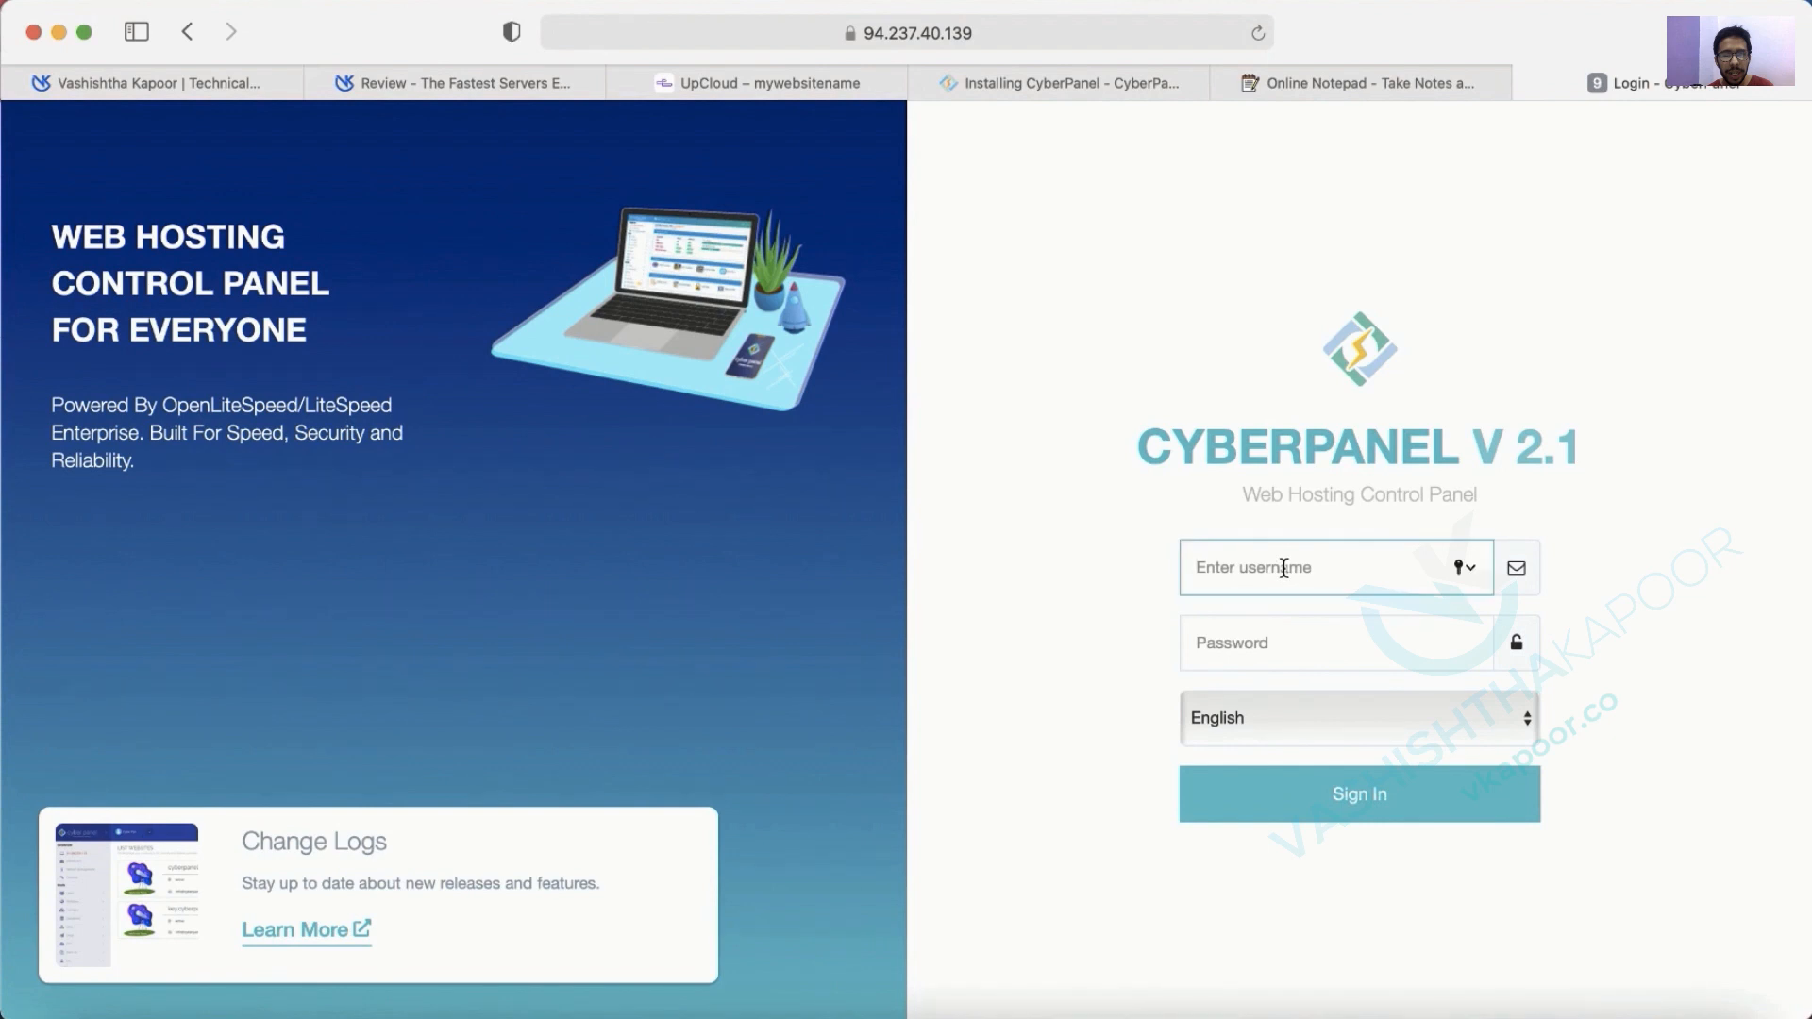
text(admin)
key(Tab)
text(•)
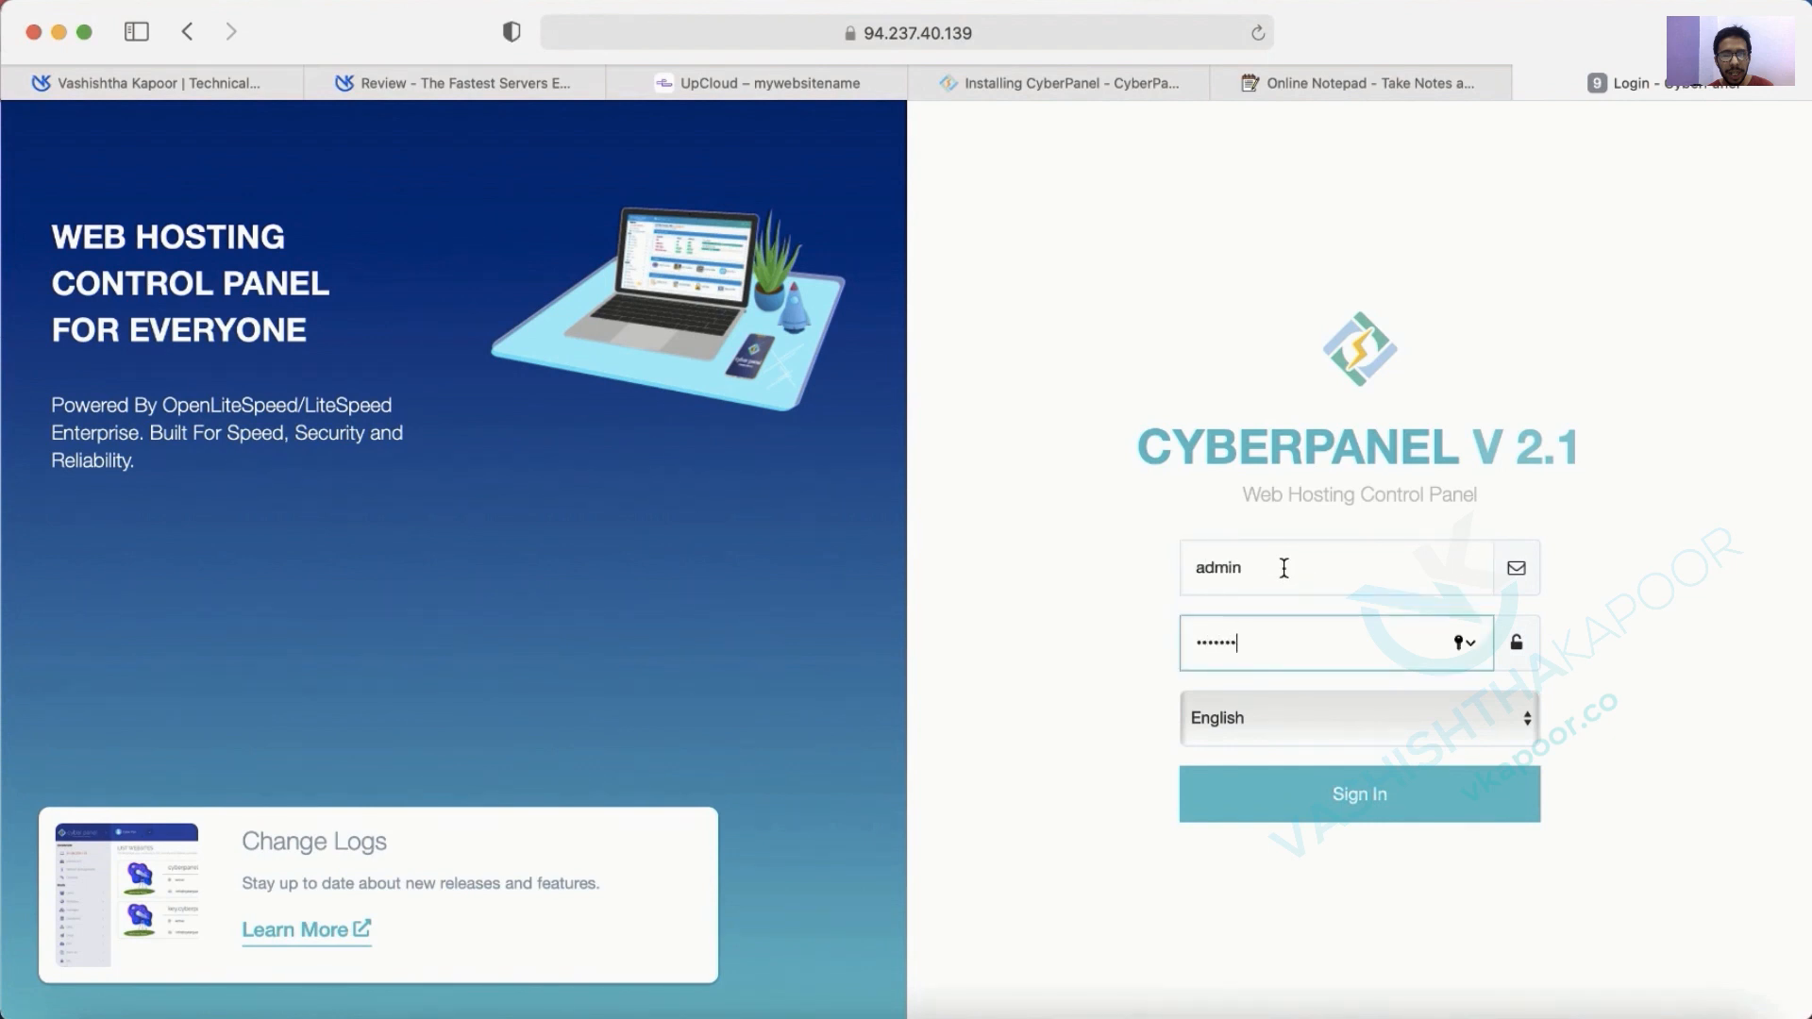
text(••••••)
click(1300, 804)
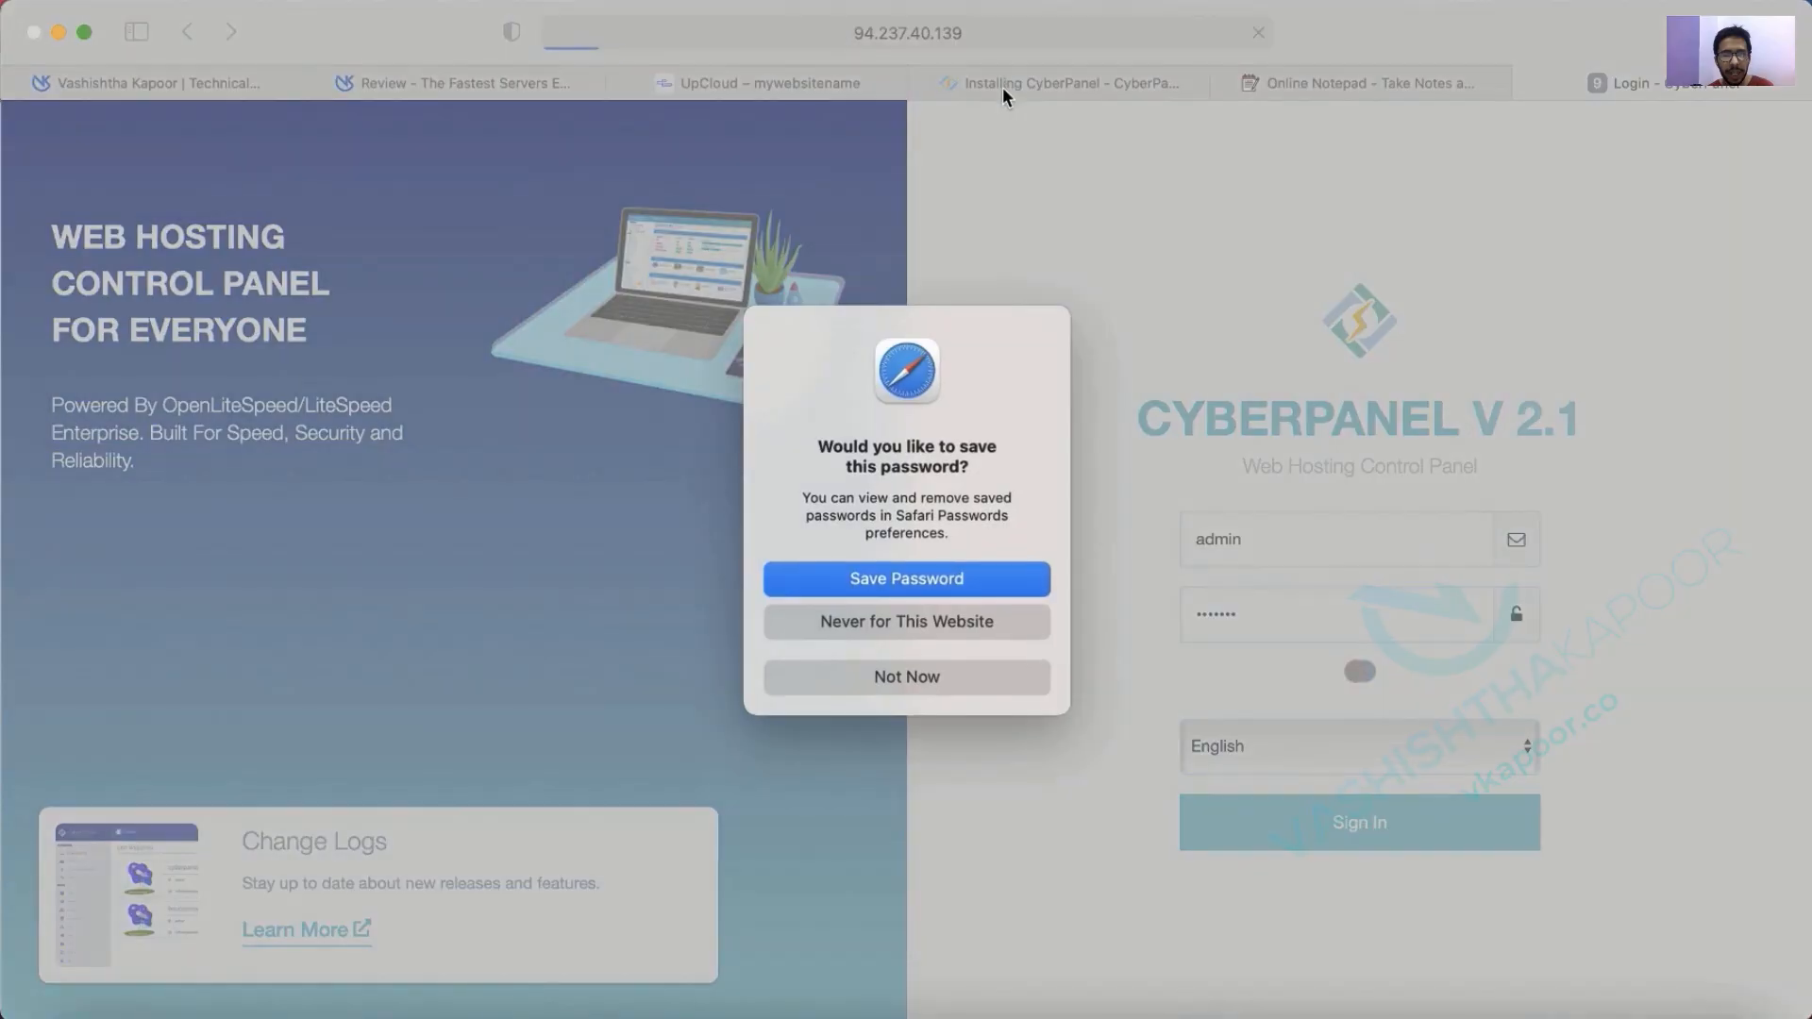
click(938, 677)
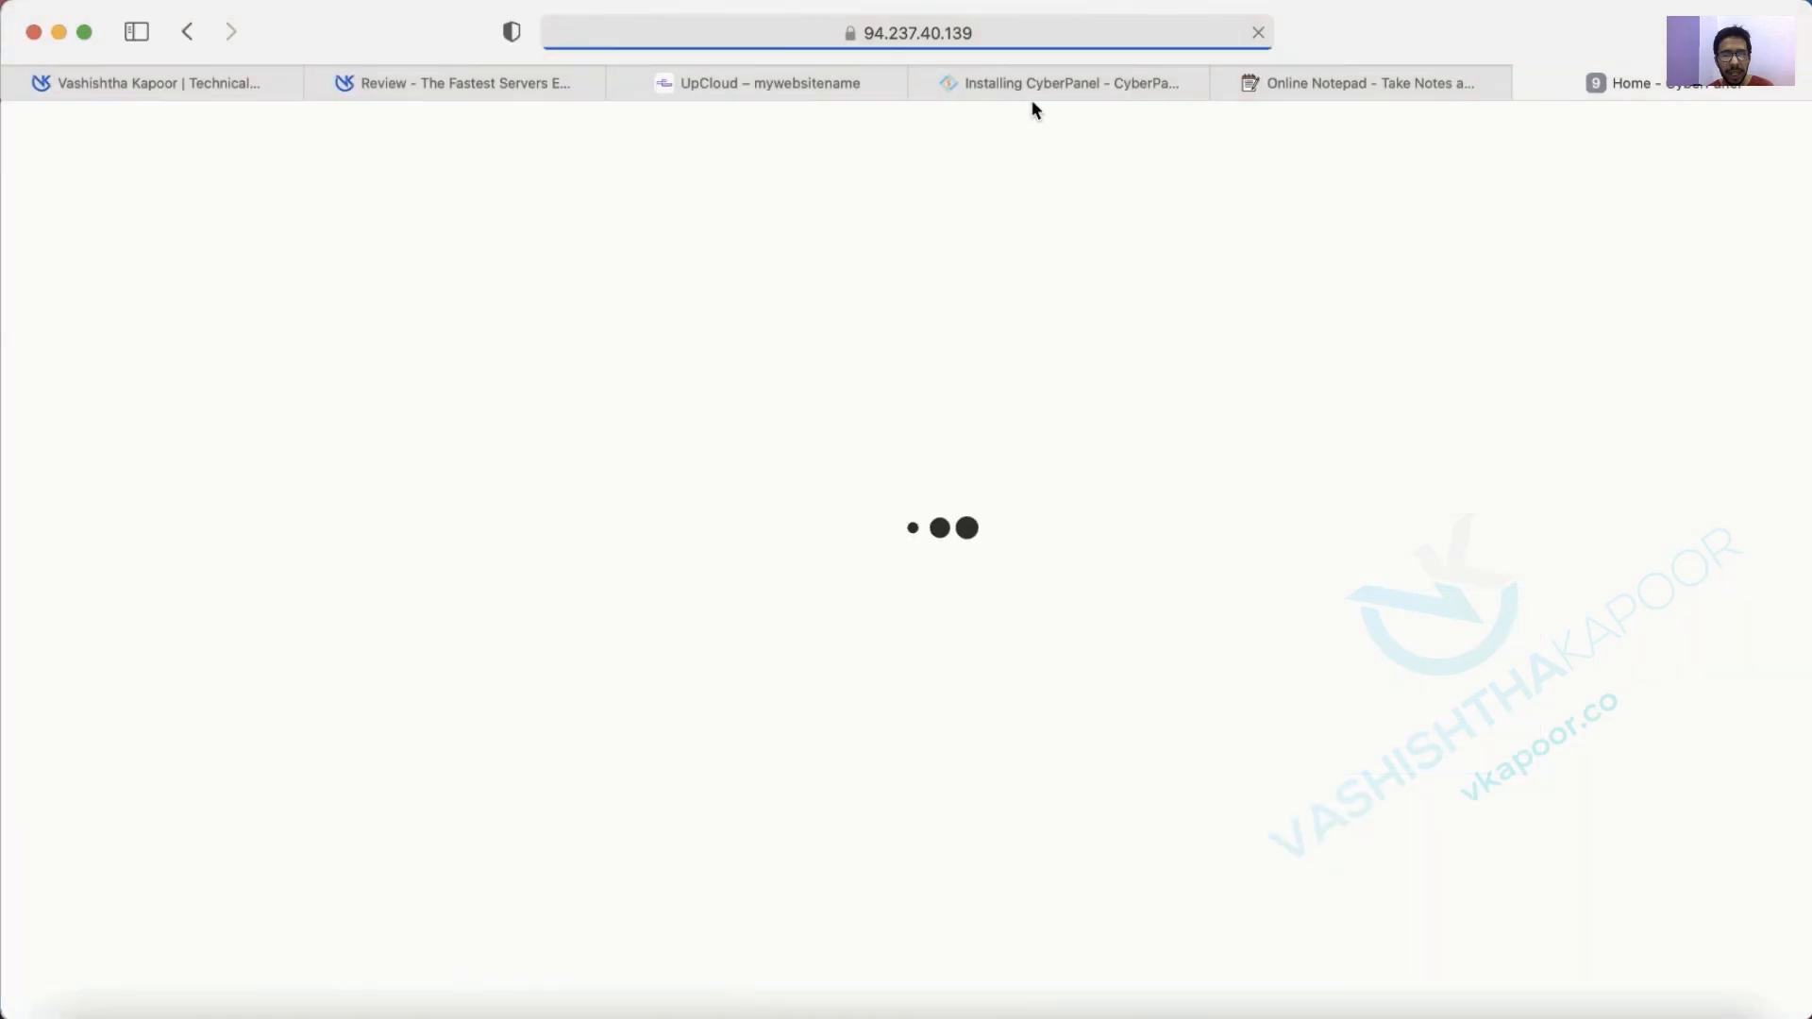
Select the current panel password in the aNotepad credentials note.
click(1033, 88)
click(1310, 83)
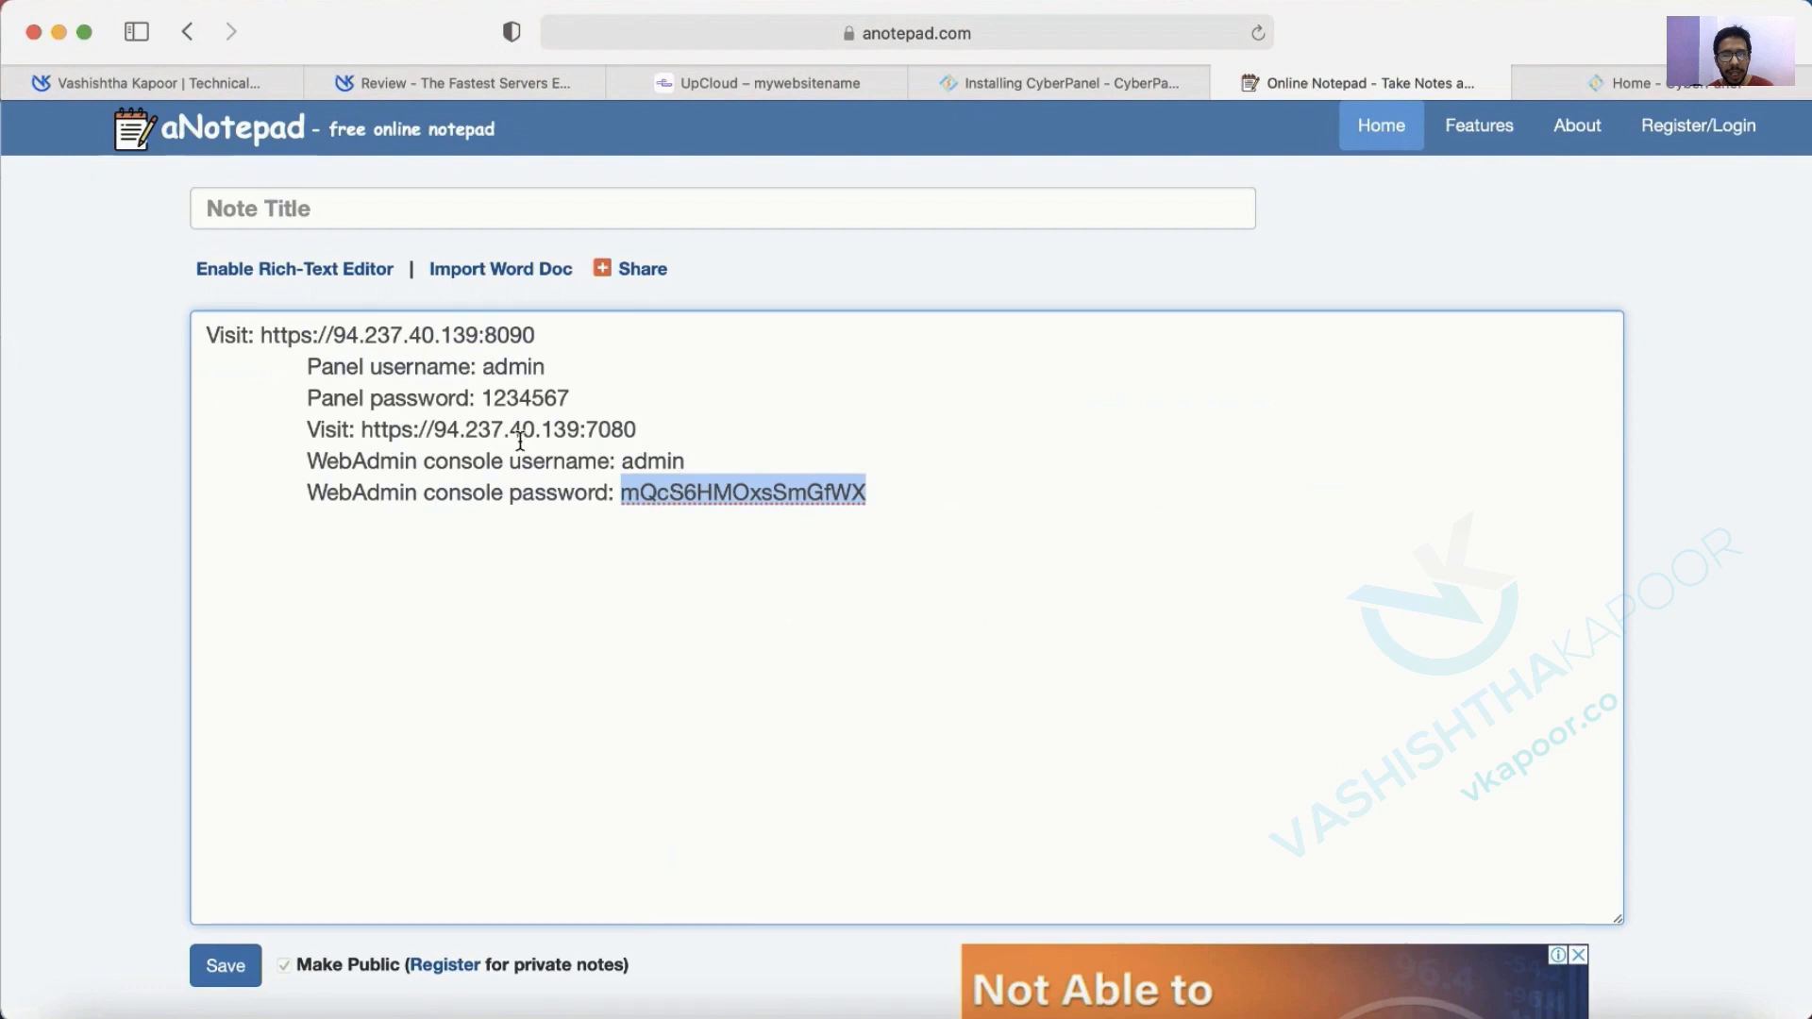
double_click(494, 398)
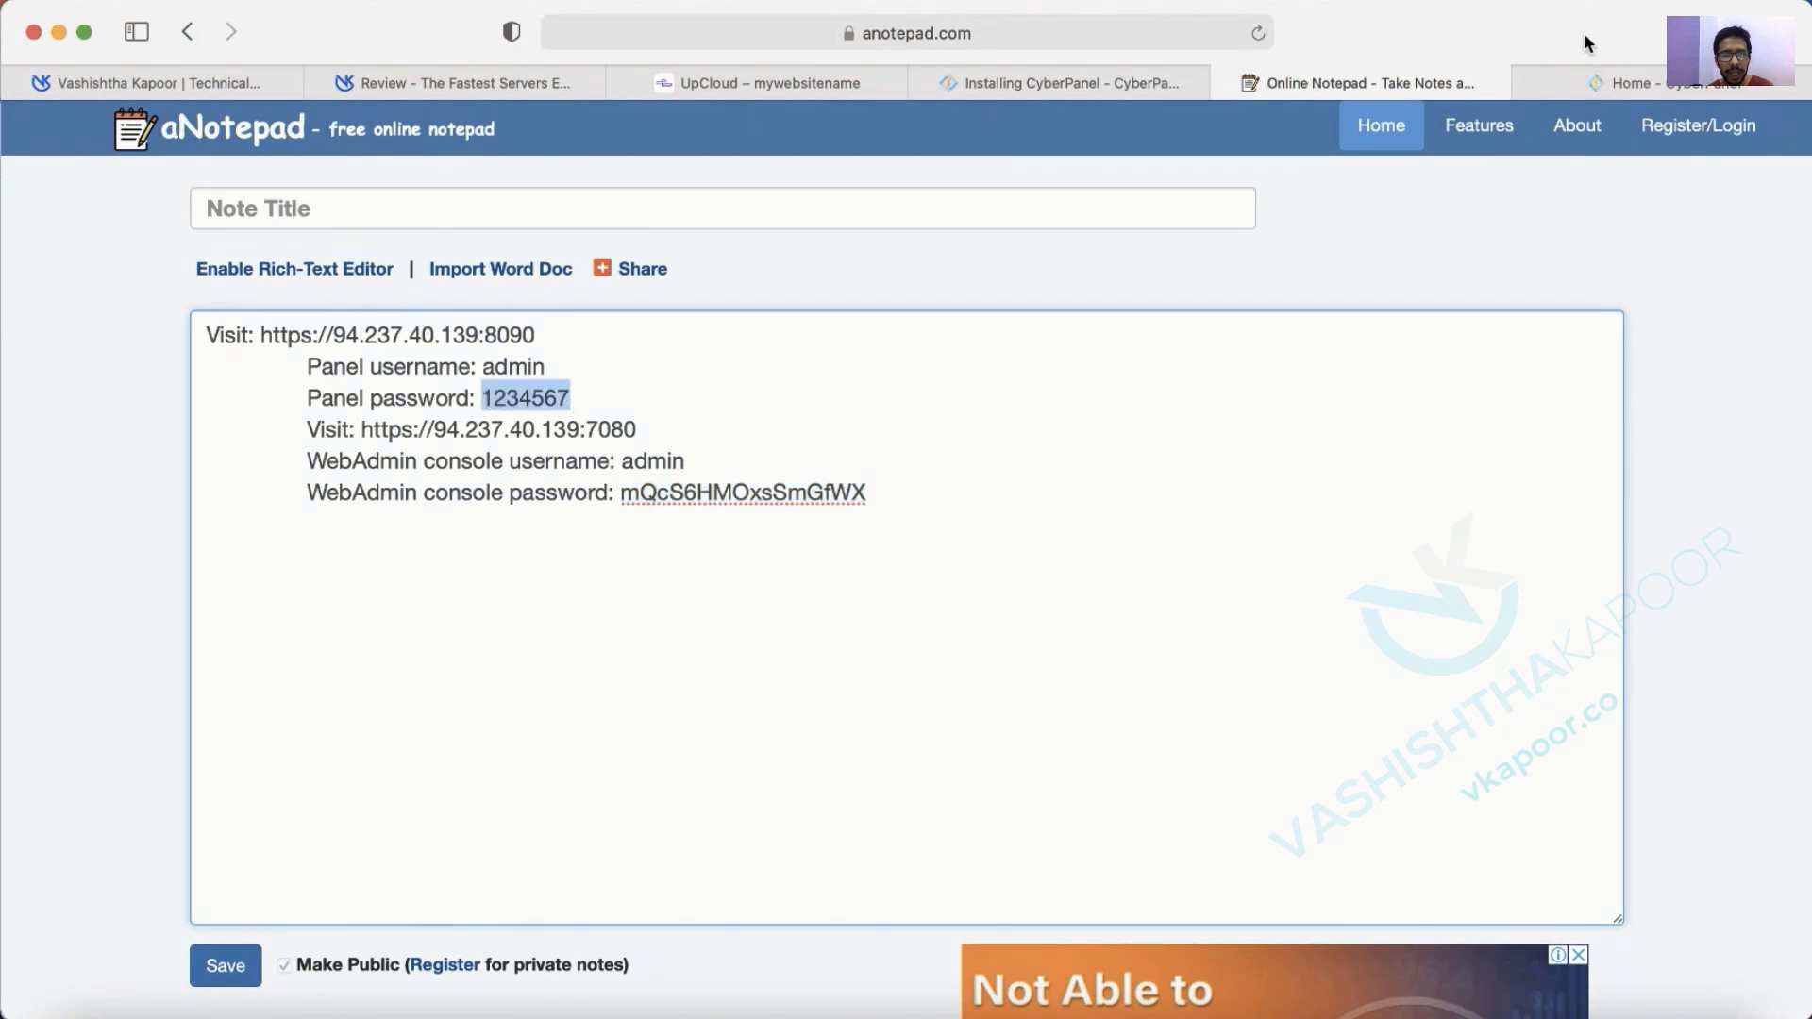
click(1605, 86)
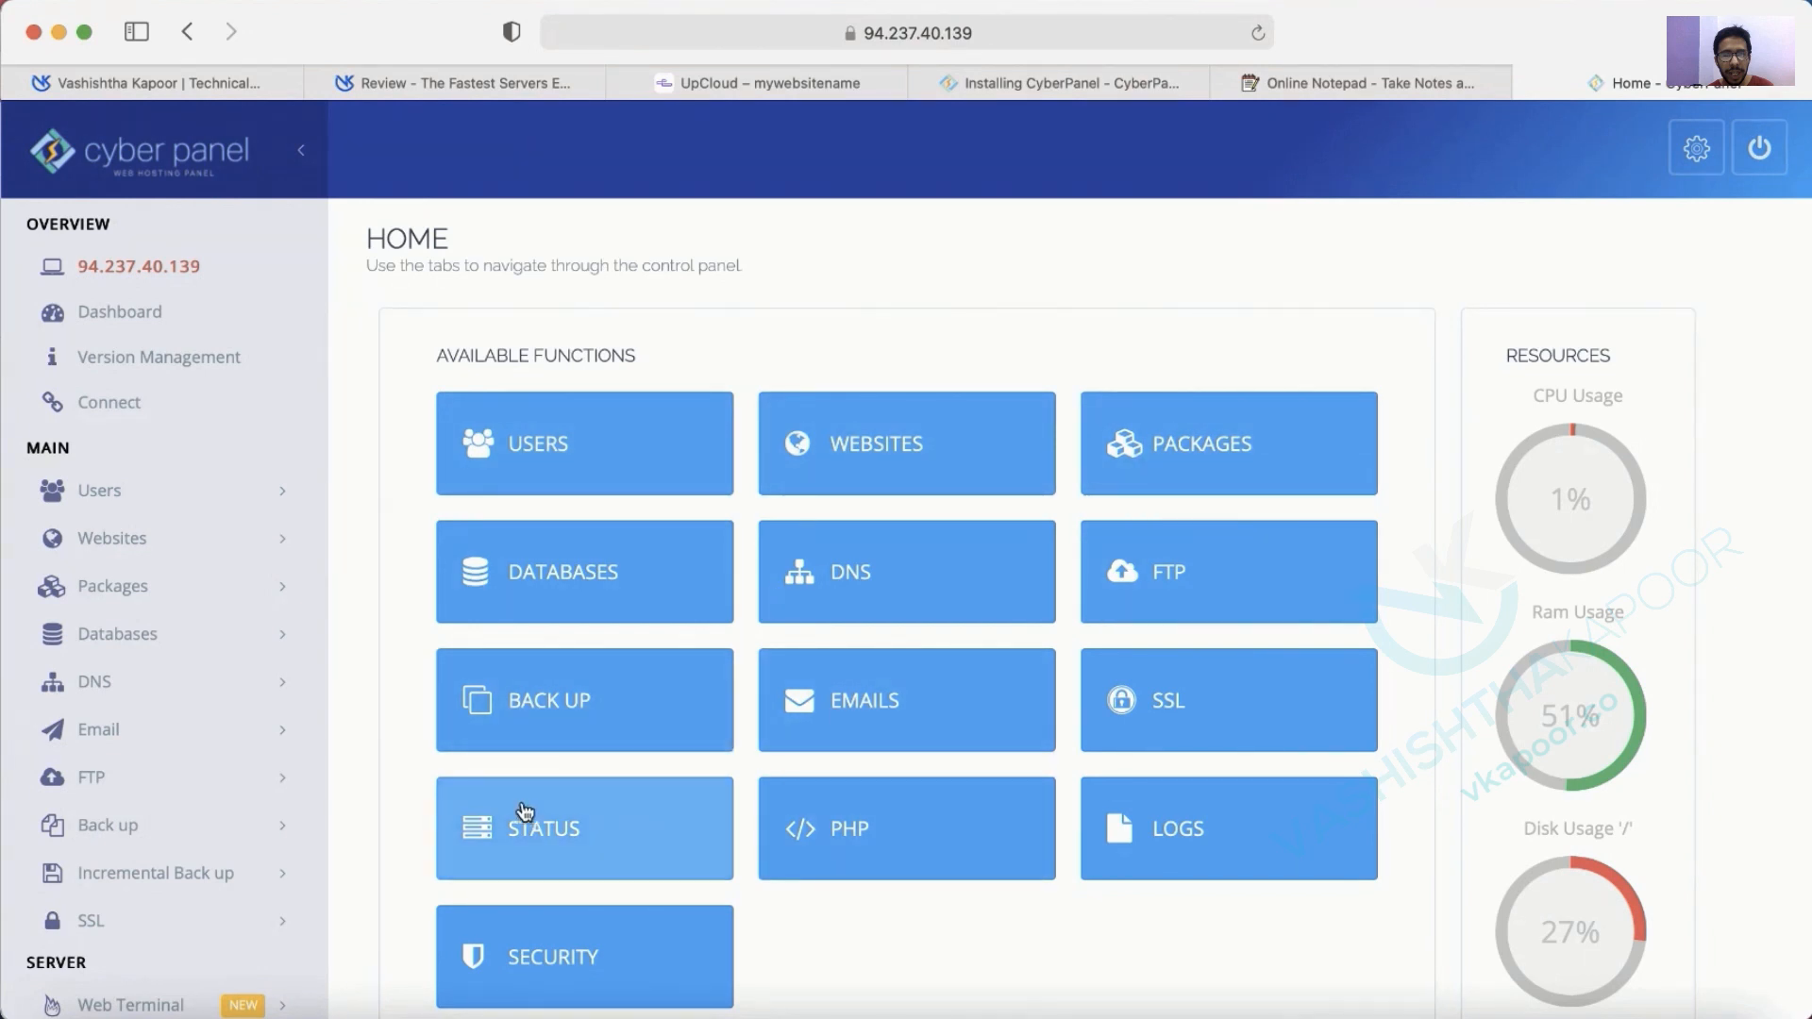
Review the current profile, then pick the admin account on the Modify User page.
click(94, 494)
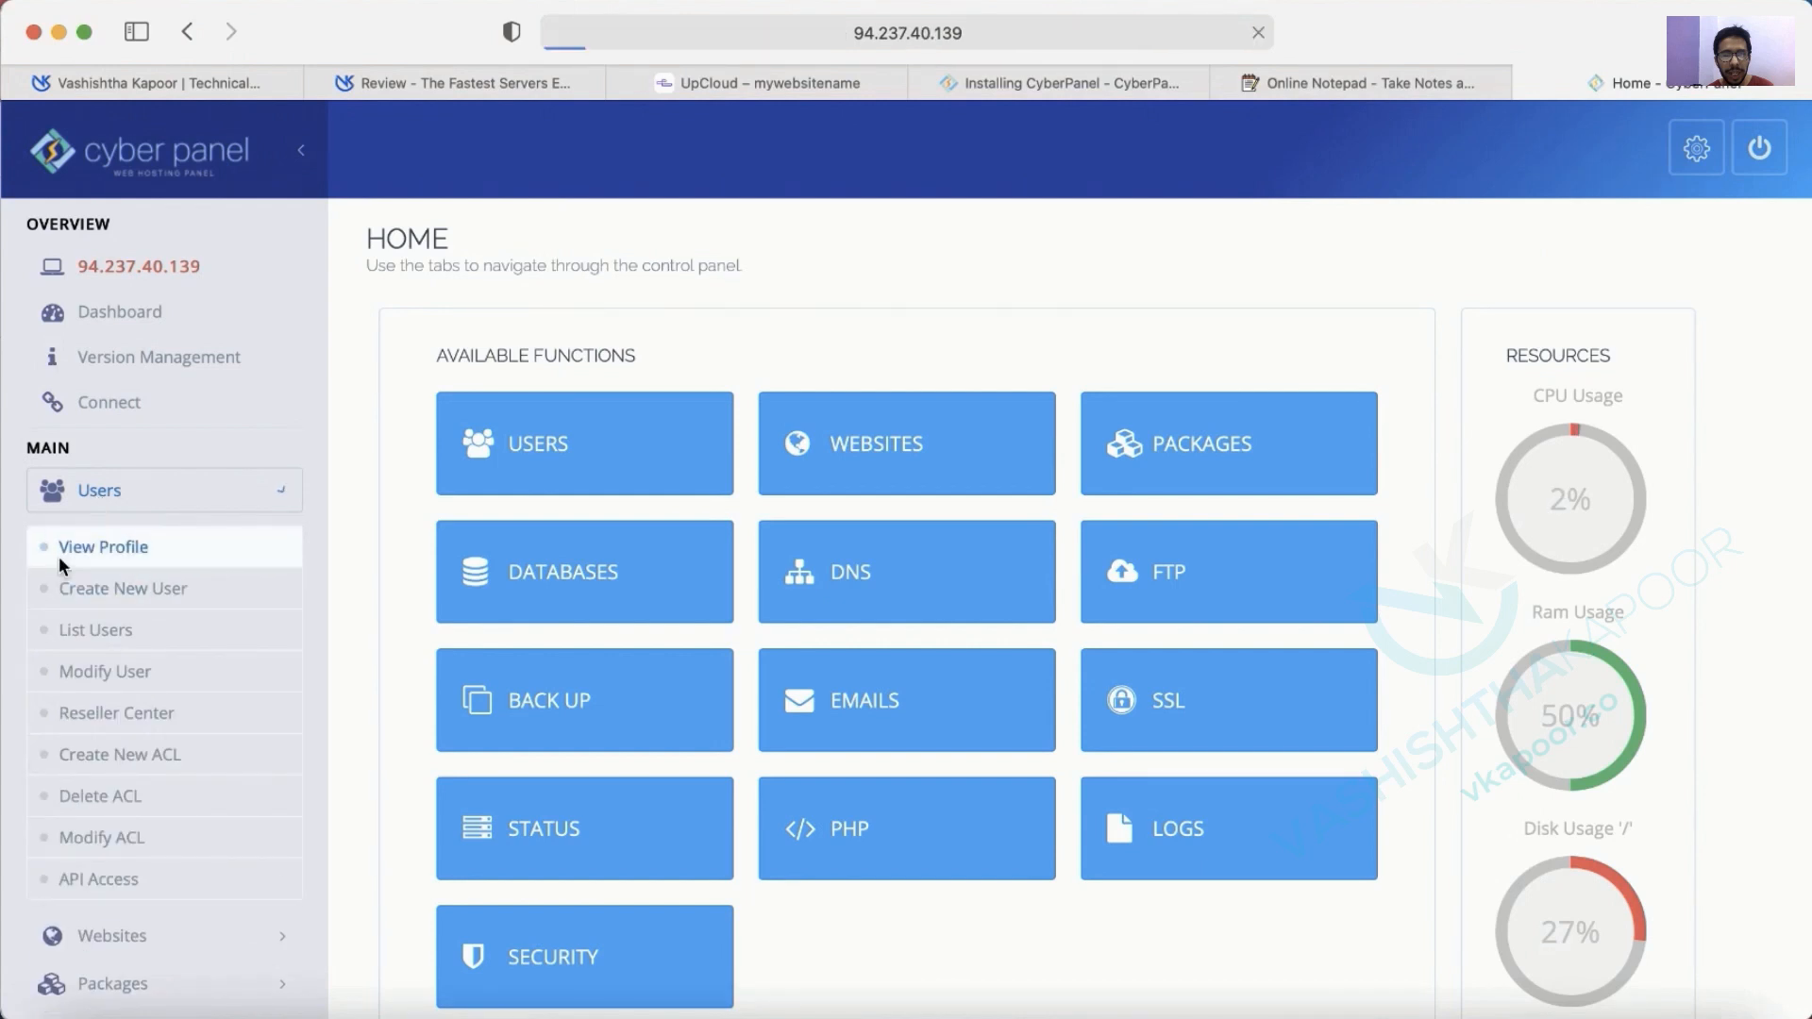
click(59, 557)
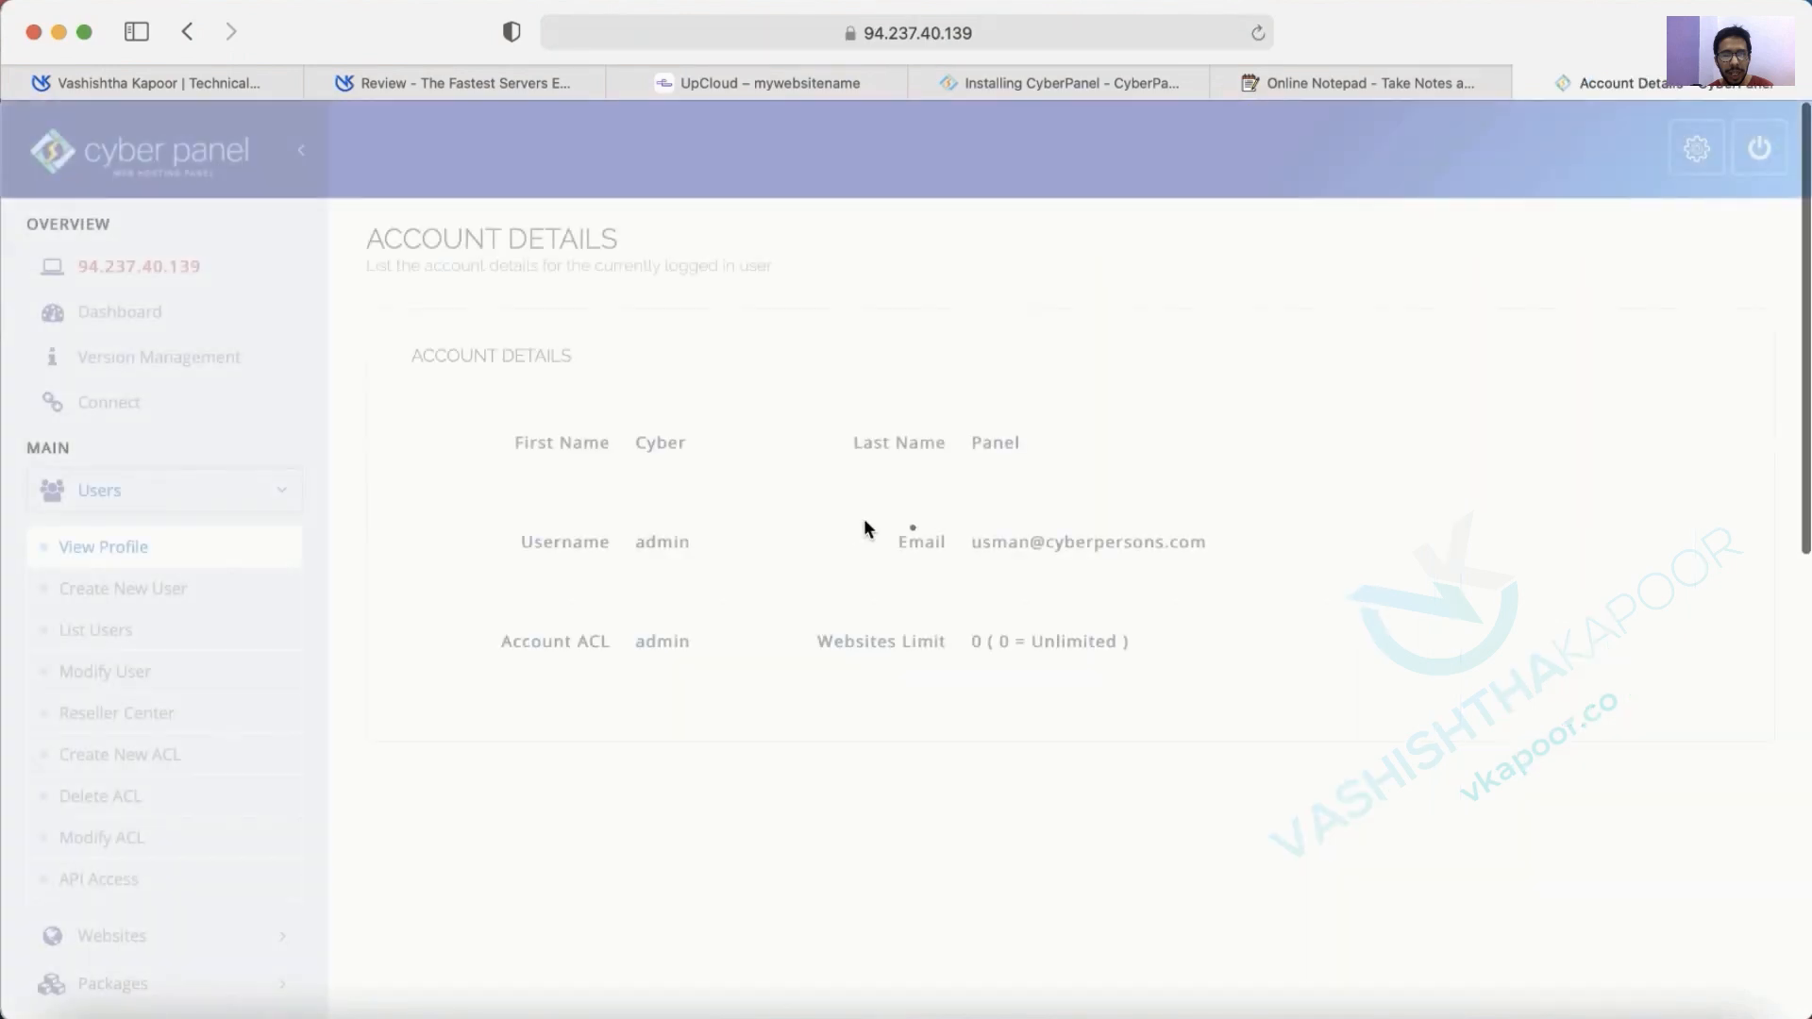
mouse_move(689, 449)
mouse_down()
mouse_move(598, 450)
mouse_move(685, 453)
mouse_up()
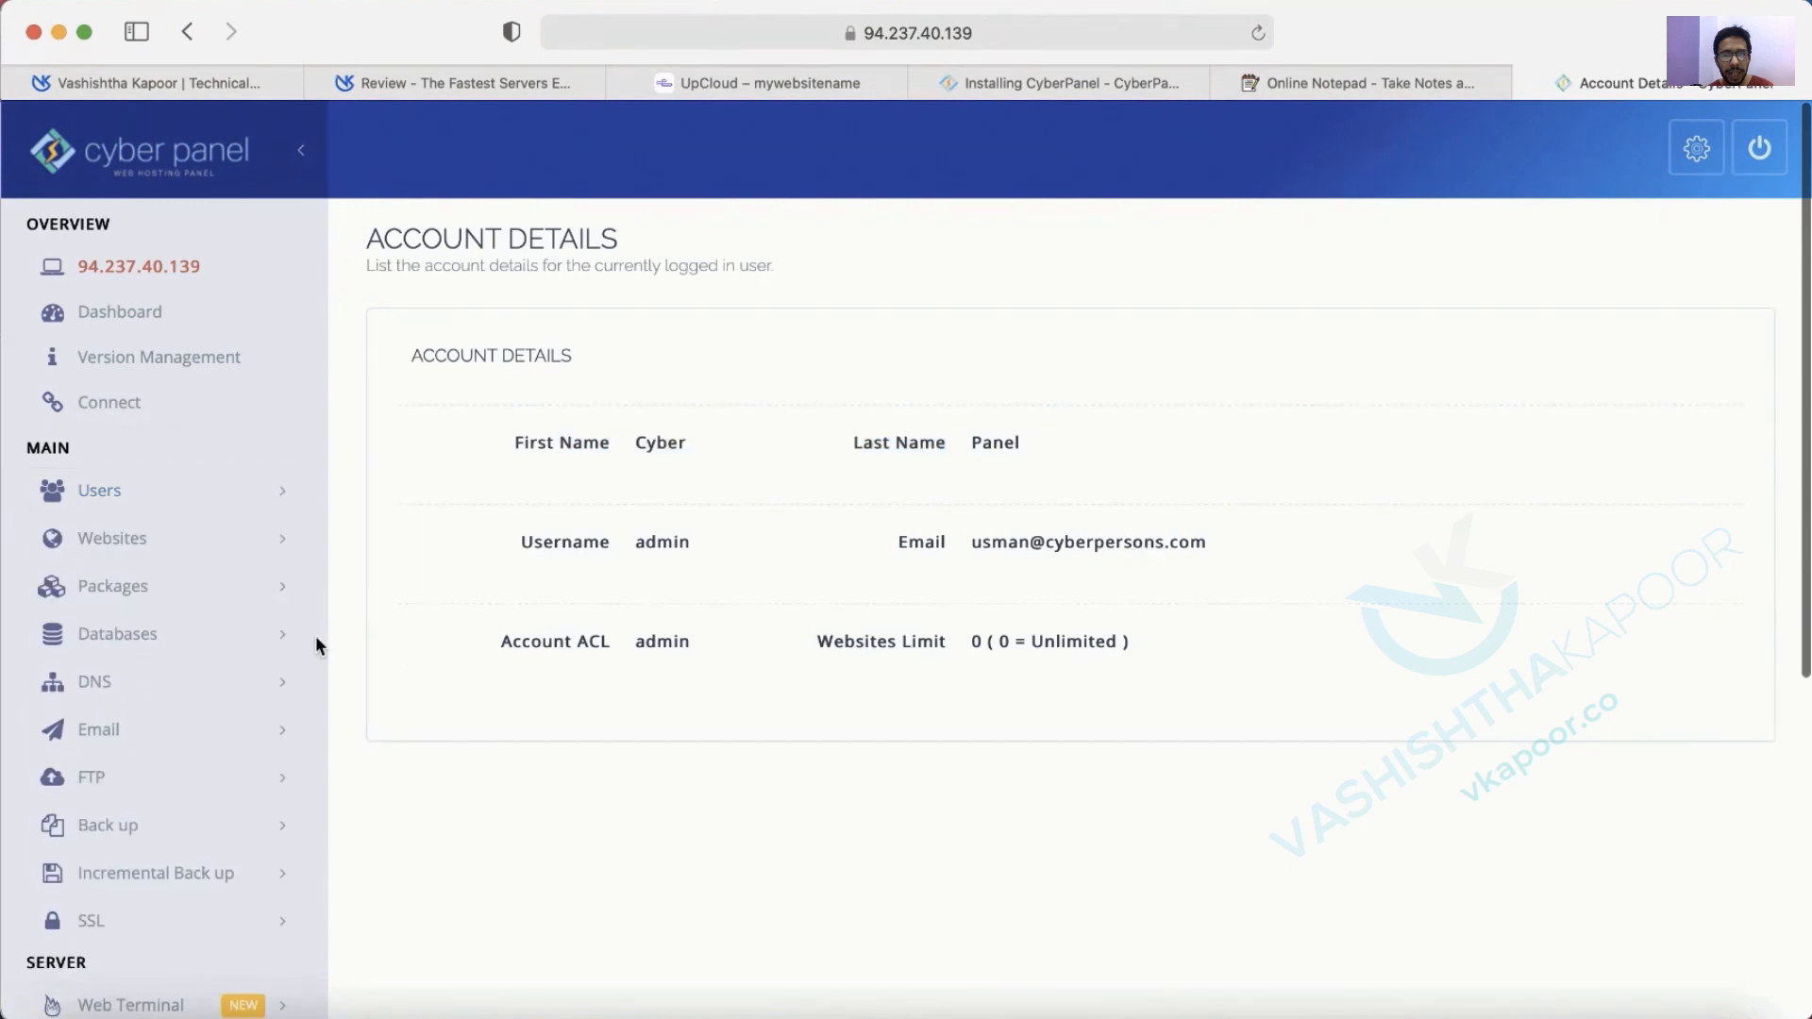
click(125, 484)
click(139, 672)
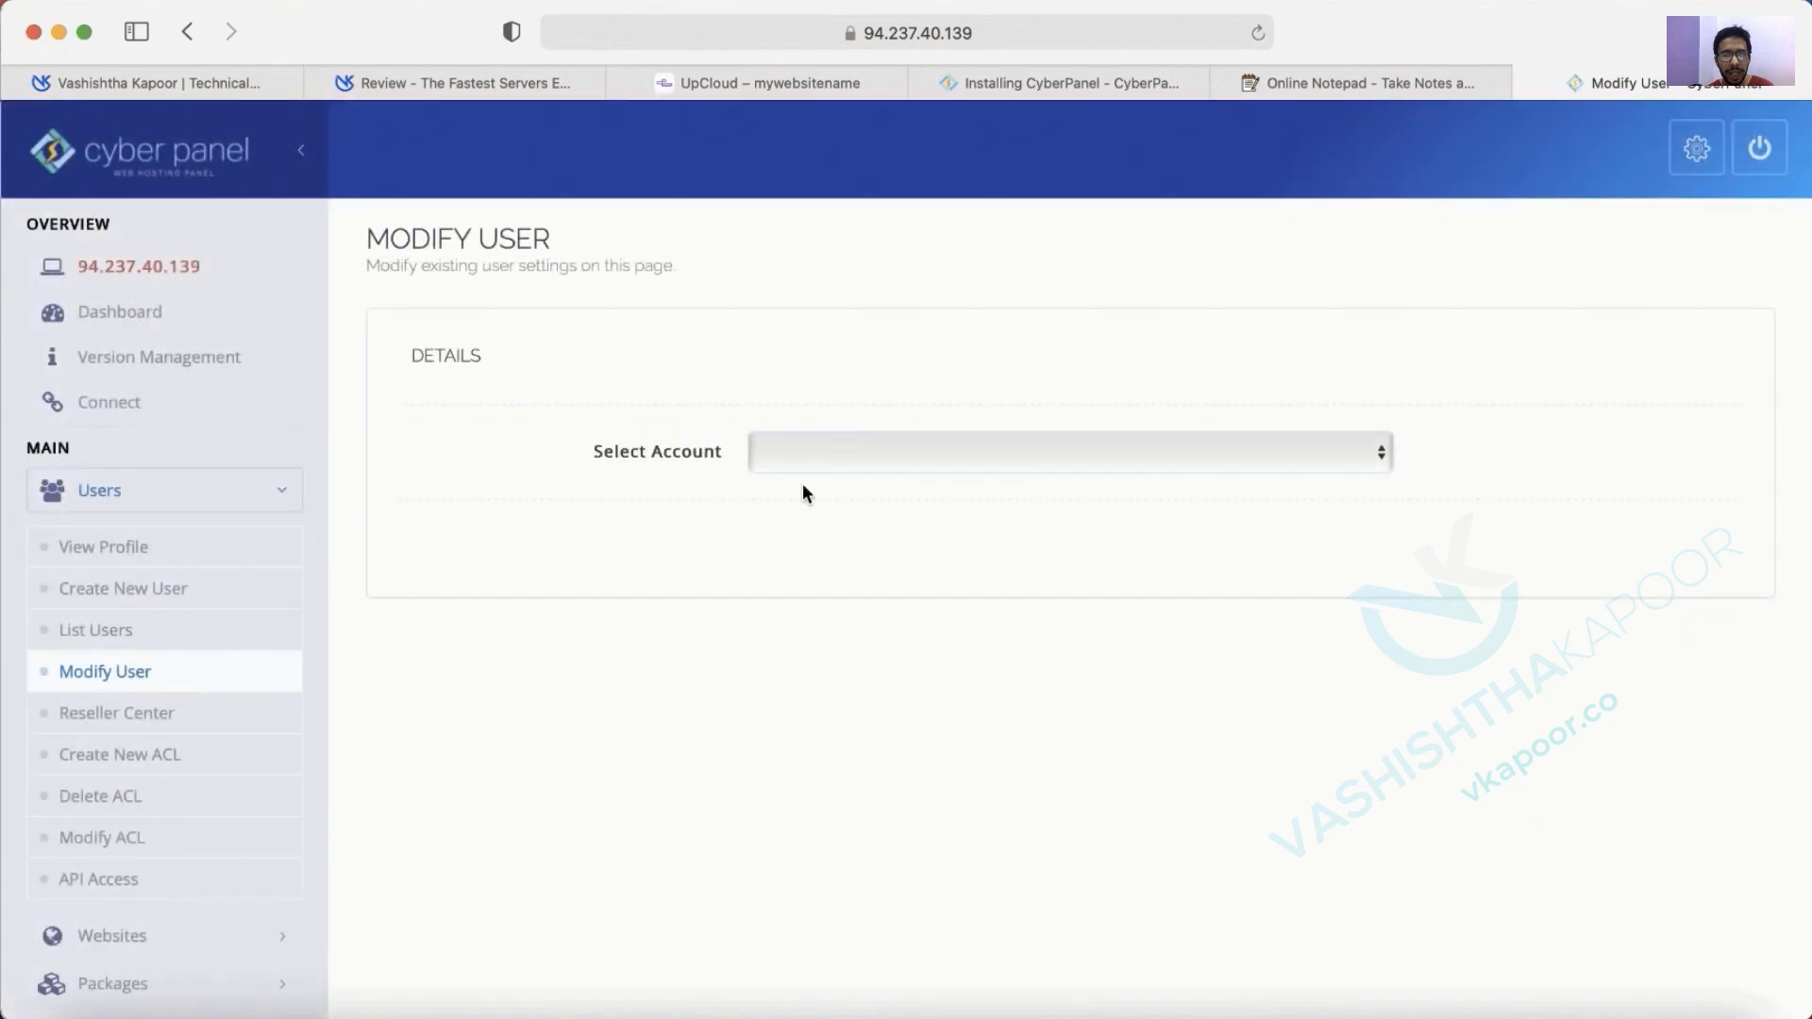
click(818, 455)
click(823, 470)
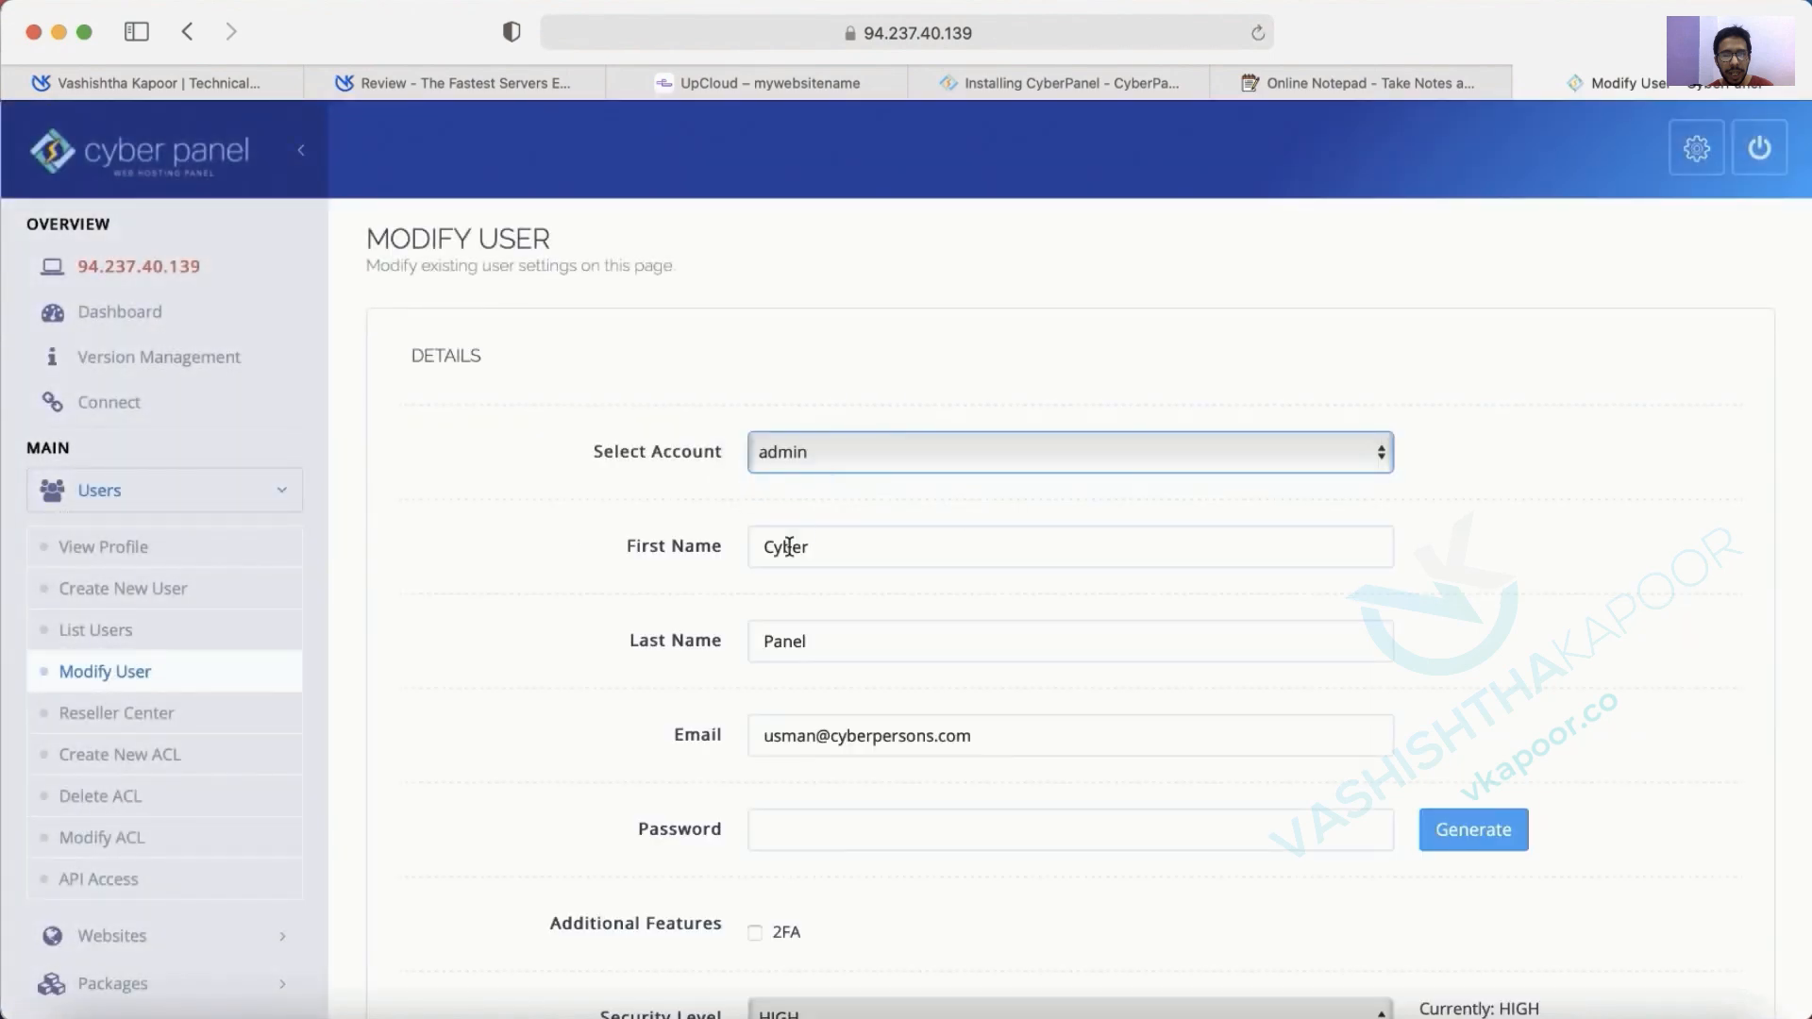
Replace the admin's first name, last name and e-mail with the new owner's details.
double_click(789, 547)
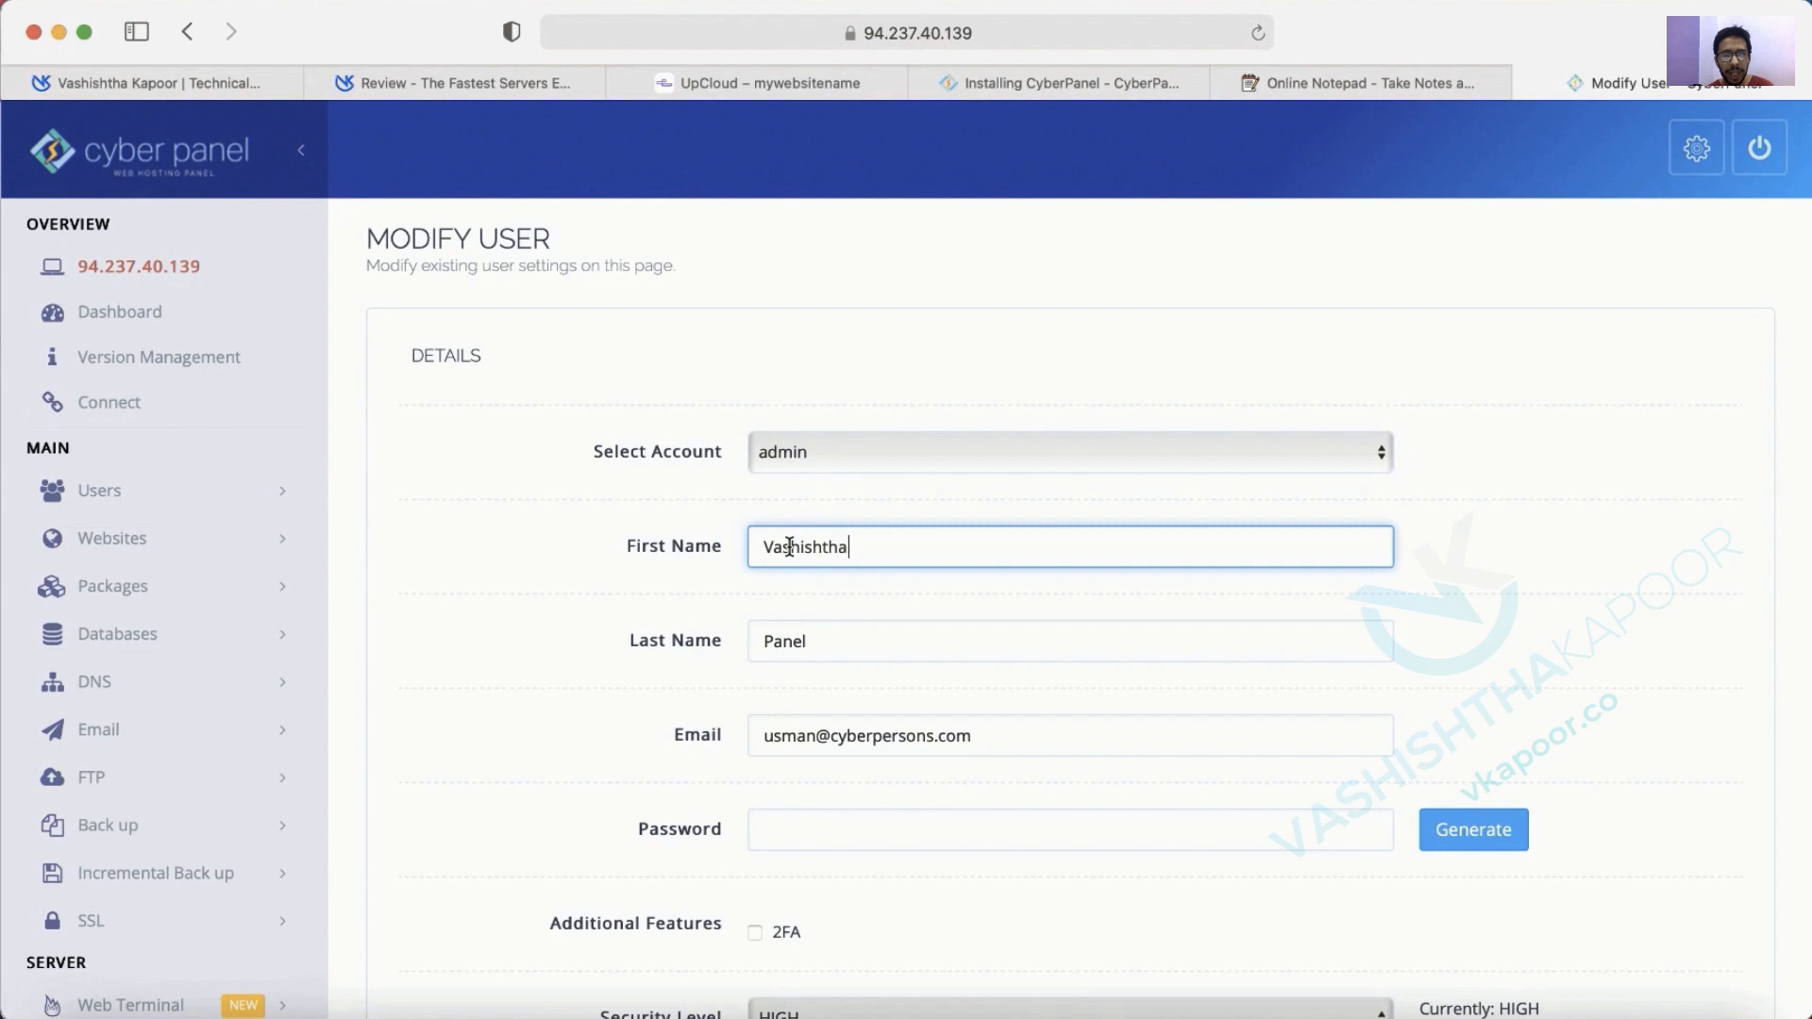
key(Tab)
key(Tab)
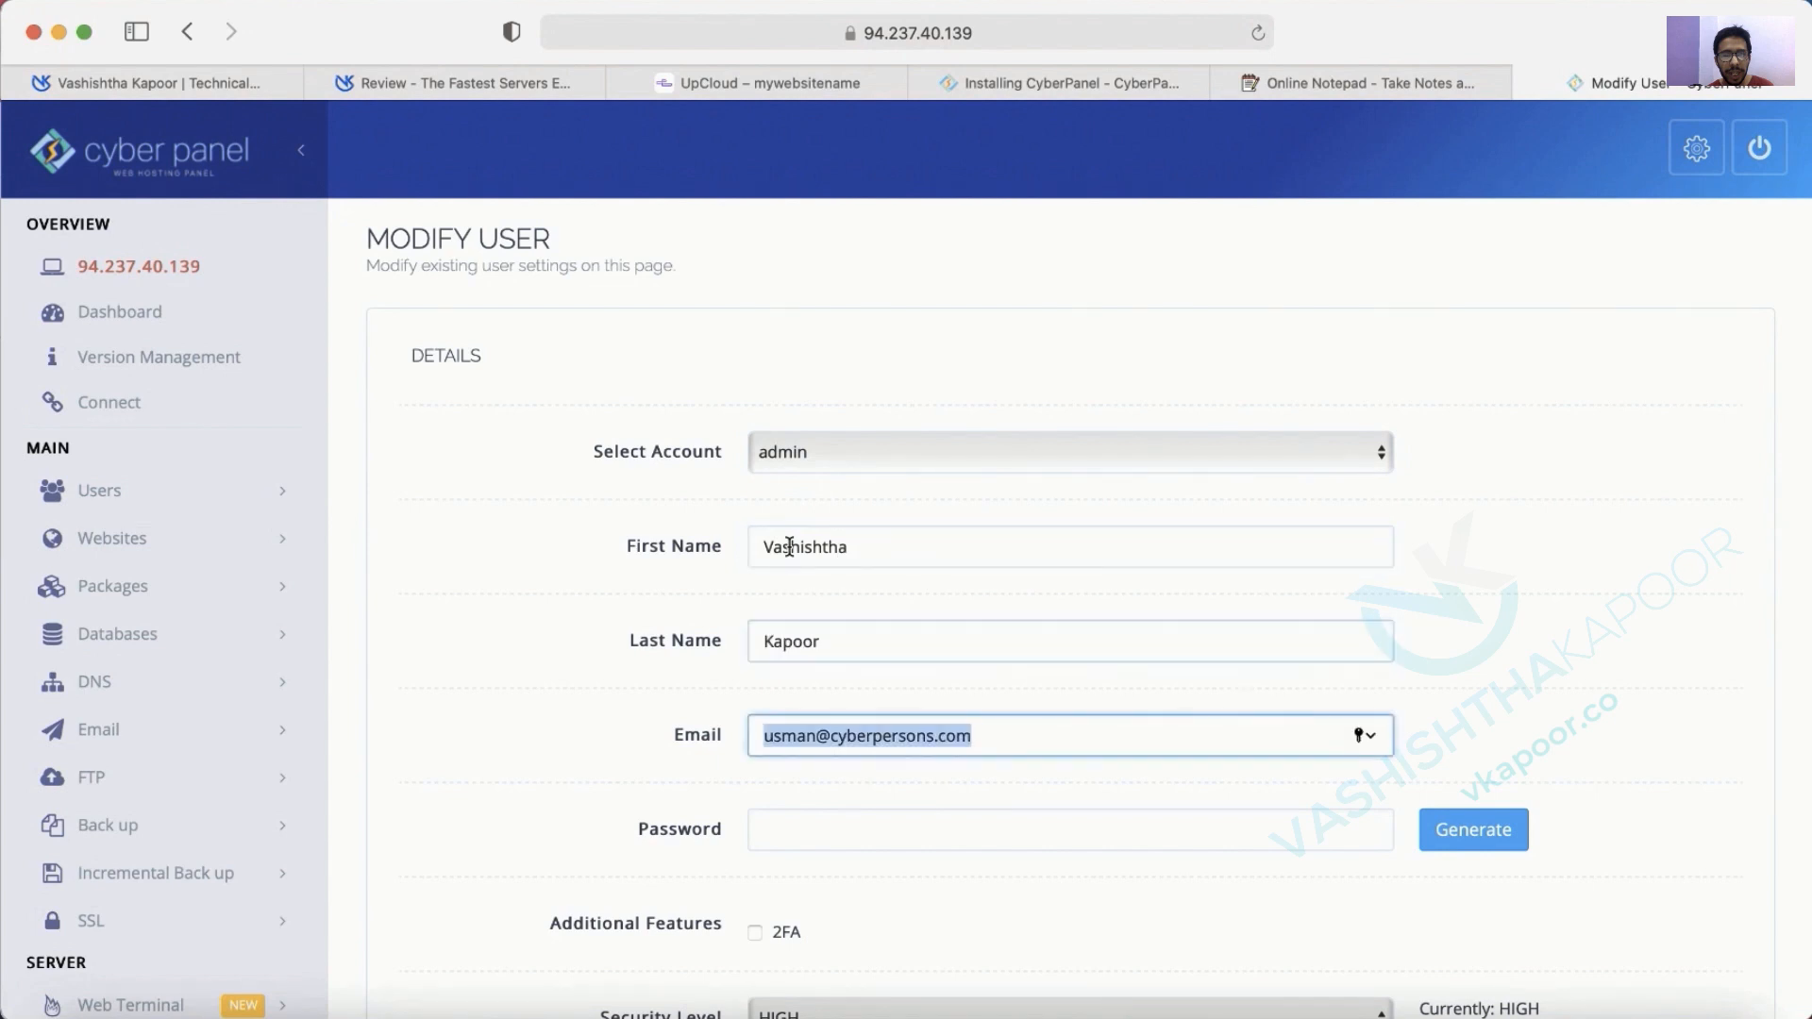
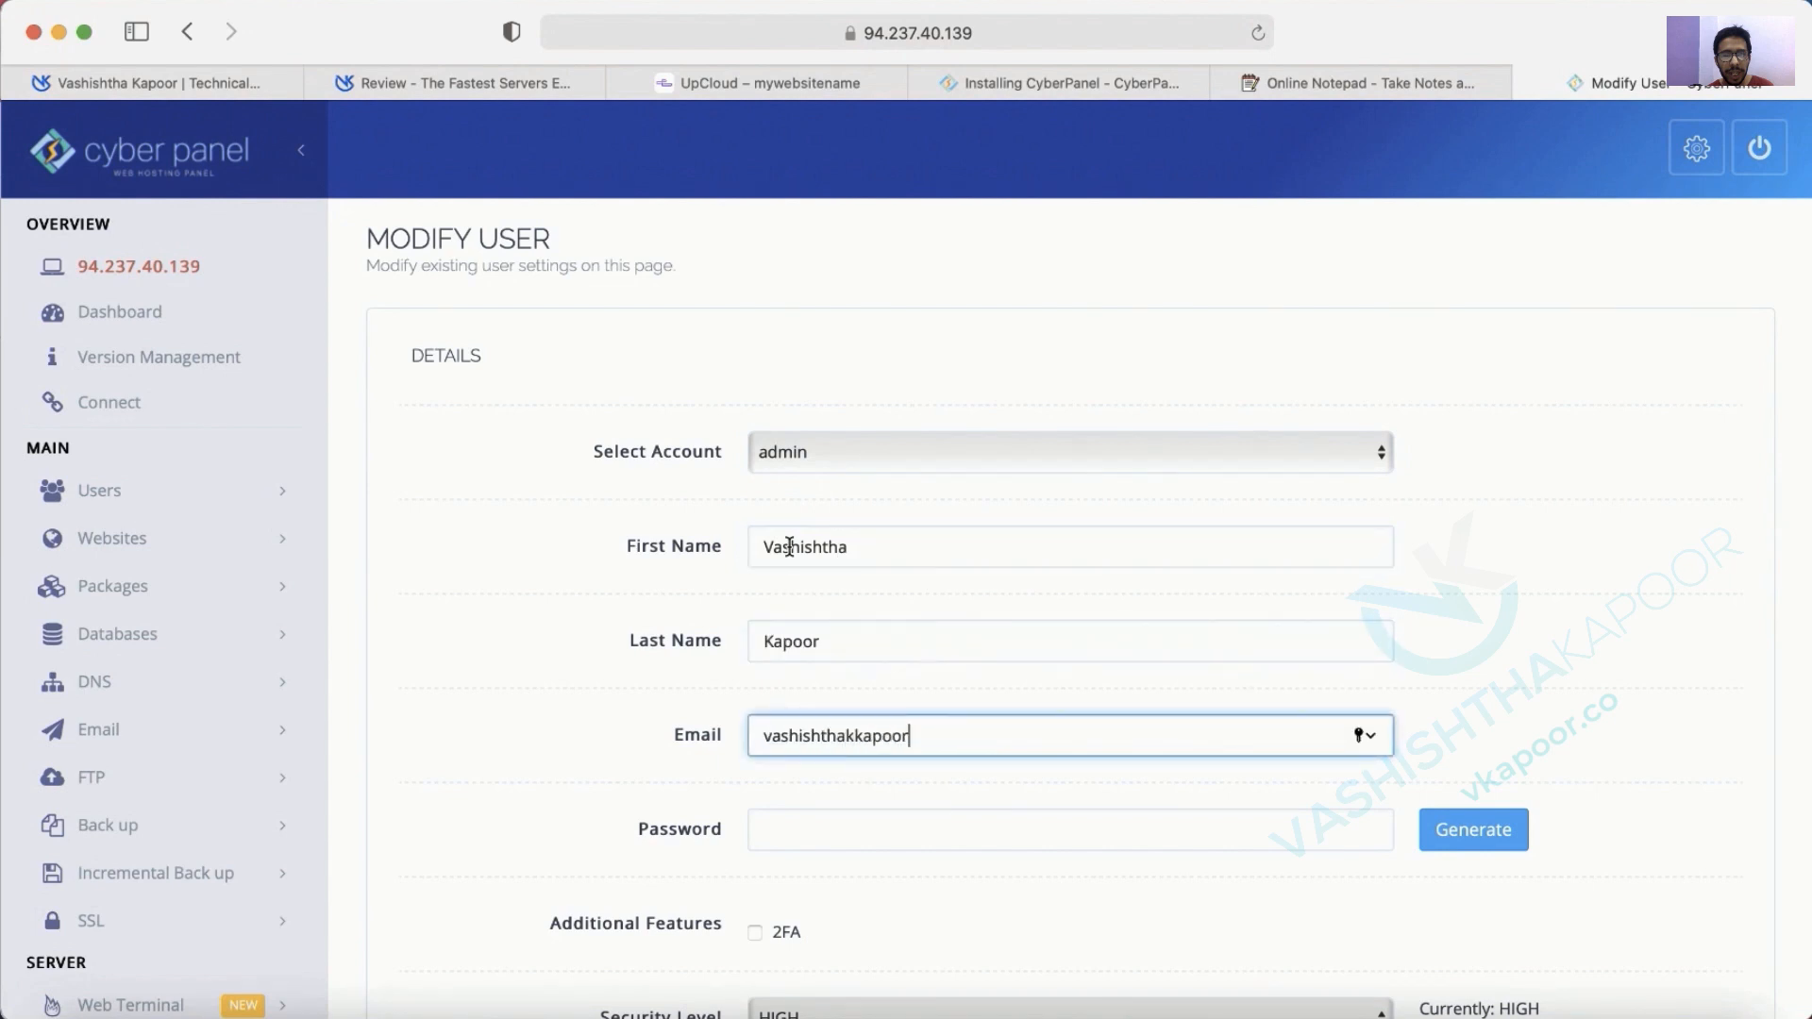
key(Tab)
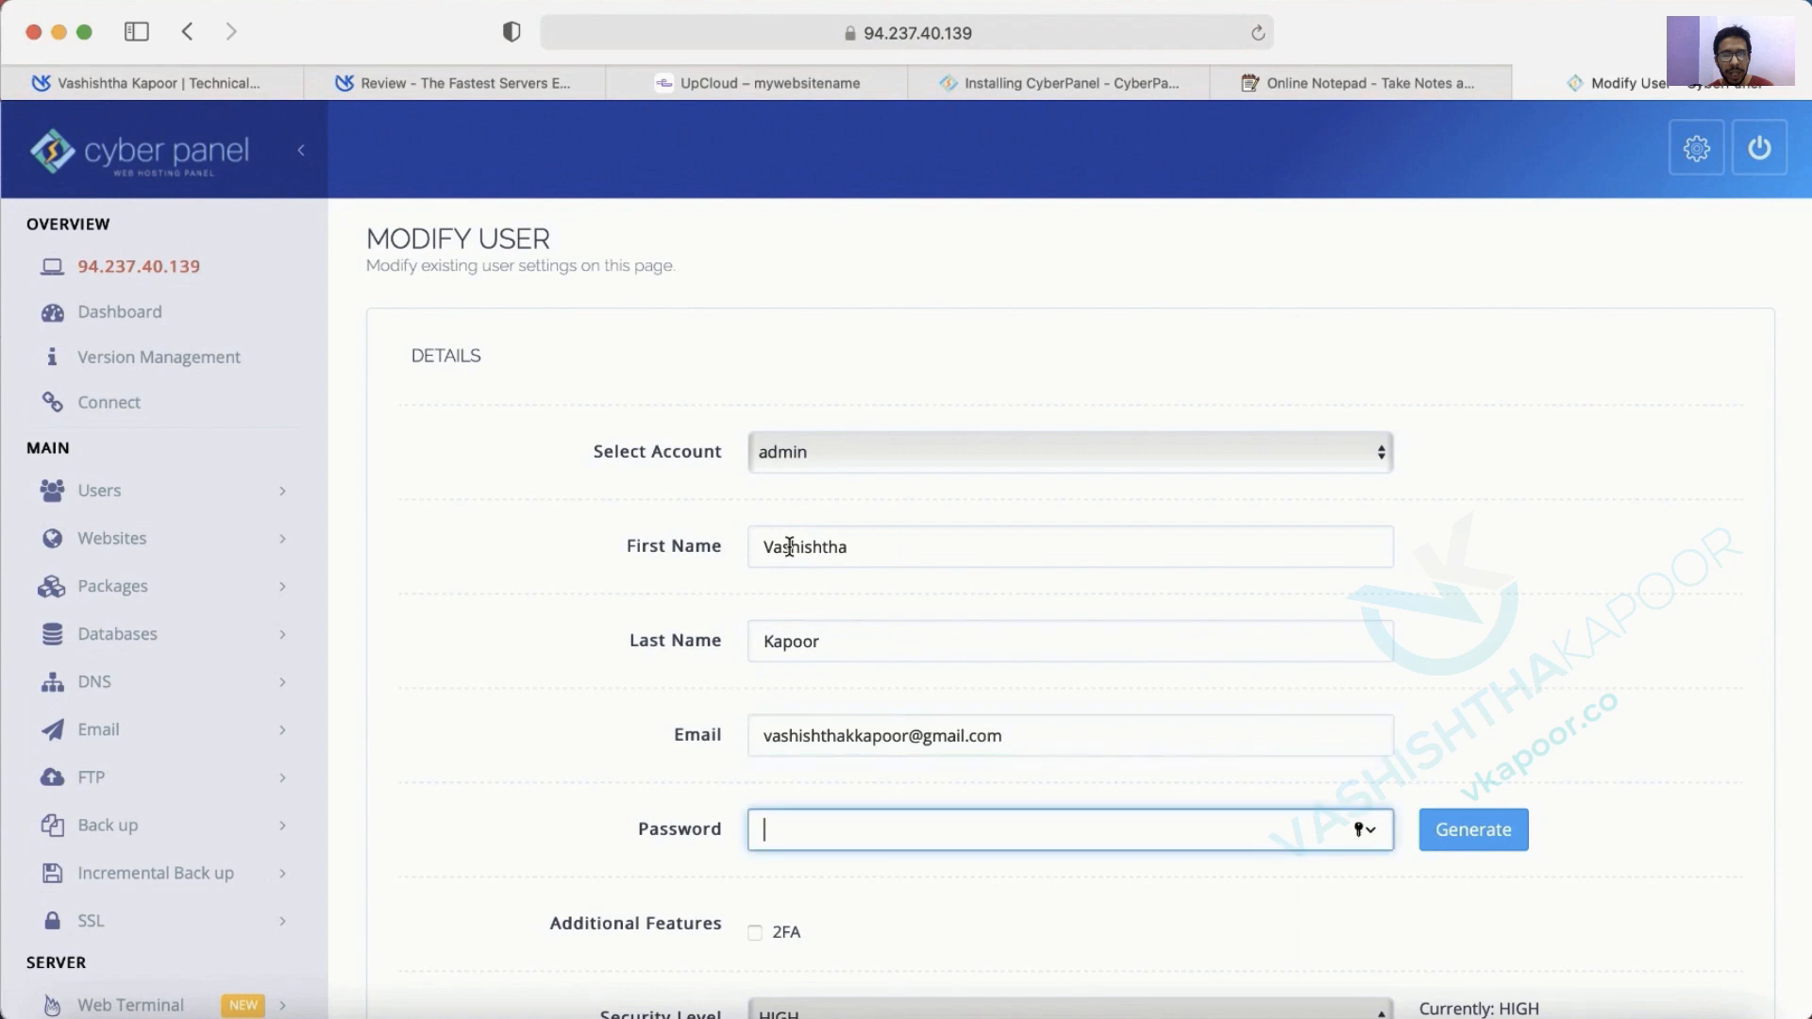
Generate a random password, copy and apply it, and save the admin account.
click(1474, 829)
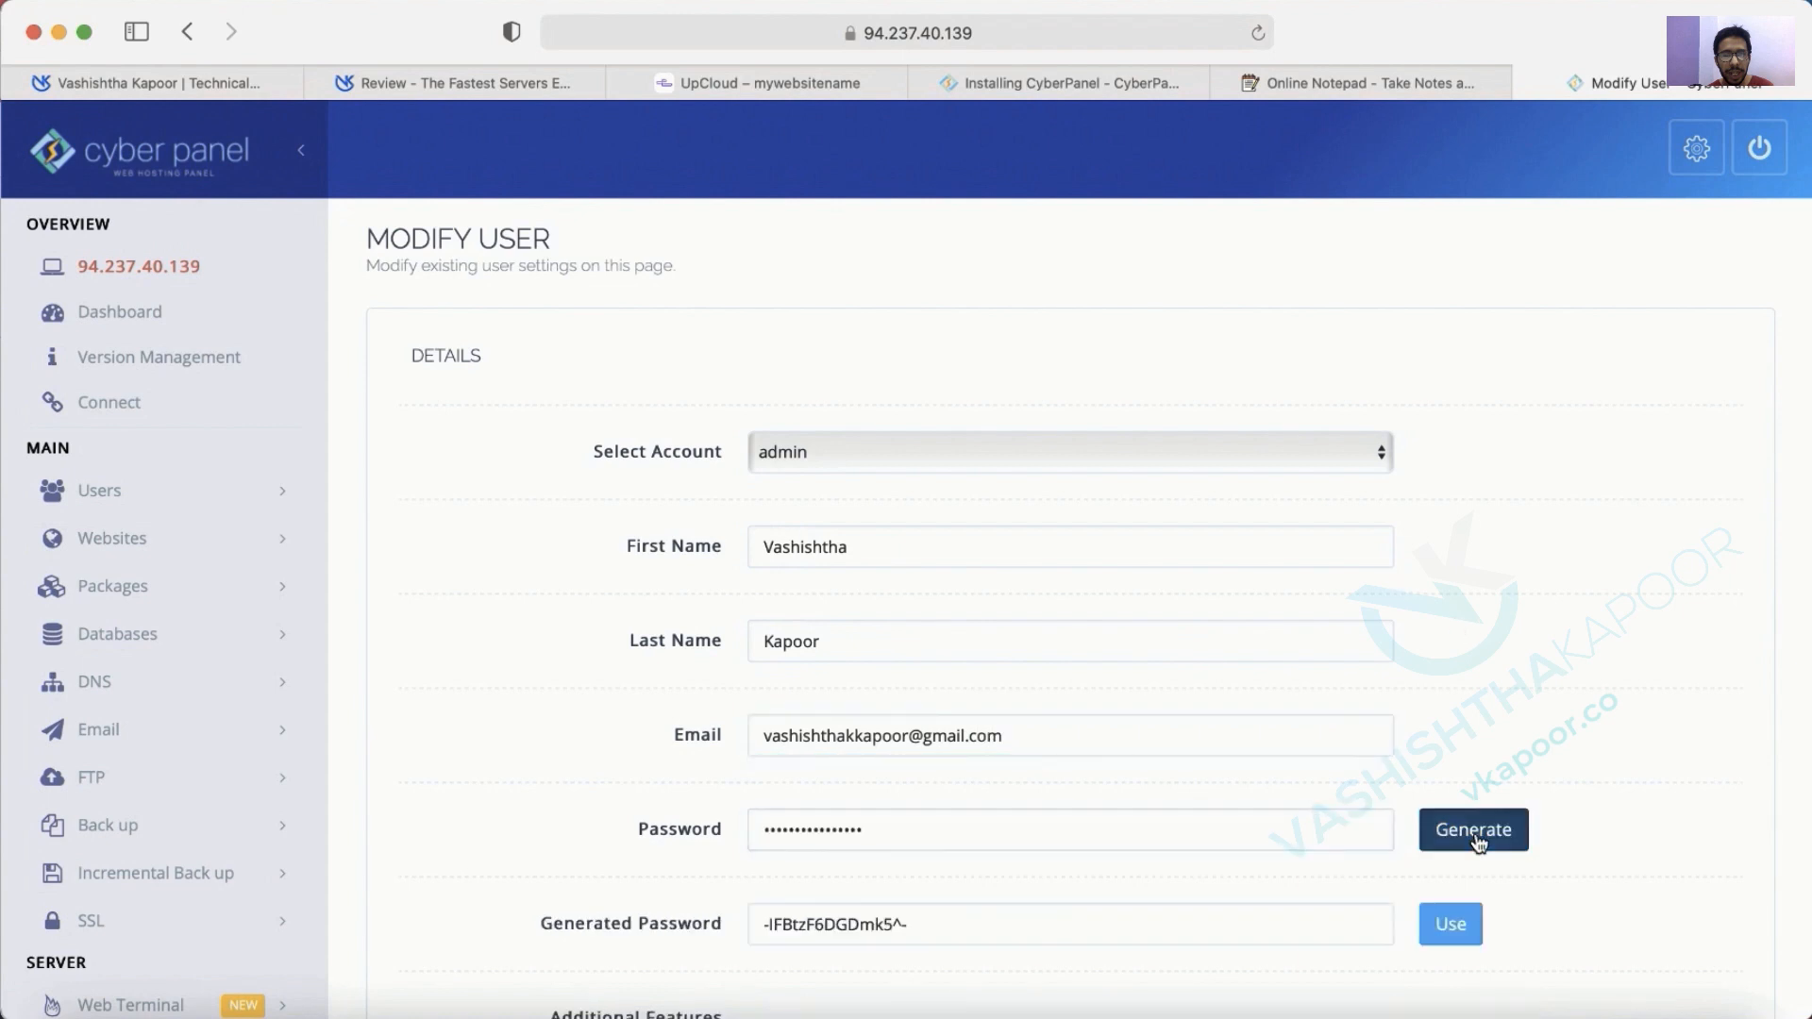
triple_click(903, 928)
click(1453, 923)
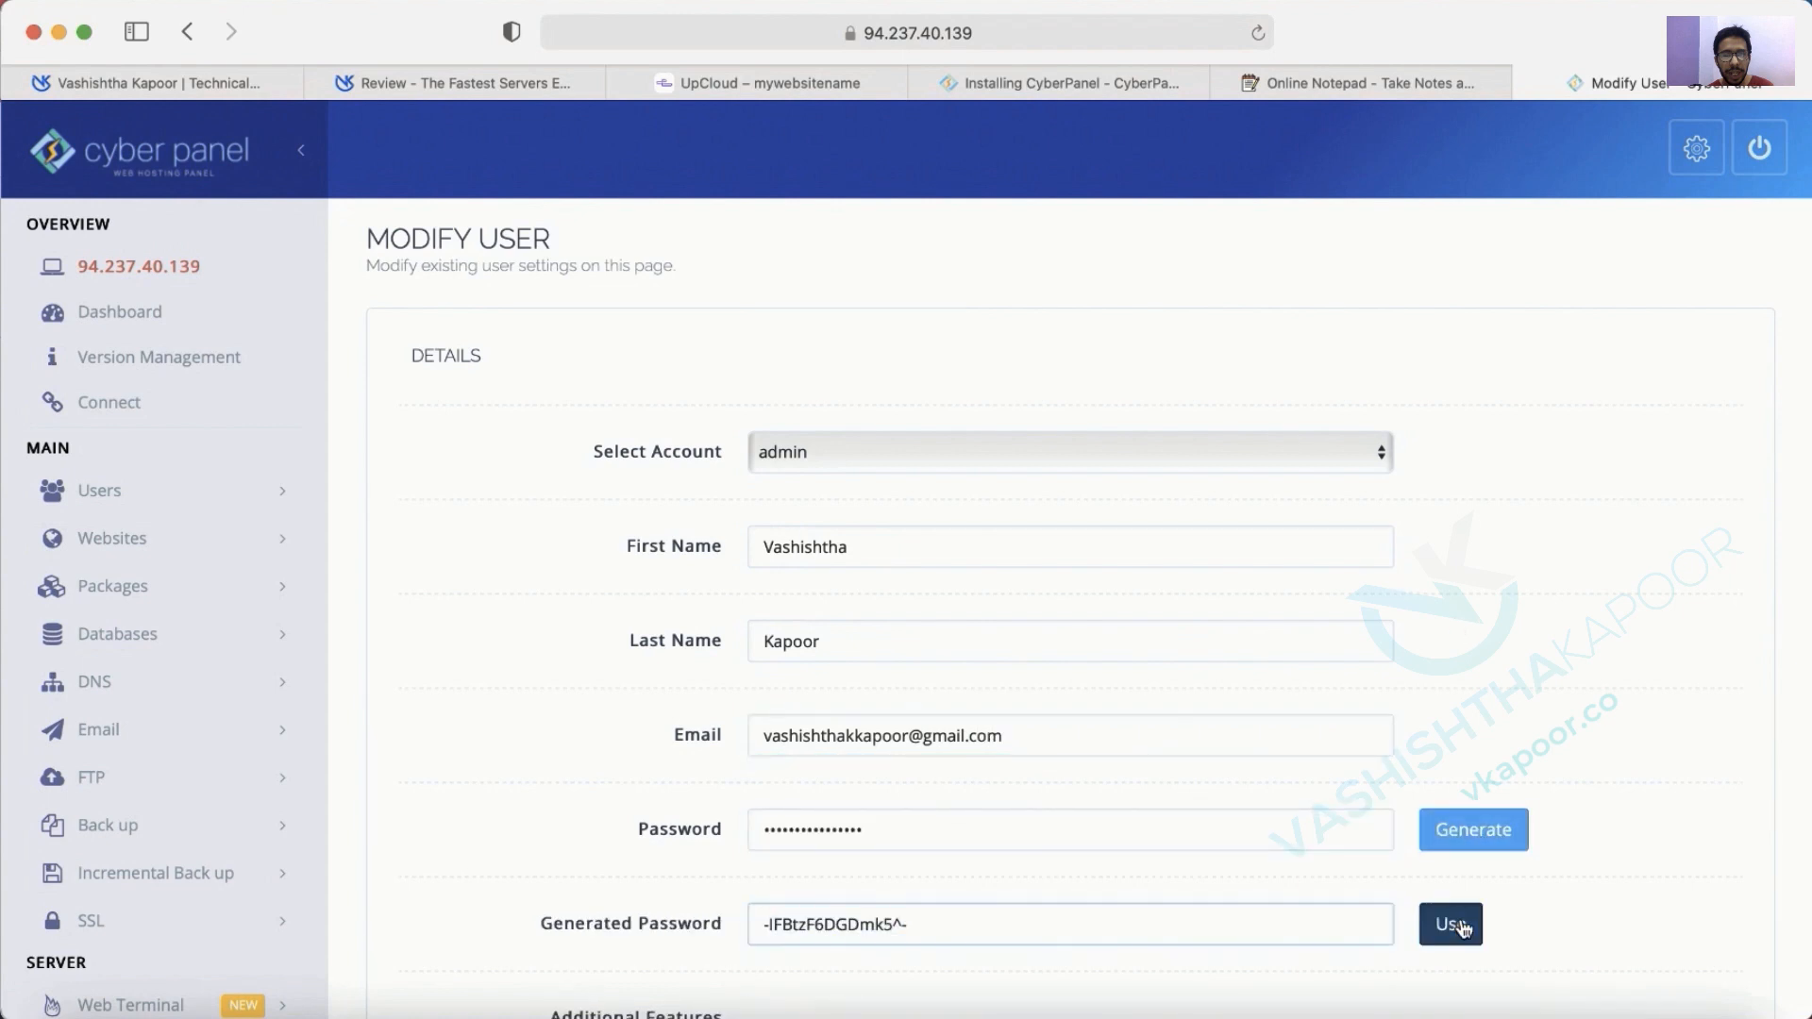
scroll(954, 768, down, 3)
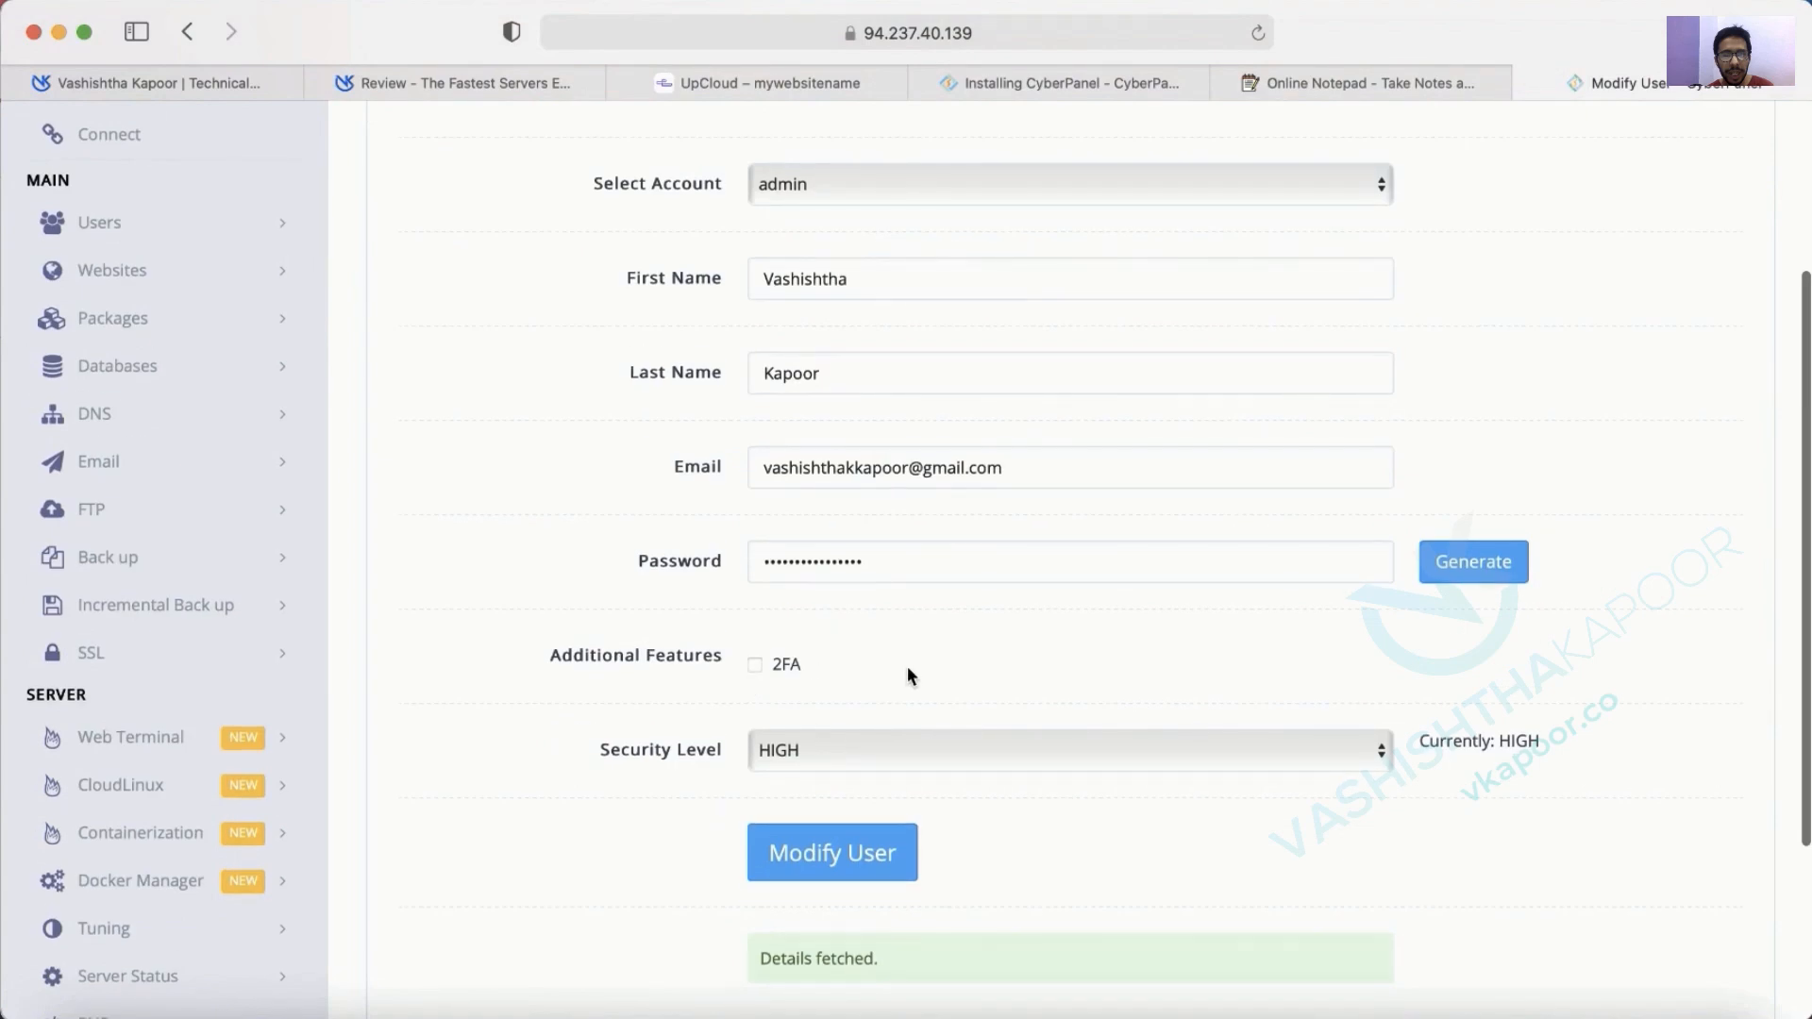
click(847, 864)
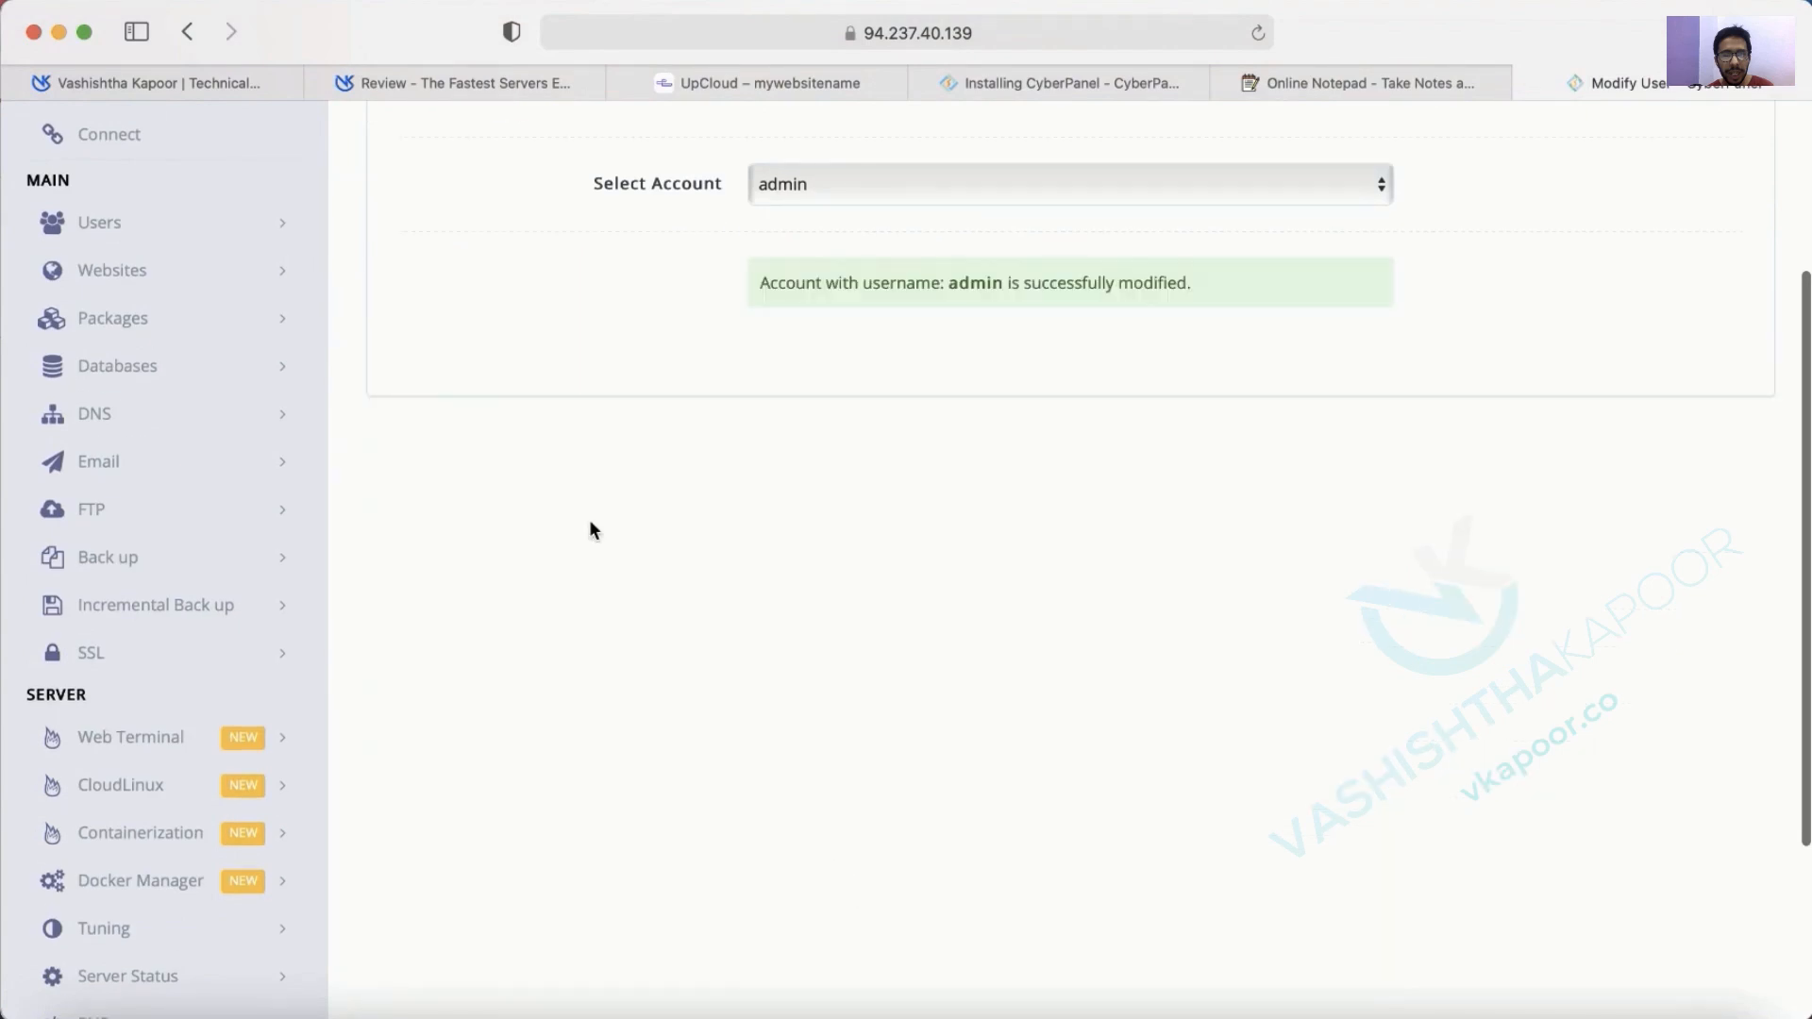
Paste the new panel password into the credentials note, then return to CyberPanel.
click(1172, 80)
click(1333, 80)
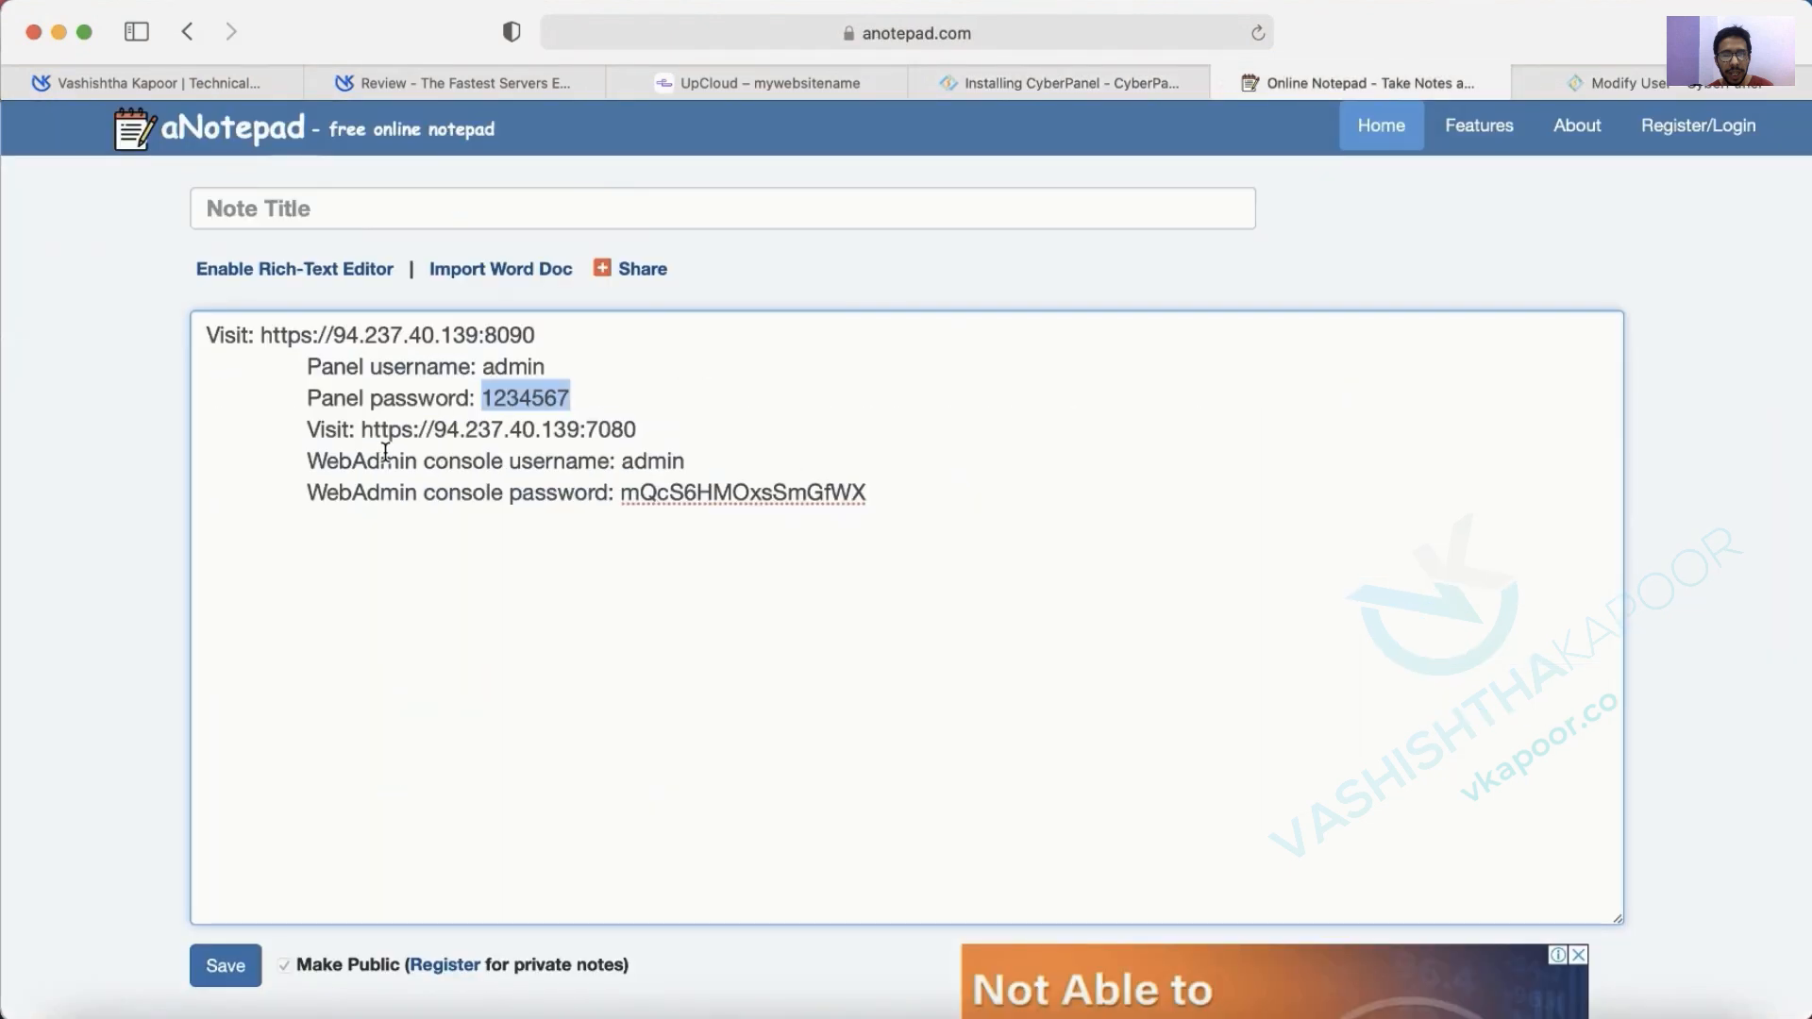
key(super+v)
drag(481, 398, 682, 401)
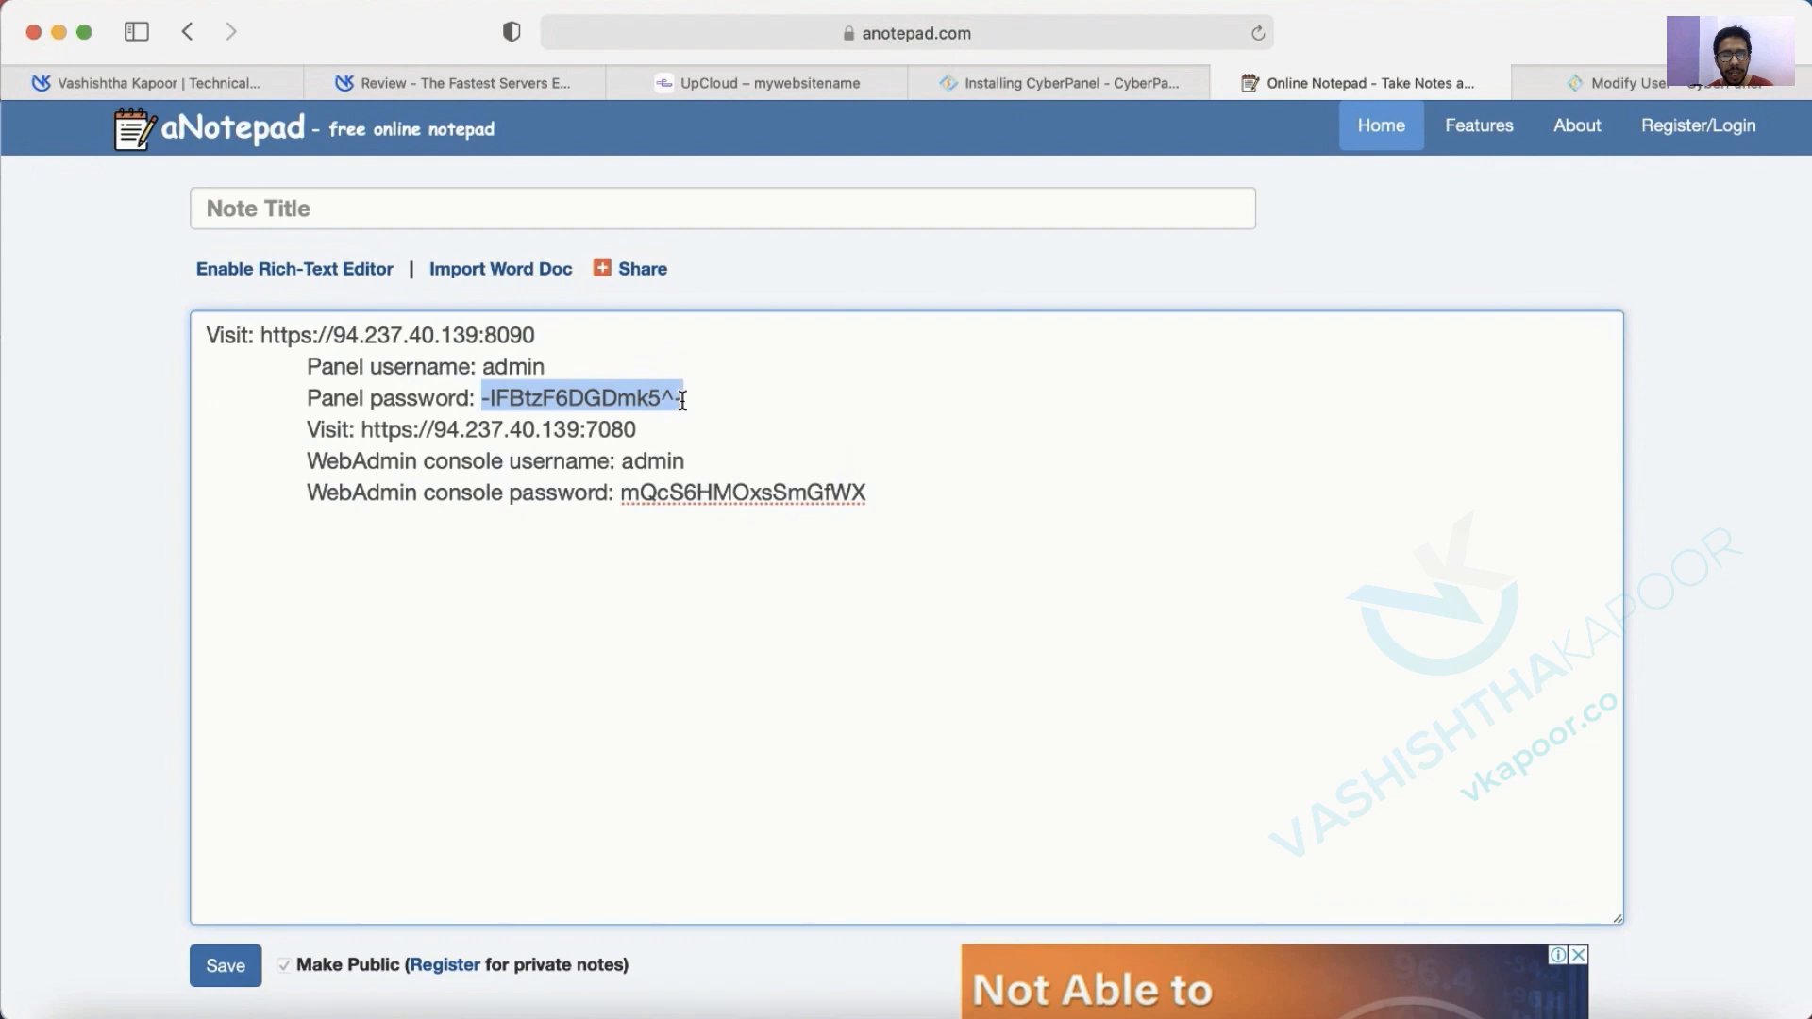
click(1599, 87)
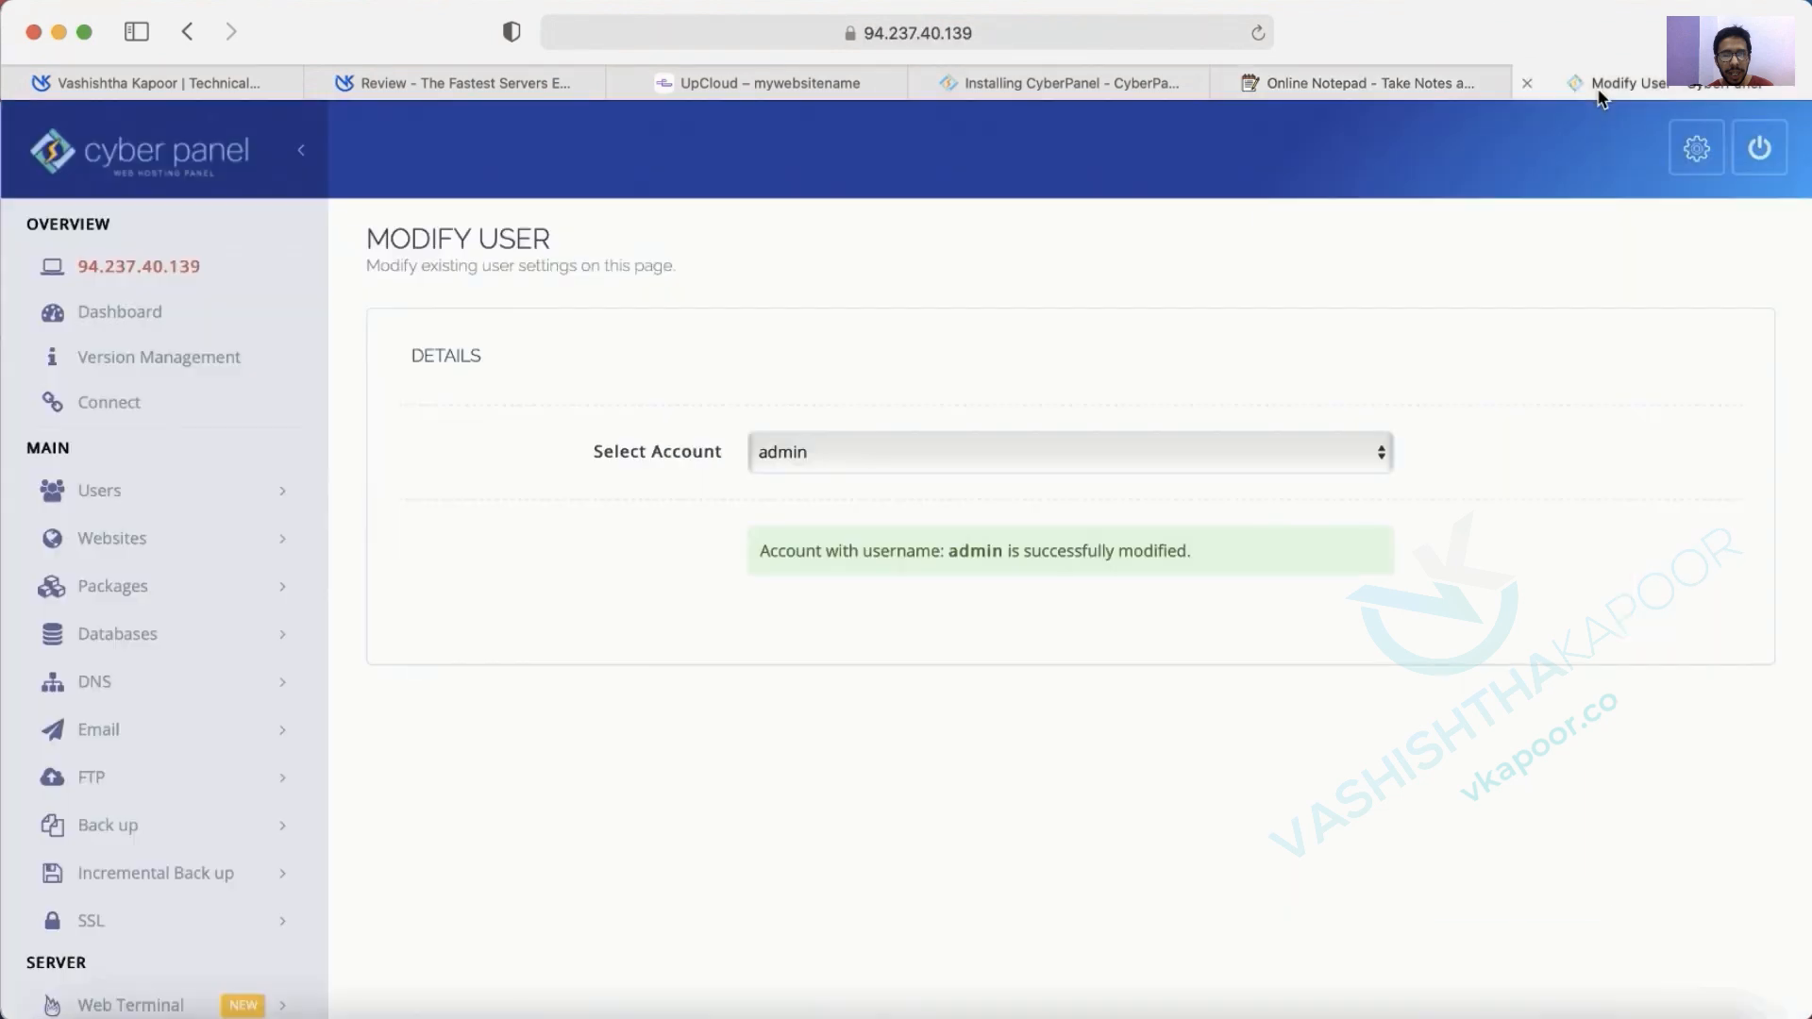
Check CyberPanel's empty List Websites page, then bring up Cloudflare's koworkz.com dashboard.
click(131, 540)
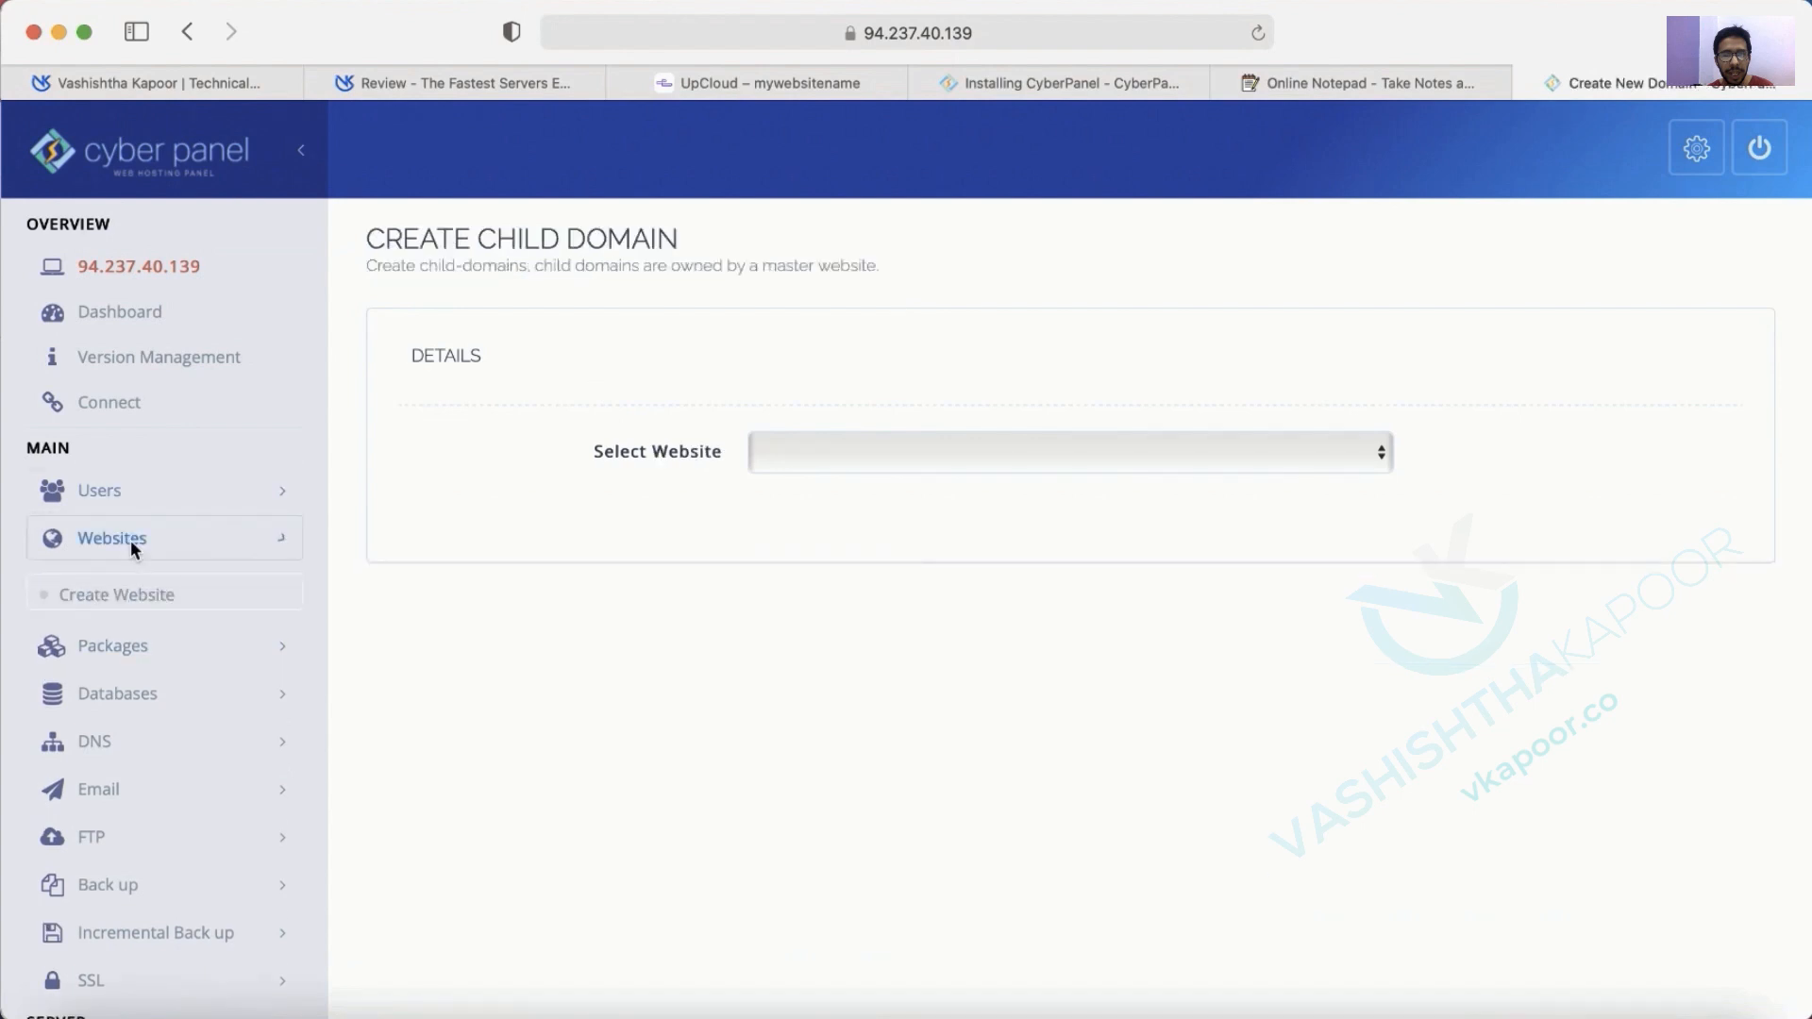
click(111, 634)
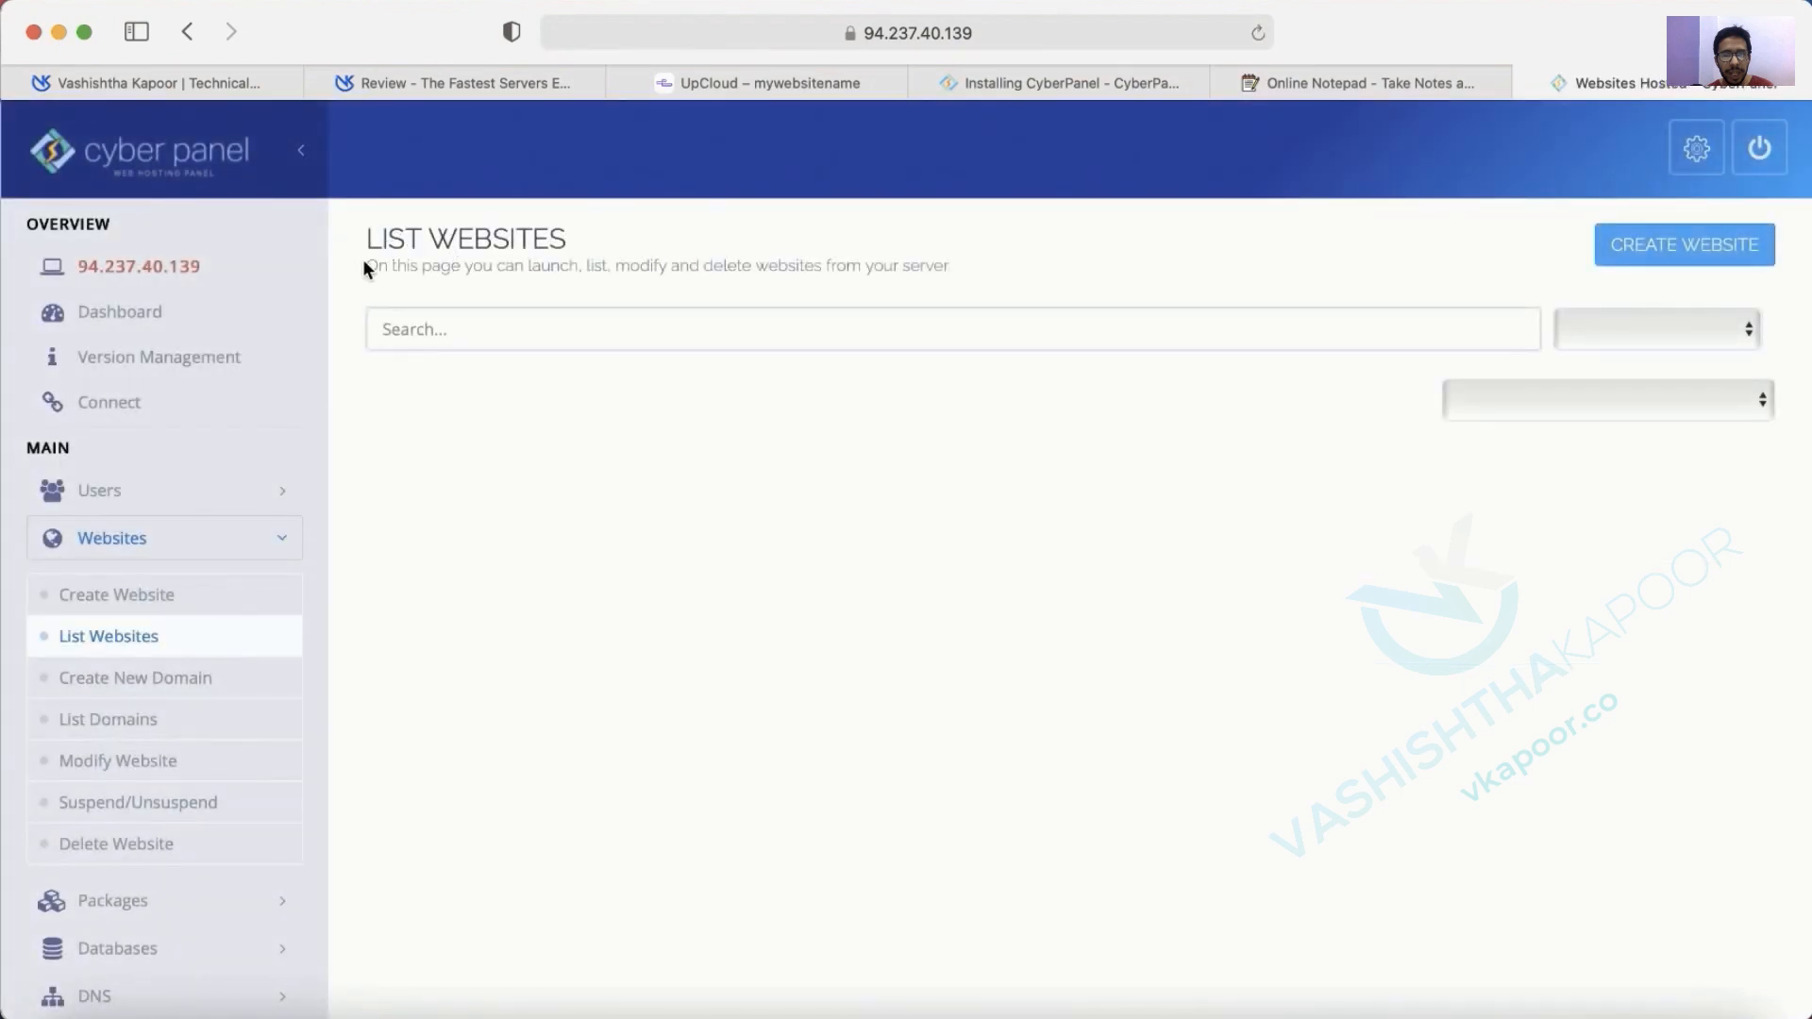
drag(365, 266, 963, 263)
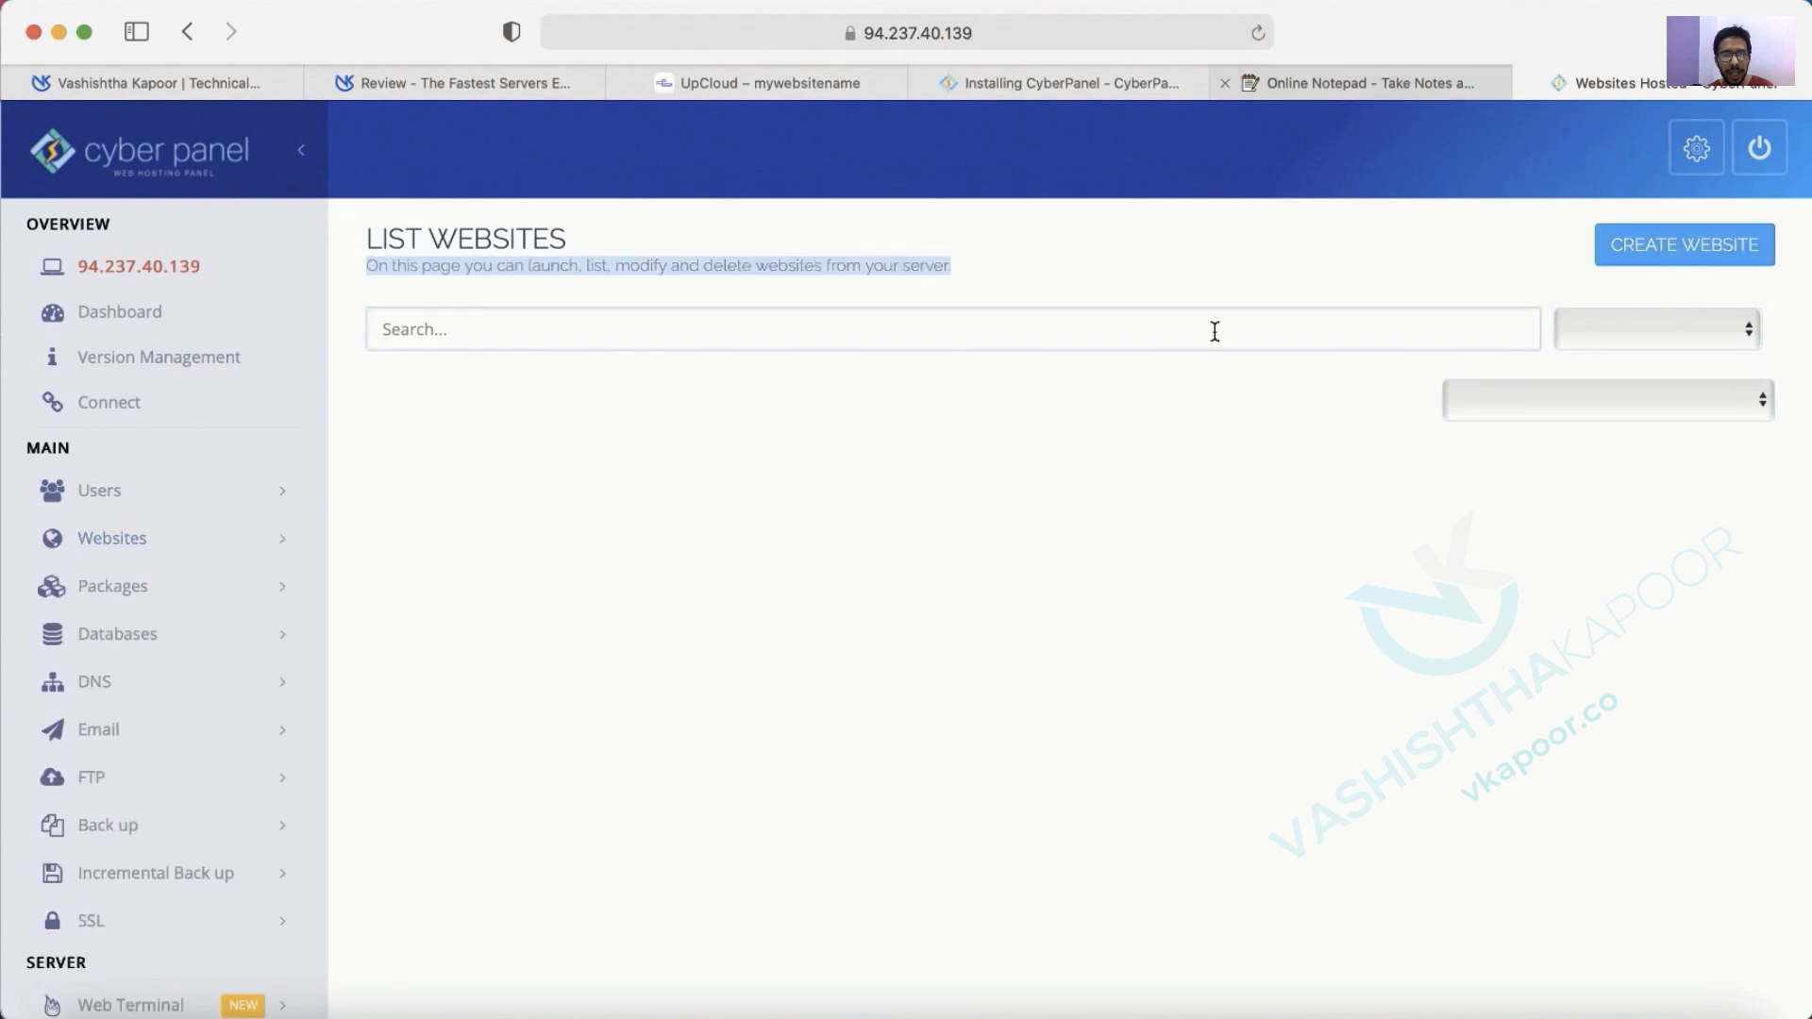
click(1166, 1012)
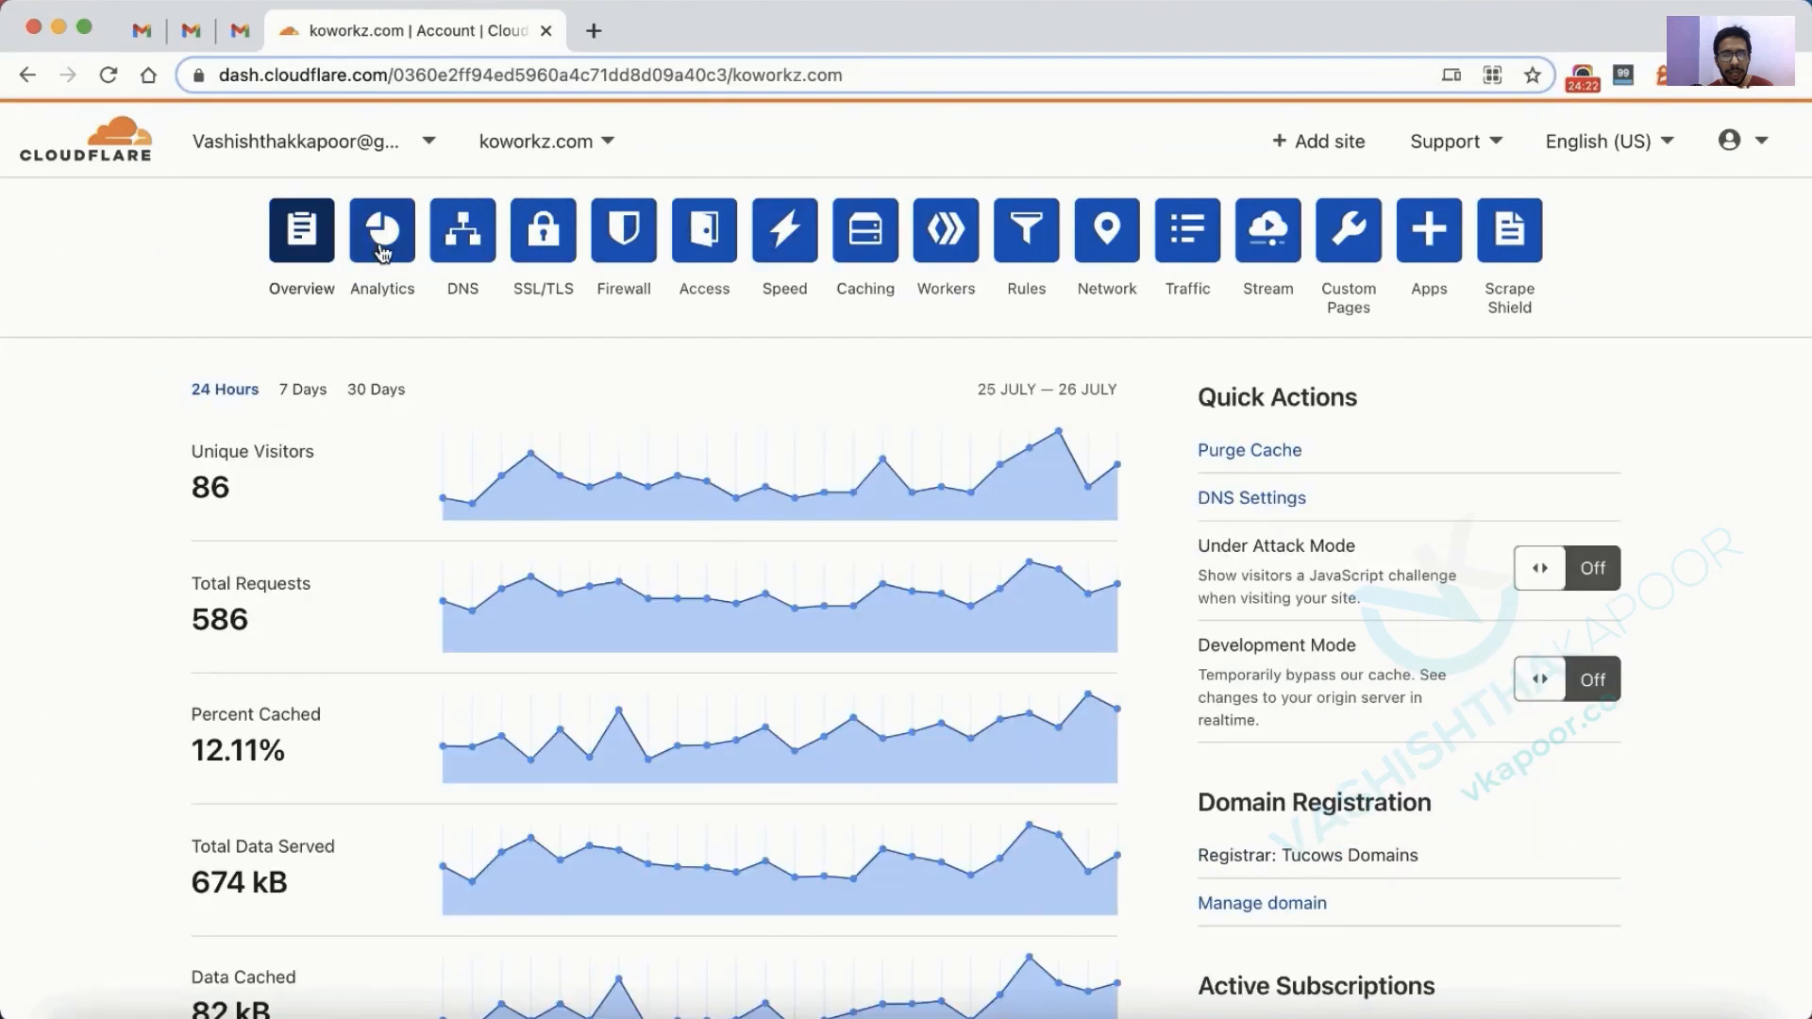
Re-save the koworkz.com A record pointing to 94.237.40.139 in Cloudflare DNS.
click(465, 238)
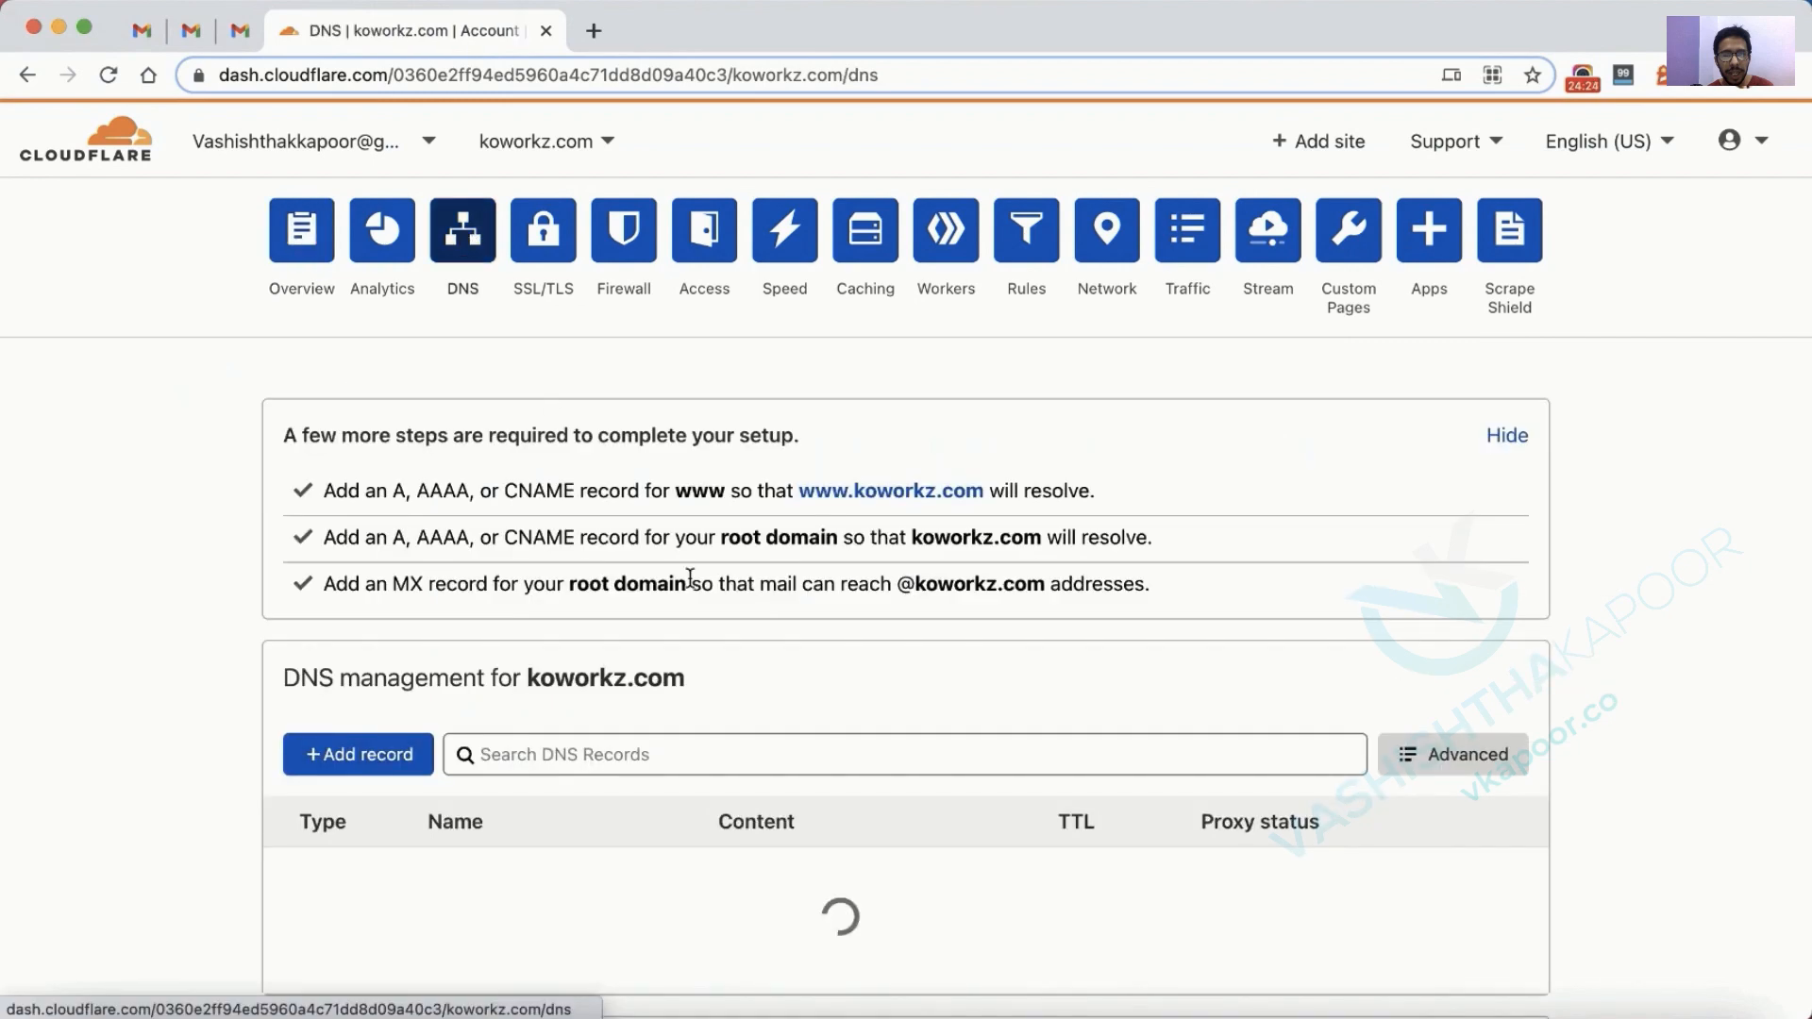
scroll(691, 577, down, 5)
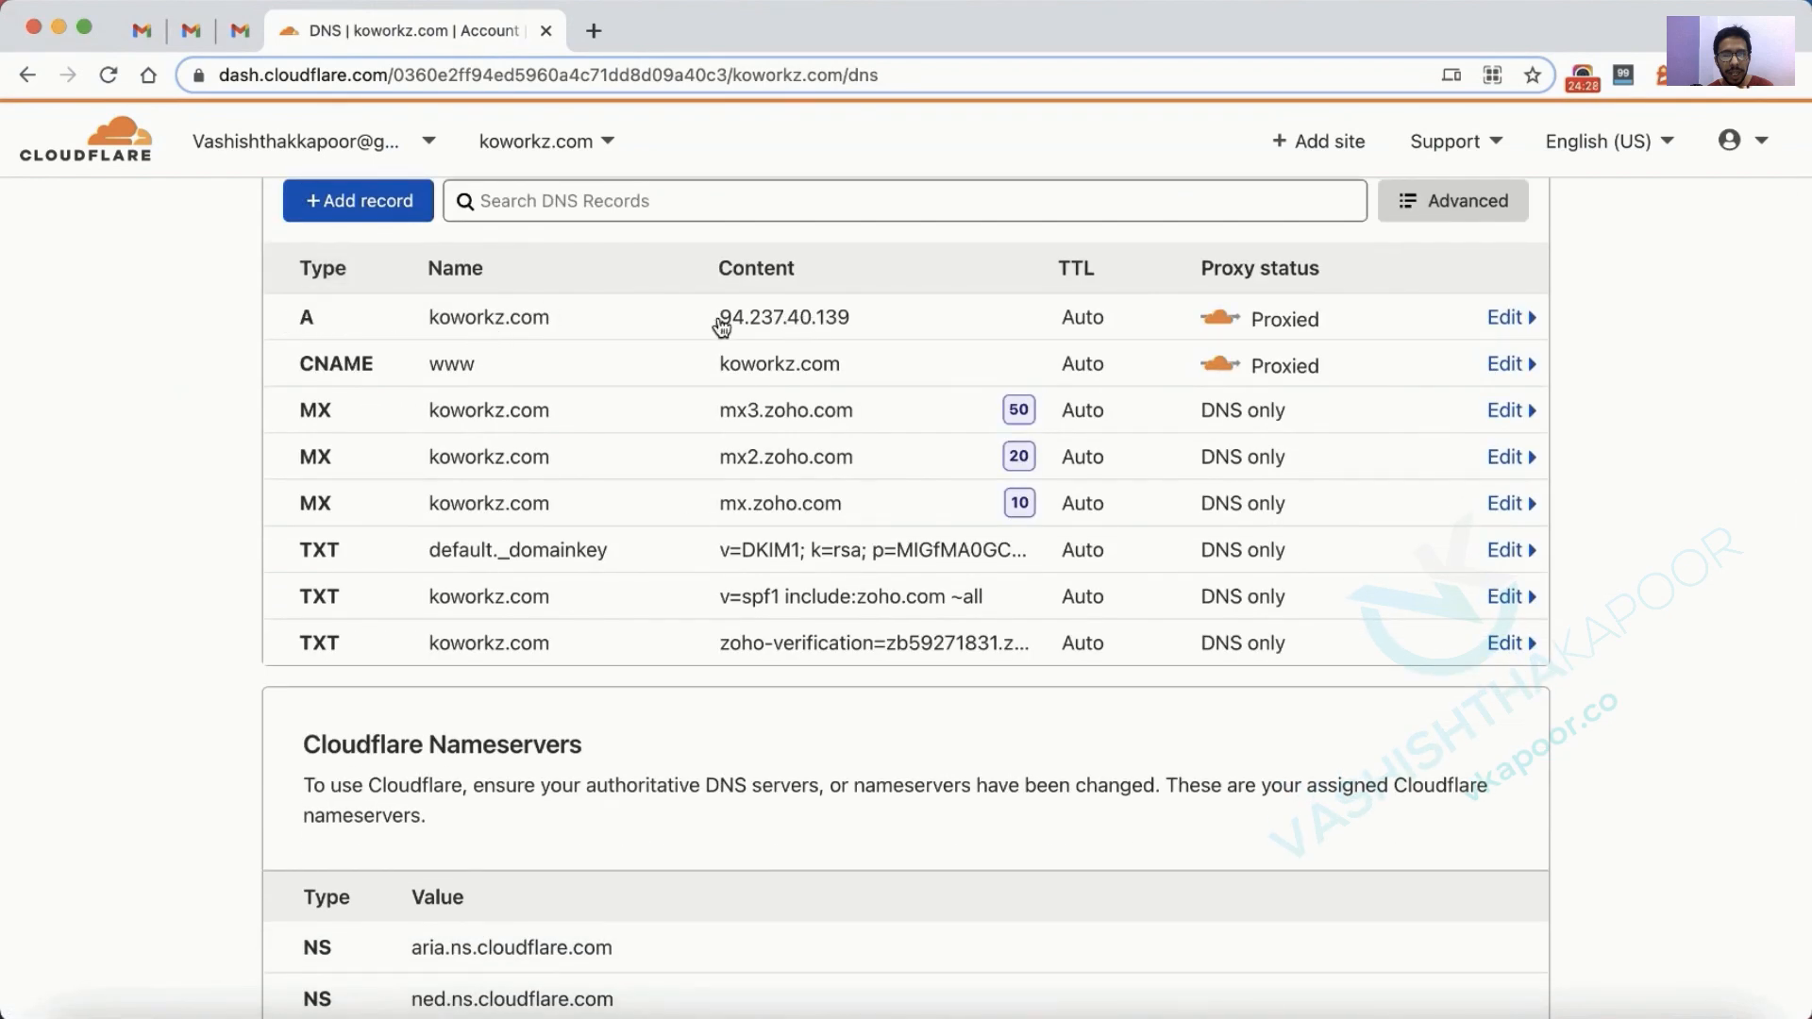
click(807, 324)
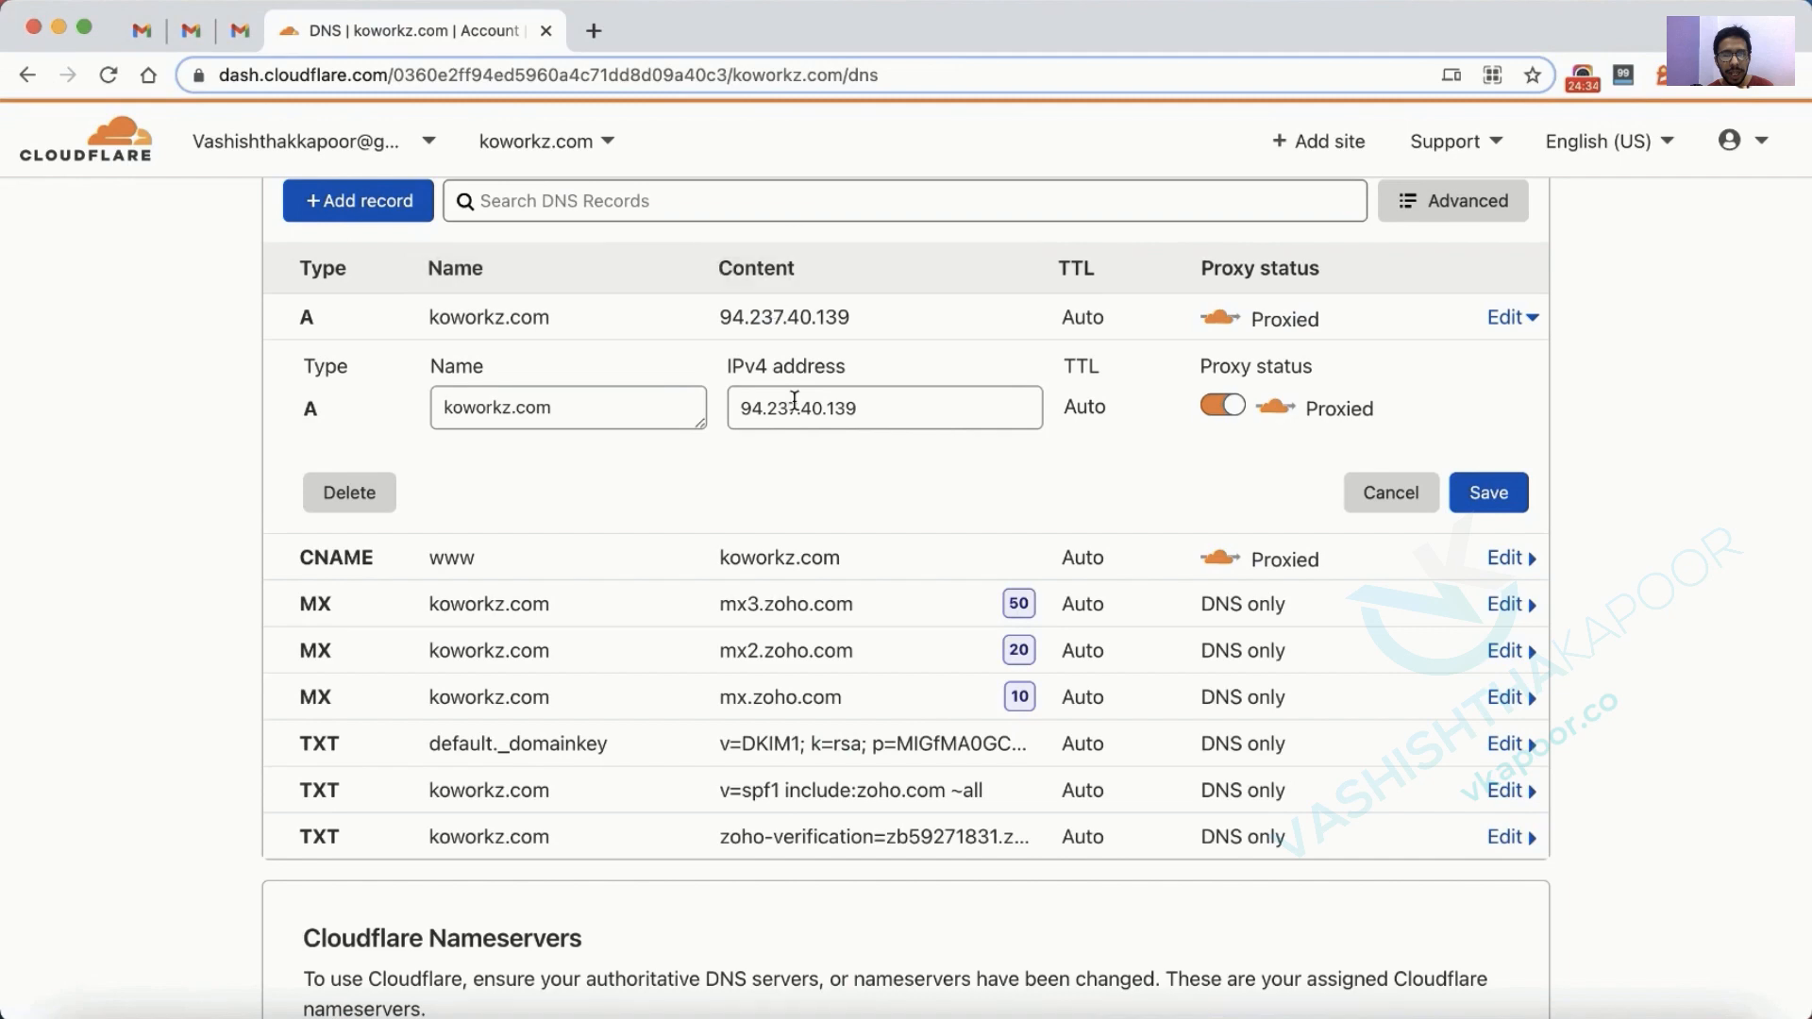
click(1458, 508)
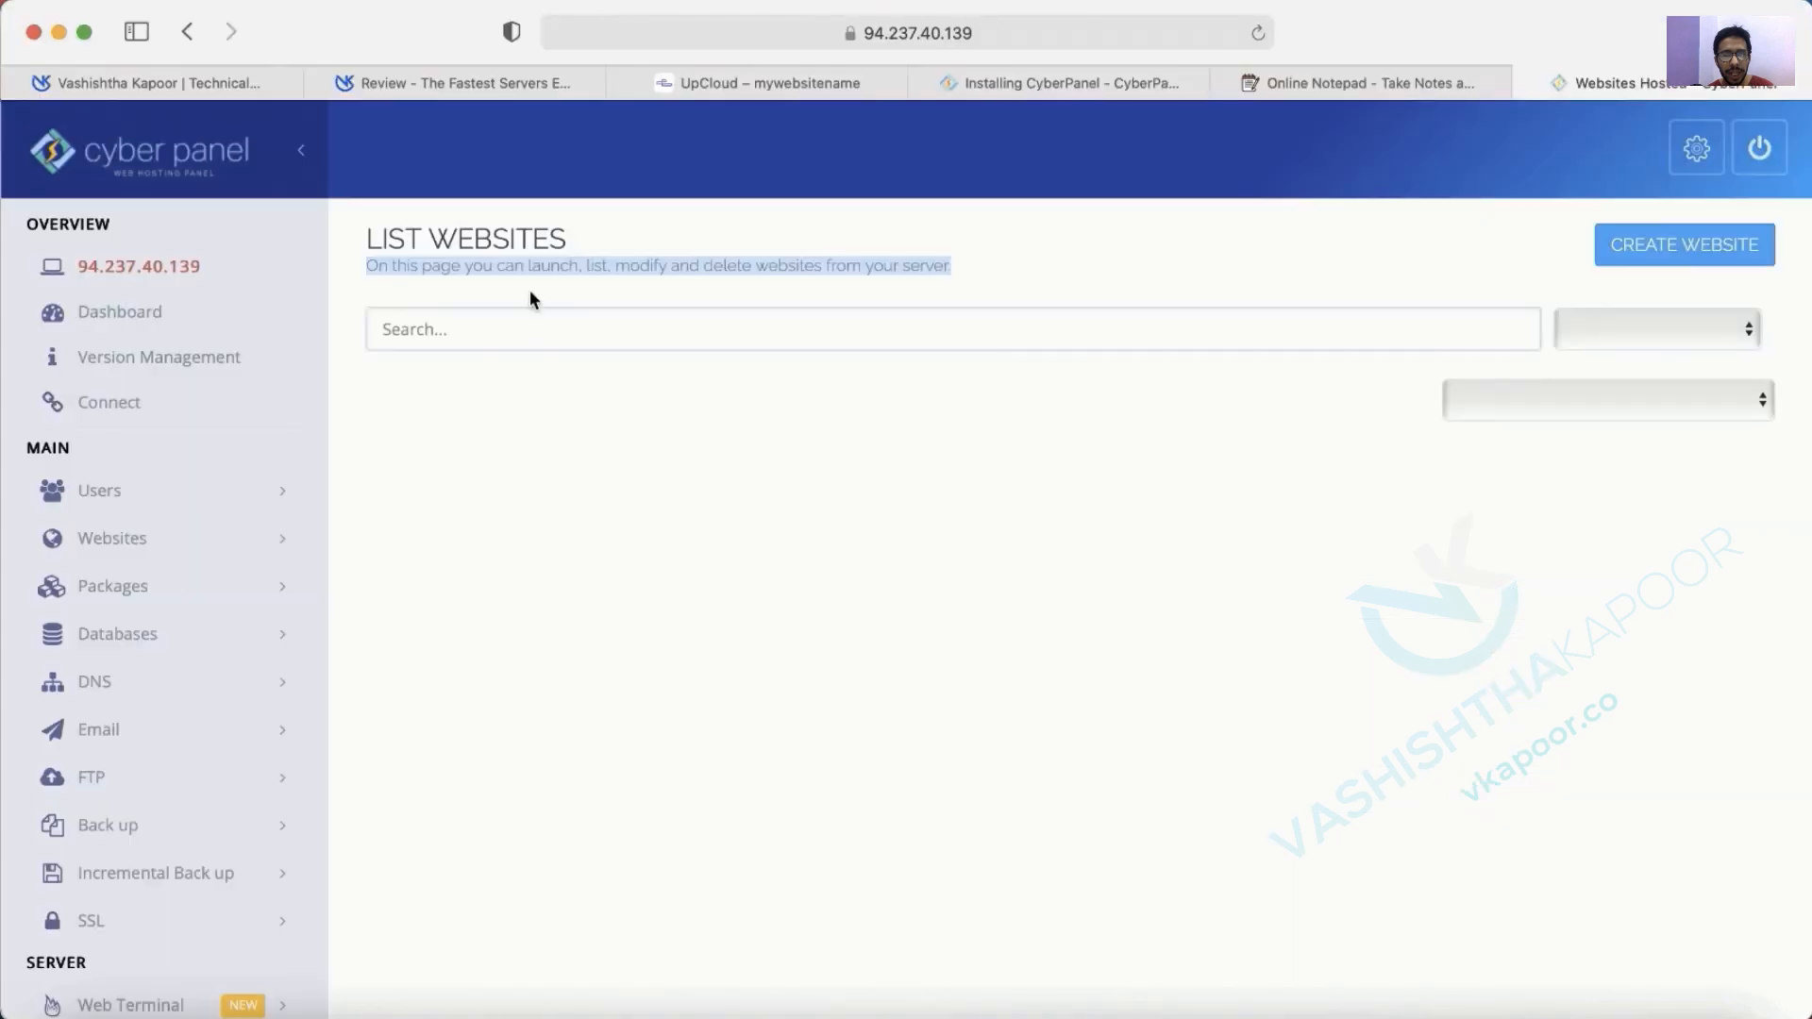
Start a new website on the Default package with admin as owner.
click(1682, 247)
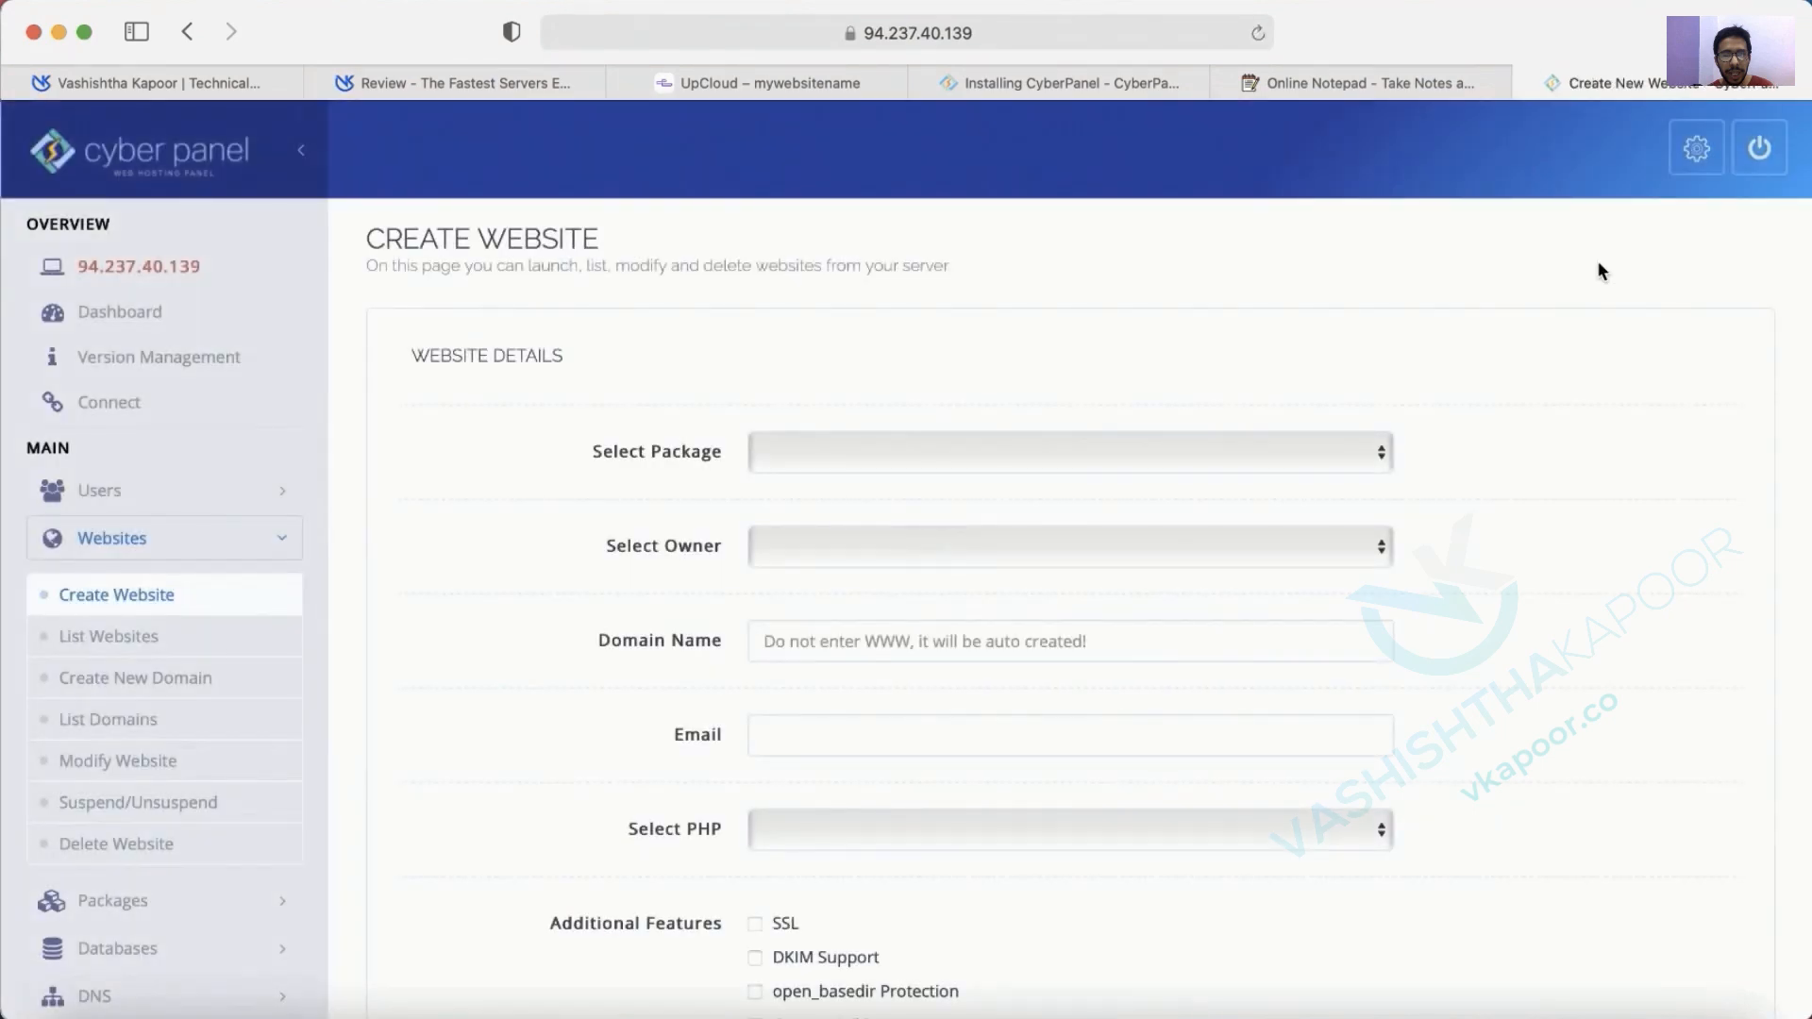
click(1236, 452)
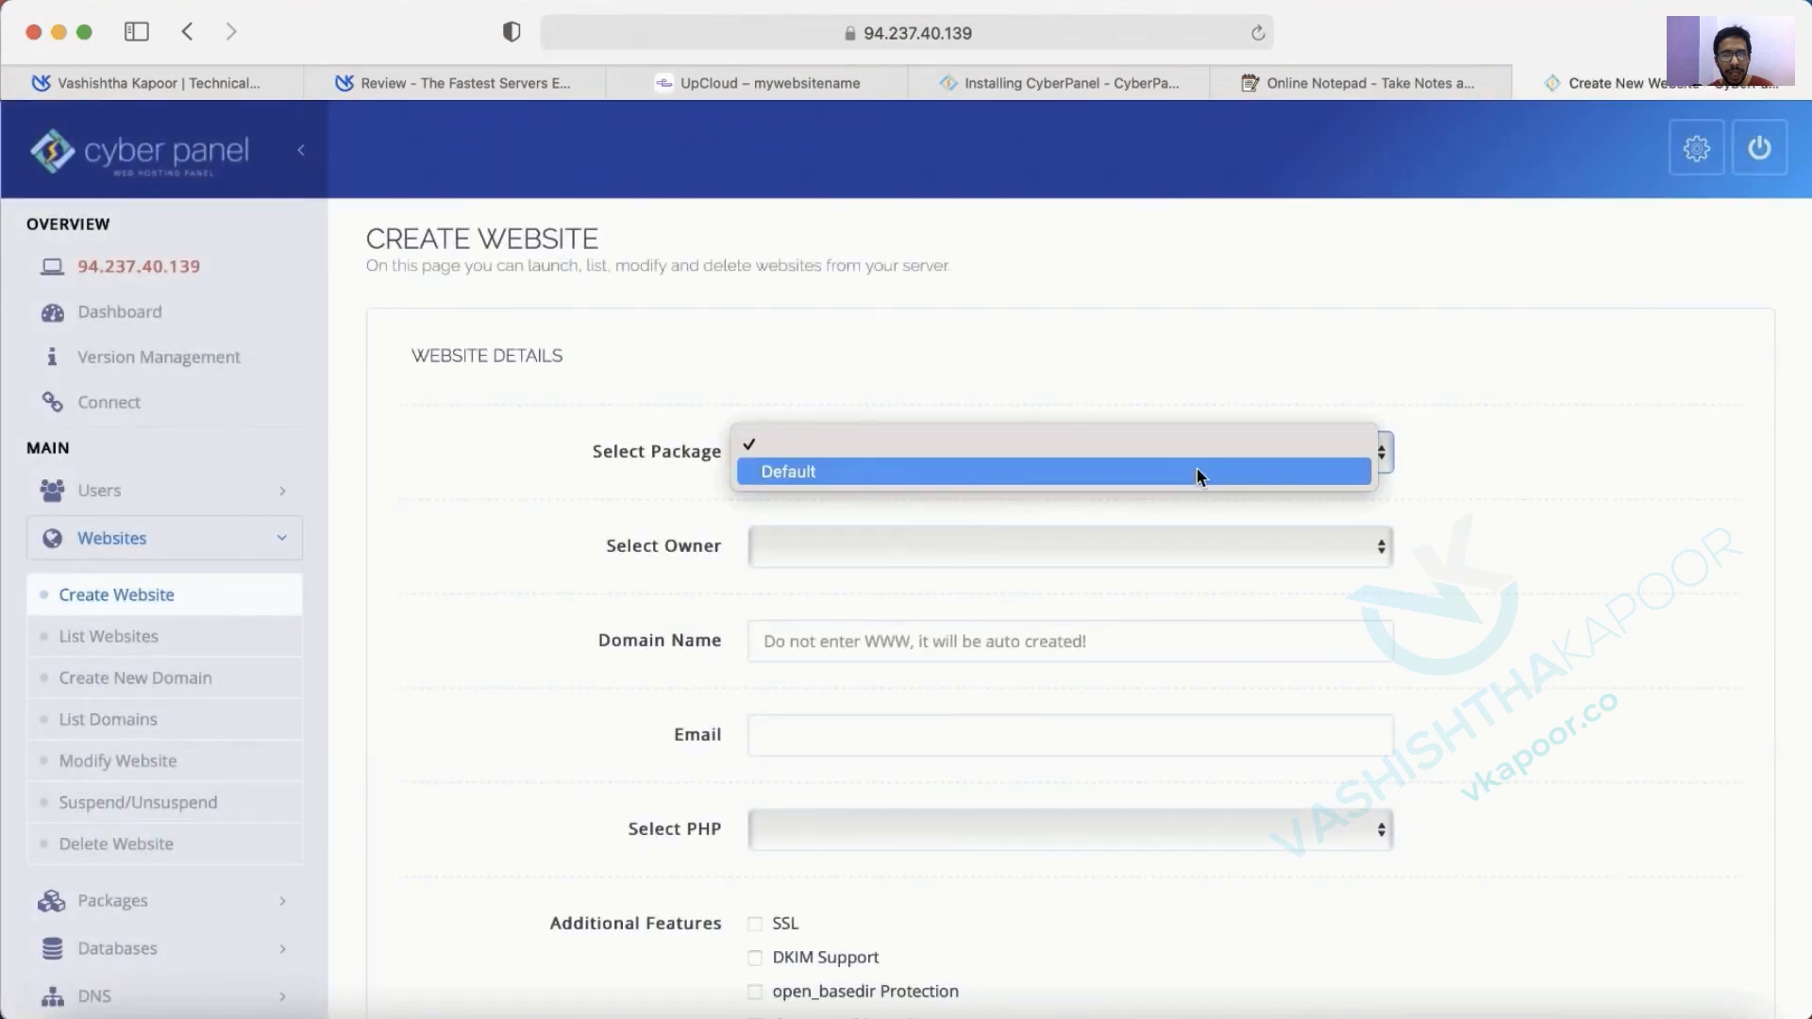
click(1195, 472)
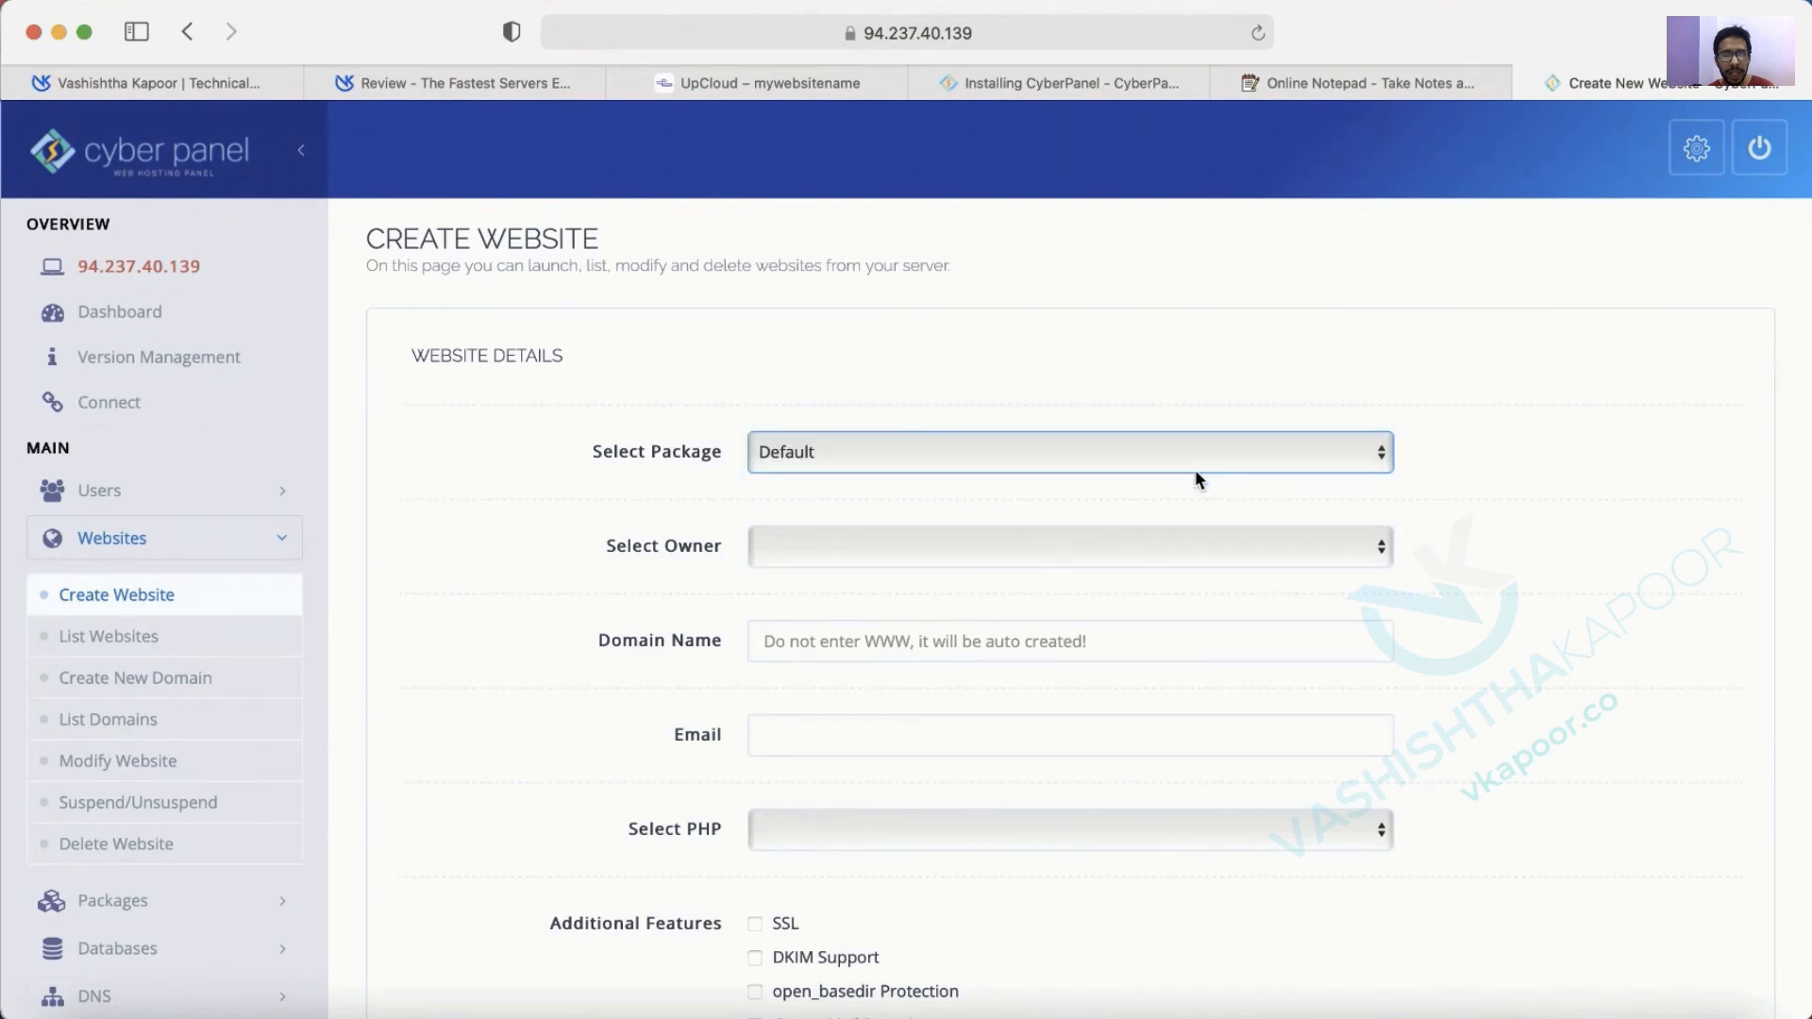
click(1070, 555)
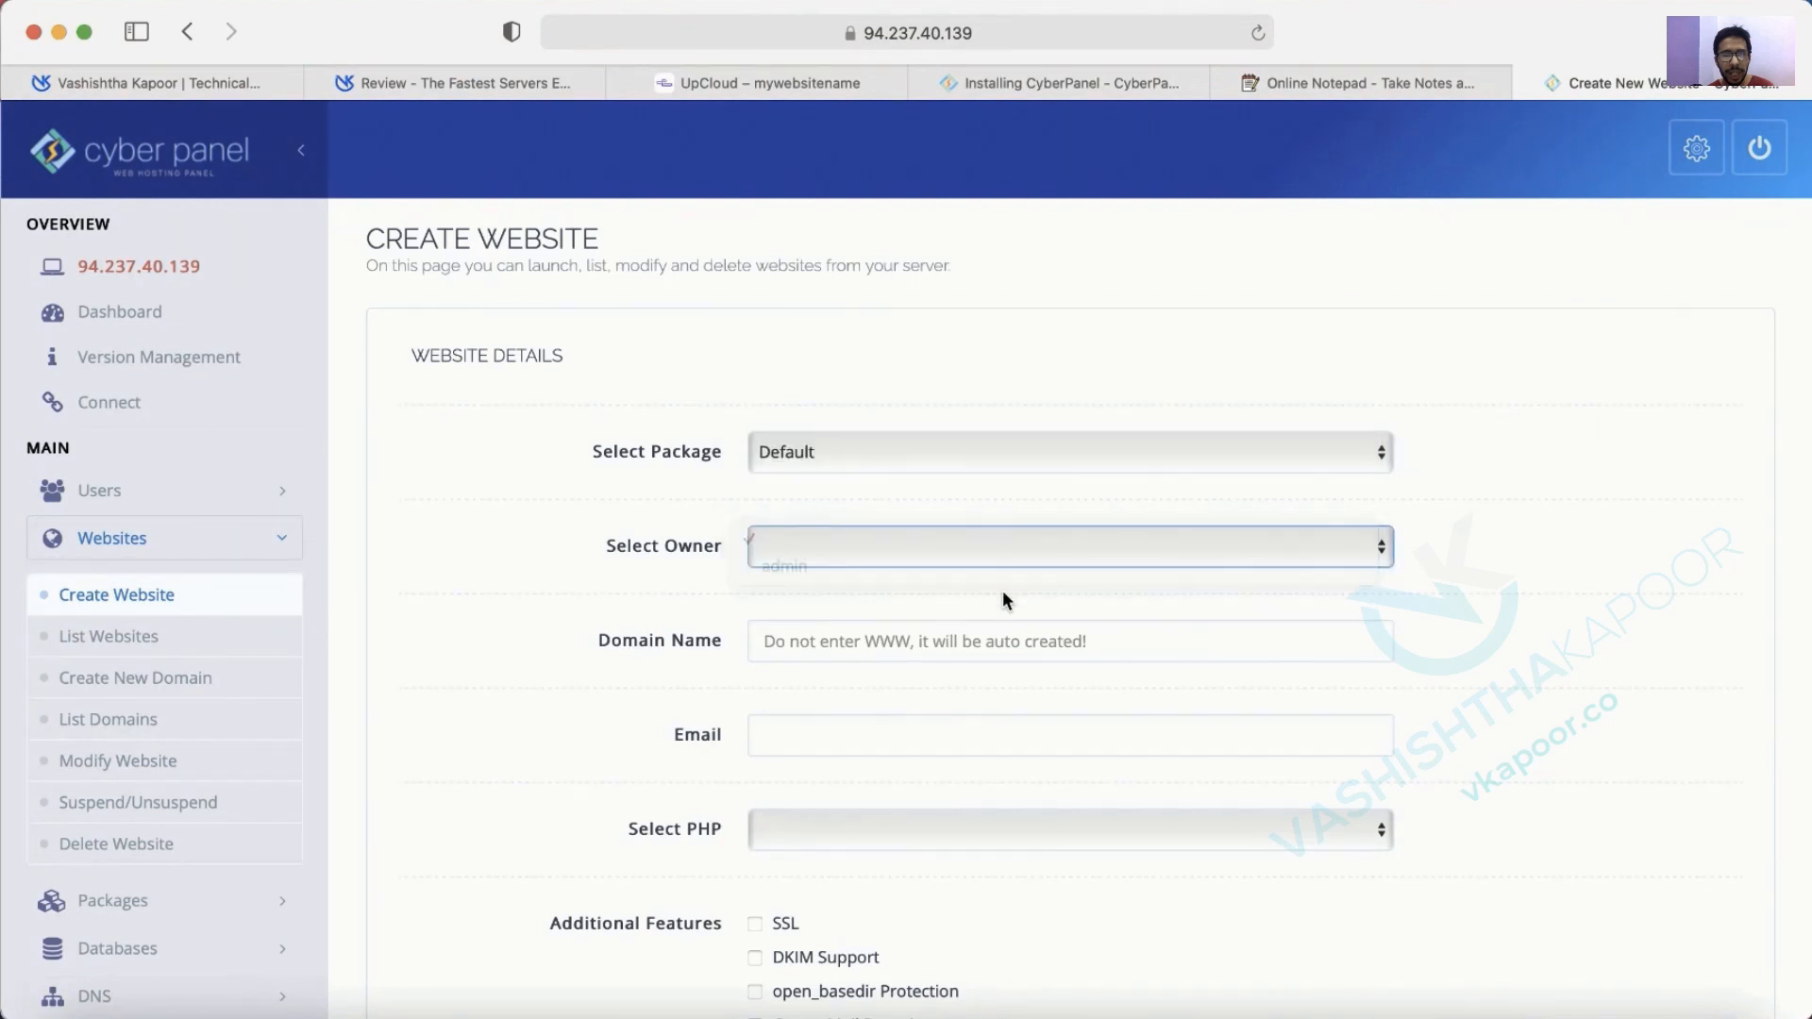
click(982, 552)
click(959, 568)
Enter the domain koworkz.com and the owner's e-mail address.
click(884, 643)
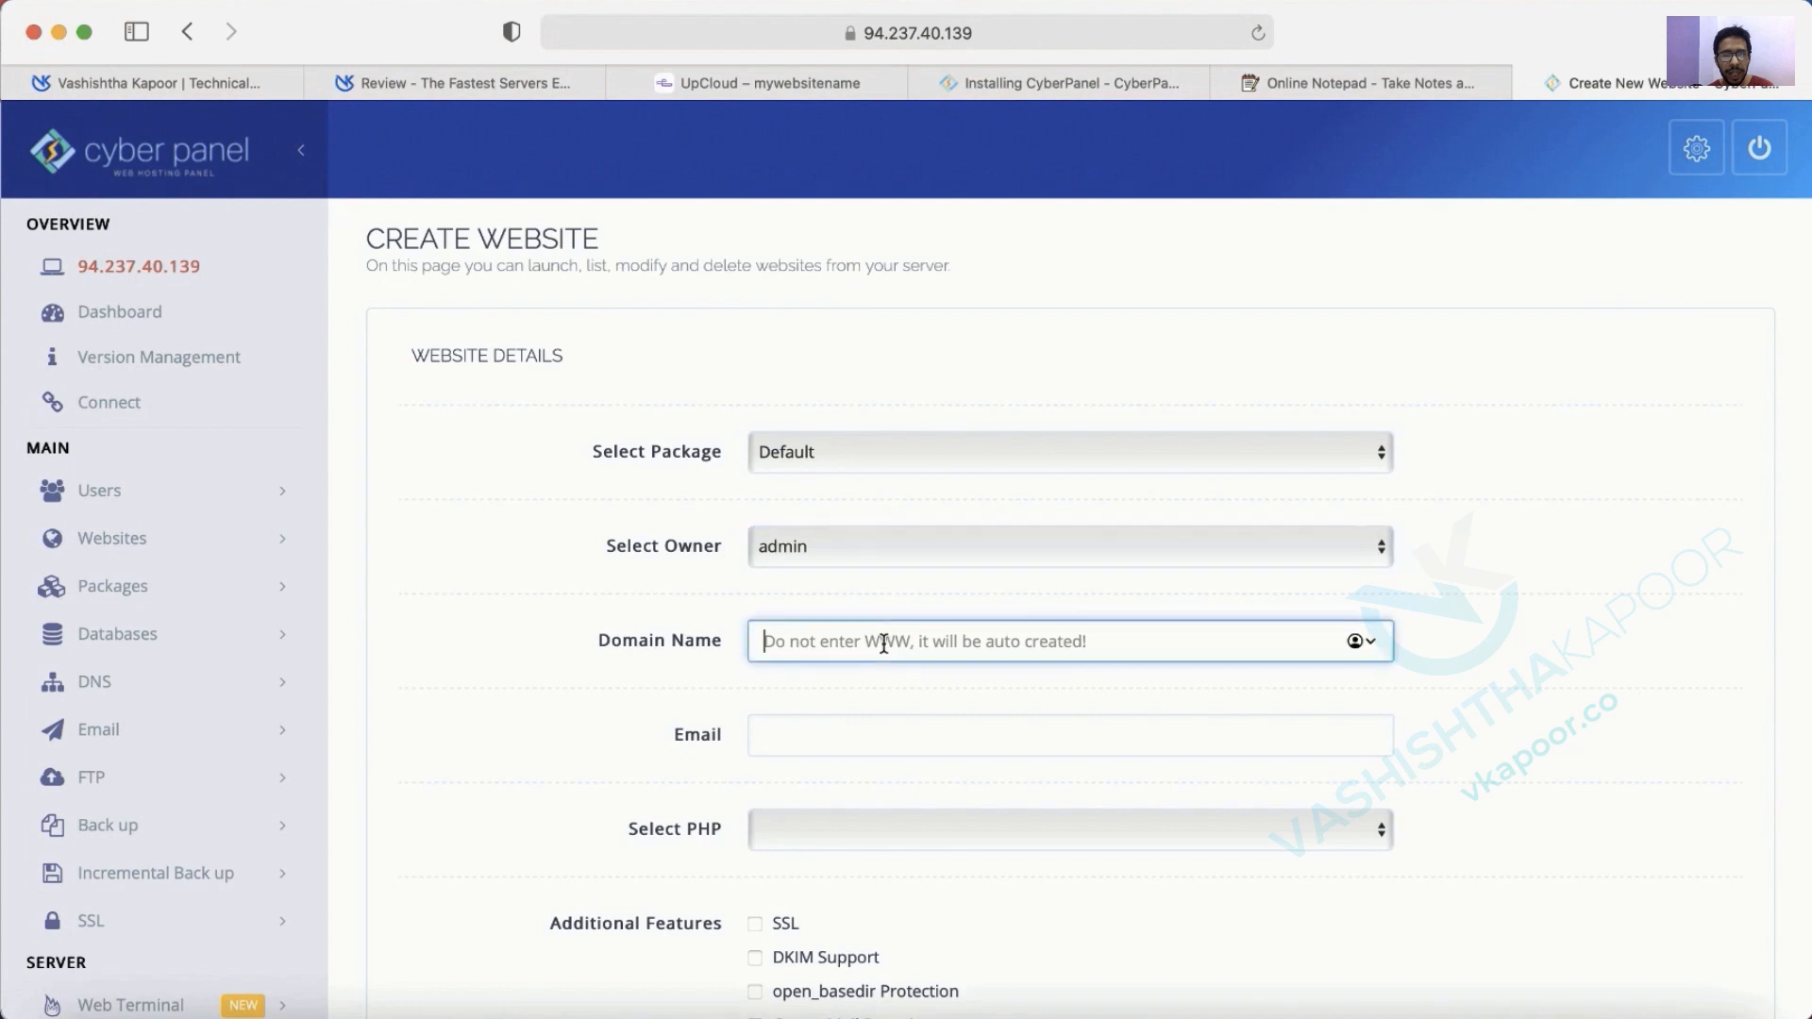
text(kowork)
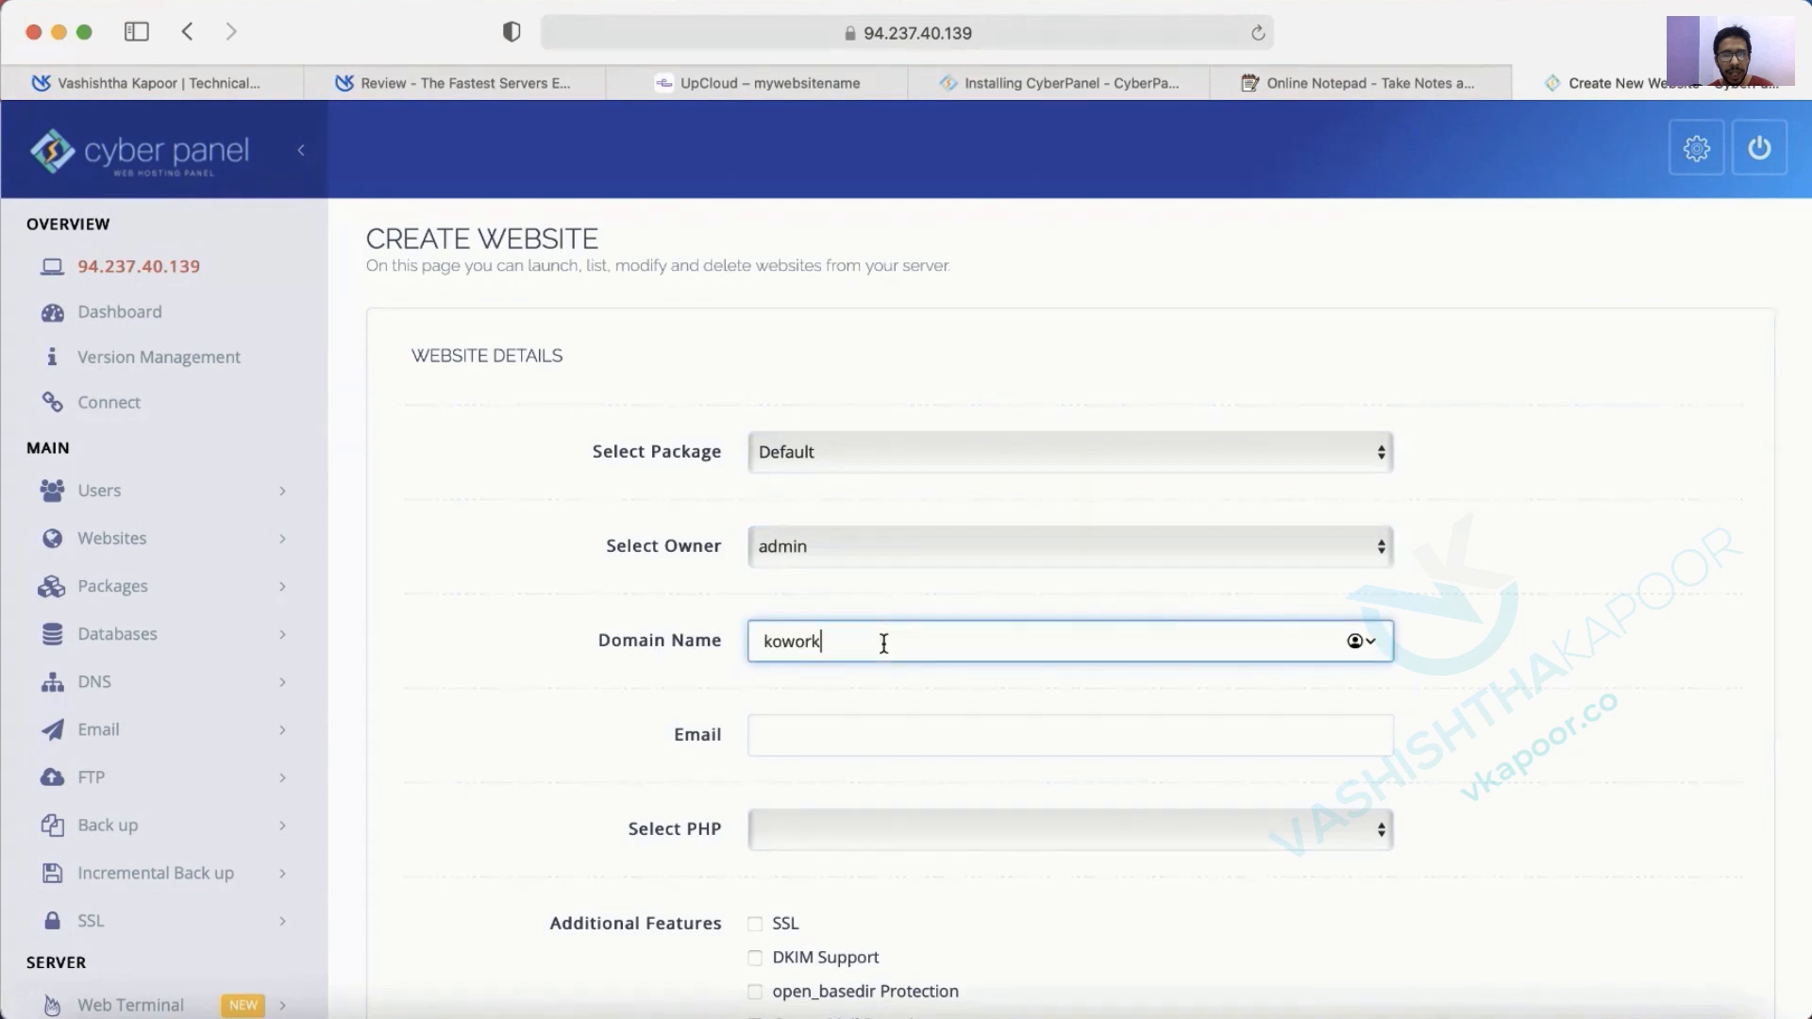
text(z.com)
key(Tab)
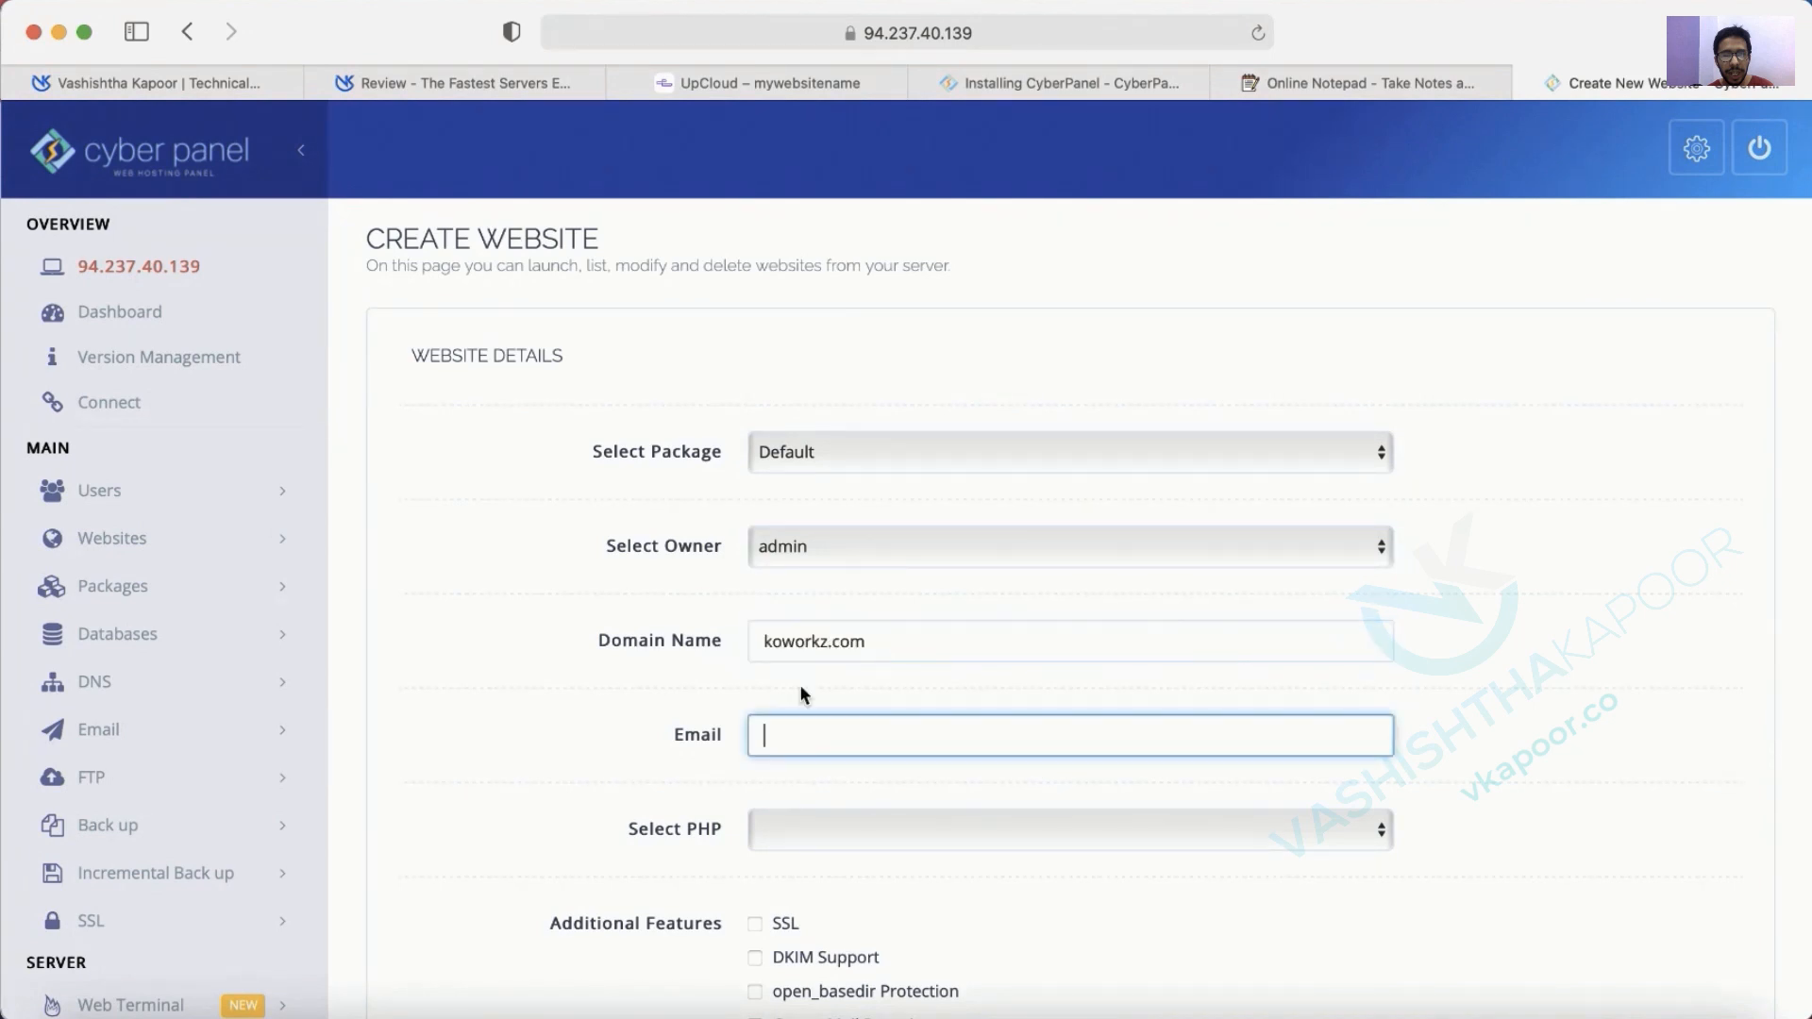
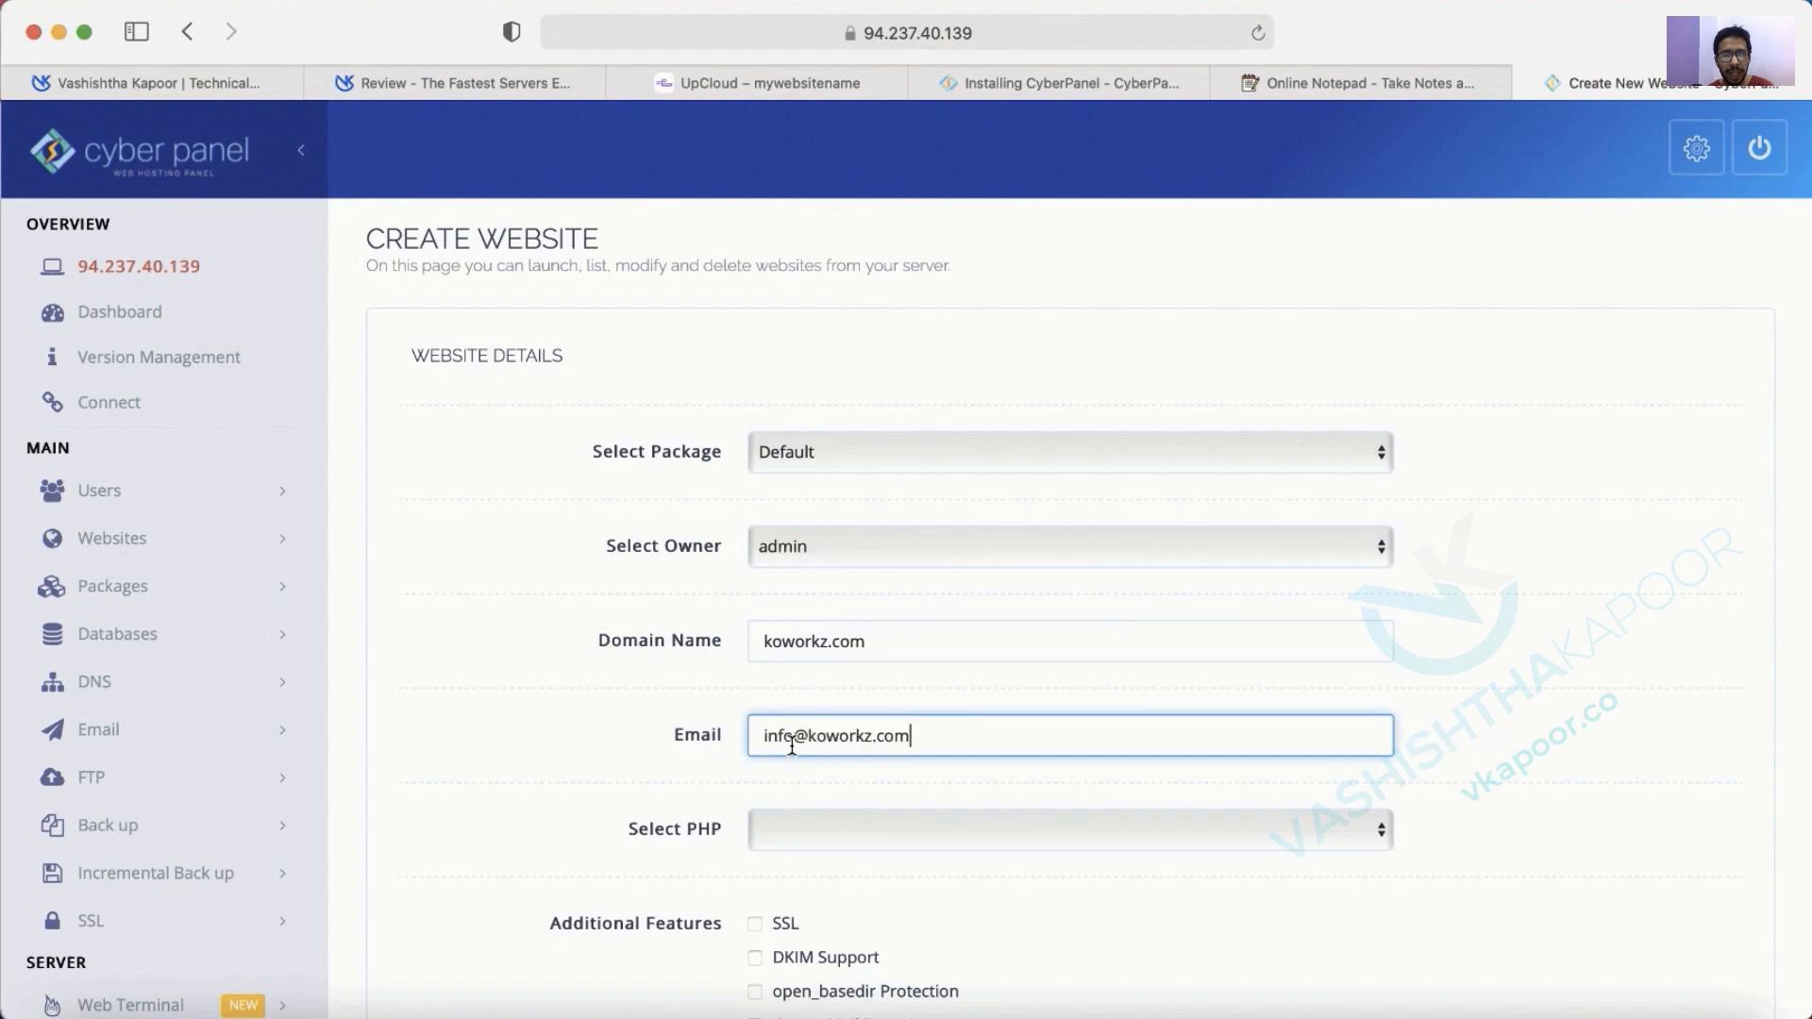
key(super+a)
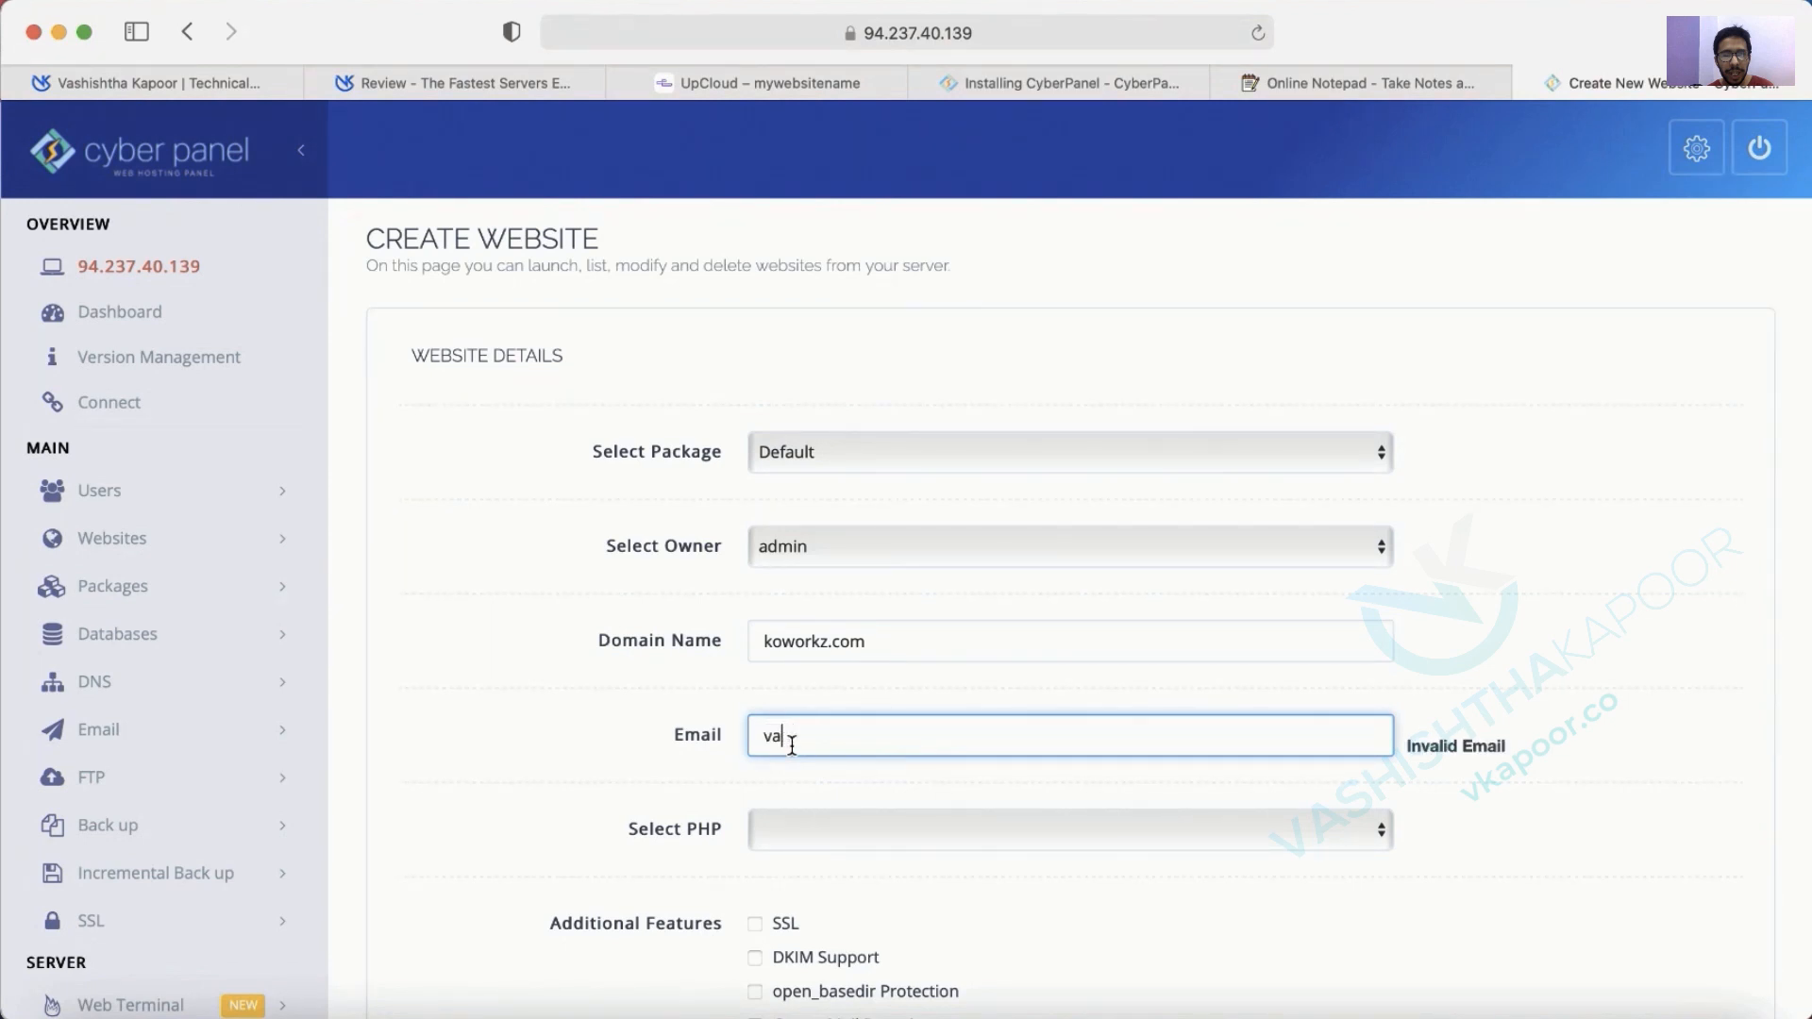
key(Tab)
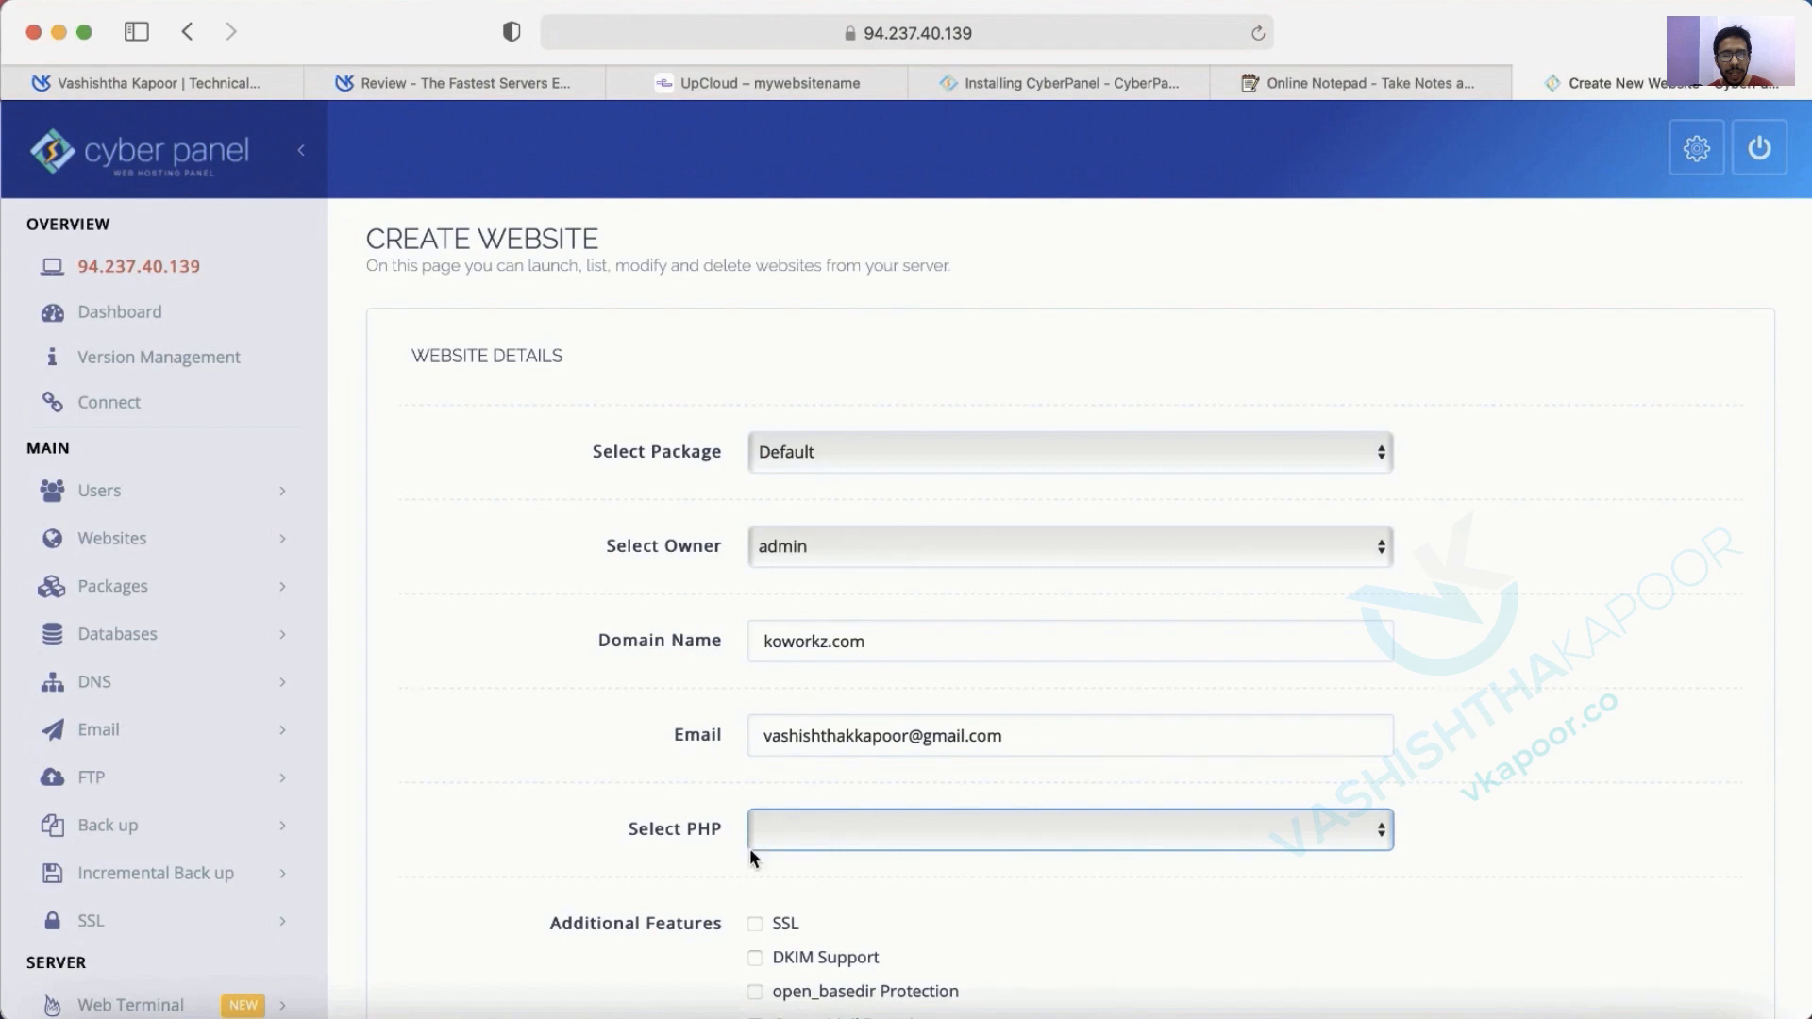
Choose PHP 7.4 and enable SSL, DKIM, open_basedir and a mail domain.
click(769, 839)
click(802, 906)
scroll(816, 829, down, 5)
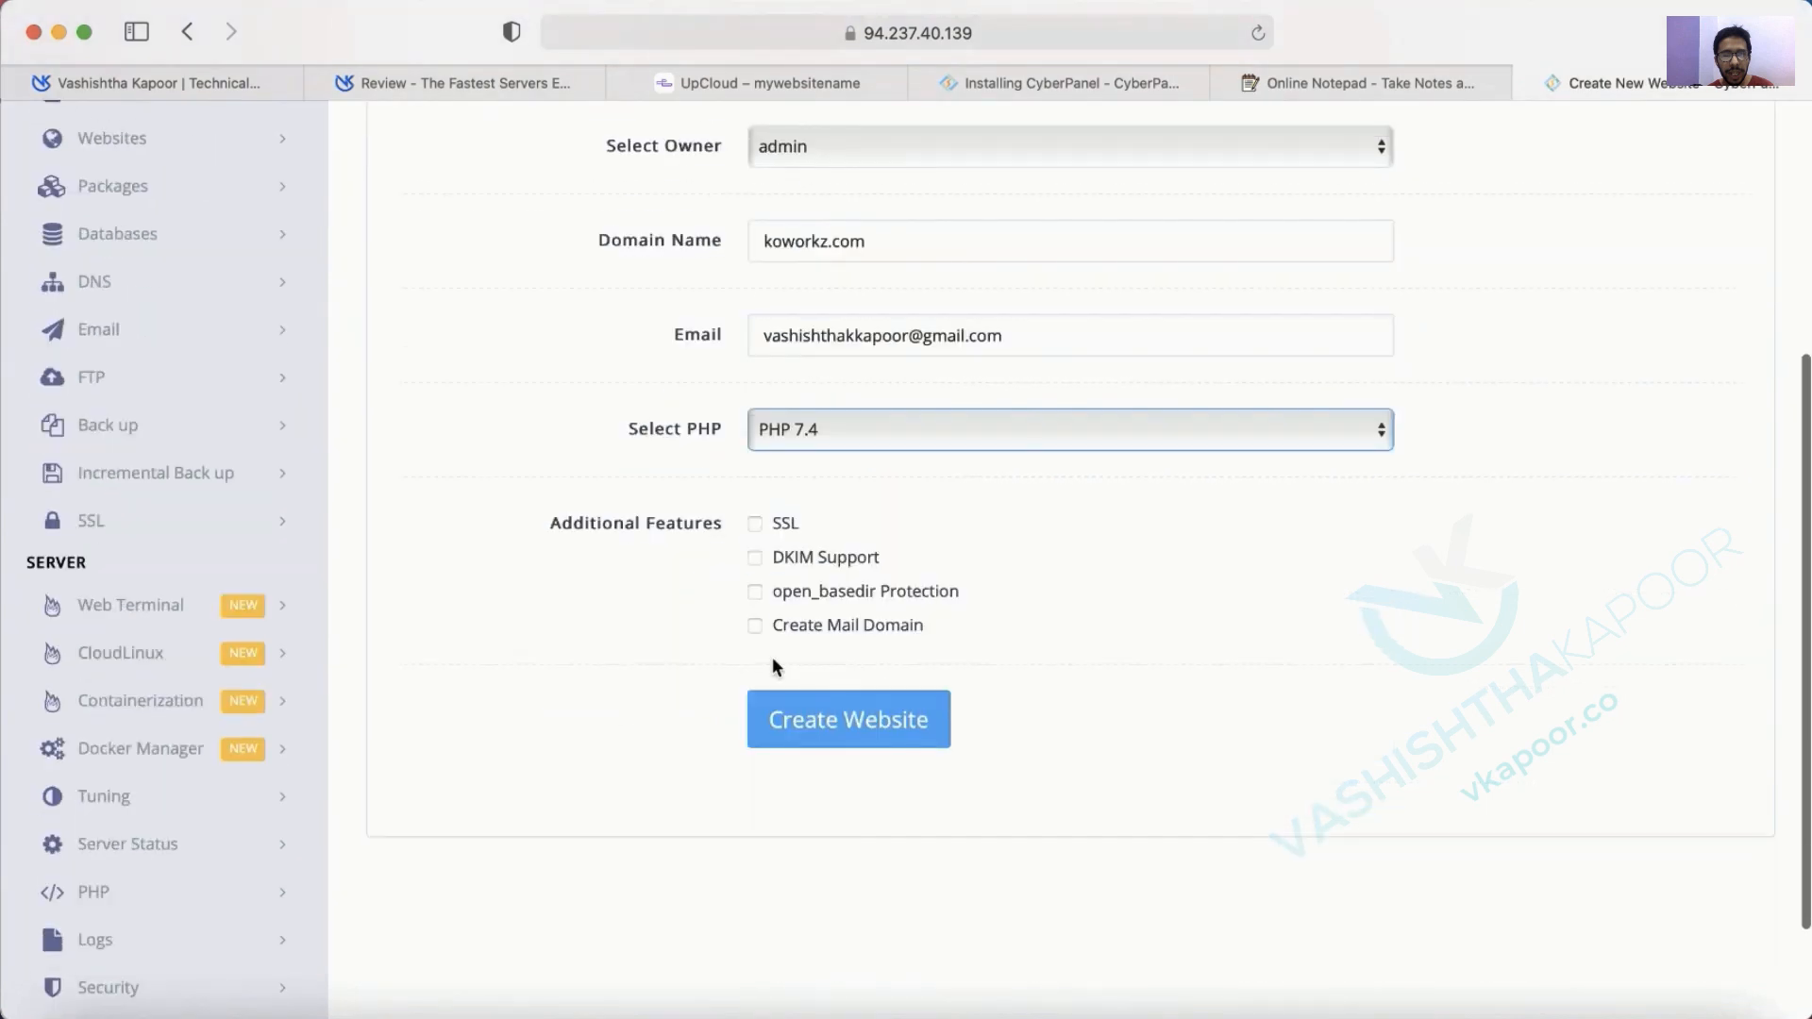
click(754, 524)
click(754, 558)
click(754, 592)
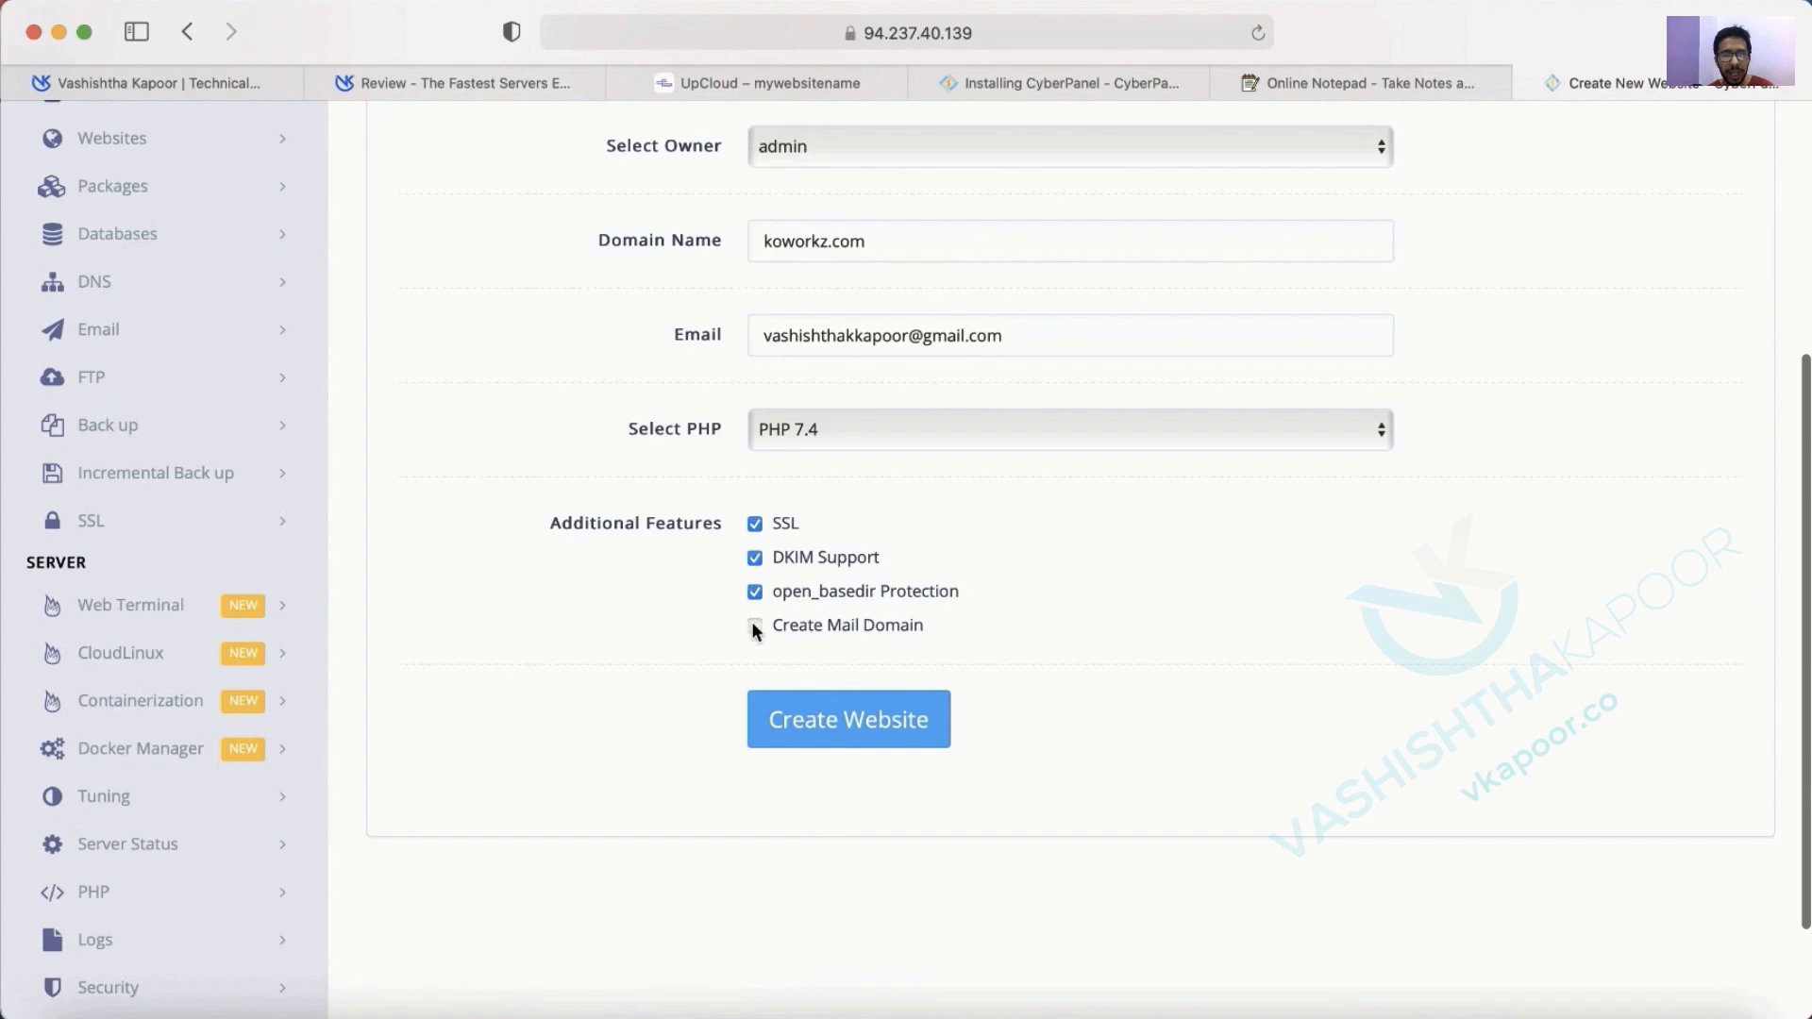
click(755, 626)
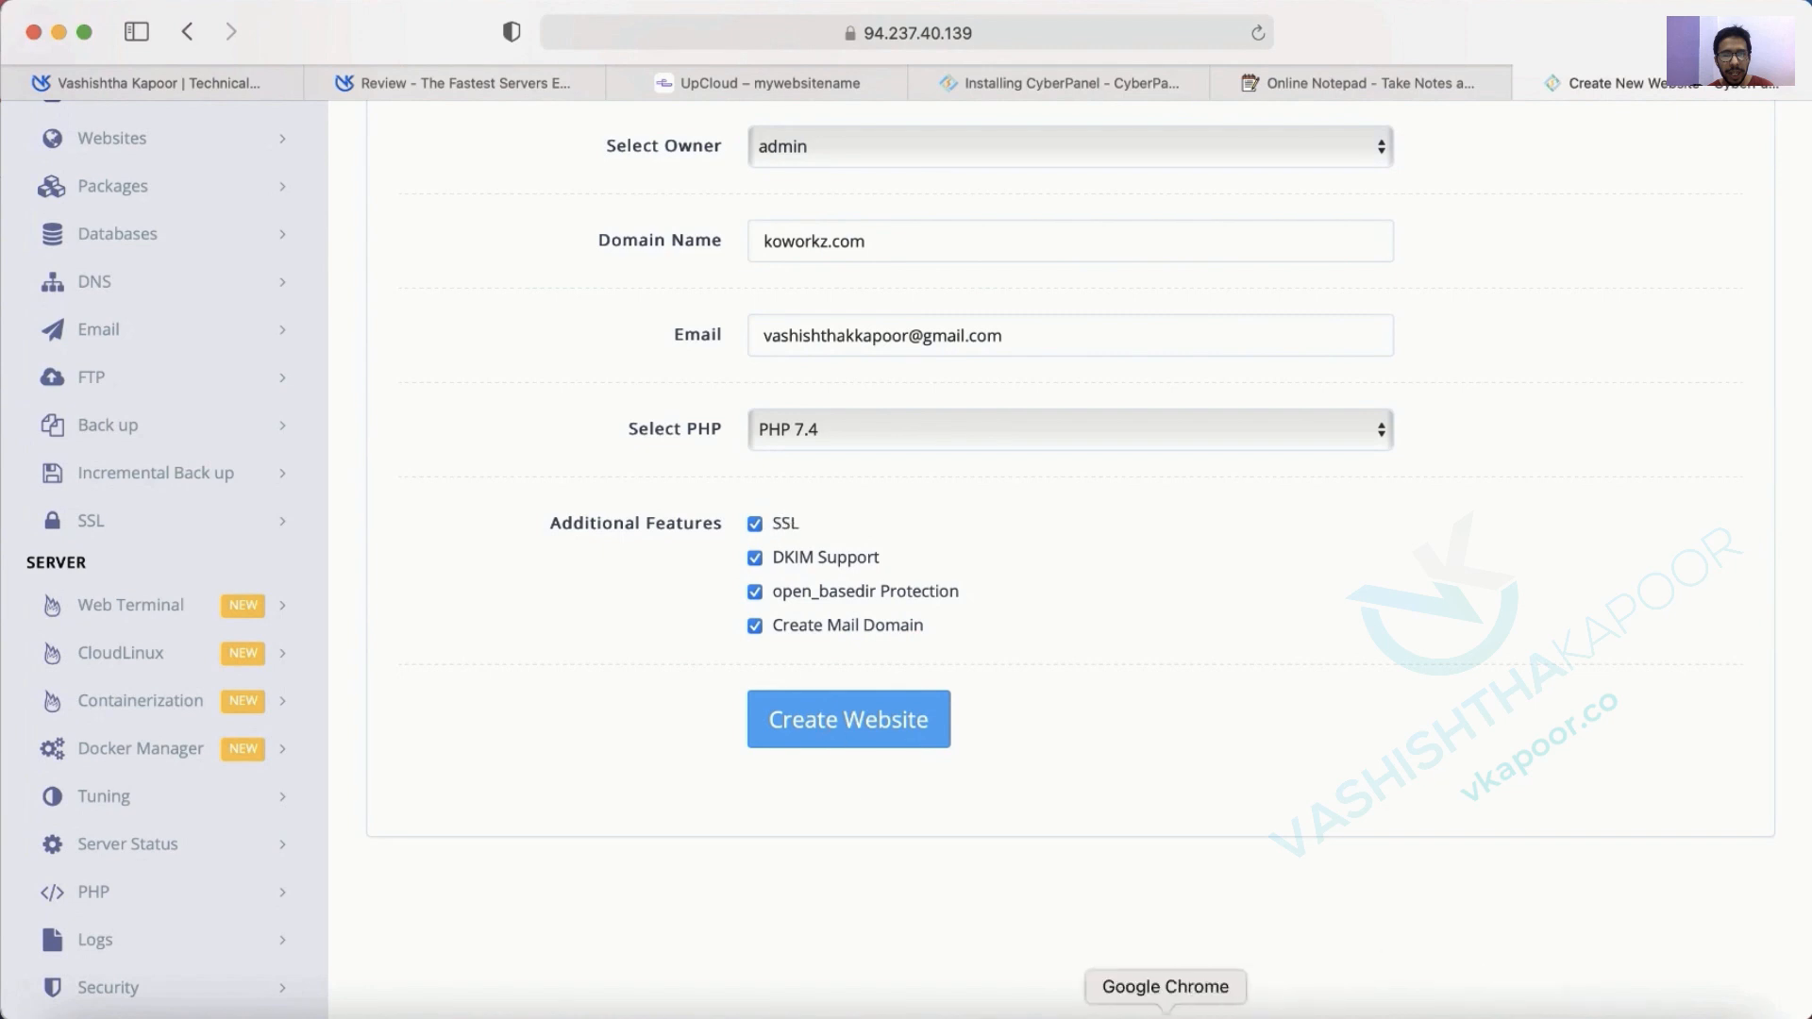
Recheck the Cloudflare DNS records, then create the koworkz.com website.
click(1165, 1017)
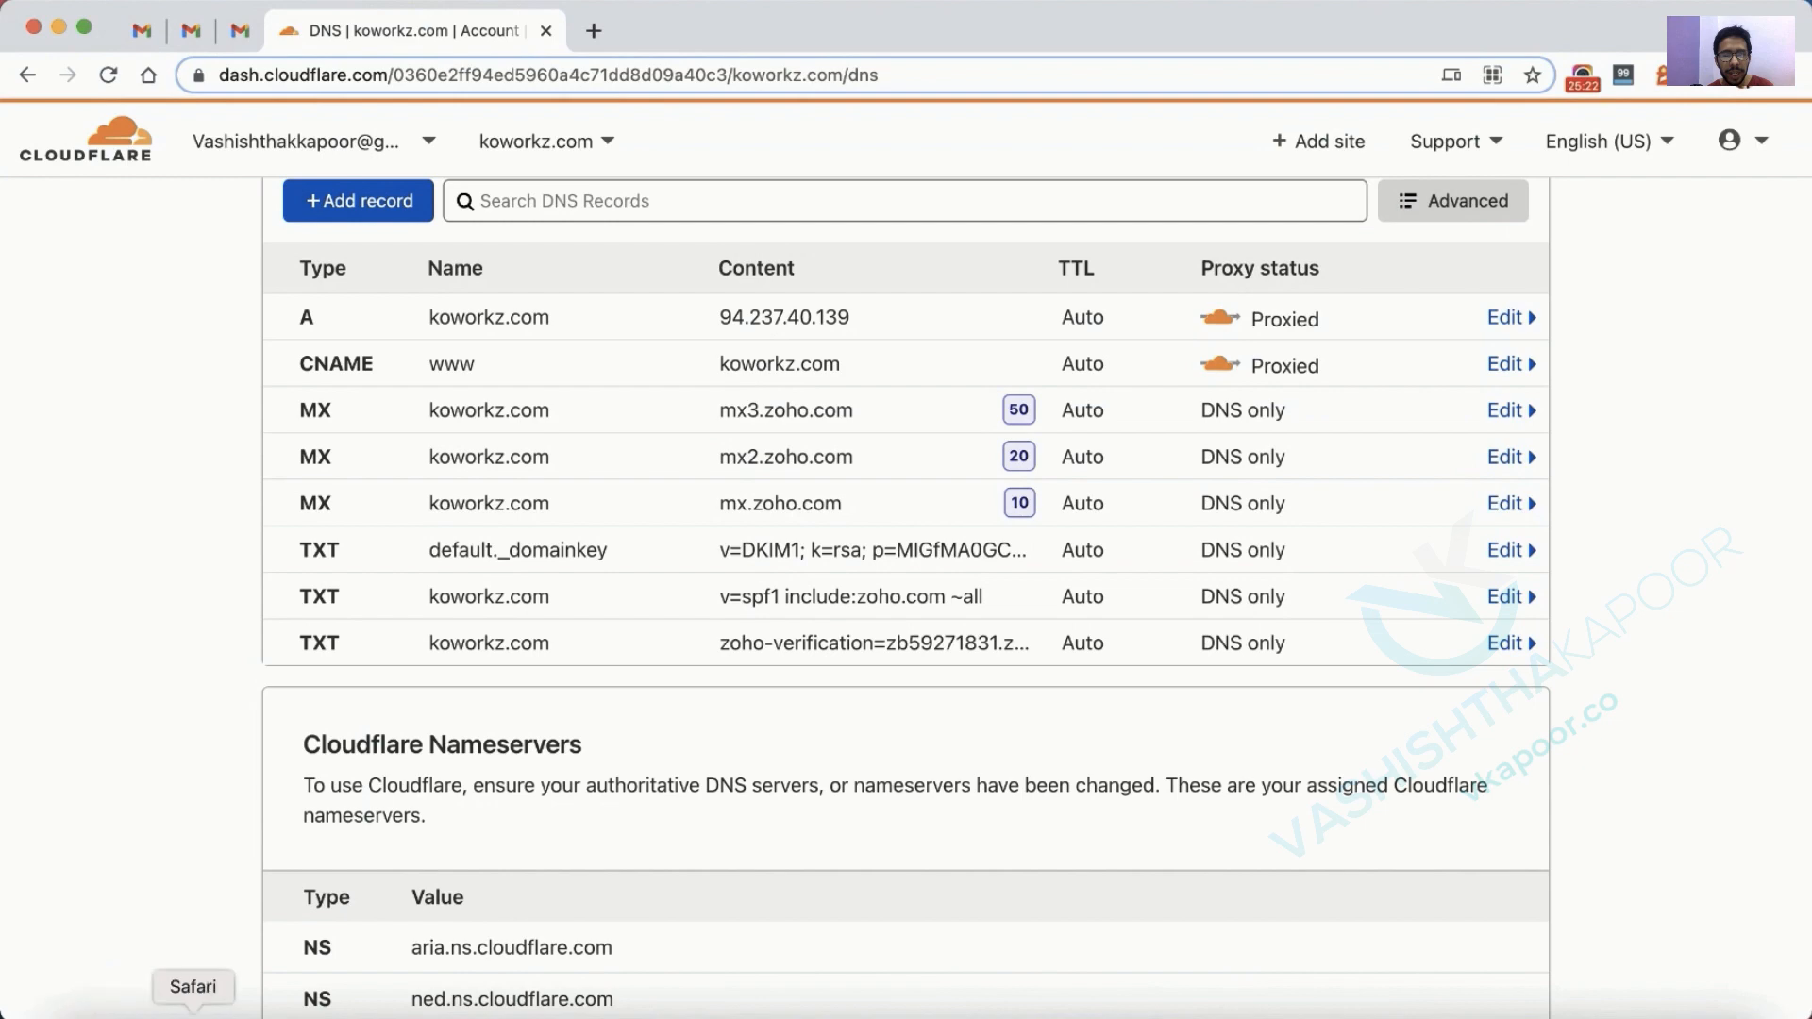
click(190, 1014)
click(829, 720)
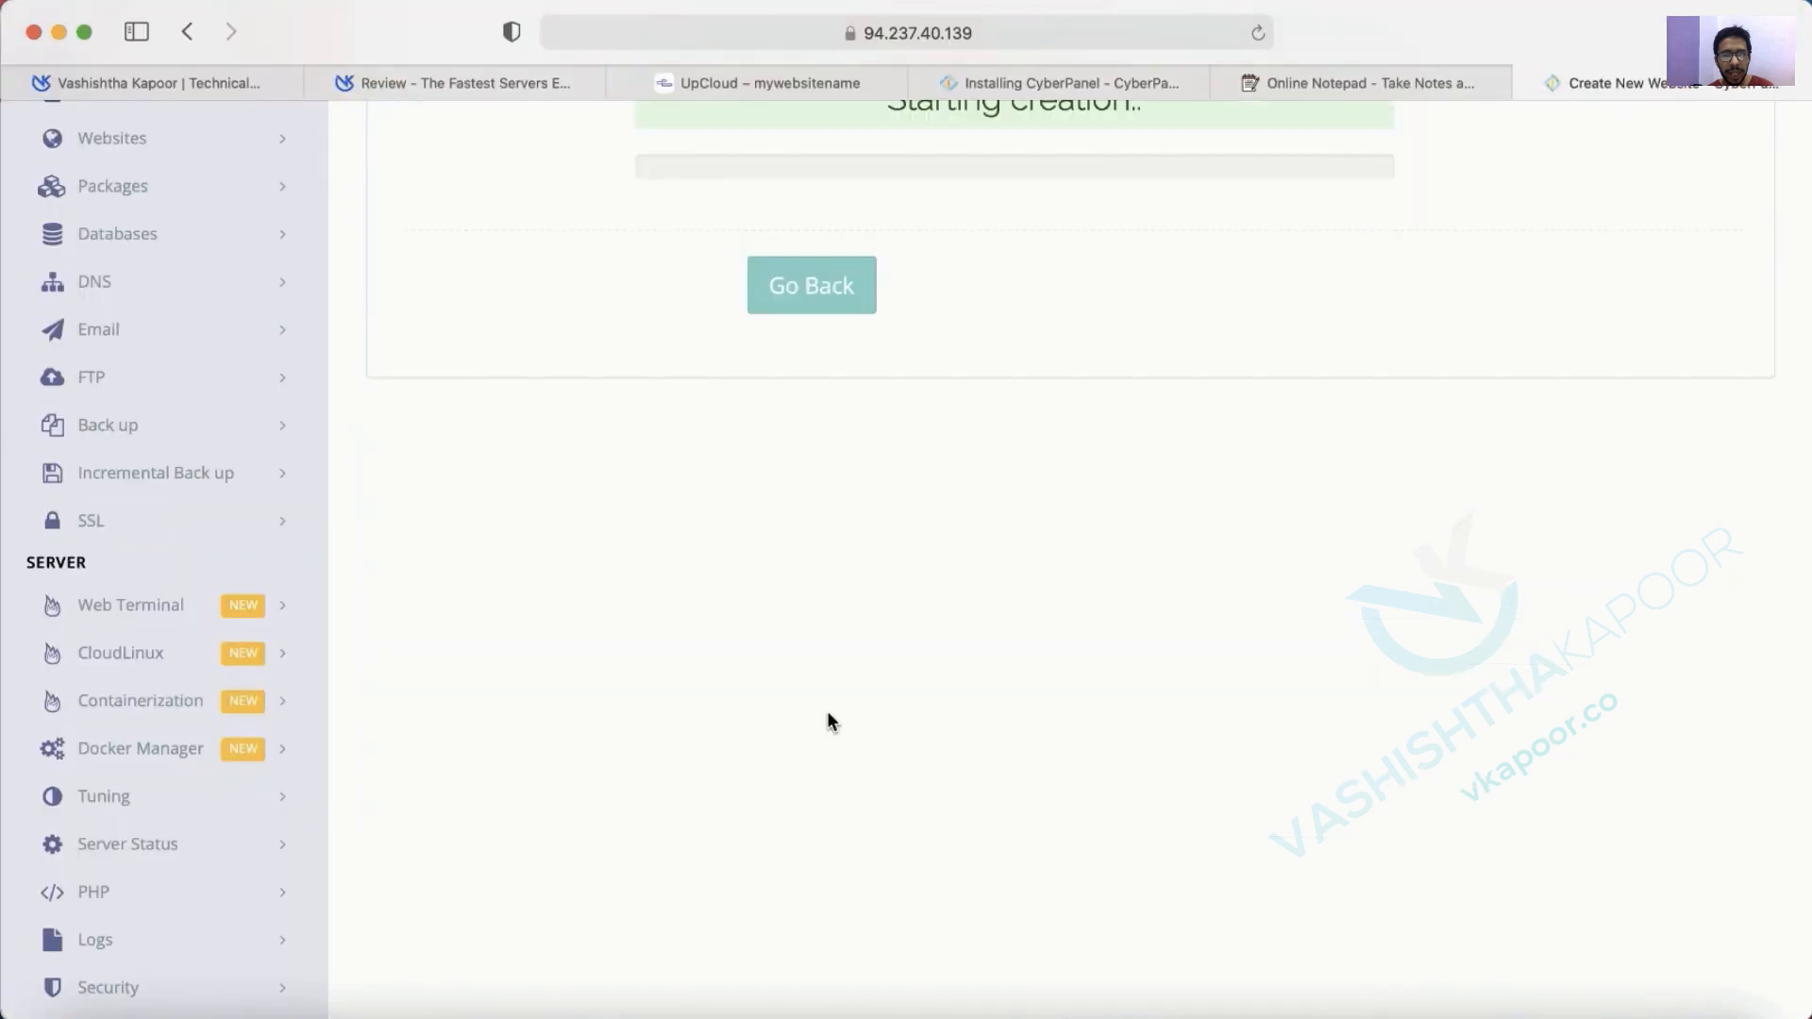
scroll(827, 721, up, 5)
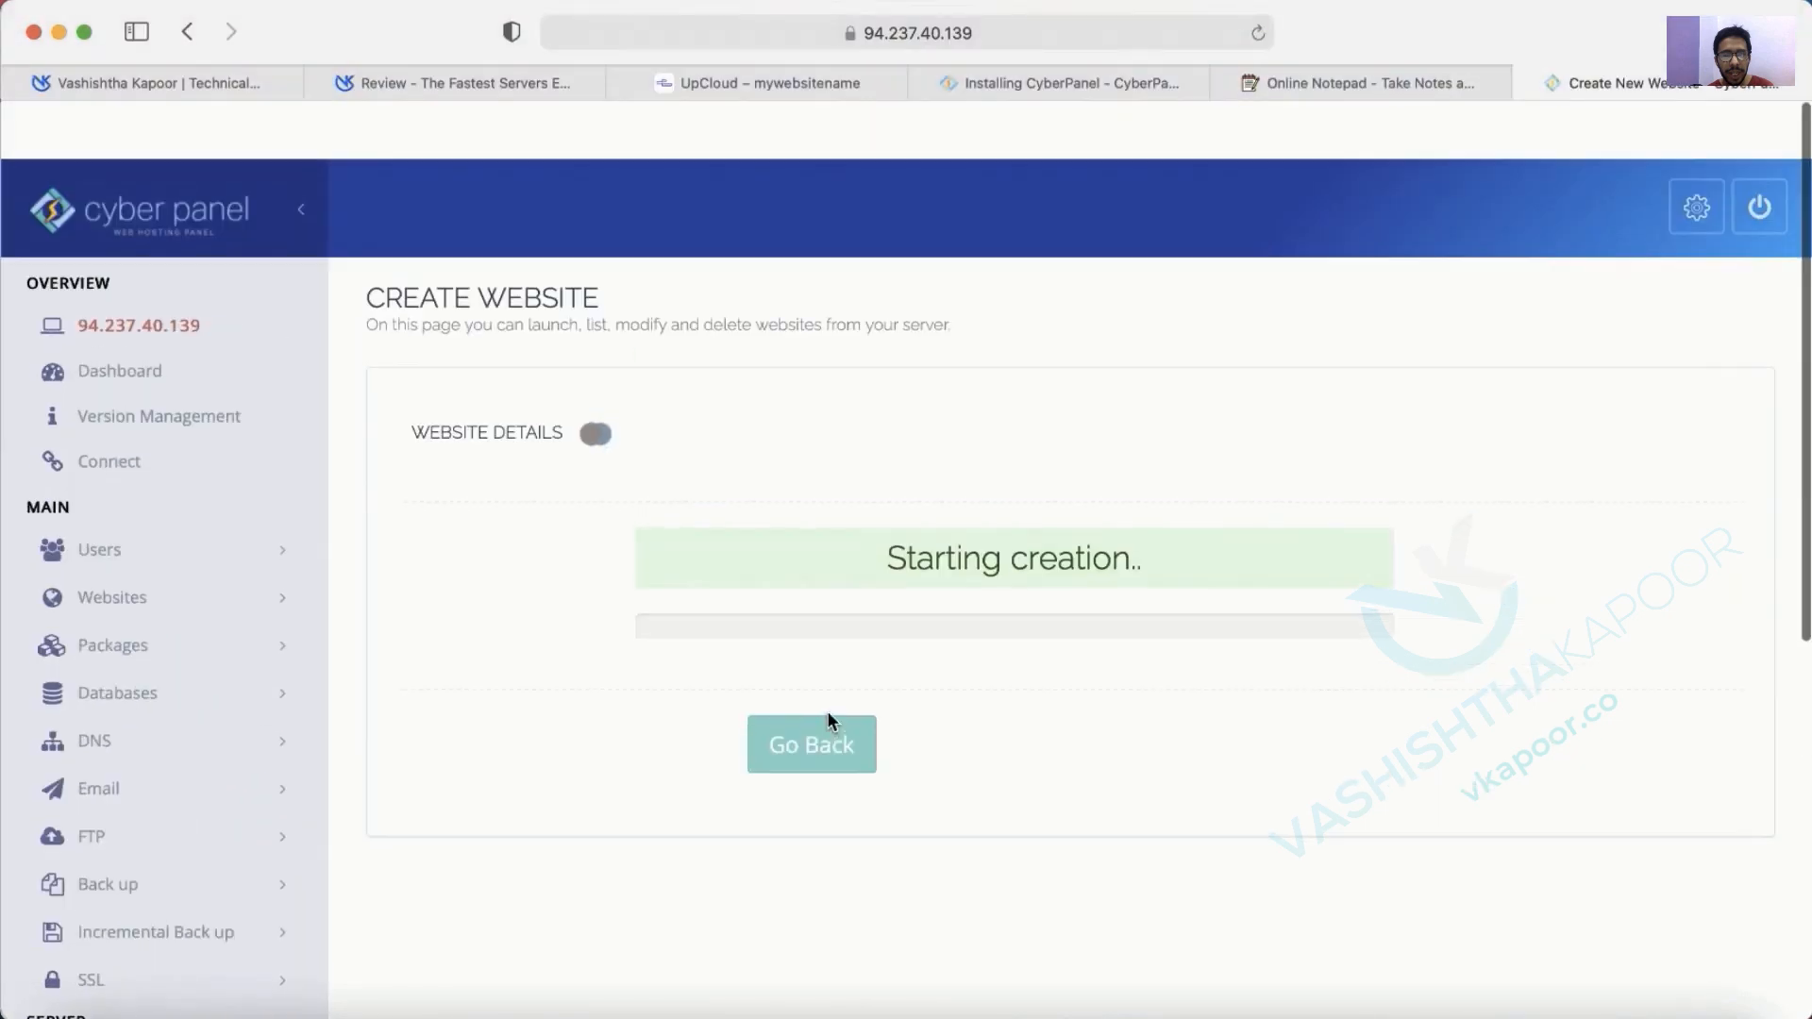
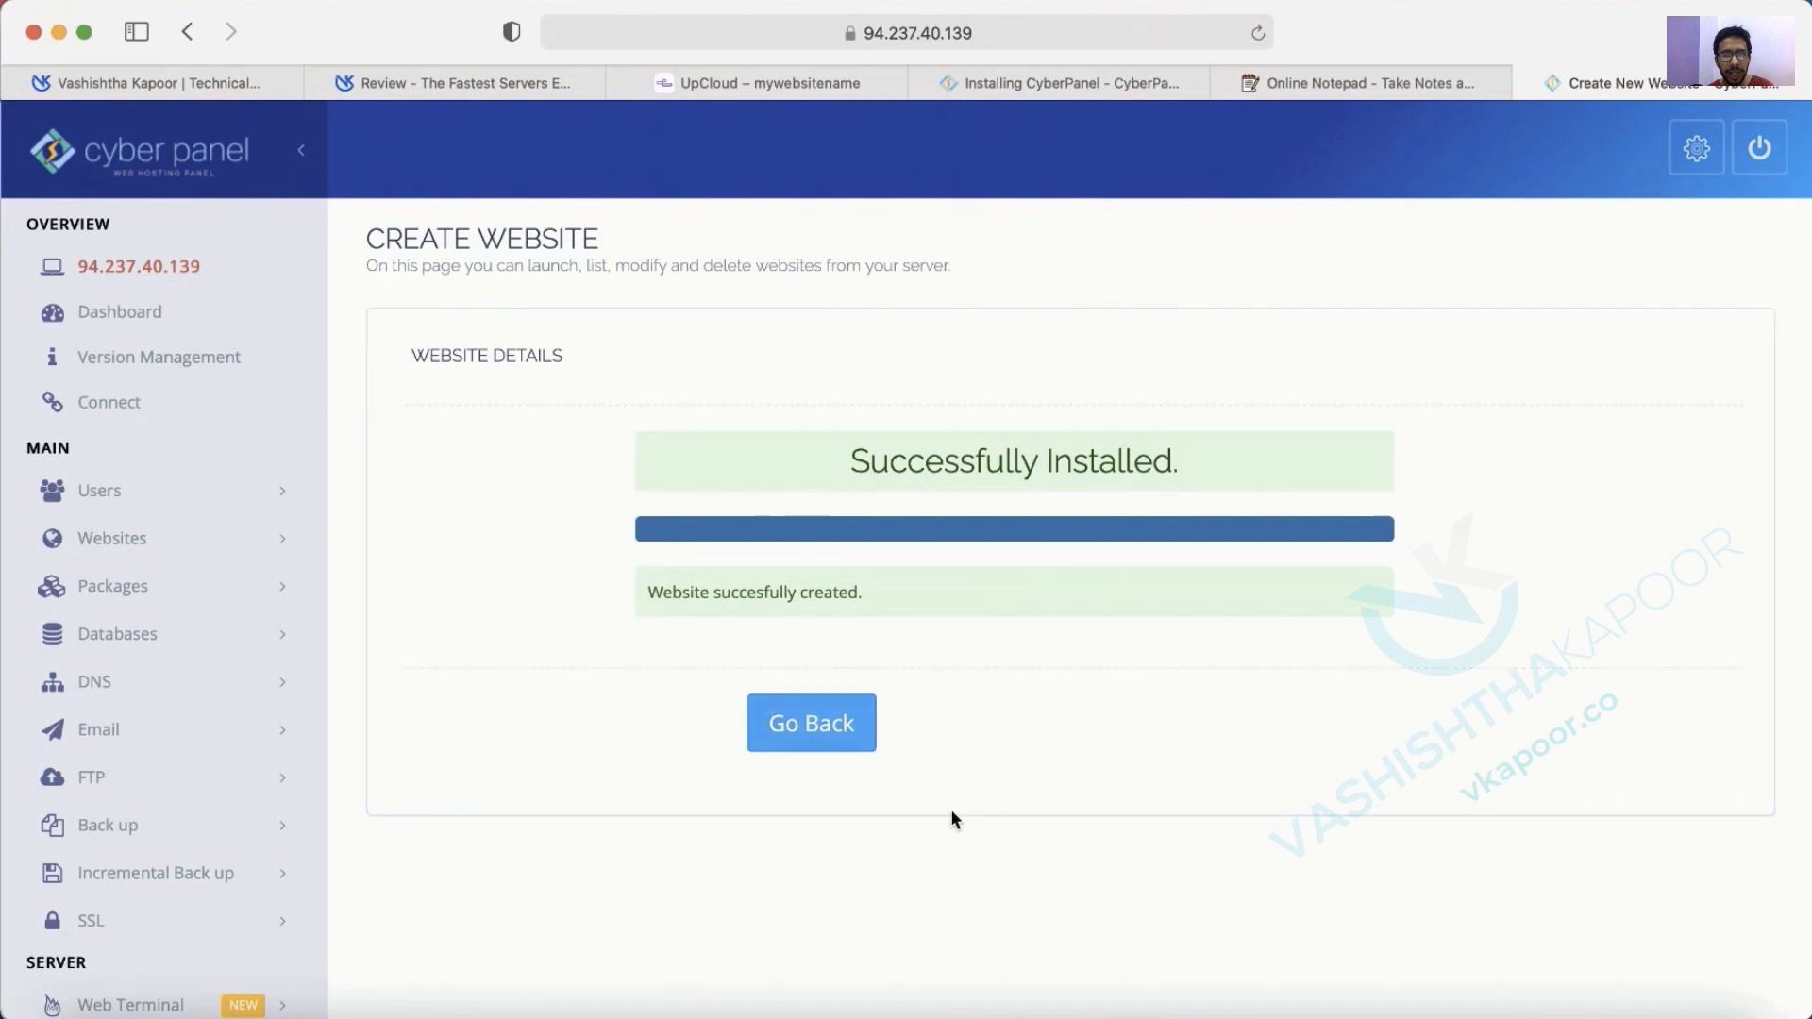
Leave the creation result and list hosted websites, showing koworkz.com active on the Default package.
click(821, 727)
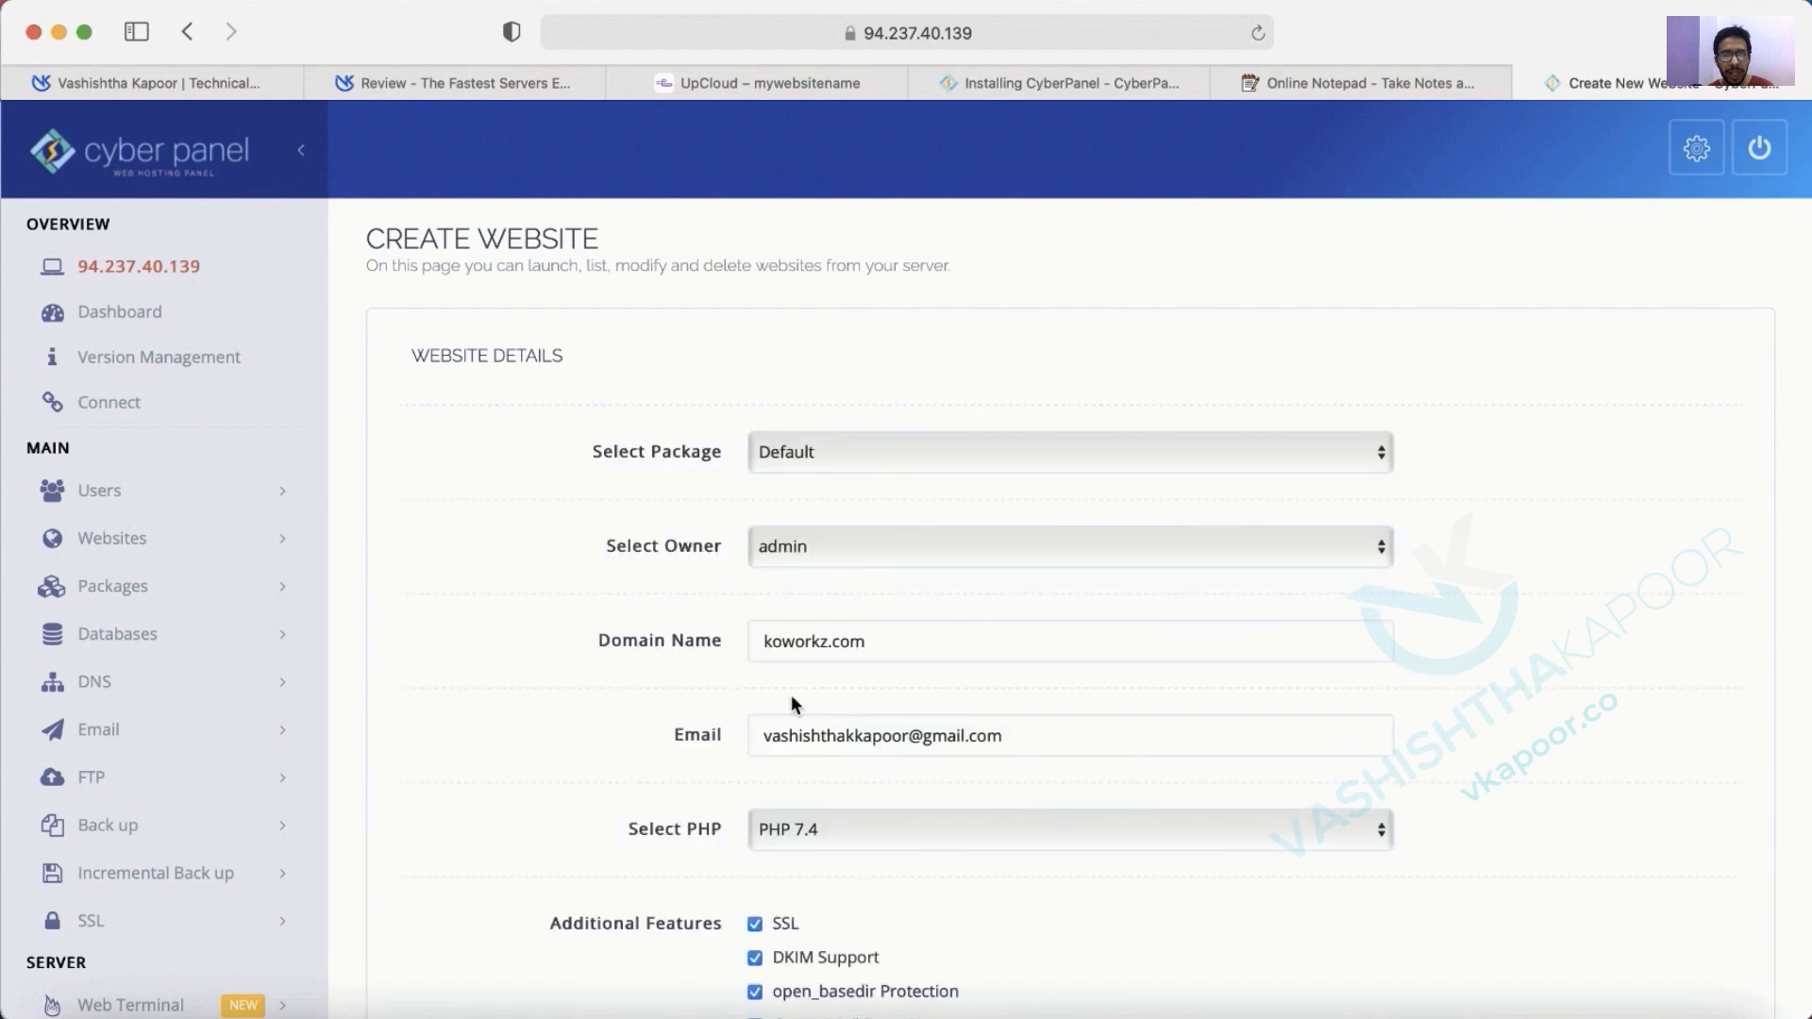
click(283, 551)
click(101, 635)
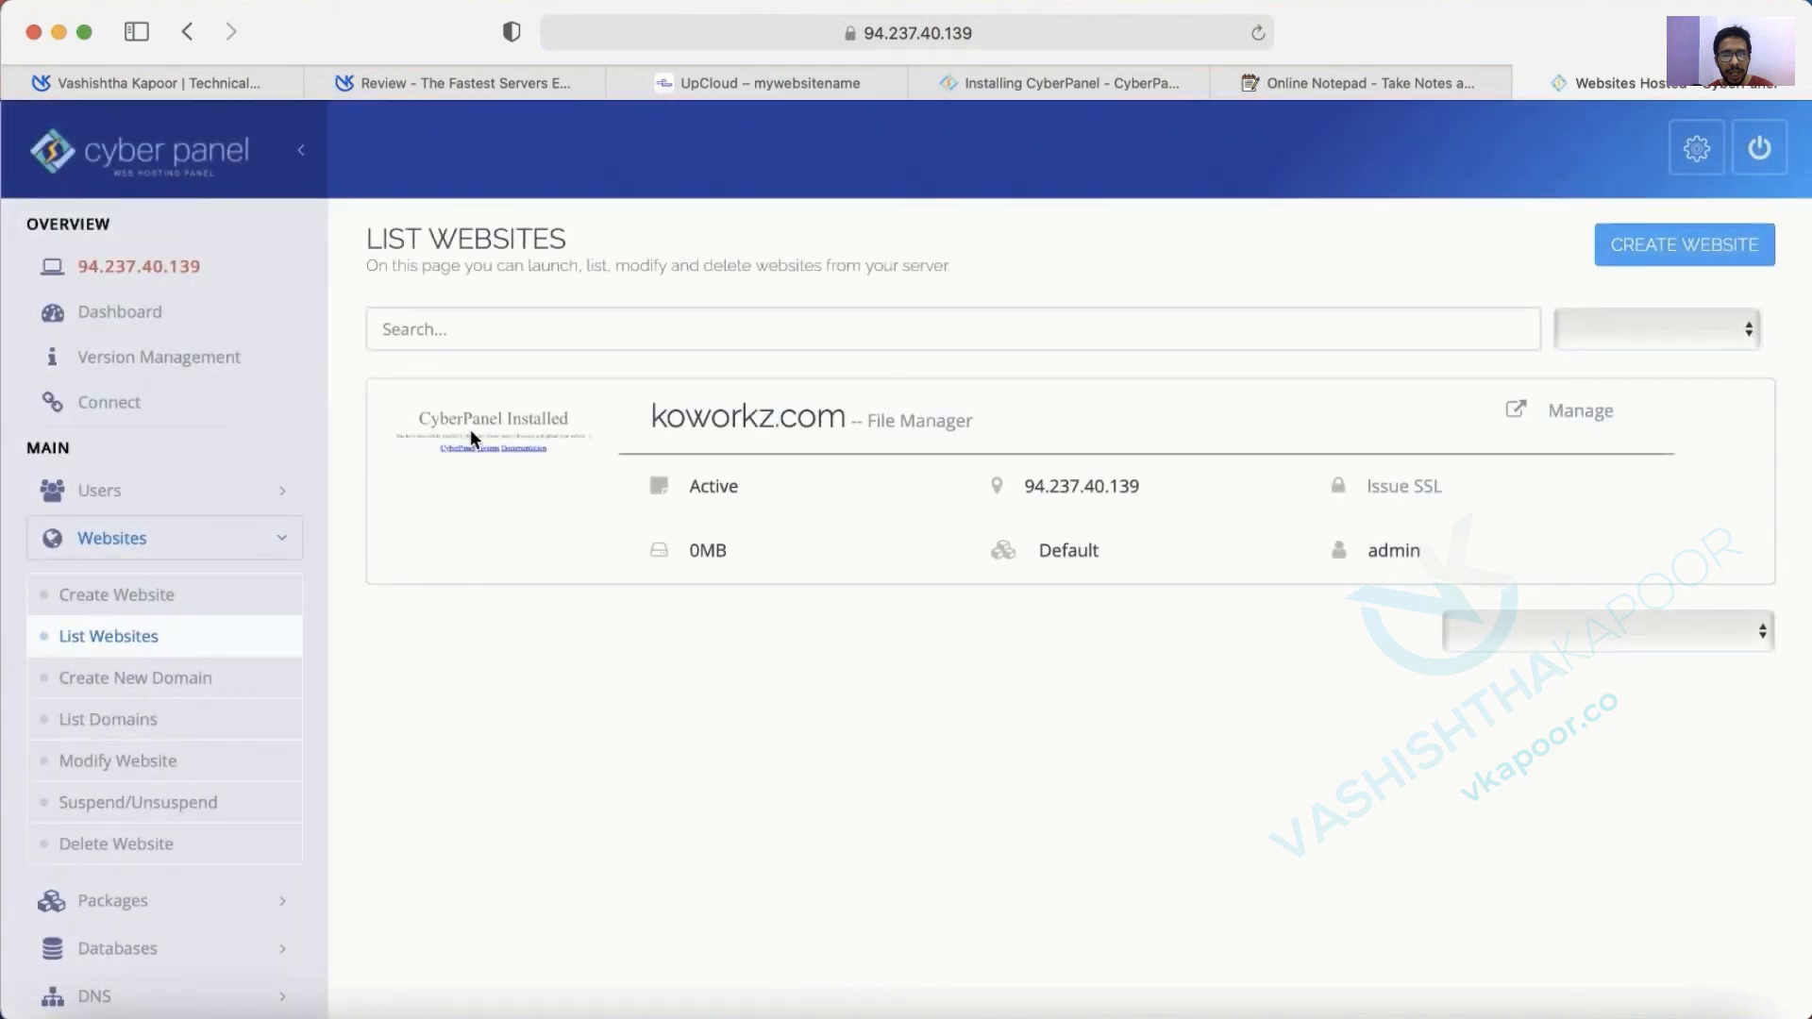
Preview koworkz.com's default placeholder page in a new tab, then open its CyberPanel Manage page.
click(736, 442)
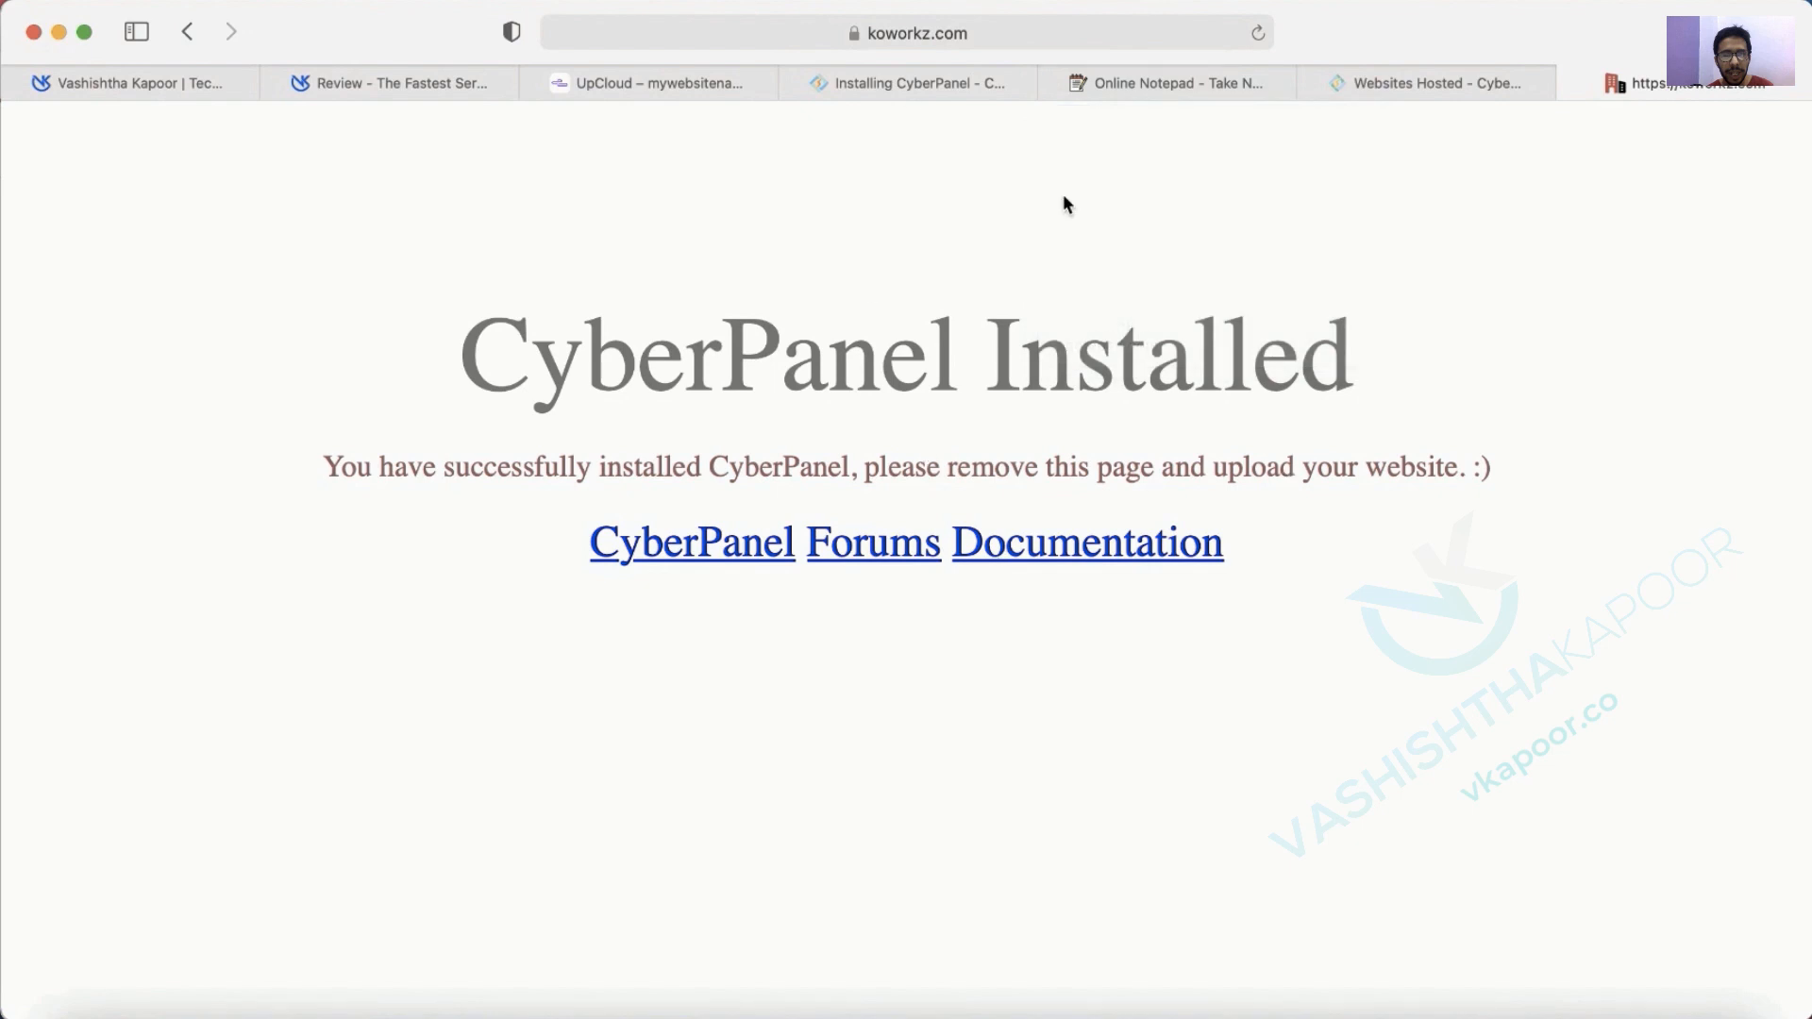
click(1463, 90)
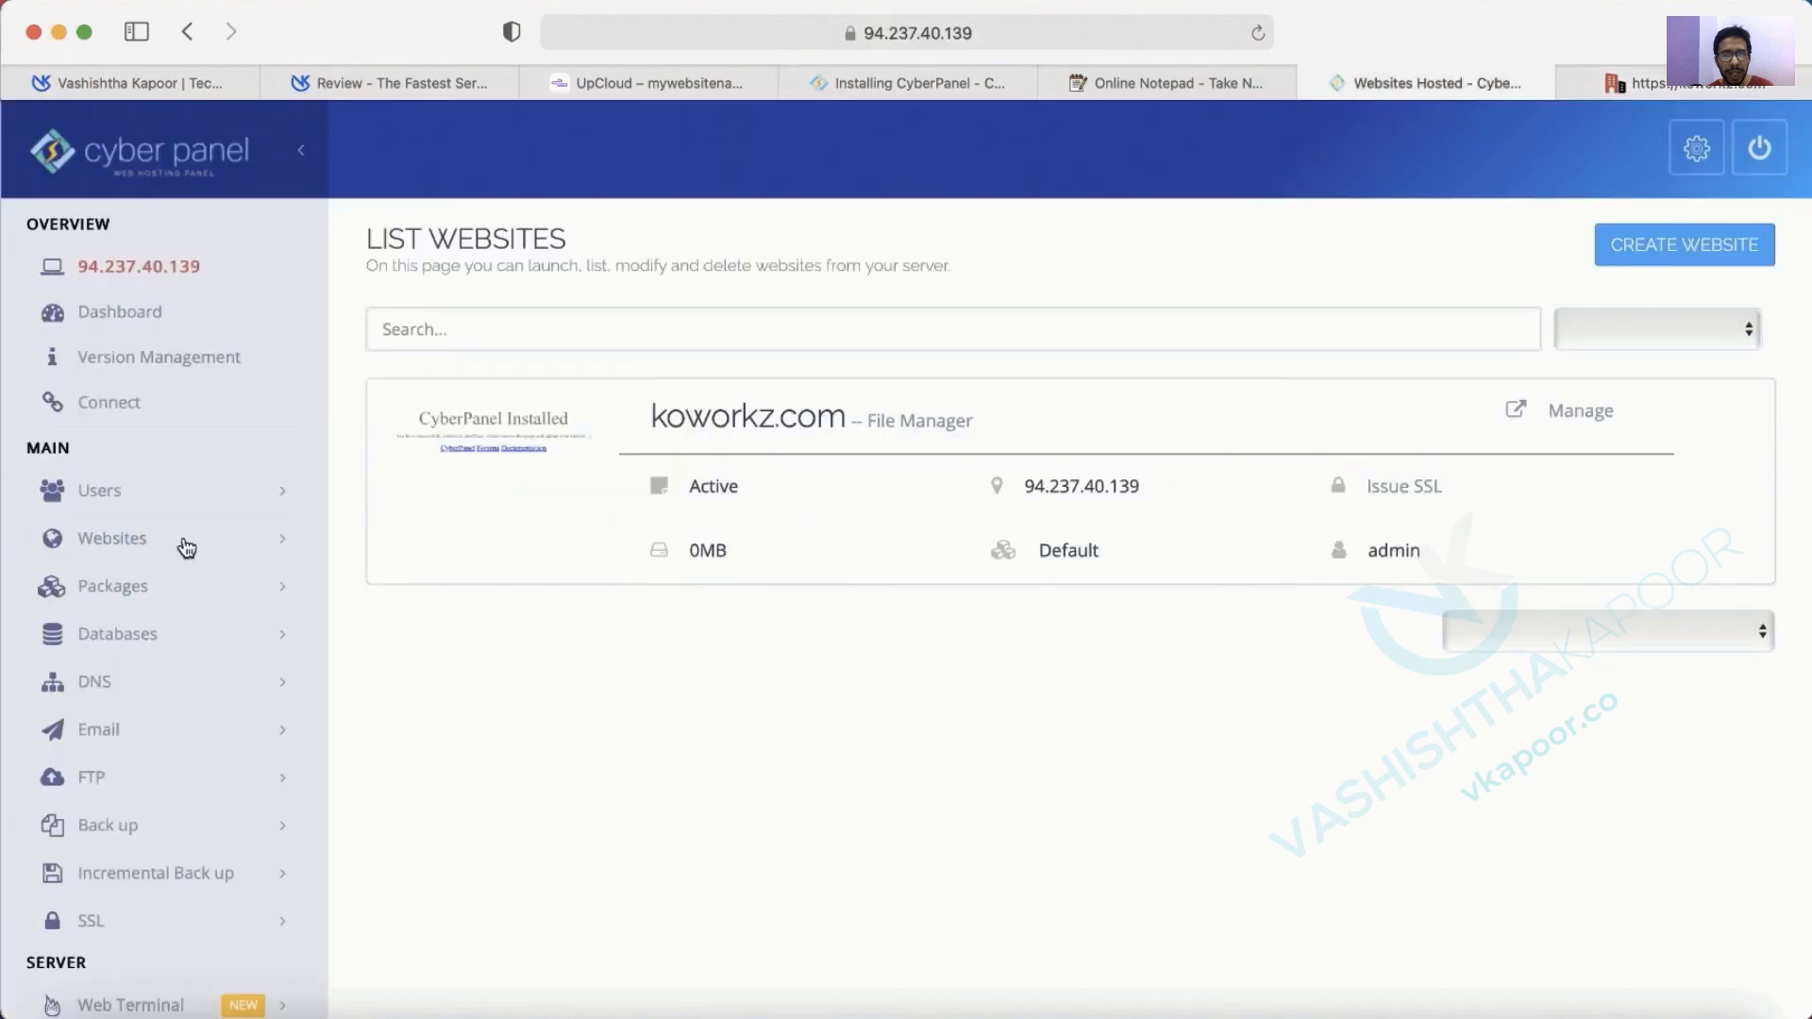
click(1582, 412)
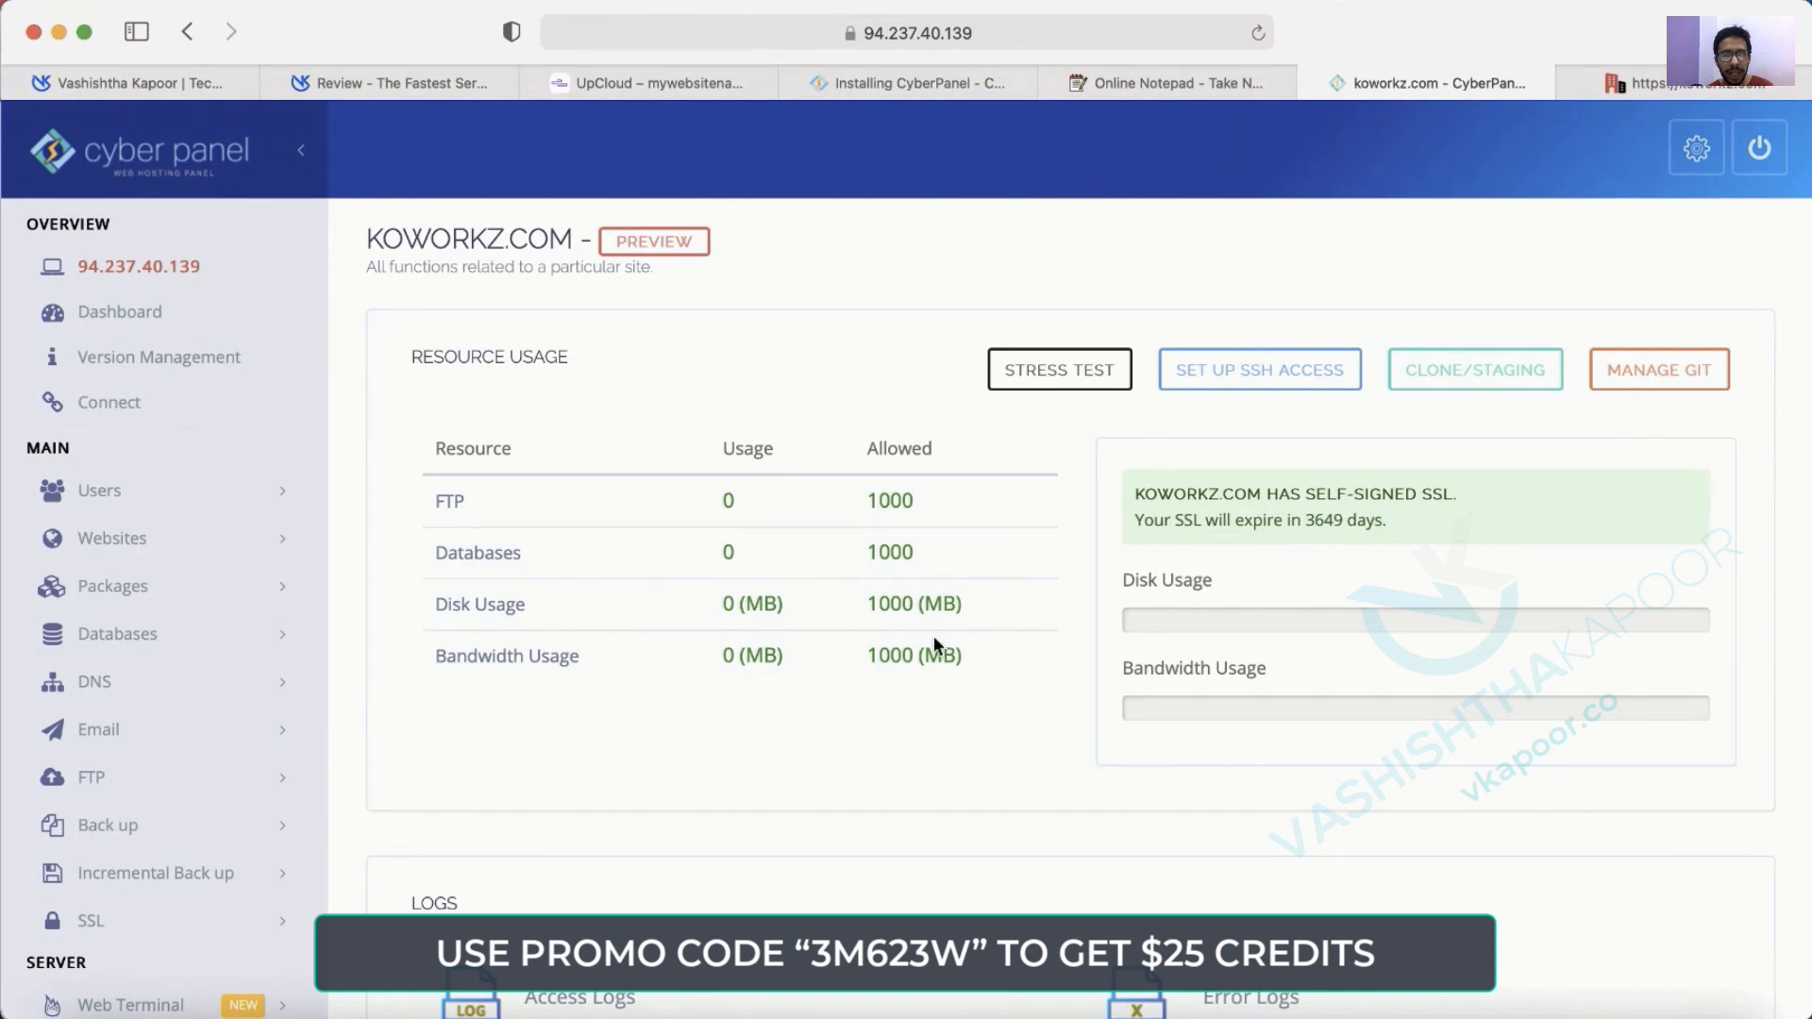
scroll(933, 638, down, 15)
scroll(933, 639, up, 6)
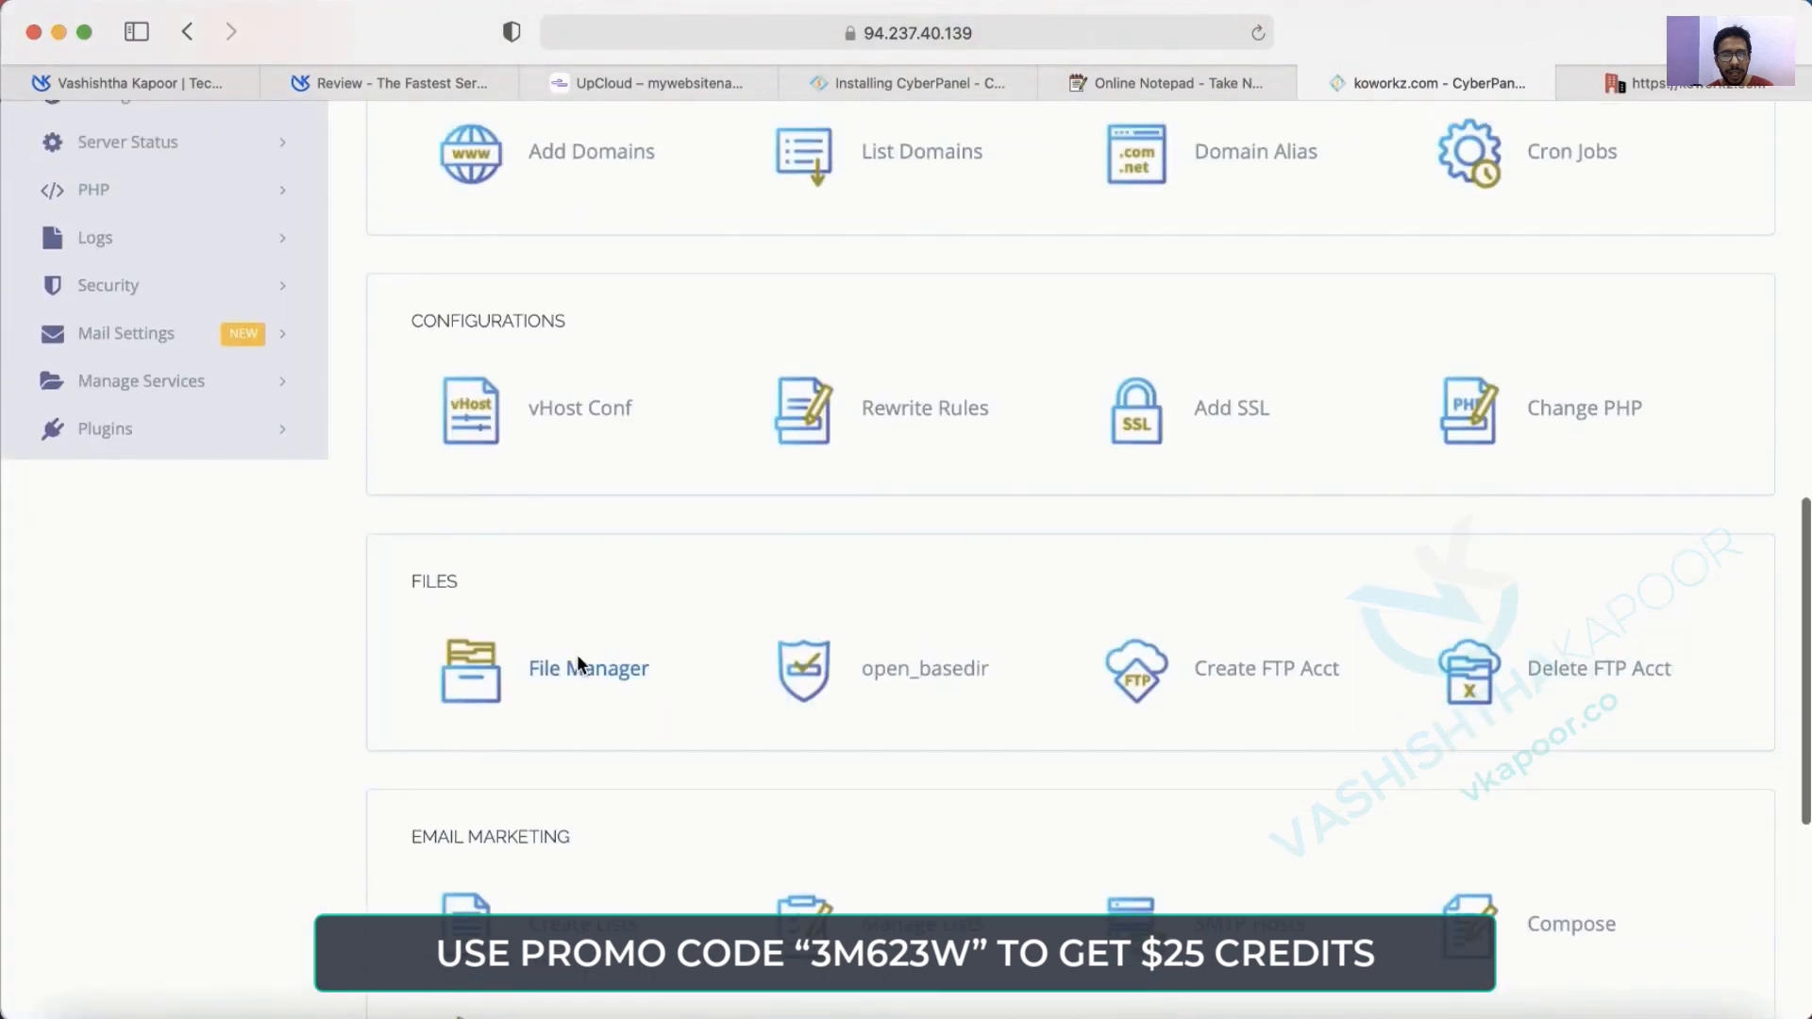
click(577, 658)
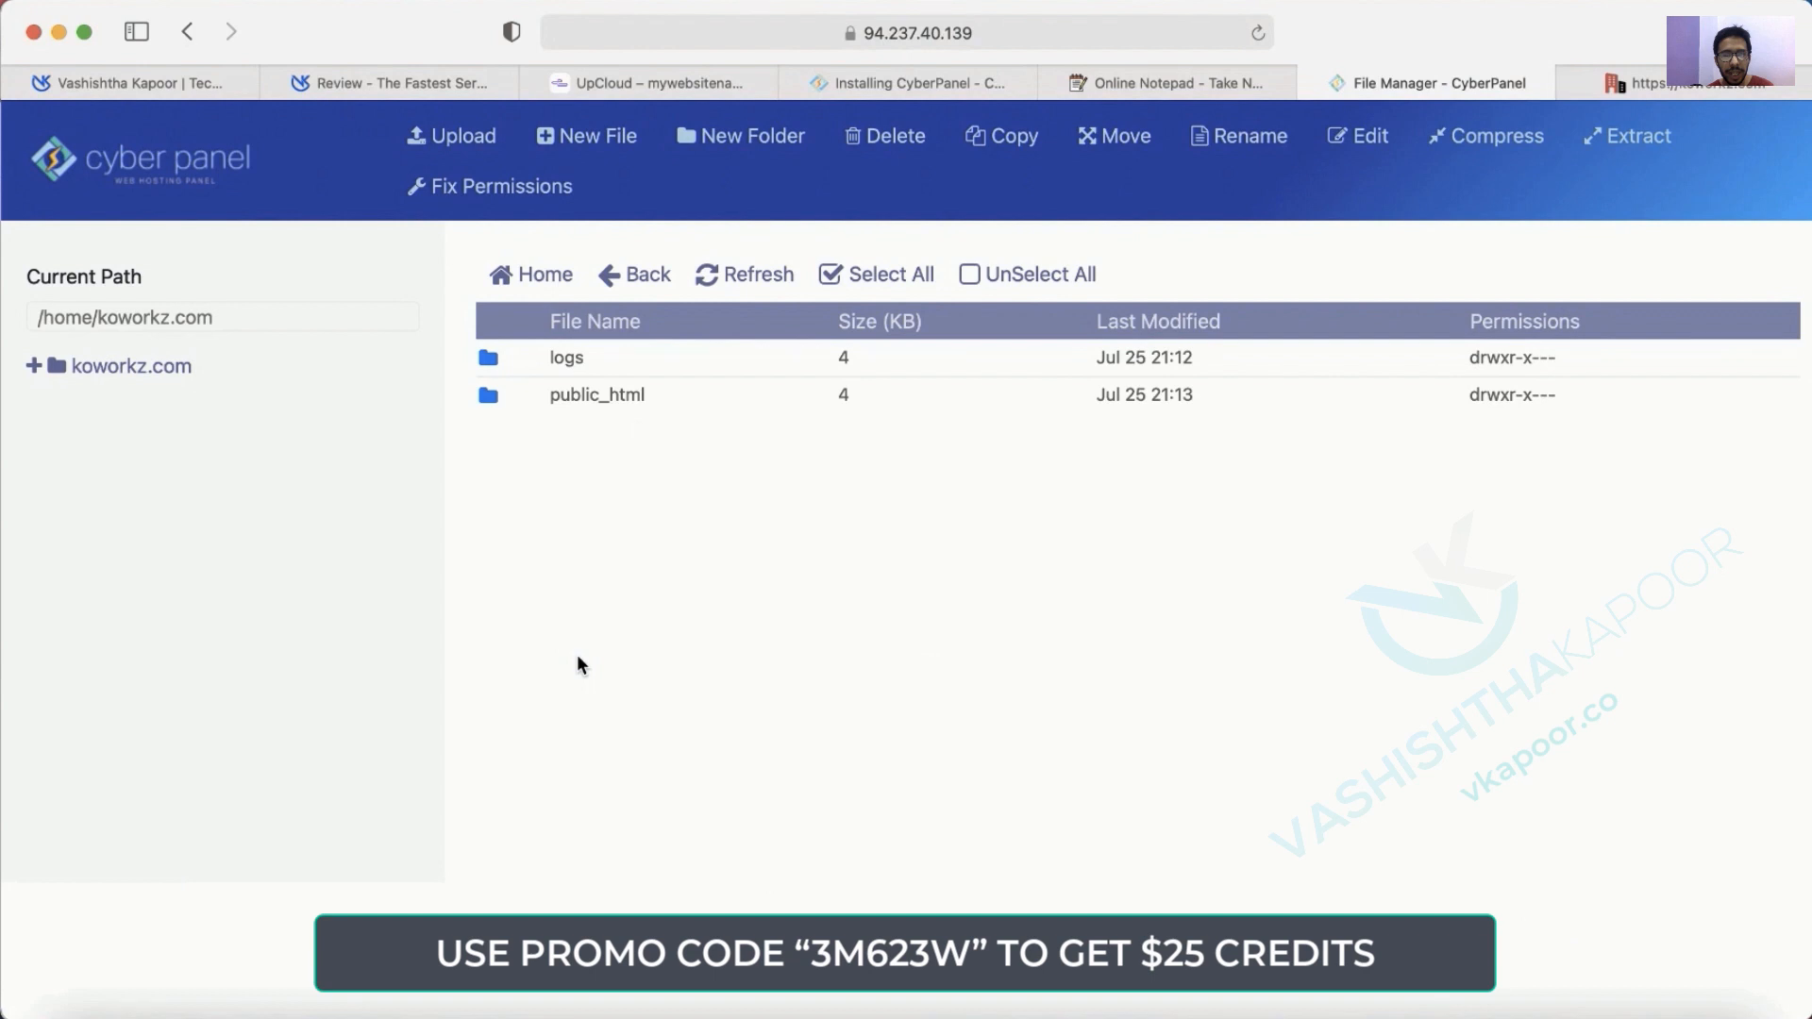
double_click(689, 395)
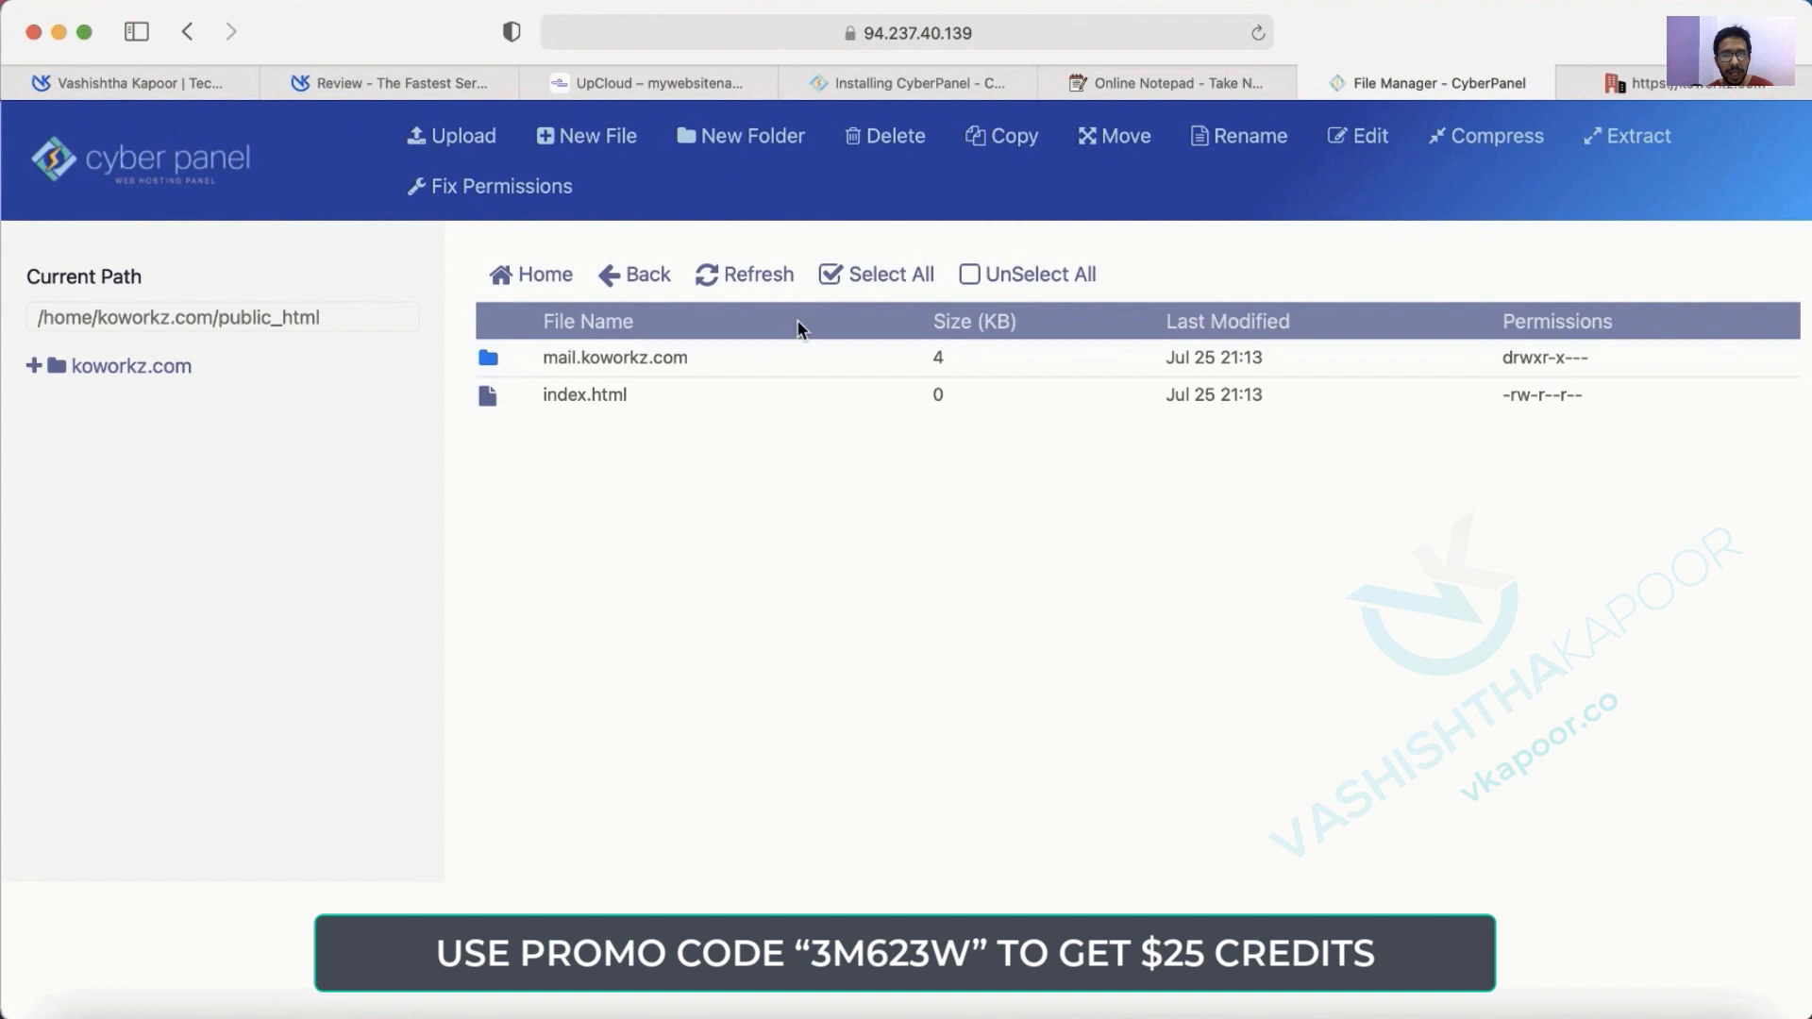
click(118, 168)
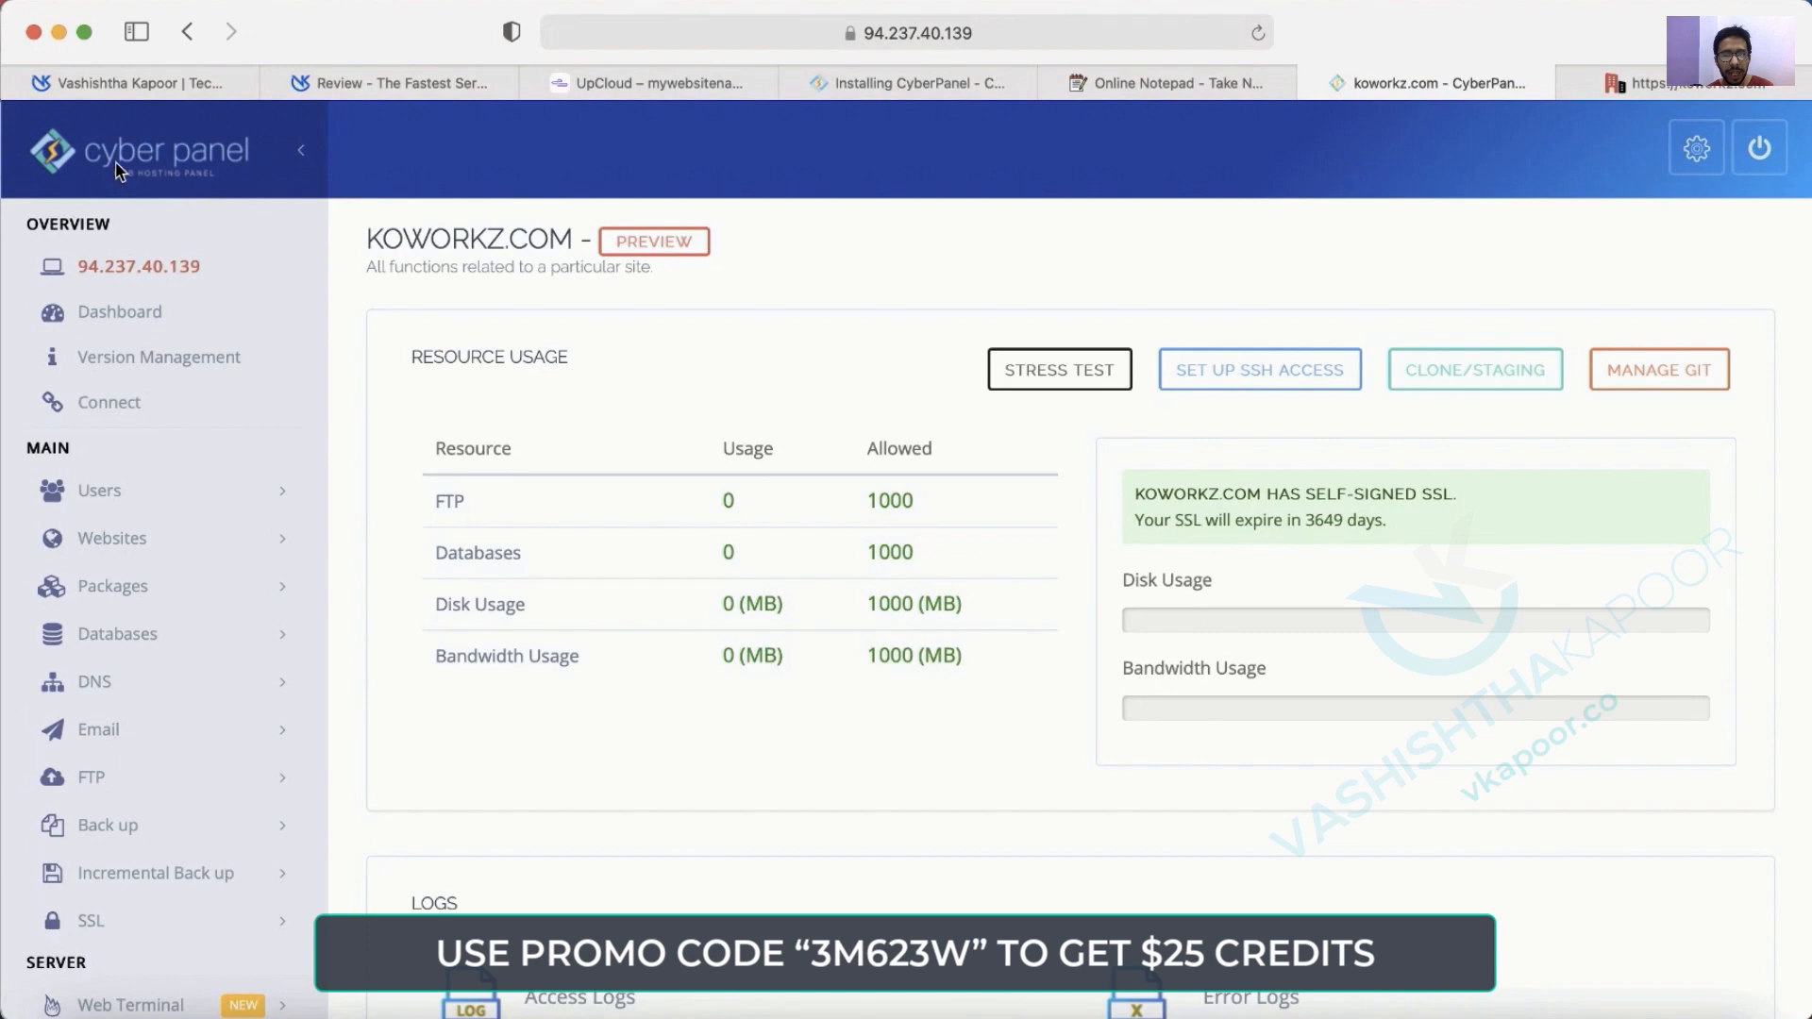
Install WP + LSCache titled 'Koworkz' with login user admin, a password and the admin e-mail, empty path.
scroll(184, 453, down, 15)
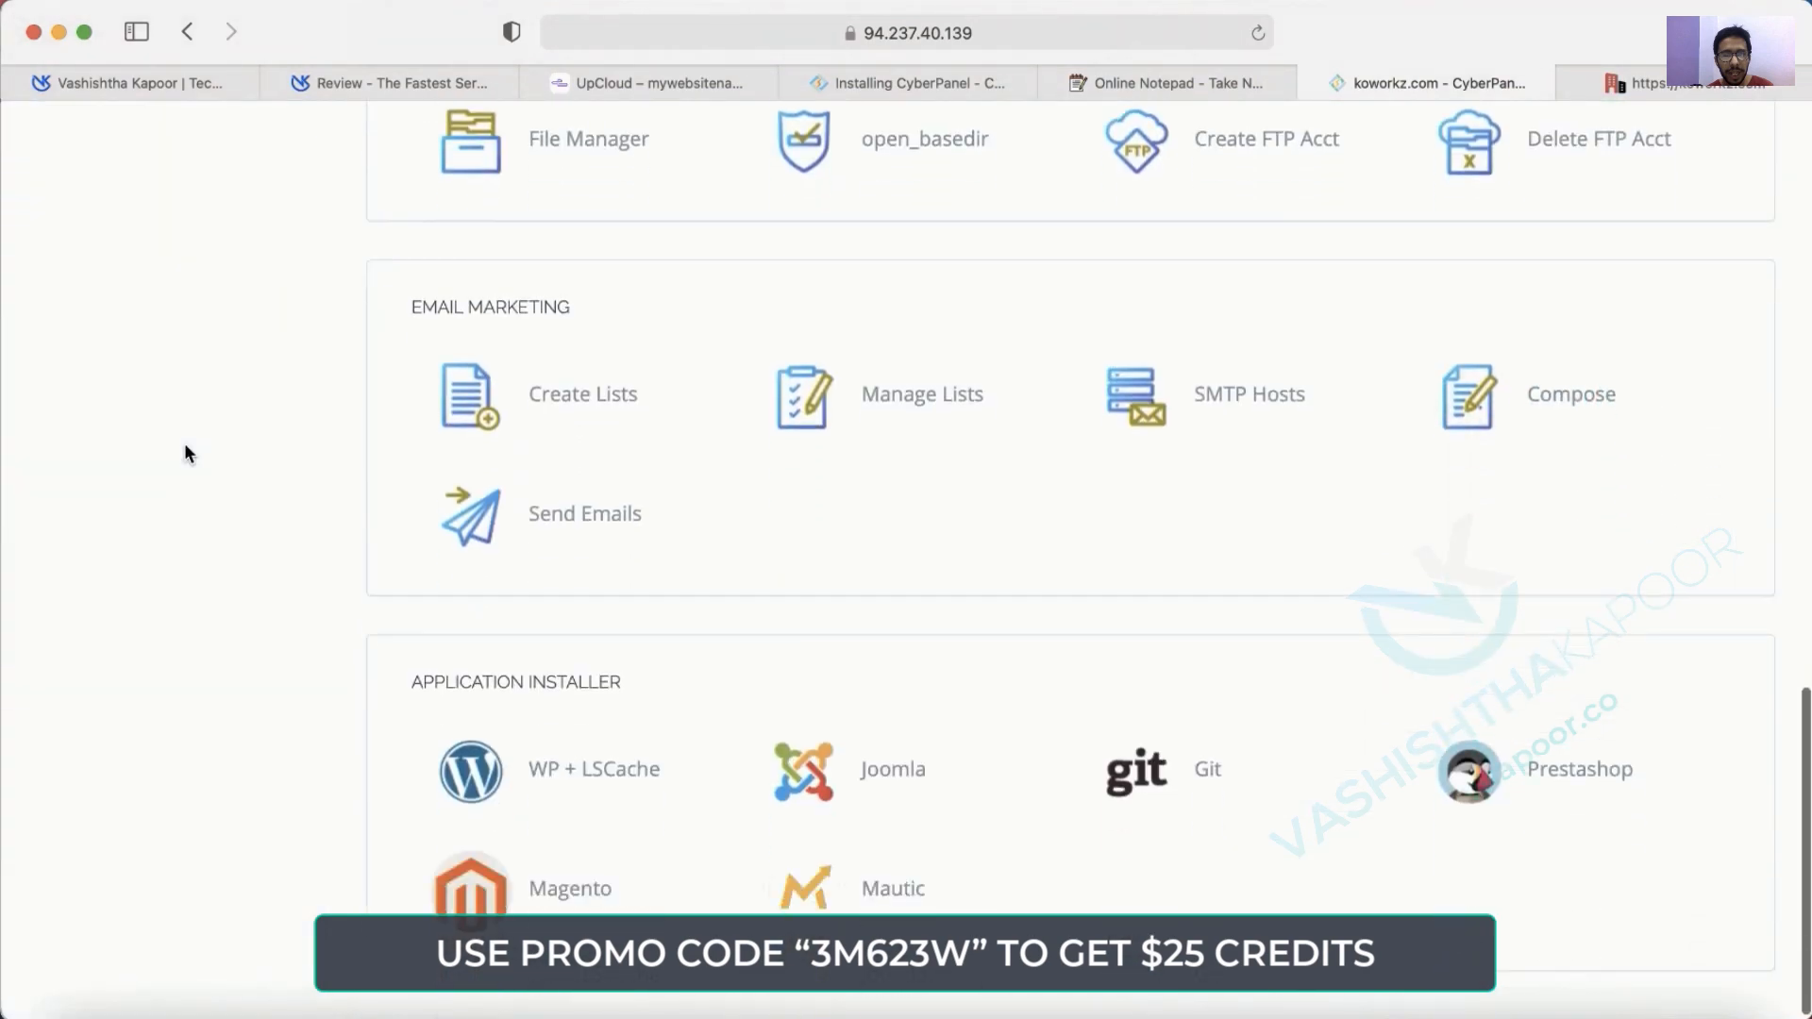
click(539, 759)
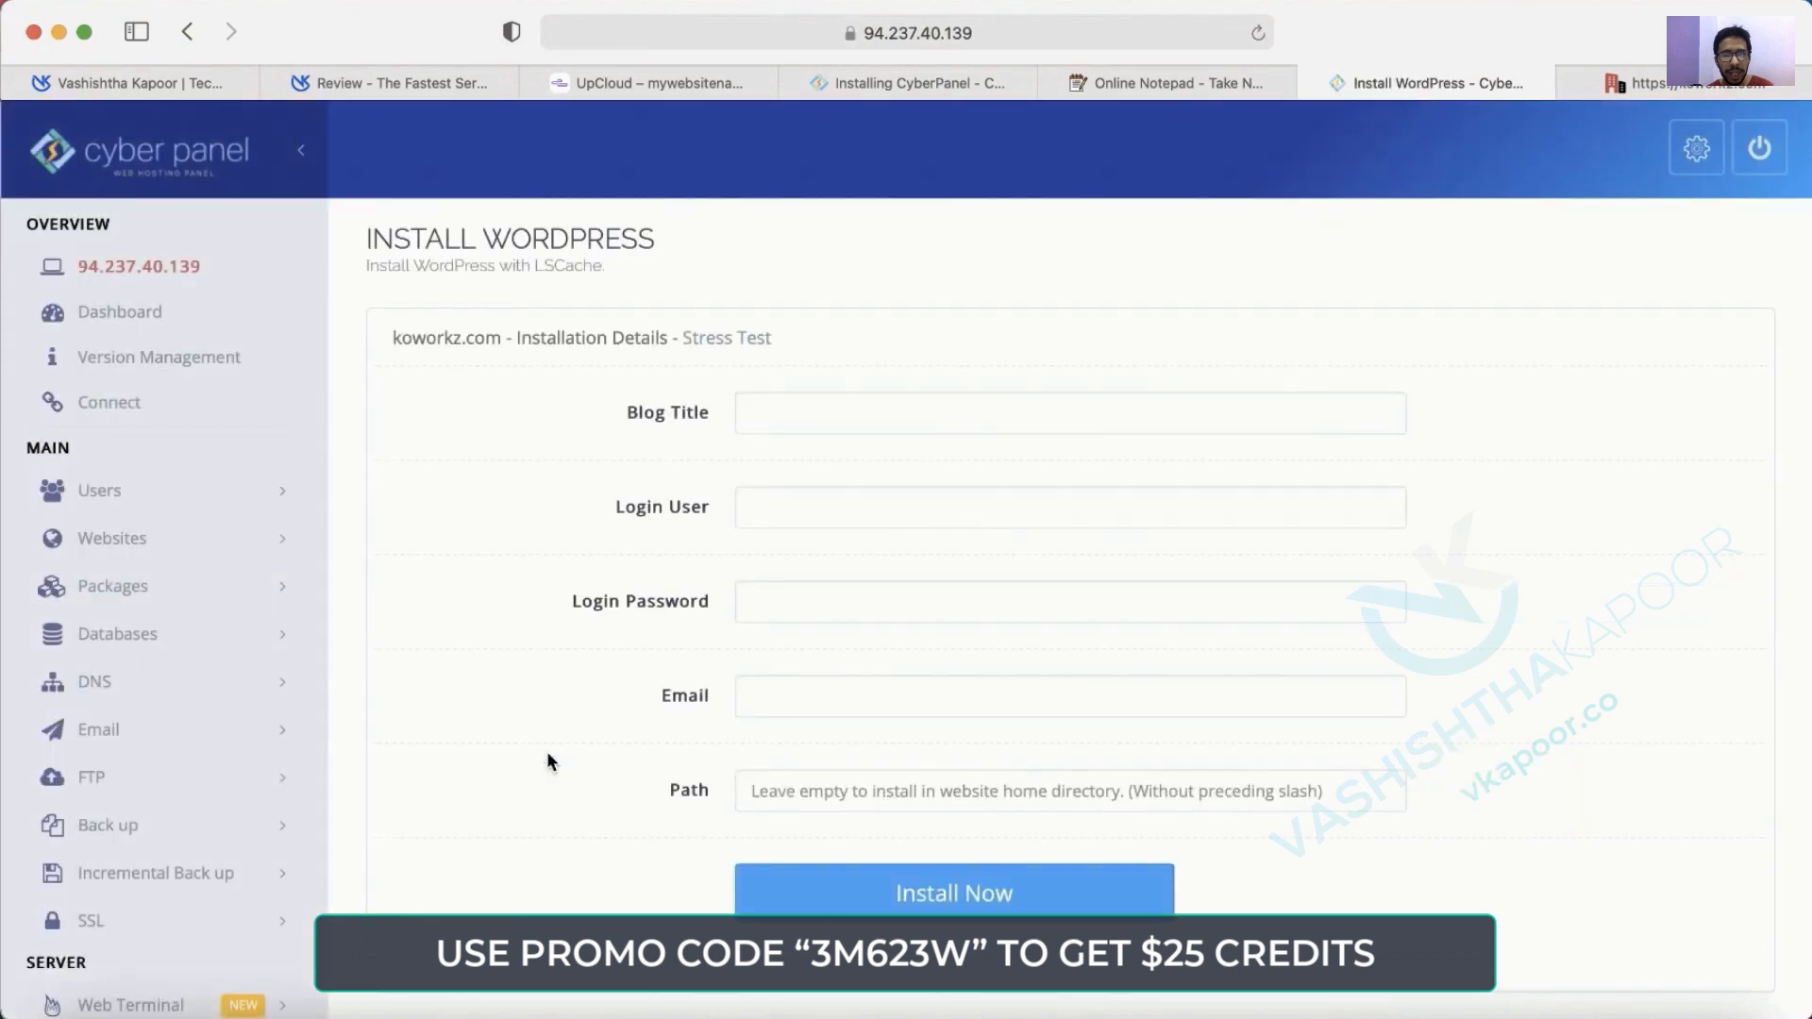
click(926, 425)
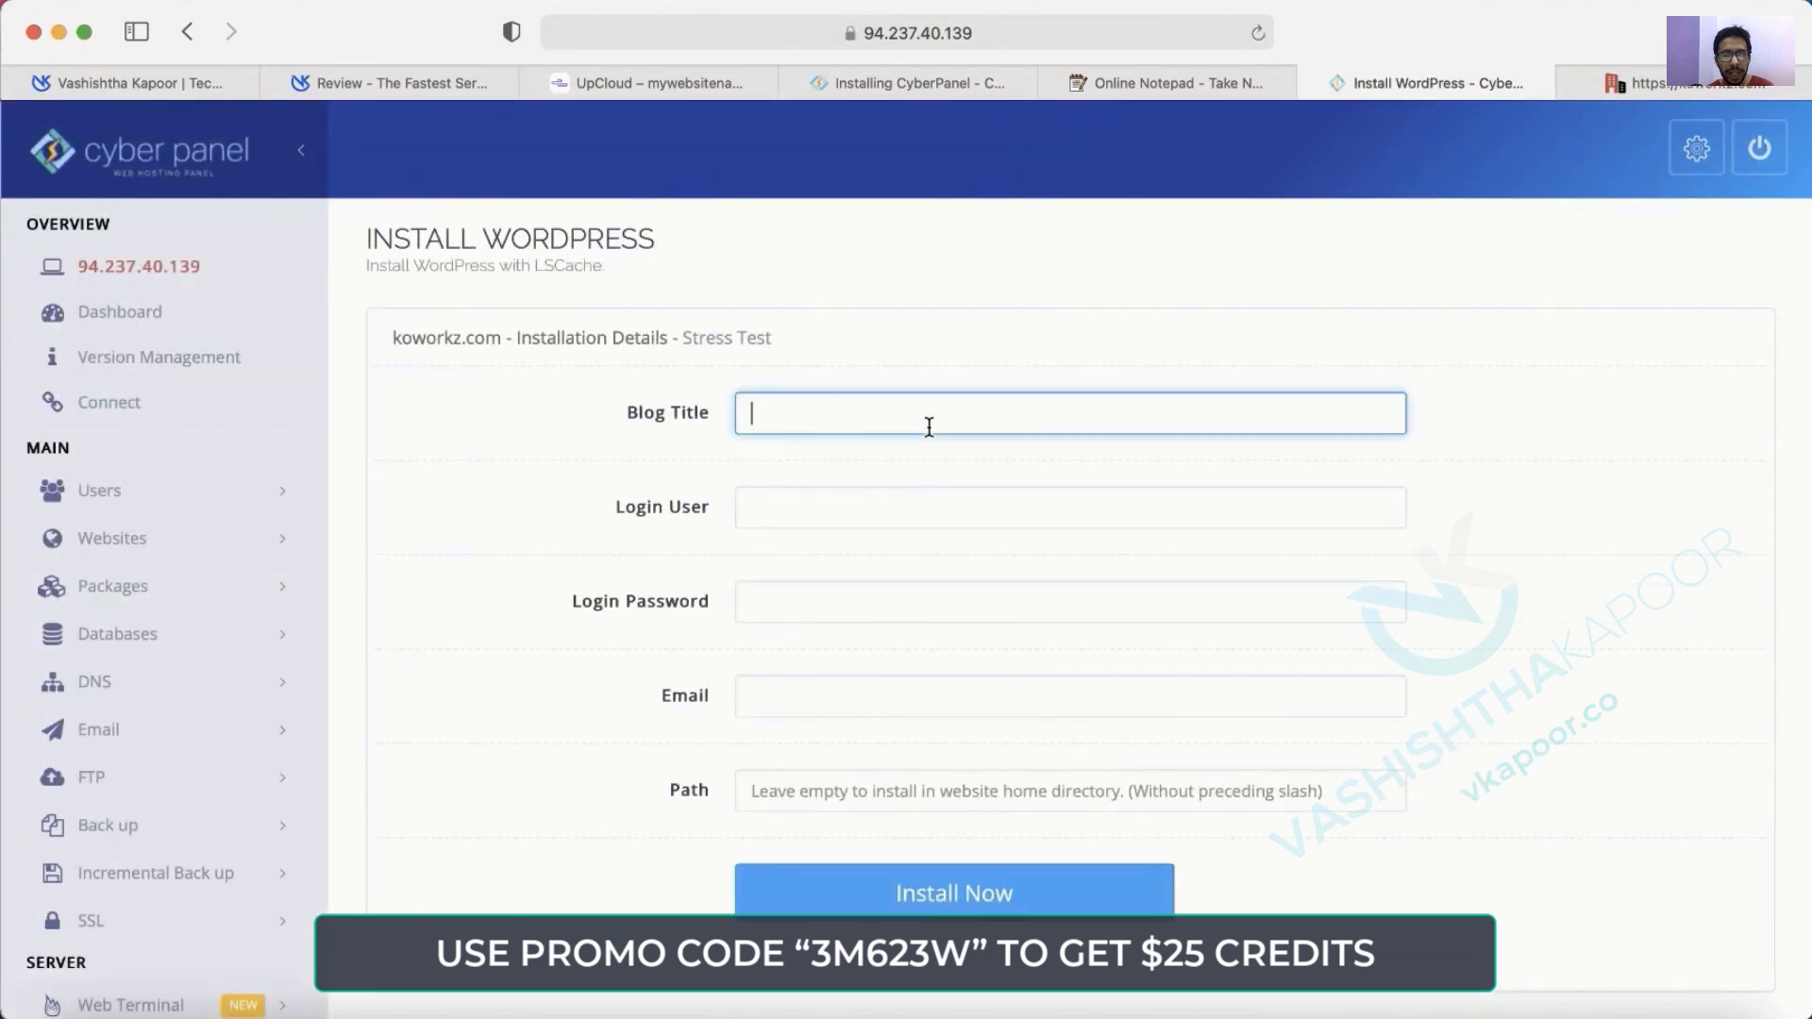
text(Koworkz)
key(Tab)
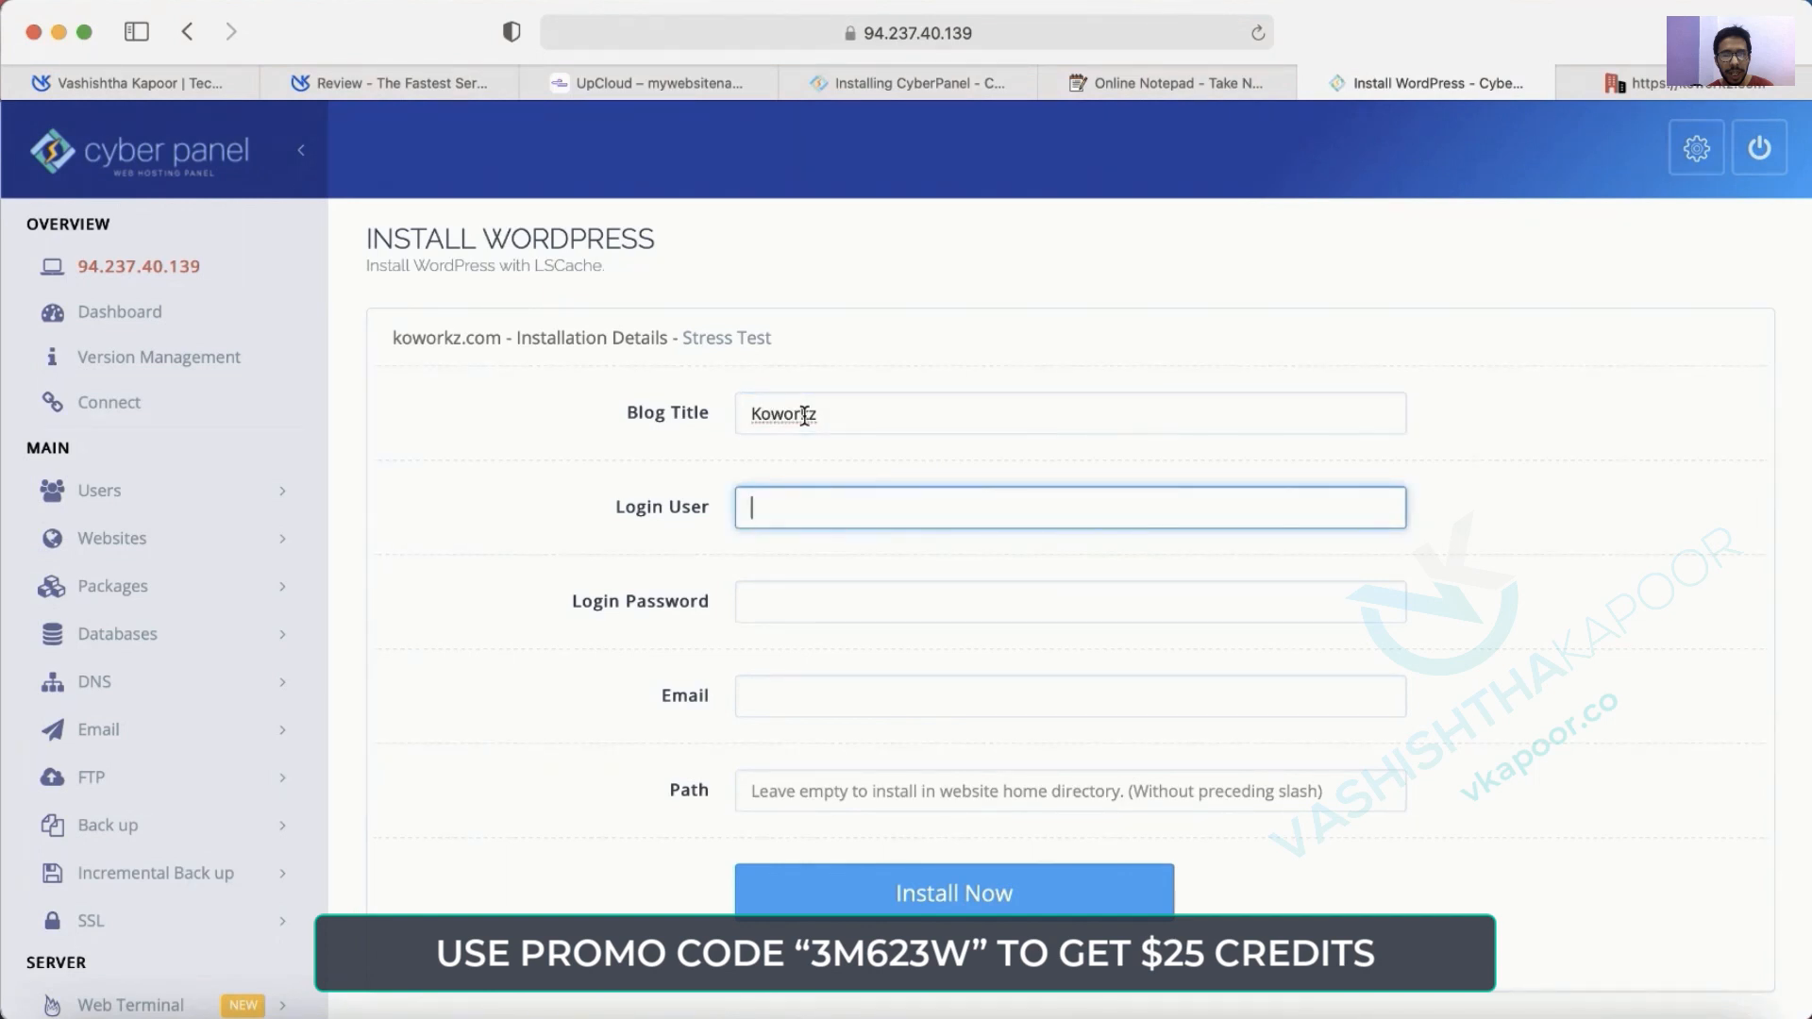
text(admin)
key(Tab)
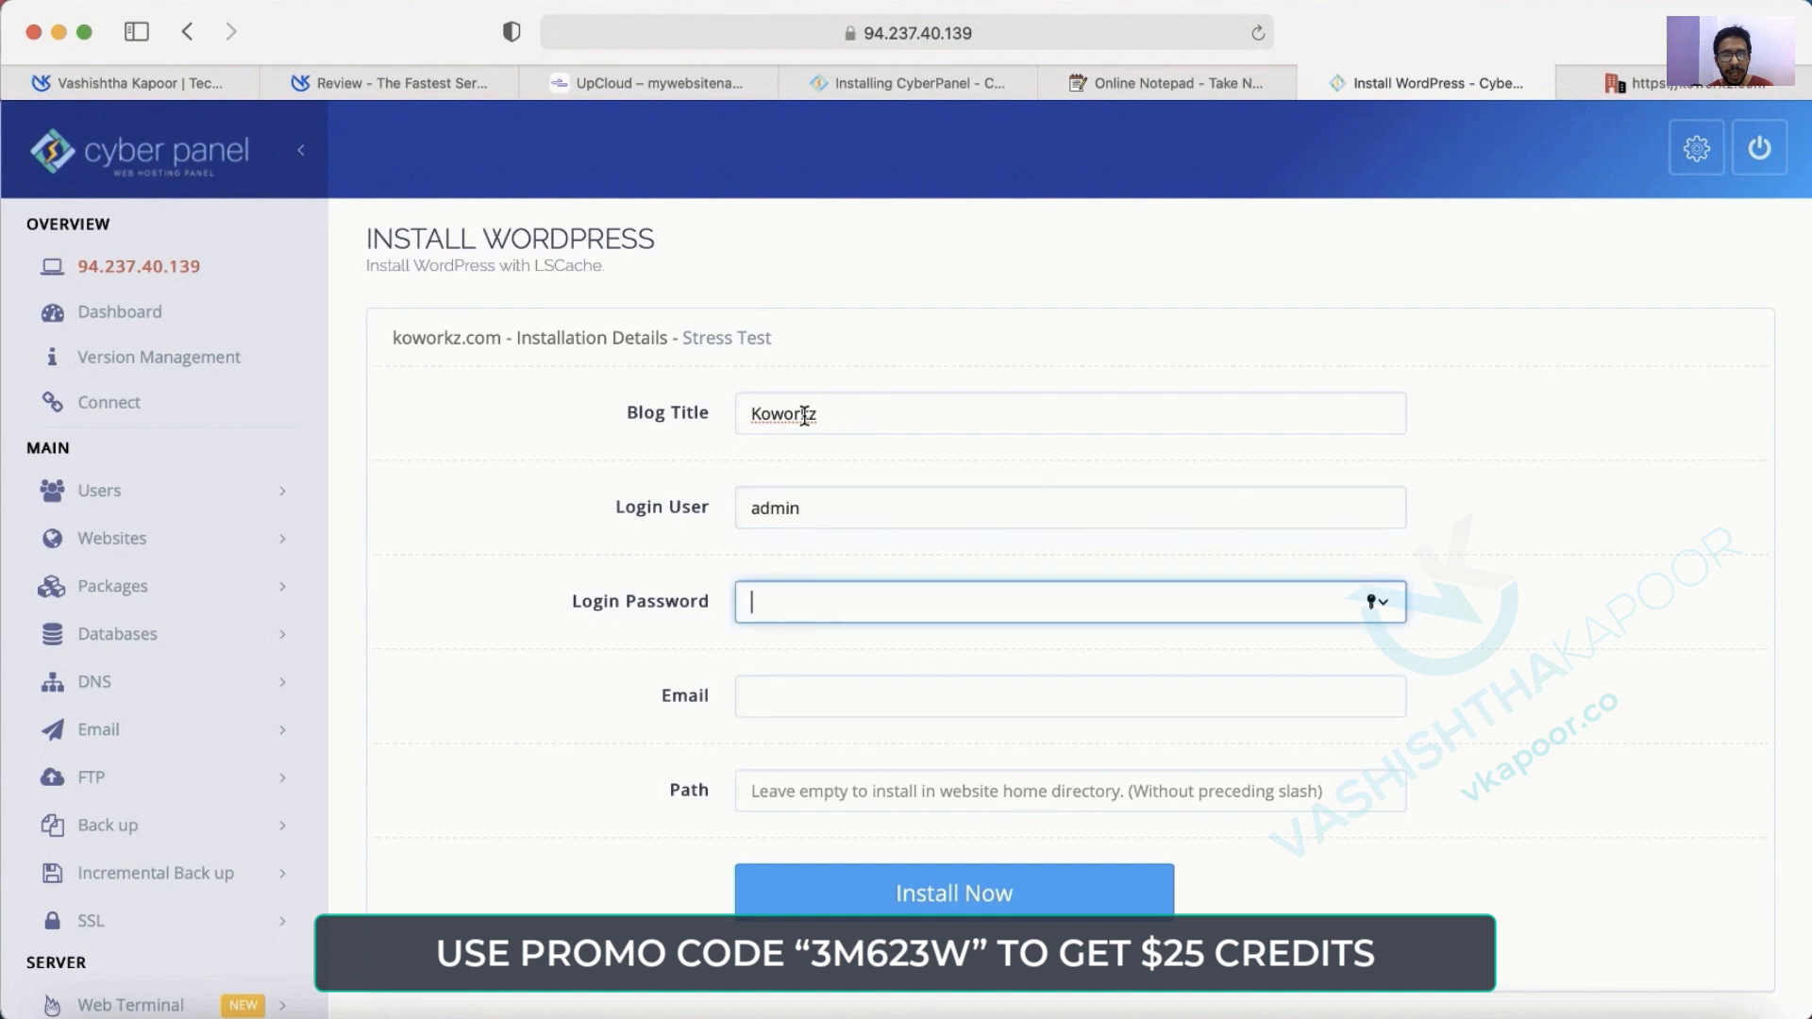
text(•••••••••)
click(831, 686)
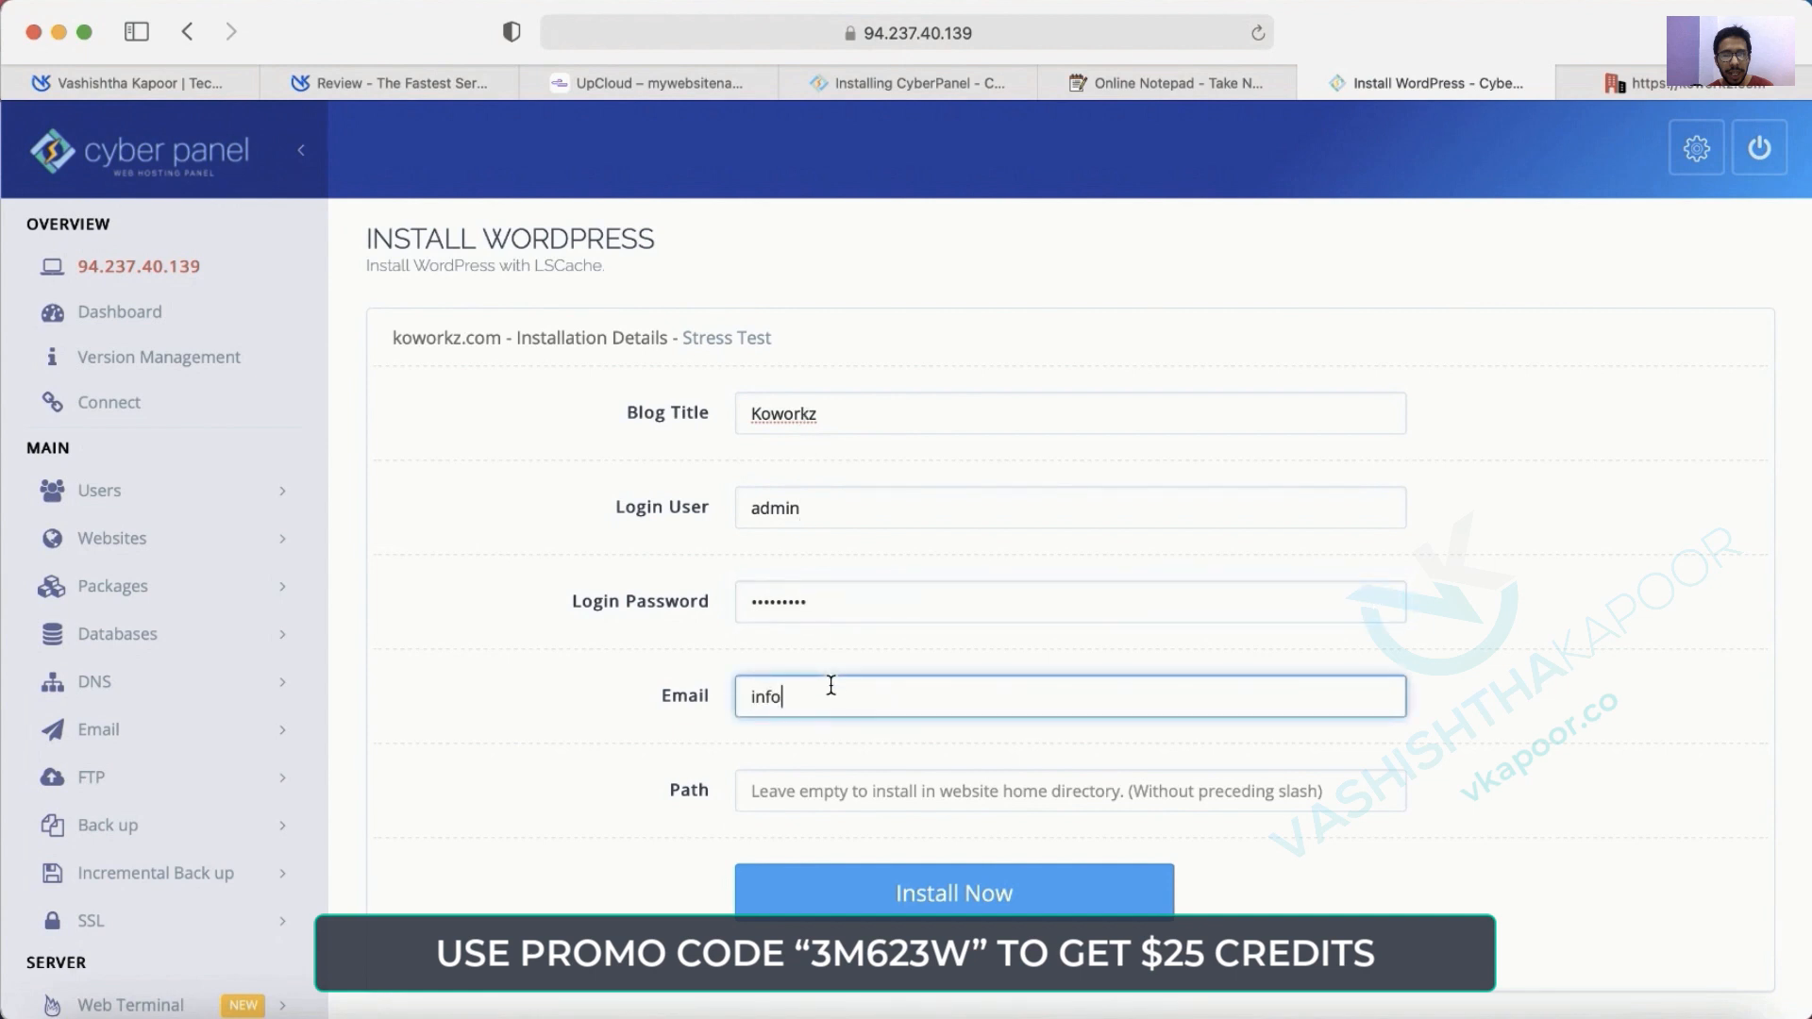
key(Tab)
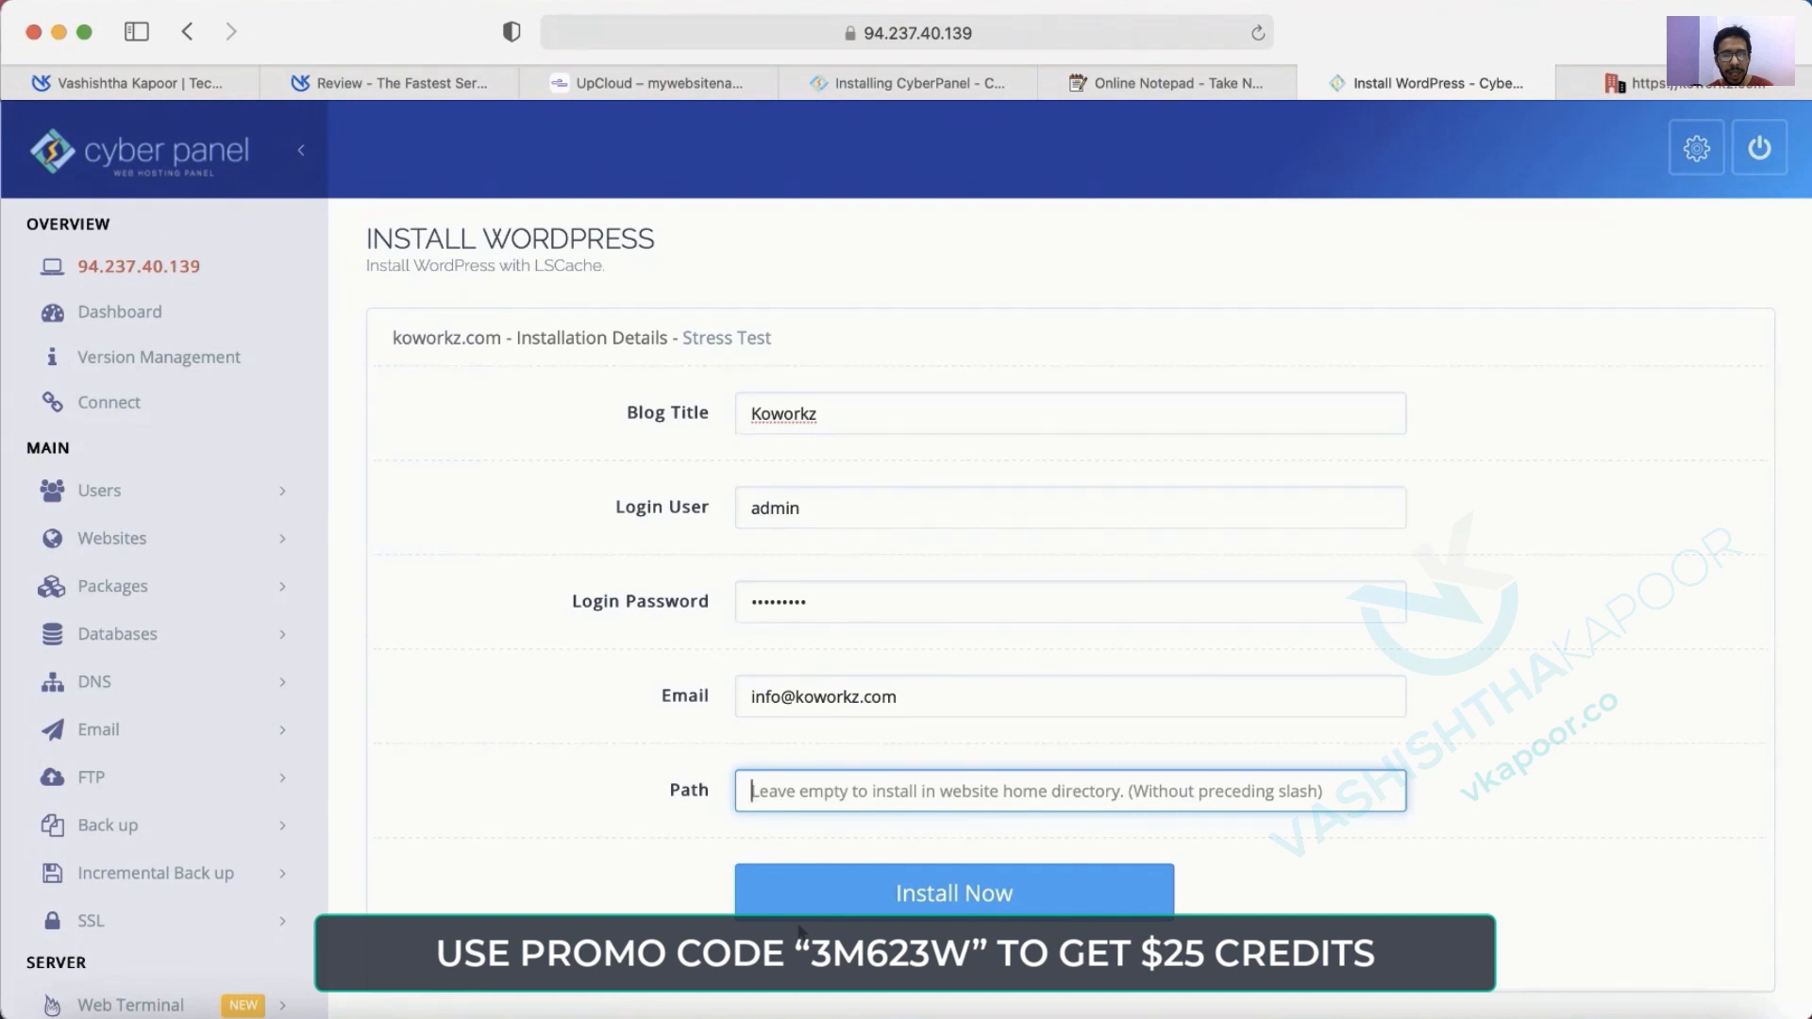
click(908, 882)
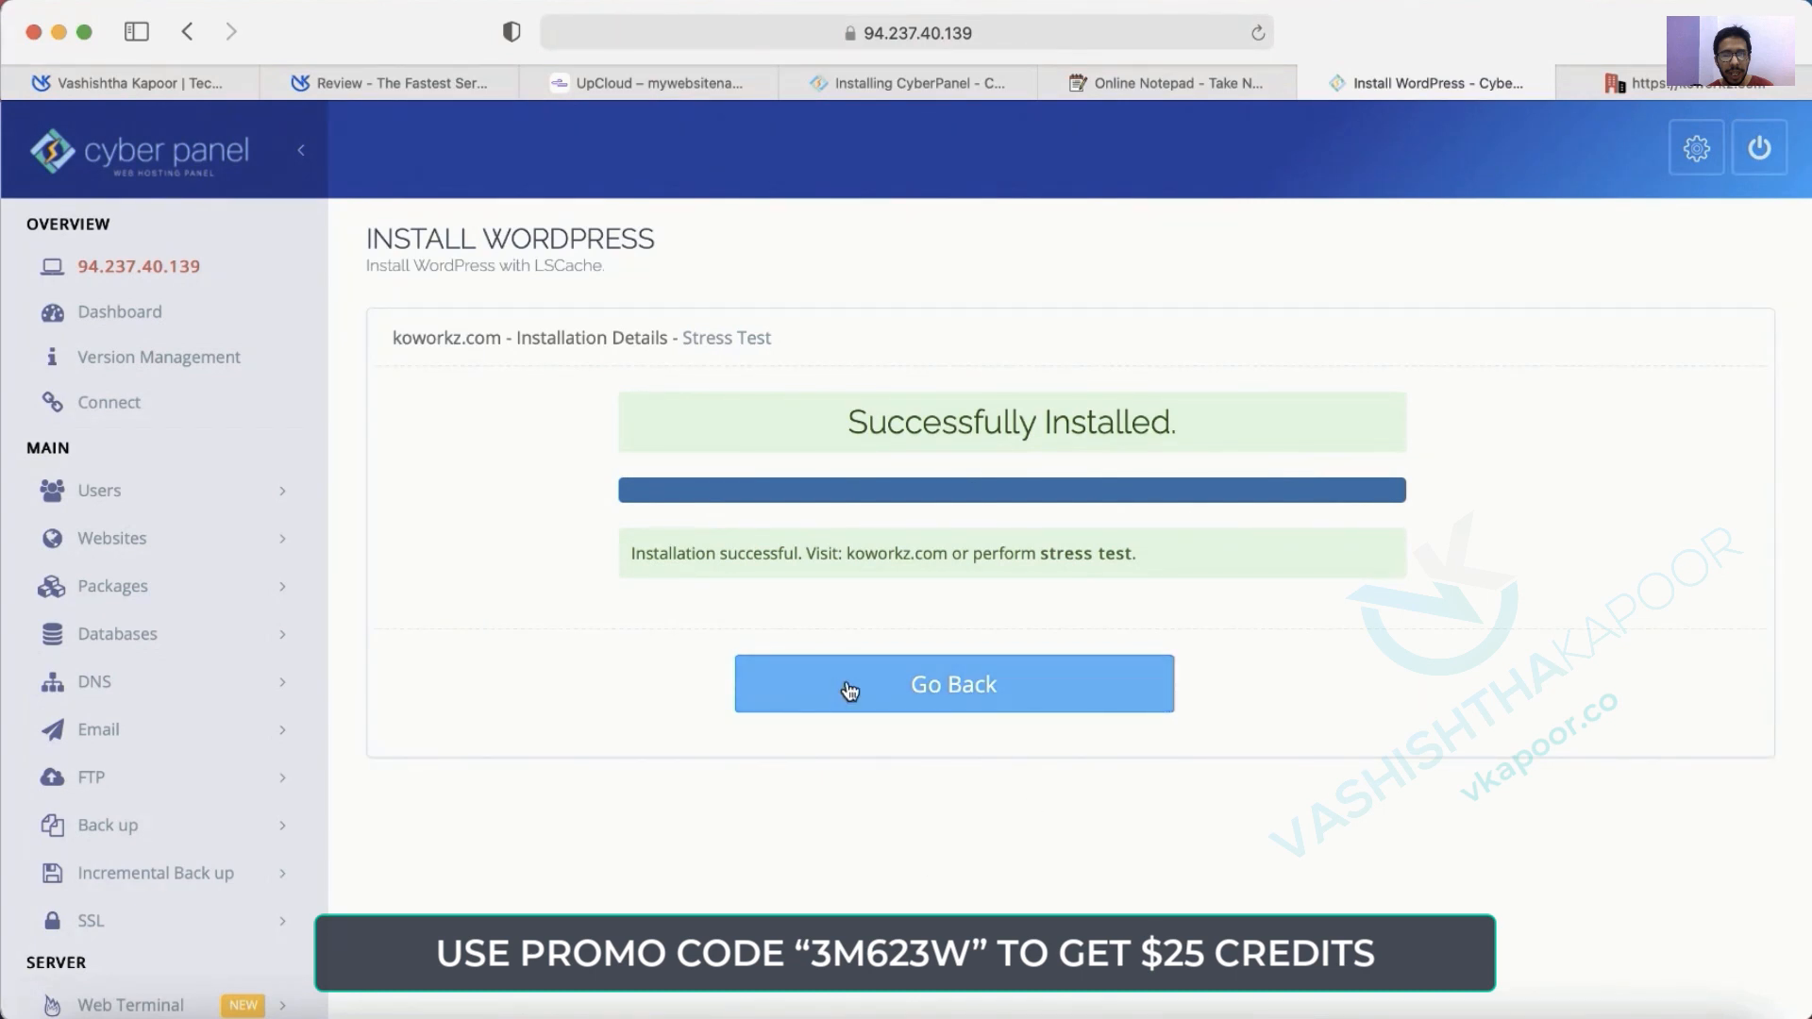
Reload the koworkz.com tab to see WordPress, then go to koworkz.com/wp-admin.
click(1605, 83)
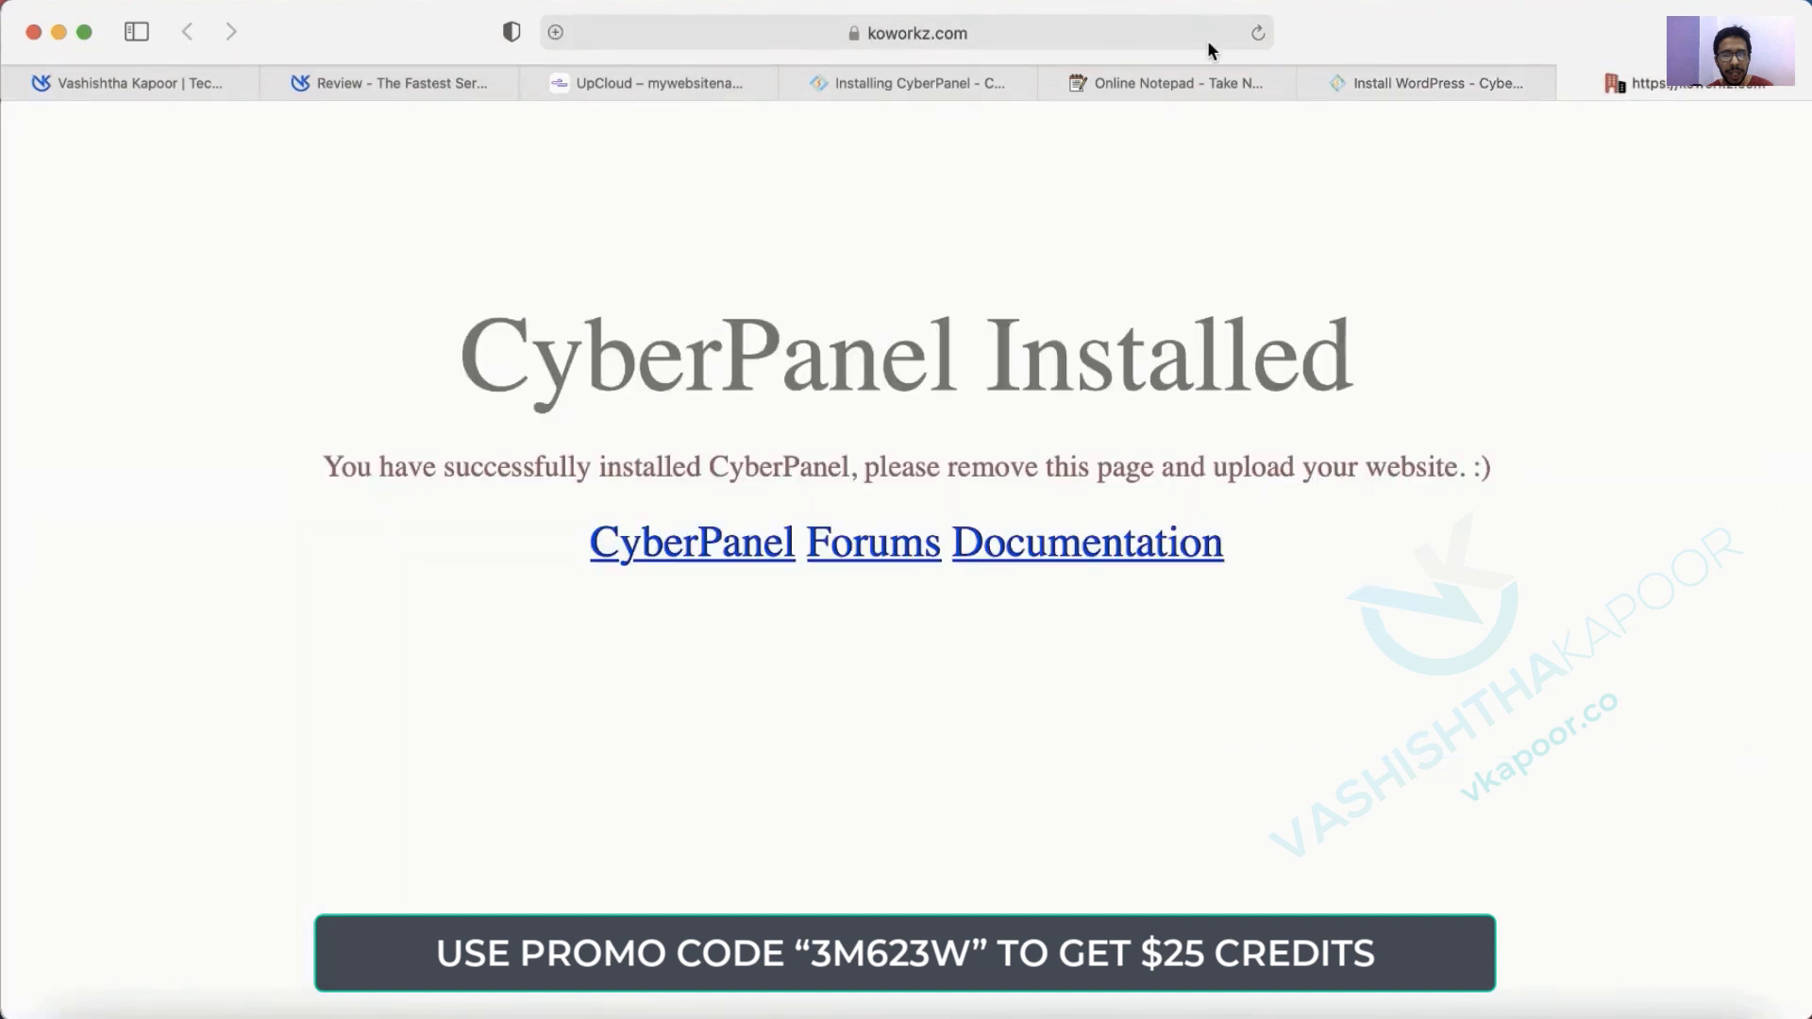
click(1255, 38)
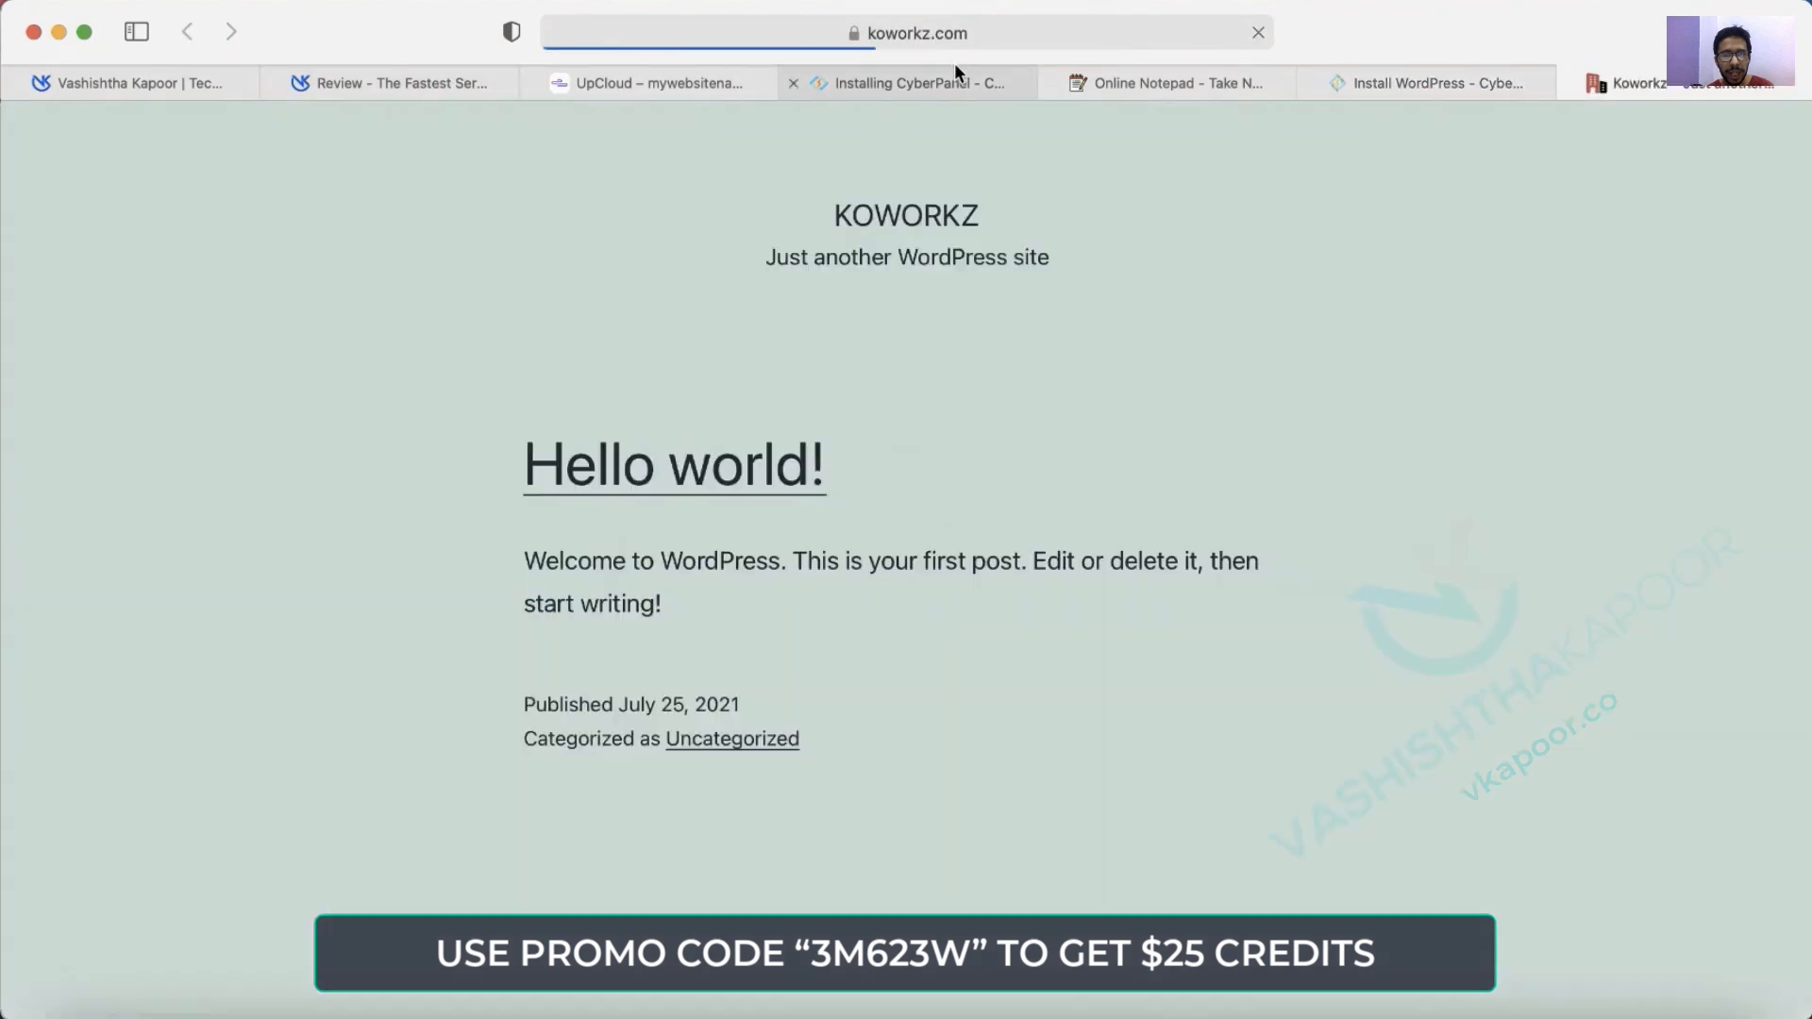
click(1010, 28)
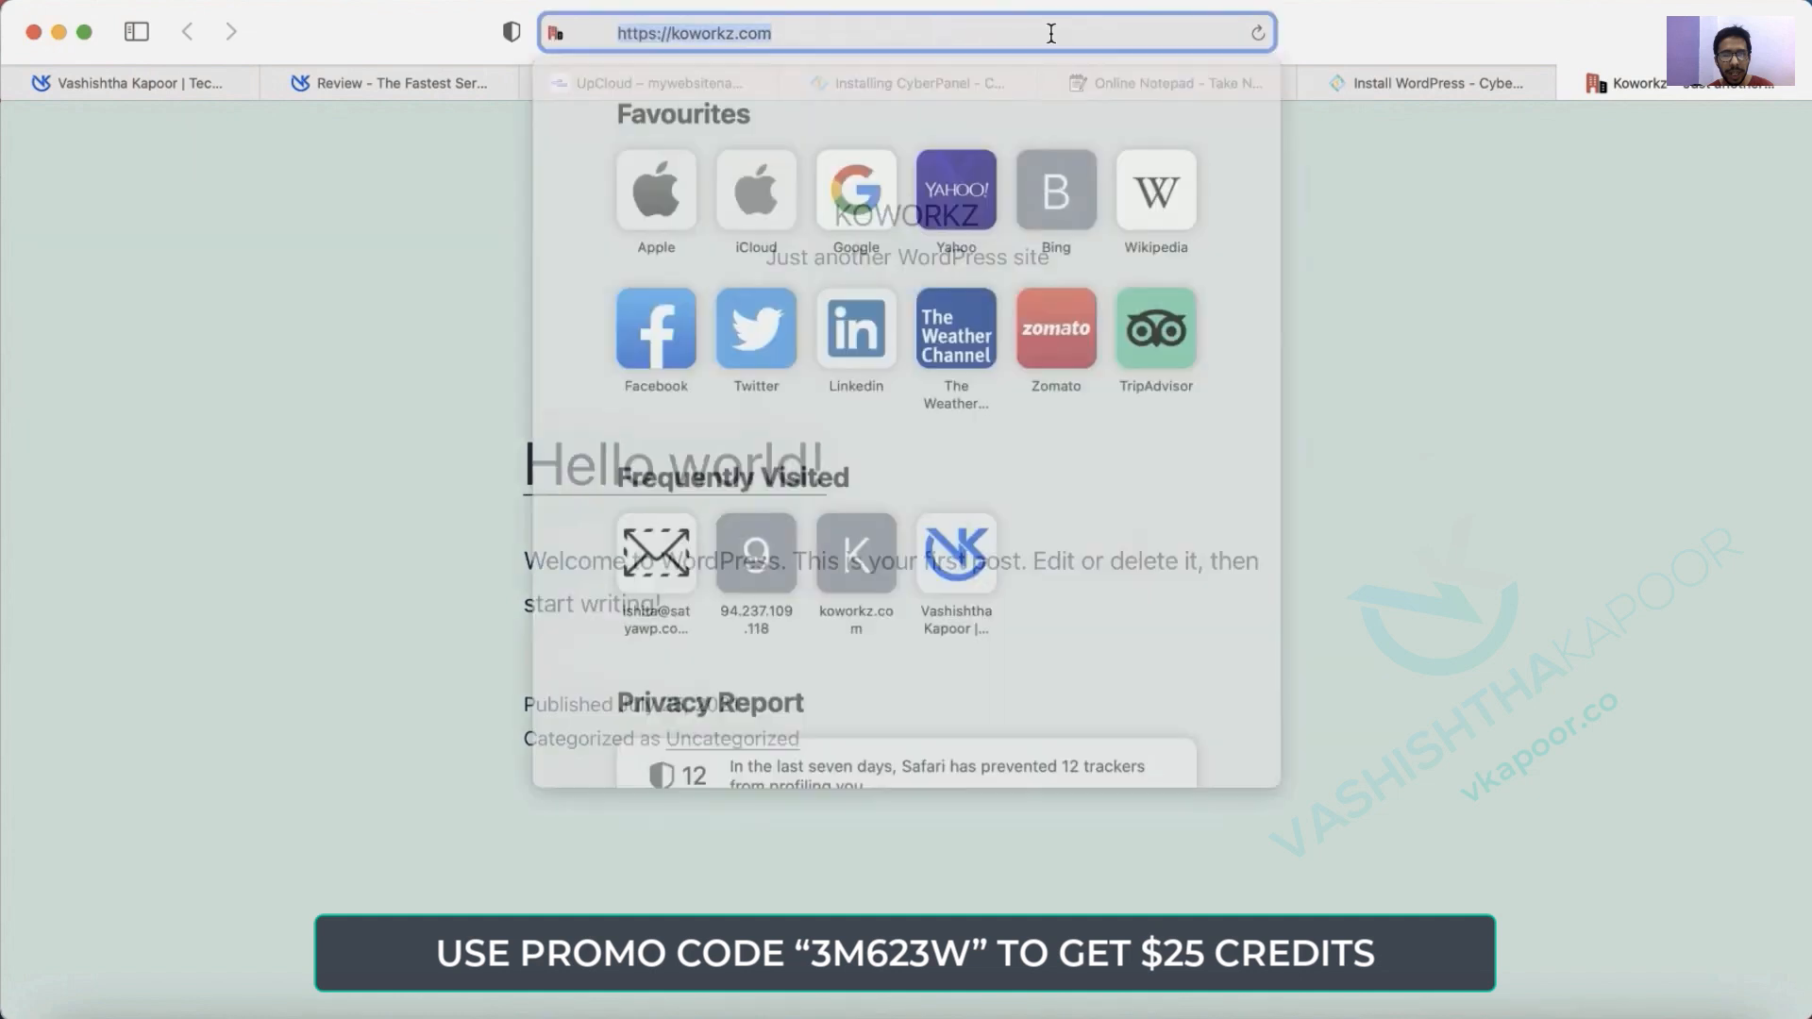
click(998, 40)
text(/wp)
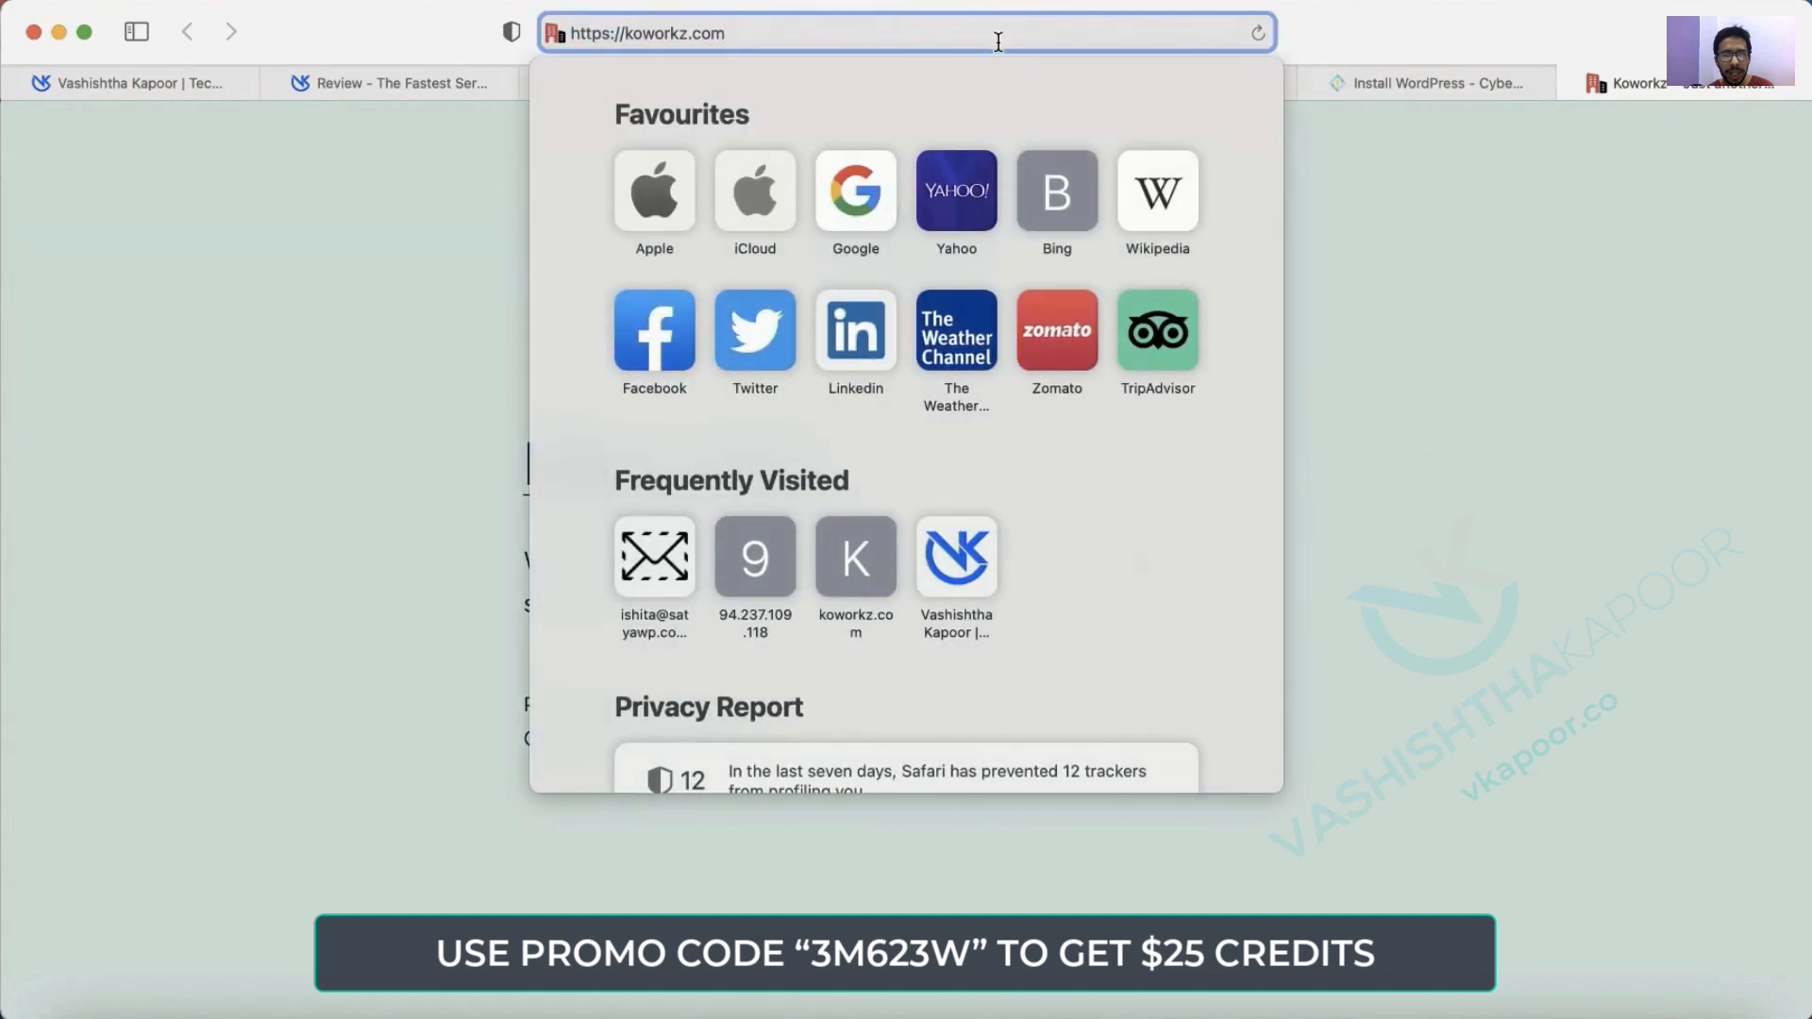
text(-admin)
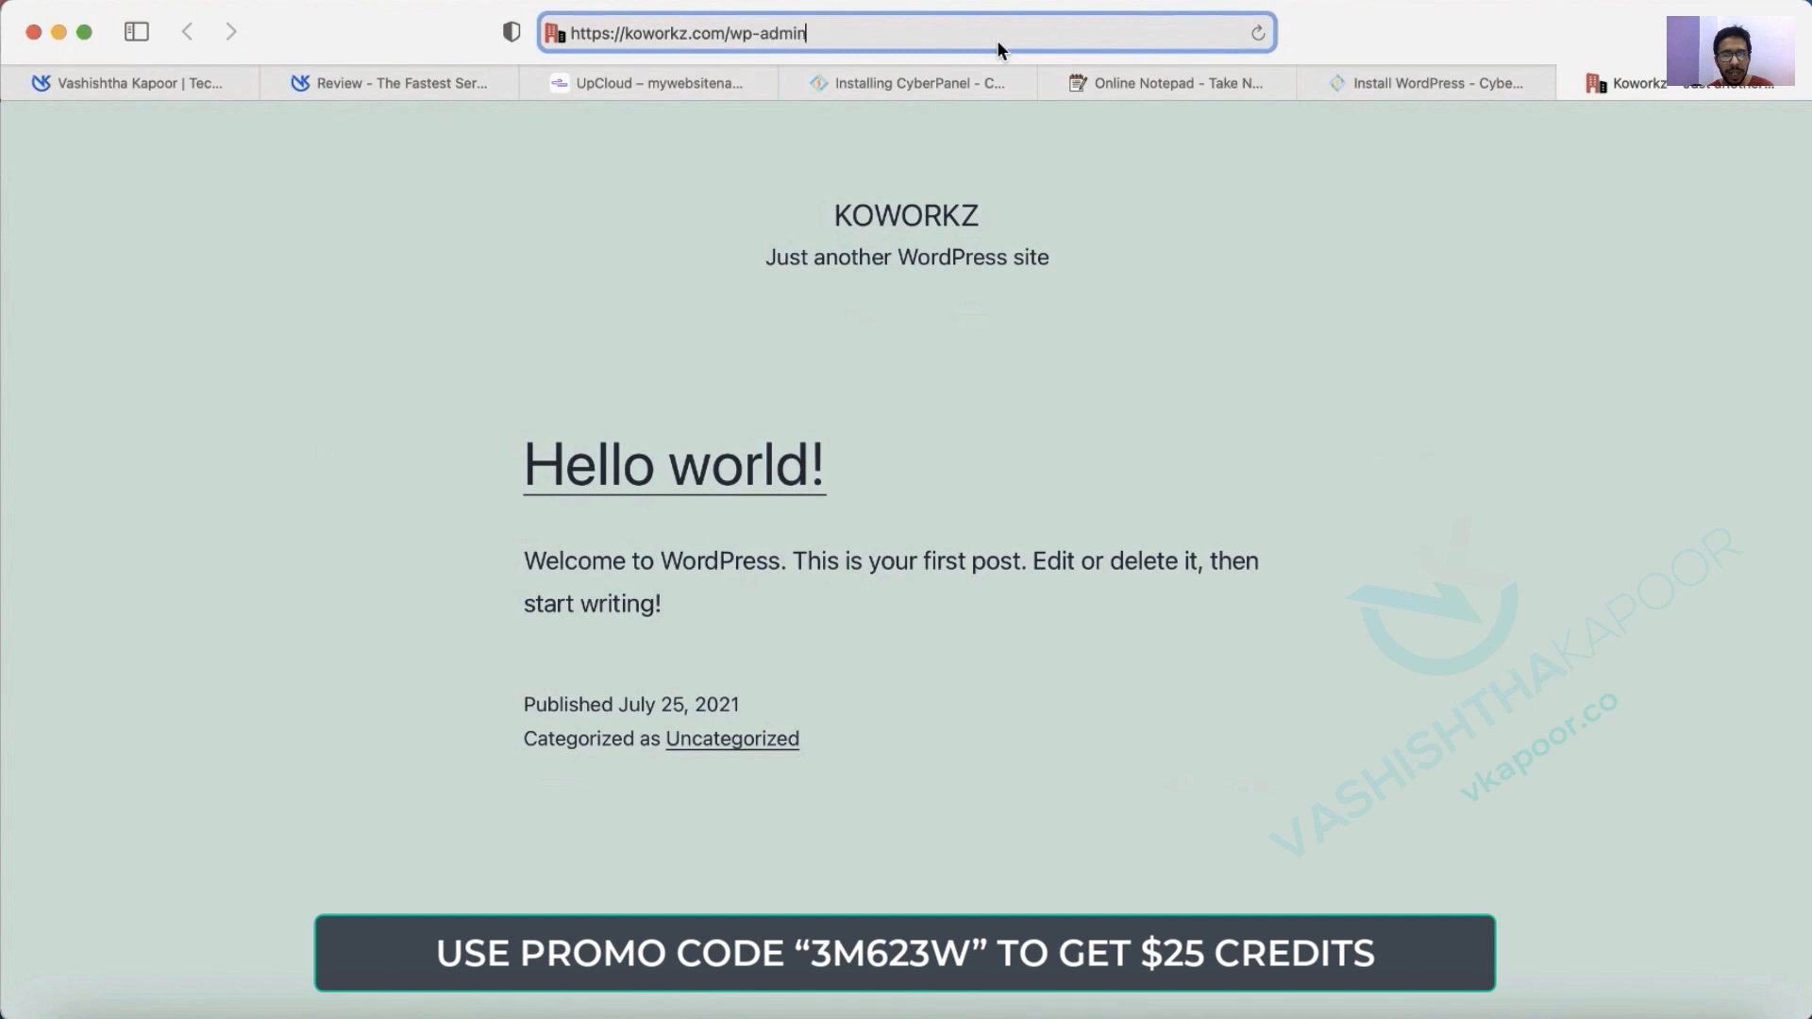
key(Return)
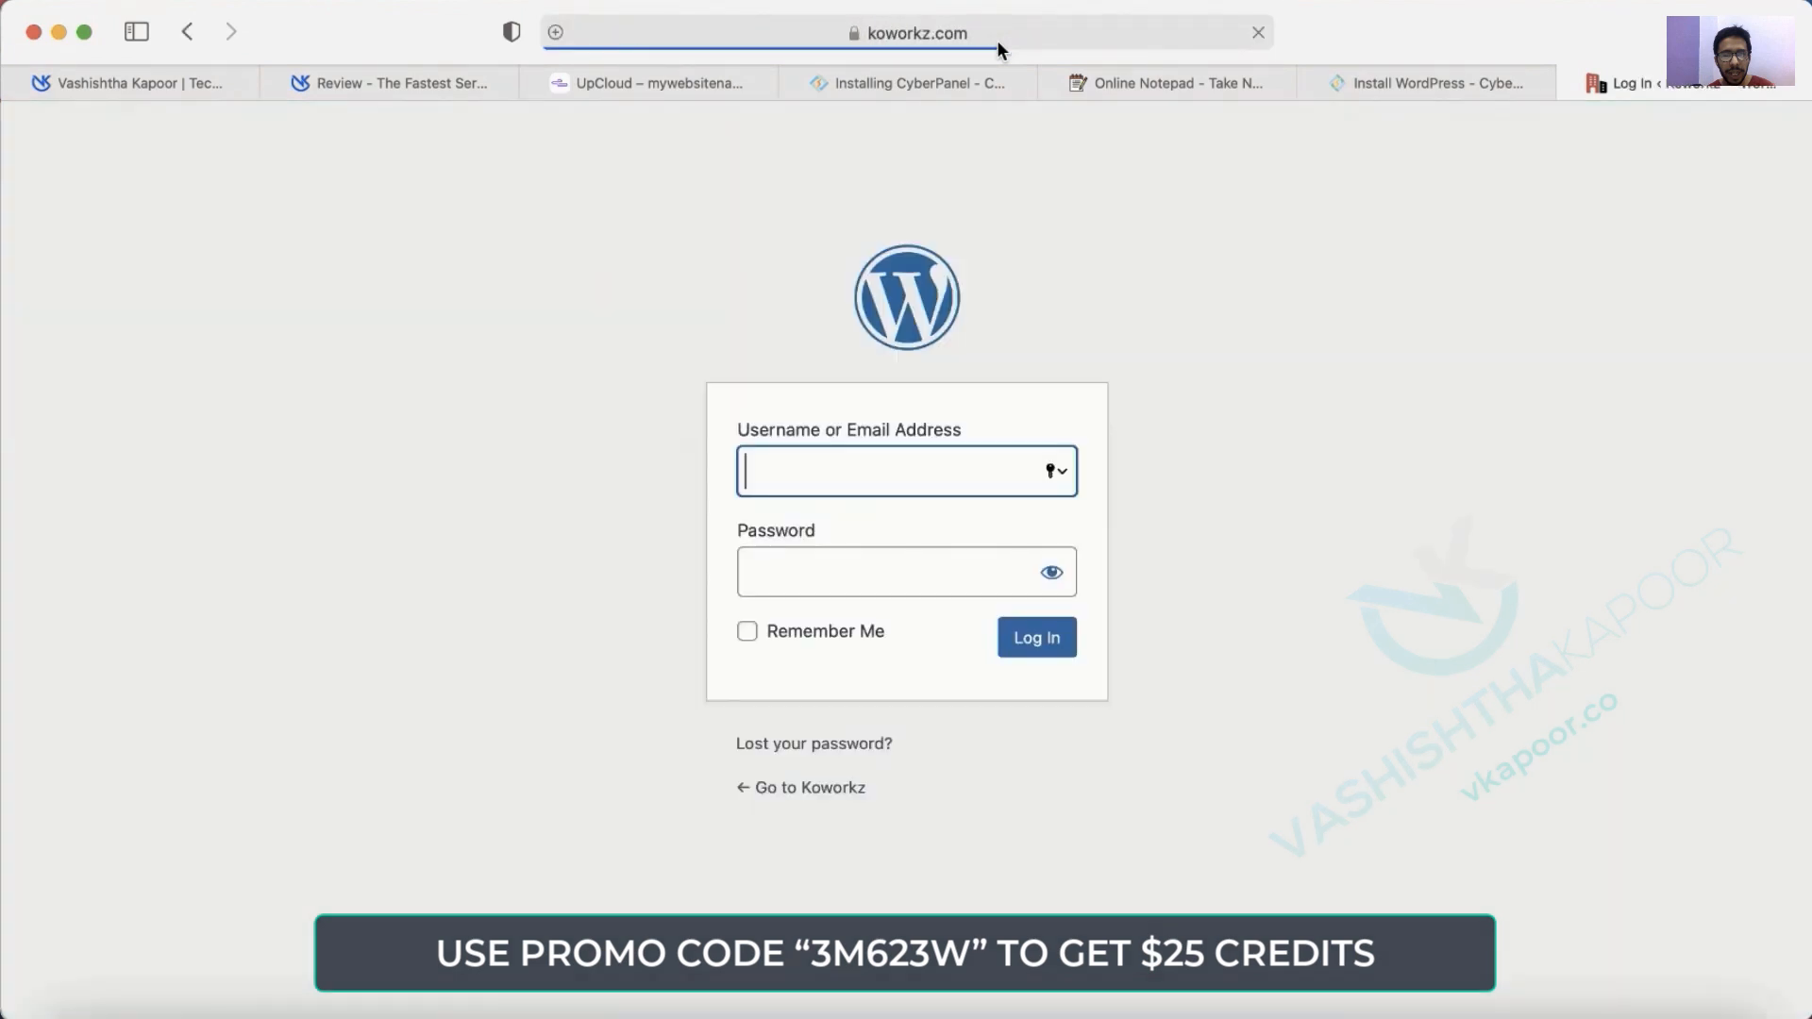
Log in as admin with the account password, declining to save it in the browser.
text(admin)
key(Tab)
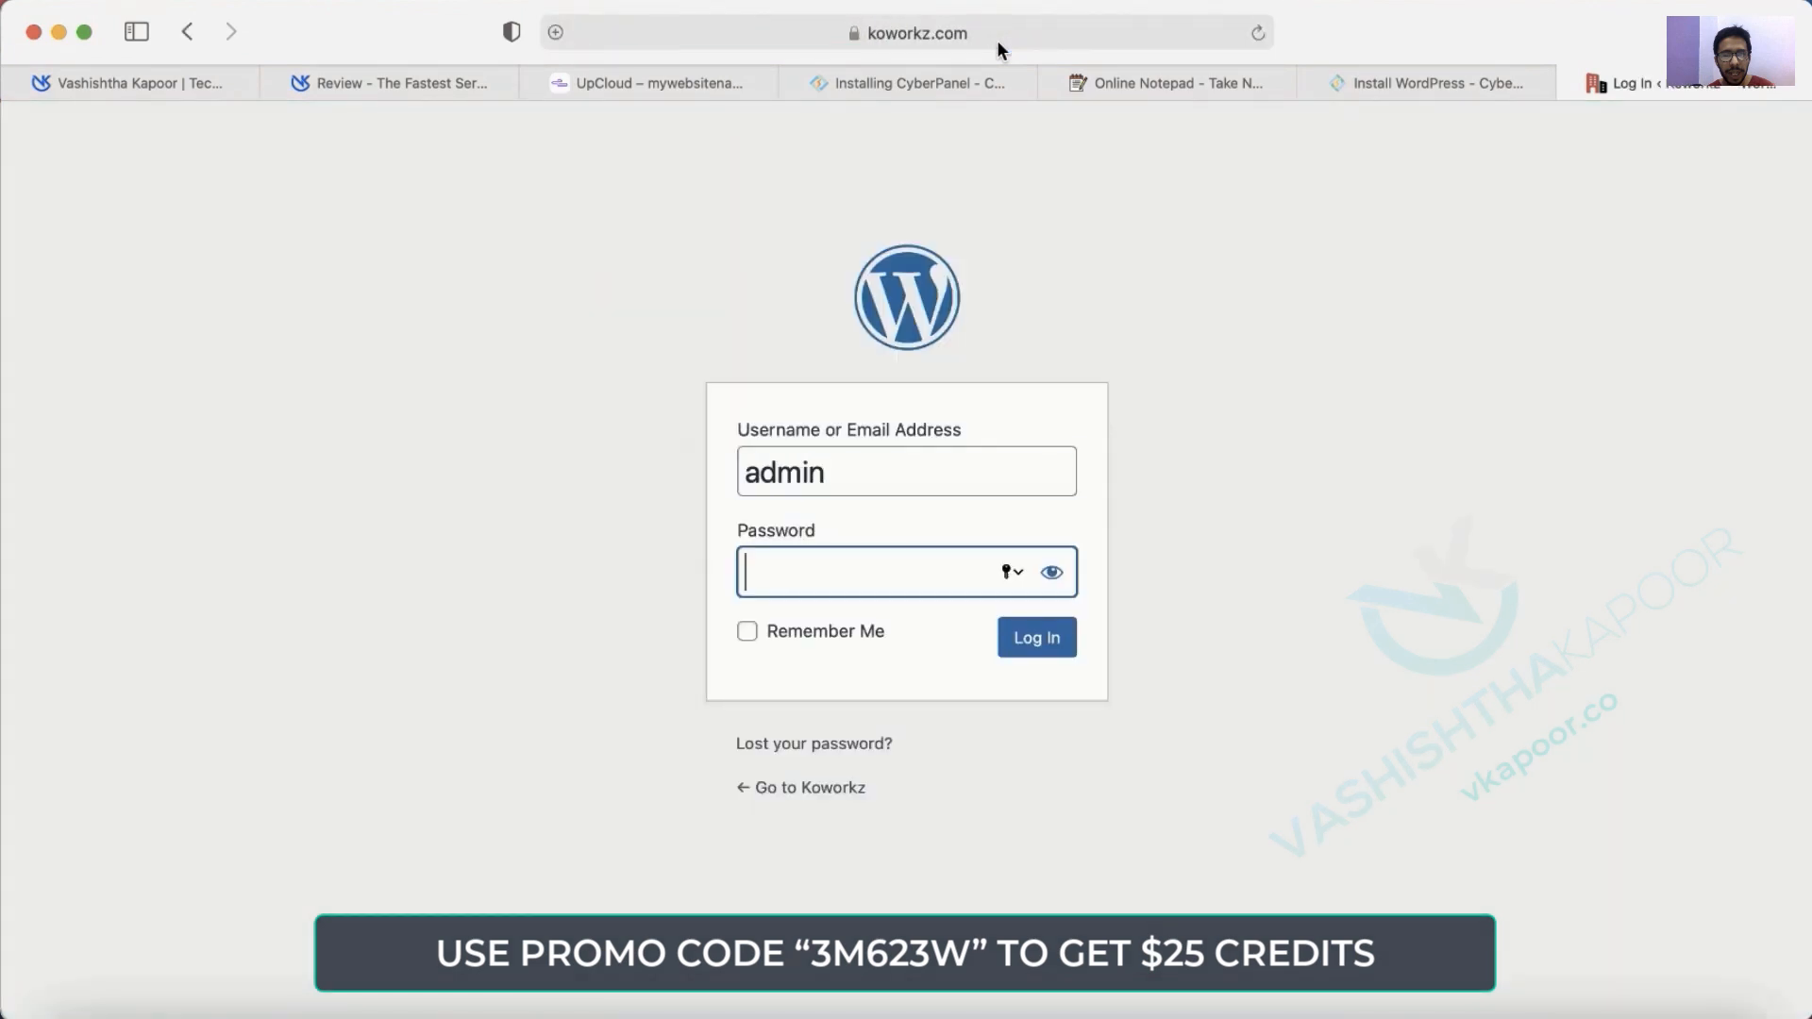
text(•••••••••)
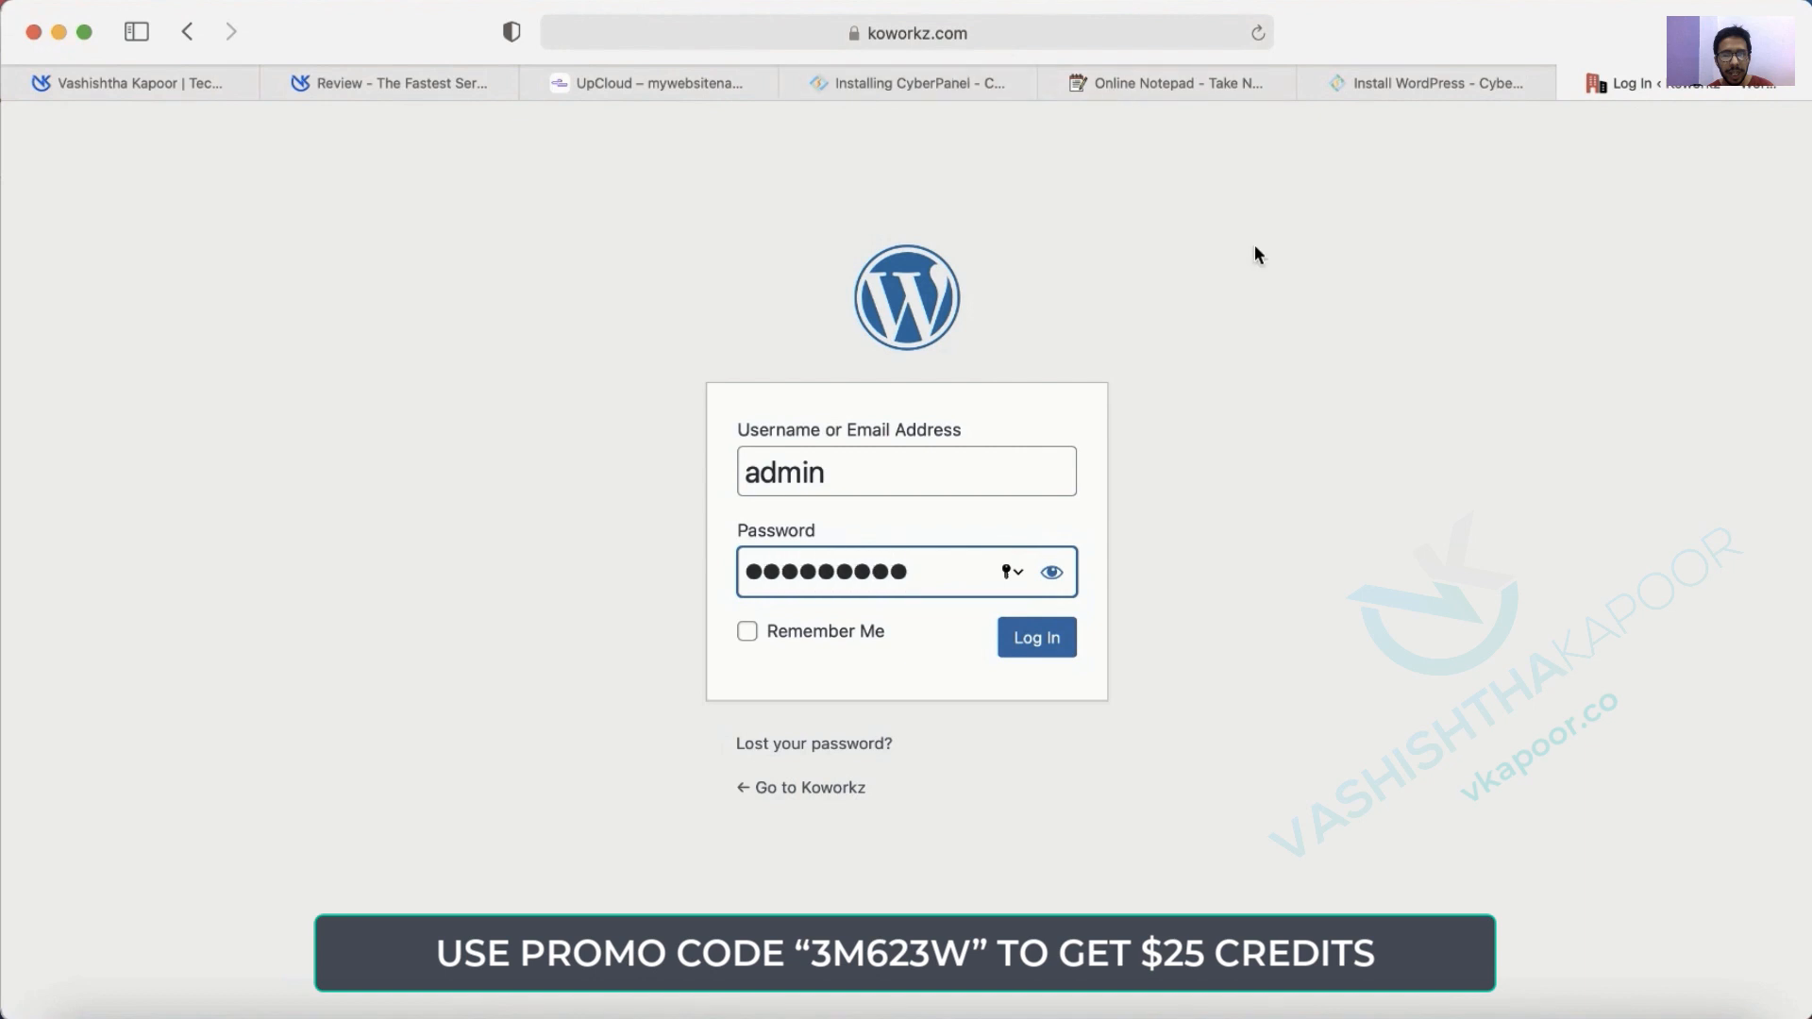
click(1034, 640)
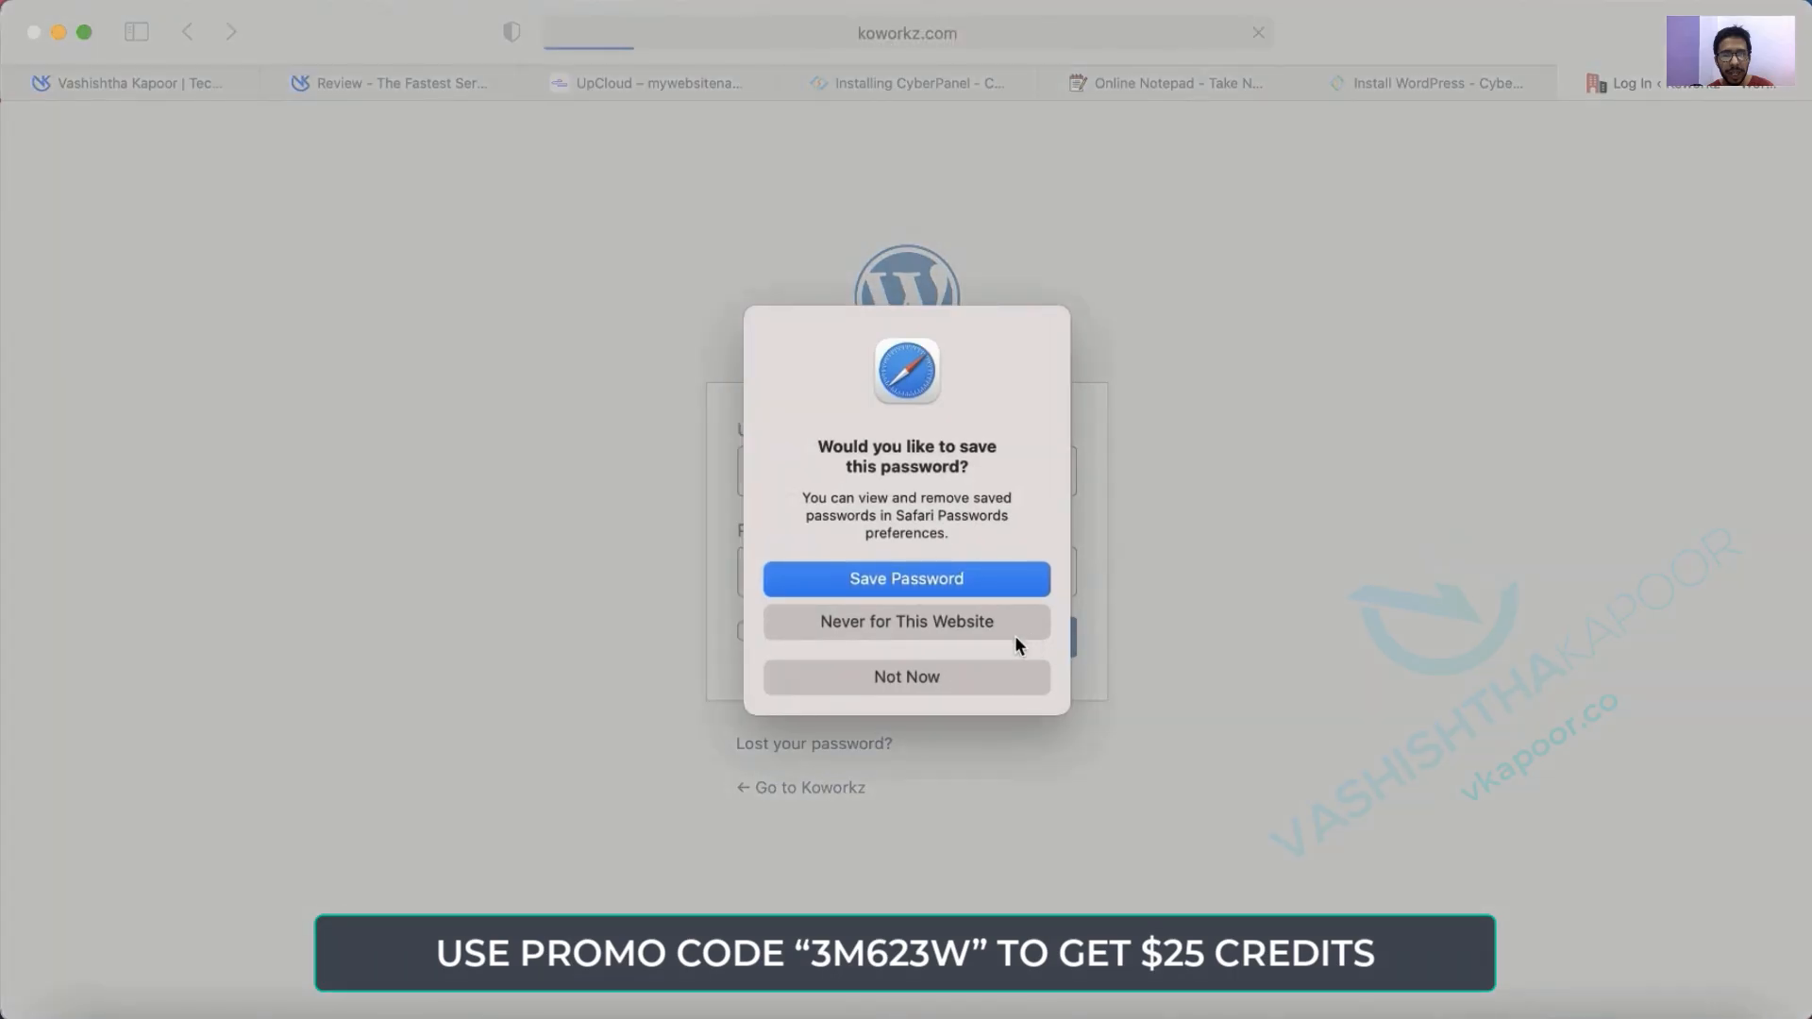
click(973, 679)
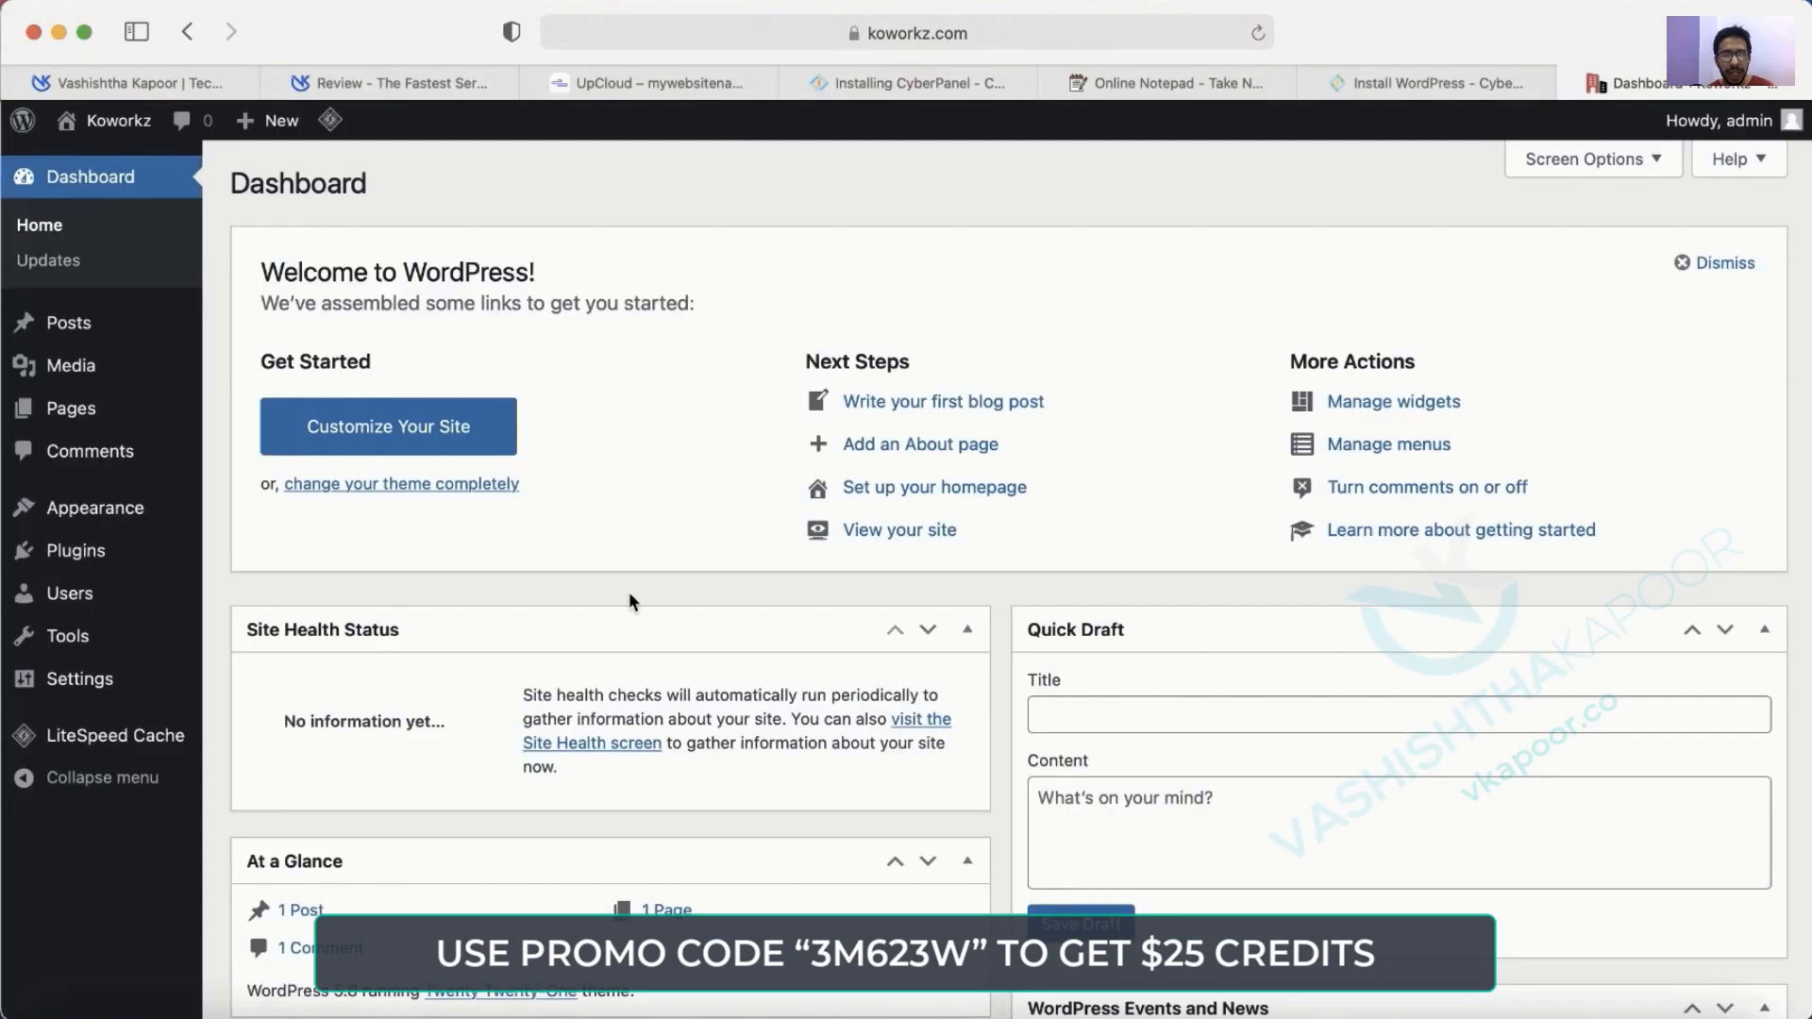
Search plugins for 'updraft', install and activate UpdraftPlus, and dismiss its welcome popup.
click(129, 329)
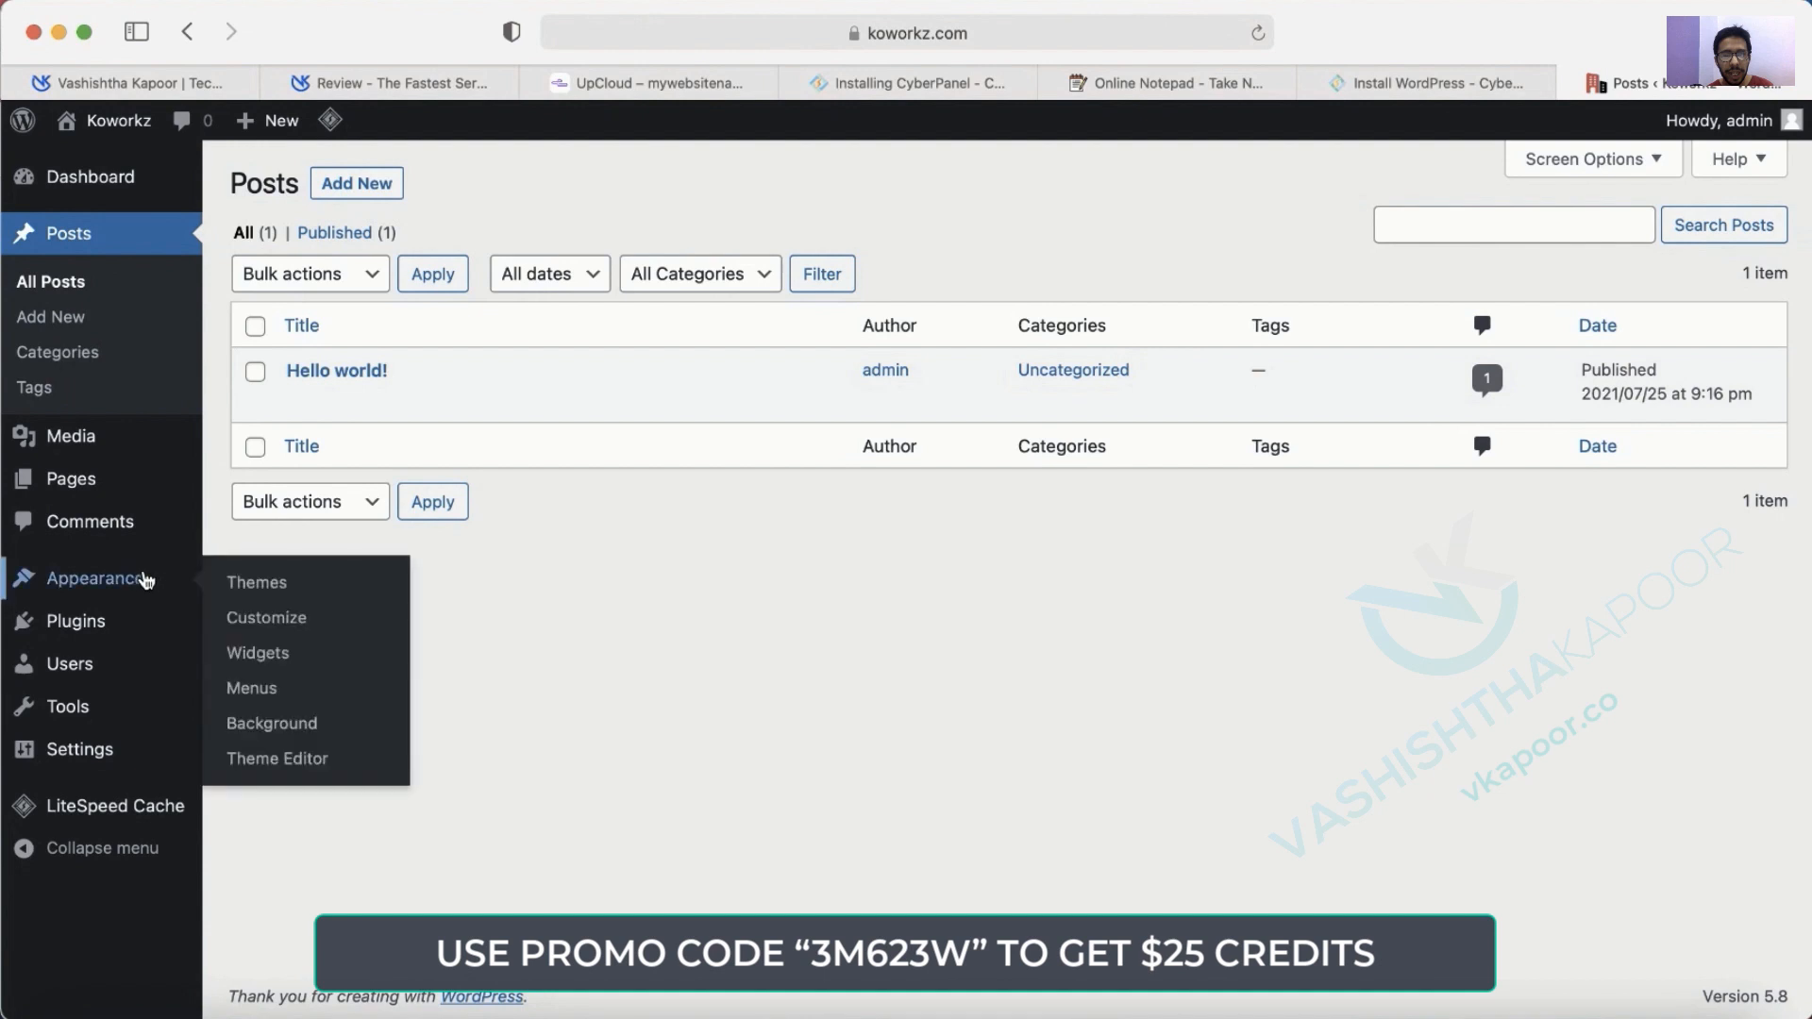
mouse_move(93, 634)
click(234, 661)
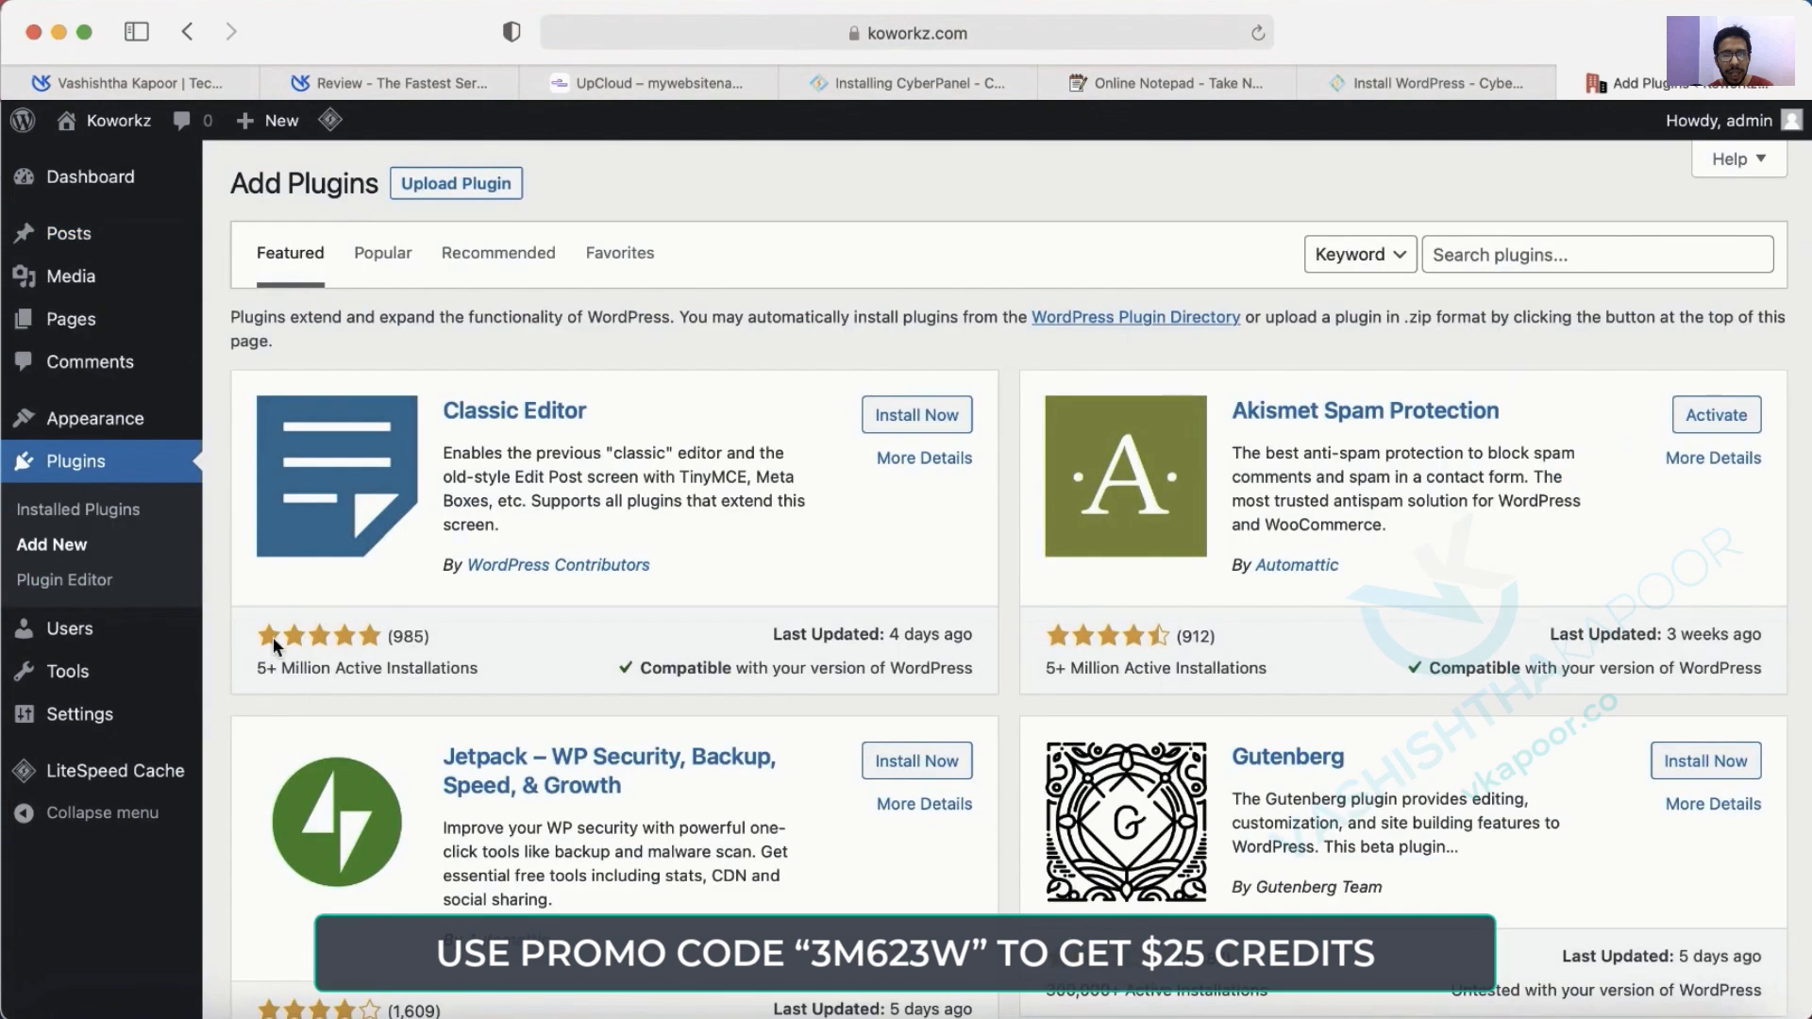
click(1452, 256)
text(updraft)
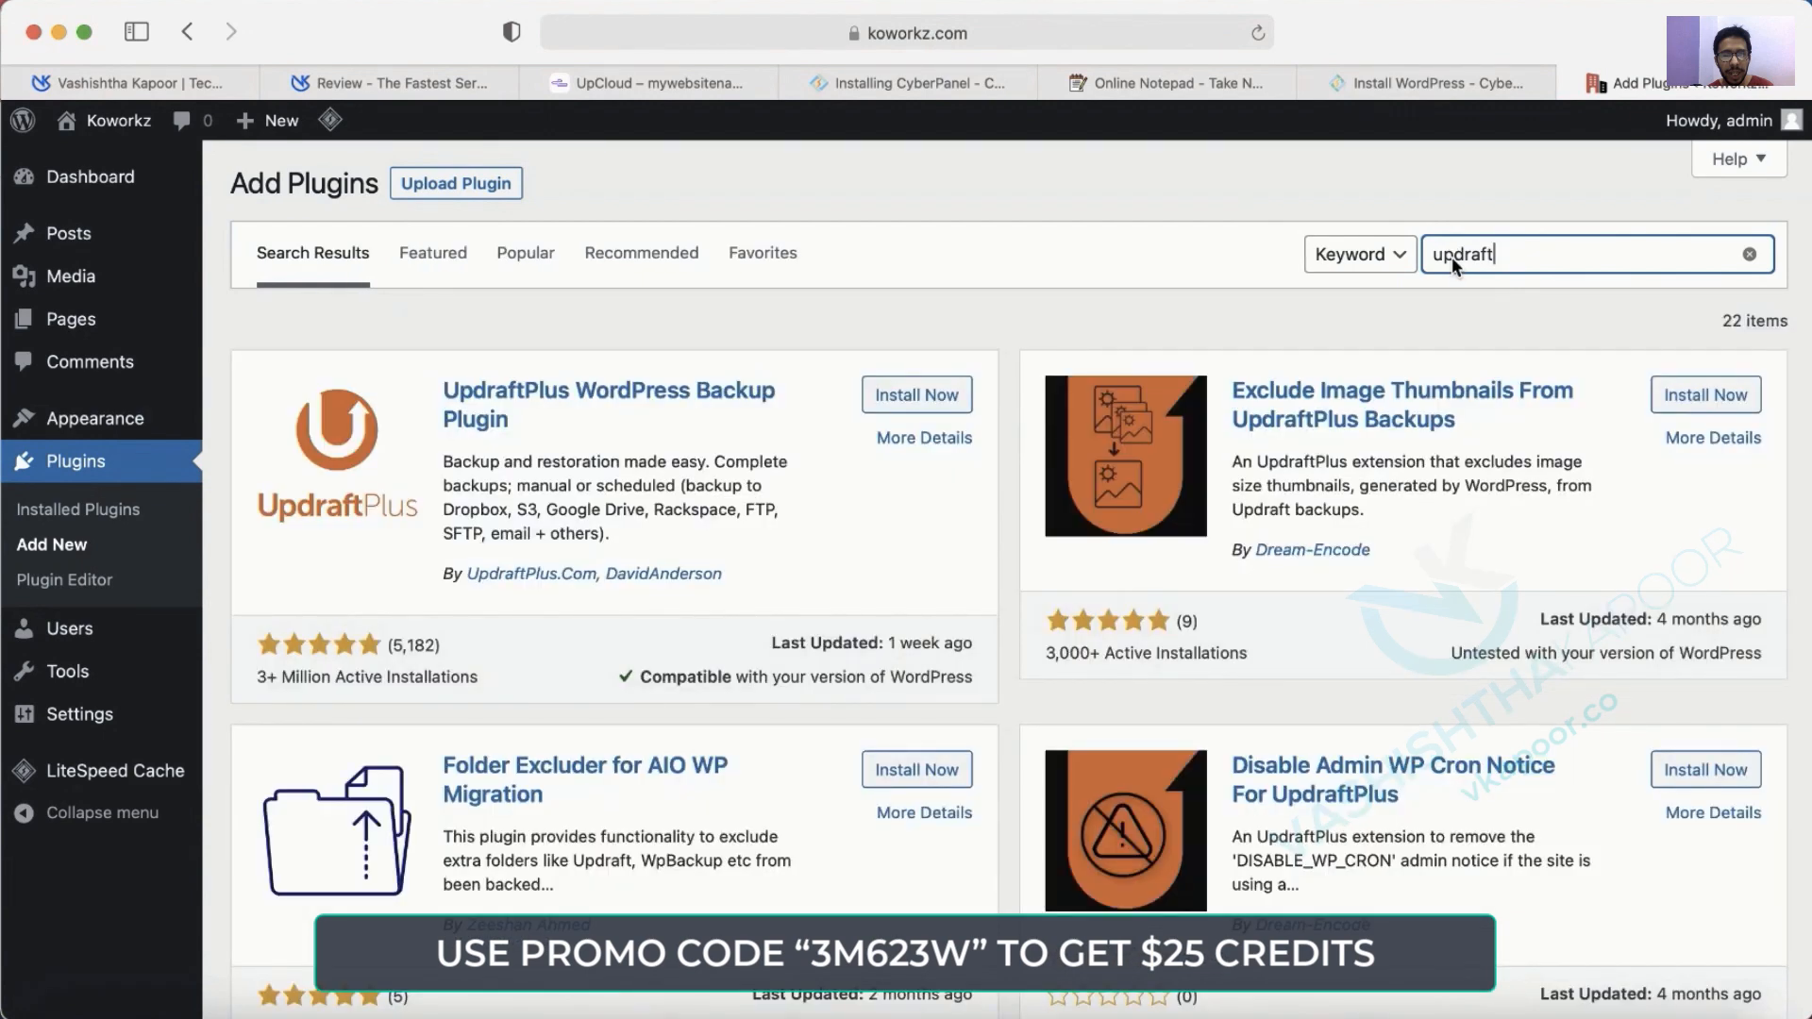
click(930, 406)
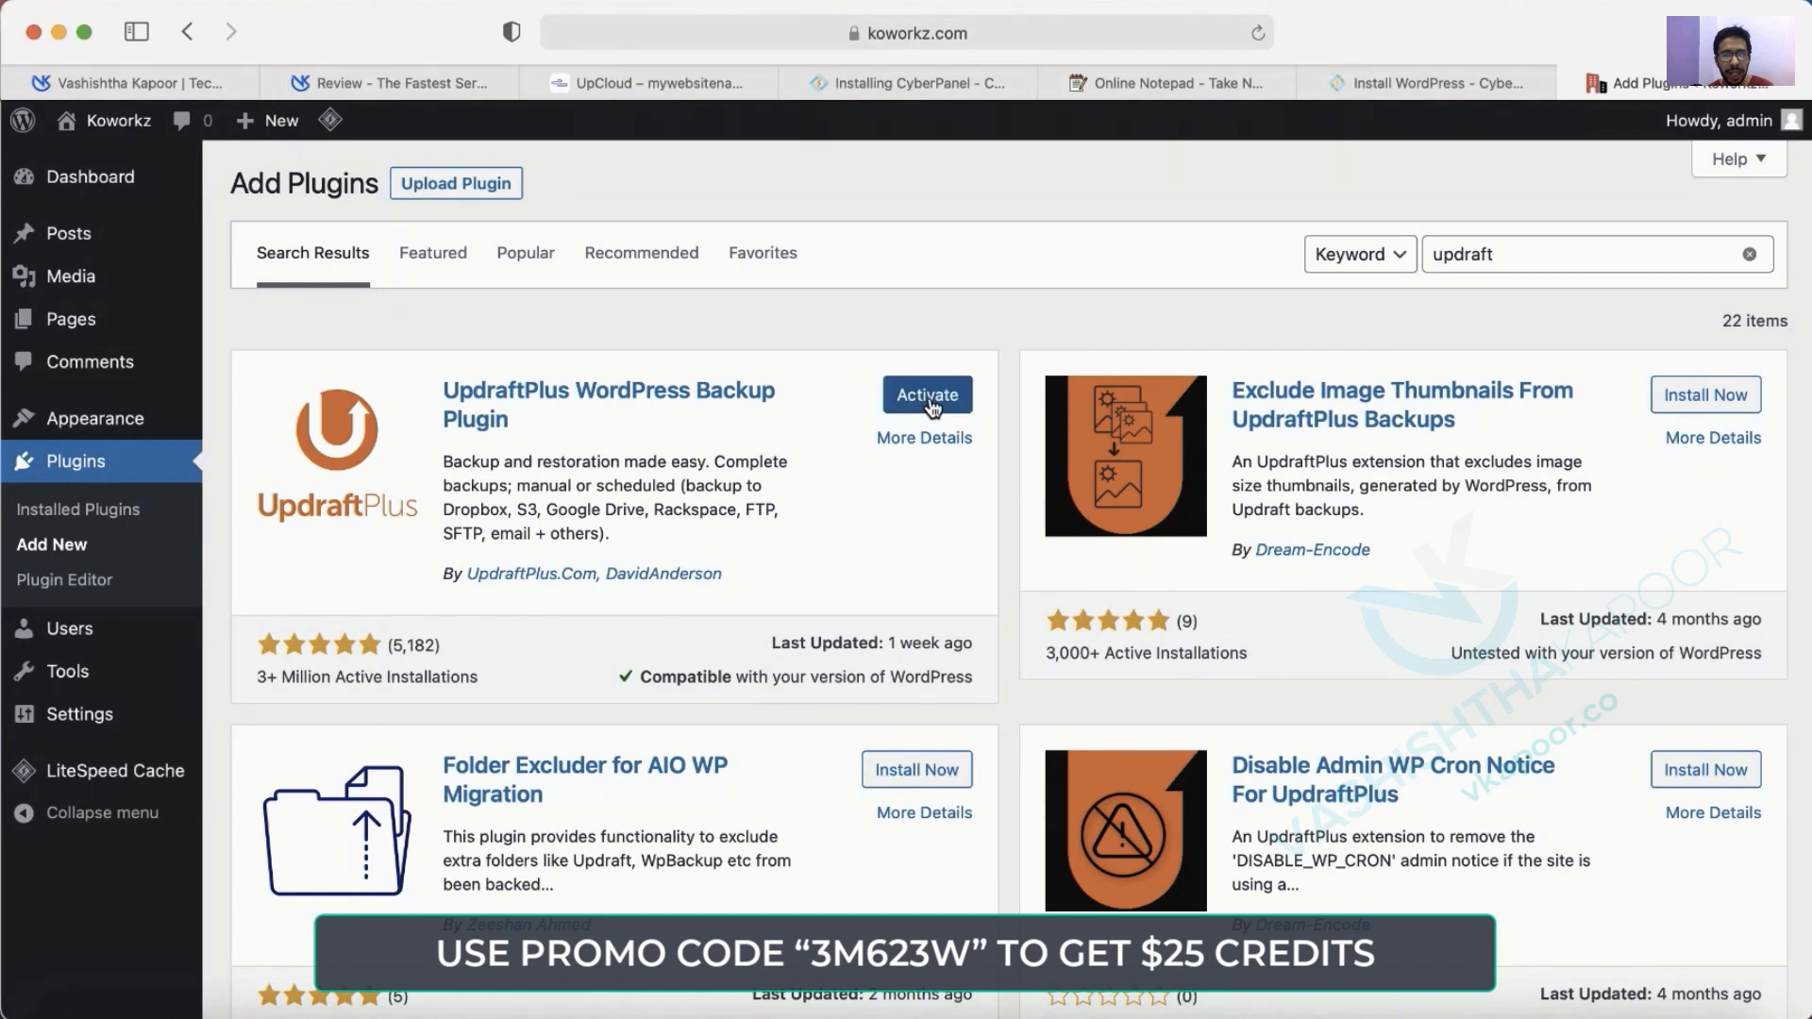
click(929, 400)
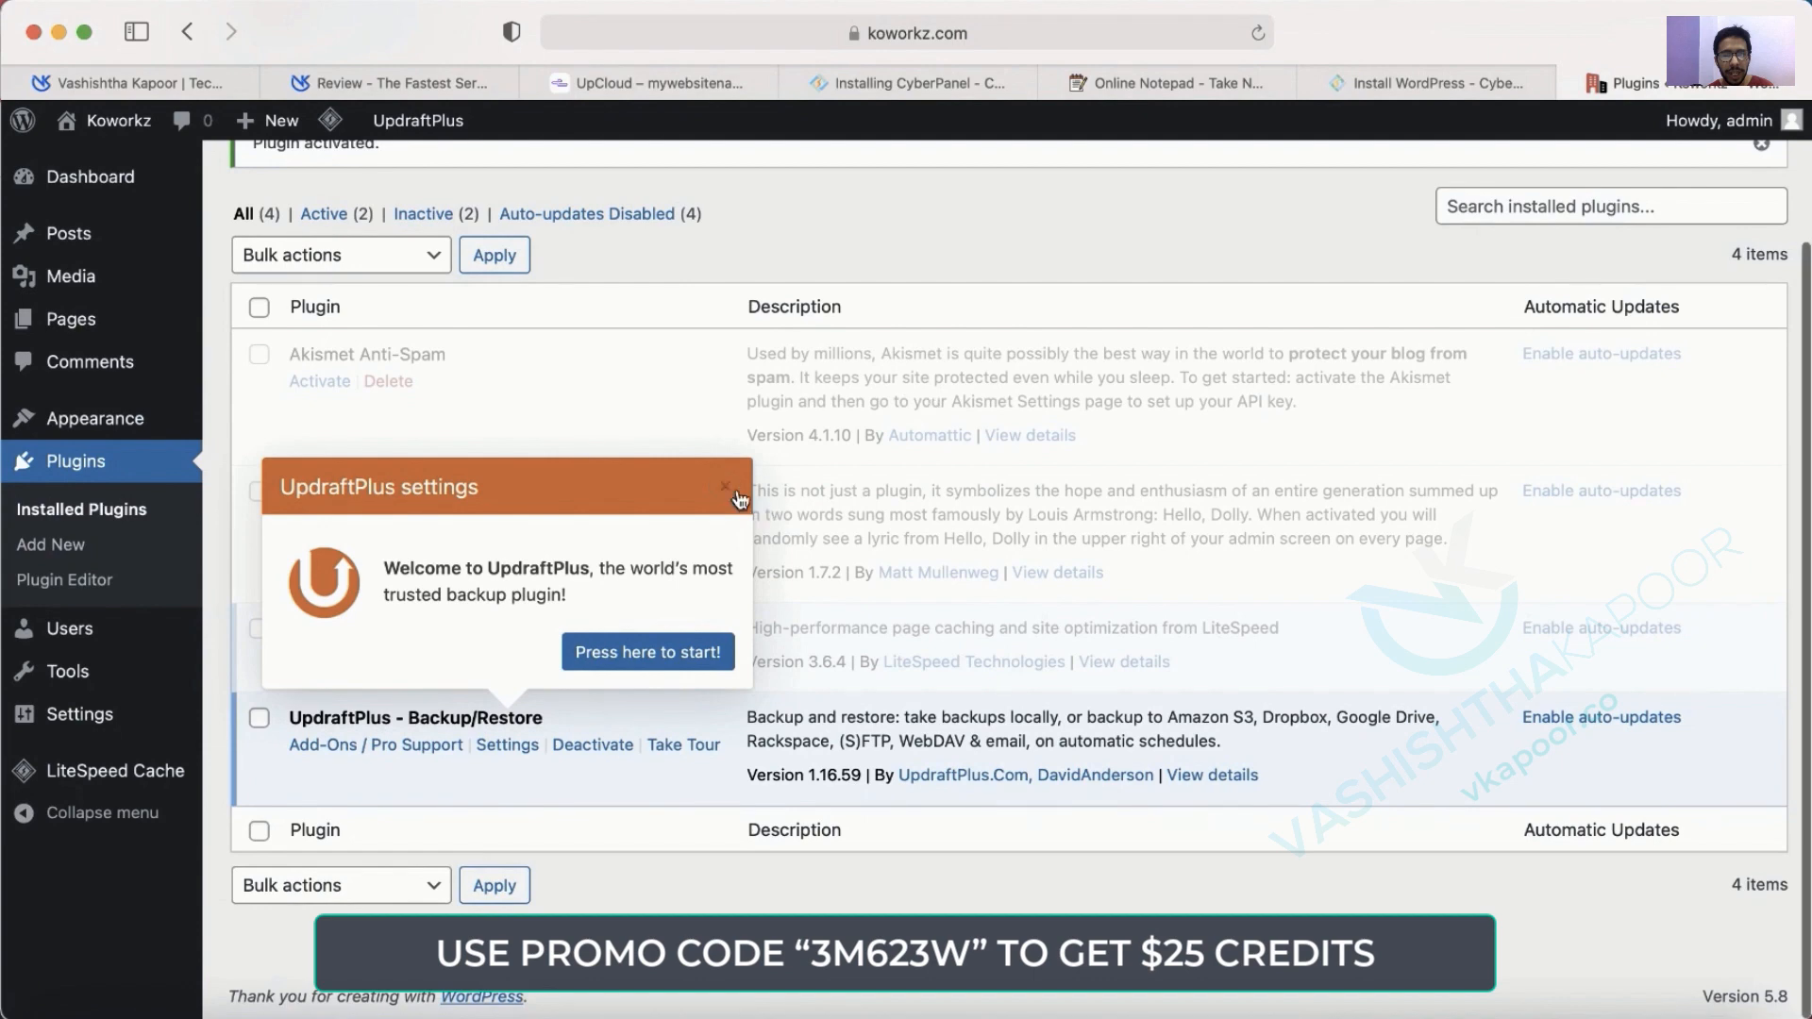
click(738, 498)
scroll(526, 242, up, 3)
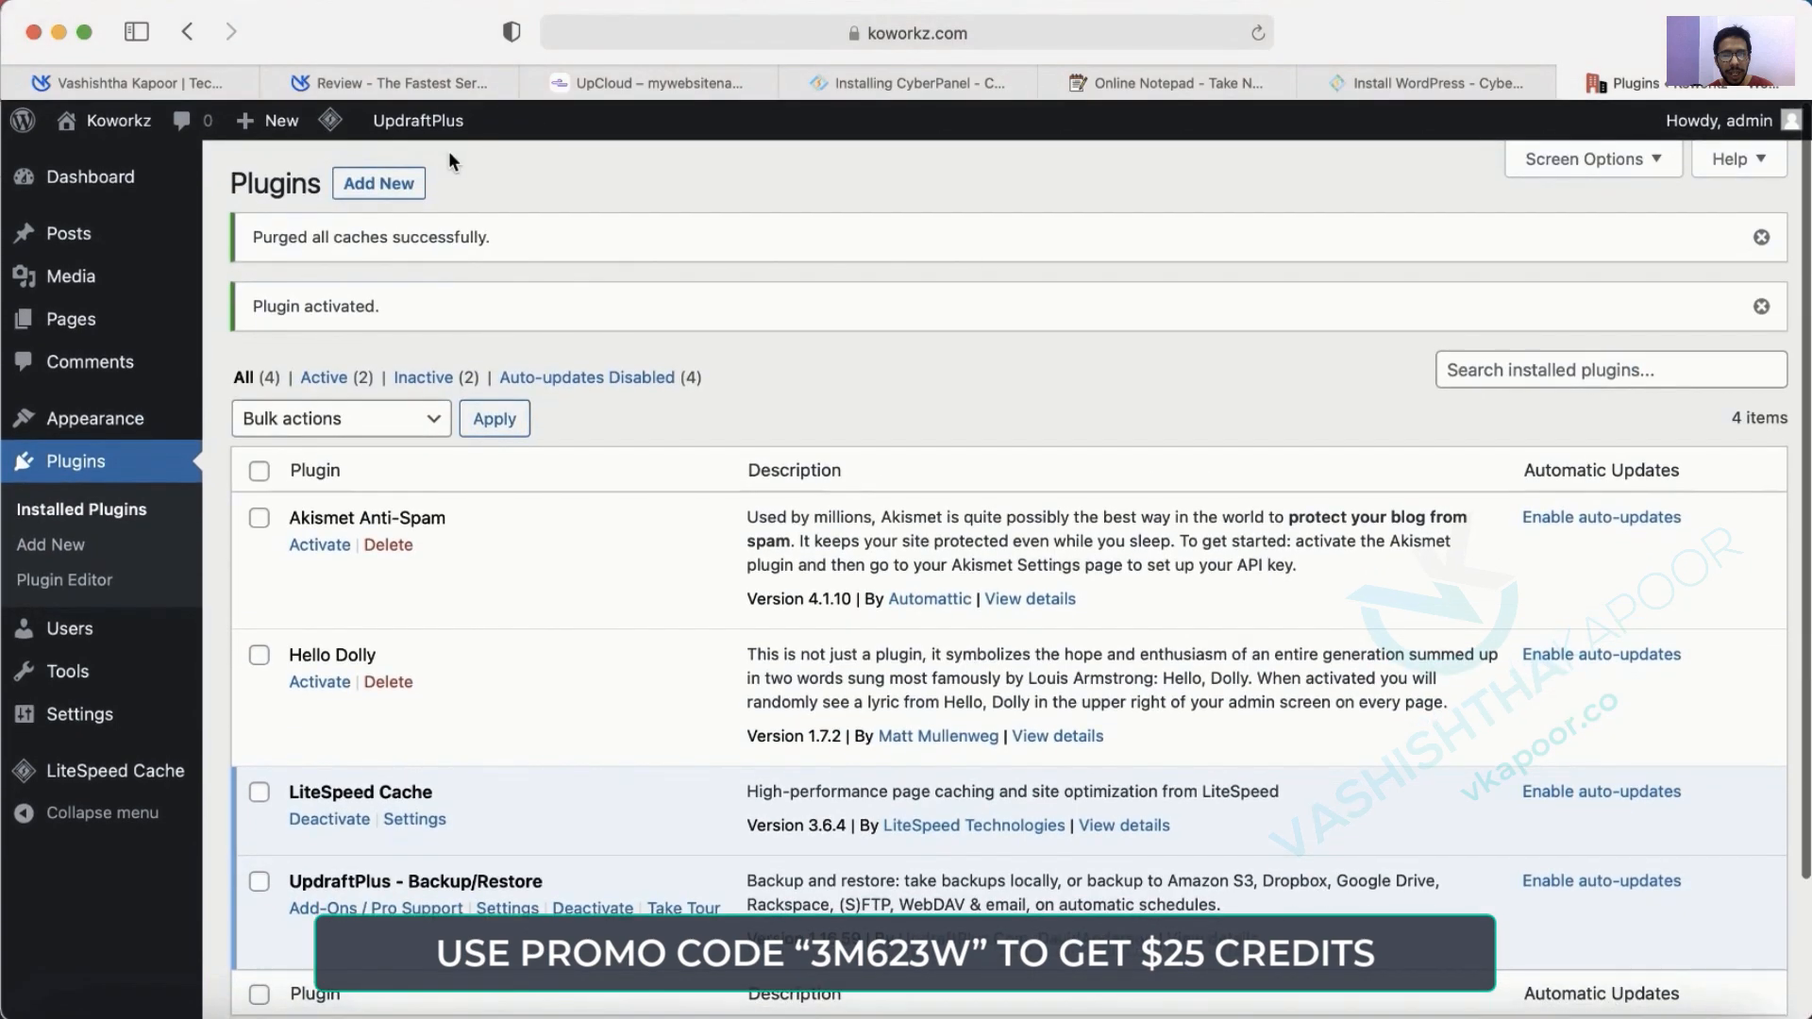
On UpdraftPlus Backup / Restore, select the five Koworkz backup files from Downloads for upload.
mouse_move(441, 123)
click(449, 167)
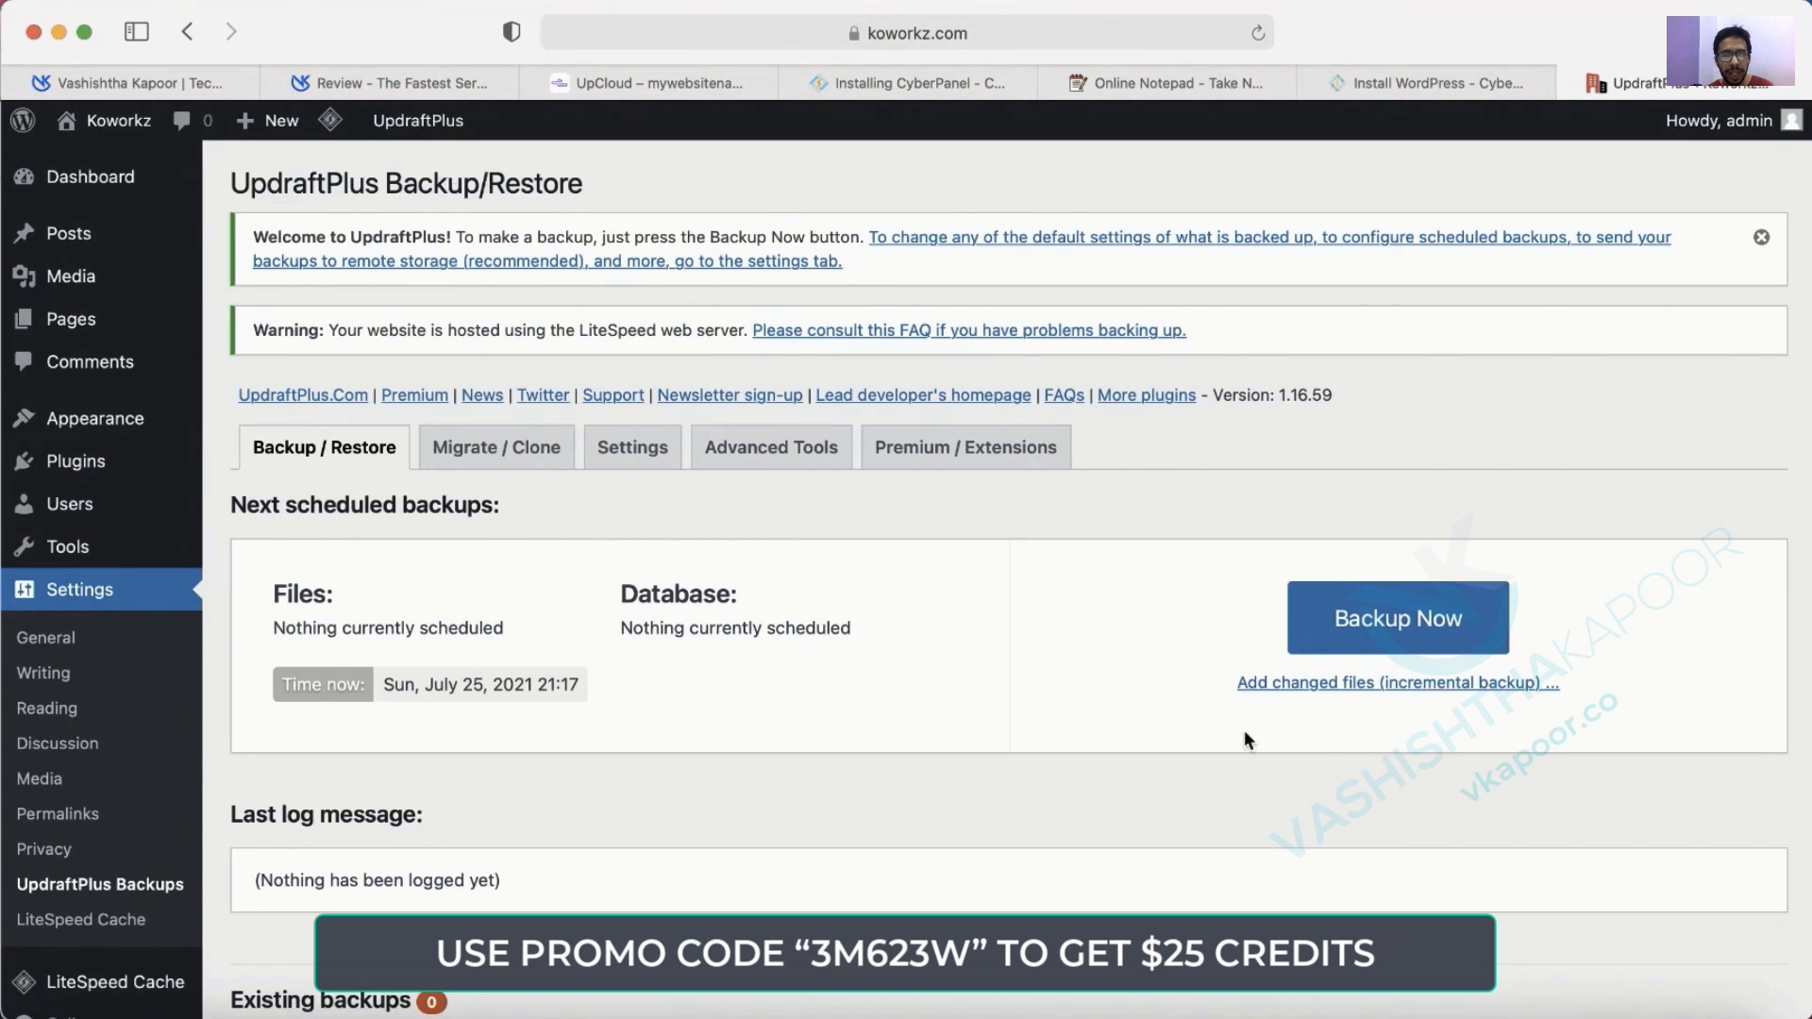
scroll(943, 774, down, 5)
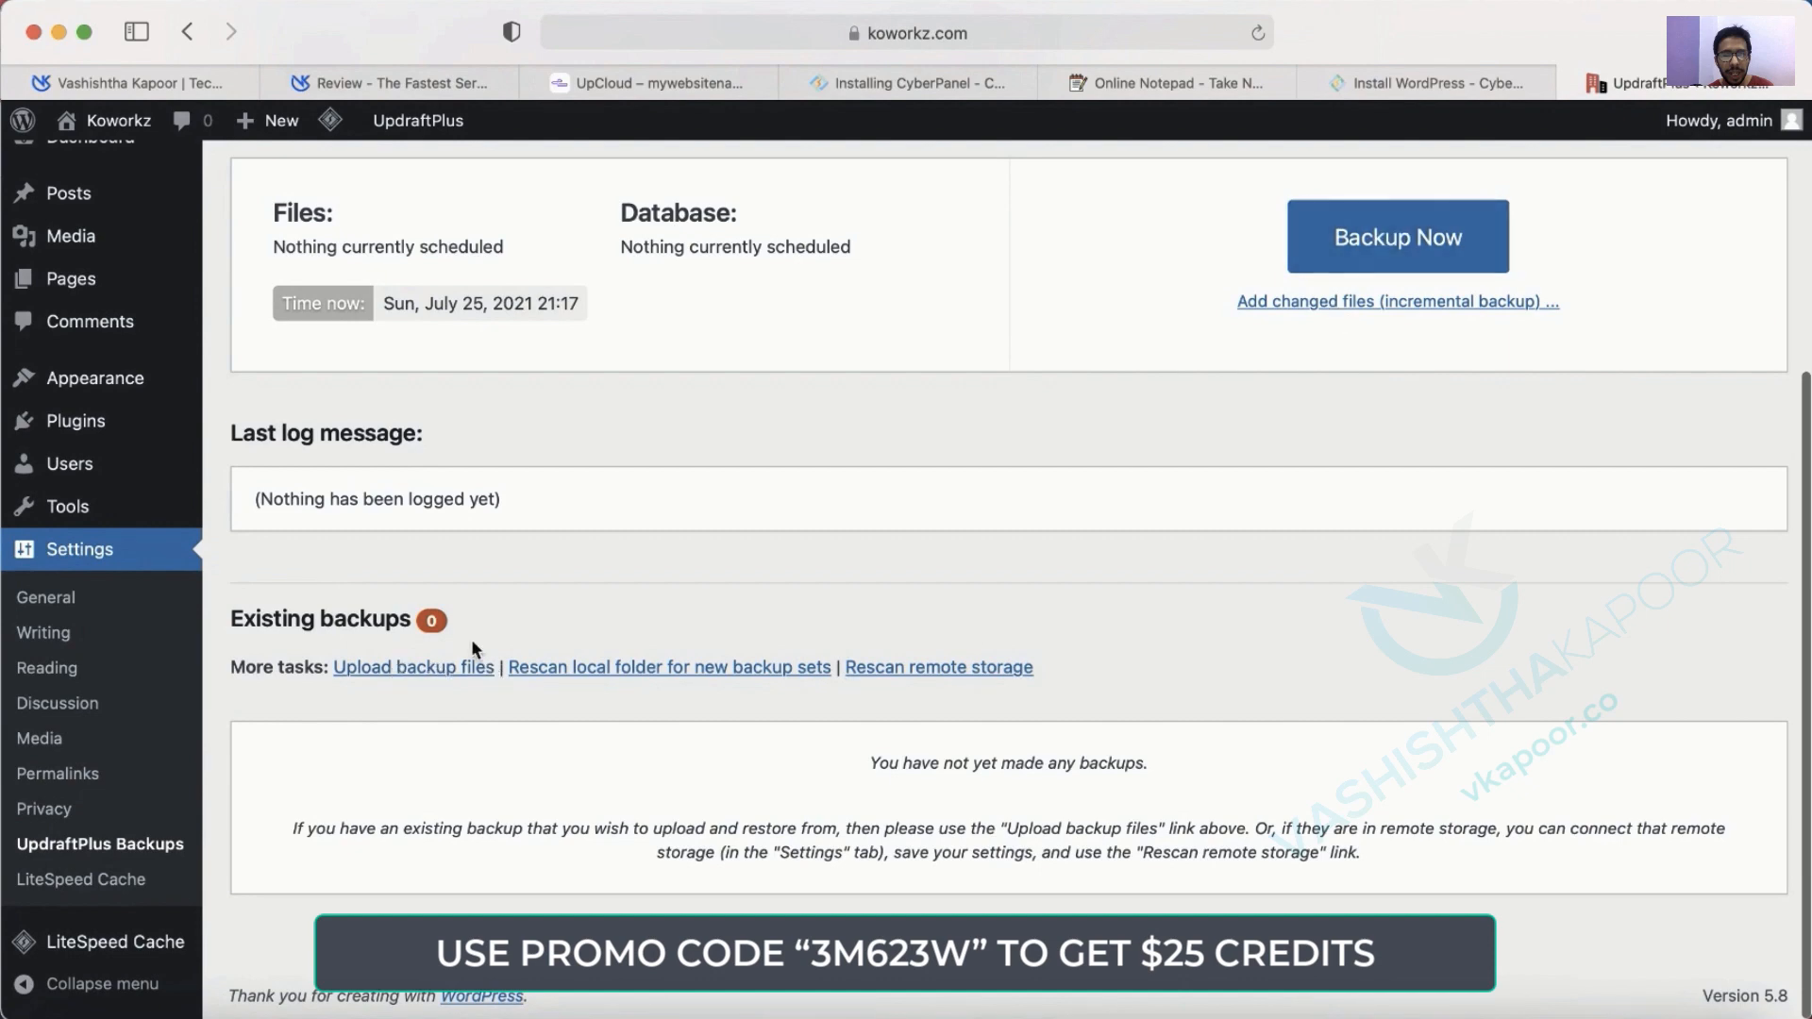
click(421, 671)
scroll(417, 680, down, 3)
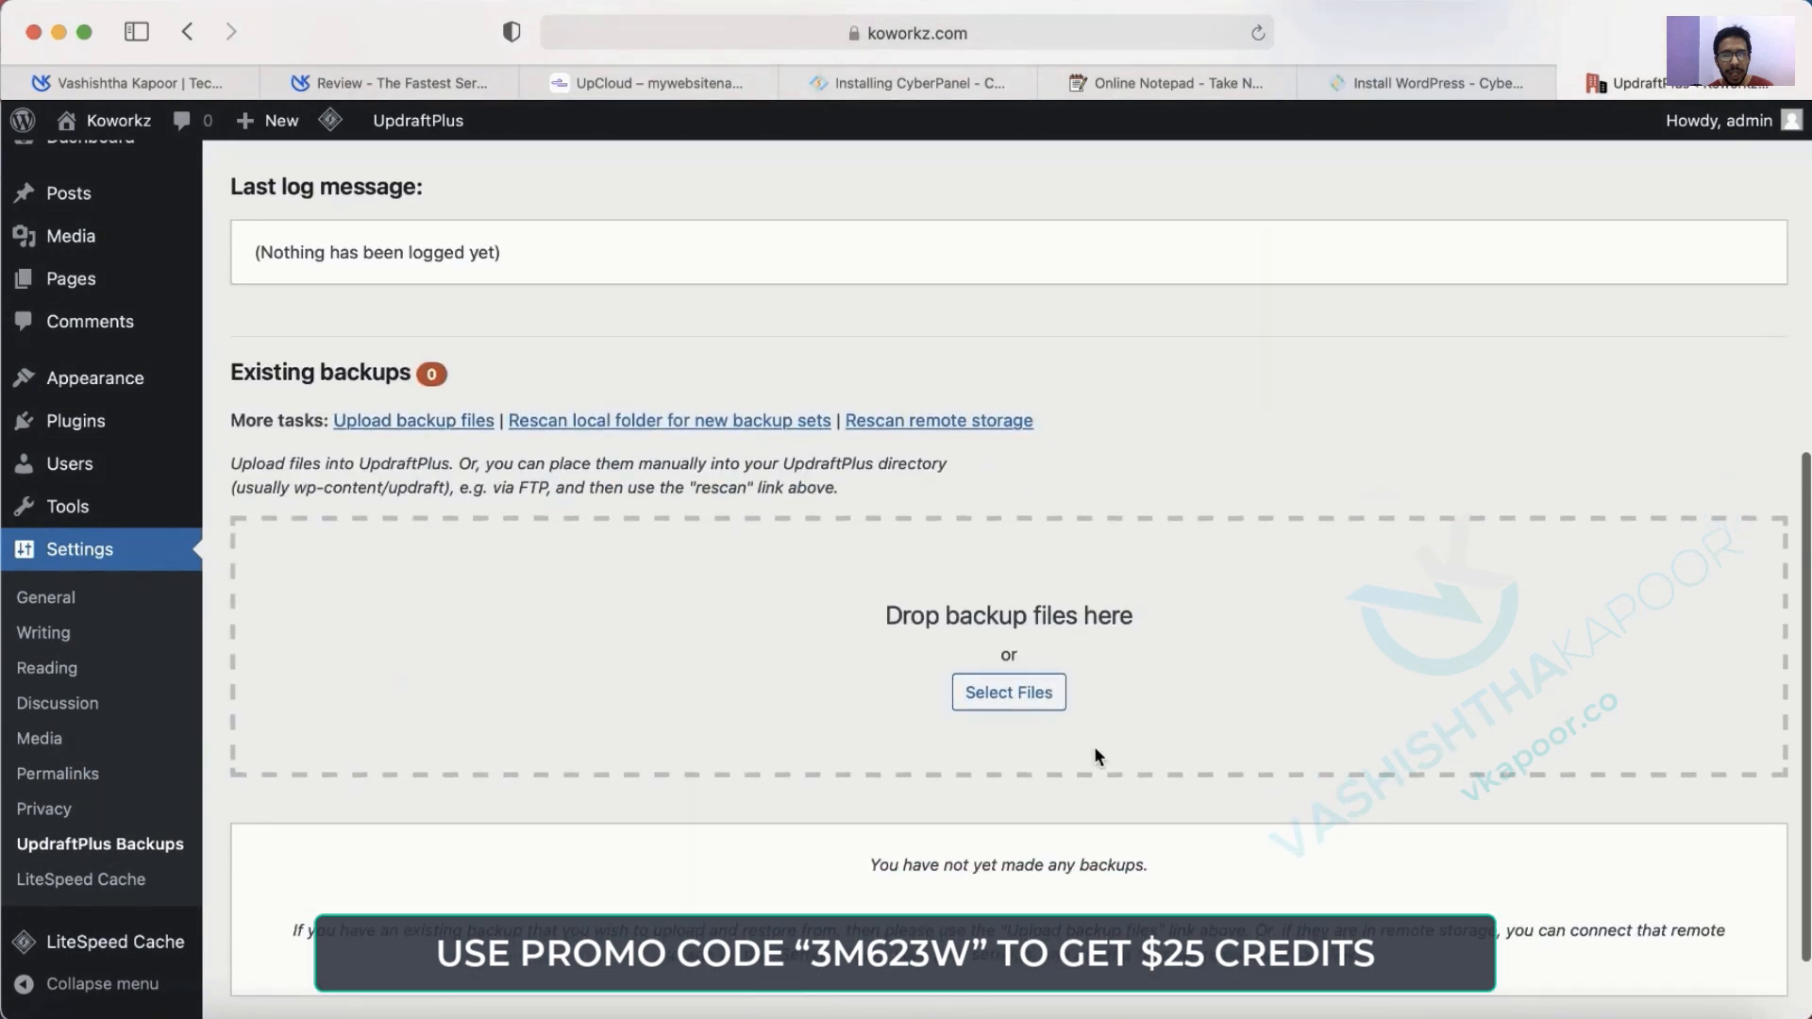
click(993, 704)
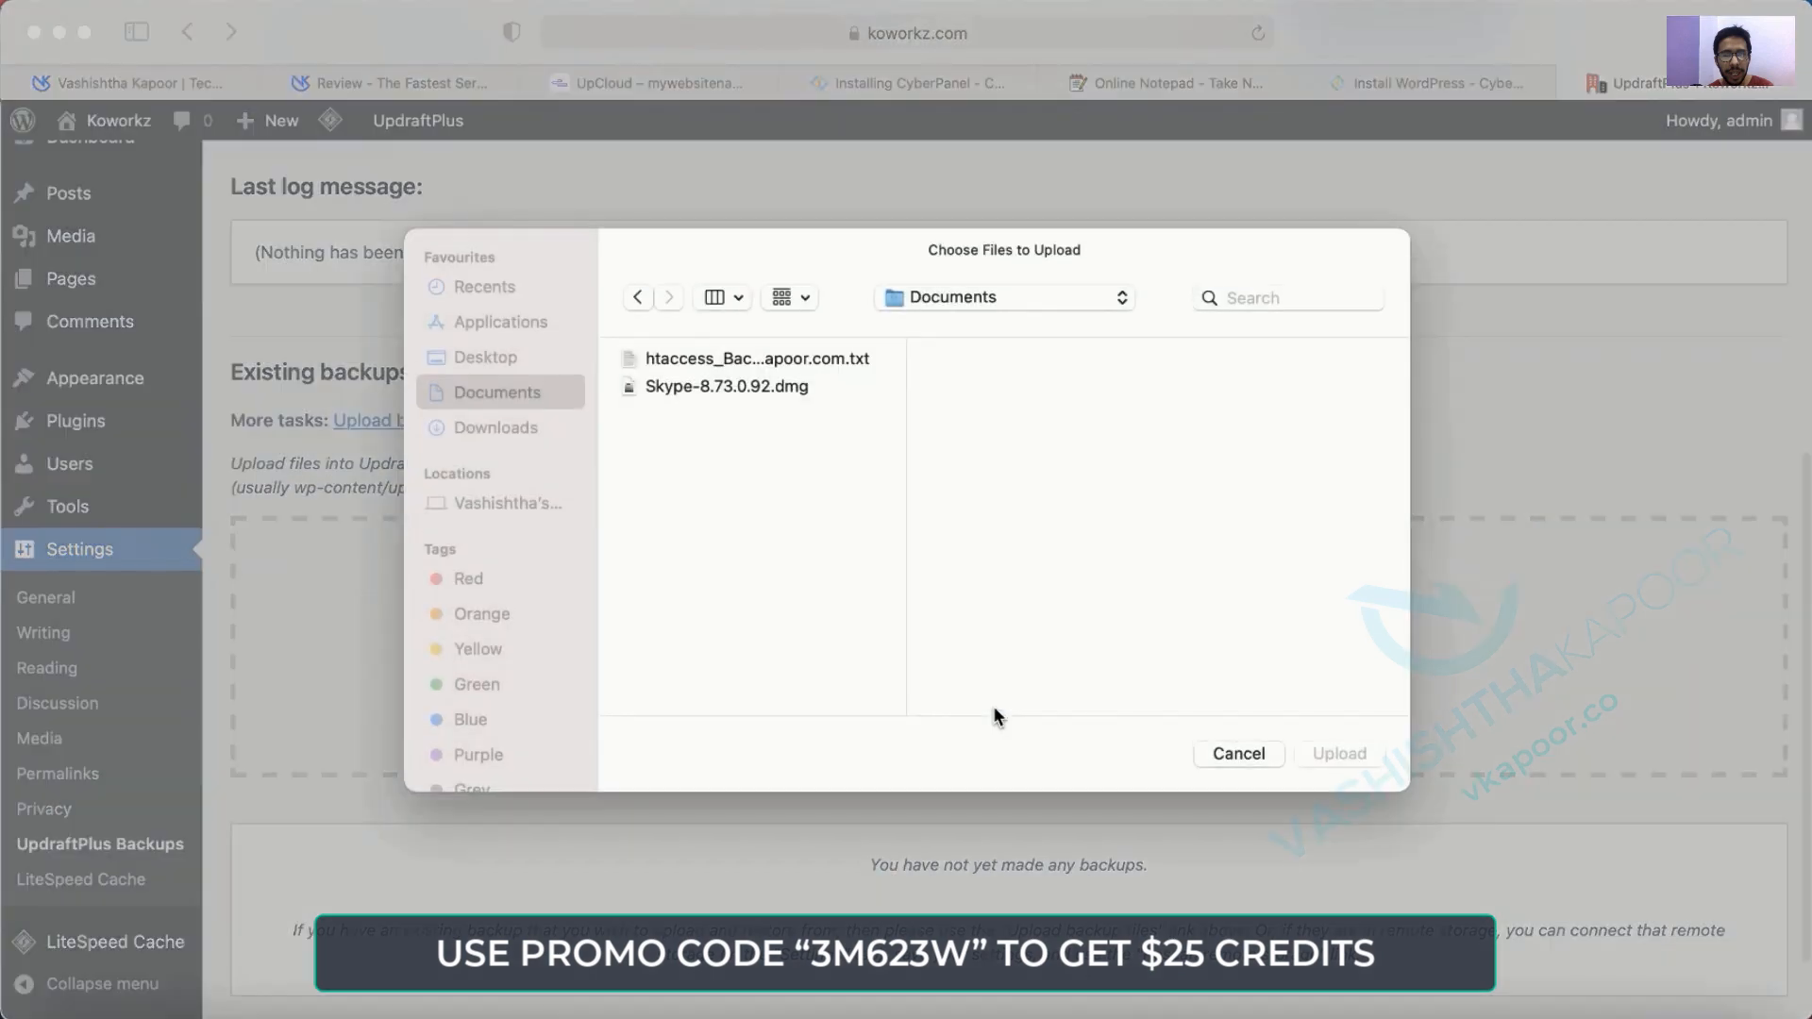
click(507, 426)
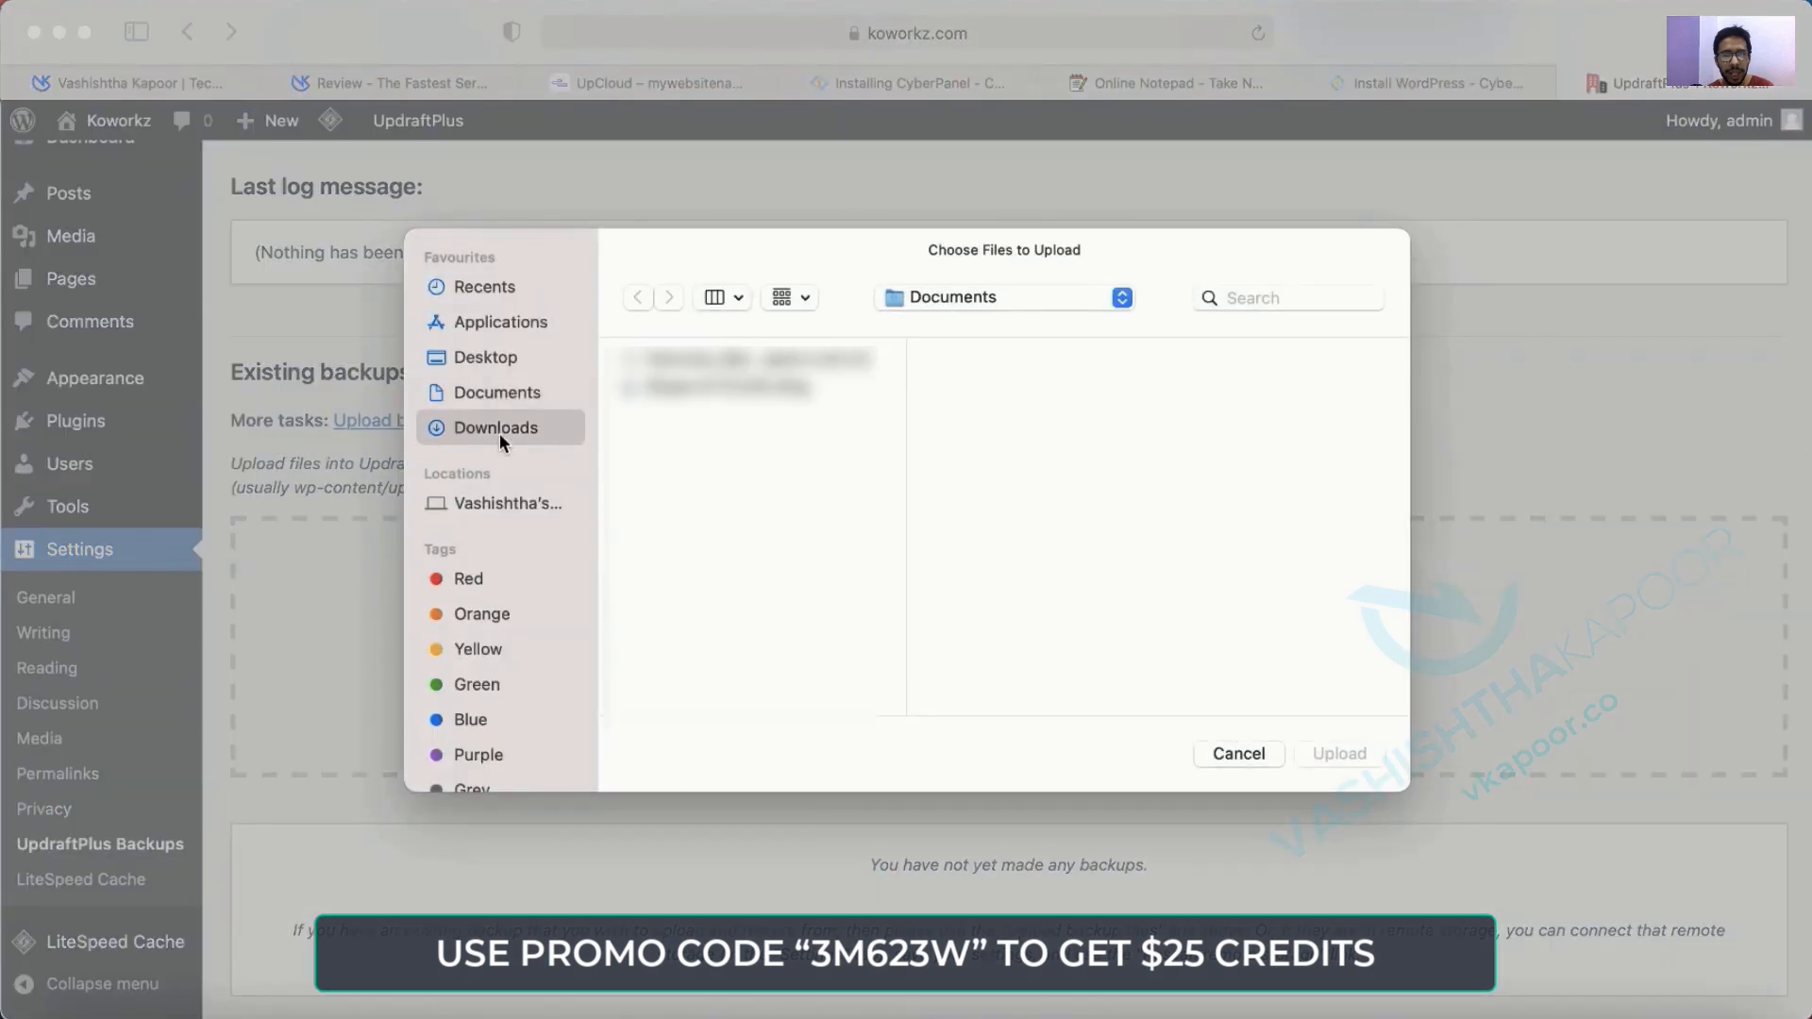
click(692, 552)
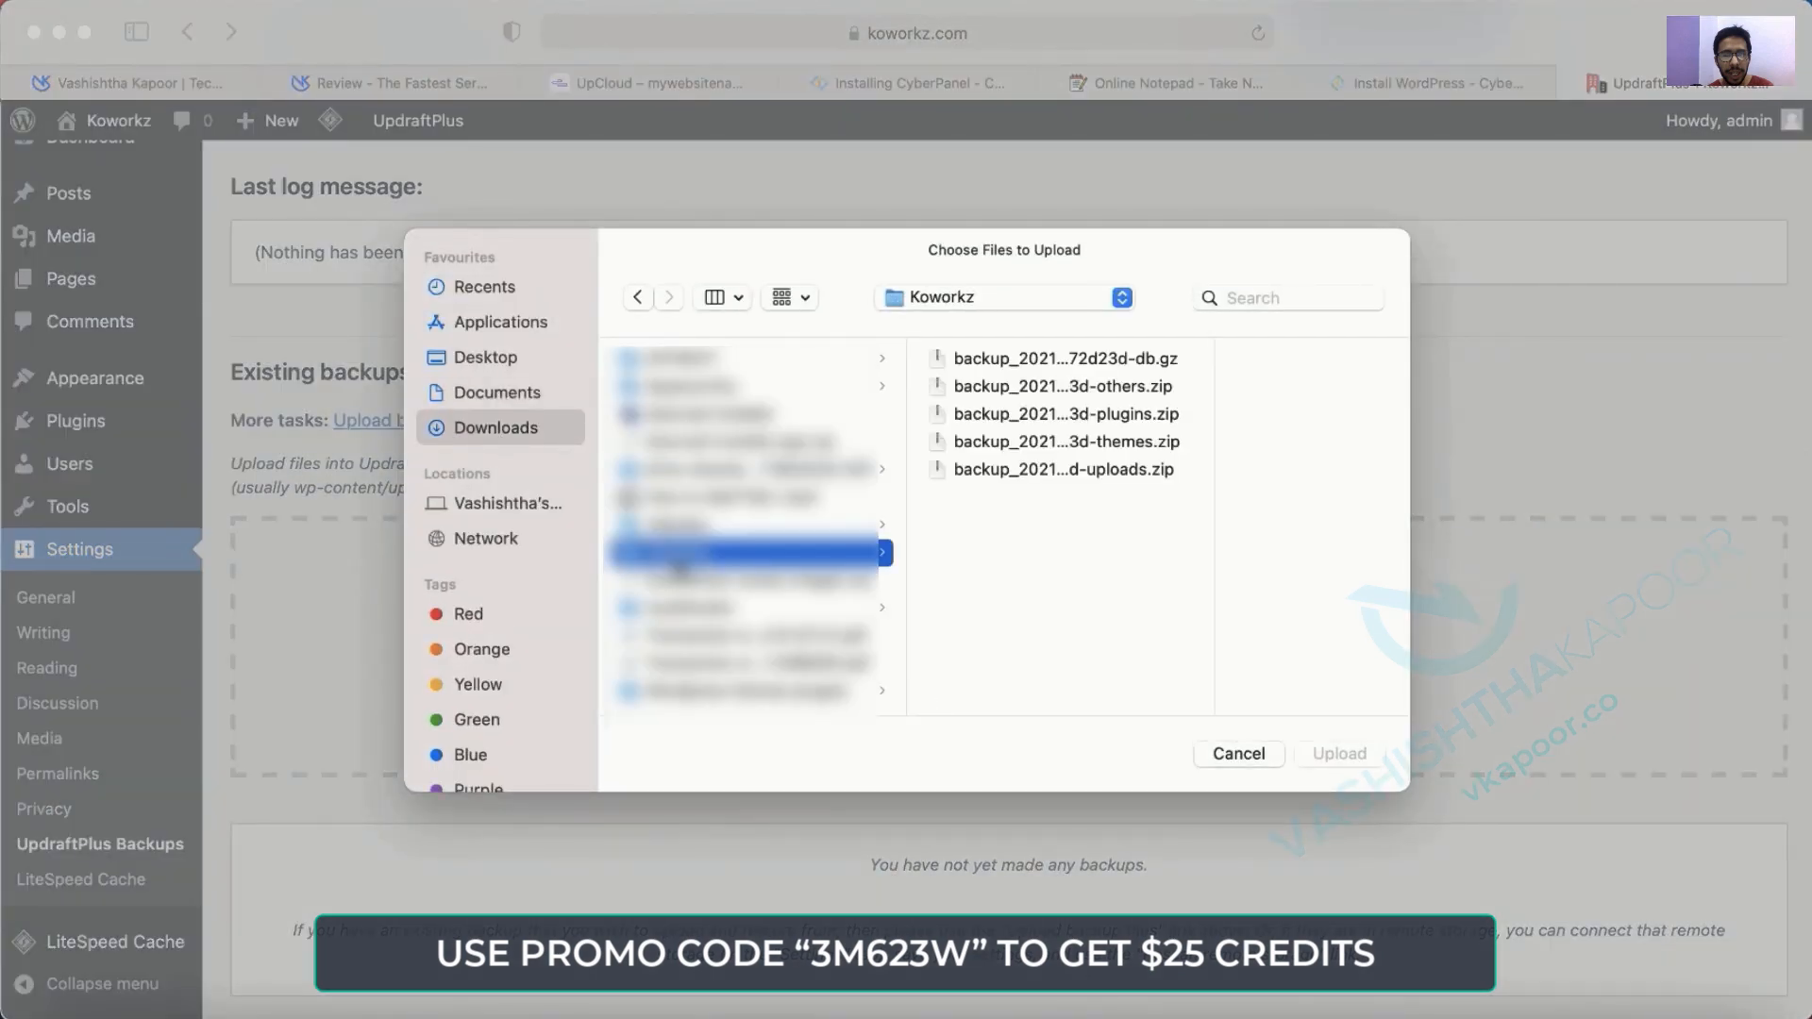
drag(1049, 536, 1038, 366)
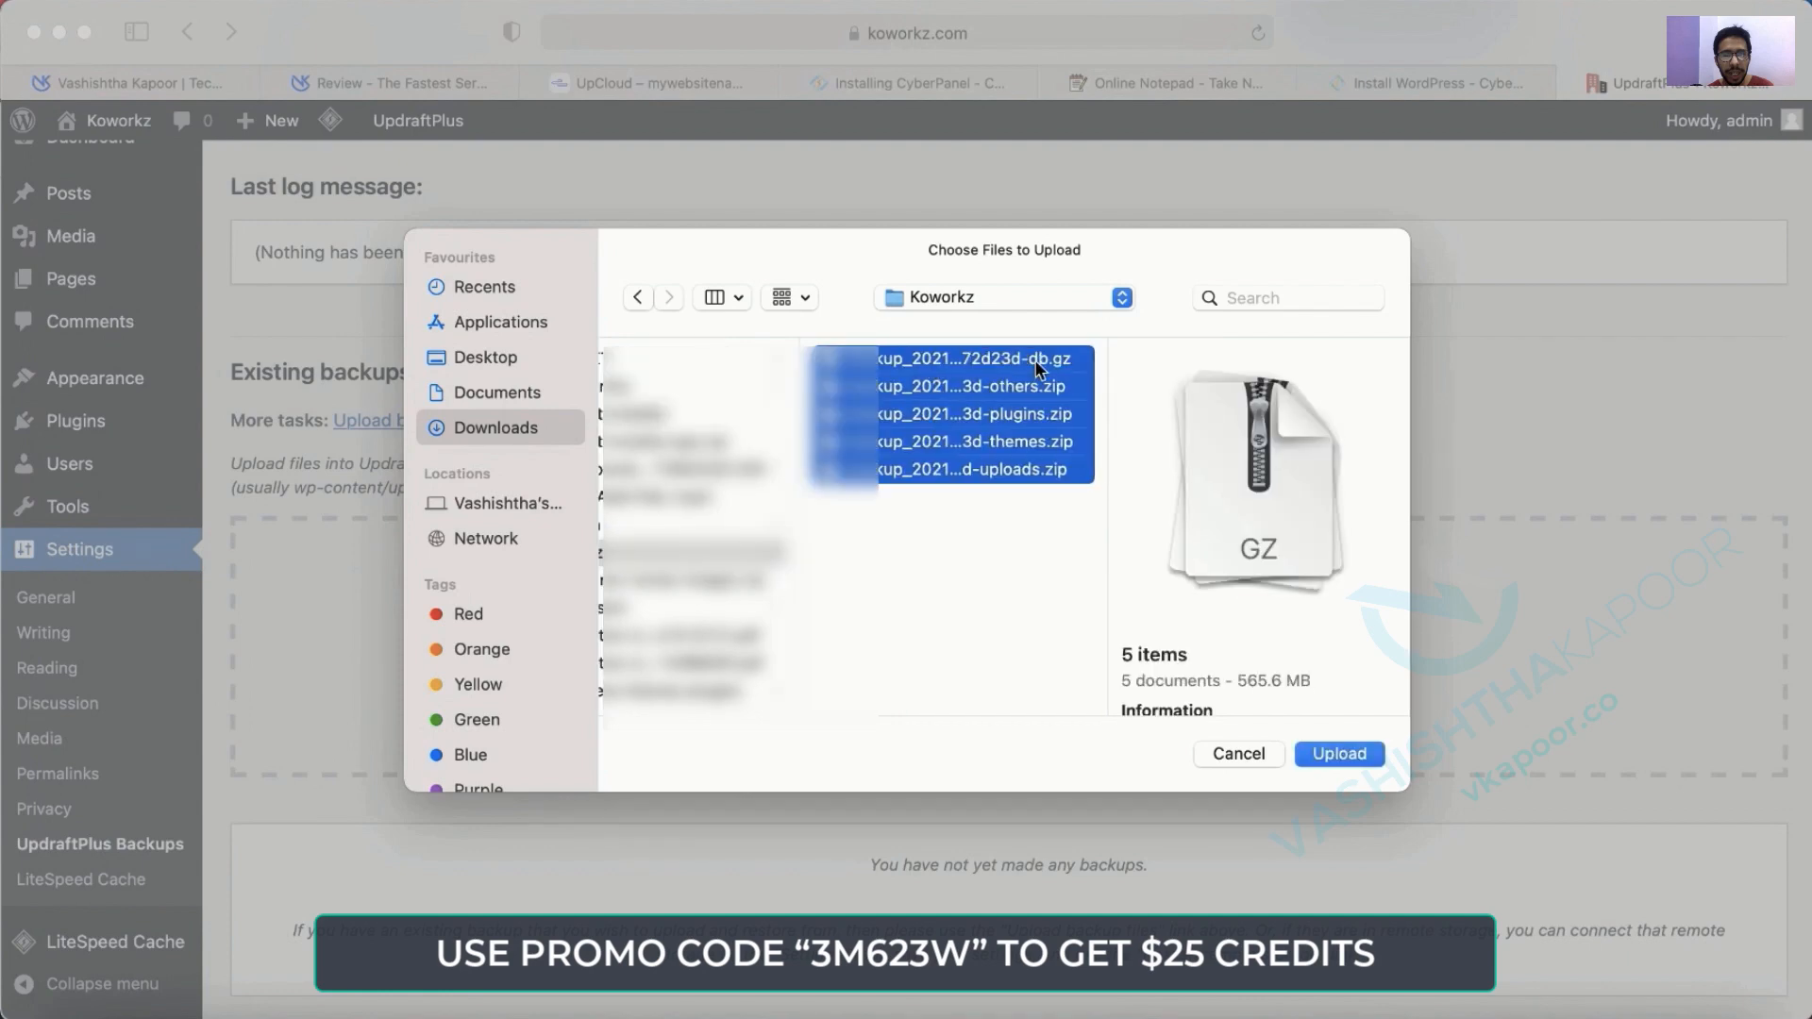
key(Return)
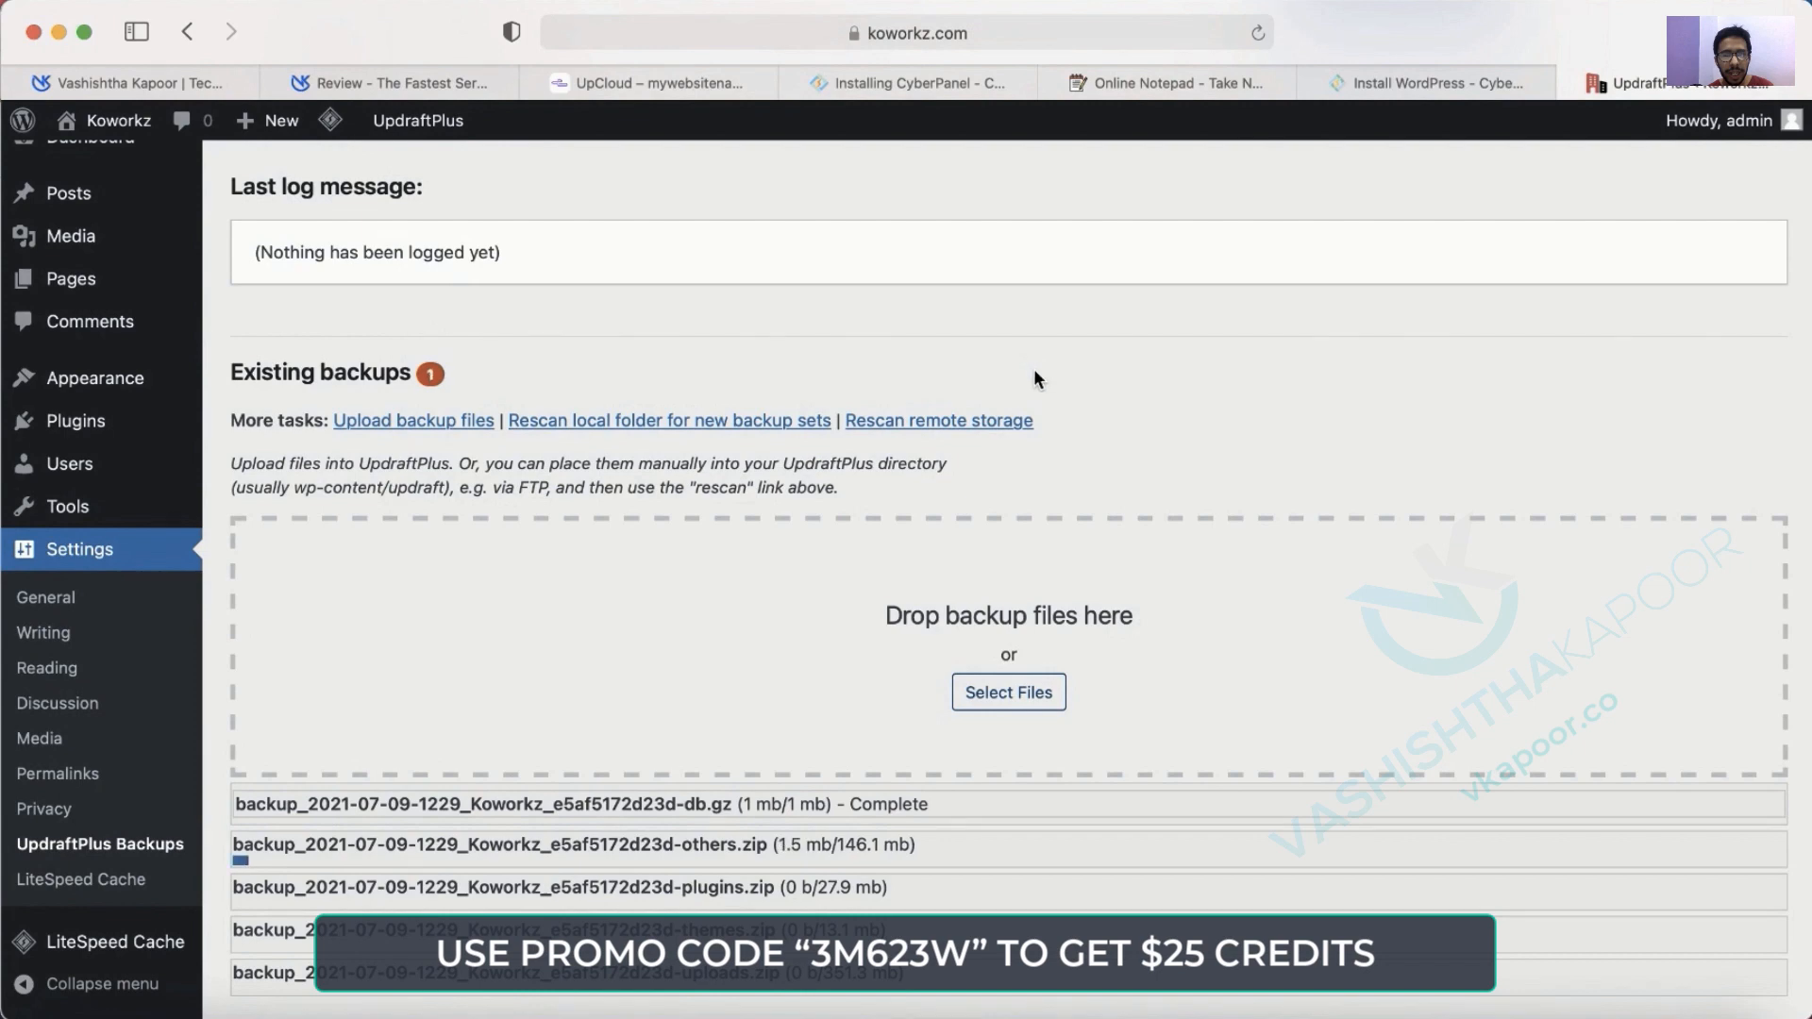
Wait for all five uploads to complete, then scroll to the Jul 09, 2021 12:29 backup.
scroll(959, 649, down, 3)
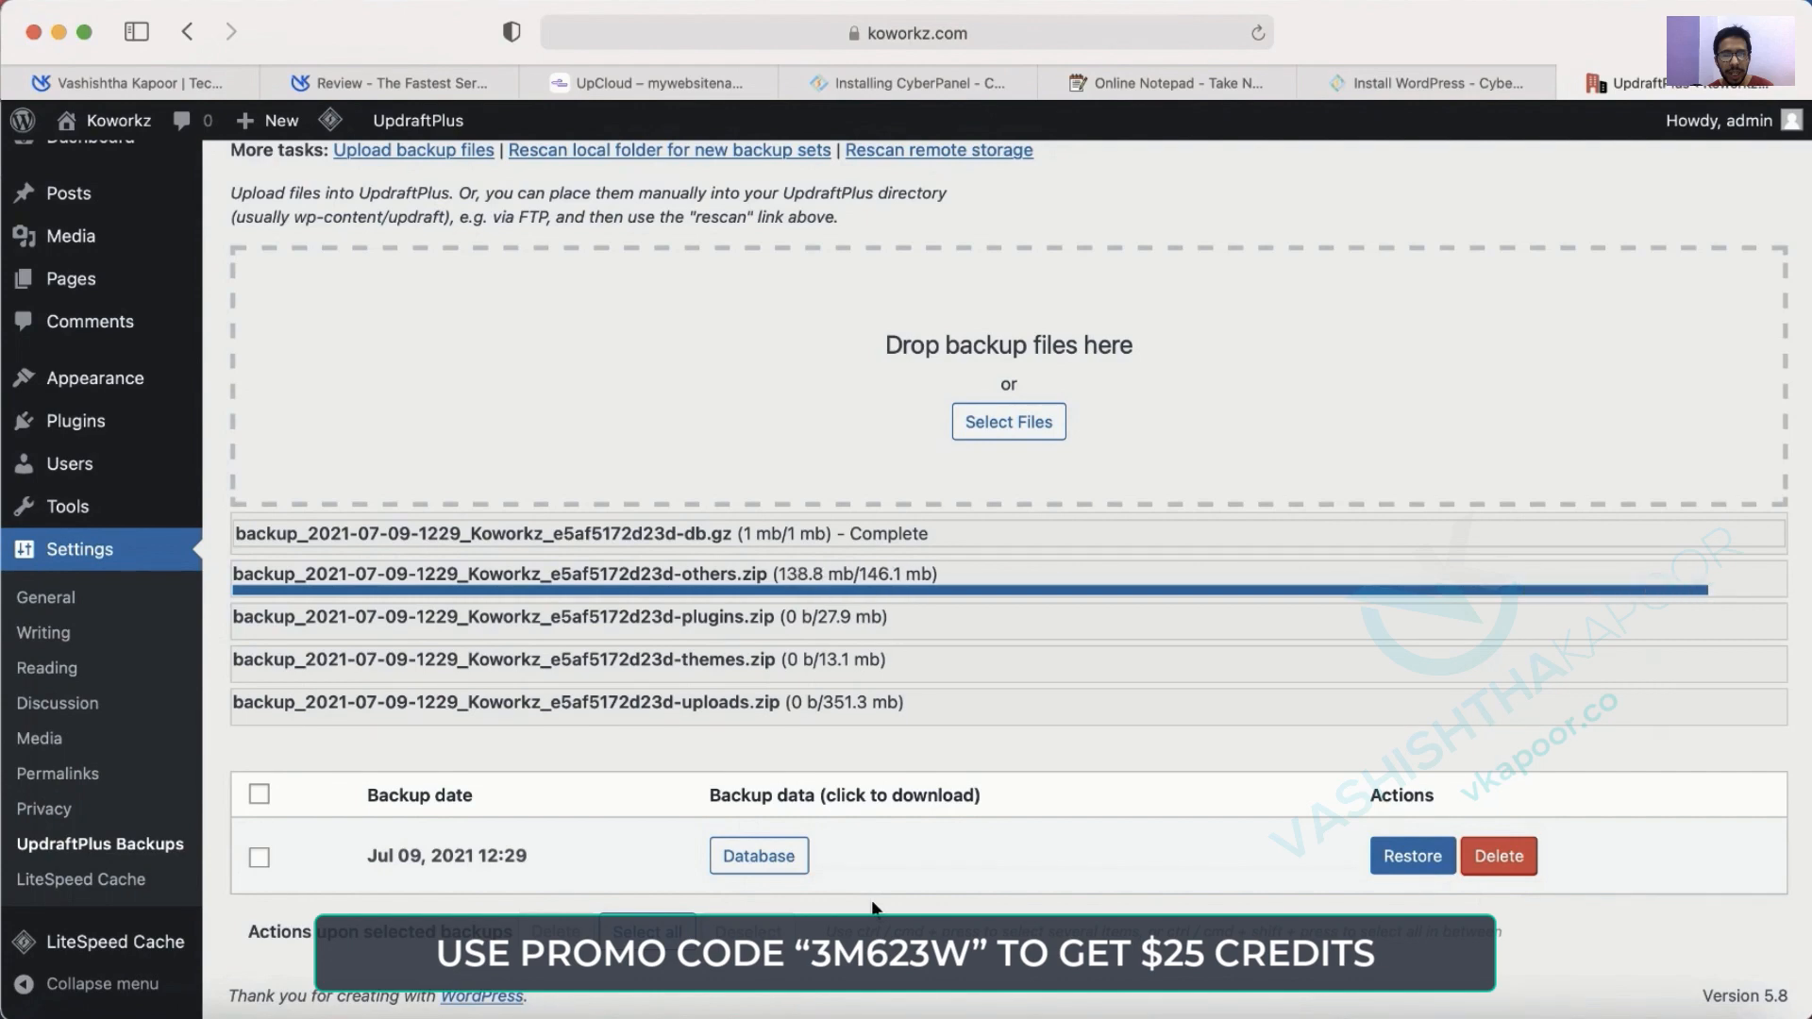
scroll(873, 908, up, 2)
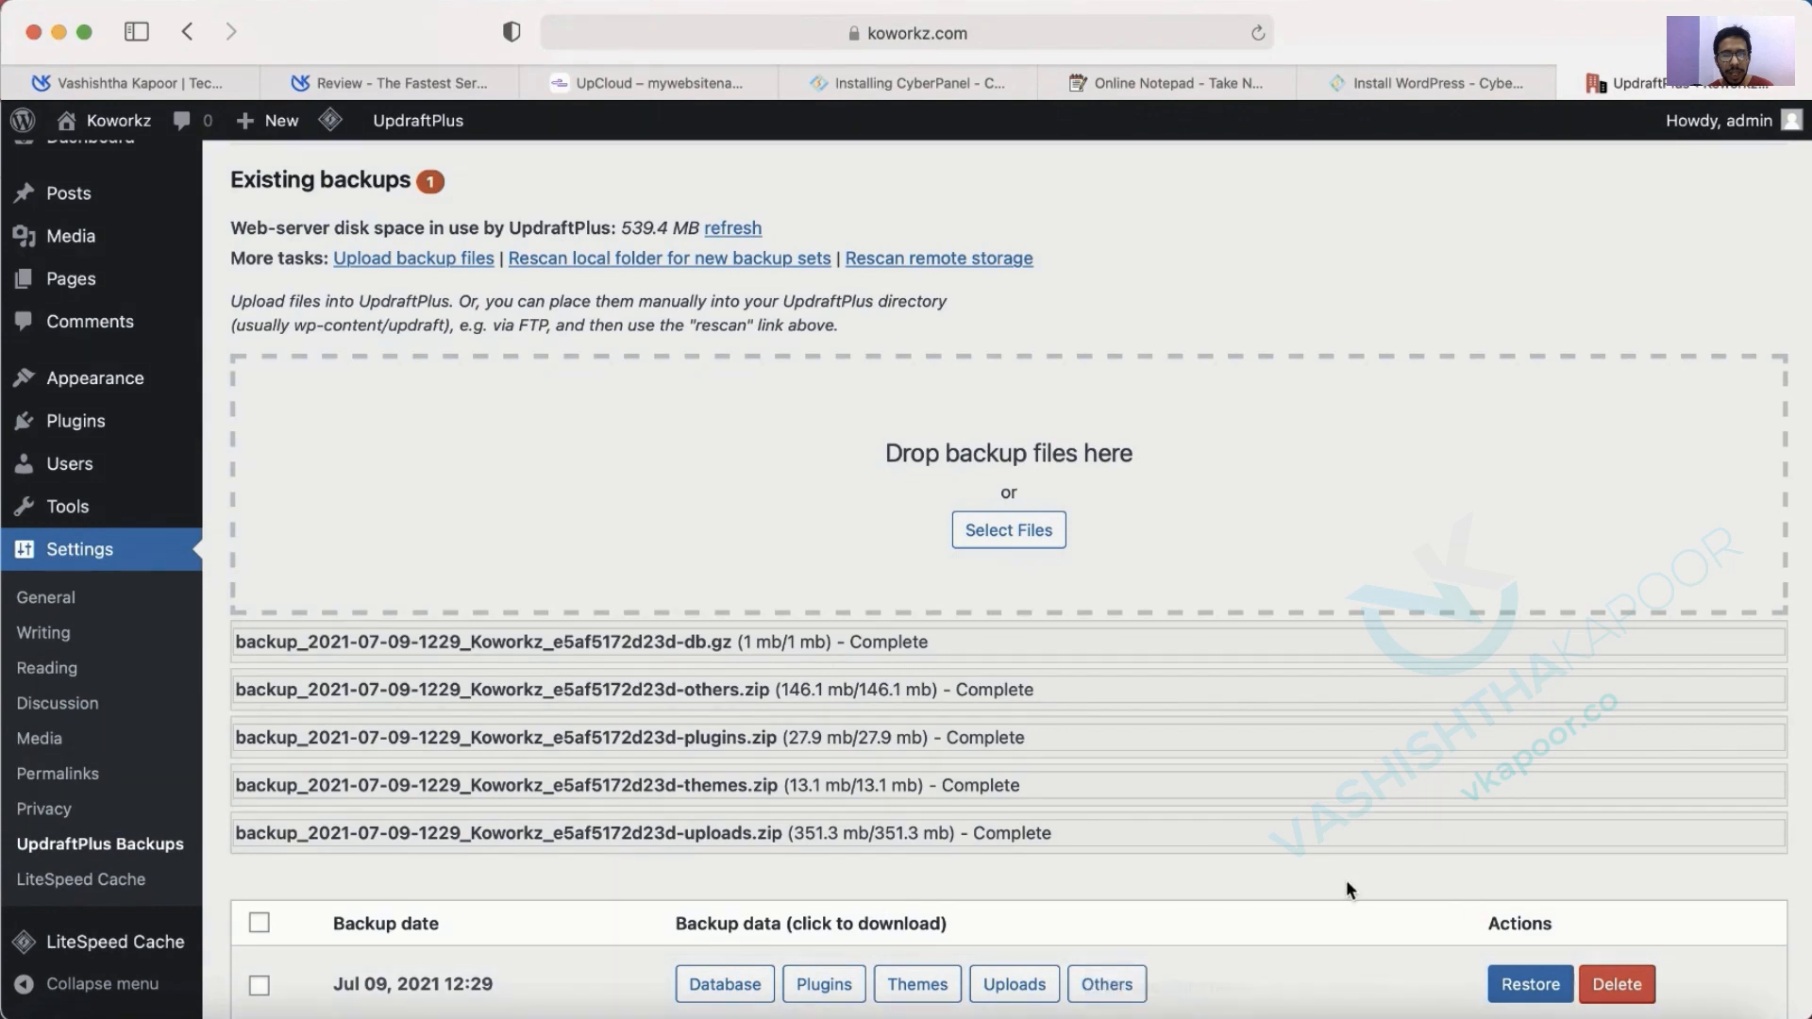
scroll(634, 782, down, 3)
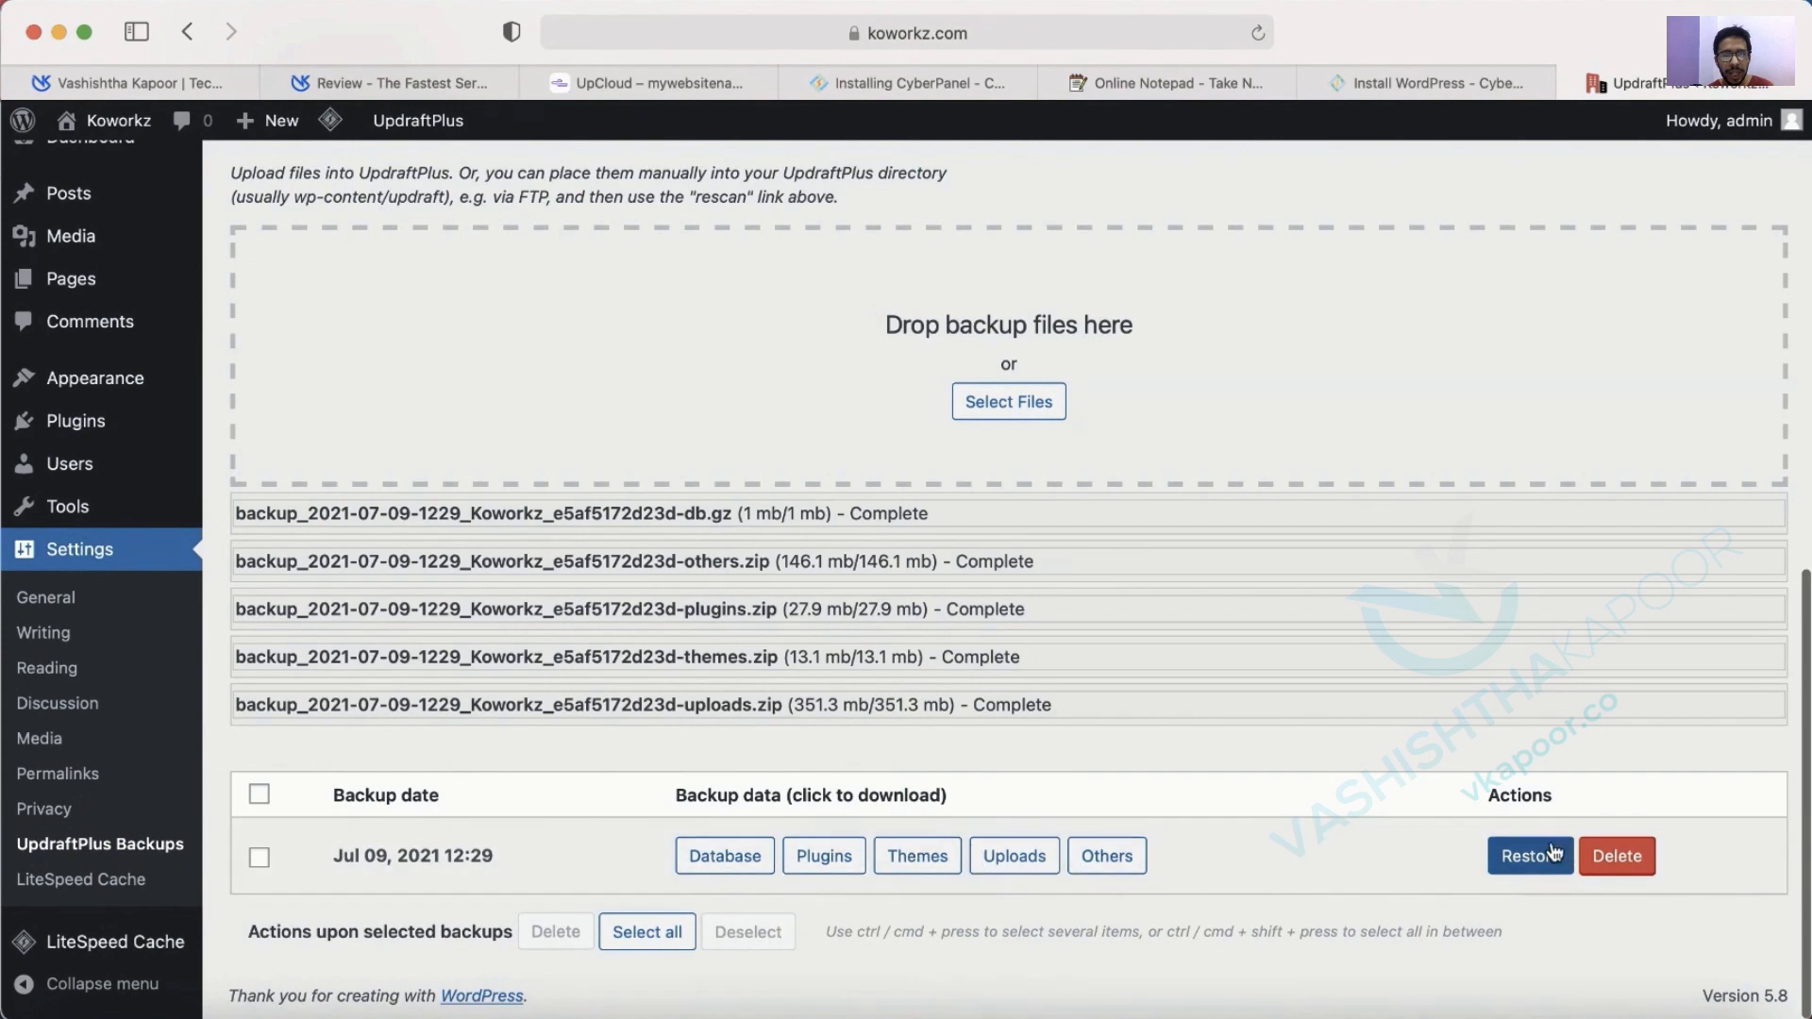
Restore the Jul 09, 2021 backup with Plugins, Themes, Uploads, Others and Database ticked.
double_click(344, 857)
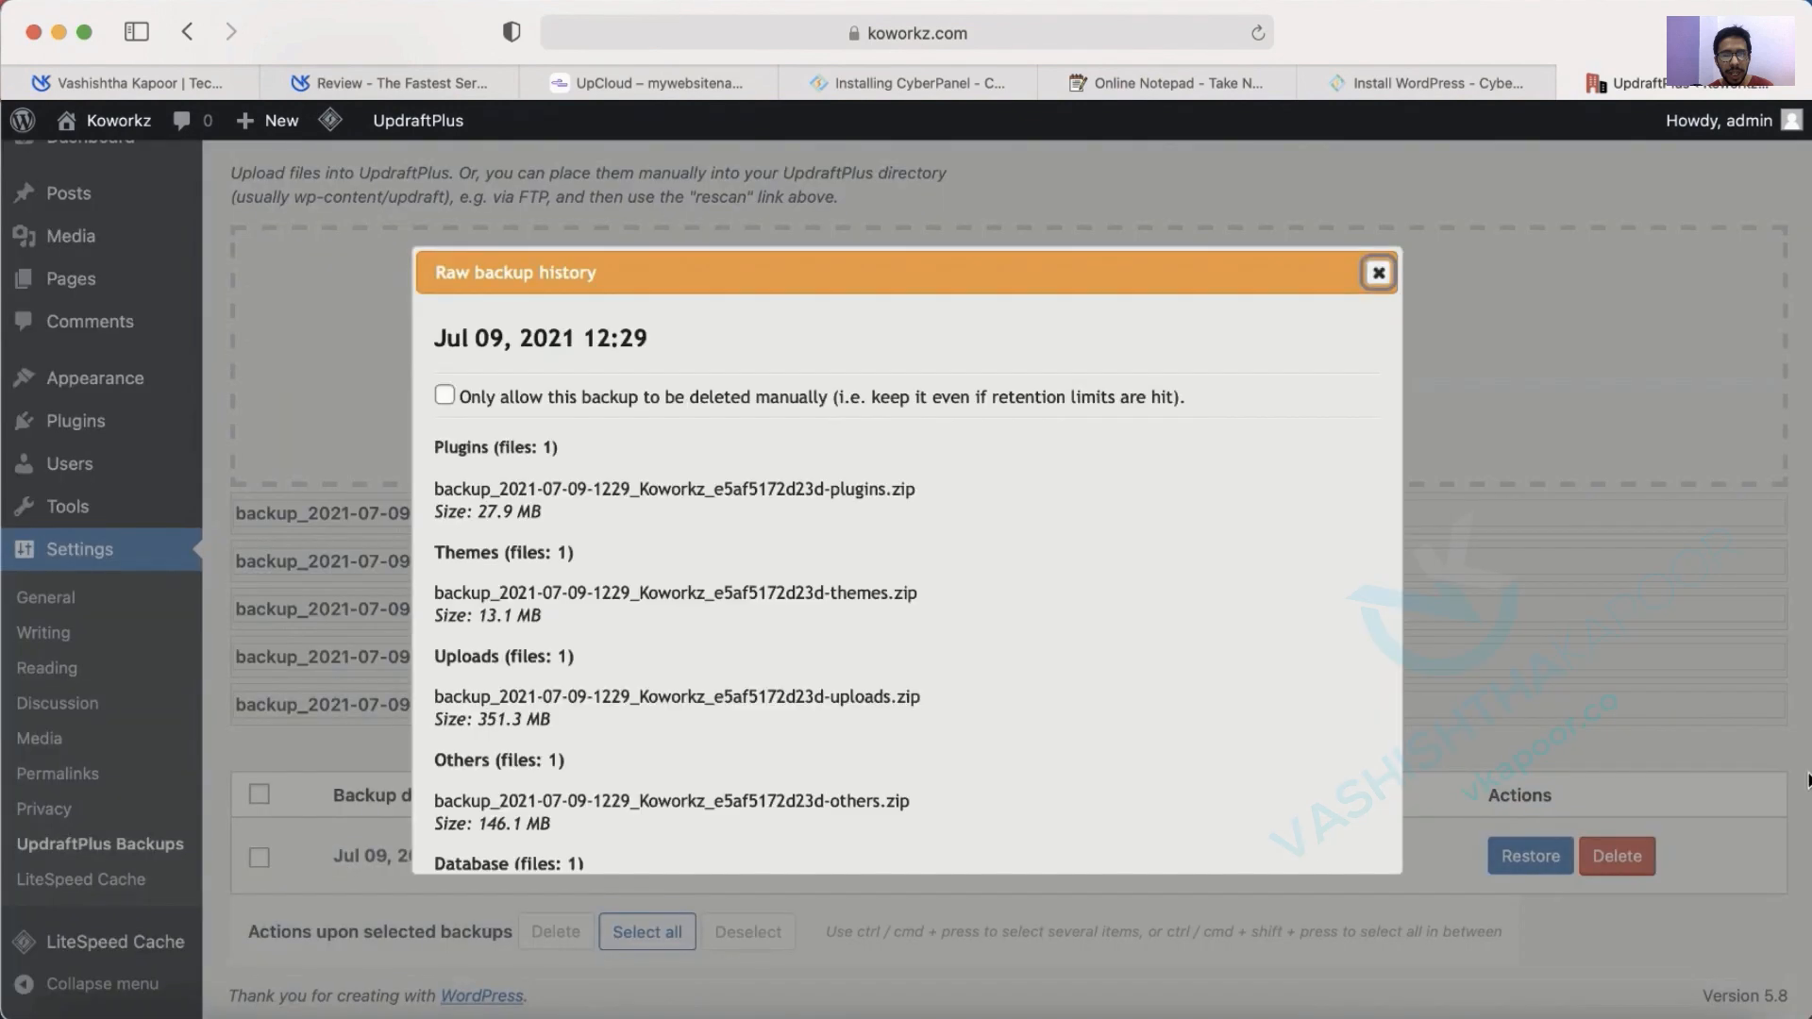
click(1378, 273)
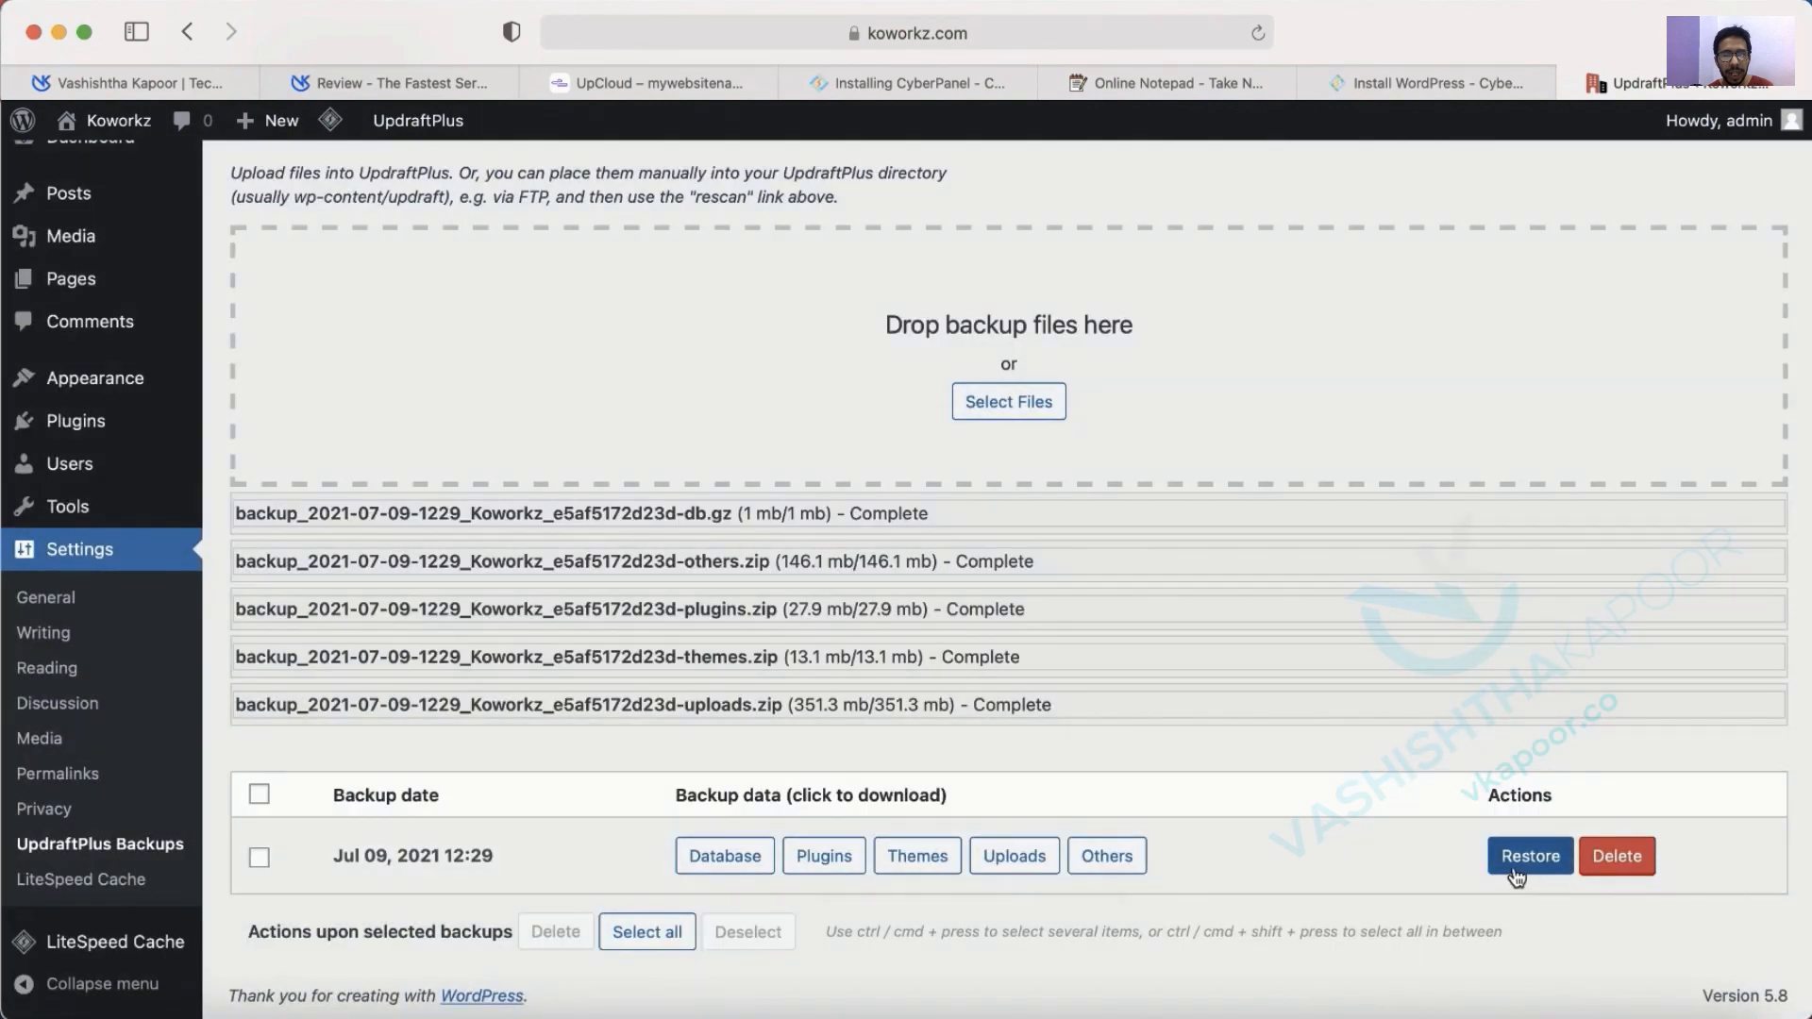
click(1517, 876)
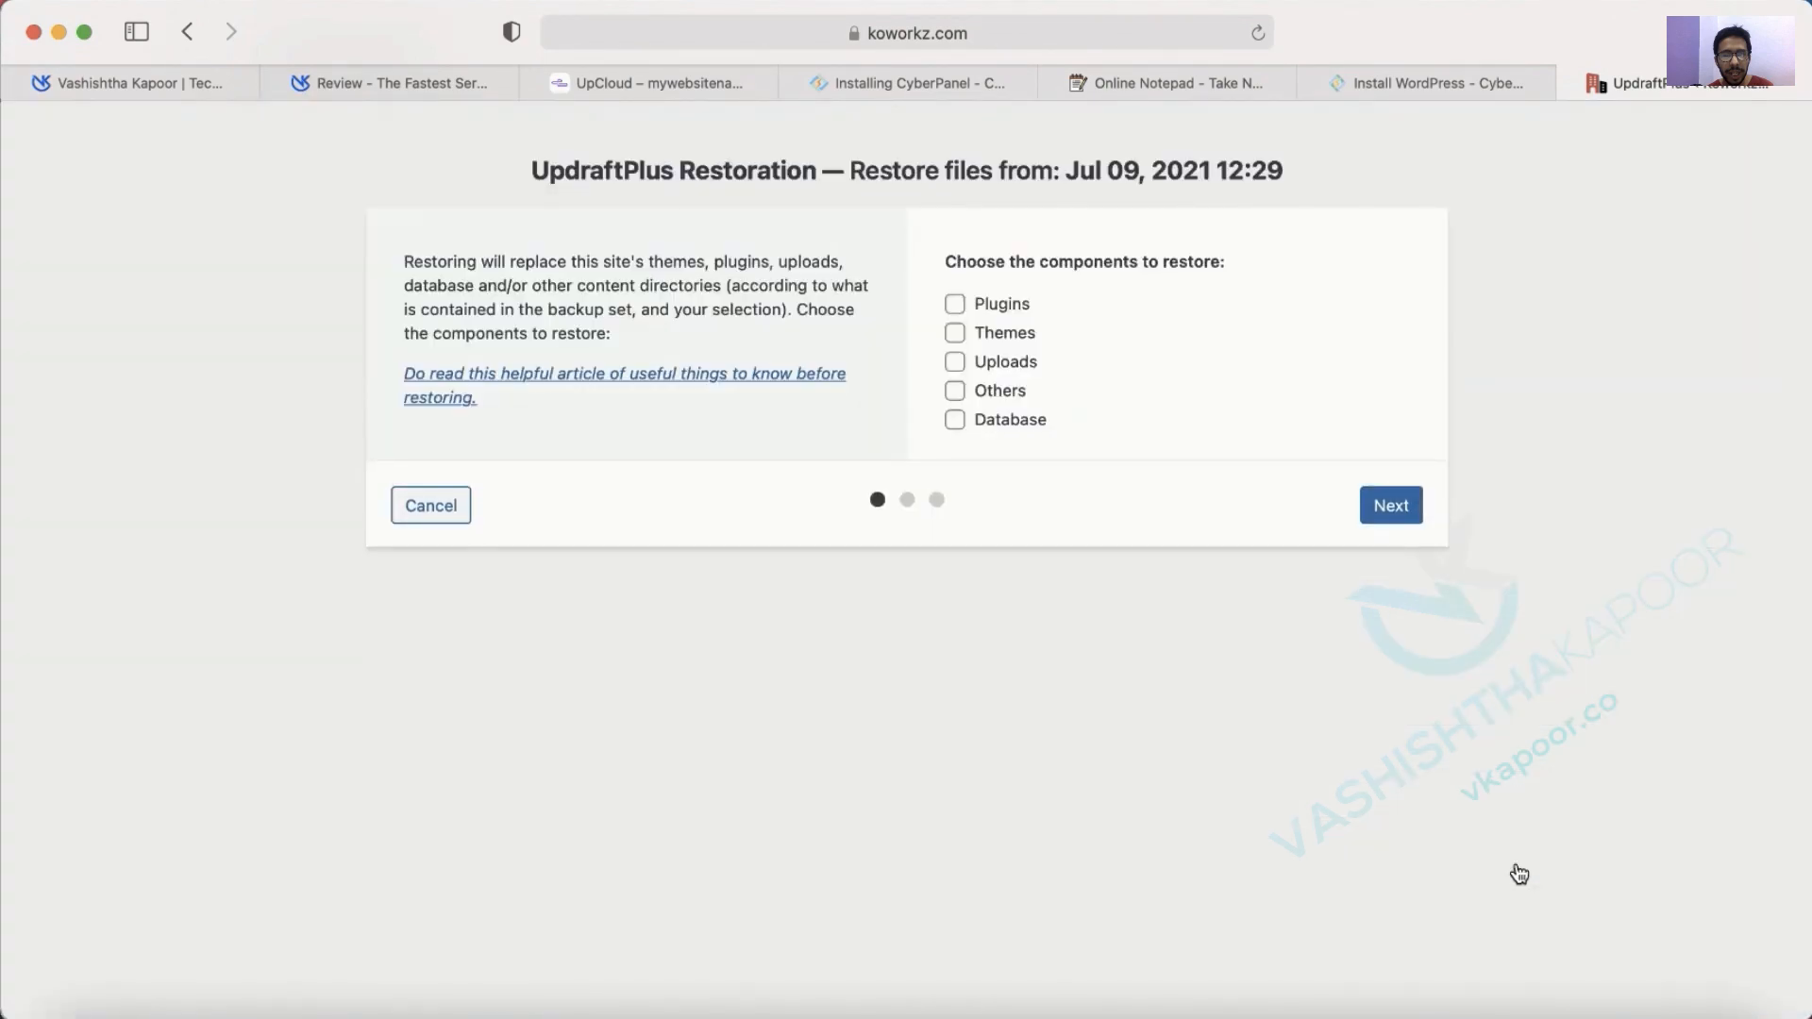
click(956, 301)
click(957, 335)
click(955, 363)
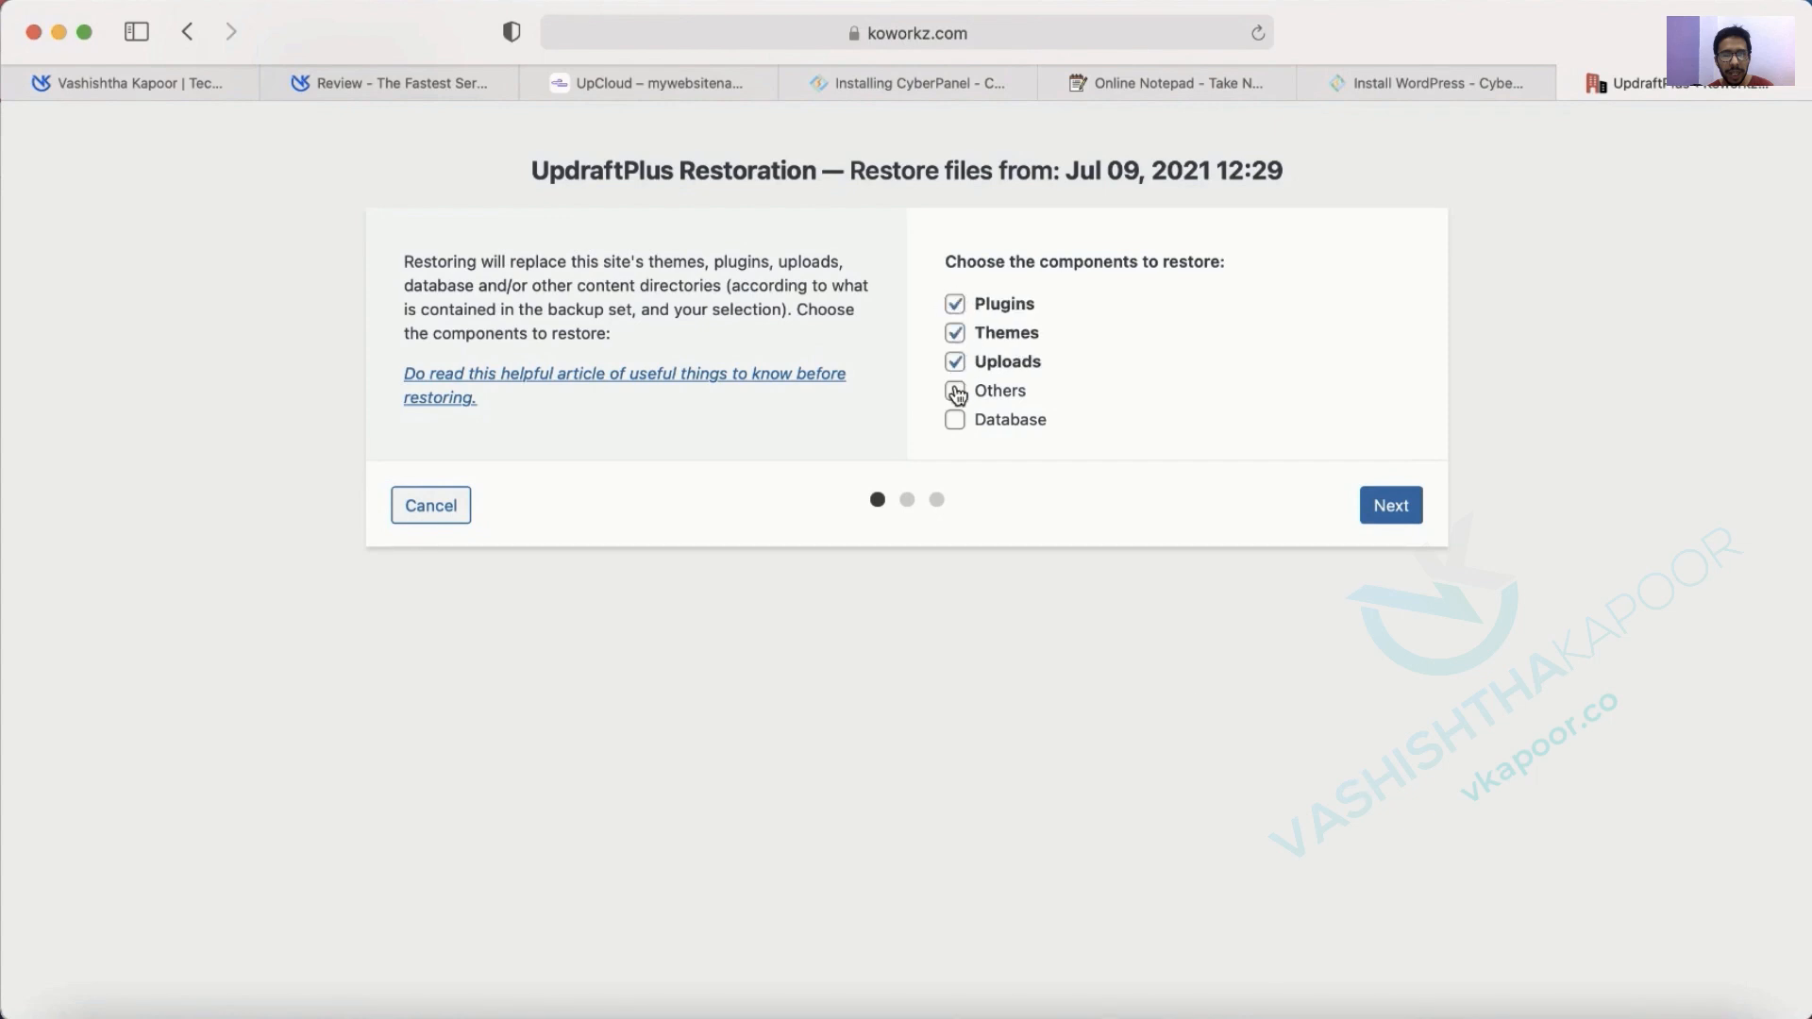
click(956, 391)
click(956, 421)
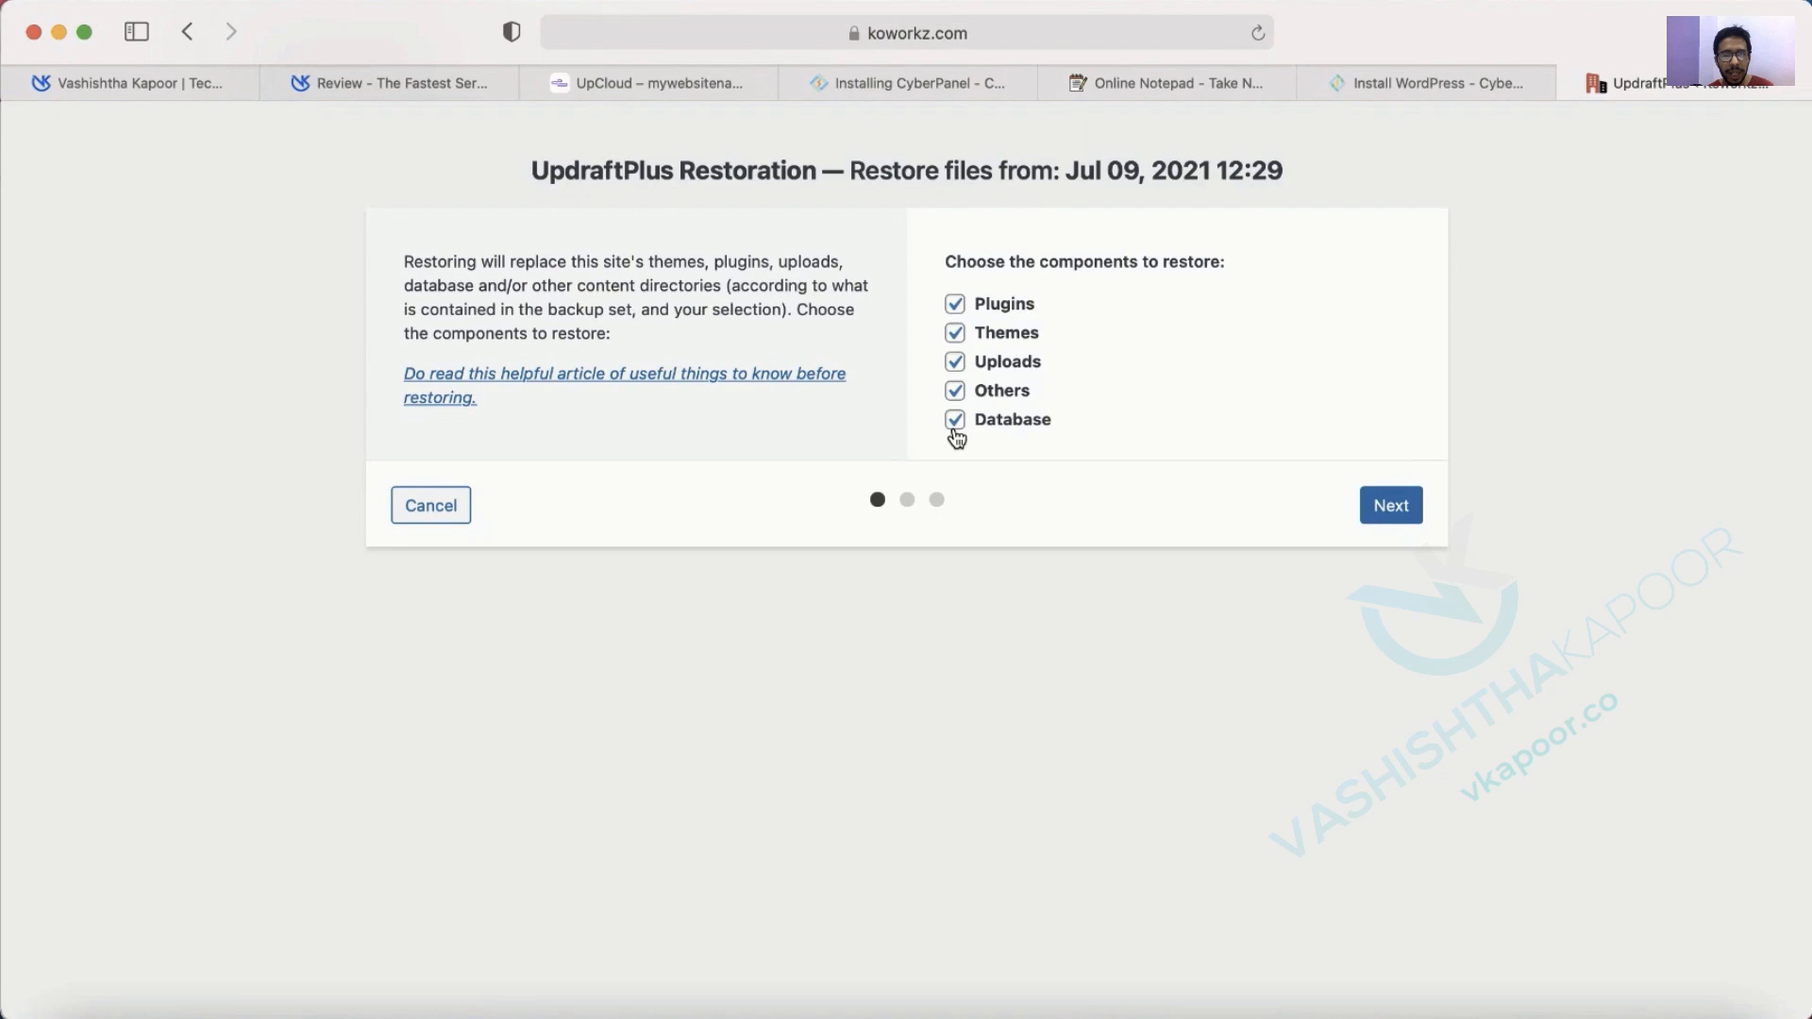
click(1391, 506)
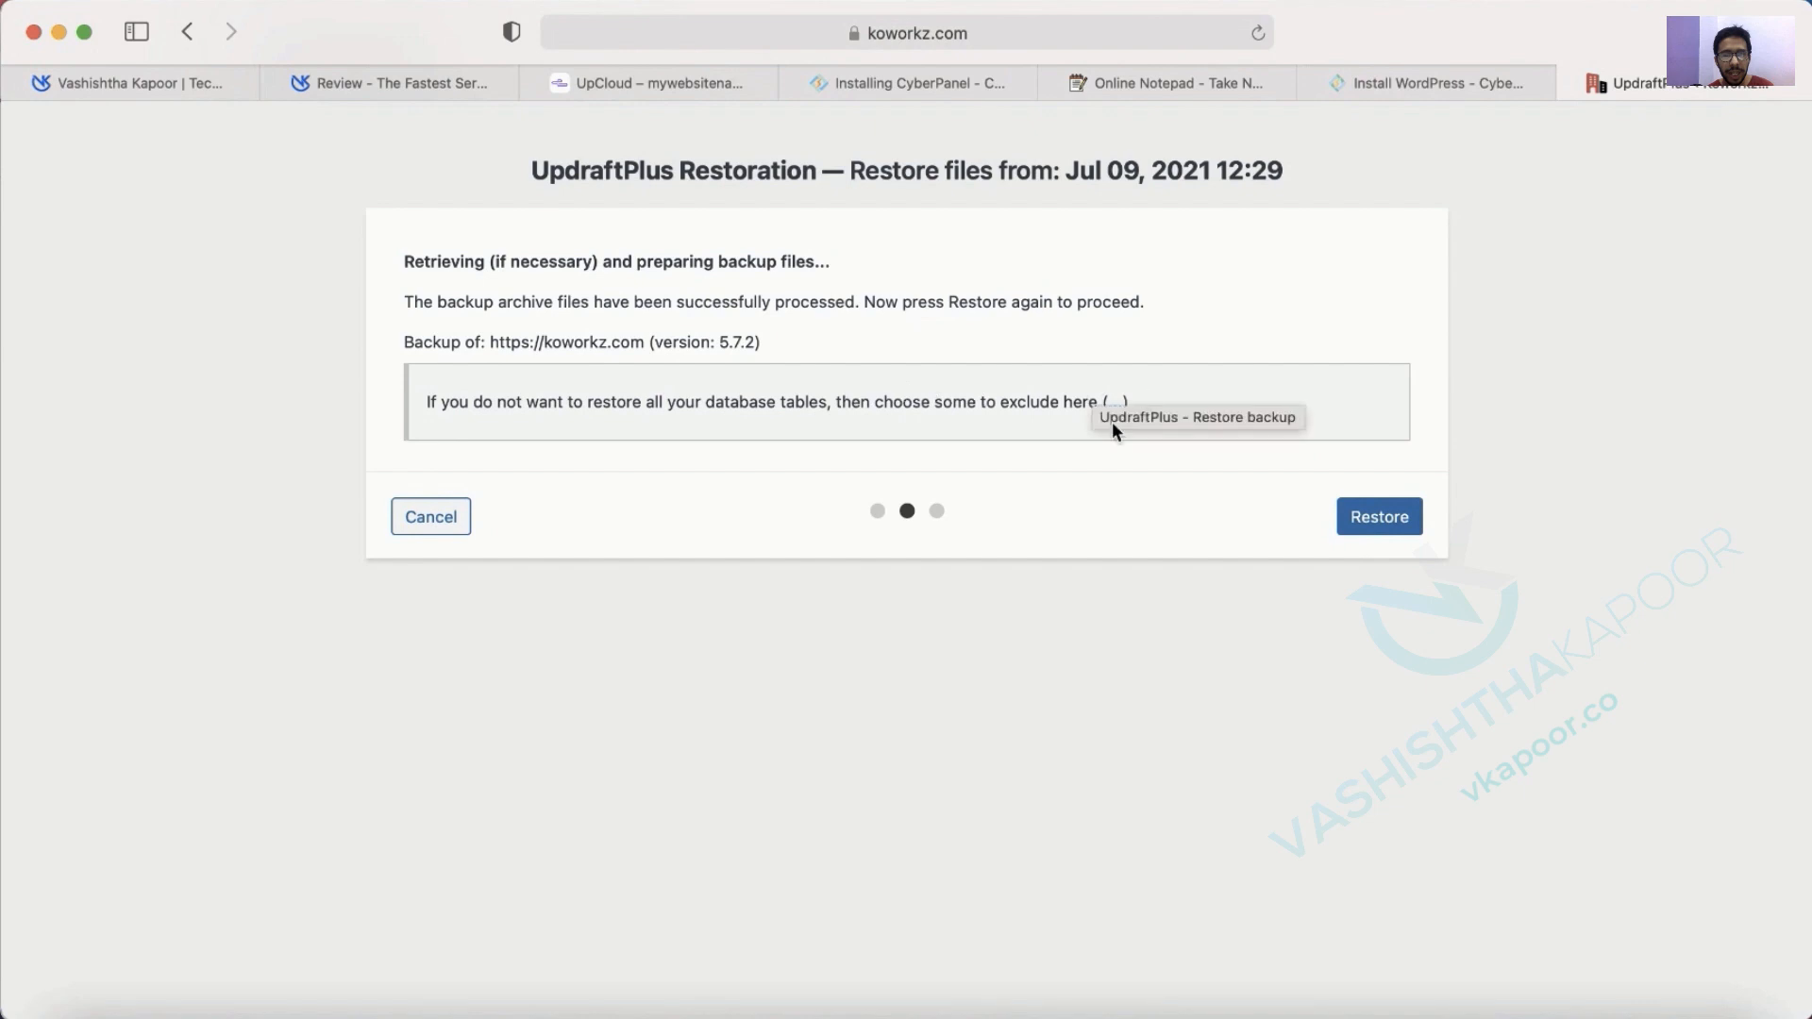
Confirm the restore and wait until UpdraftPlus reports Restore successful.
click(1379, 518)
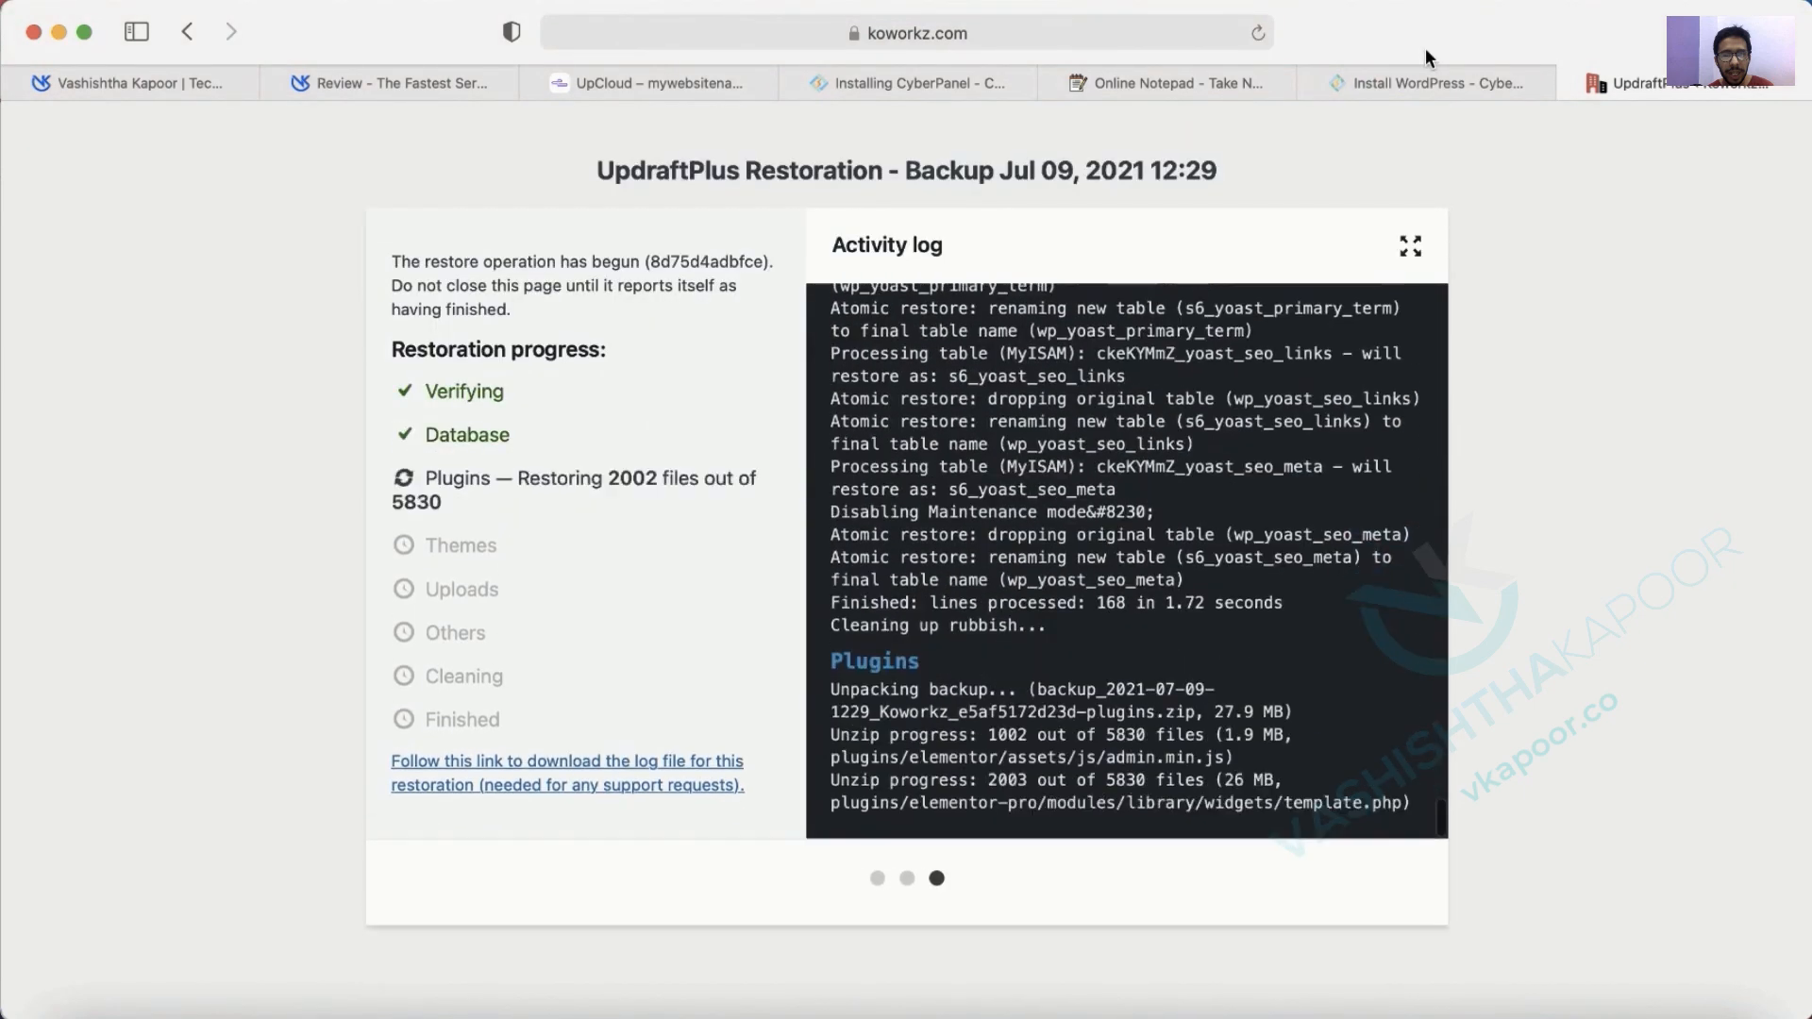
mouse_move(627, 78)
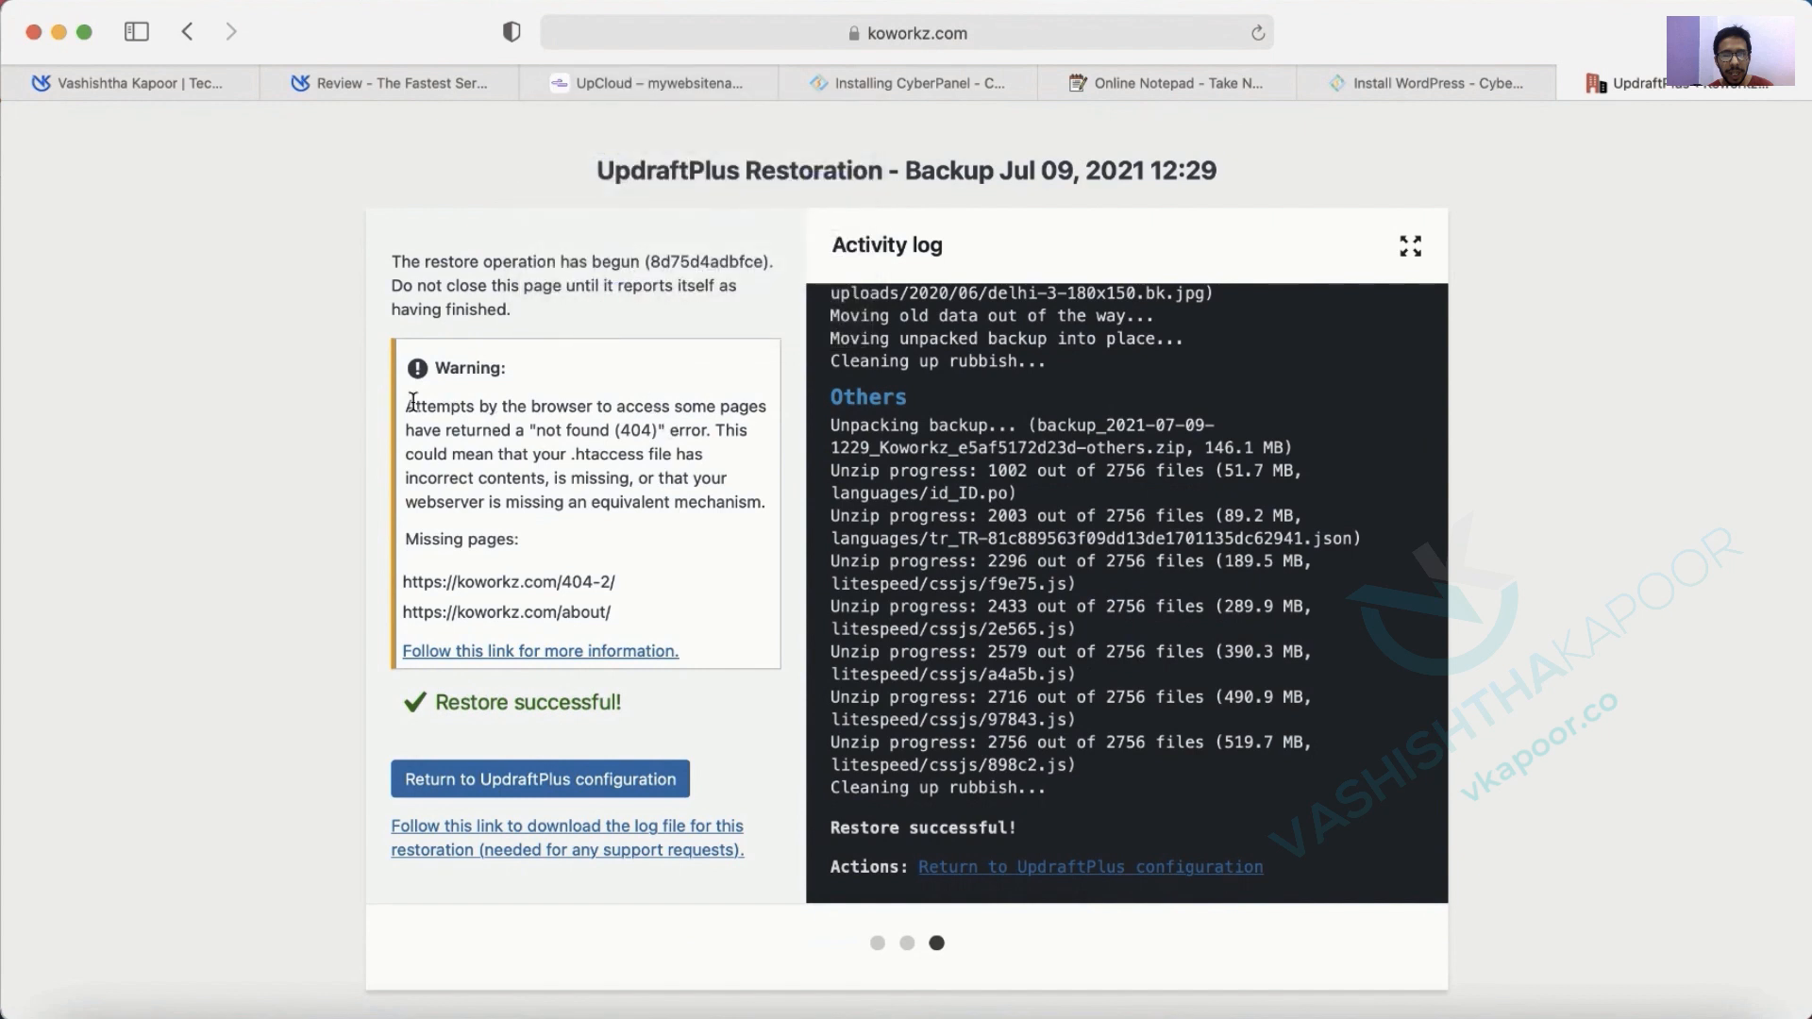
triple_click(550, 429)
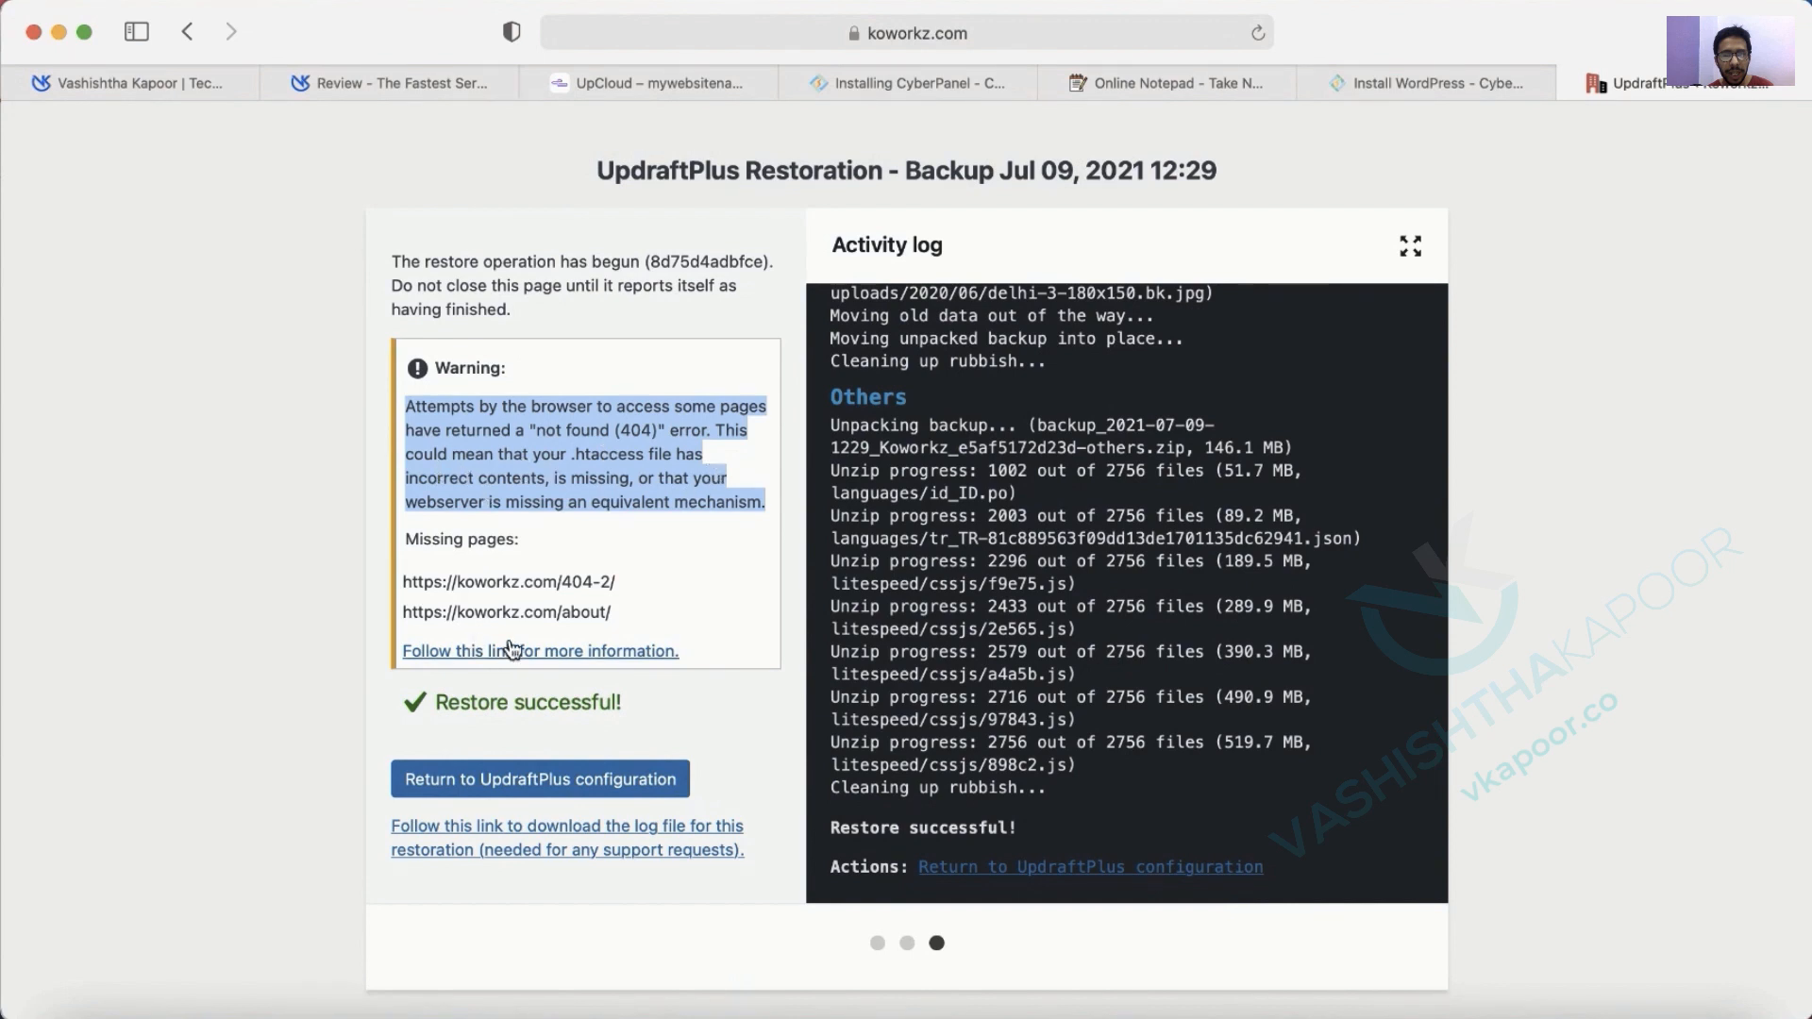
triple_click(521, 612)
key(super+c)
drag(521, 611, 1605, 226)
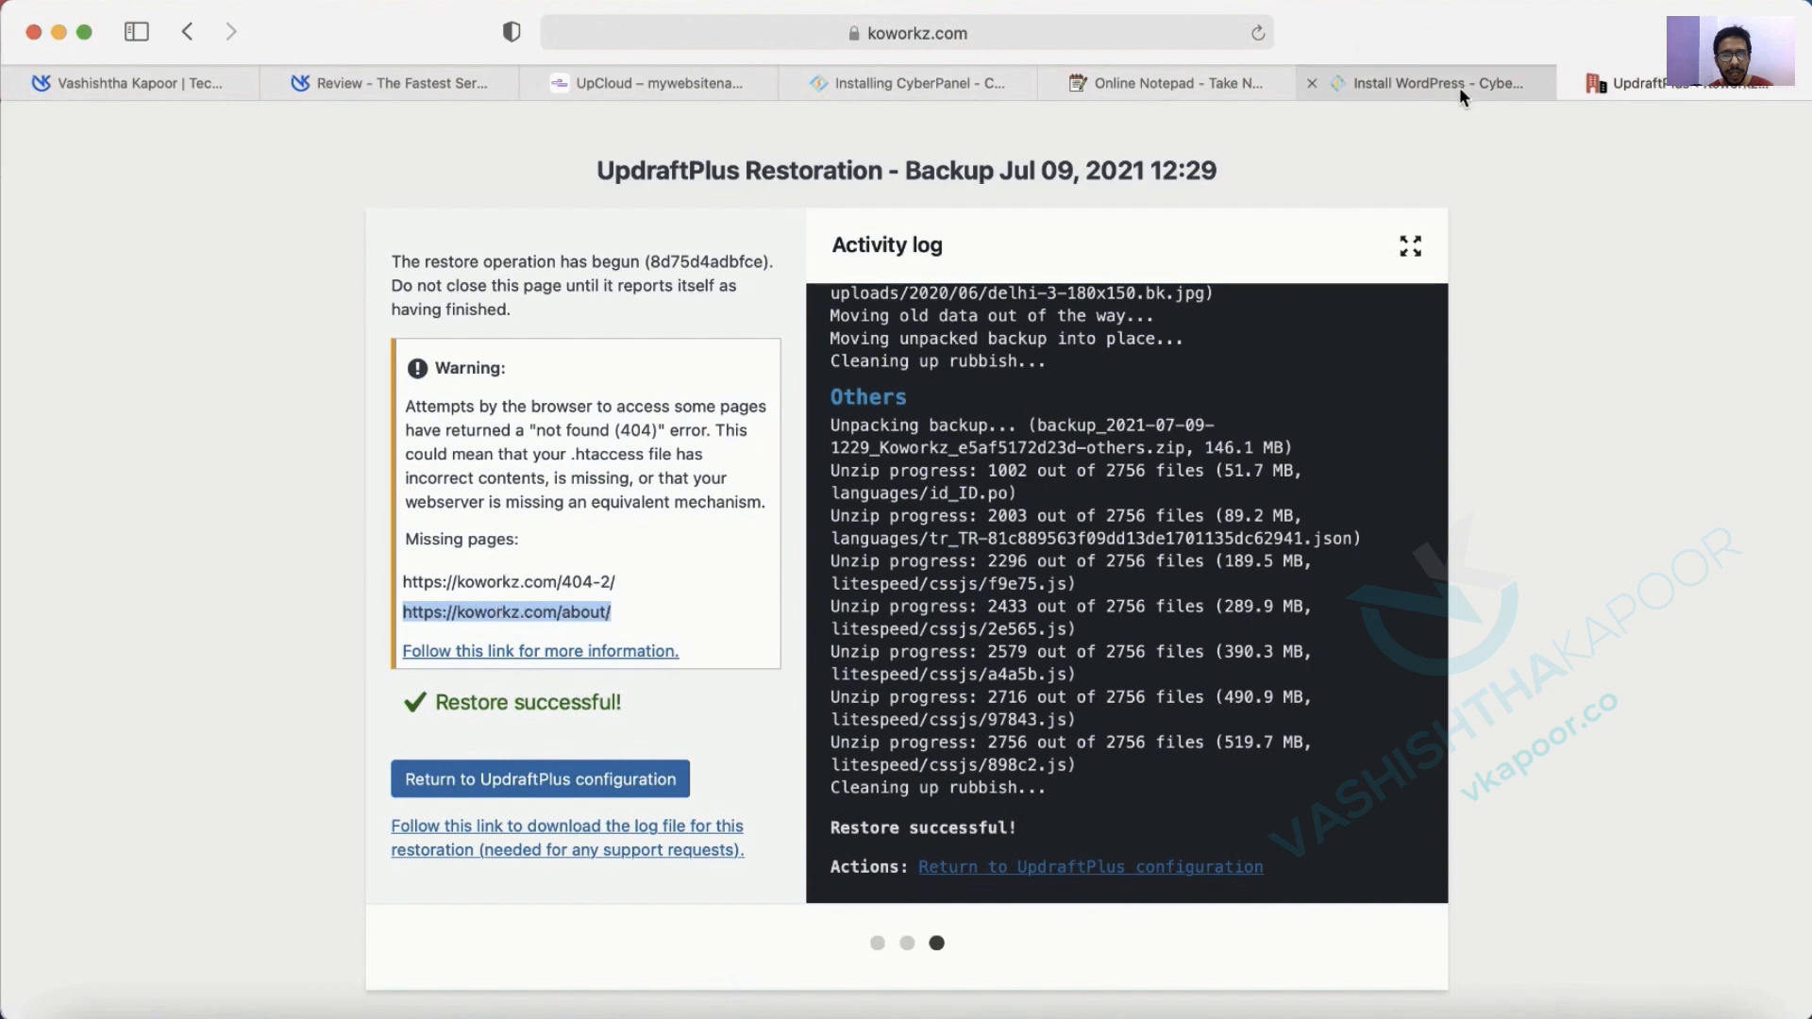
key(super+t)
key(super+v)
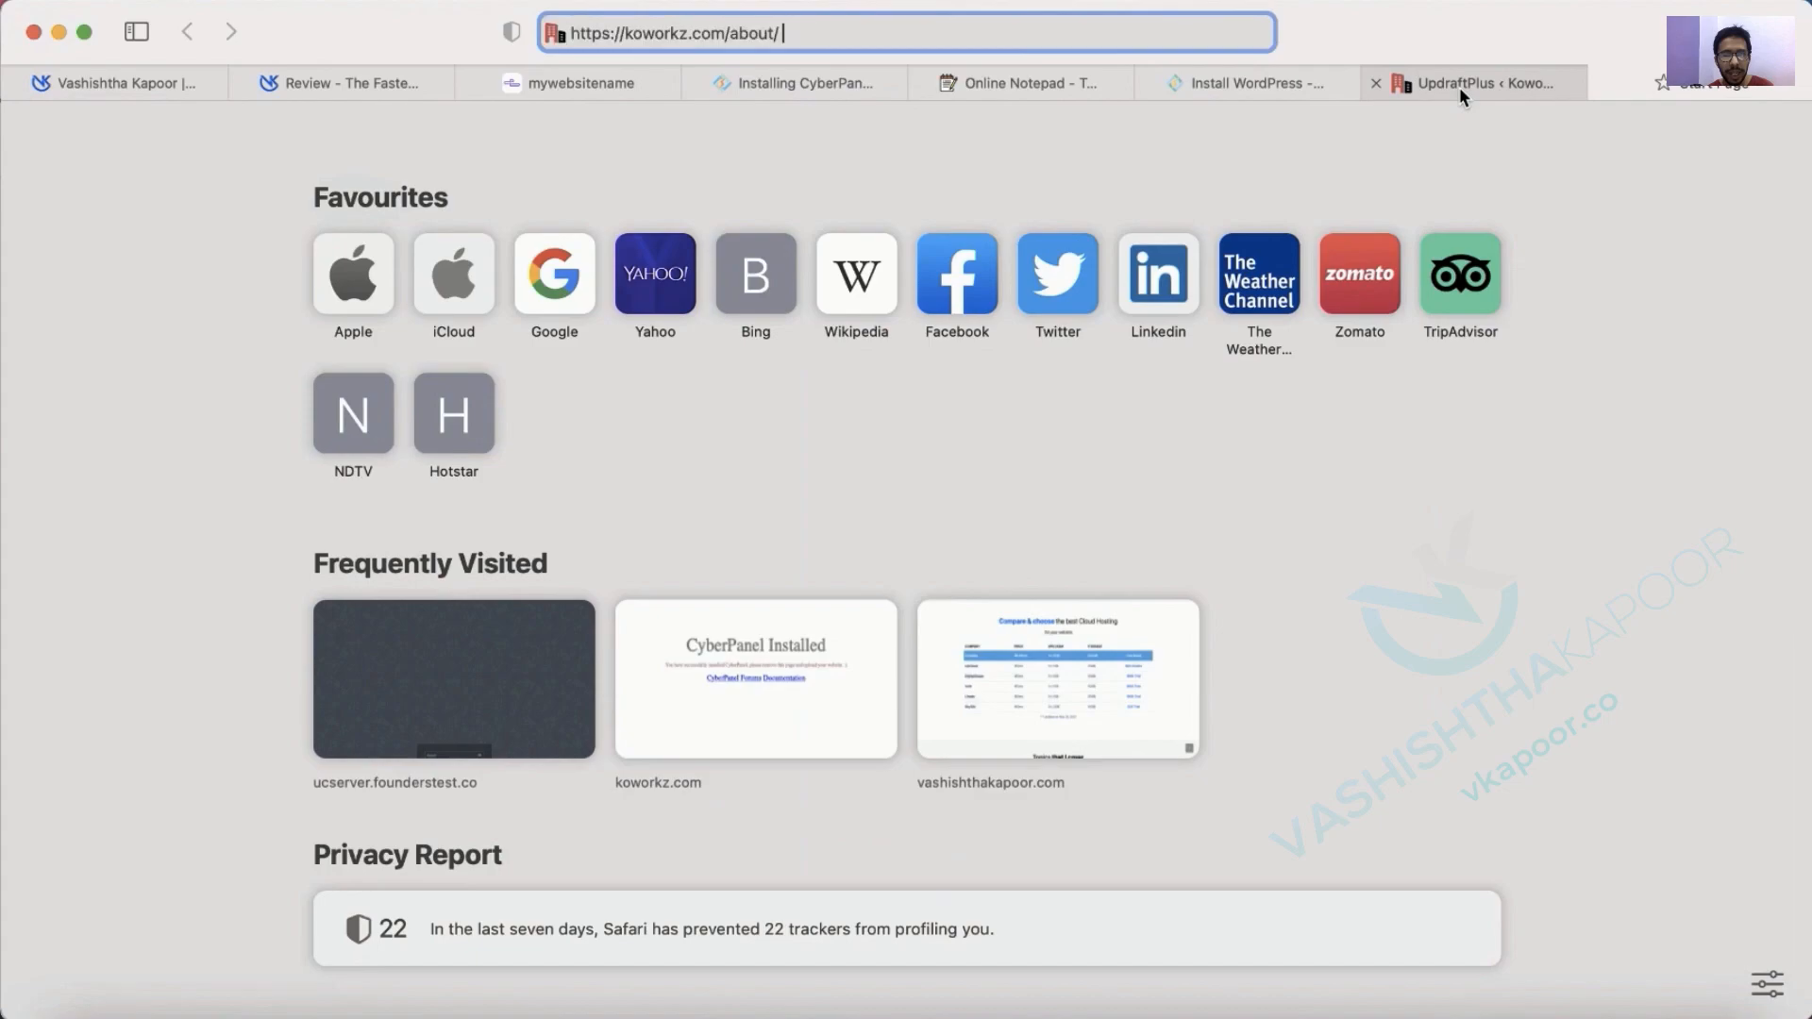
key(Return)
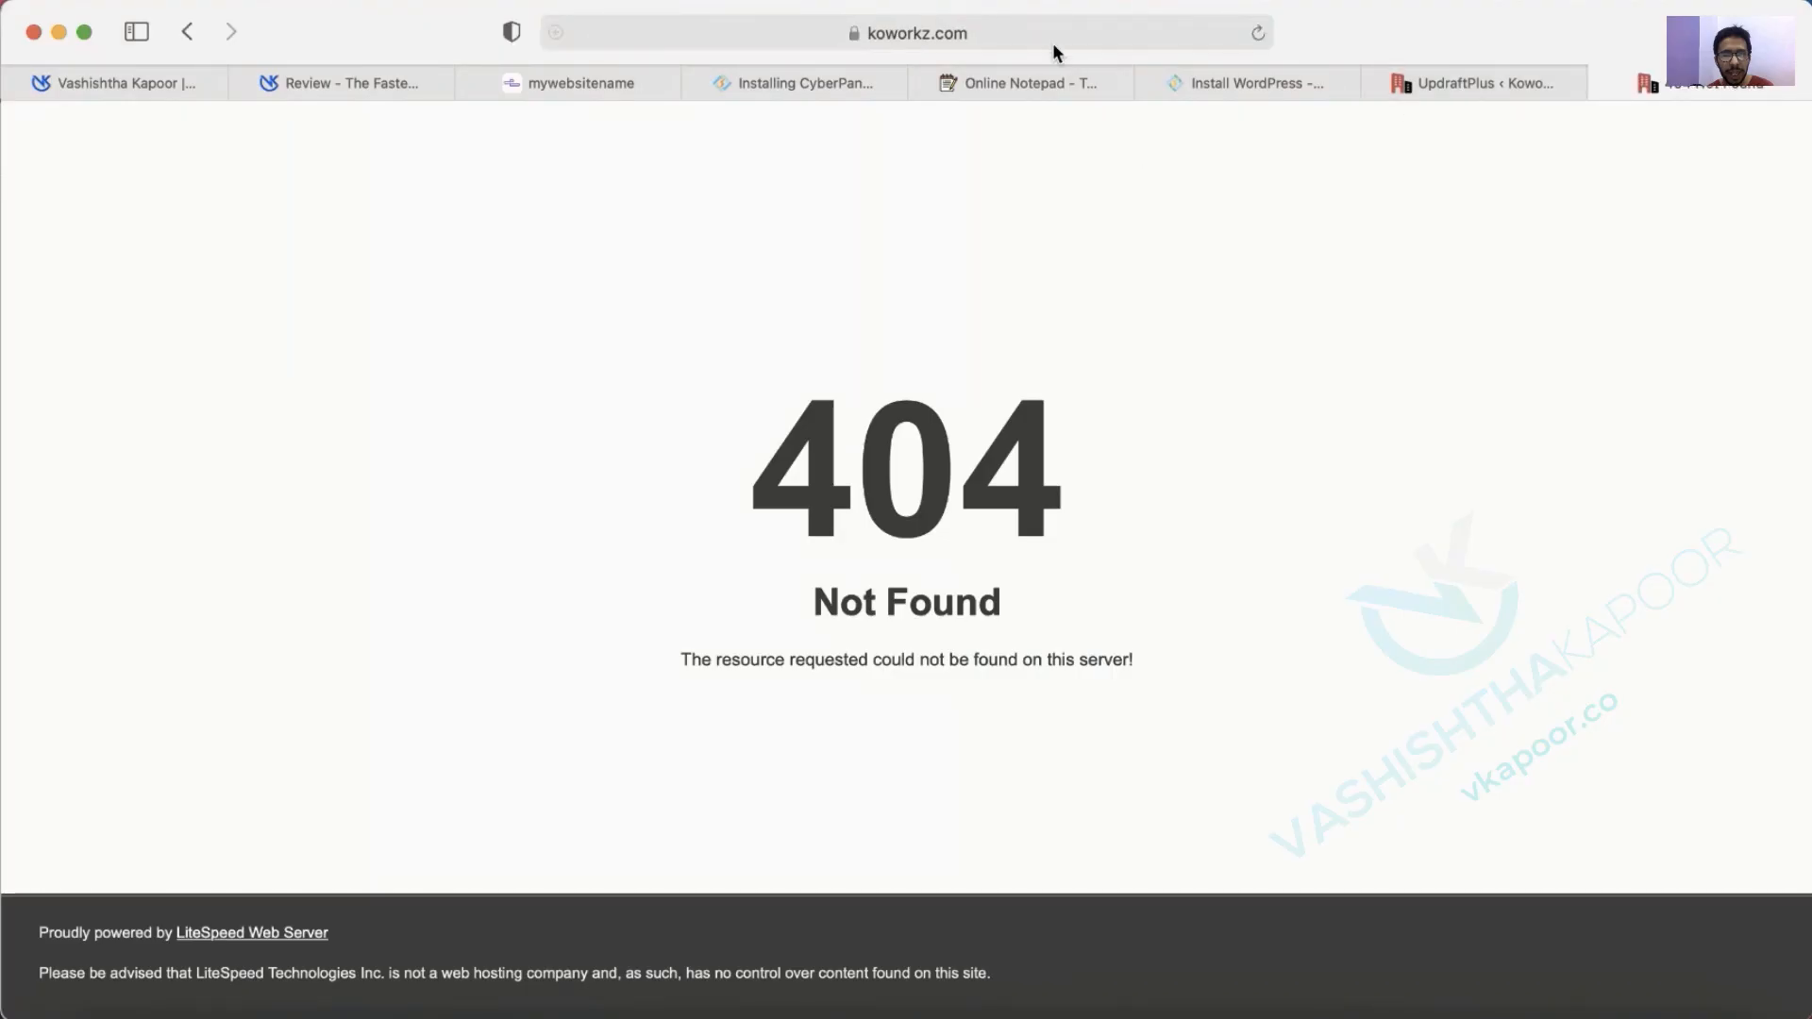
Cycle through the open browser tabs back to CyberPanel's WordPress install result.
click(784, 85)
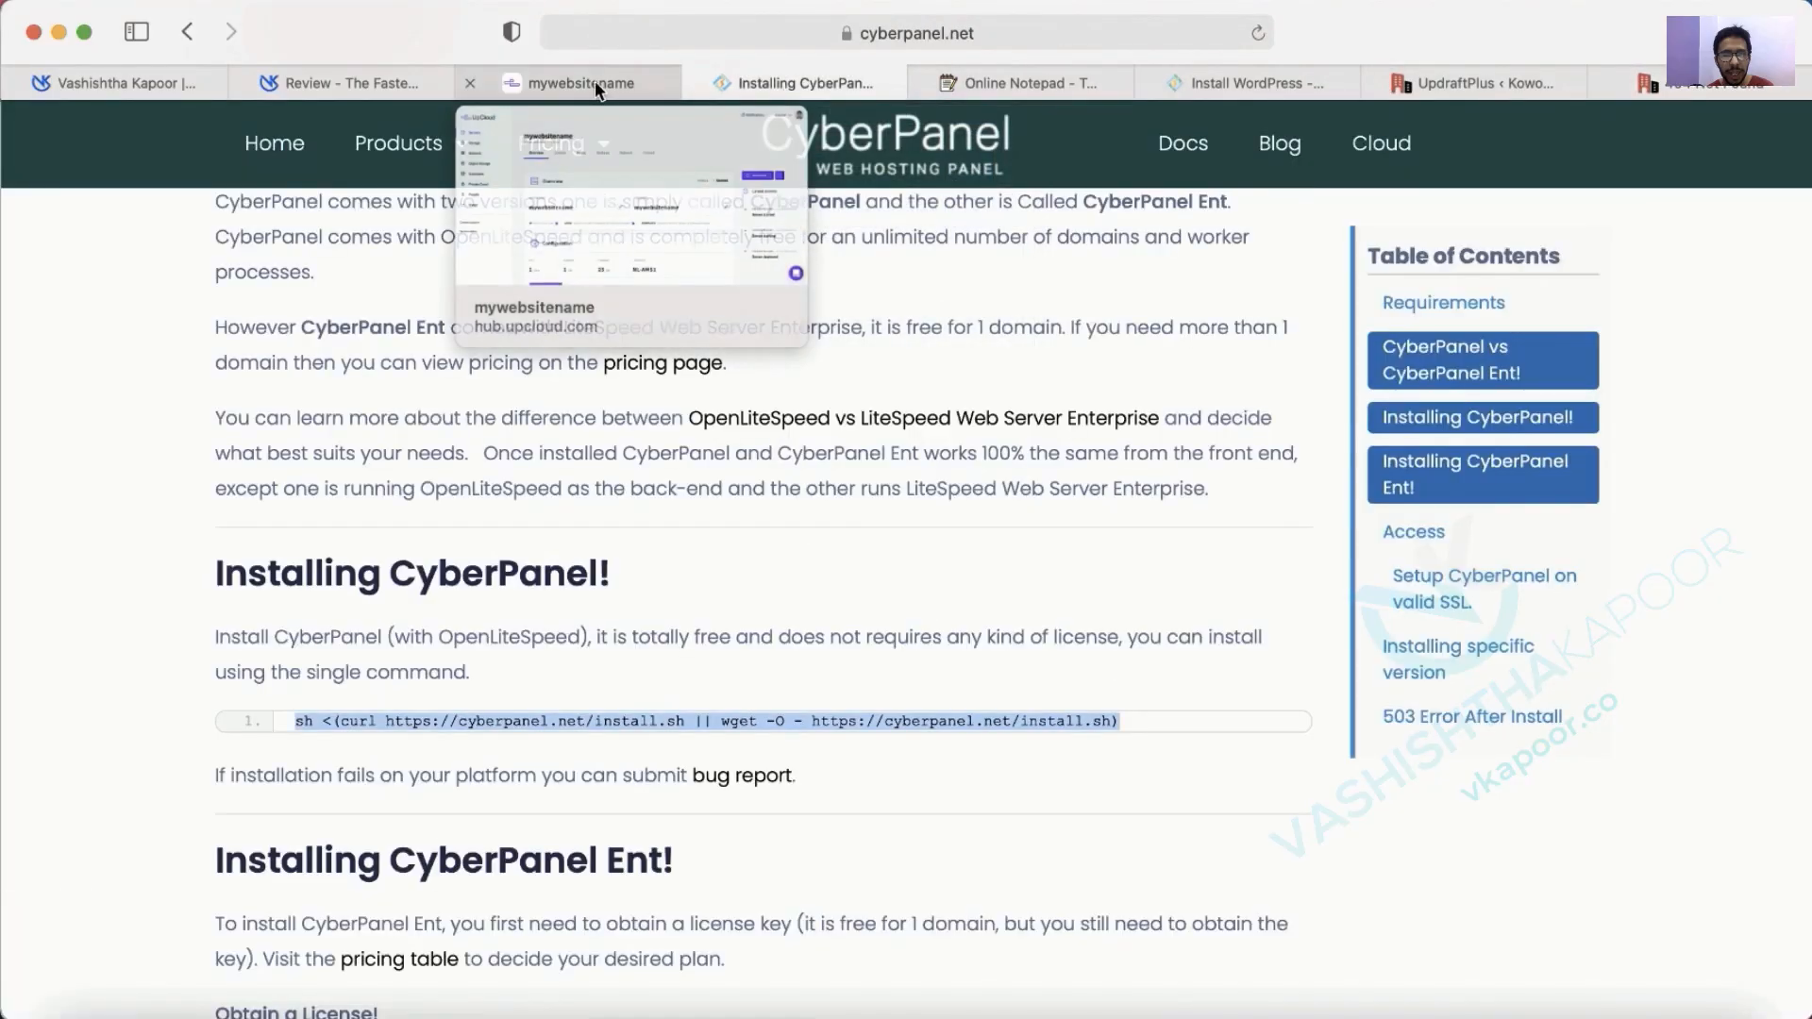
click(578, 84)
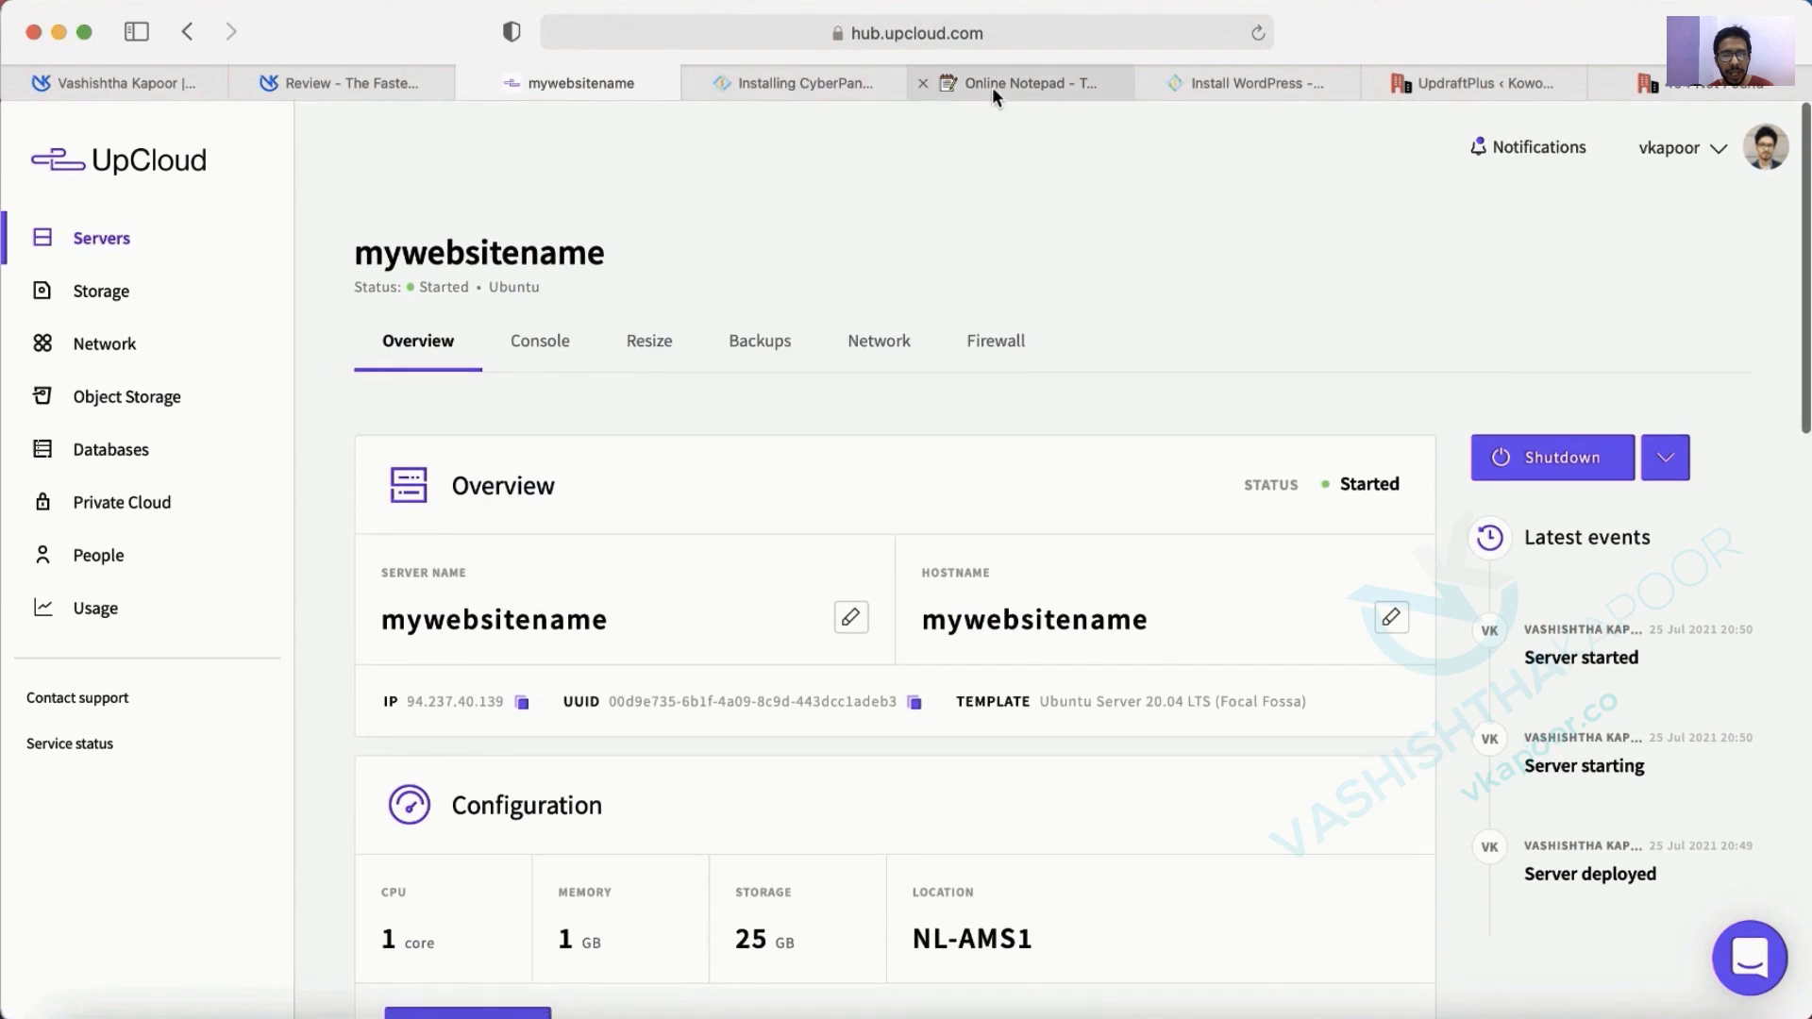
click(1000, 85)
click(1224, 83)
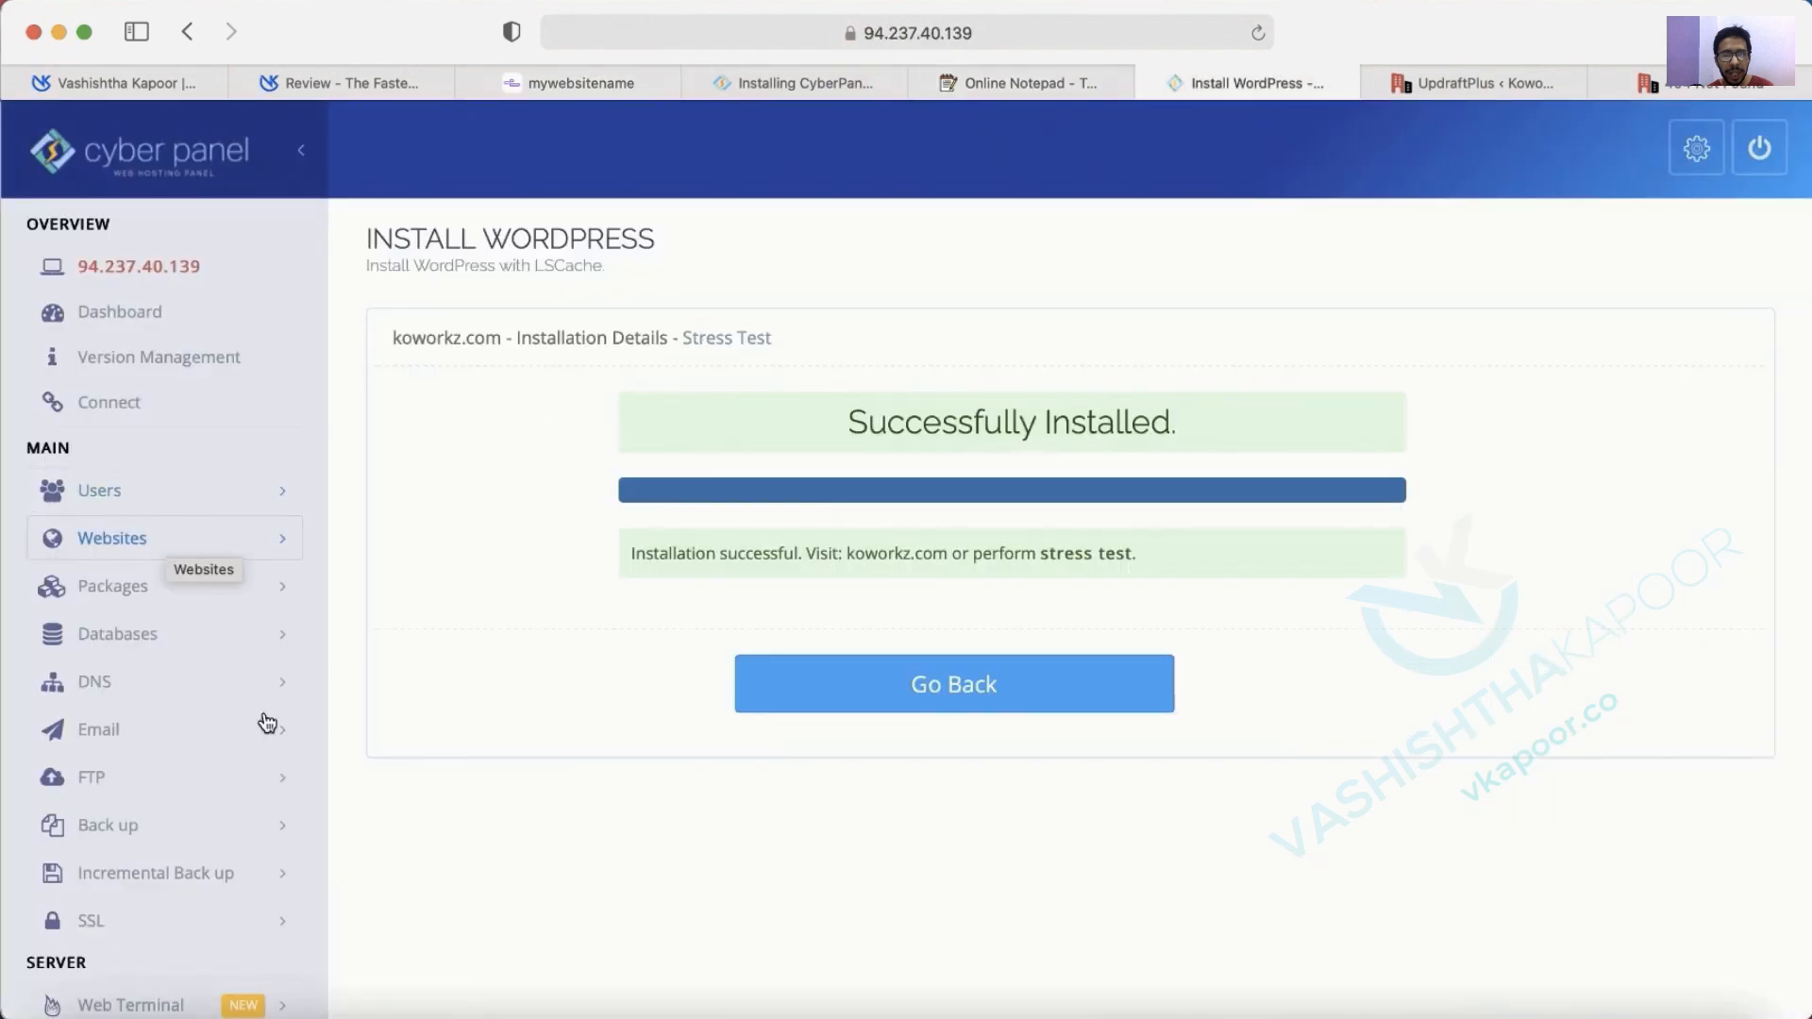
Reboot LiteSpeed from Server Status > LiteSpeed Status, declining the password-save prompt, until it reports success.
scroll(298, 766, down, 6)
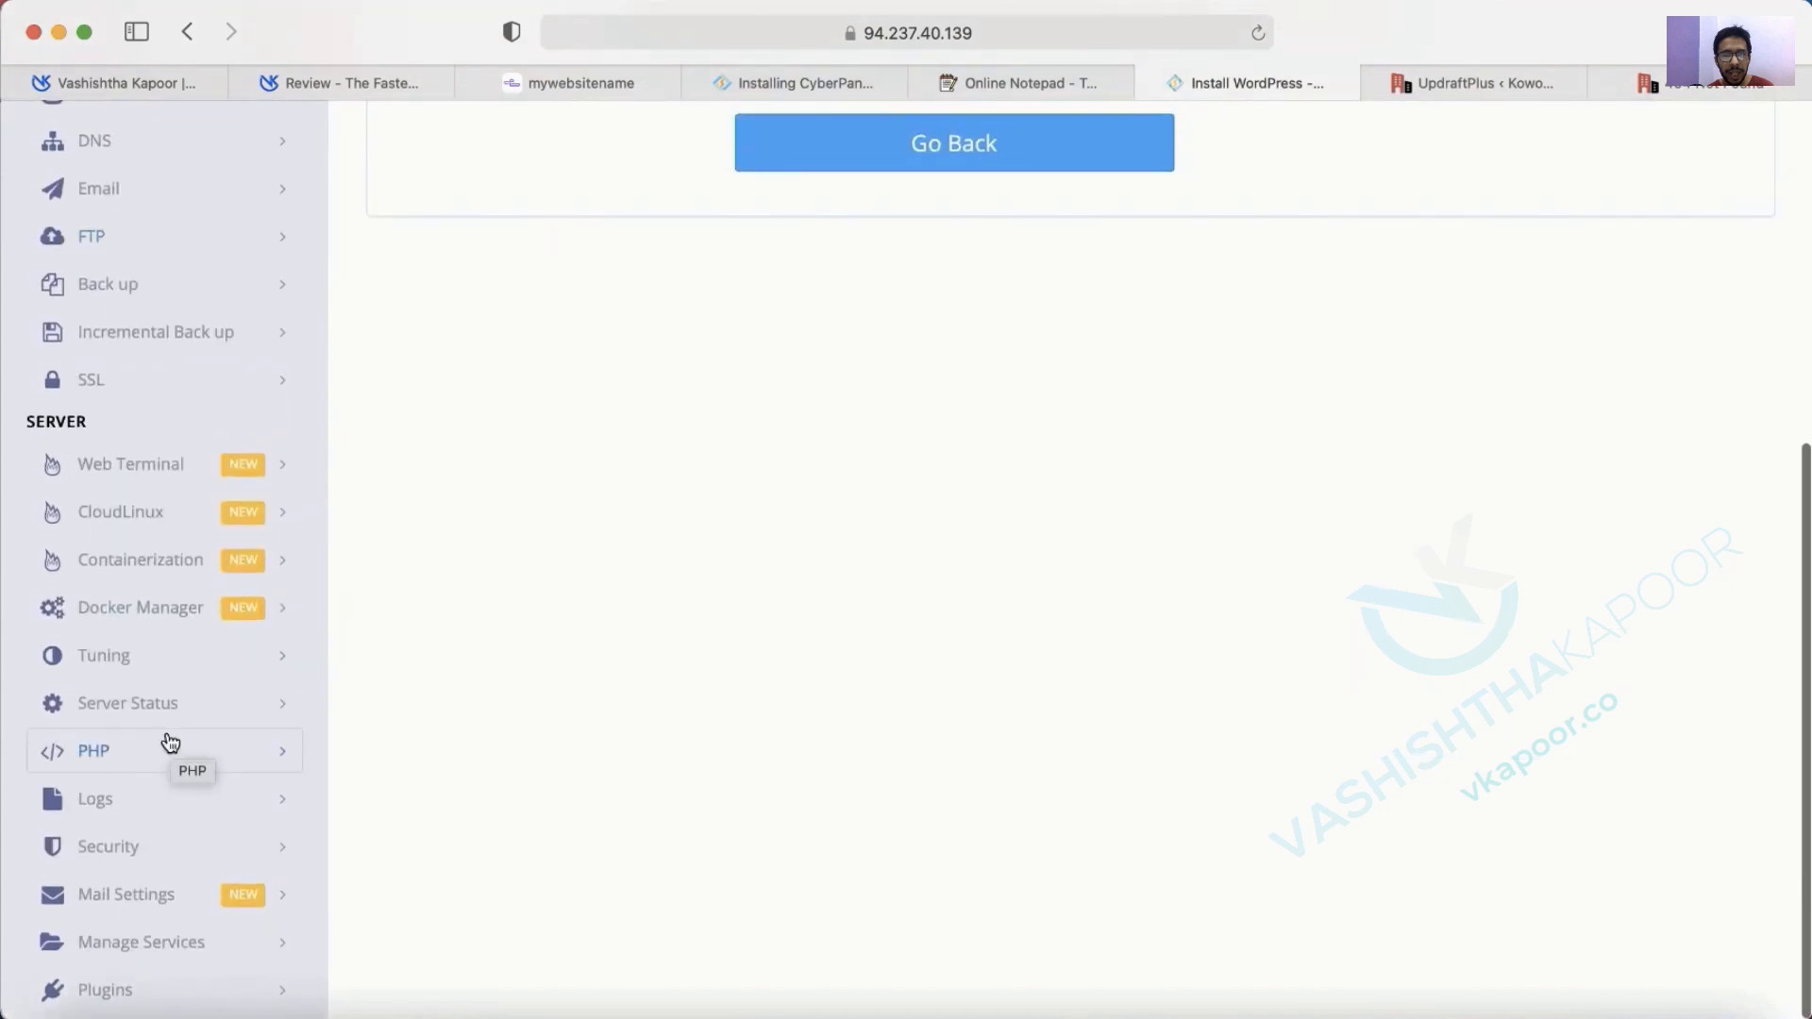
click(156, 711)
click(151, 805)
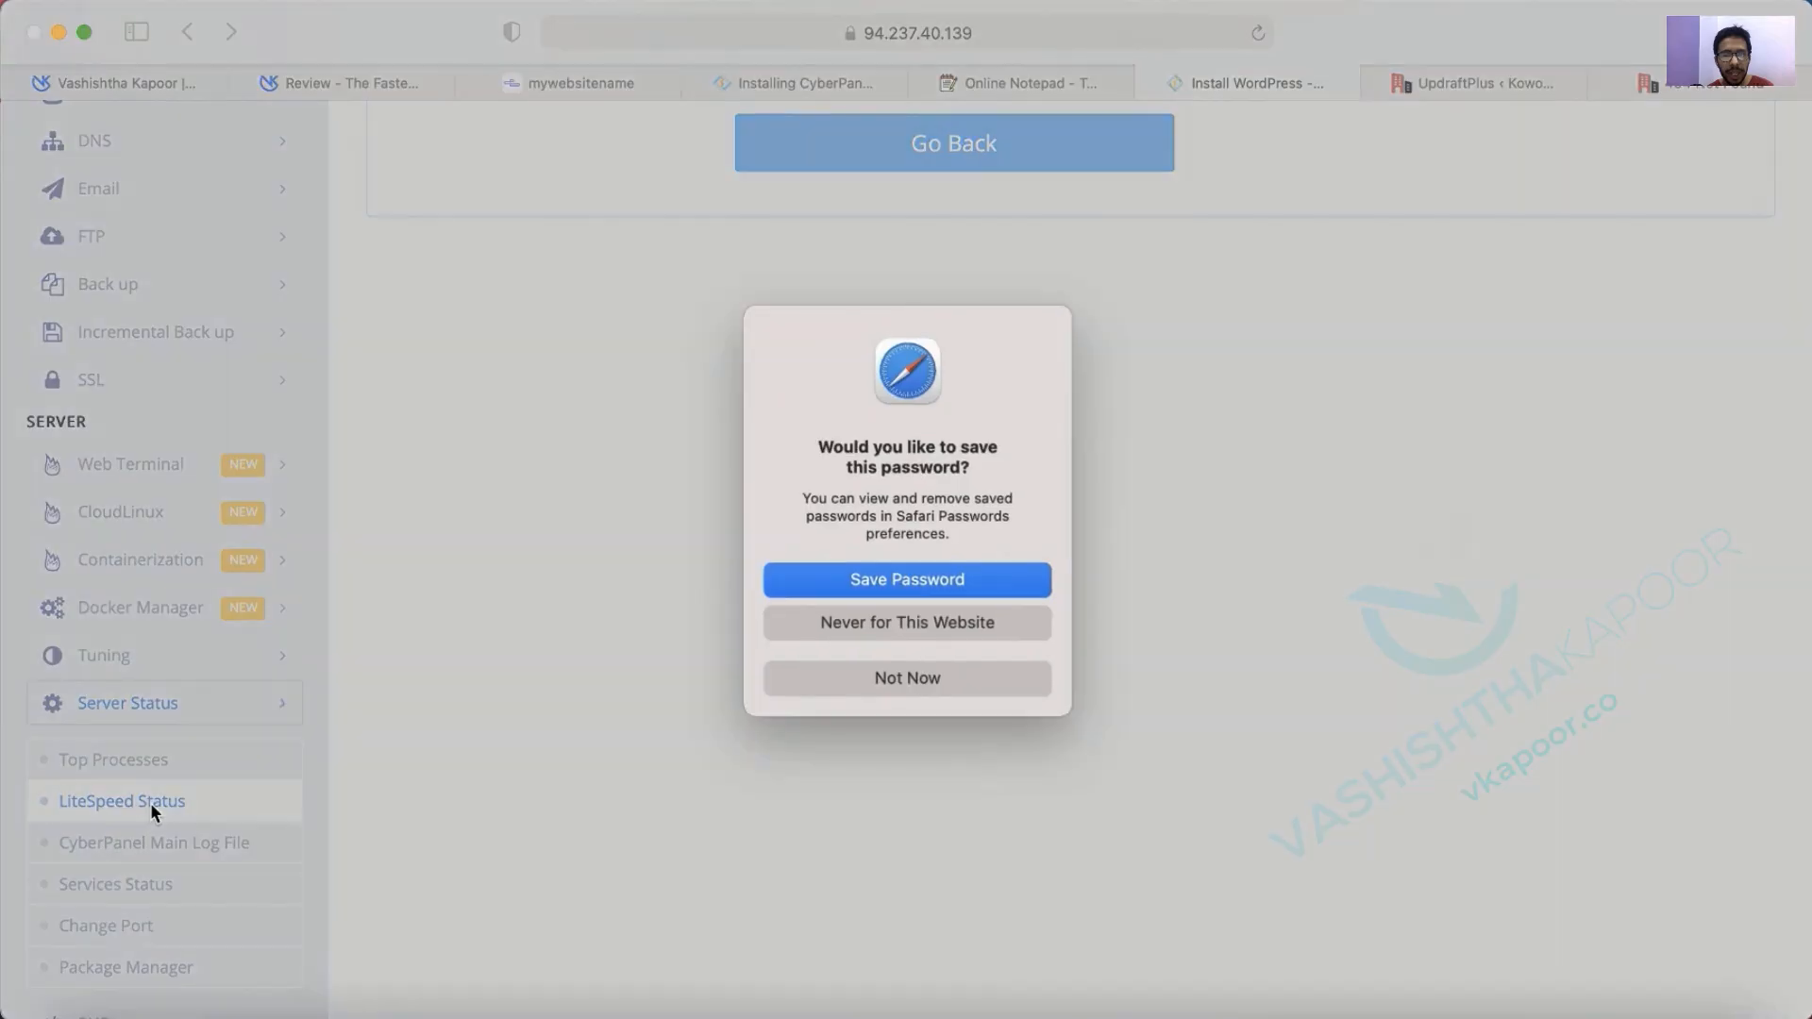
click(858, 672)
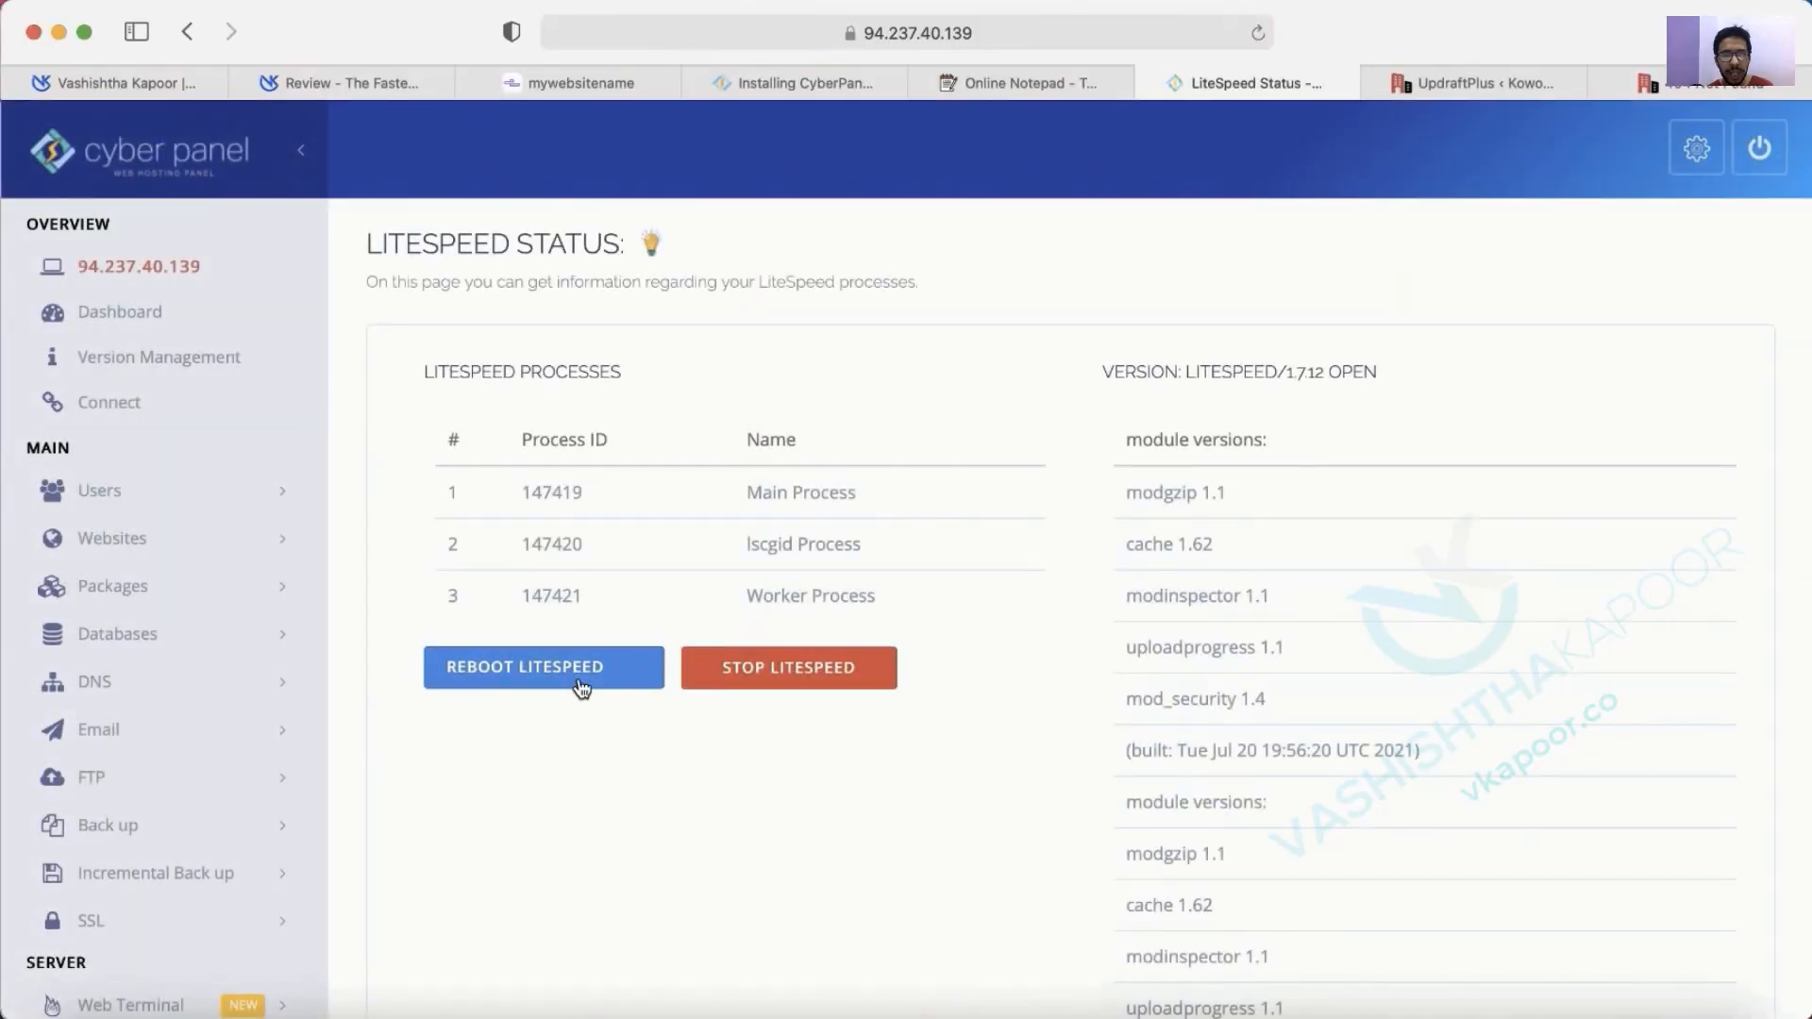
click(578, 677)
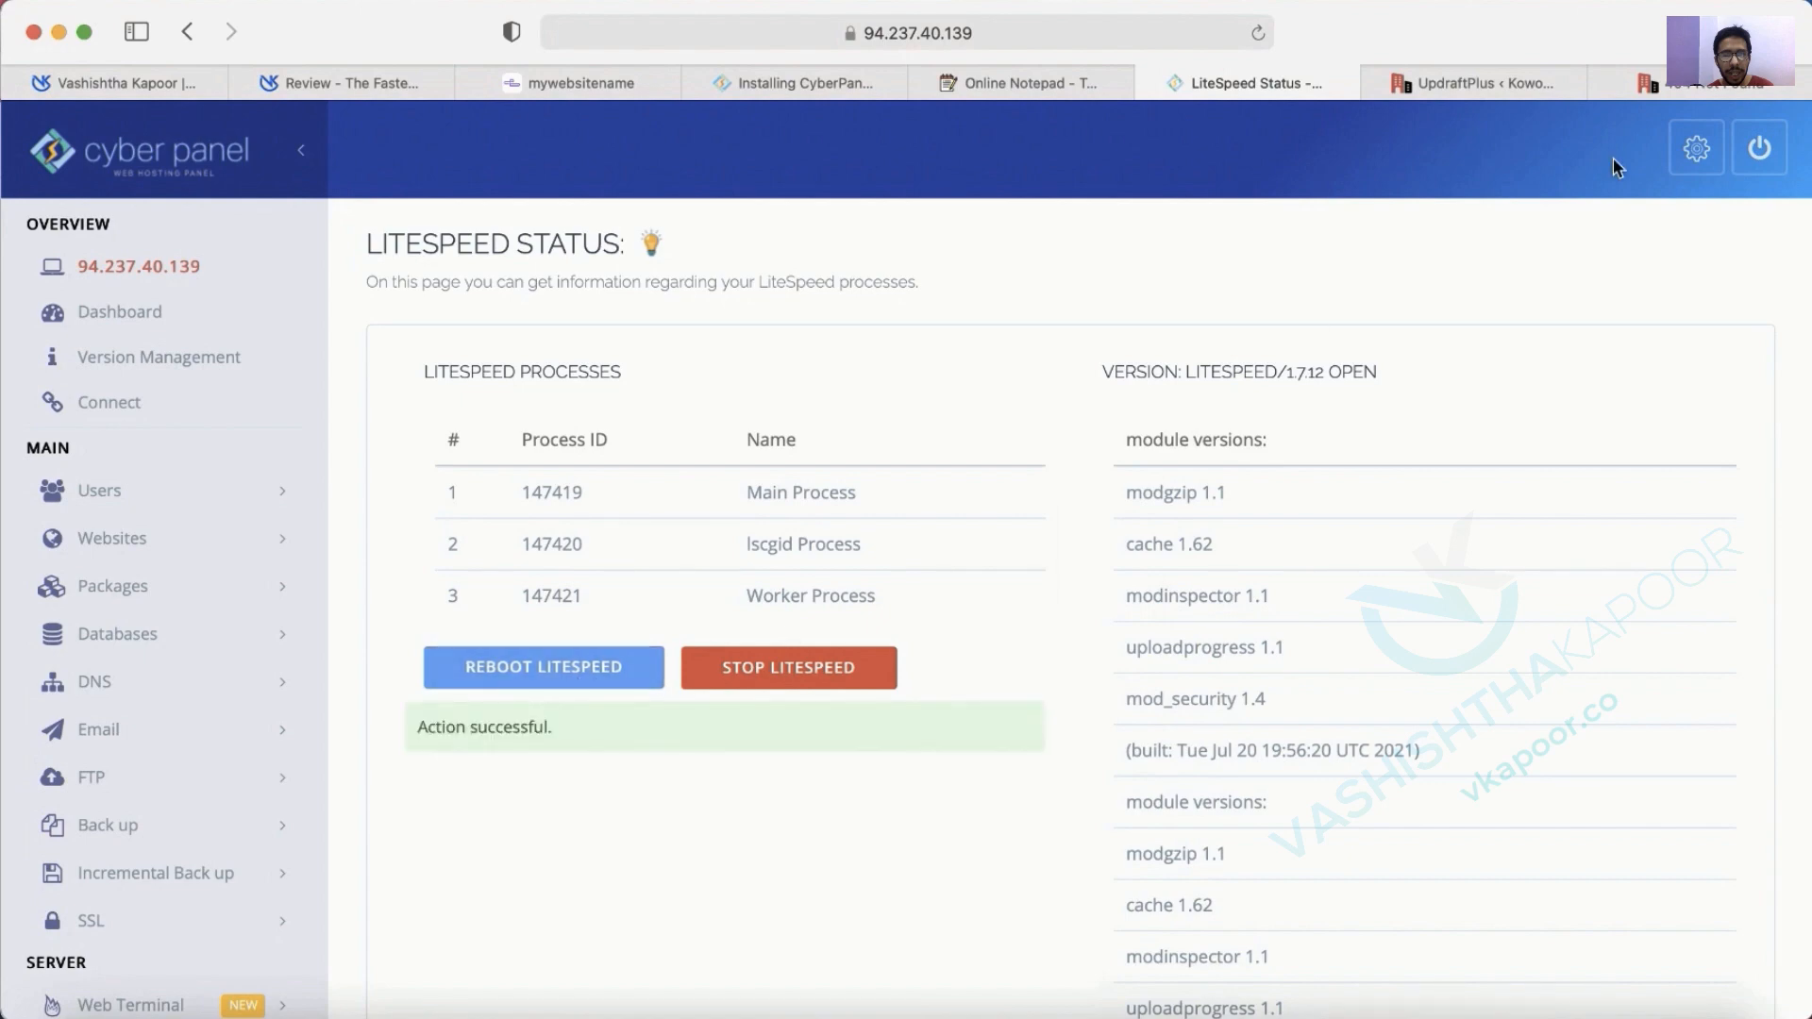
click(1657, 94)
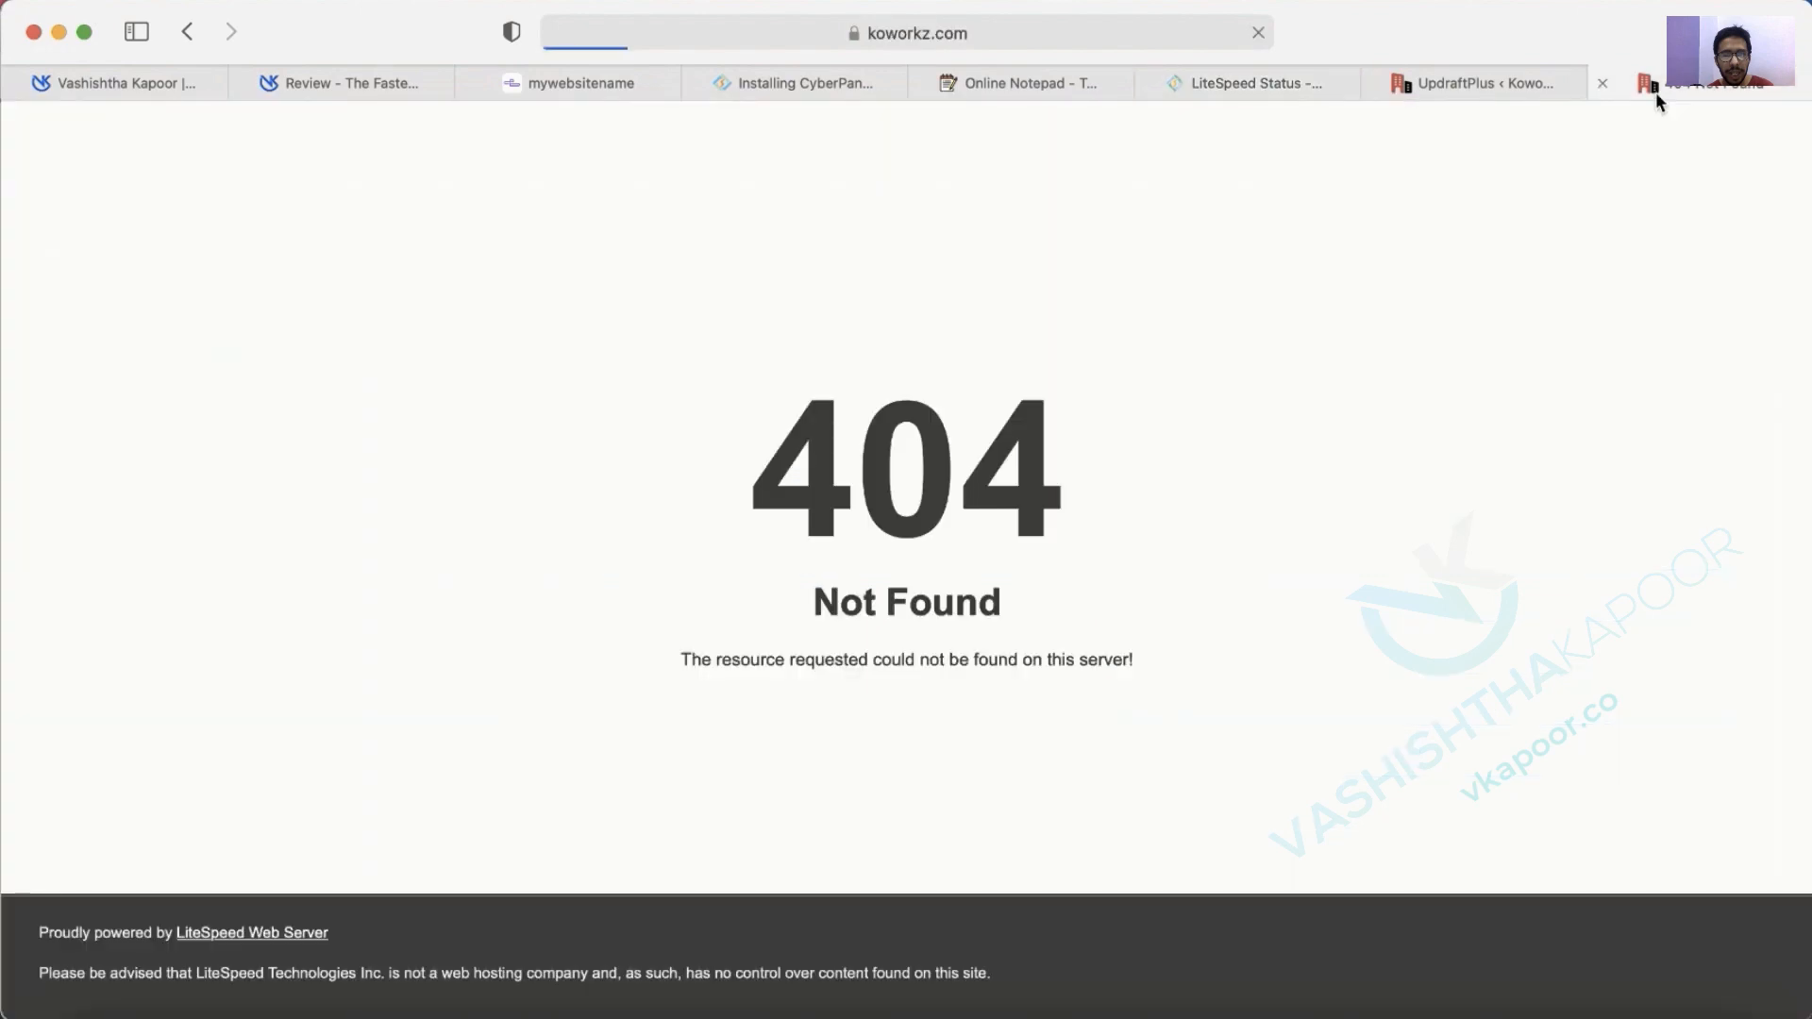
Confirm the restored About page and the Blog page of koworkz.com load and scroll properly.
scroll(1531, 345, down, 10)
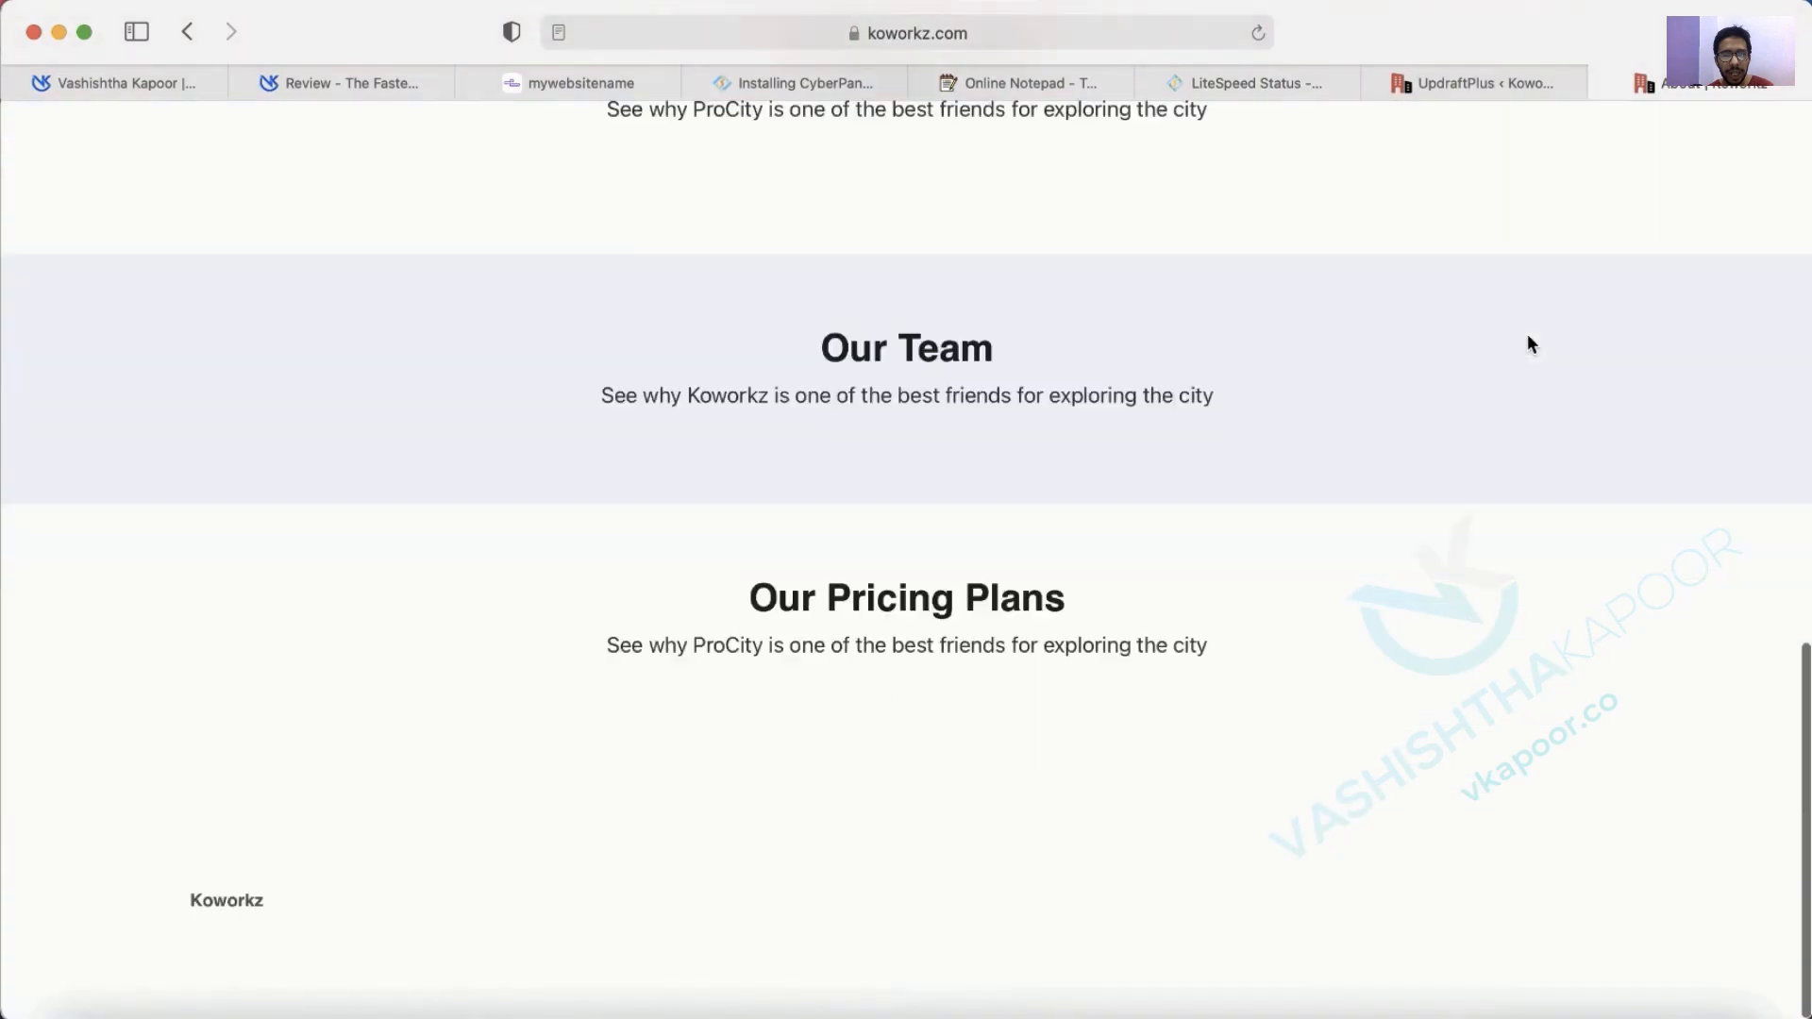
scroll(1531, 345, up, 15)
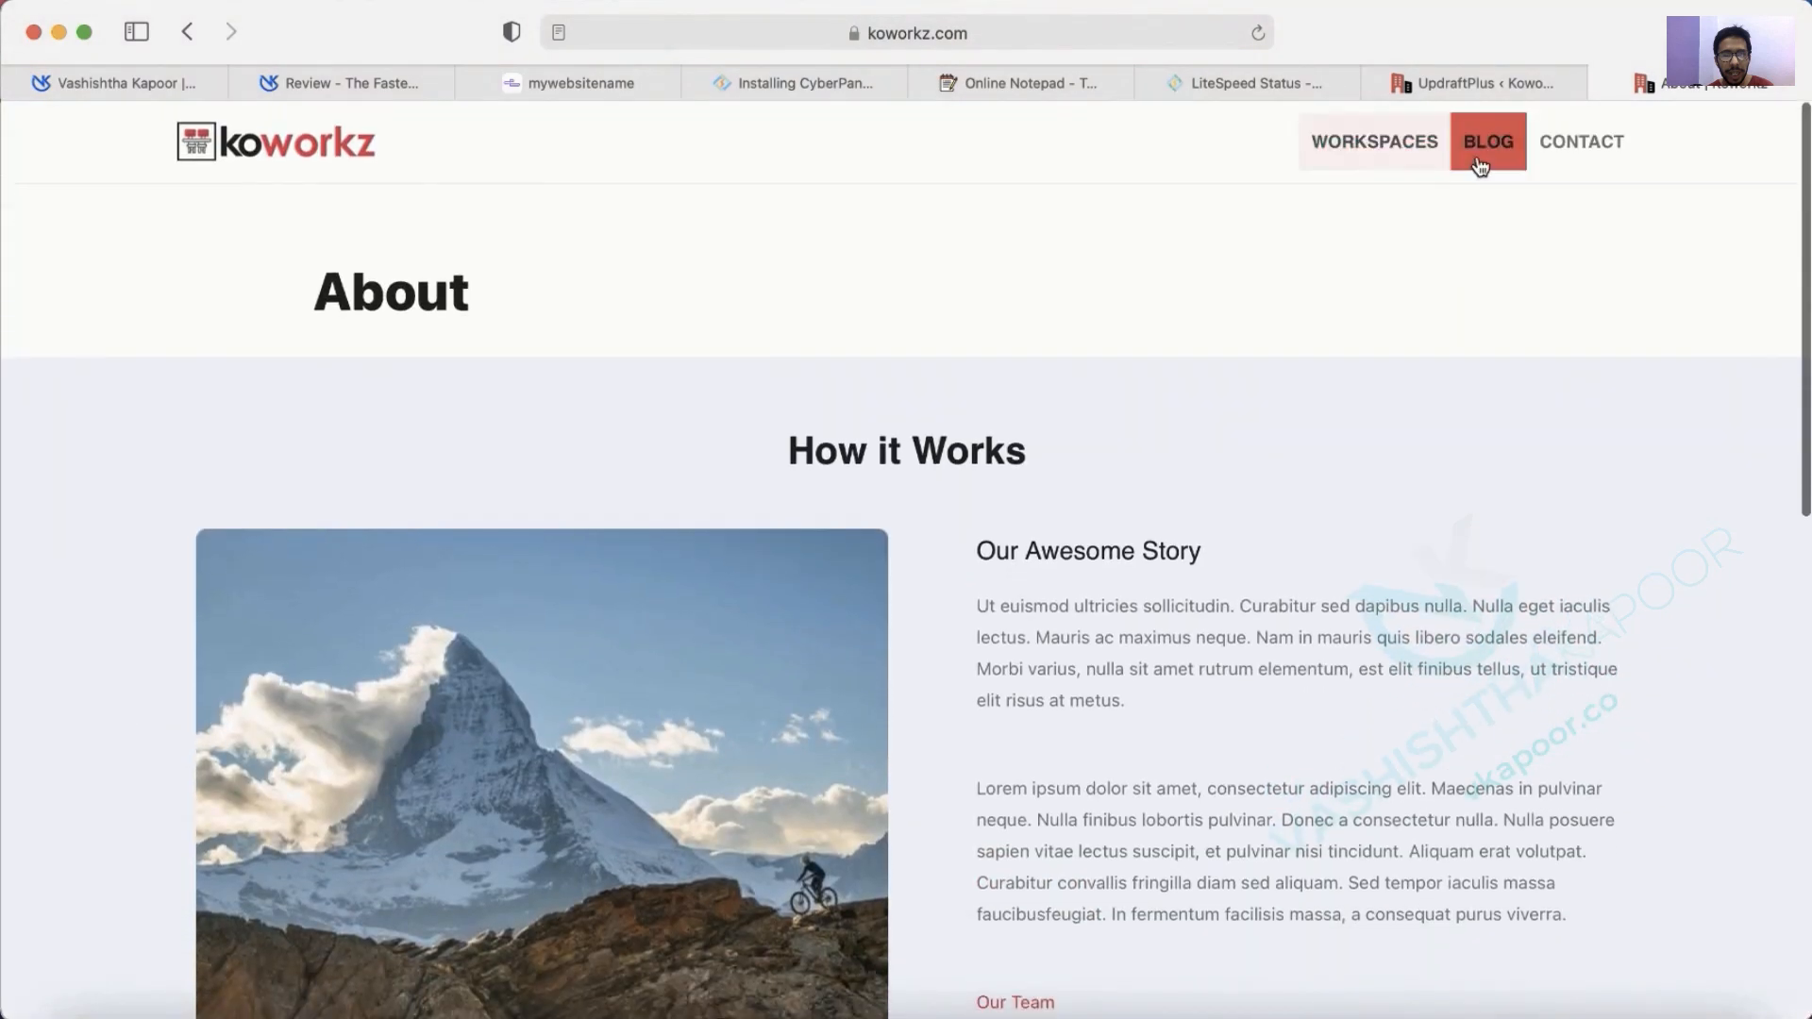
click(1480, 167)
scroll(1295, 620, down, 10)
scroll(1295, 620, up, 10)
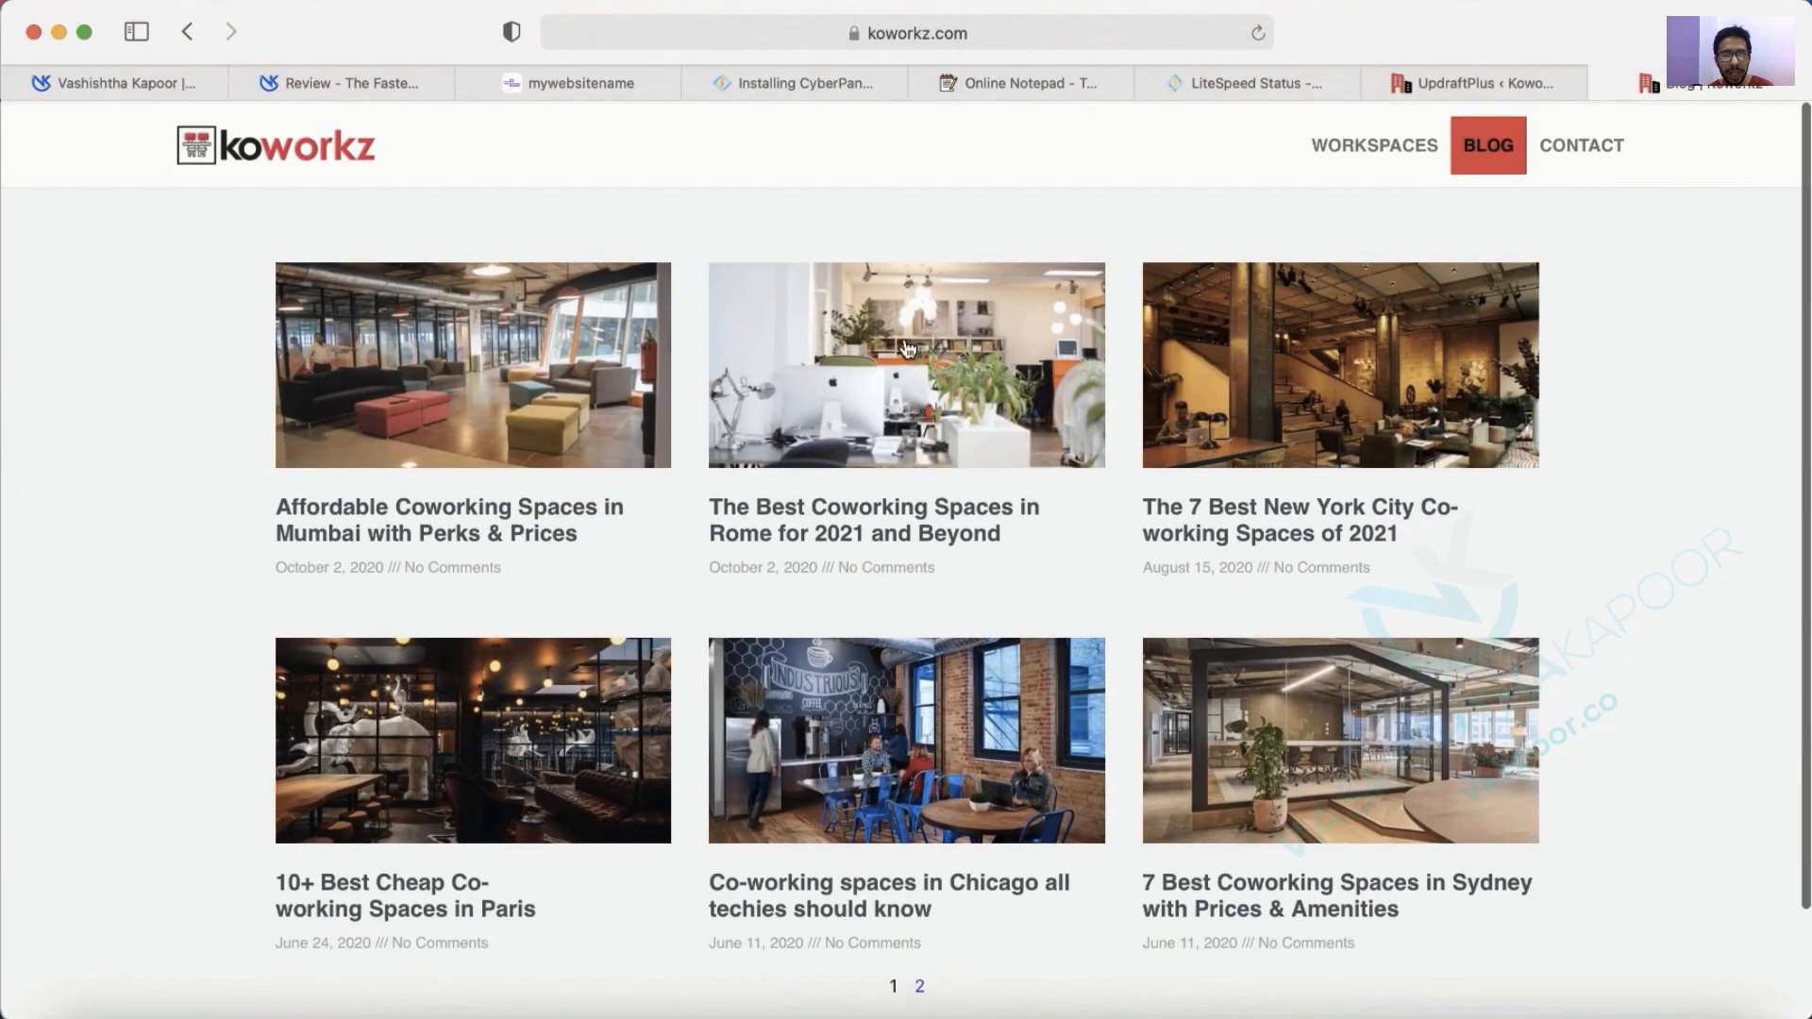
Open the Rome coworking spaces post and scroll through it to confirm it loads.
click(908, 350)
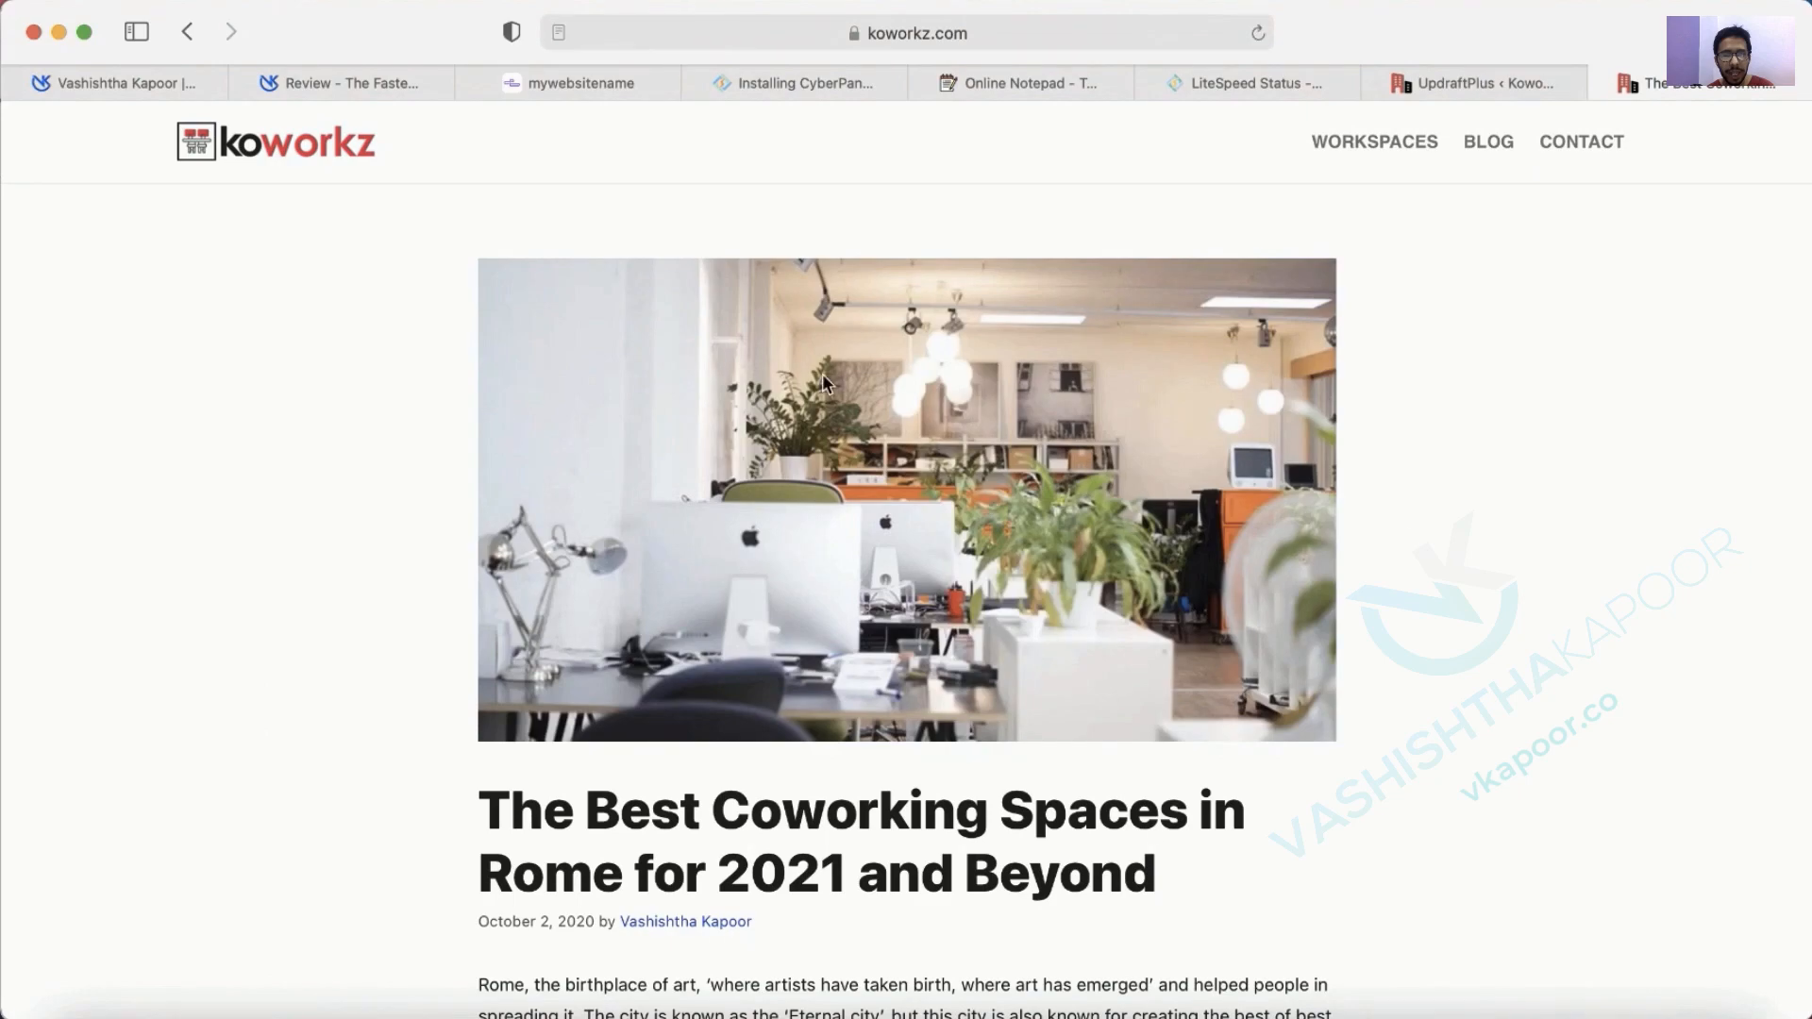
scroll(519, 654, down, 20)
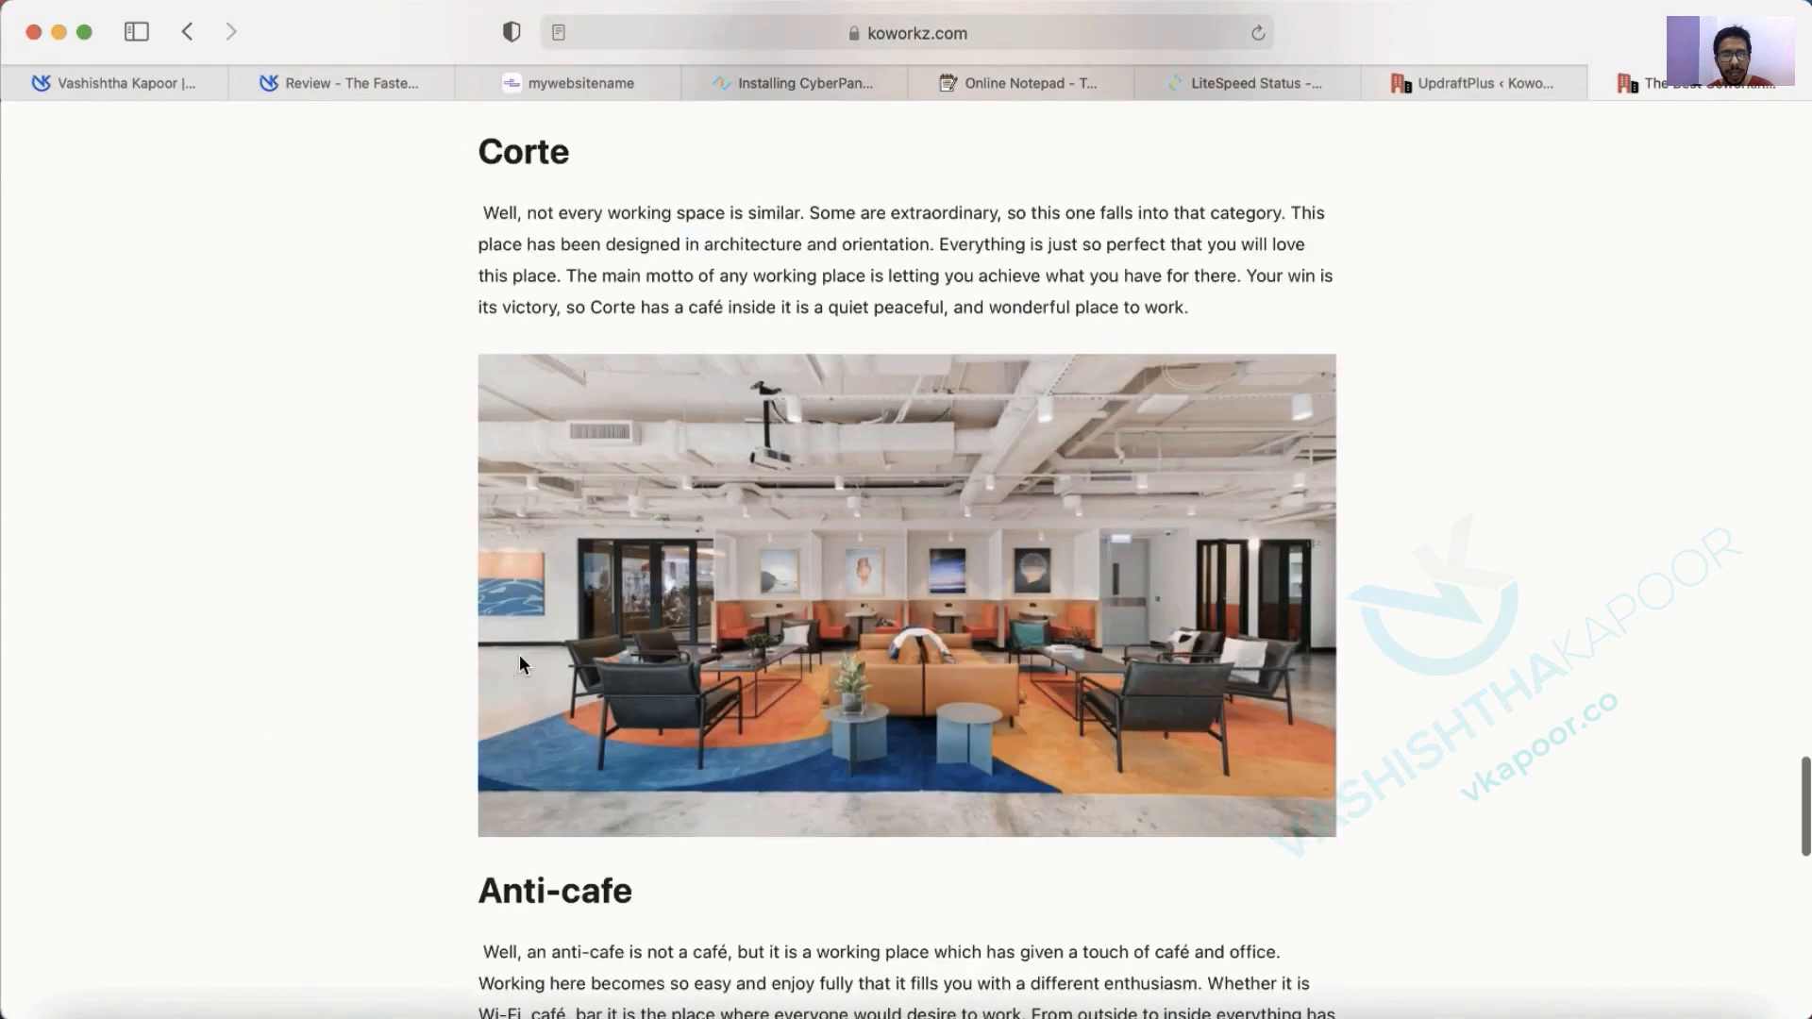
scroll(520, 654, up, 20)
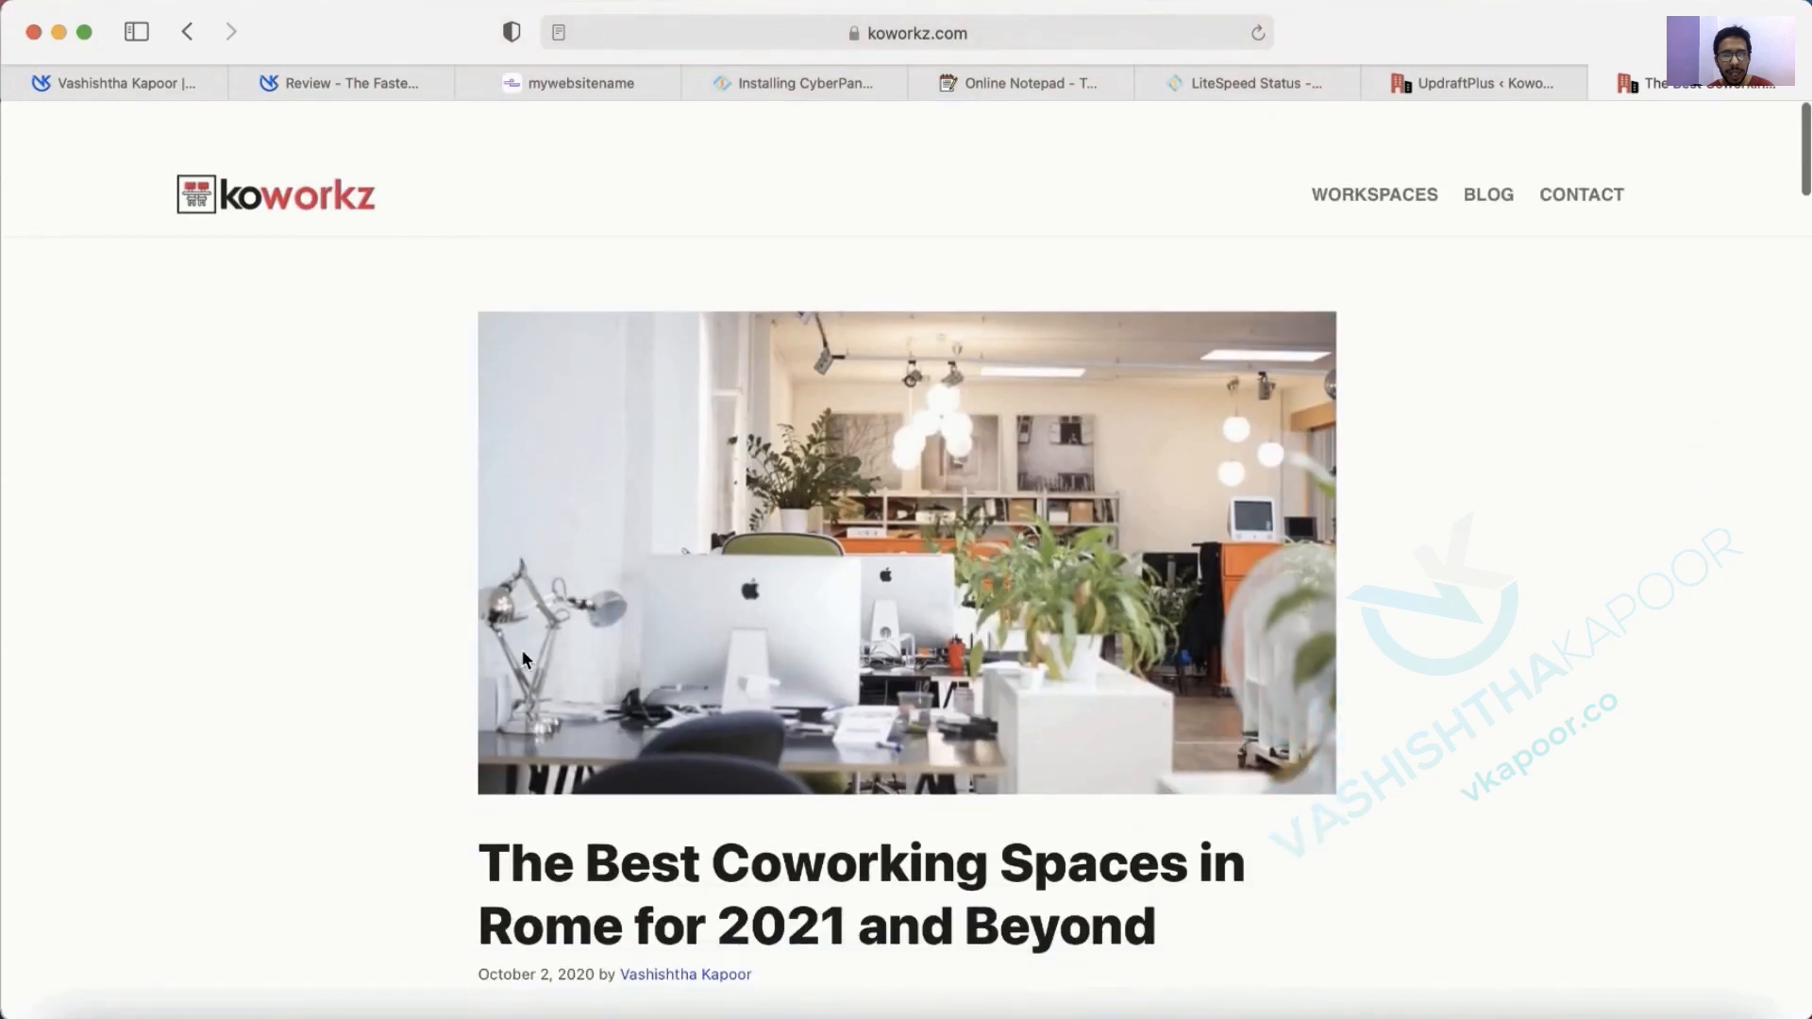
click(756, 85)
scroll(975, 576, up, 10)
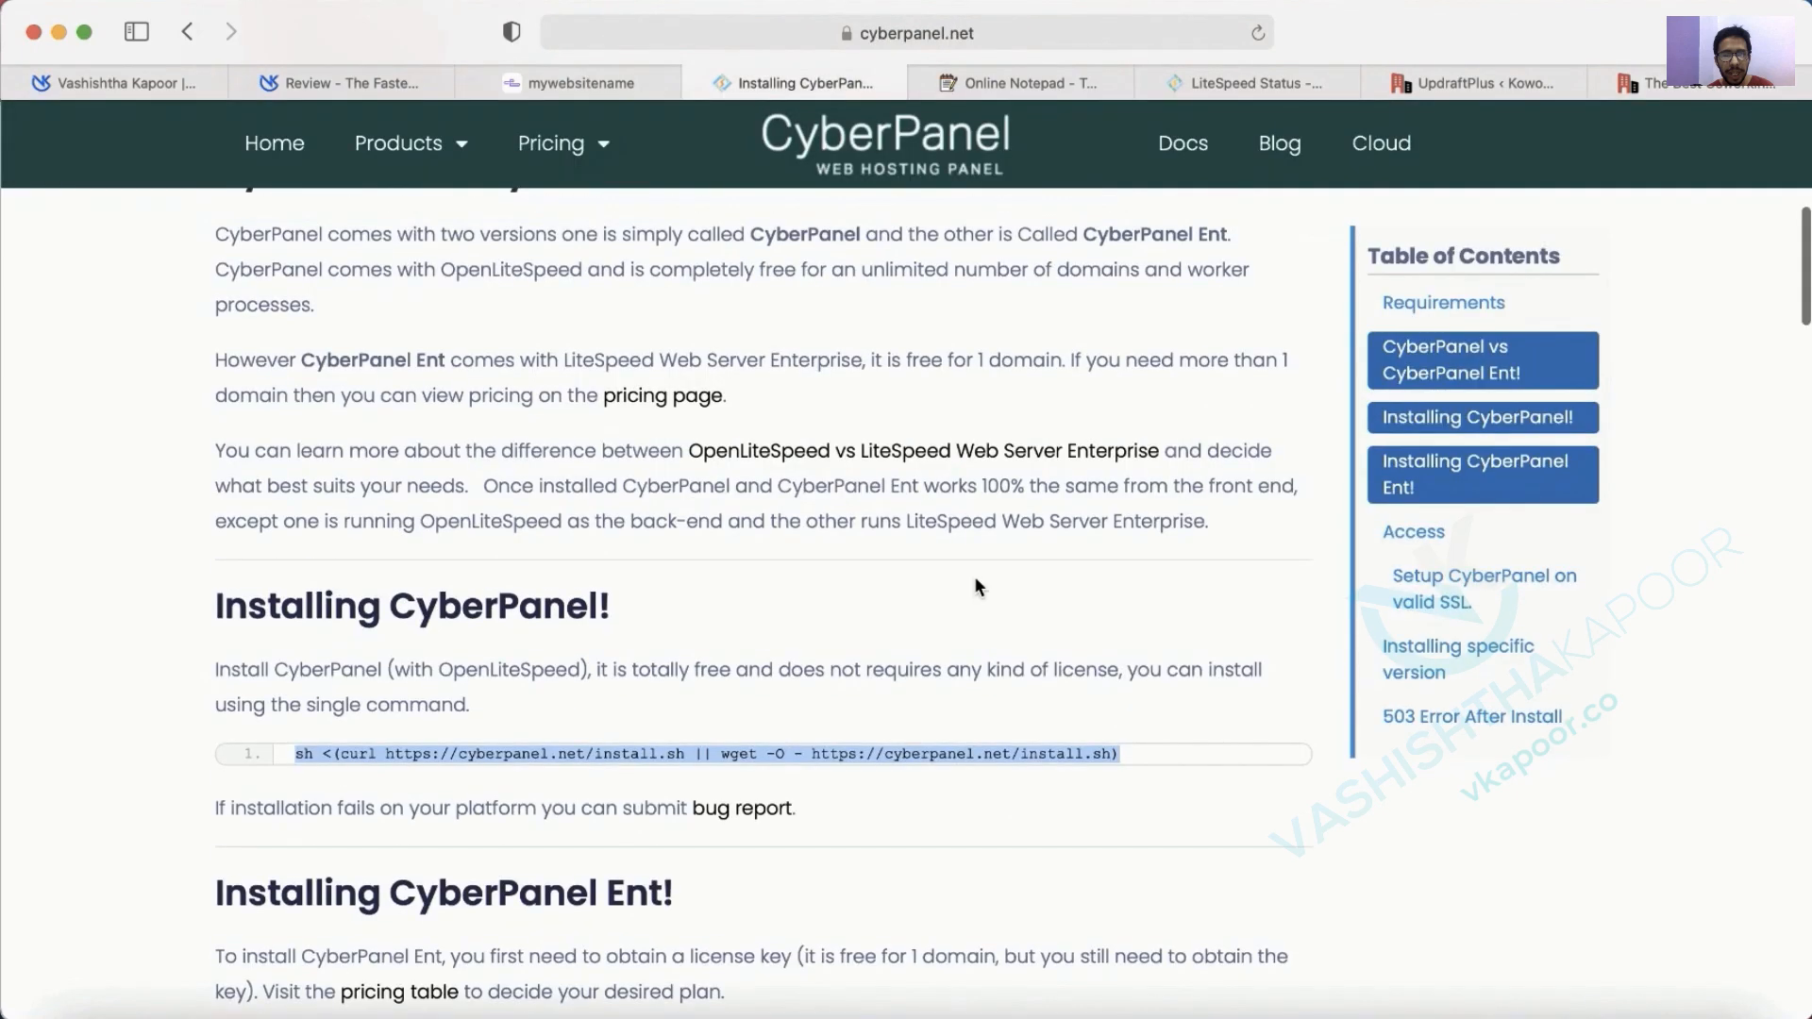
In CyberPanel, list the hosted websites via Websites > List Websites.
click(1244, 81)
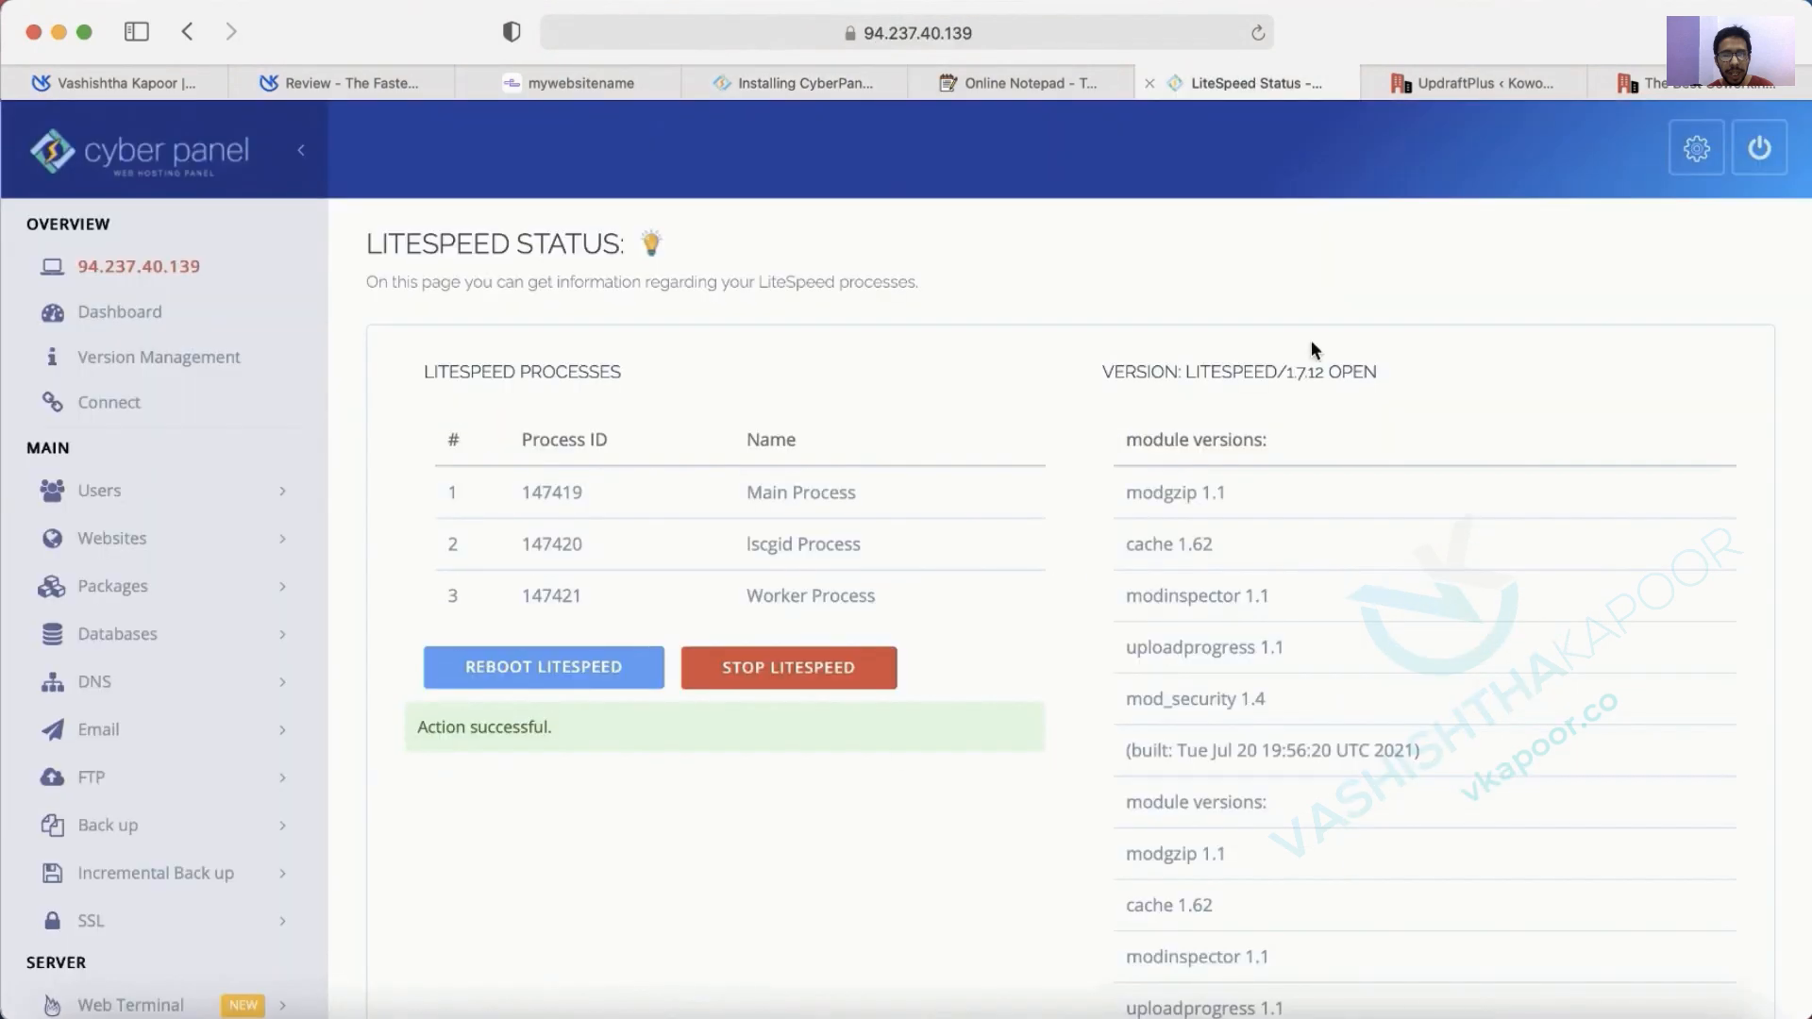
scroll(893, 755, down, 1)
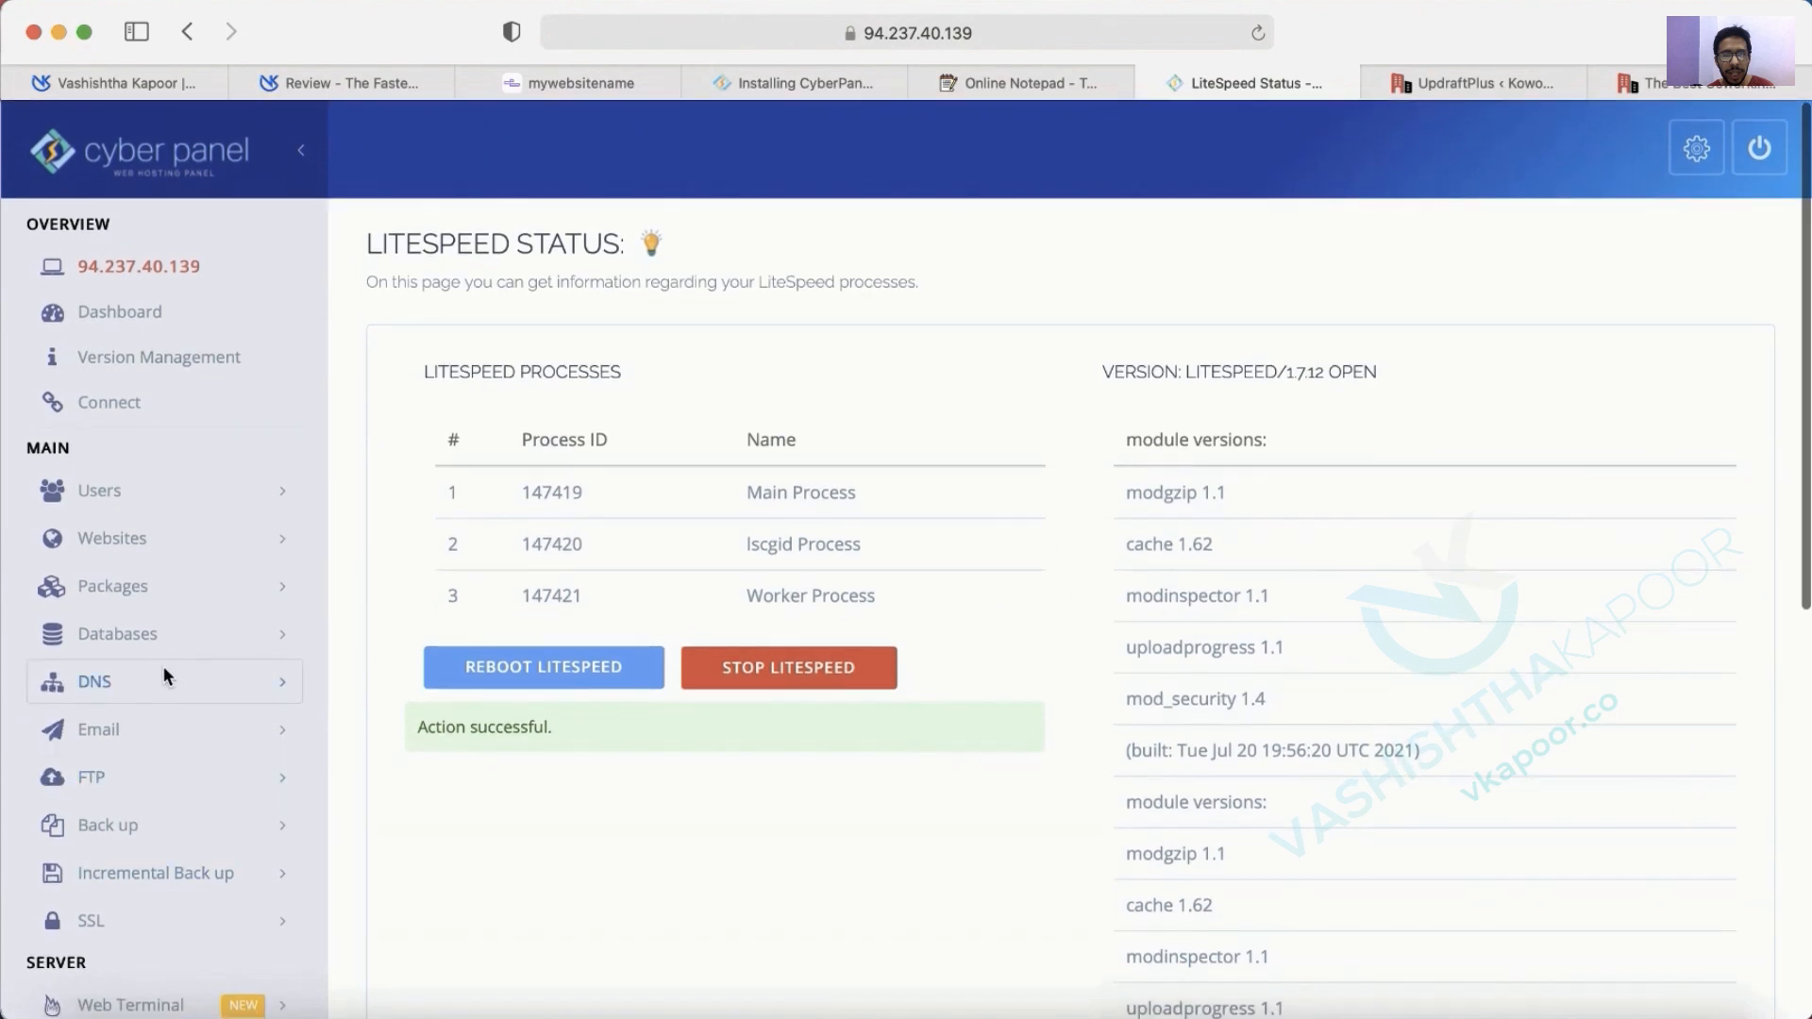
click(97, 496)
click(133, 489)
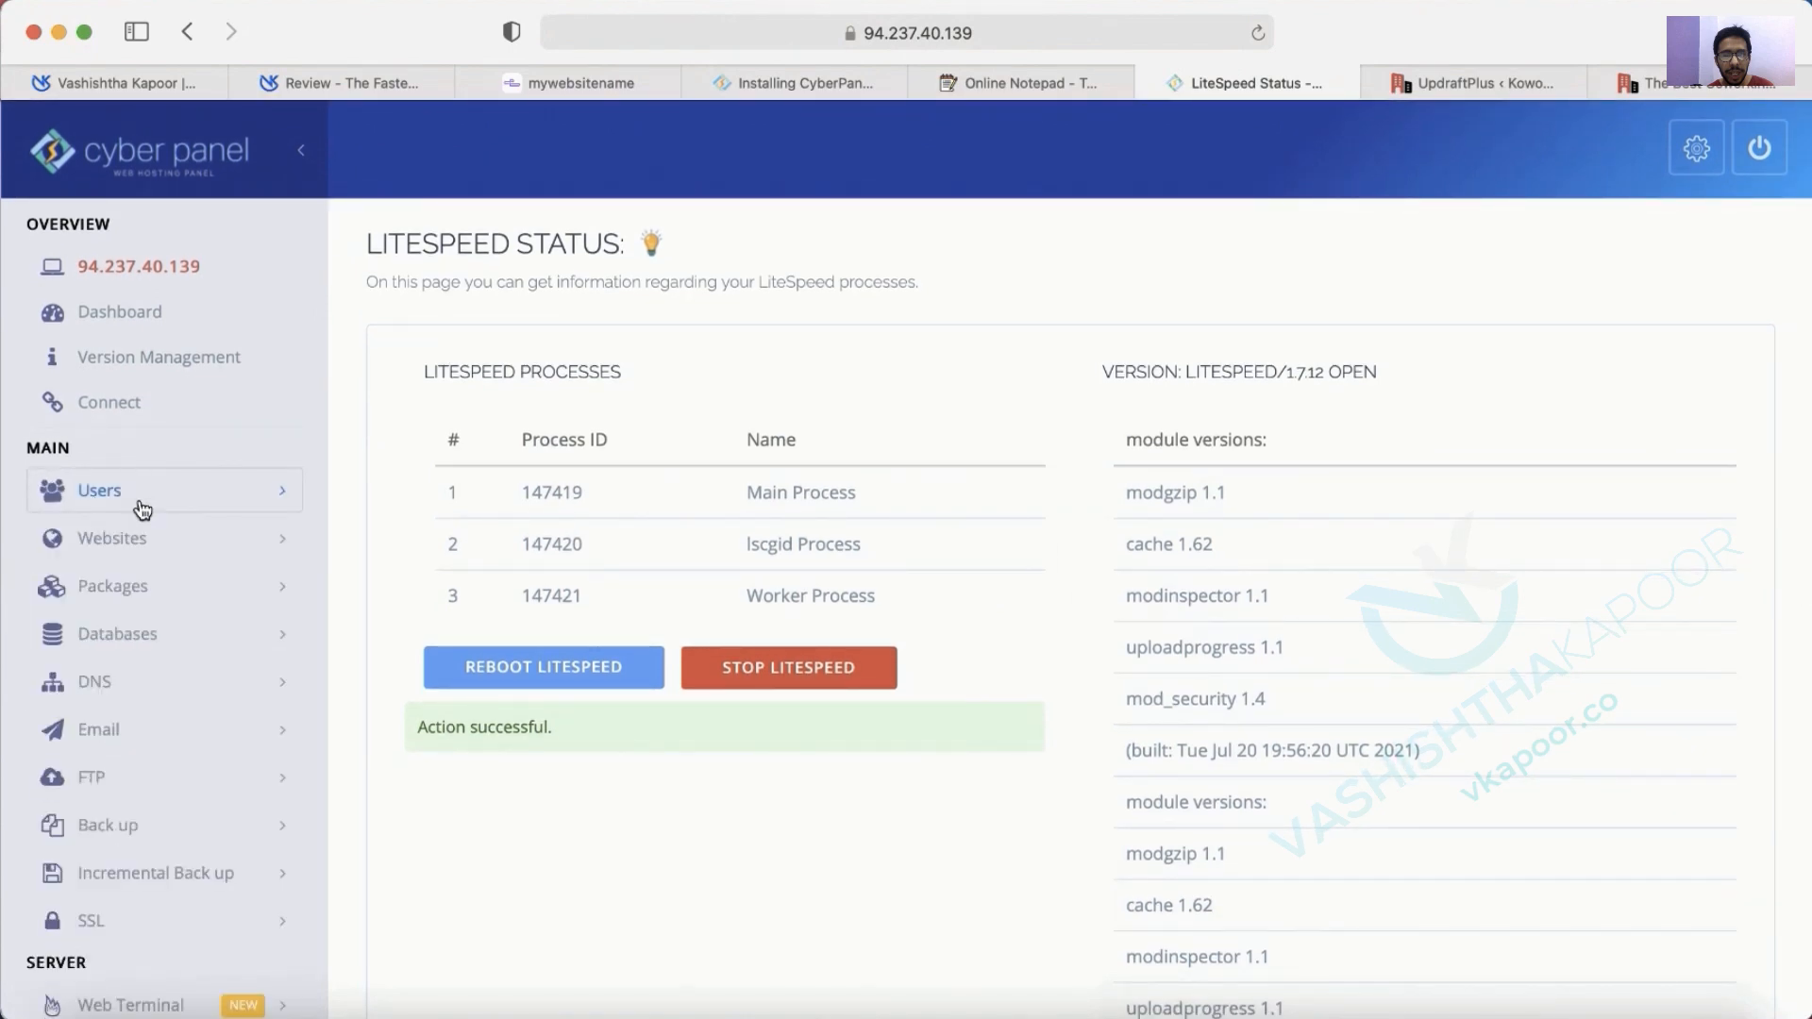
click(142, 540)
click(144, 634)
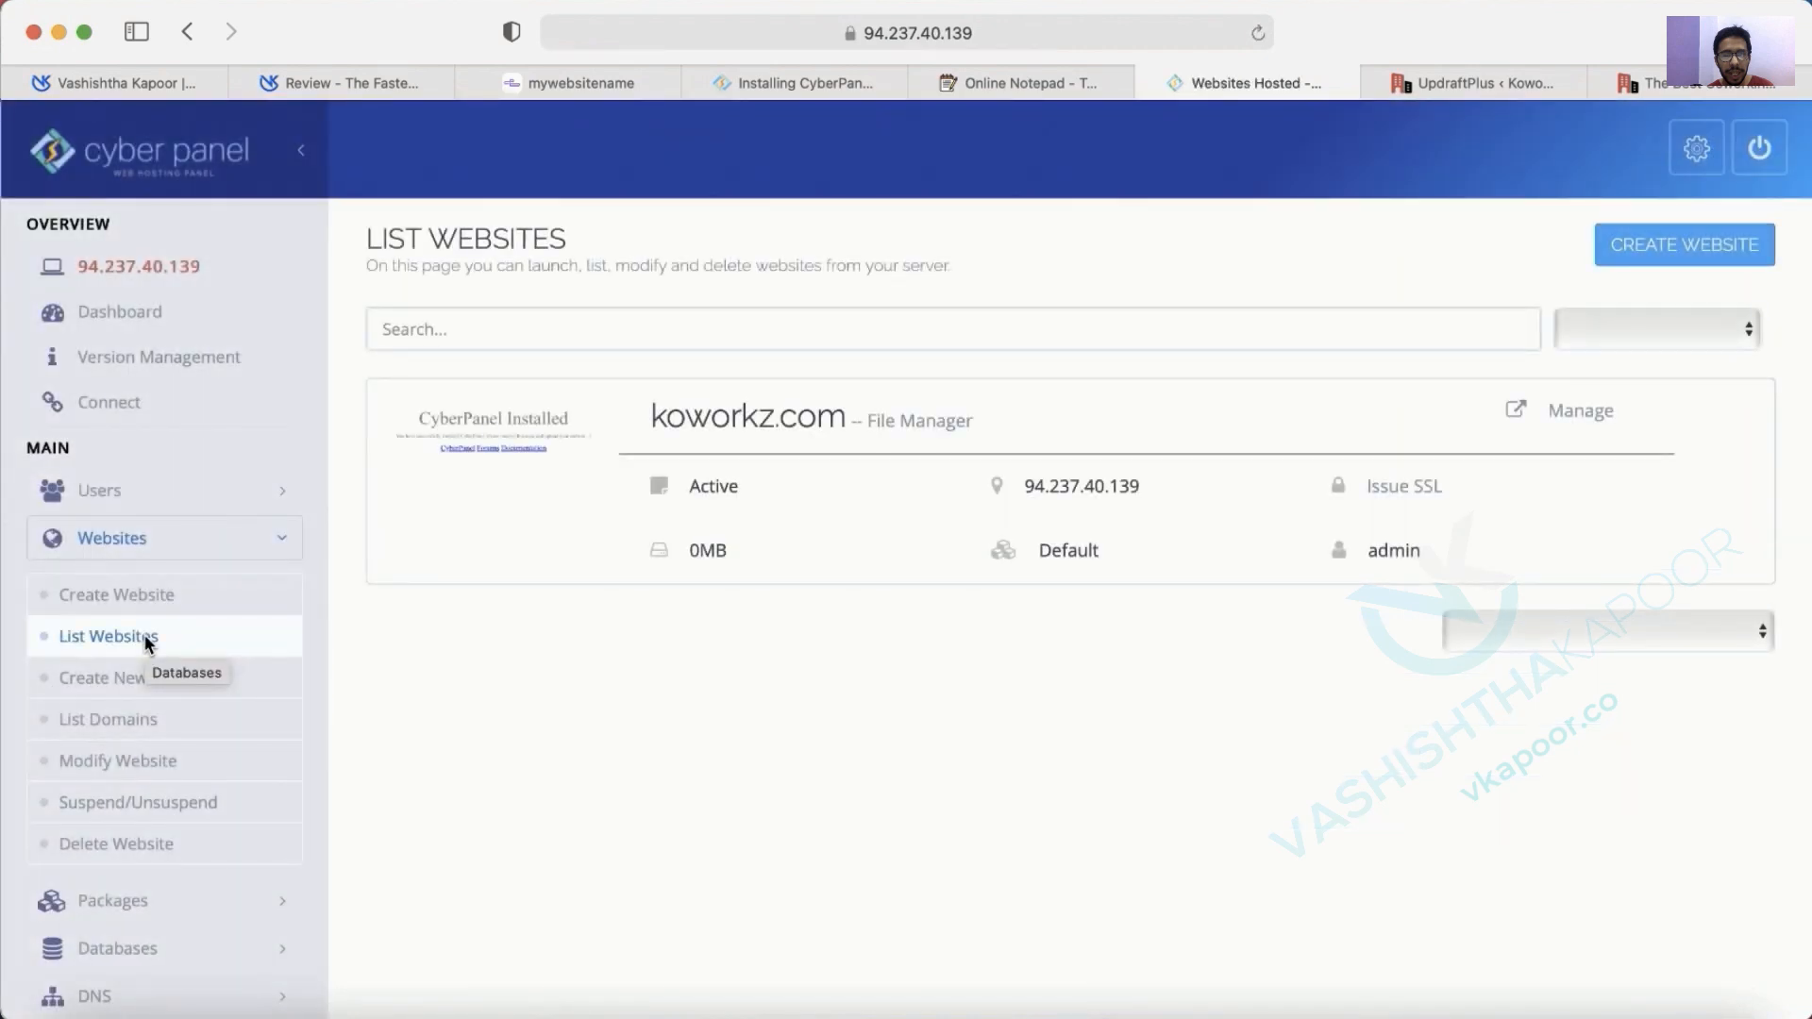
Open koworkz.com's Manage page and review its settings and resource usage.
click(1579, 411)
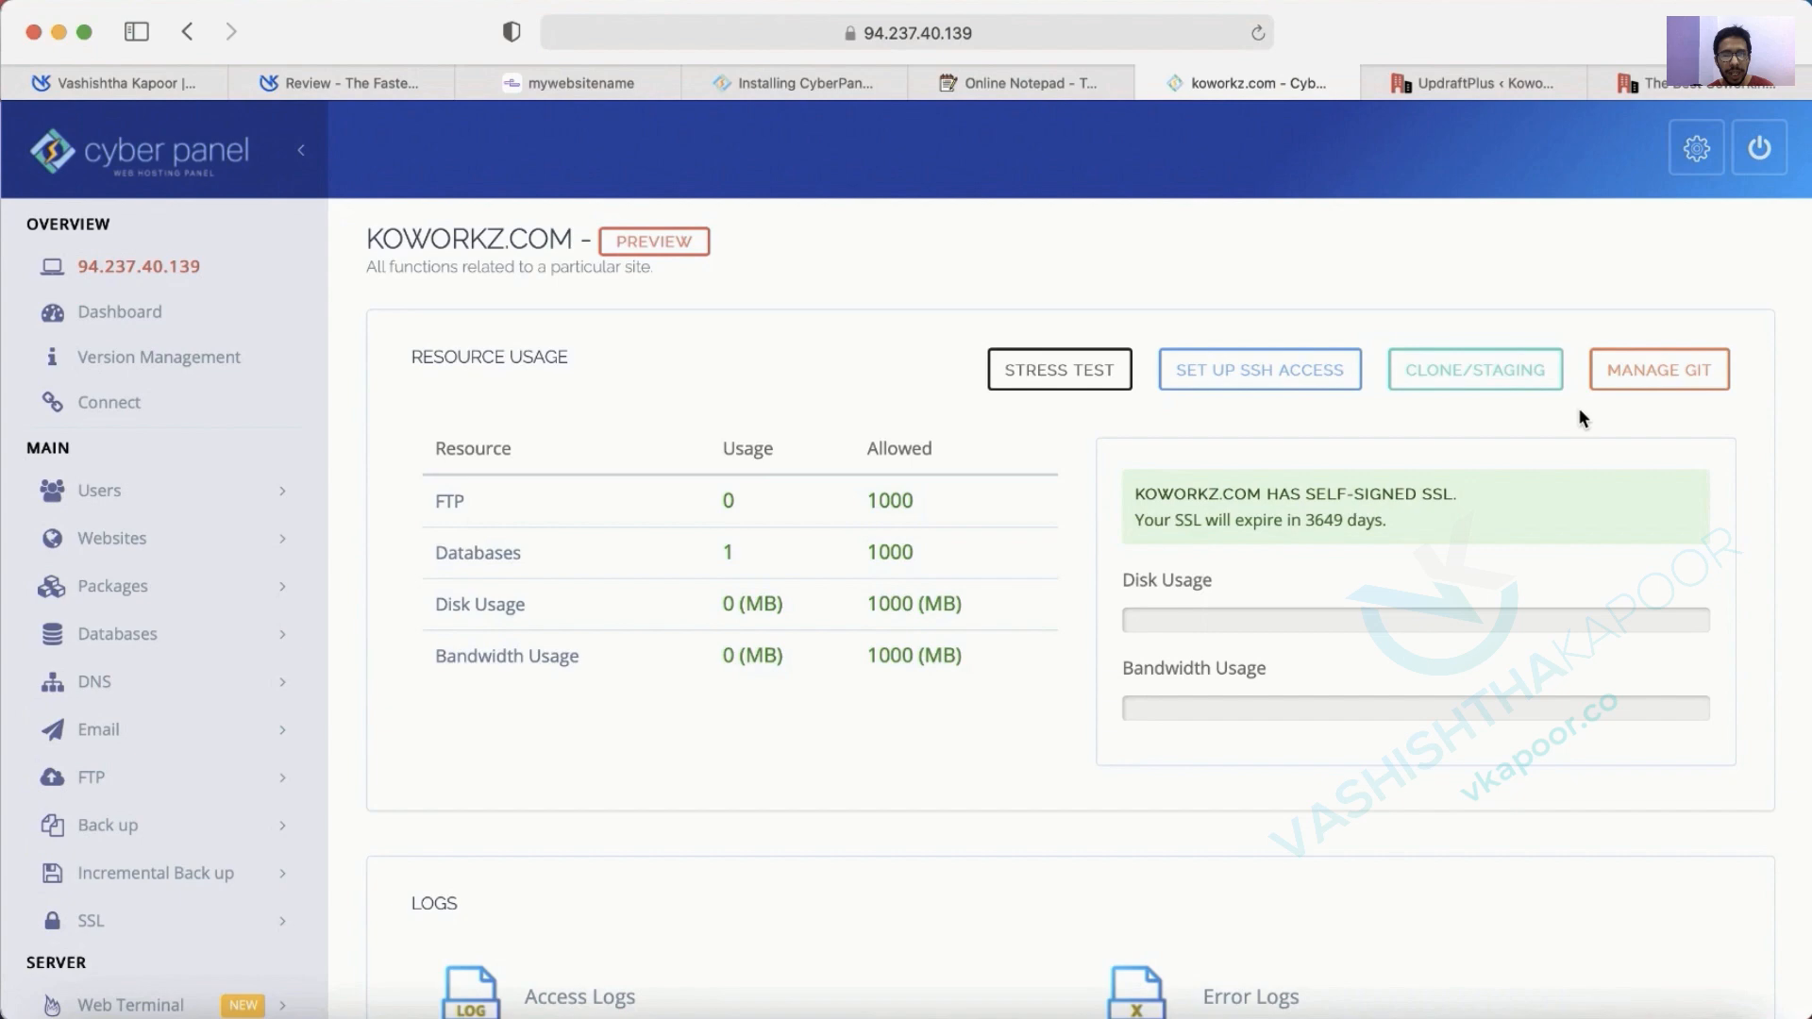
scroll(1422, 312, down, 15)
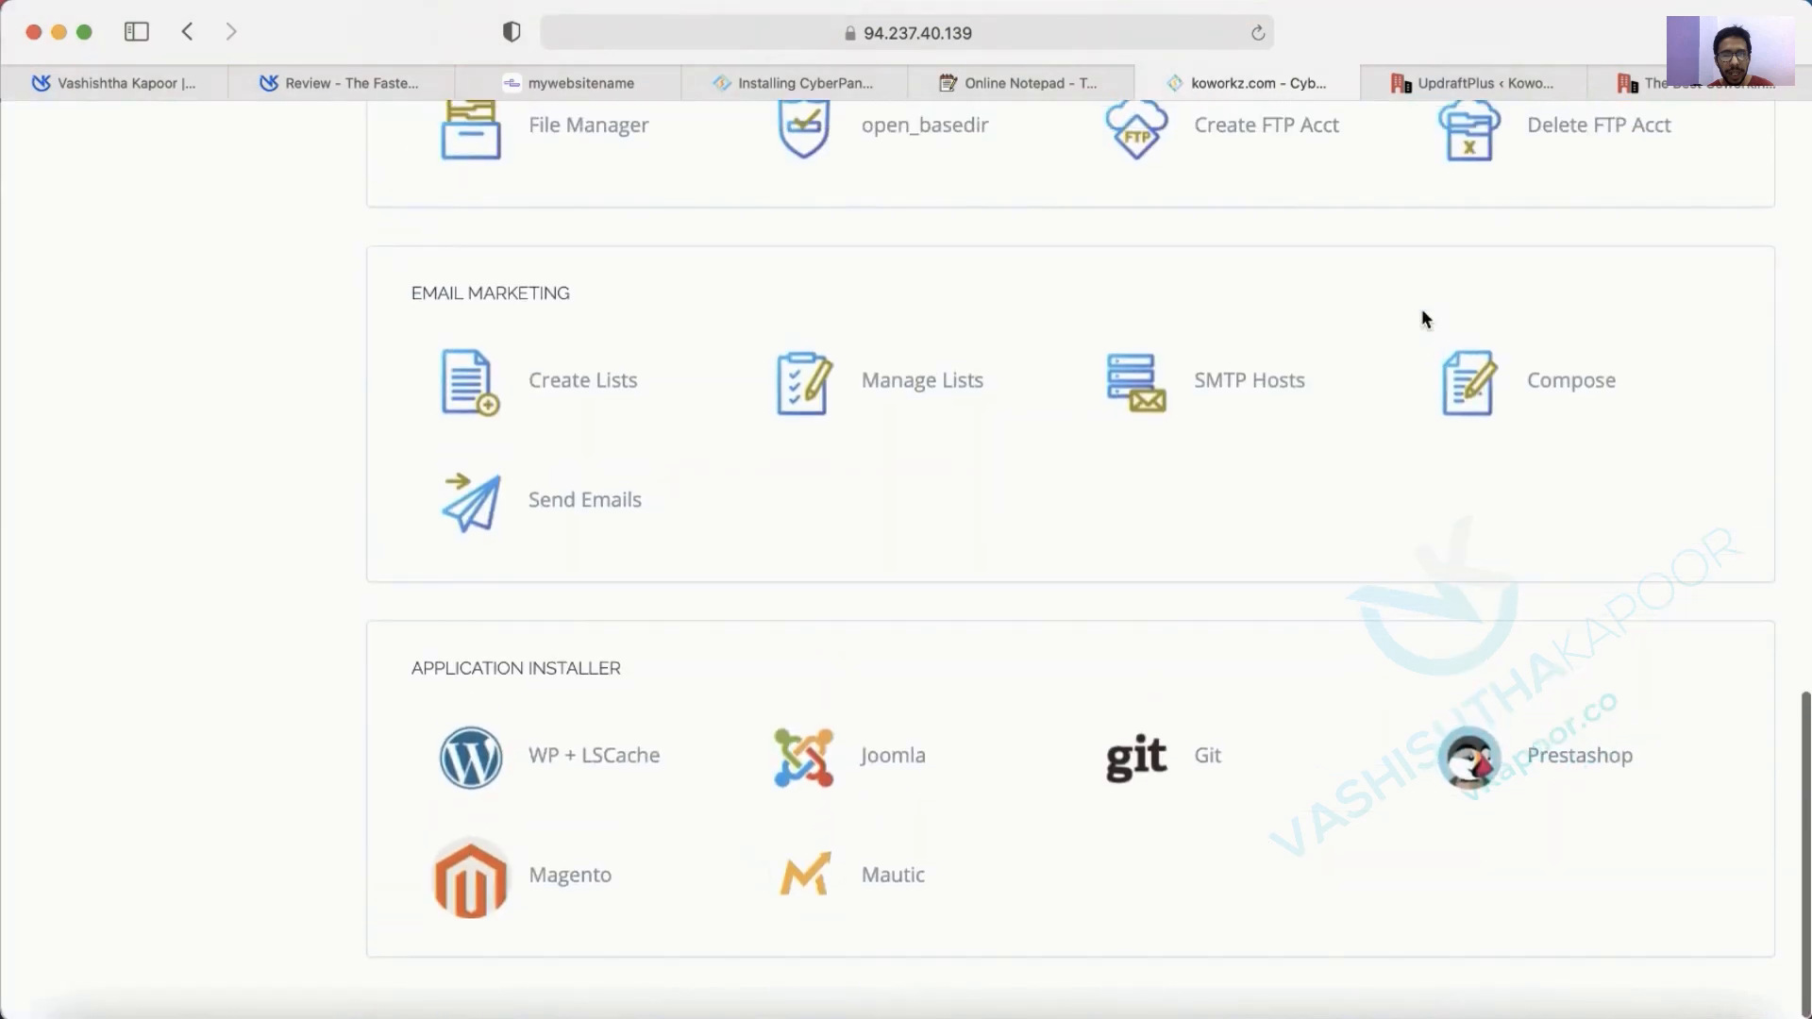
scroll(1338, 695, up, 10)
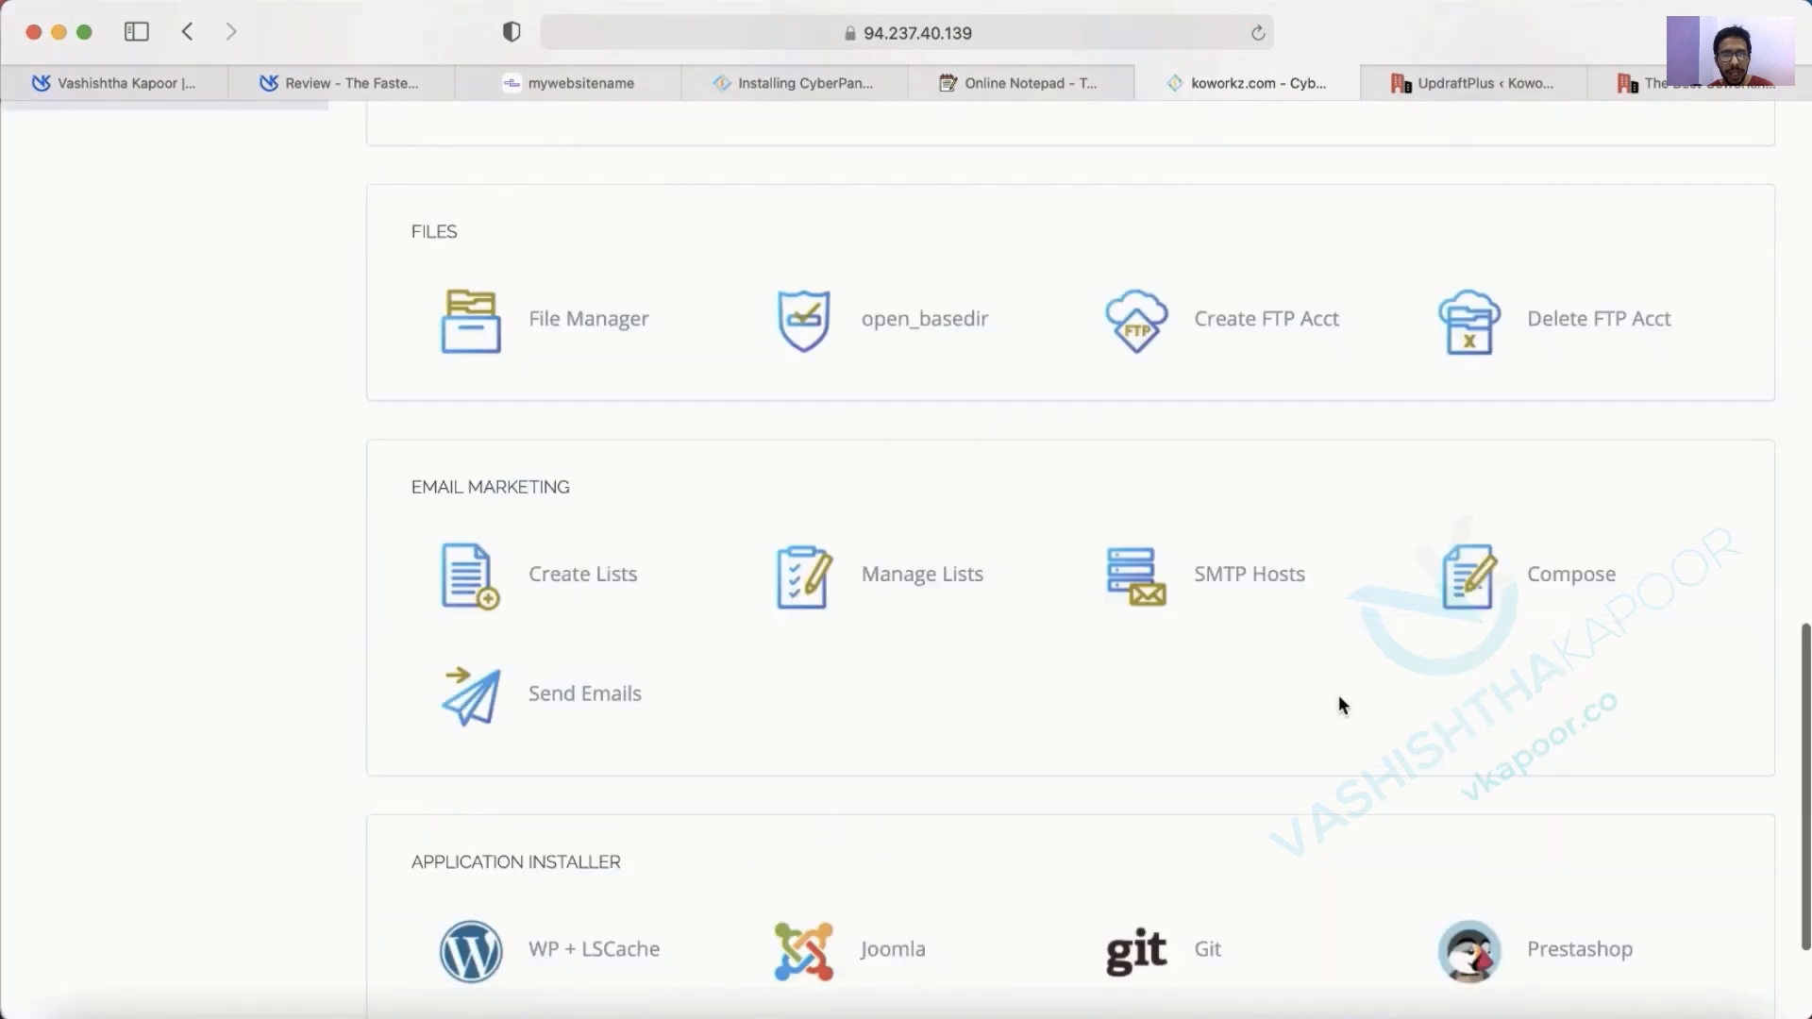
scroll(1340, 700, down, 5)
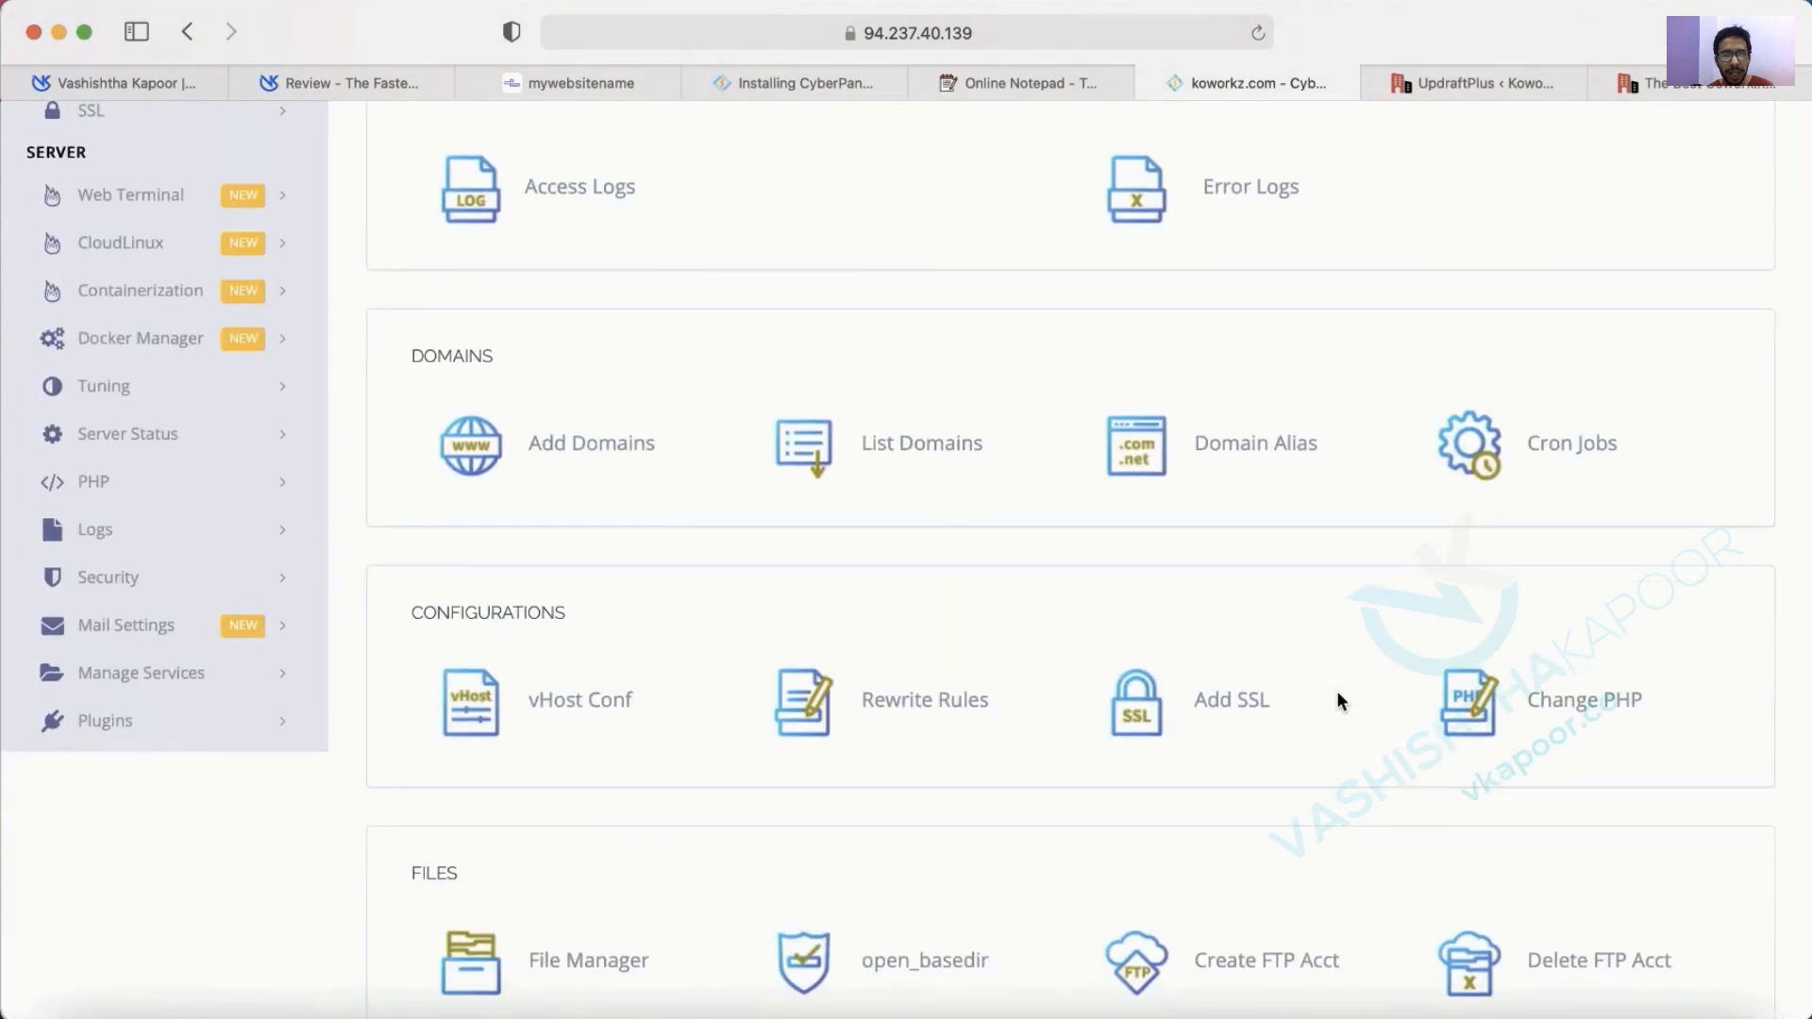
scroll(1336, 700, up, 8)
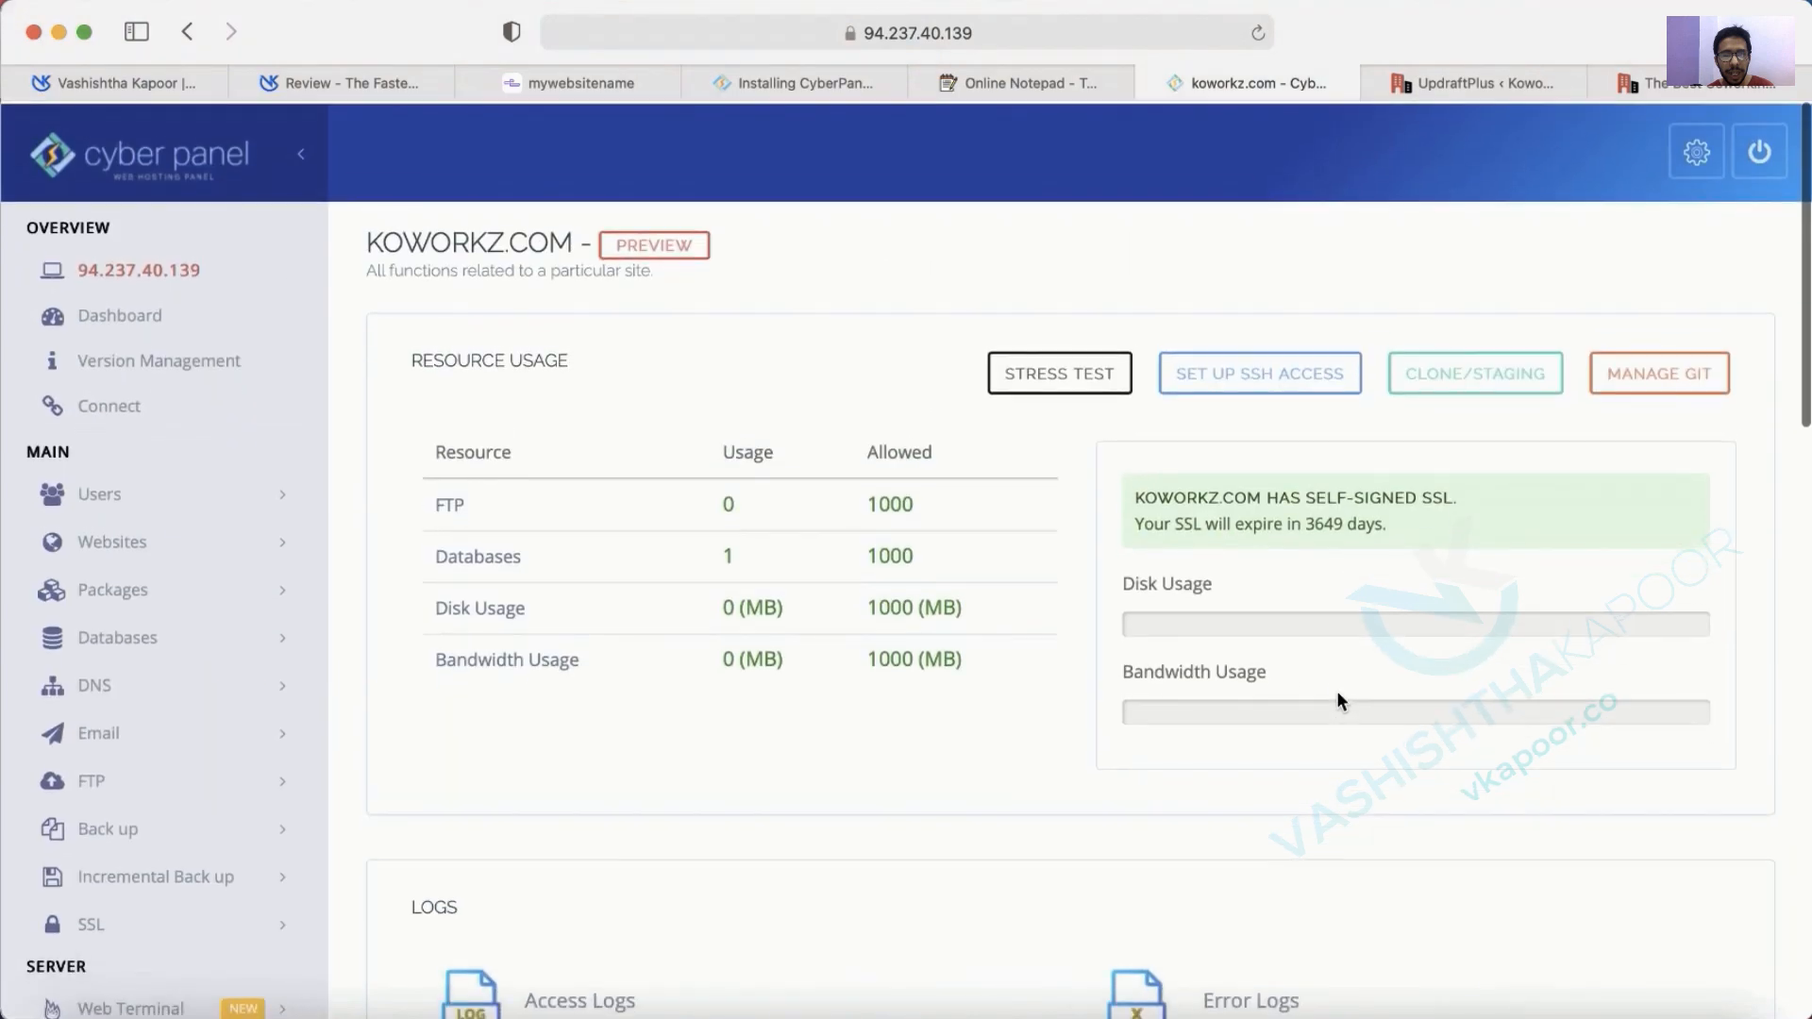
click(1508, 87)
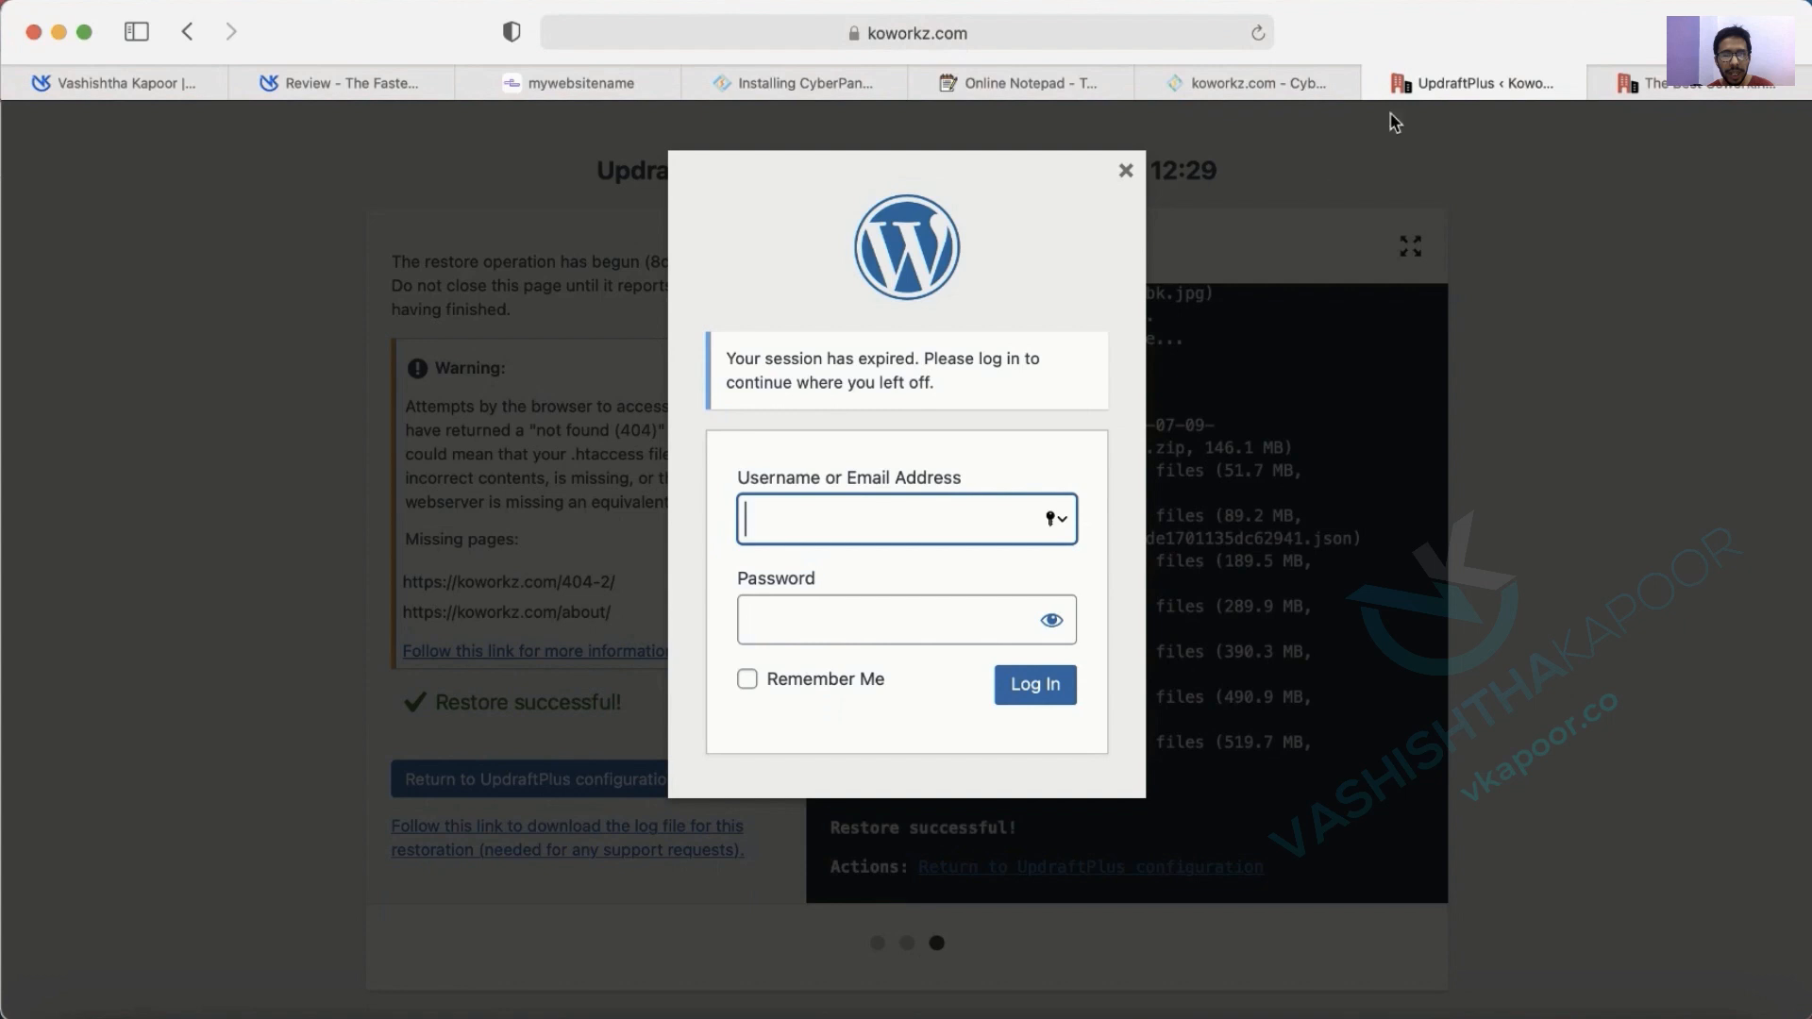
Close the UpdraftPlus tab with Leave Page, then check koworkz.com's Contact and home pages.
click(1375, 85)
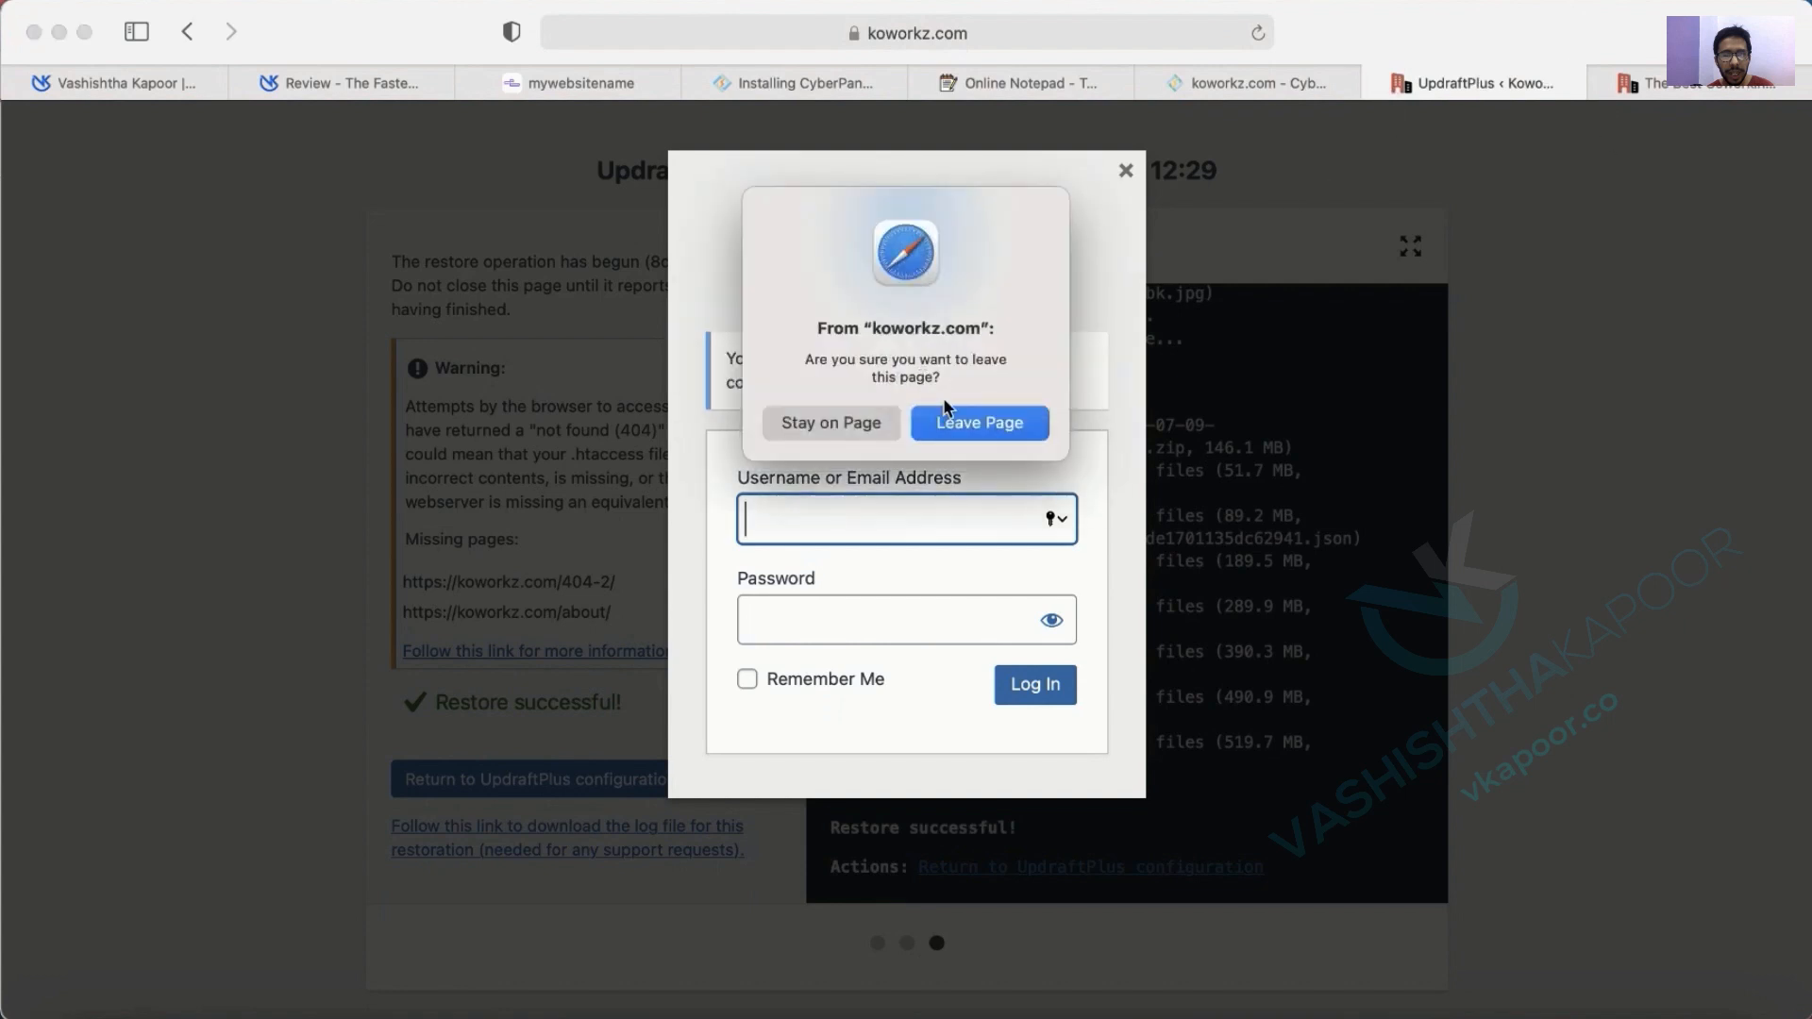
click(946, 408)
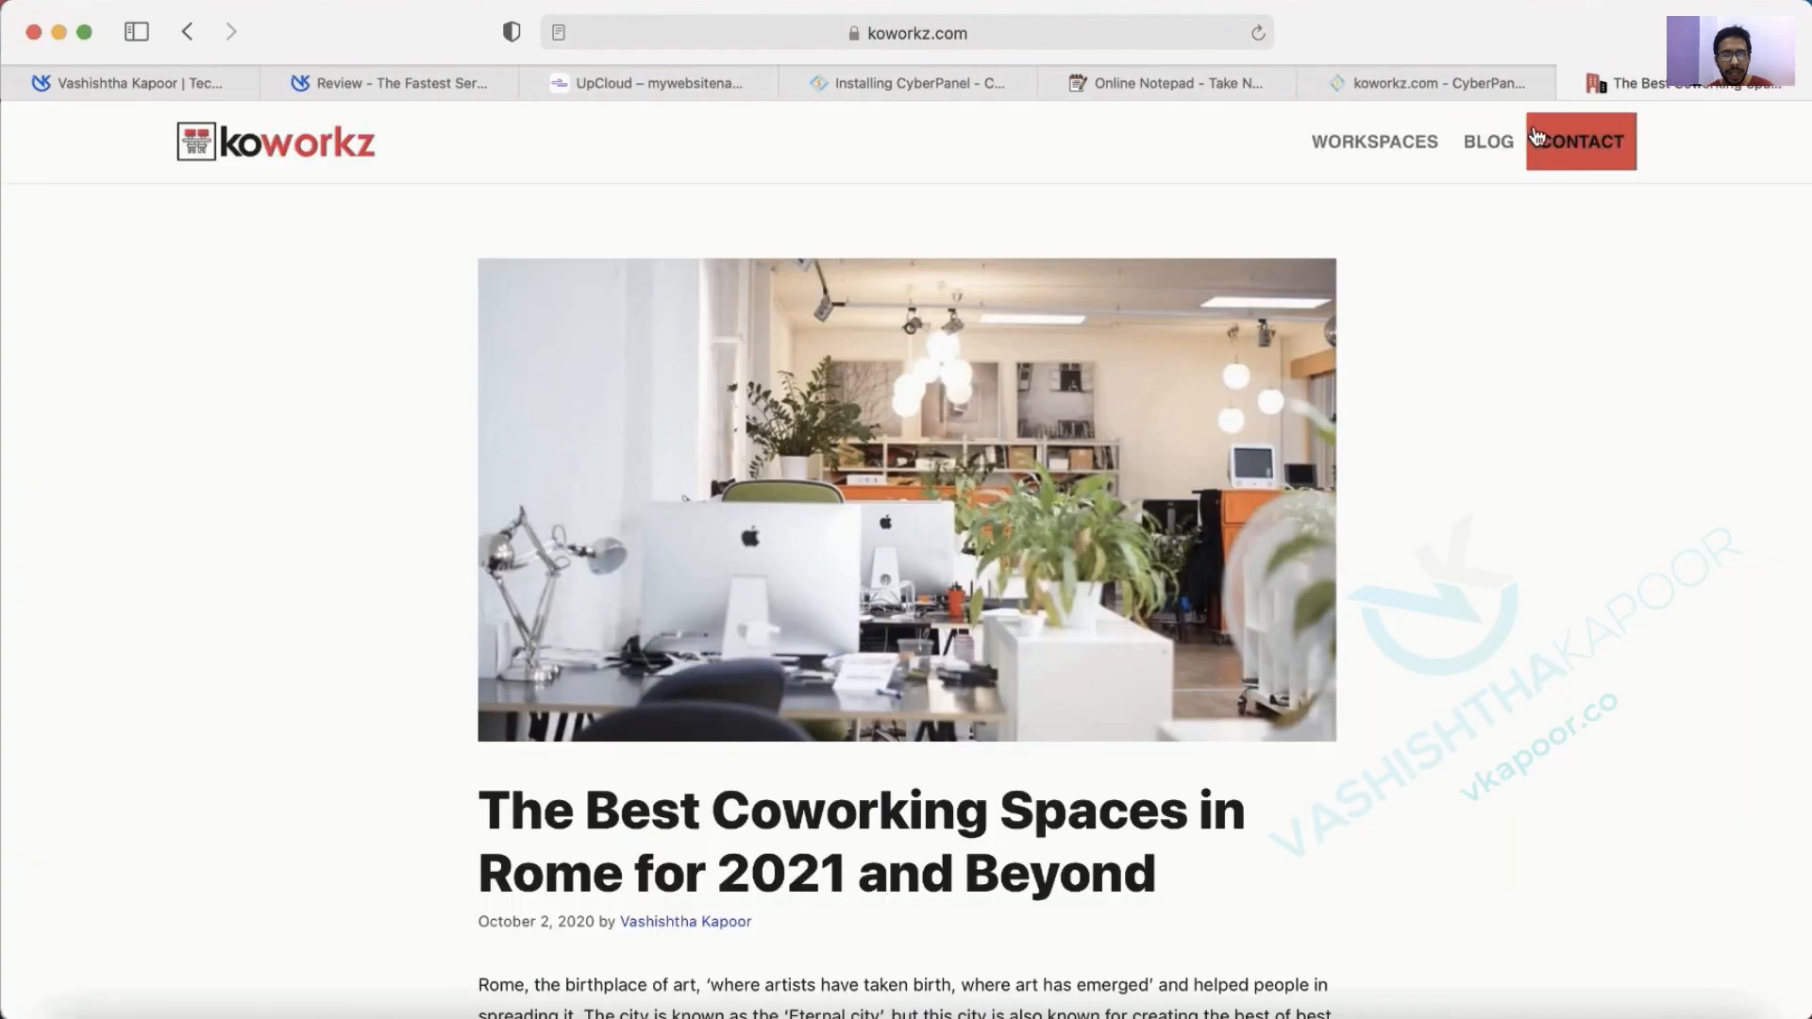
click(1581, 142)
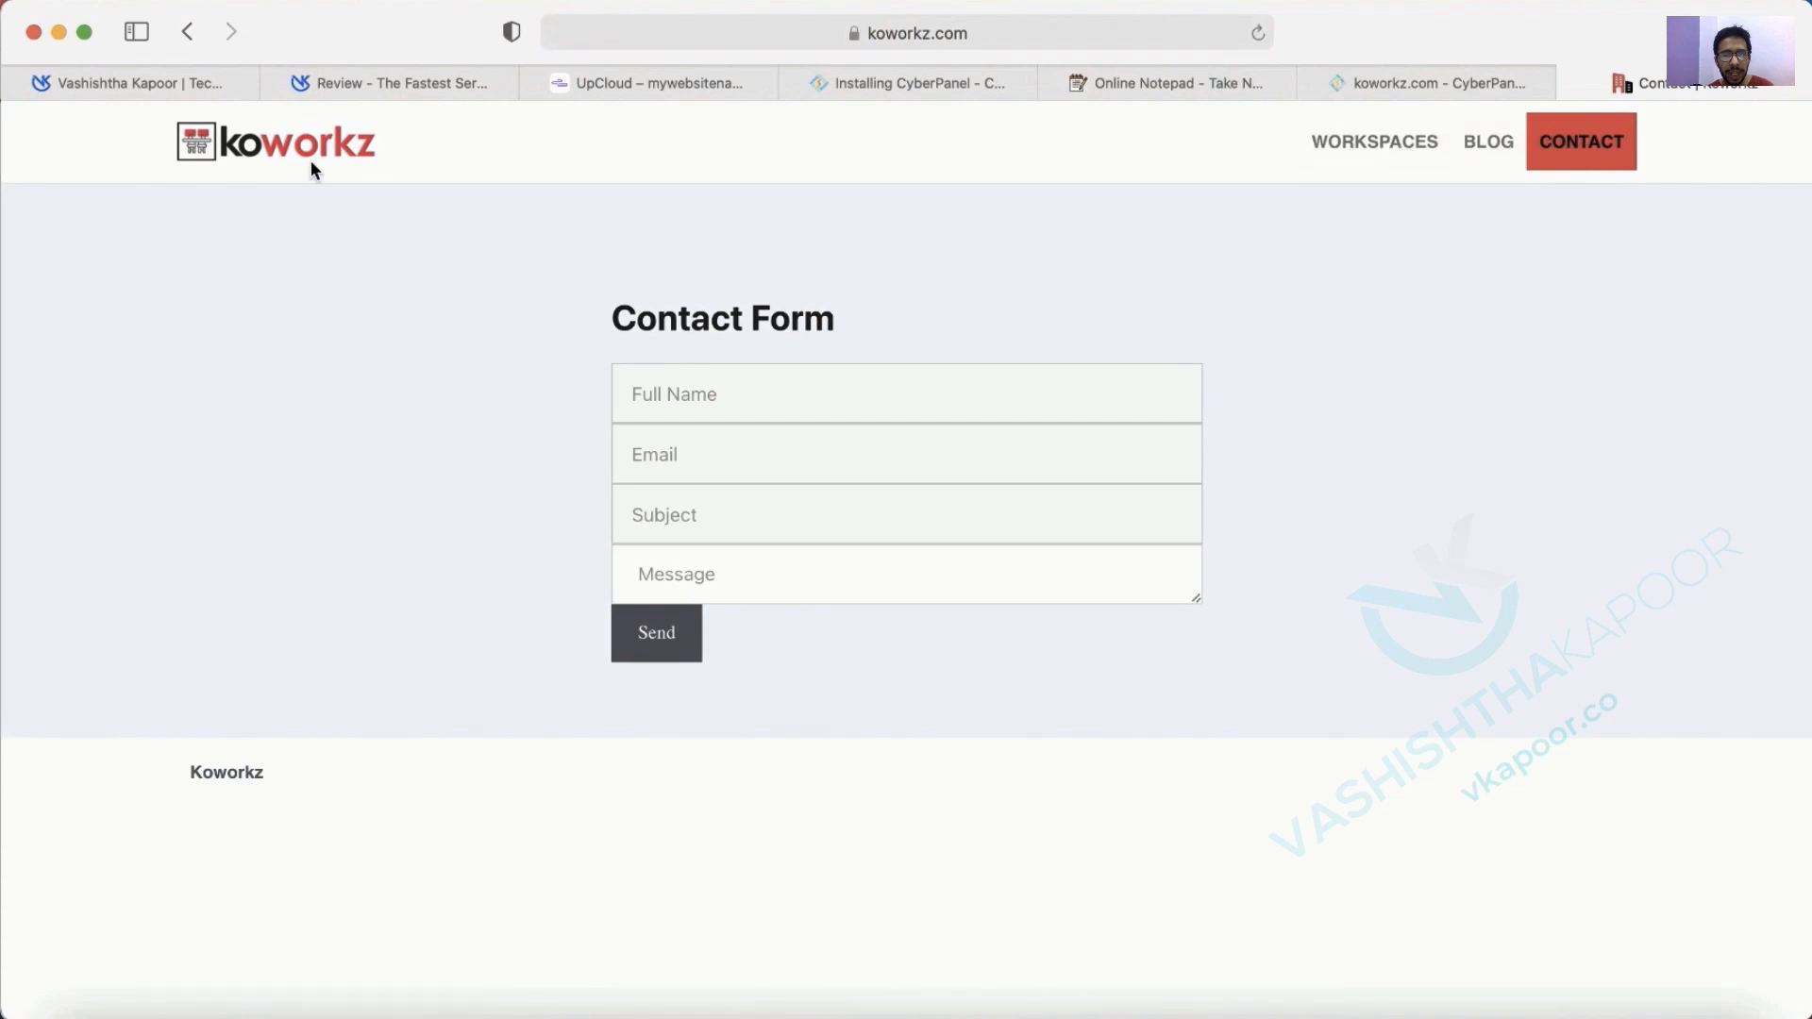
click(292, 134)
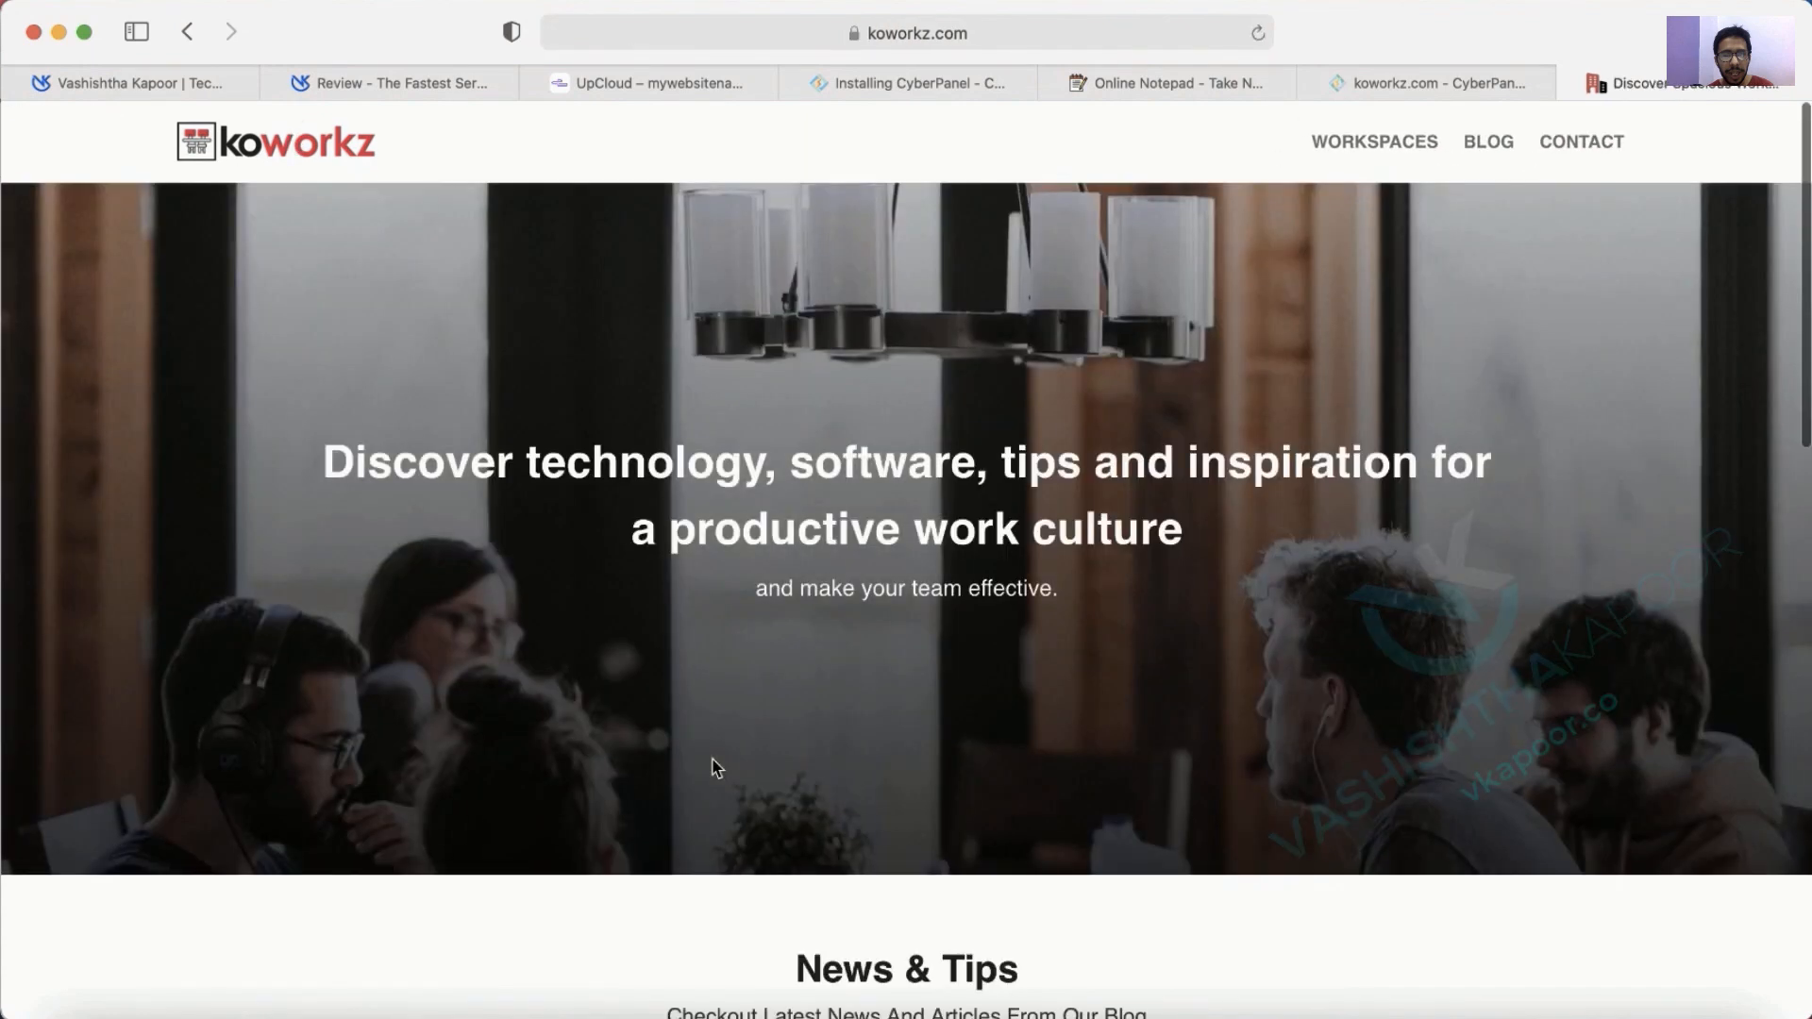
scroll(715, 767, down, 10)
scroll(714, 767, down, 5)
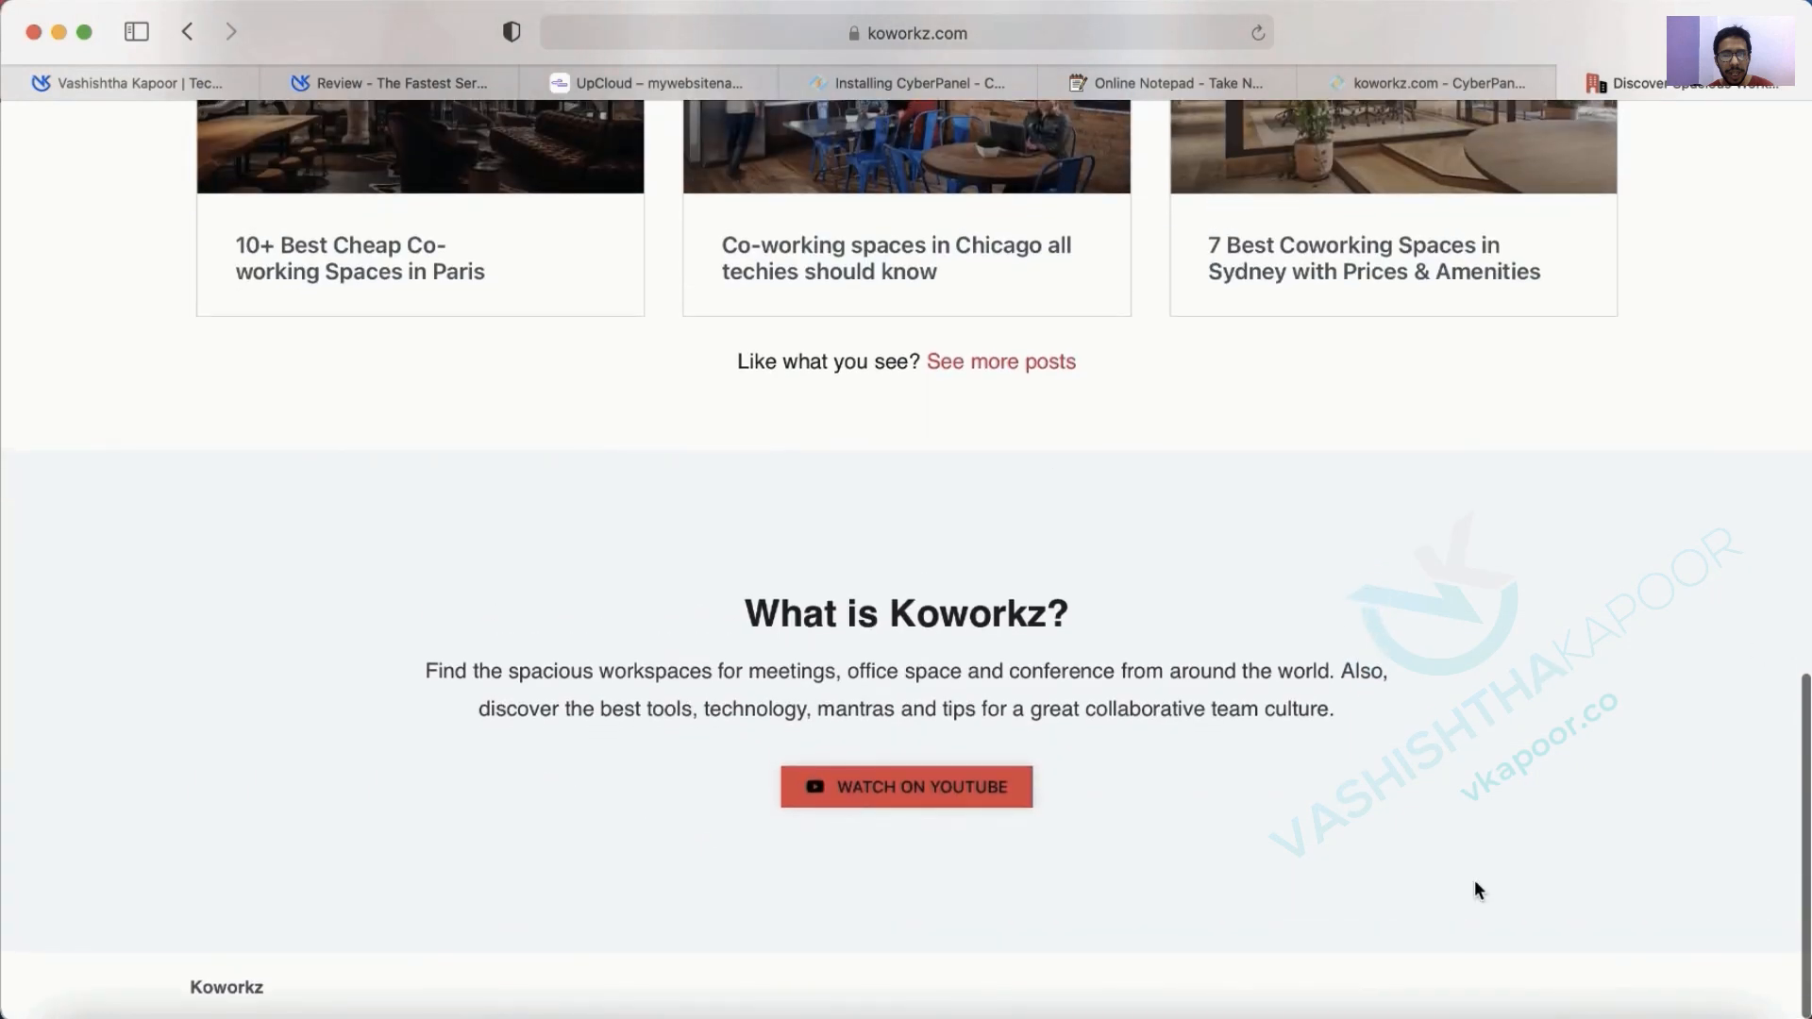